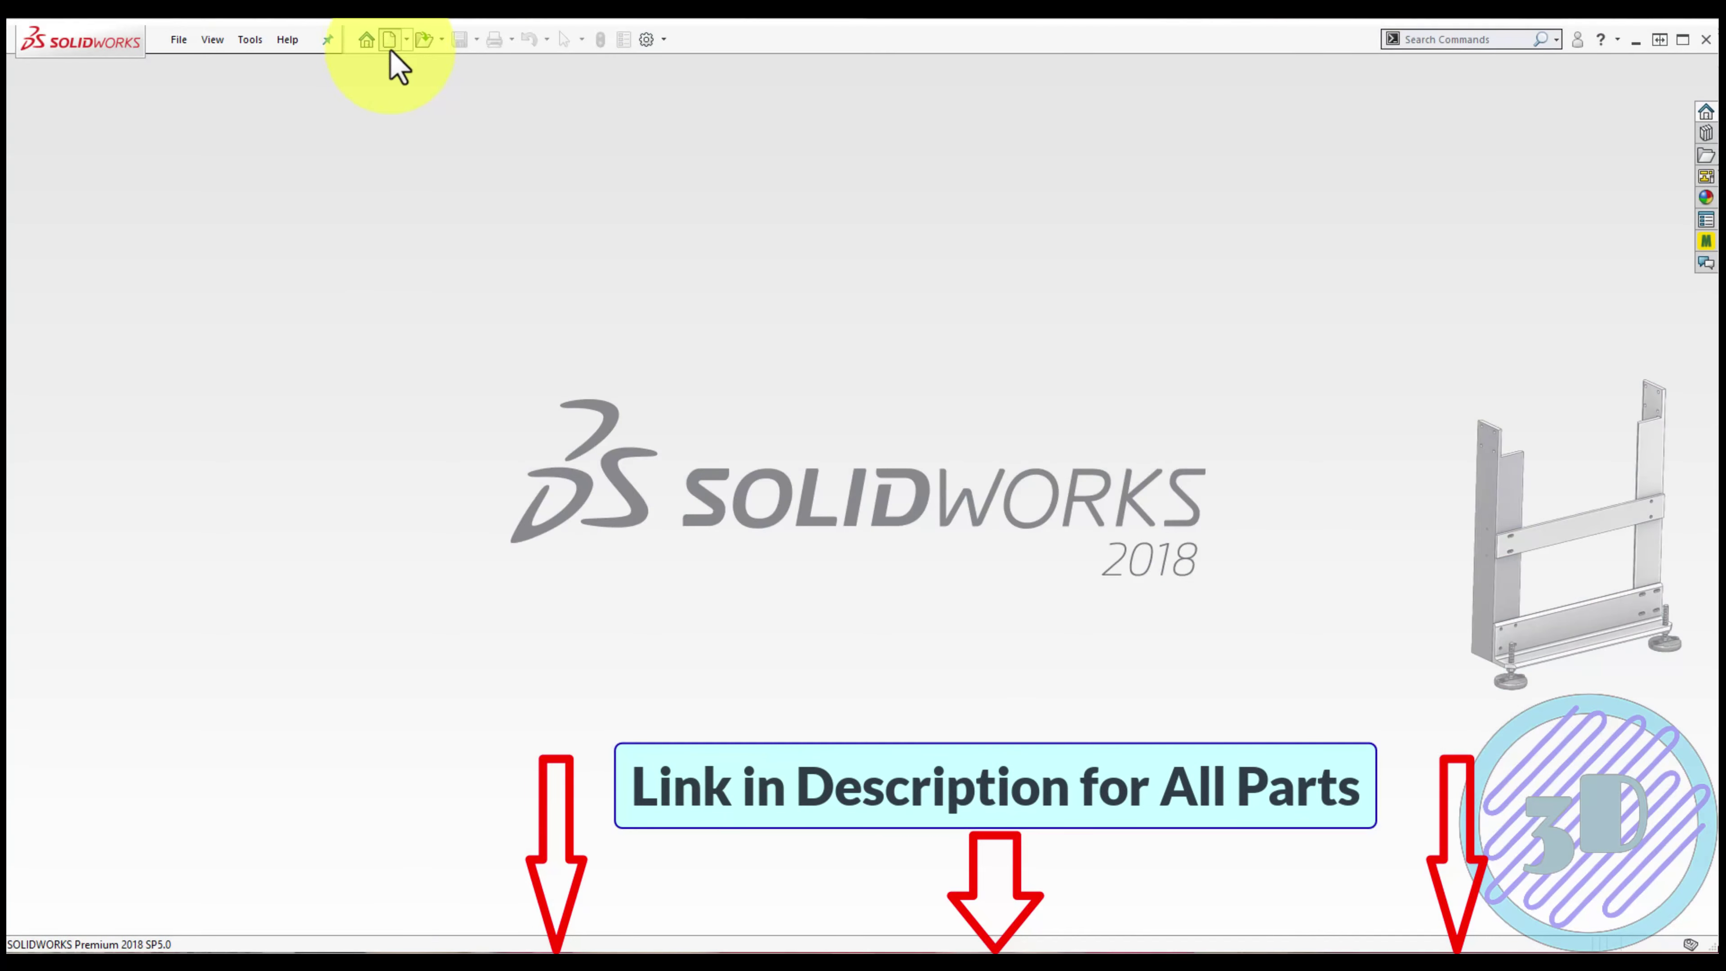
Create a new part from the Part_(US) inch template and select the Right plane
{"action": "left_click", "coordinate": [389, 43]}
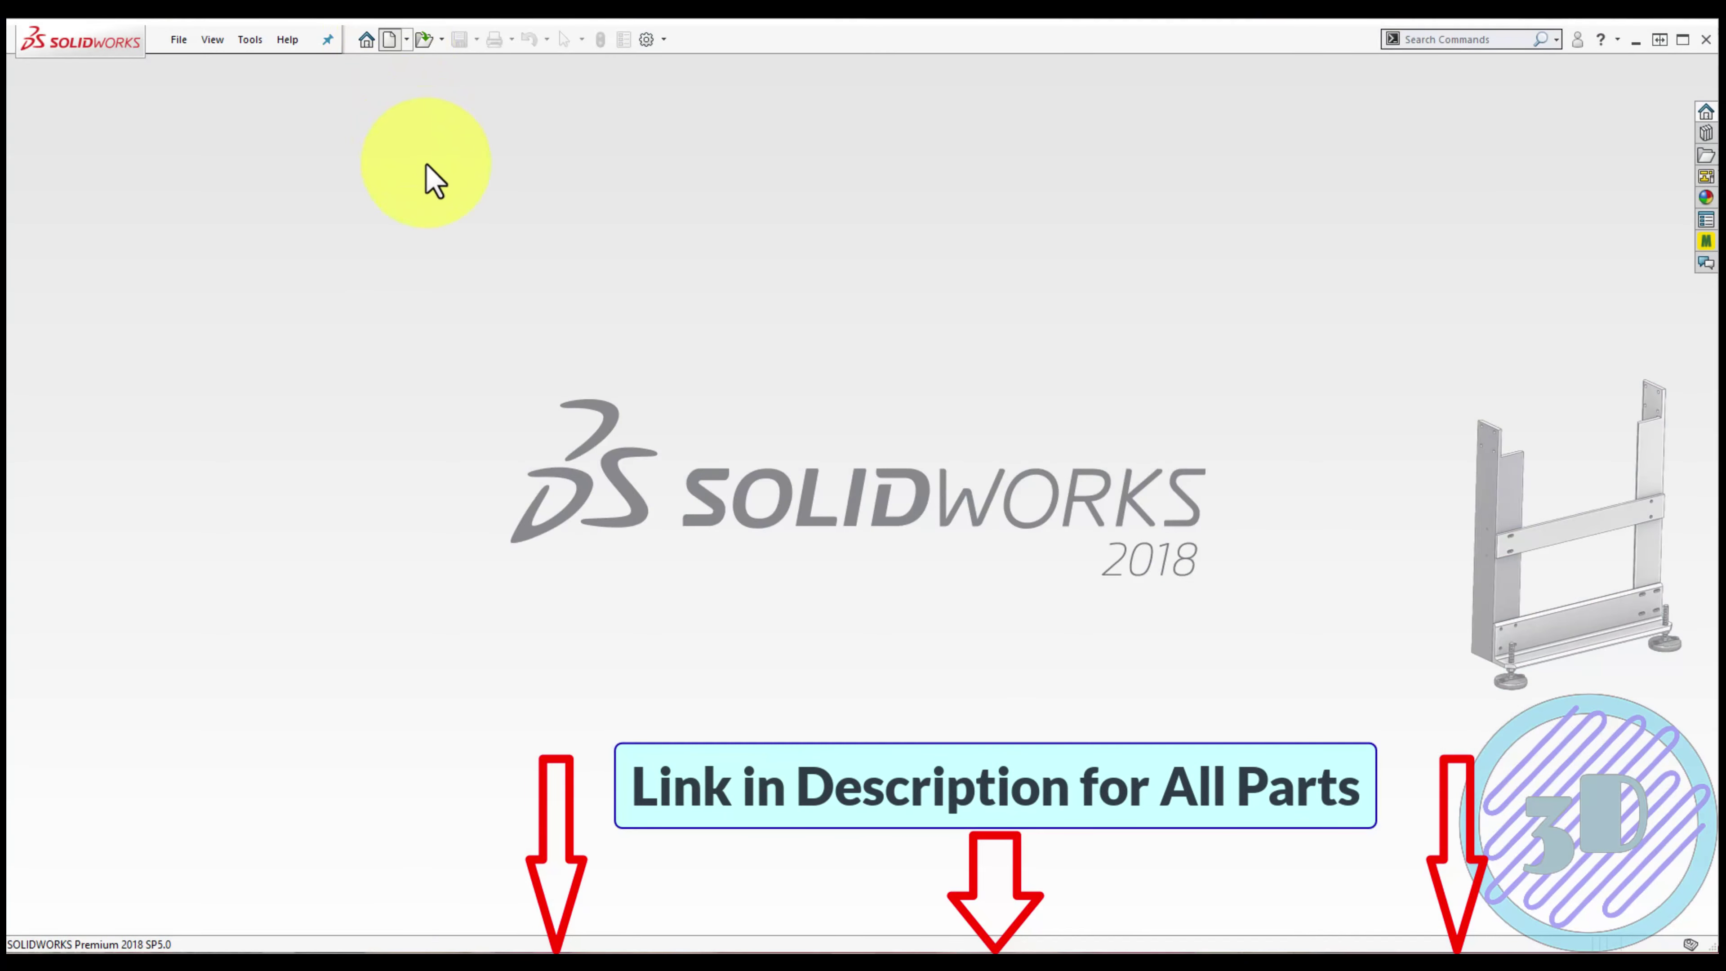
{"action": "left_click", "coordinate": [750, 367]}
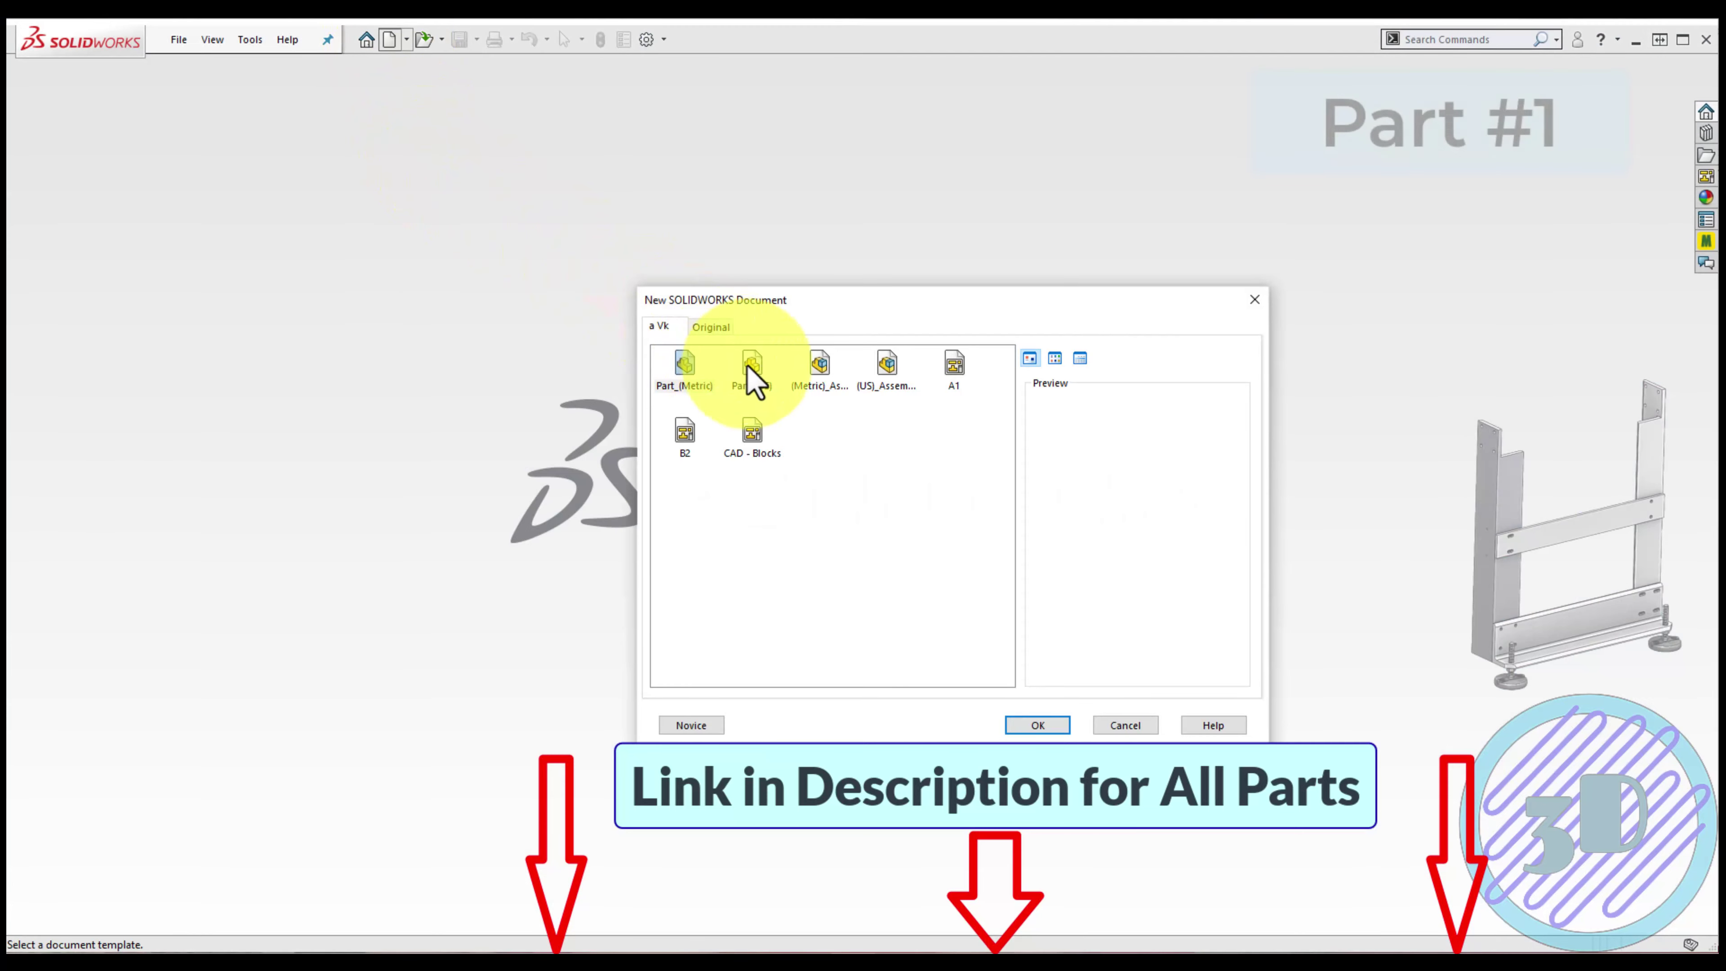
{"action": "left_click", "coordinate": [1038, 724]}
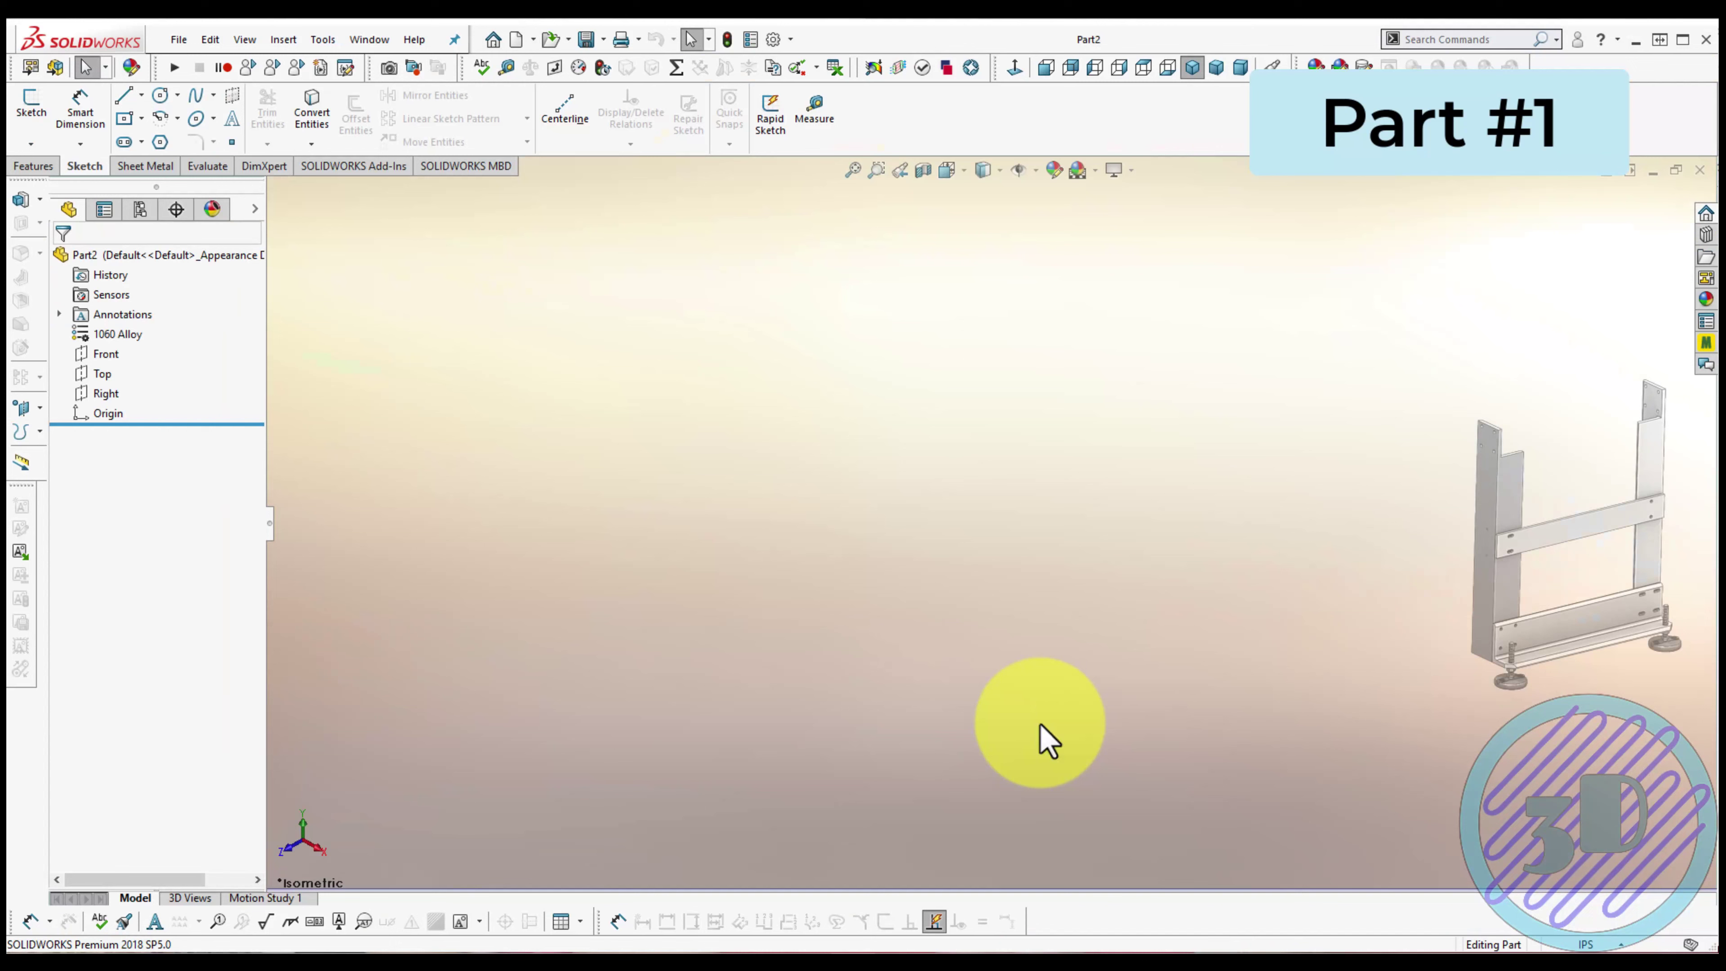
{"action": "left_click", "coordinate": [100, 393]}
On the Right plane, draw two corner rectangles from the origin and trim them into an L outline
{"action": "left_click", "coordinate": [111, 367]}
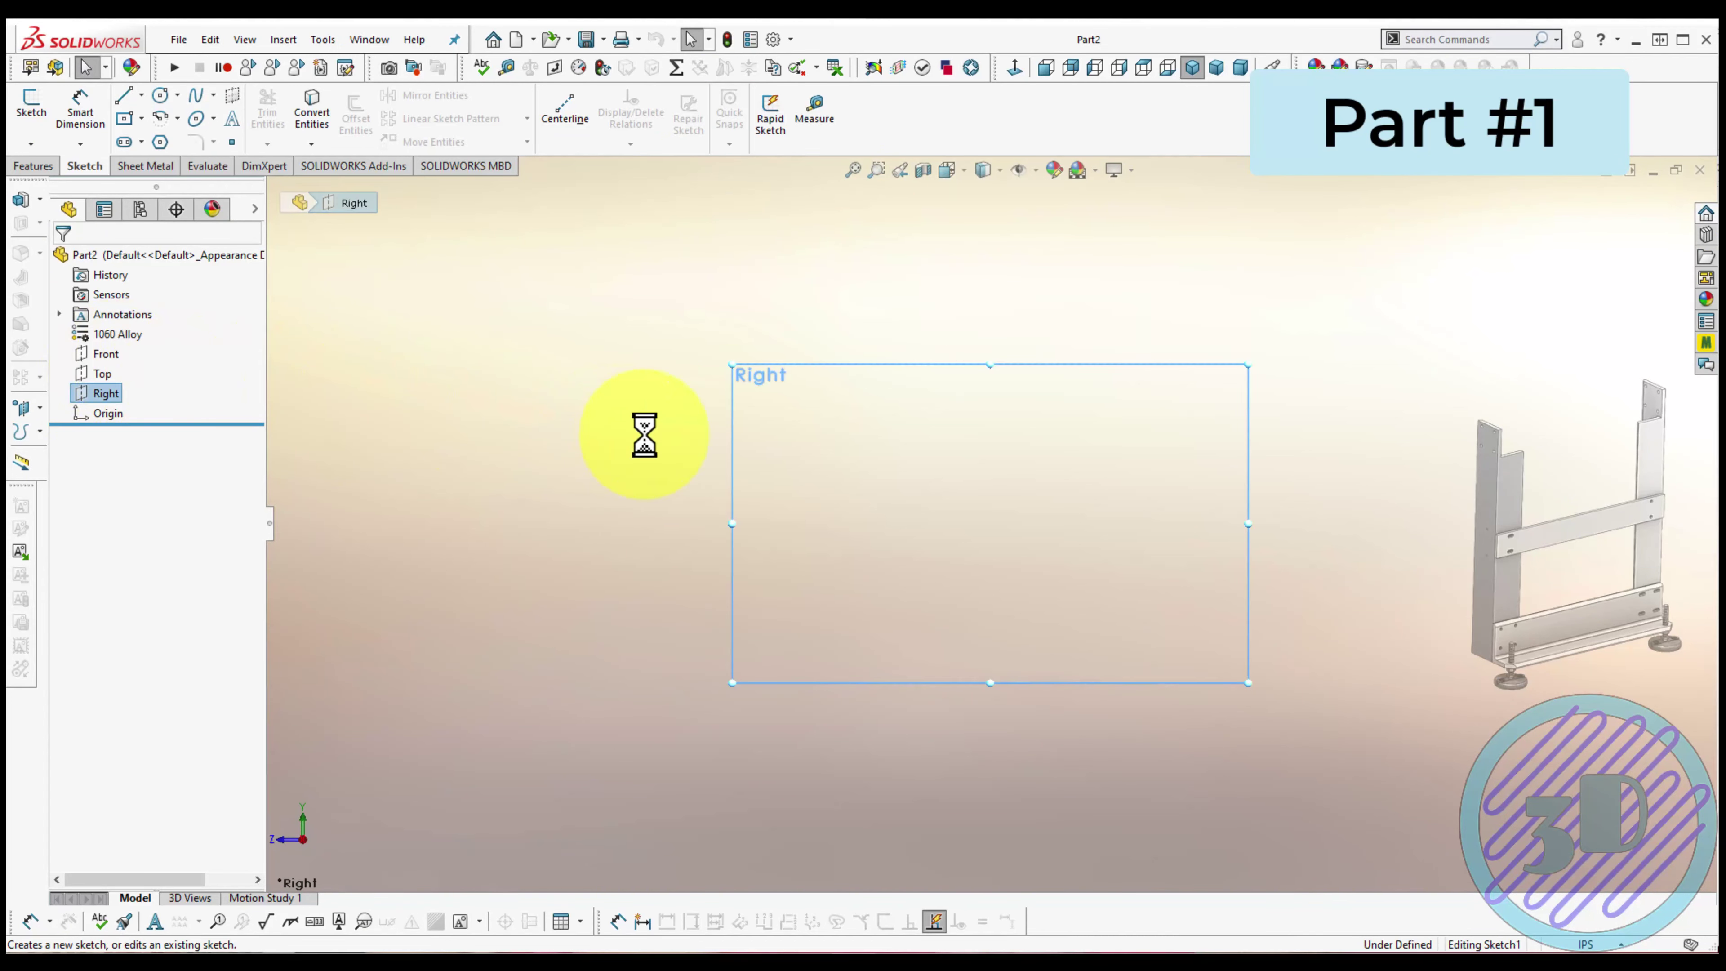
{"action": "key", "text": "r"}
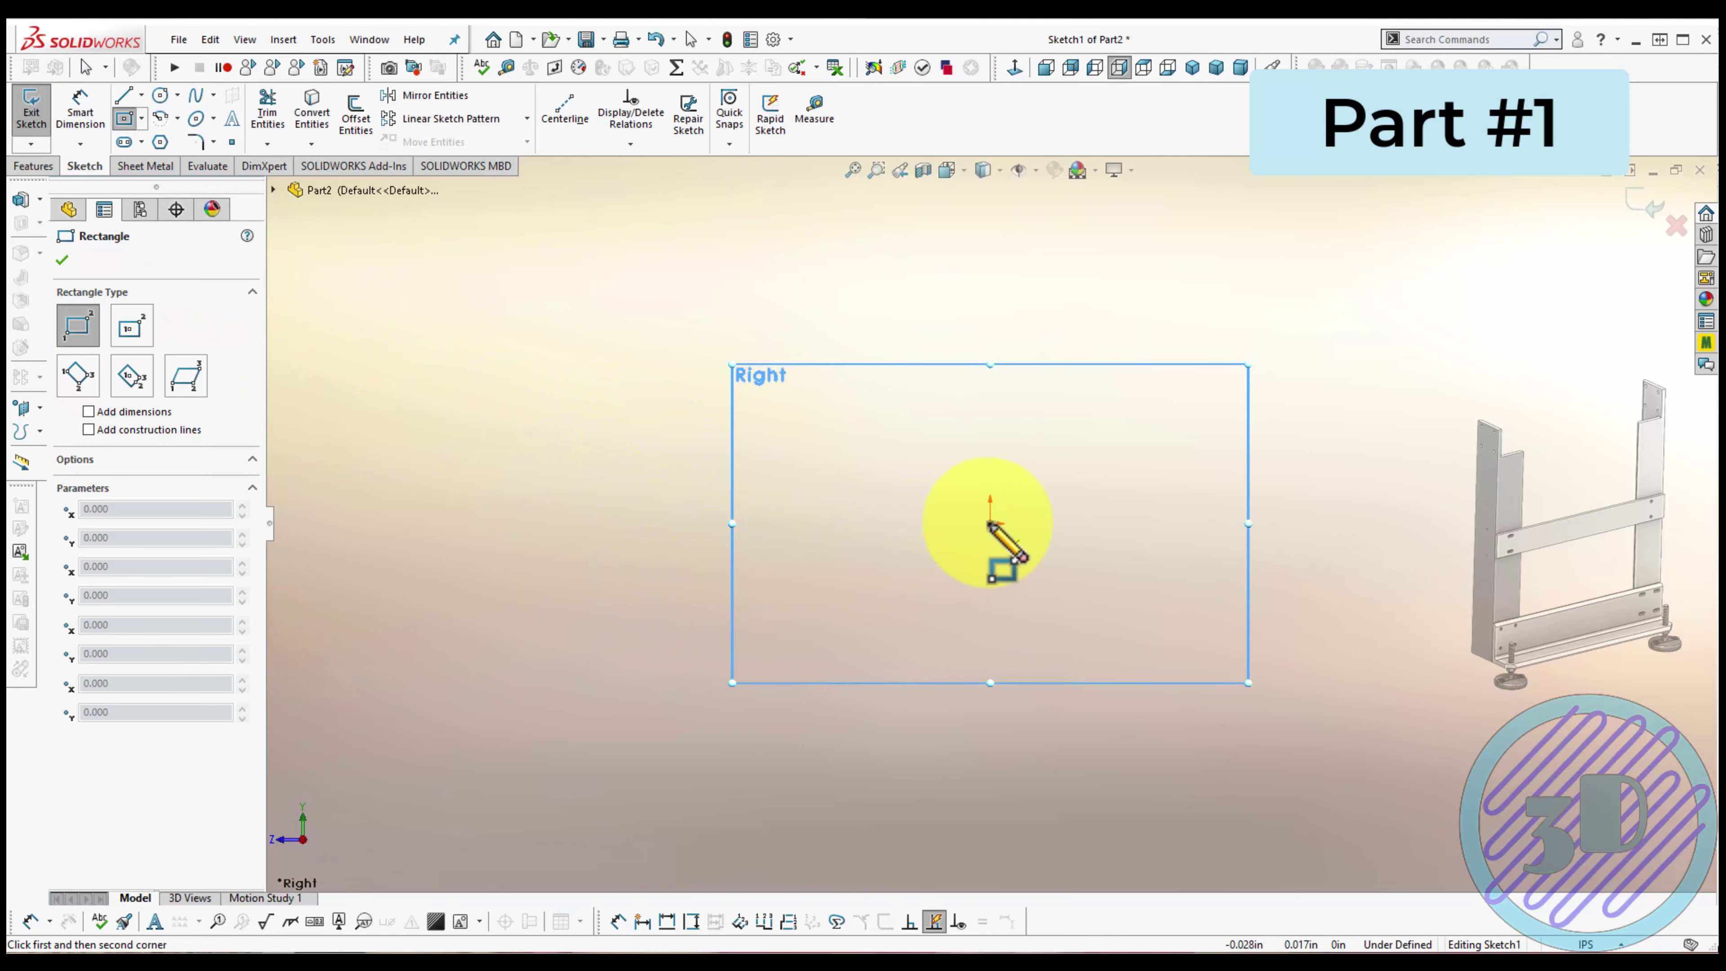
{"action": "left_click", "coordinate": [990, 524]}
{"action": "left_click", "coordinate": [1164, 688]}
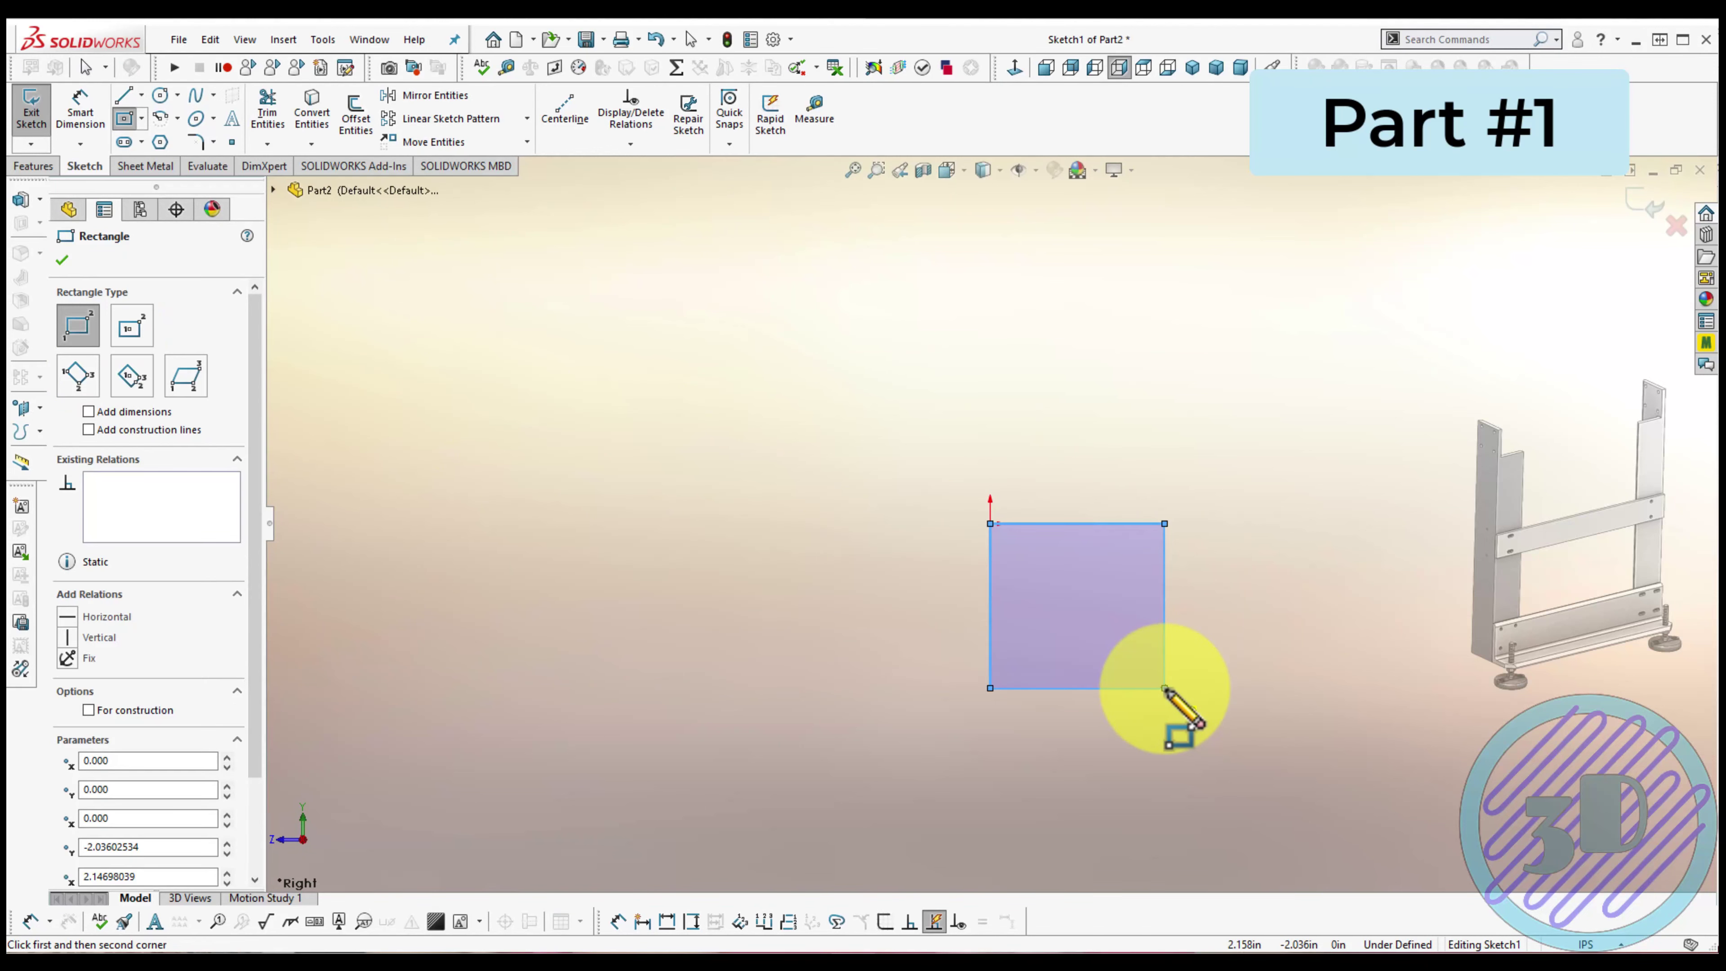
{"action": "left_click", "coordinate": [1165, 688]}
{"action": "left_click", "coordinate": [1034, 564]}
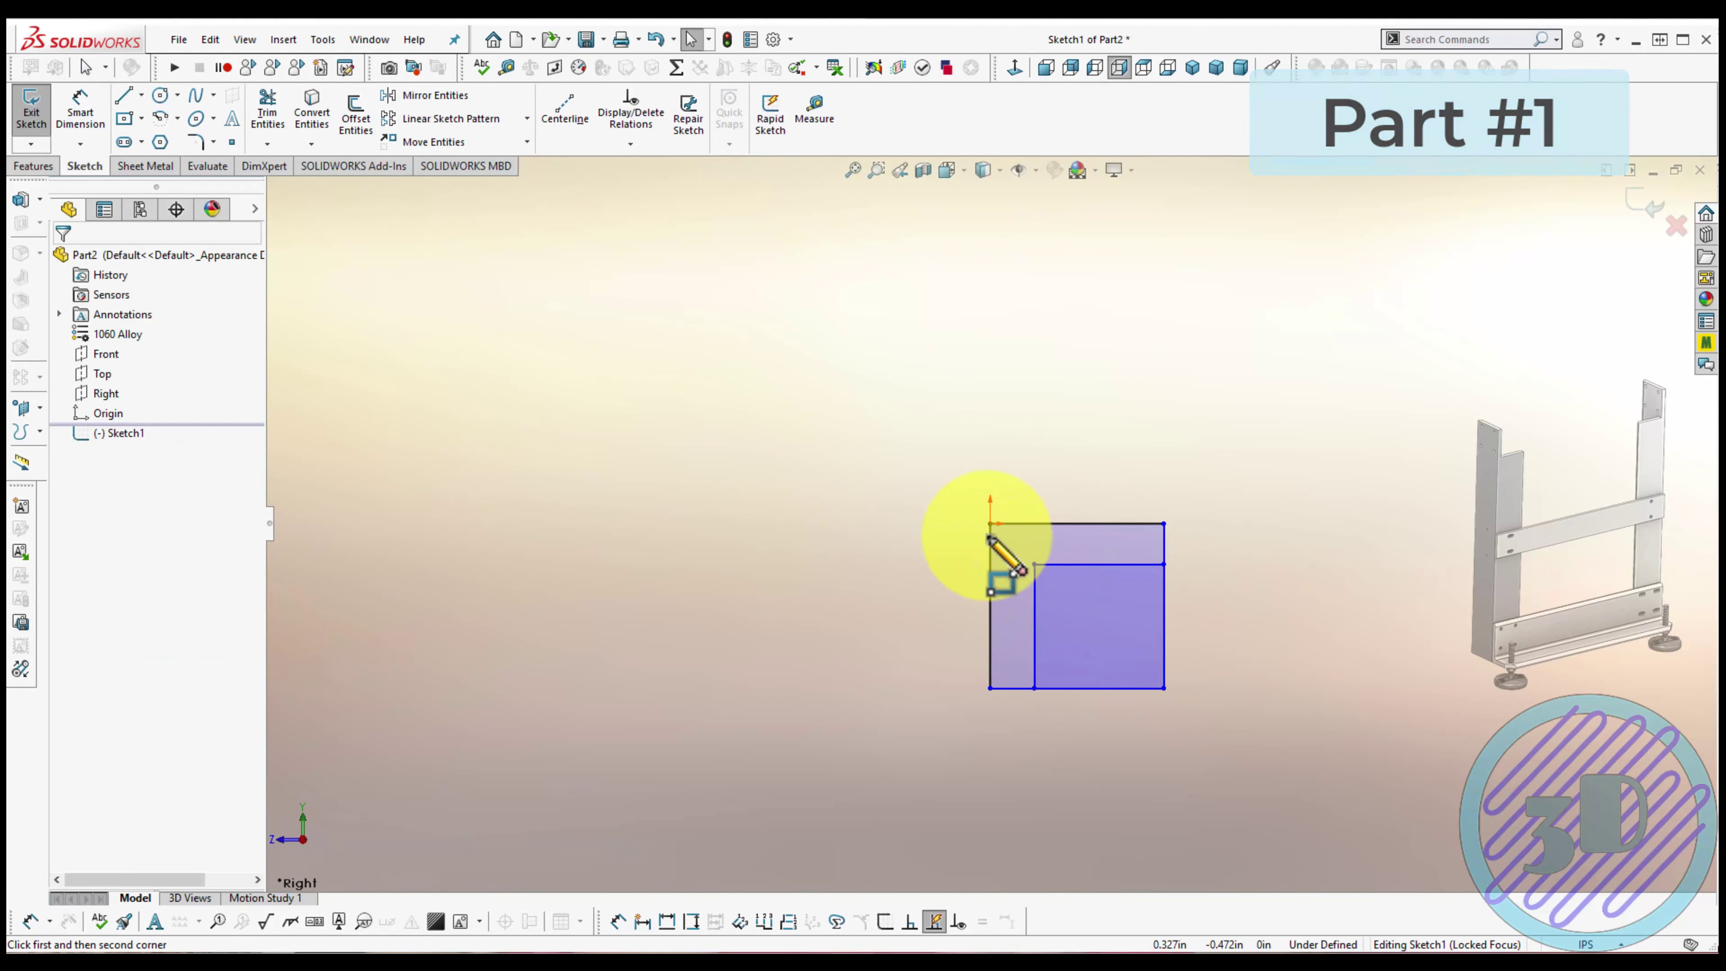
{"action": "left_click", "coordinate": [267, 111]}
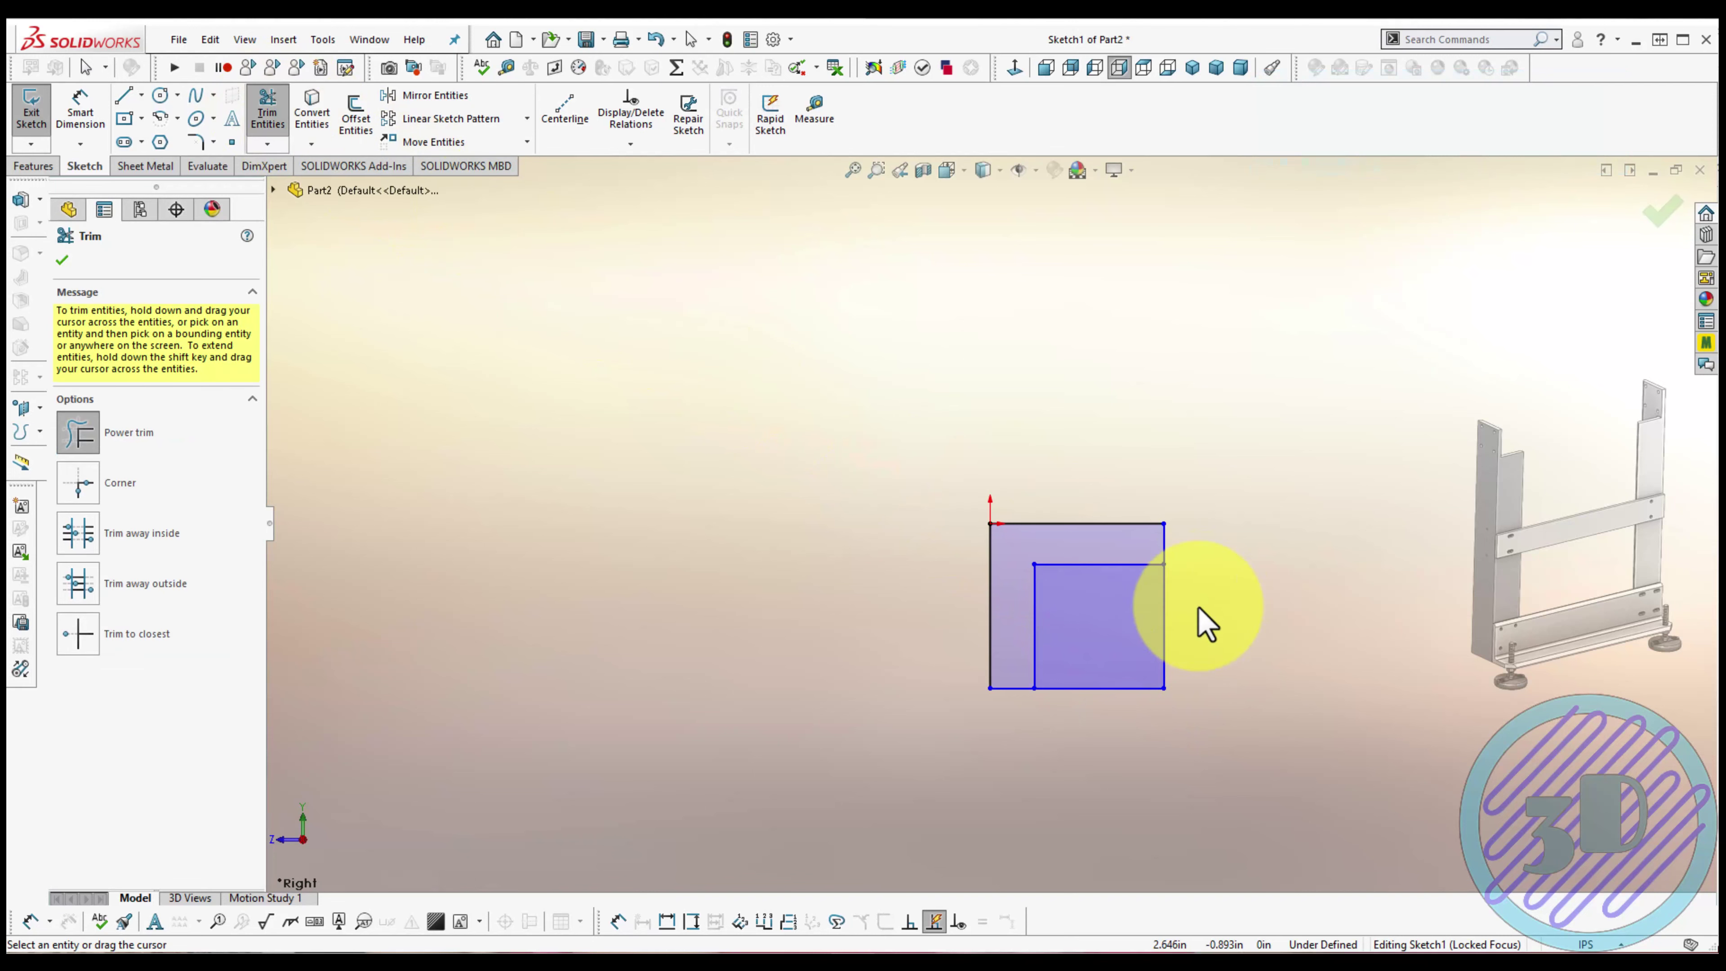
{"action": "left_click_drag", "start_coordinate": [1212, 615], "coordinate": [1110, 713]}
{"action": "key", "text": "Escape"}
{"action": "right_click_drag", "start_coordinate": [1090, 829], "coordinate": [1081, 762]}
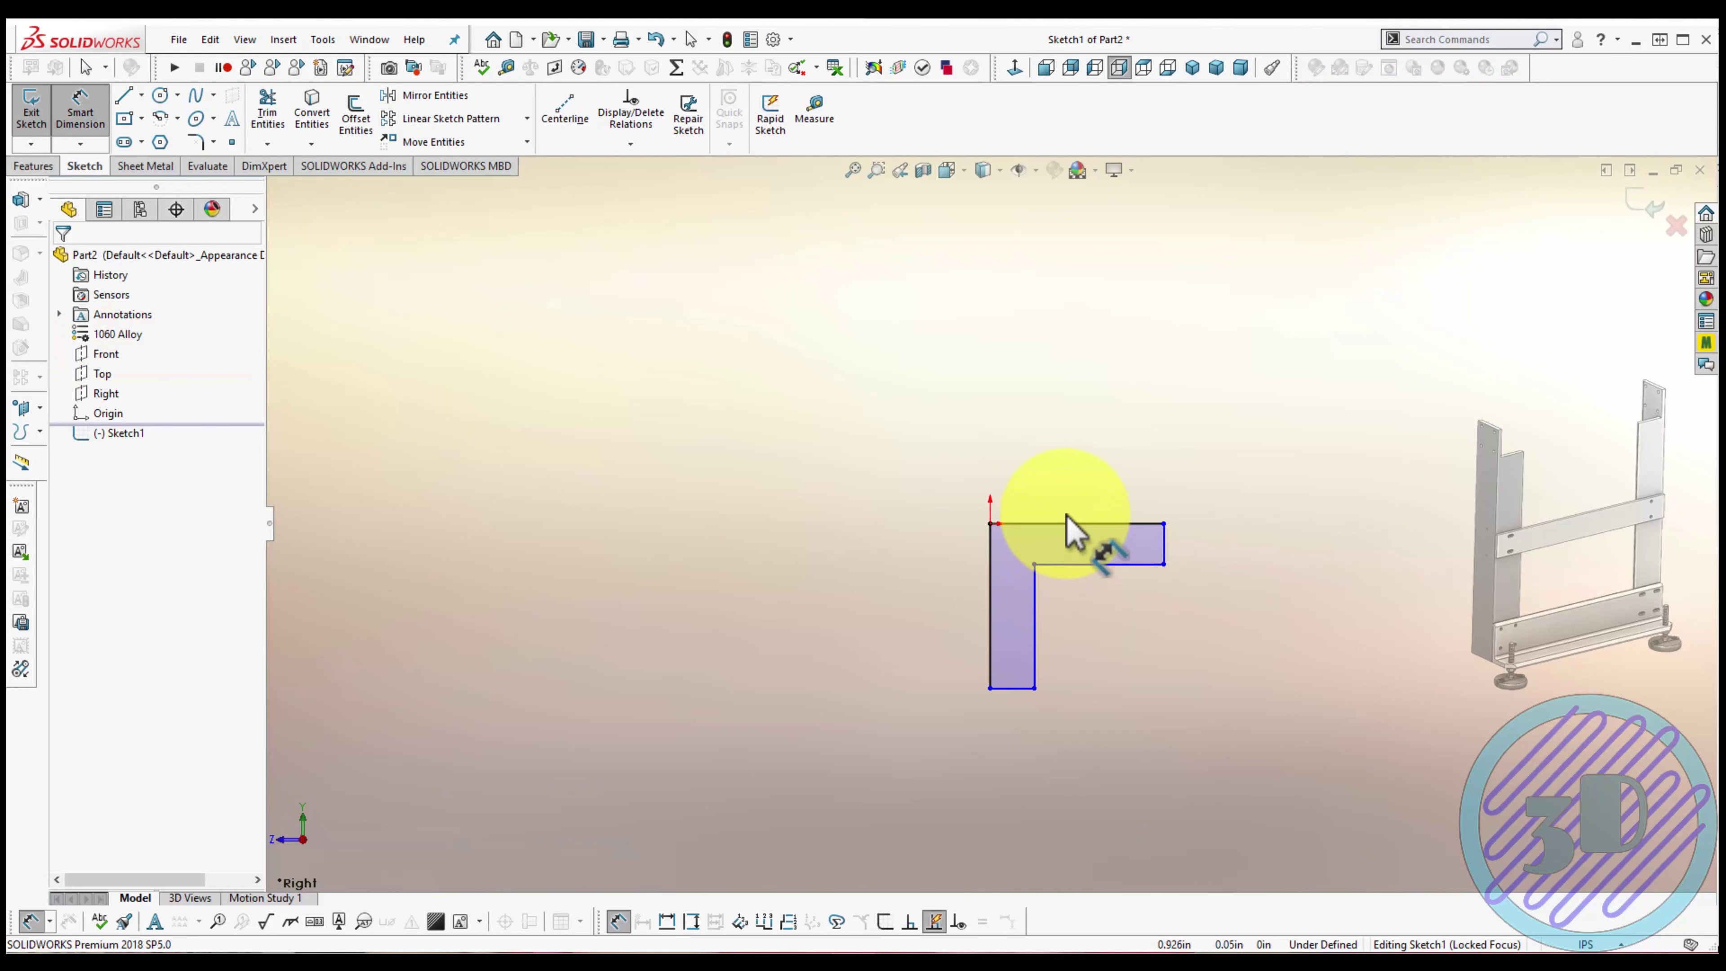
Dimension the L's top length to 5.000 and left height to 3.500
{"action": "left_click", "coordinate": [1066, 523]}
{"action": "left_click", "coordinate": [1067, 476]}
{"action": "type", "text": "5"}
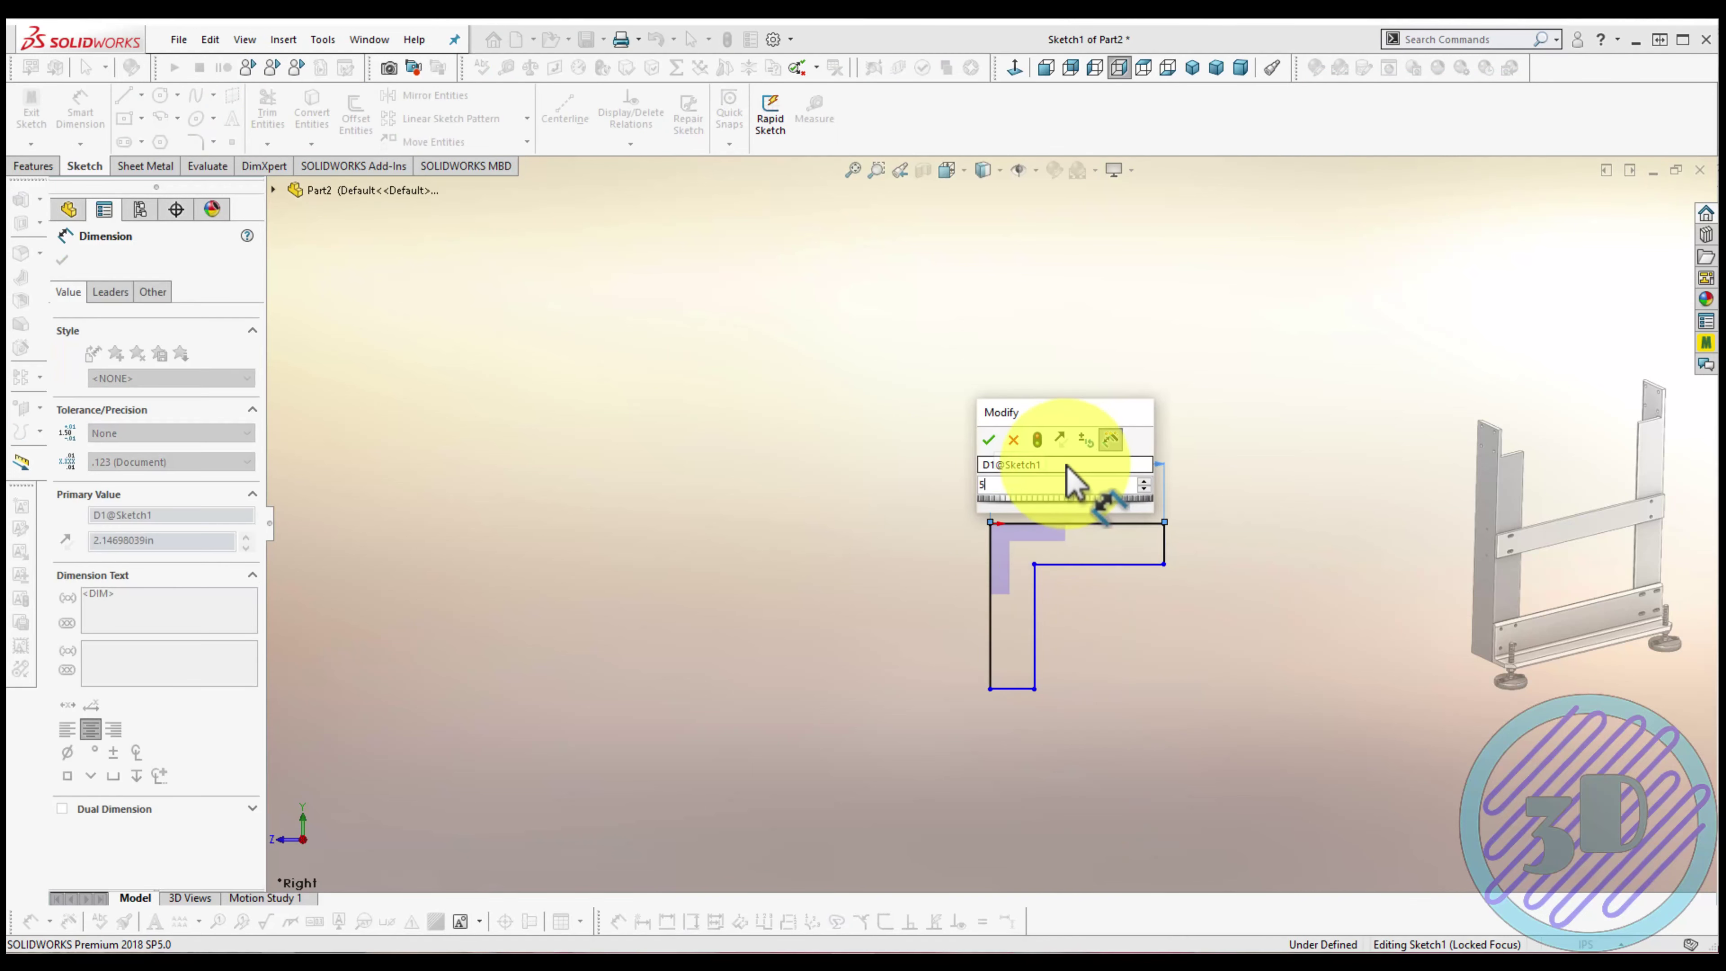
{"action": "key", "text": "Return"}
{"action": "left_click", "coordinate": [990, 605]}
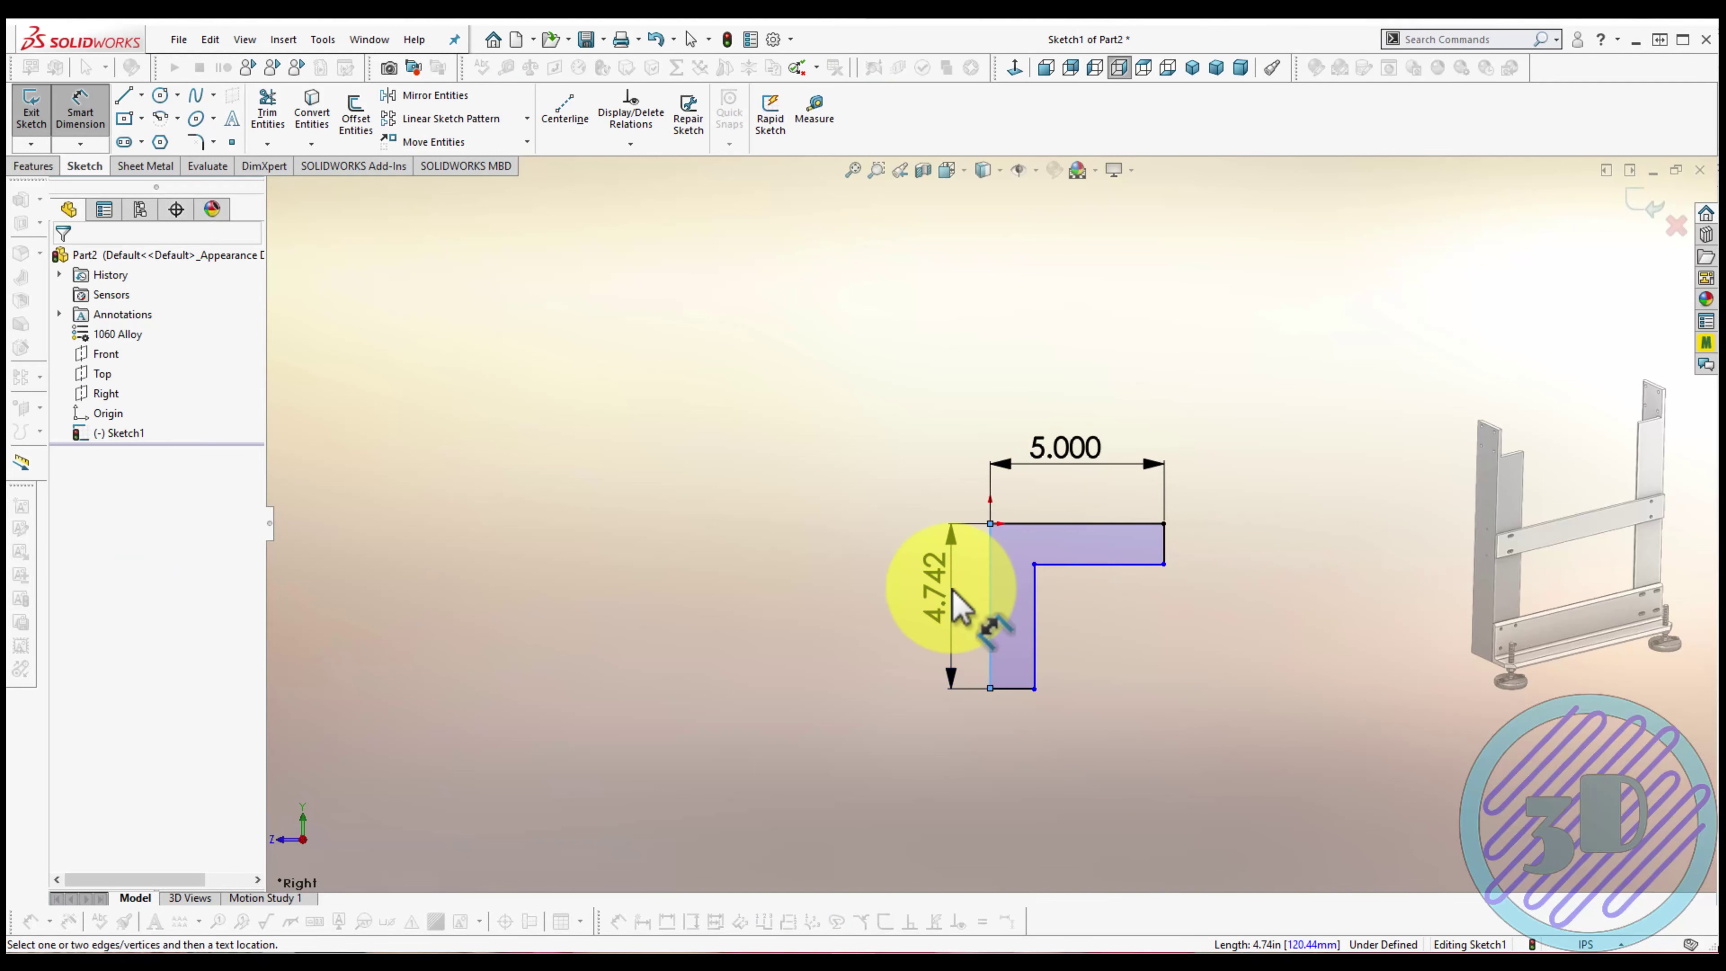
{"action": "type", "text": "3.5"}
{"action": "key", "text": "Return"}
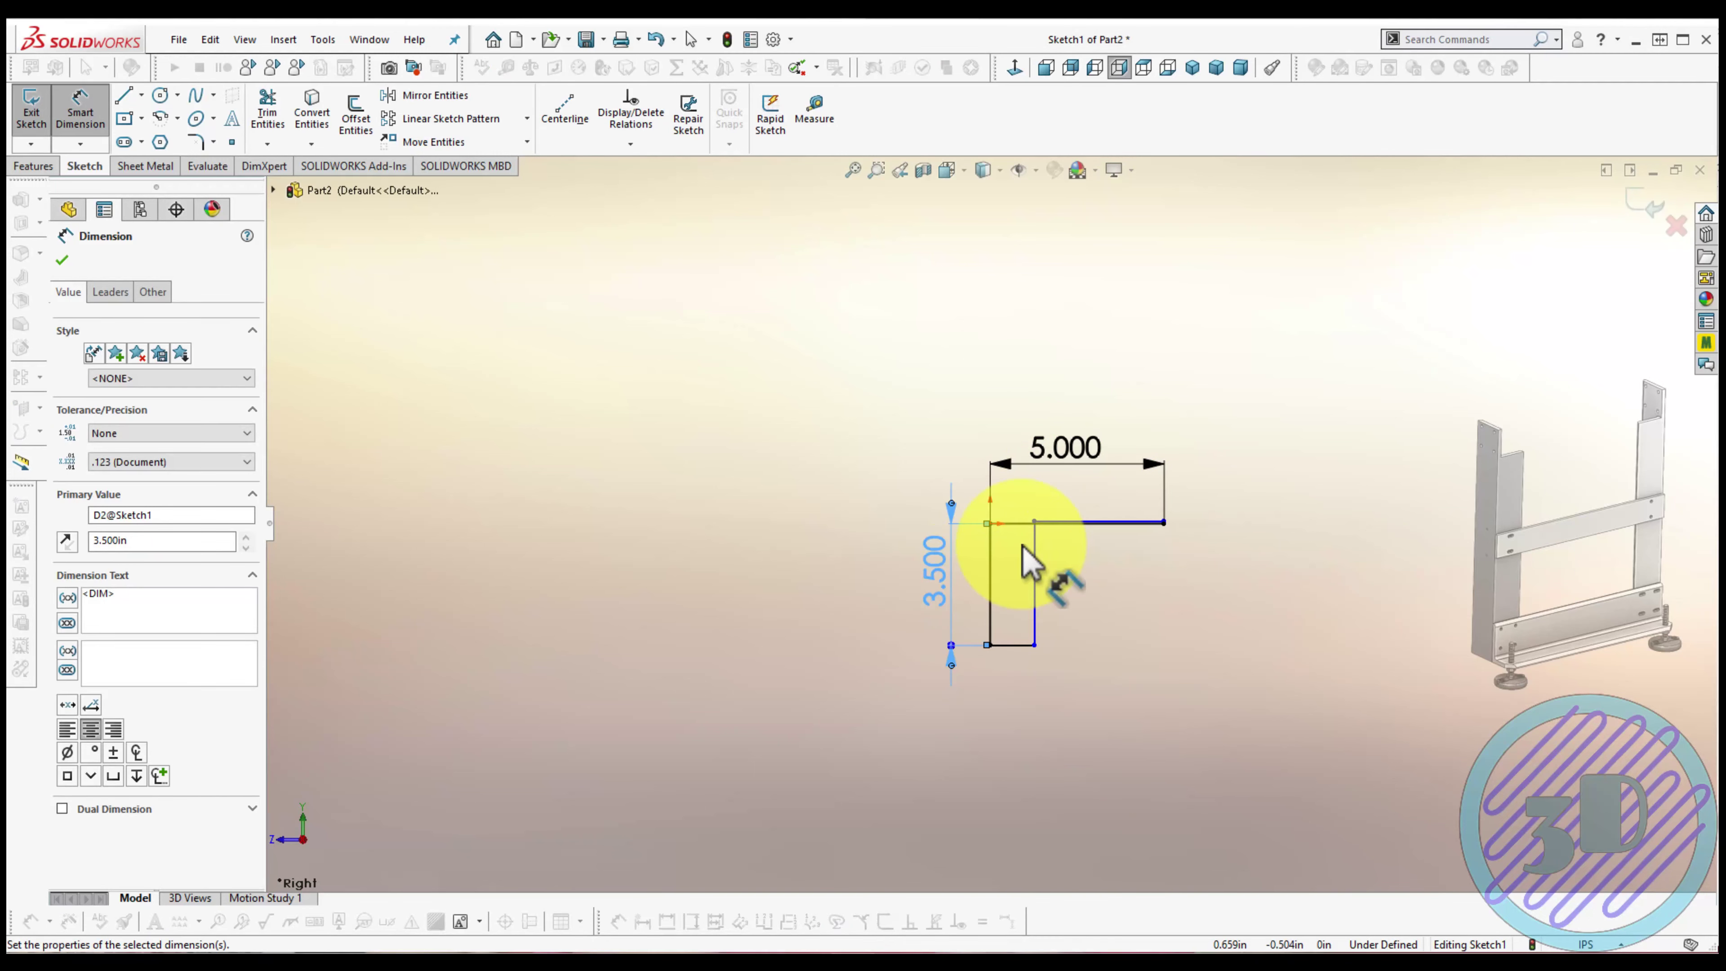
{"action": "left_click", "coordinate": [1083, 522]}
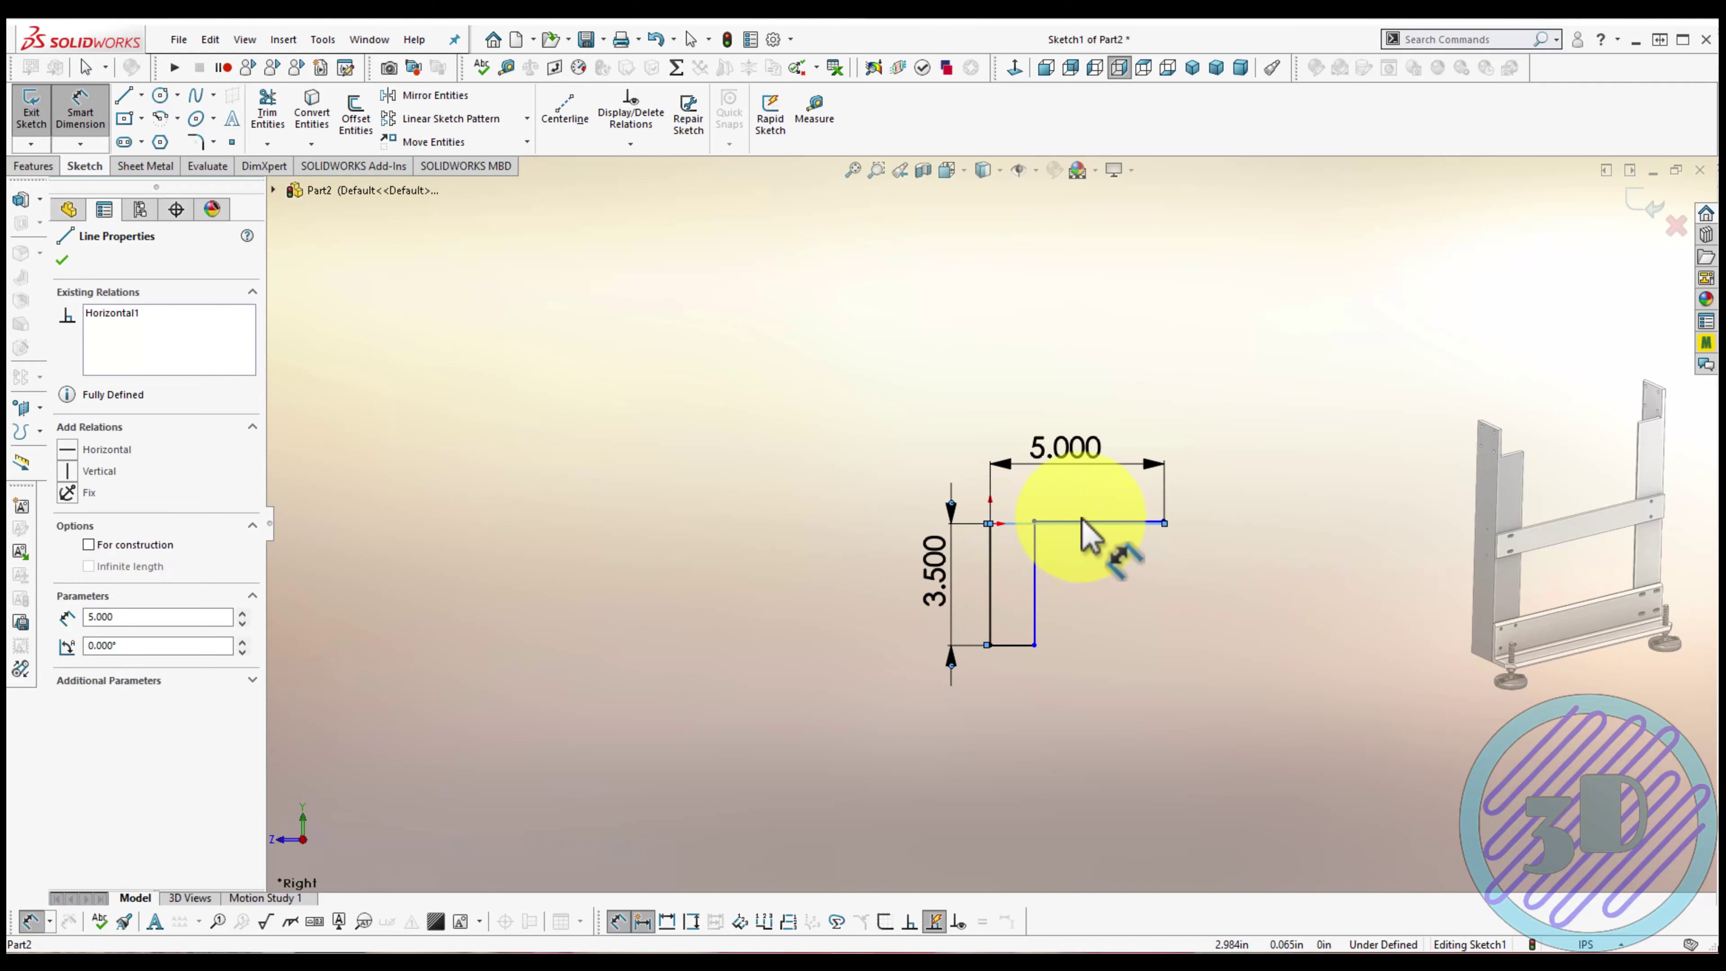
{"action": "key", "text": "Escape"}
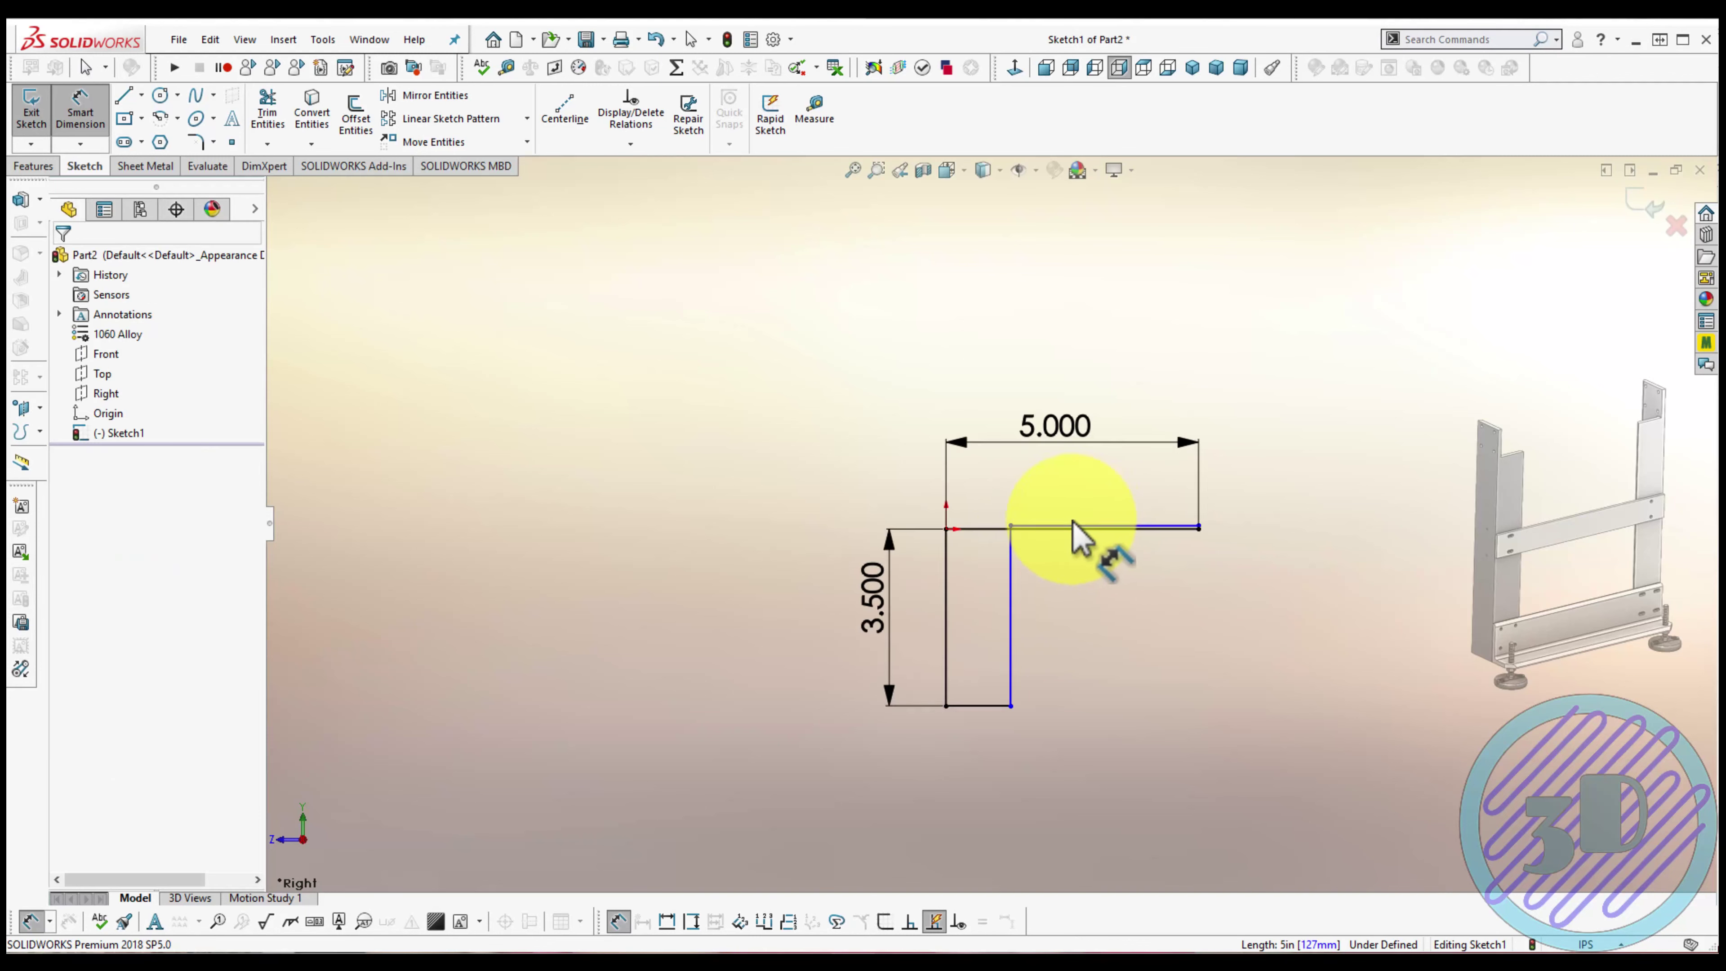
{"action": "scroll", "coordinate": [1087, 537], "scroll_direction": "down", "scroll_amount": 5}
{"action": "key", "text": "Escape"}
Set the top leg thickness to 0.500
{"action": "left_click_drag", "start_coordinate": [1029, 537], "coordinate": [1025, 598]}
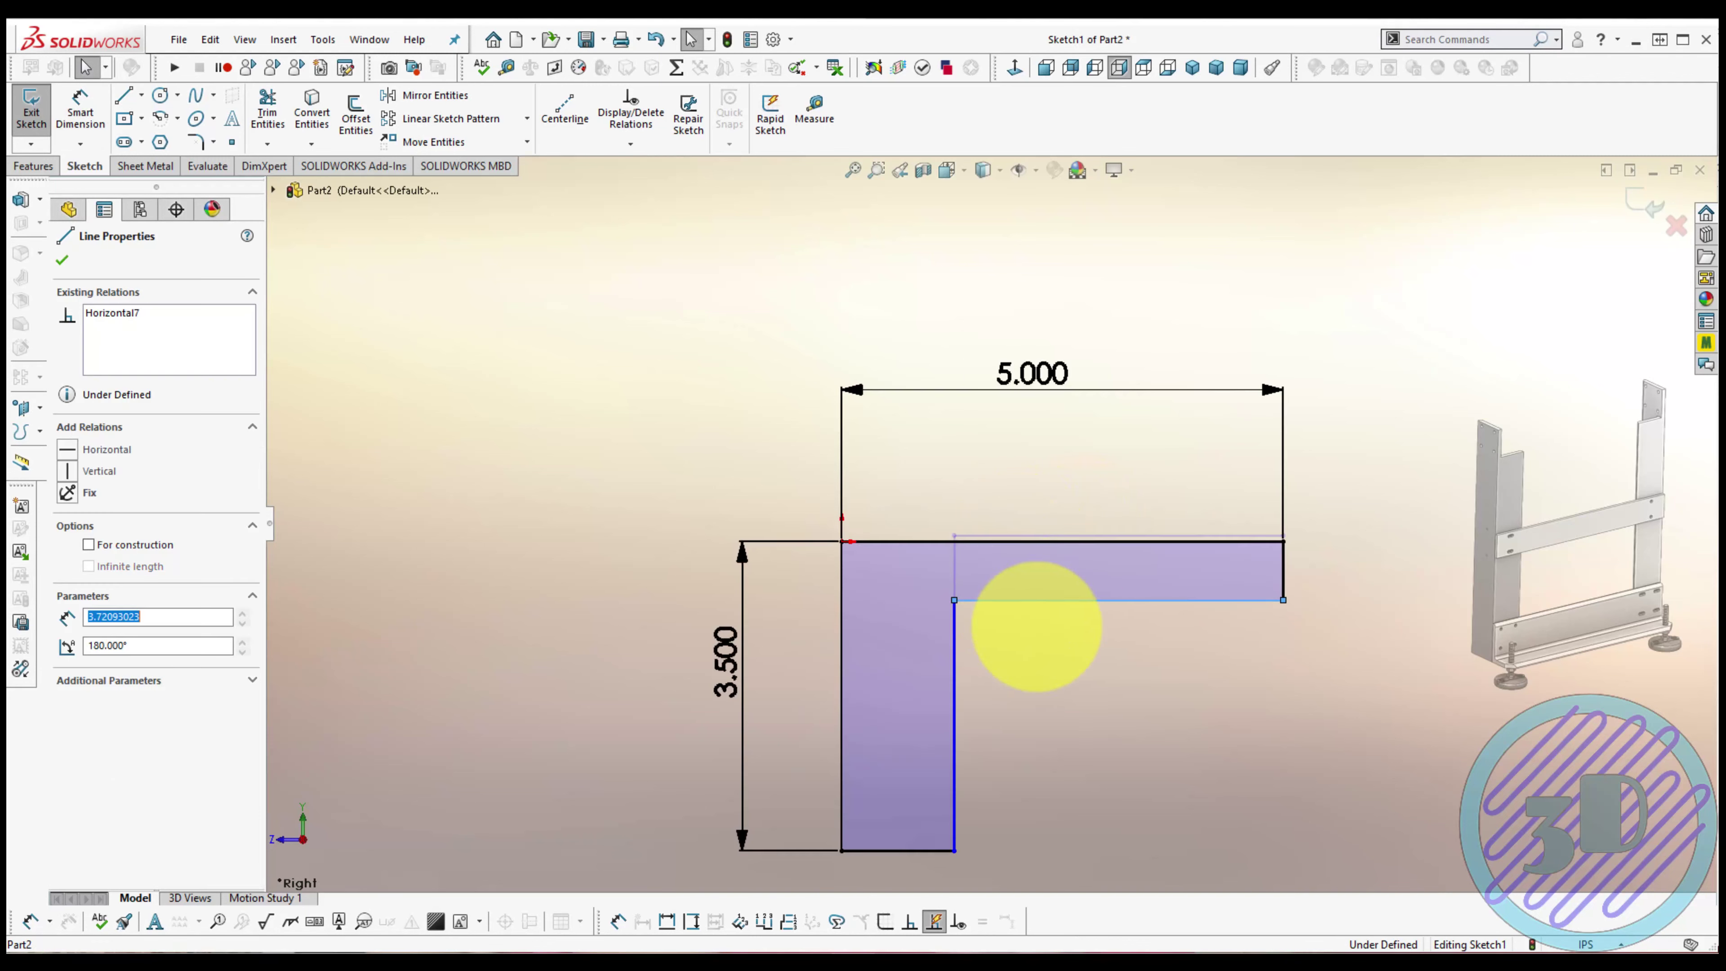
{"action": "right_click_drag", "start_coordinate": [1098, 770], "coordinate": [1090, 682]}
{"action": "left_click", "coordinate": [1090, 601]}
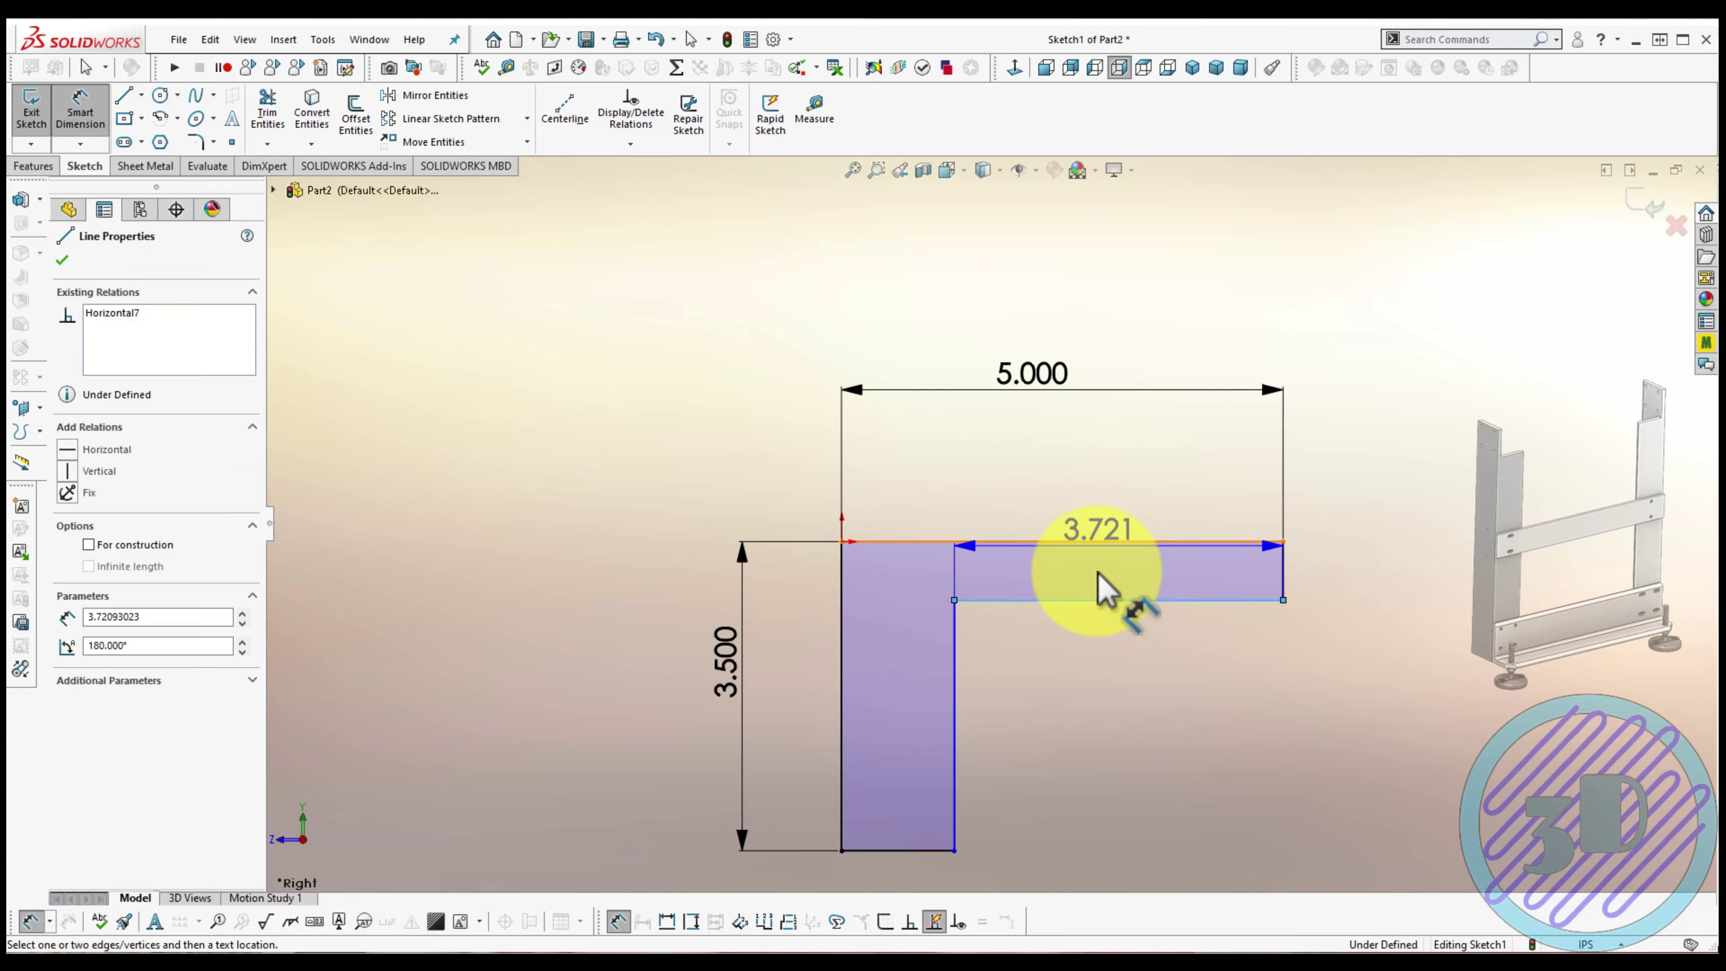
{"action": "left_click", "coordinate": [1104, 542]}
{"action": "left_click", "coordinate": [1114, 484]}
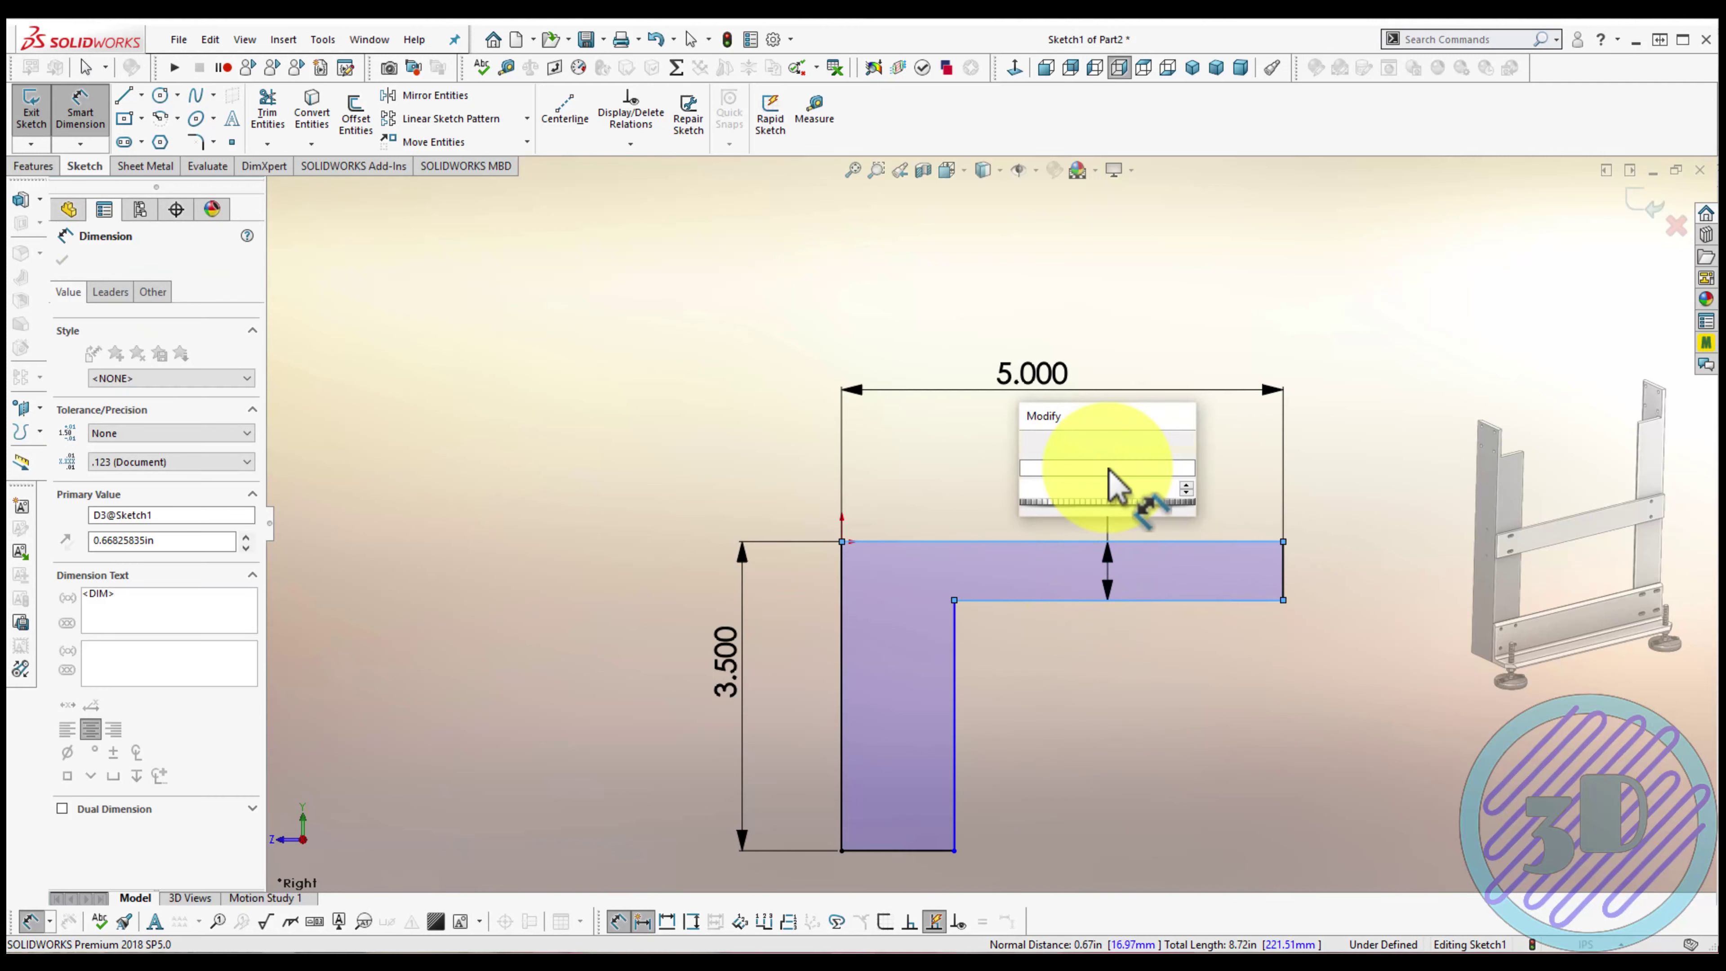
{"action": "type", "text": ".5"}
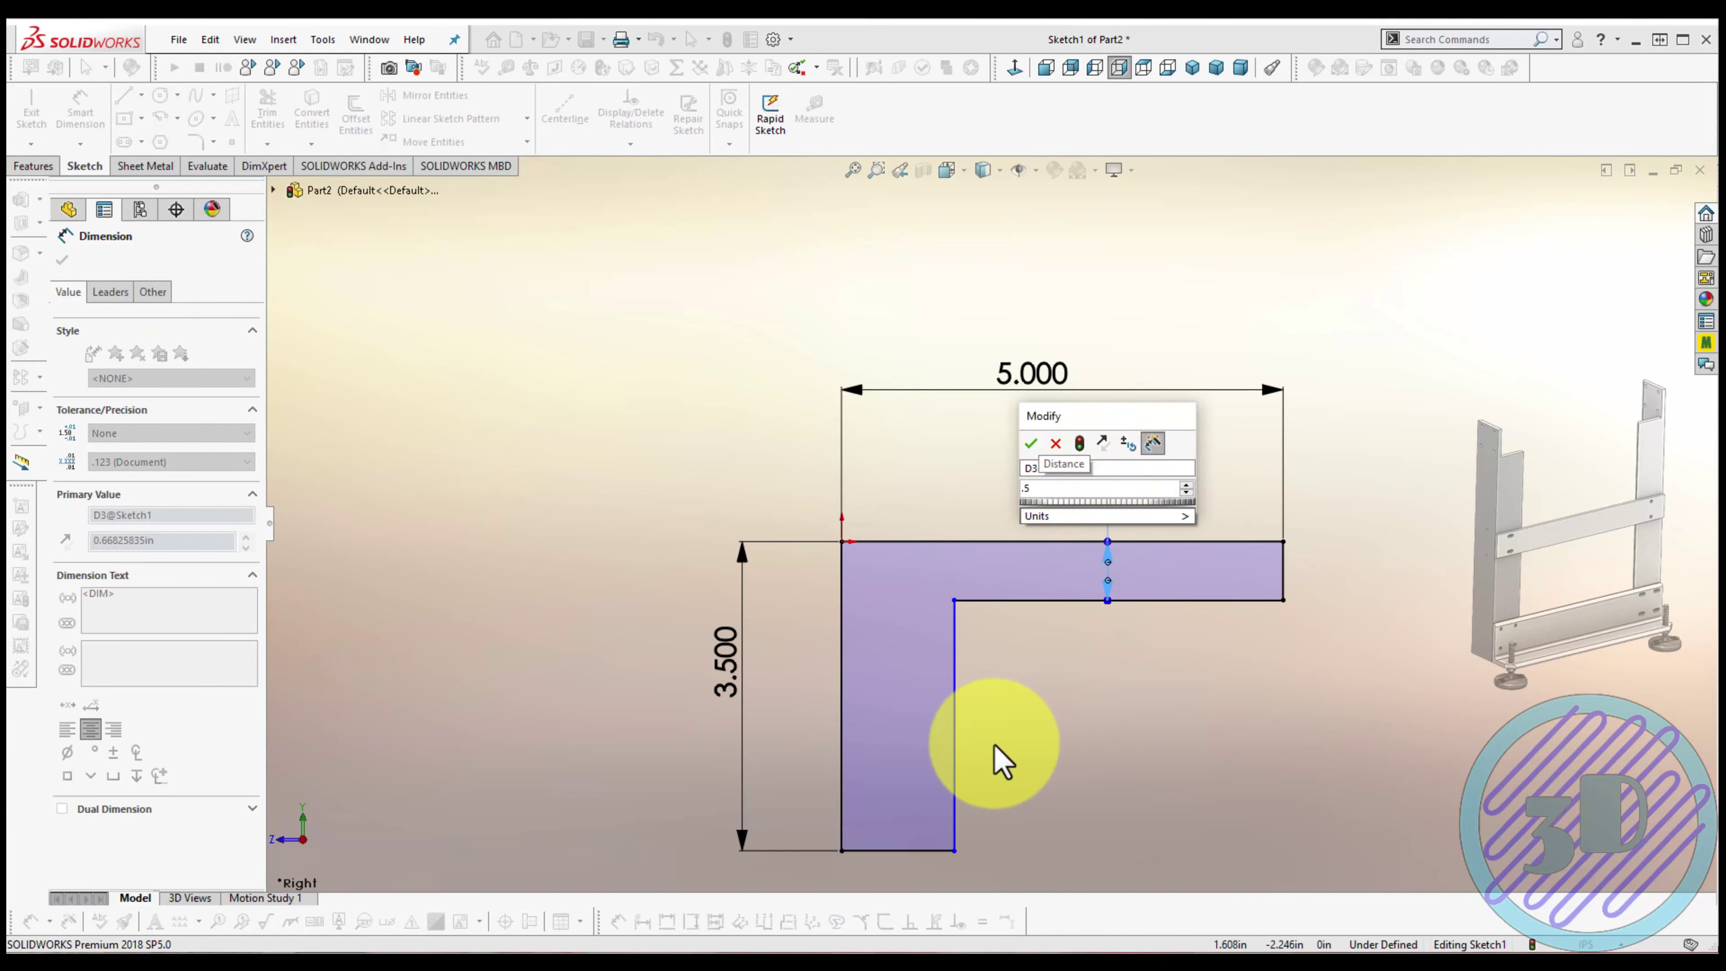
{"action": "left_click", "coordinate": [1030, 443]}
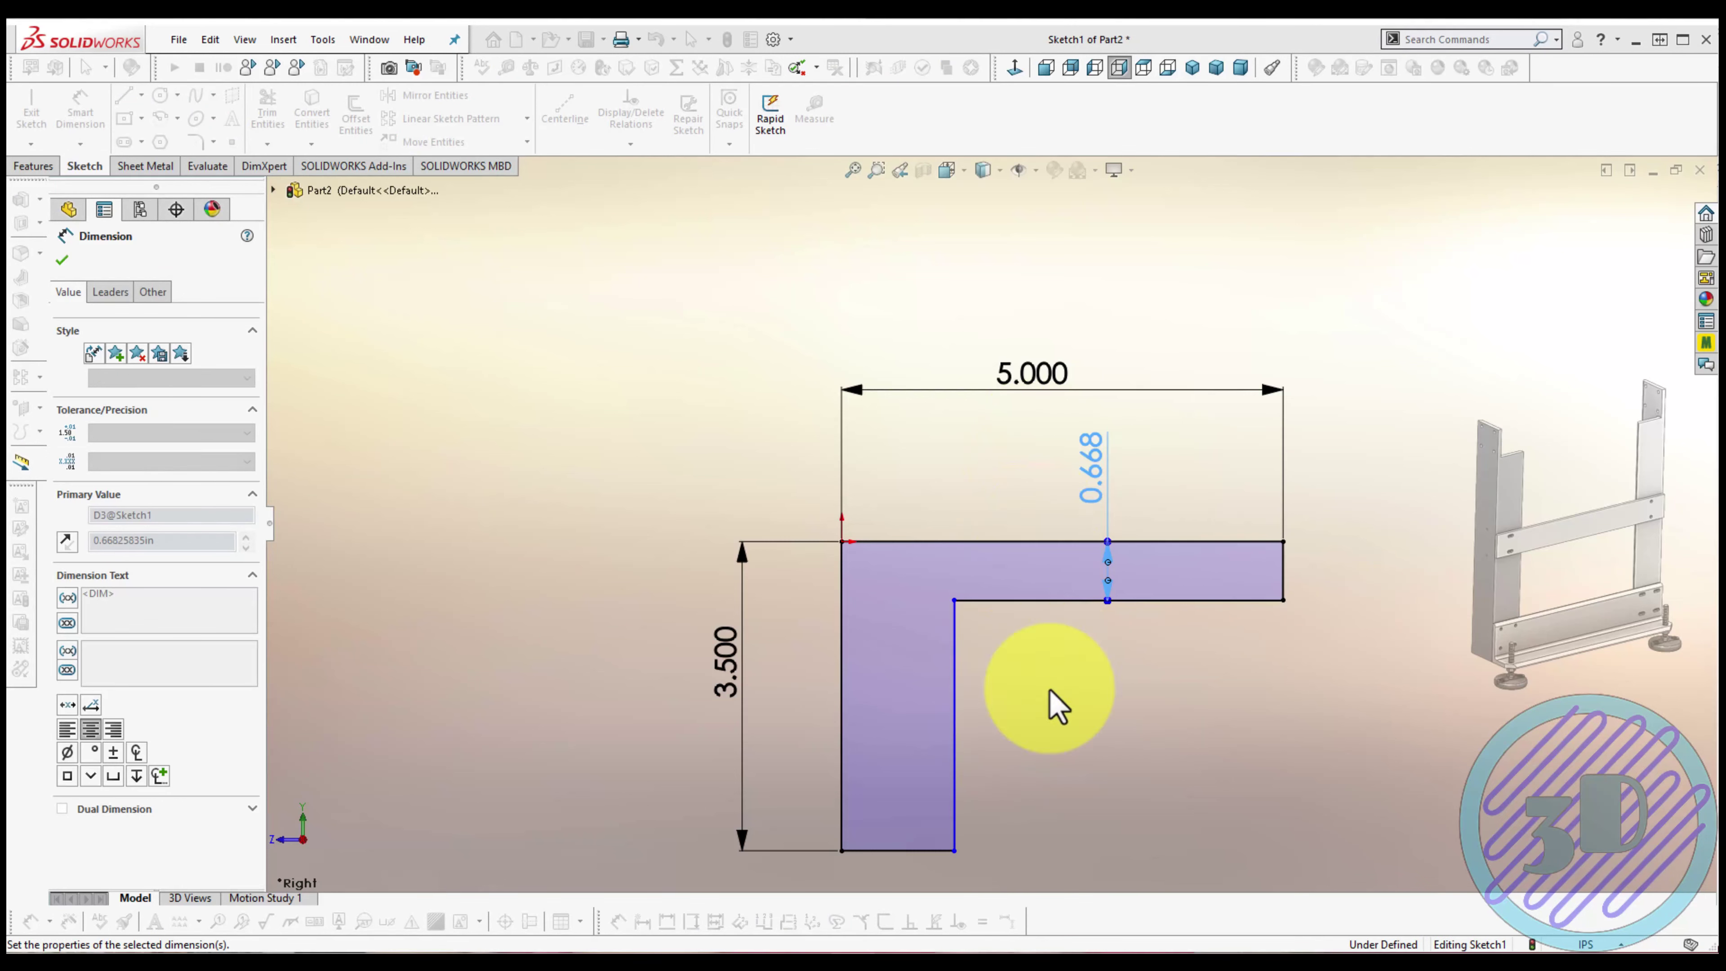
{"action": "left_click", "coordinate": [994, 686]}
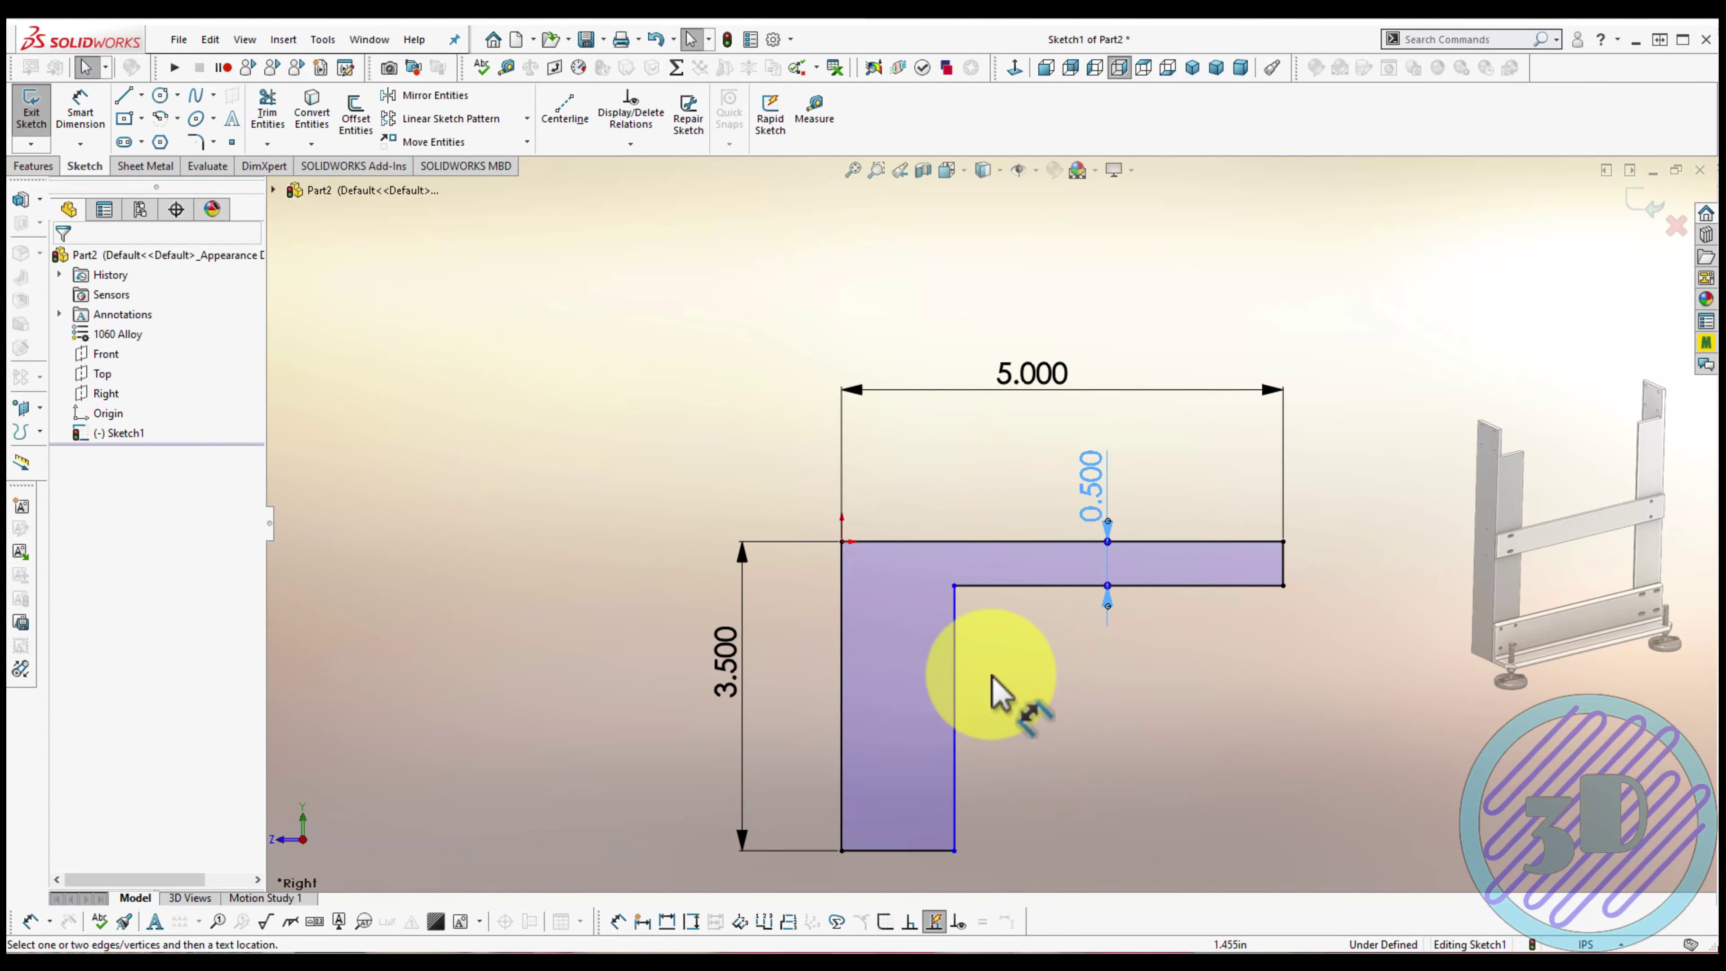
Set the vertical leg width to 0.500, fully defining the L profile
{"action": "left_click", "coordinate": [944, 688]}
{"action": "left_click", "coordinate": [844, 711]}
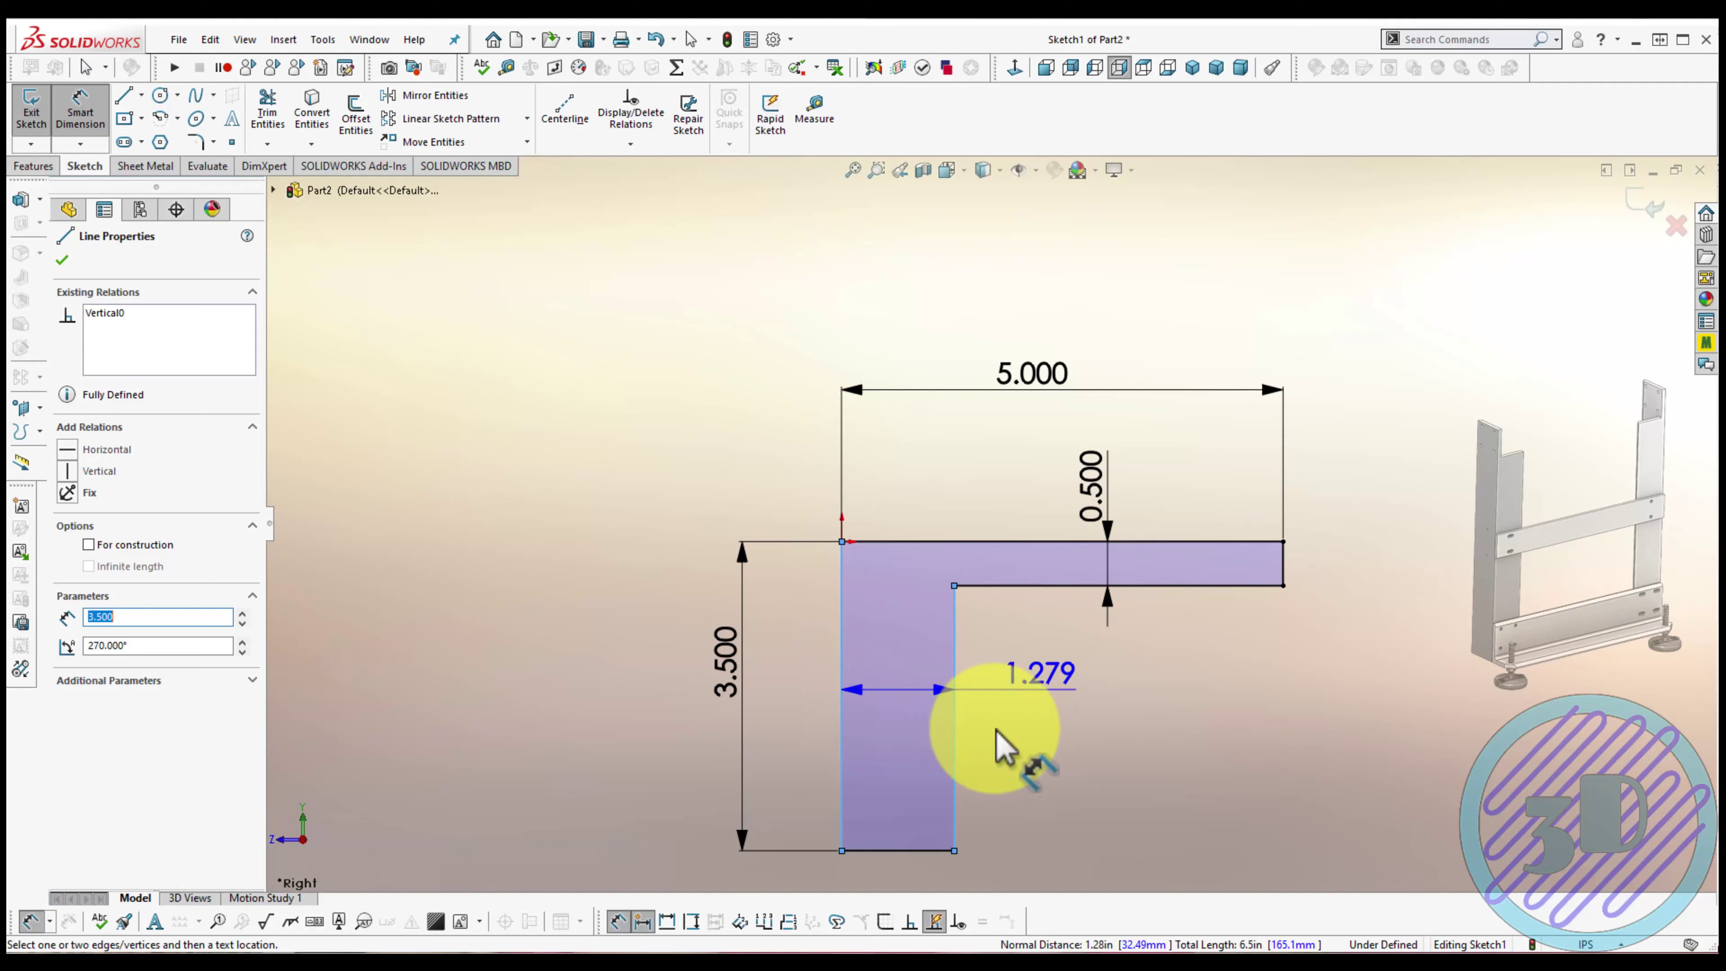
{"action": "left_click", "coordinate": [1059, 760]}
{"action": "type", "text": "0.5"}
{"action": "key", "text": "Return"}
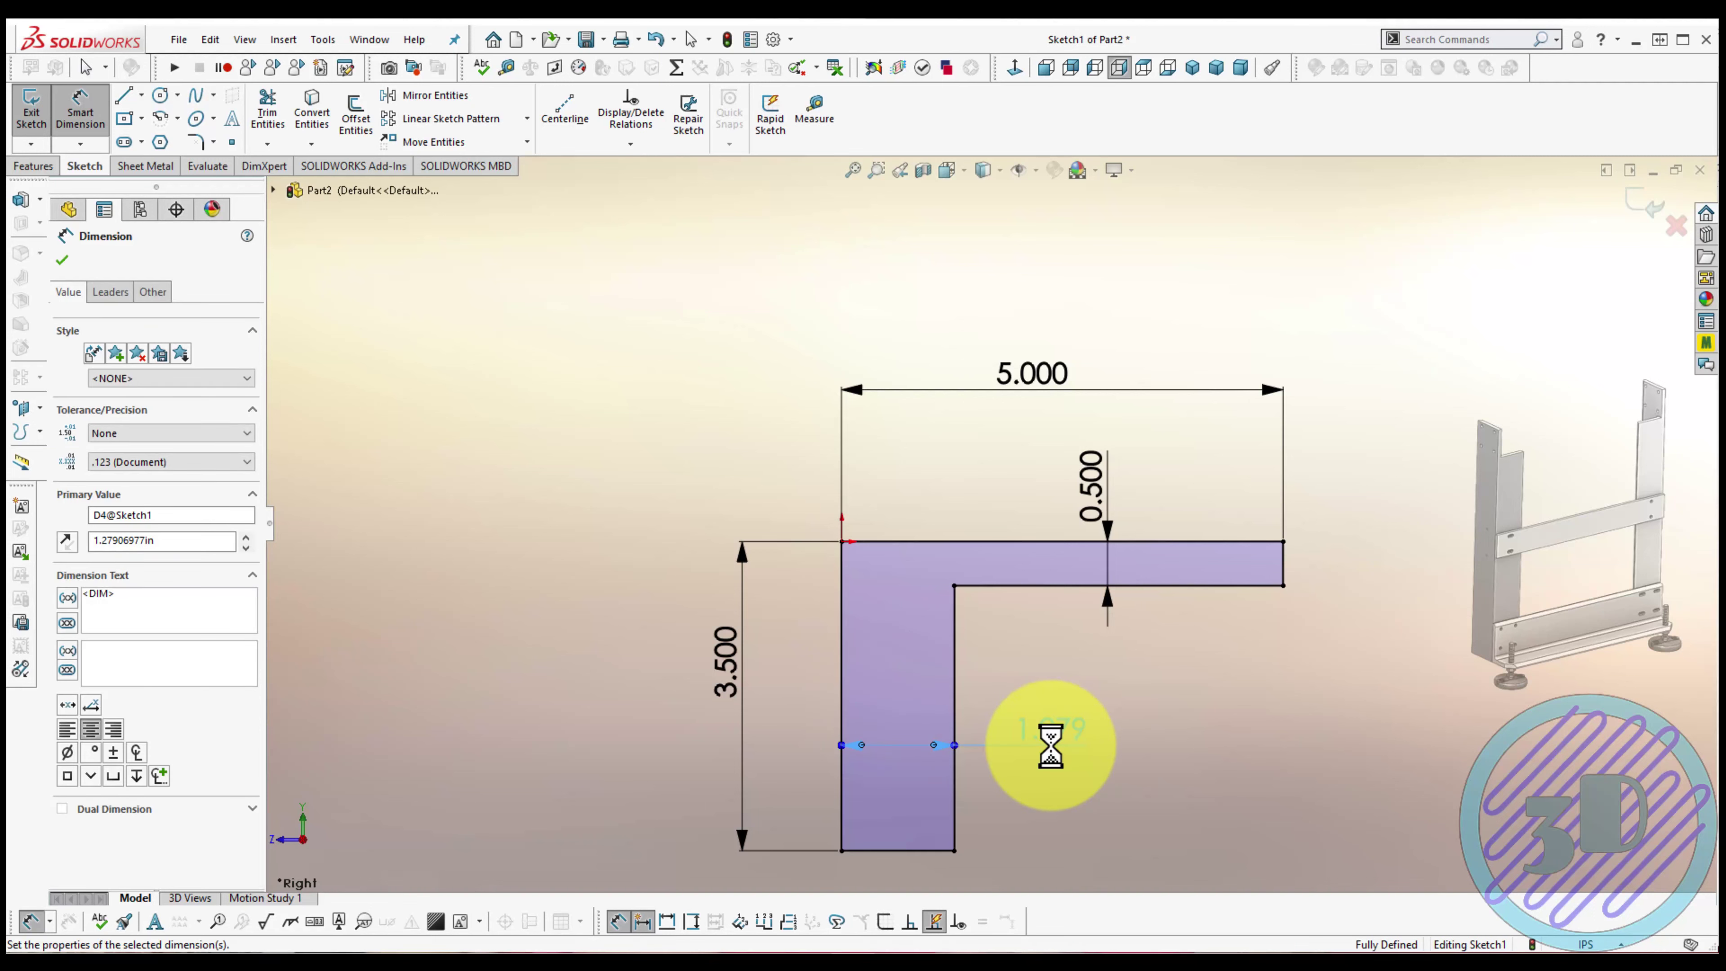
{"action": "left_click", "coordinate": [196, 142]}
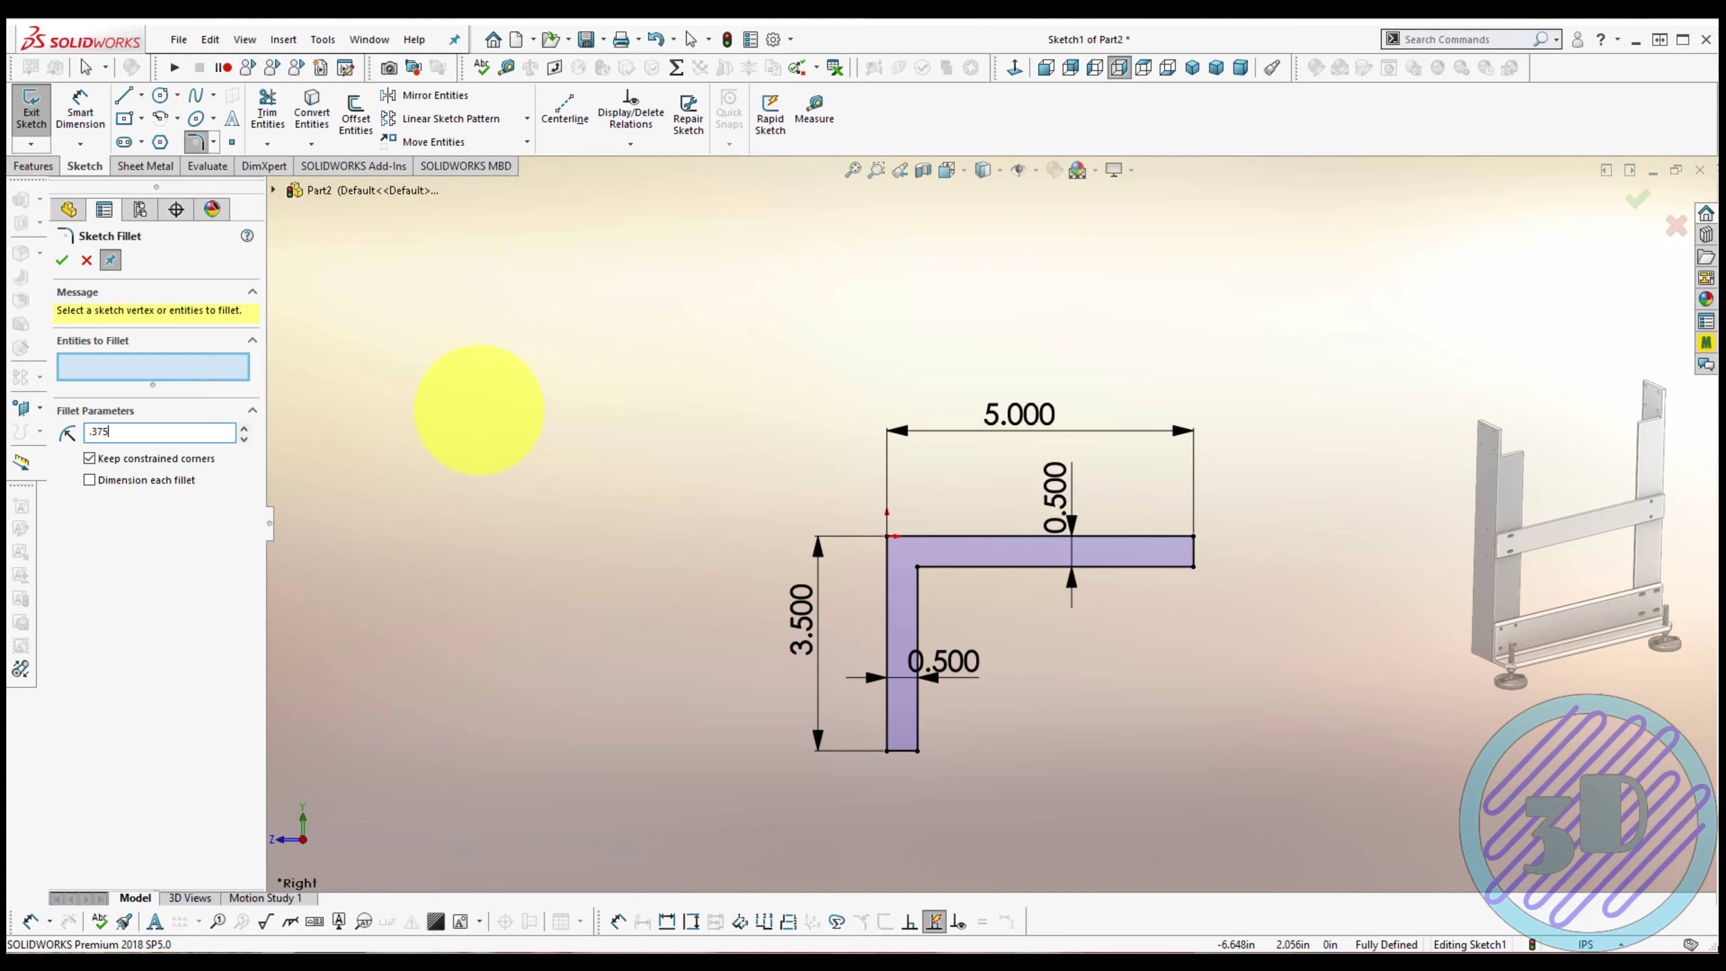
Round three corners of the L profile with R0.375 sketch fillets
{"action": "left_click_drag", "start_coordinate": [1273, 833], "coordinate": [901, 553]}
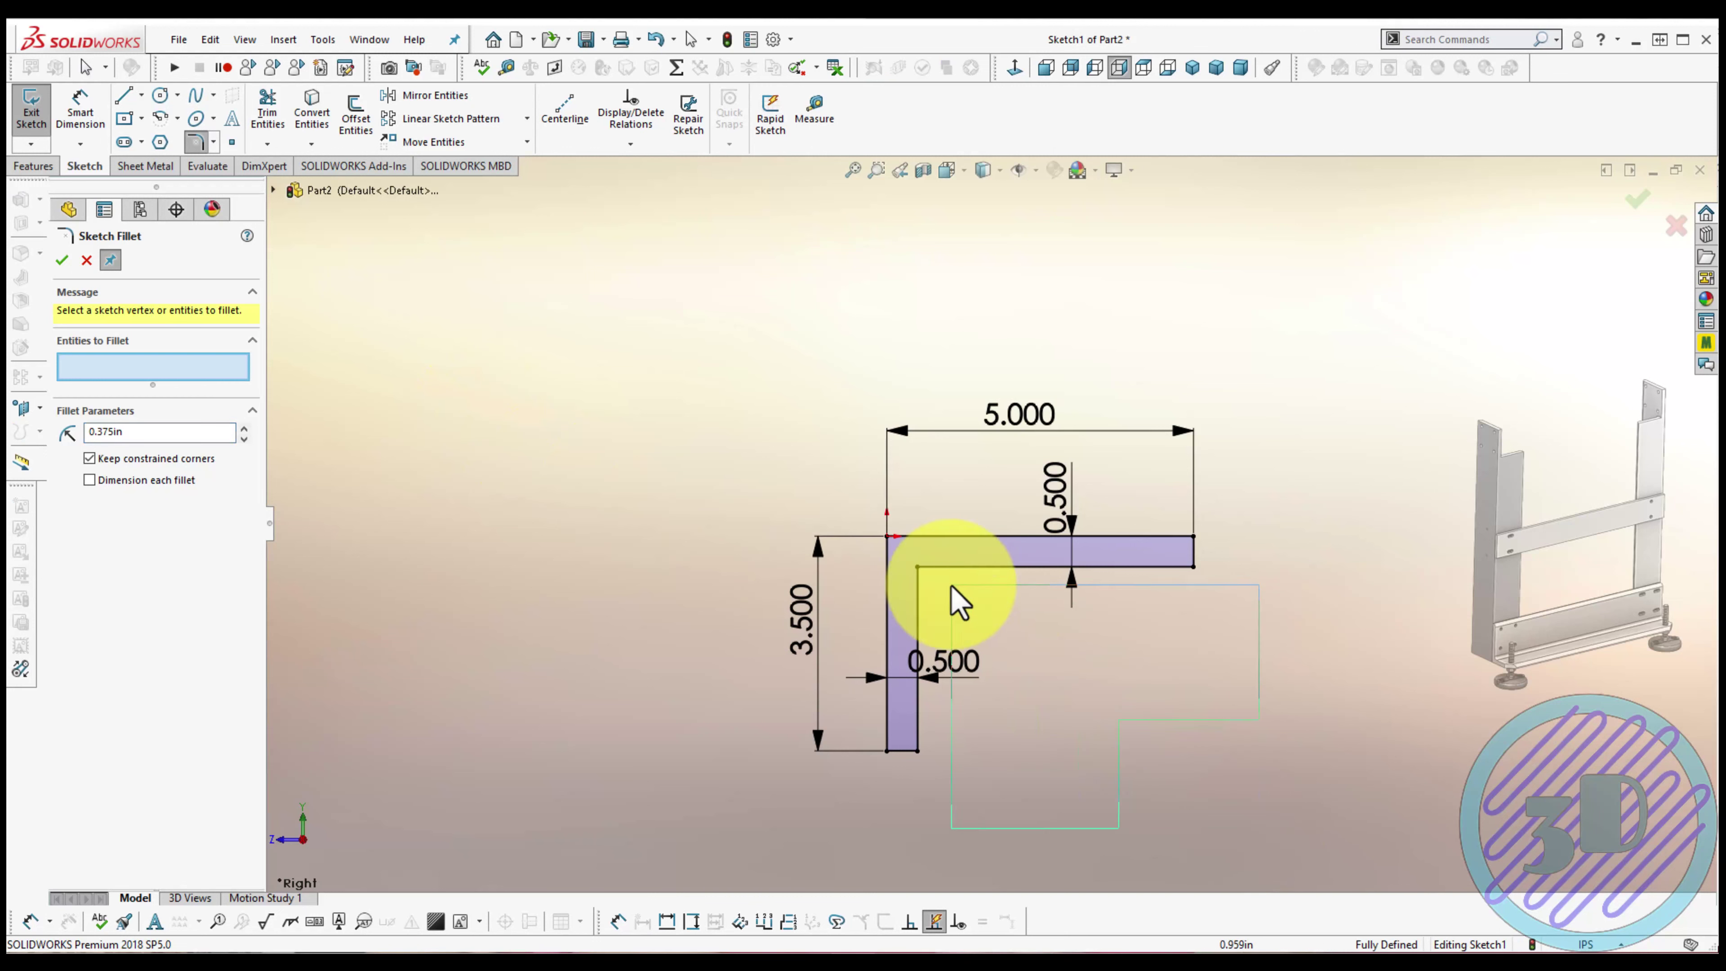
{"action": "key", "text": "Return"}
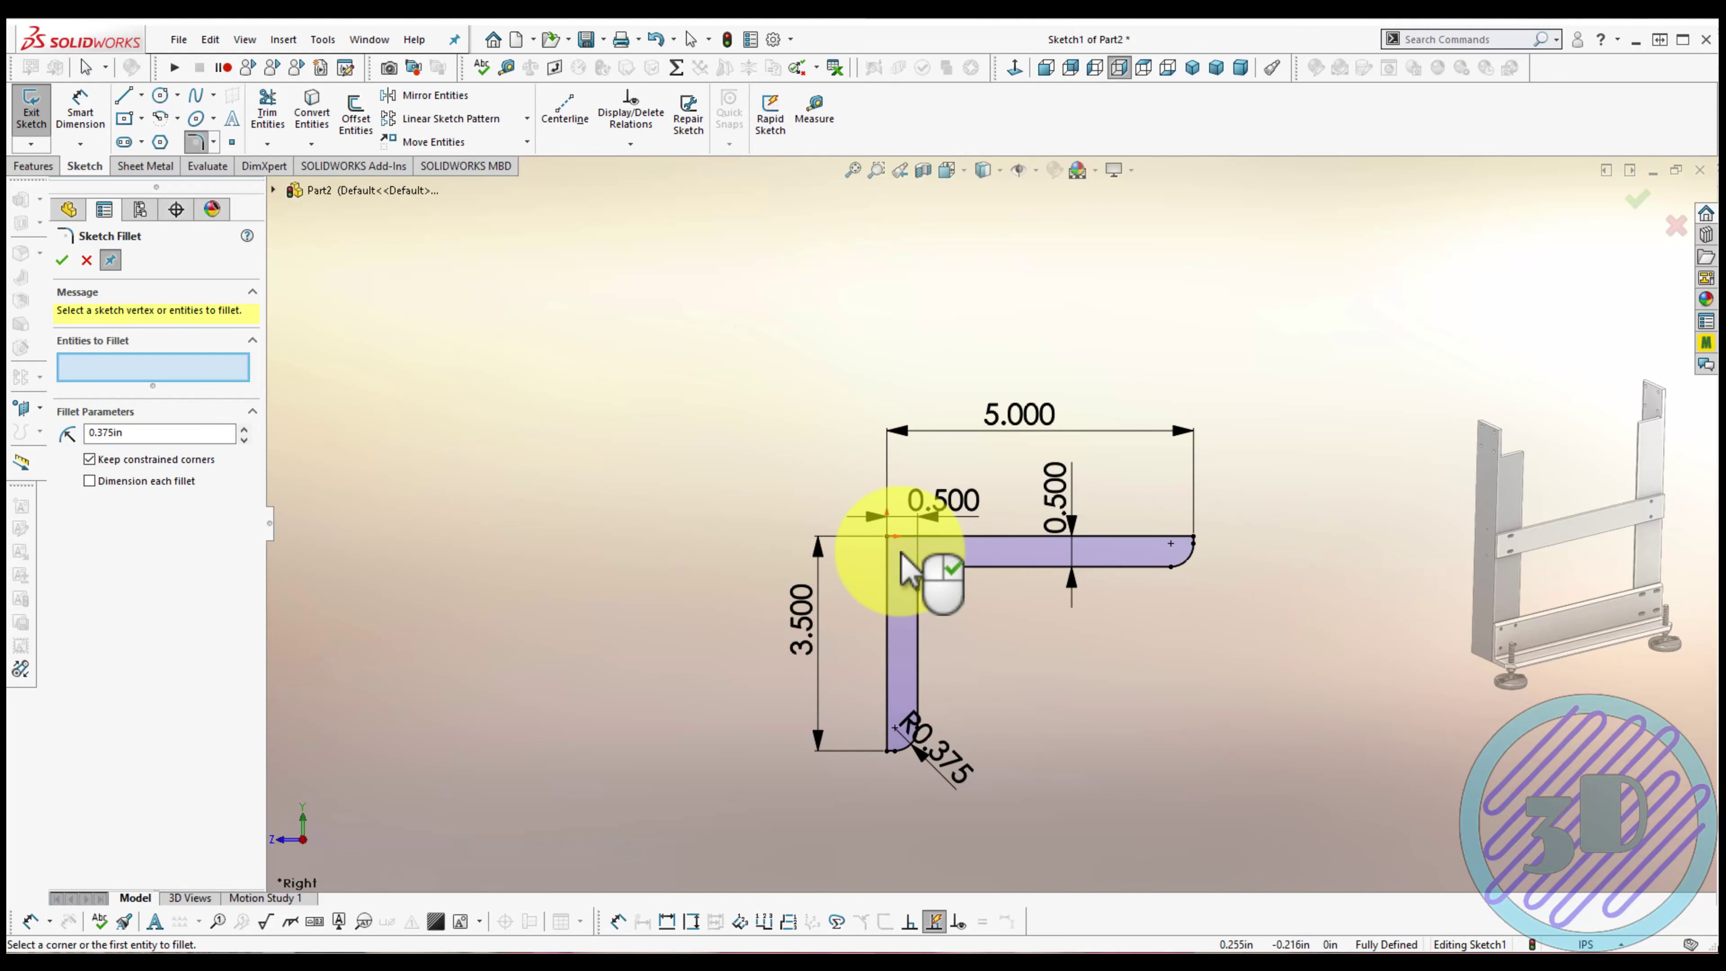
{"action": "left_click", "coordinate": [58, 262]}
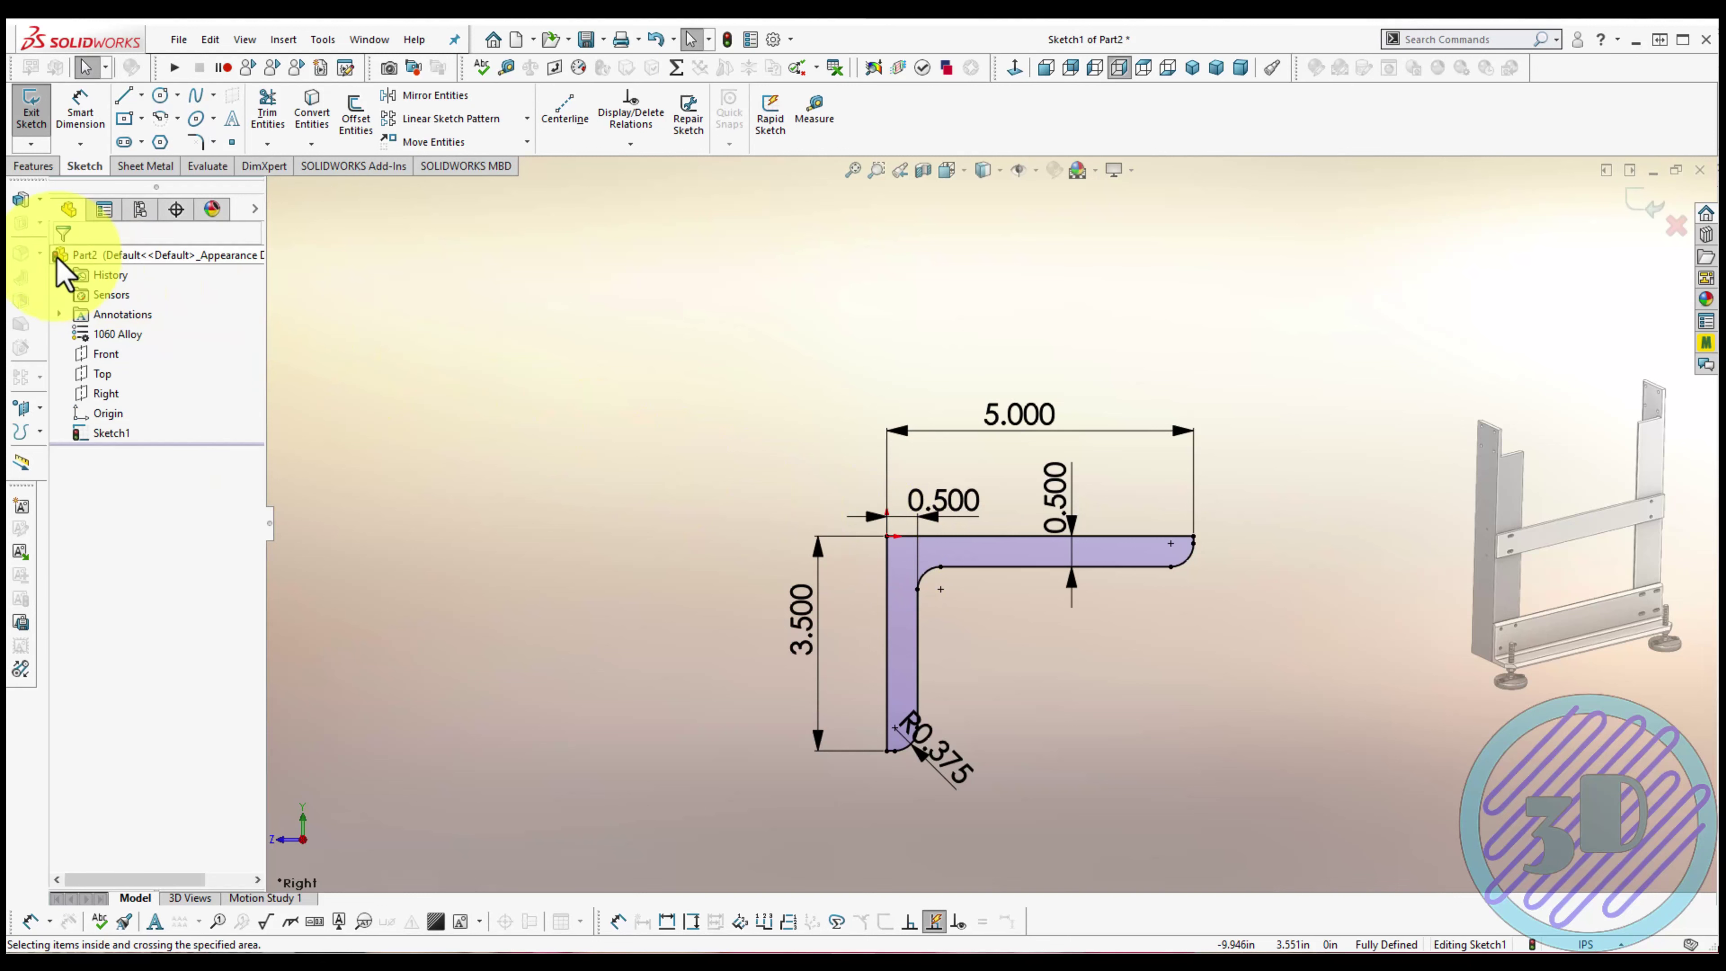
Extrude the L profile mid-plane to a depth of 25.750 in
{"action": "left_click", "coordinate": [23, 201]}
{"action": "left_click", "coordinate": [119, 367]}
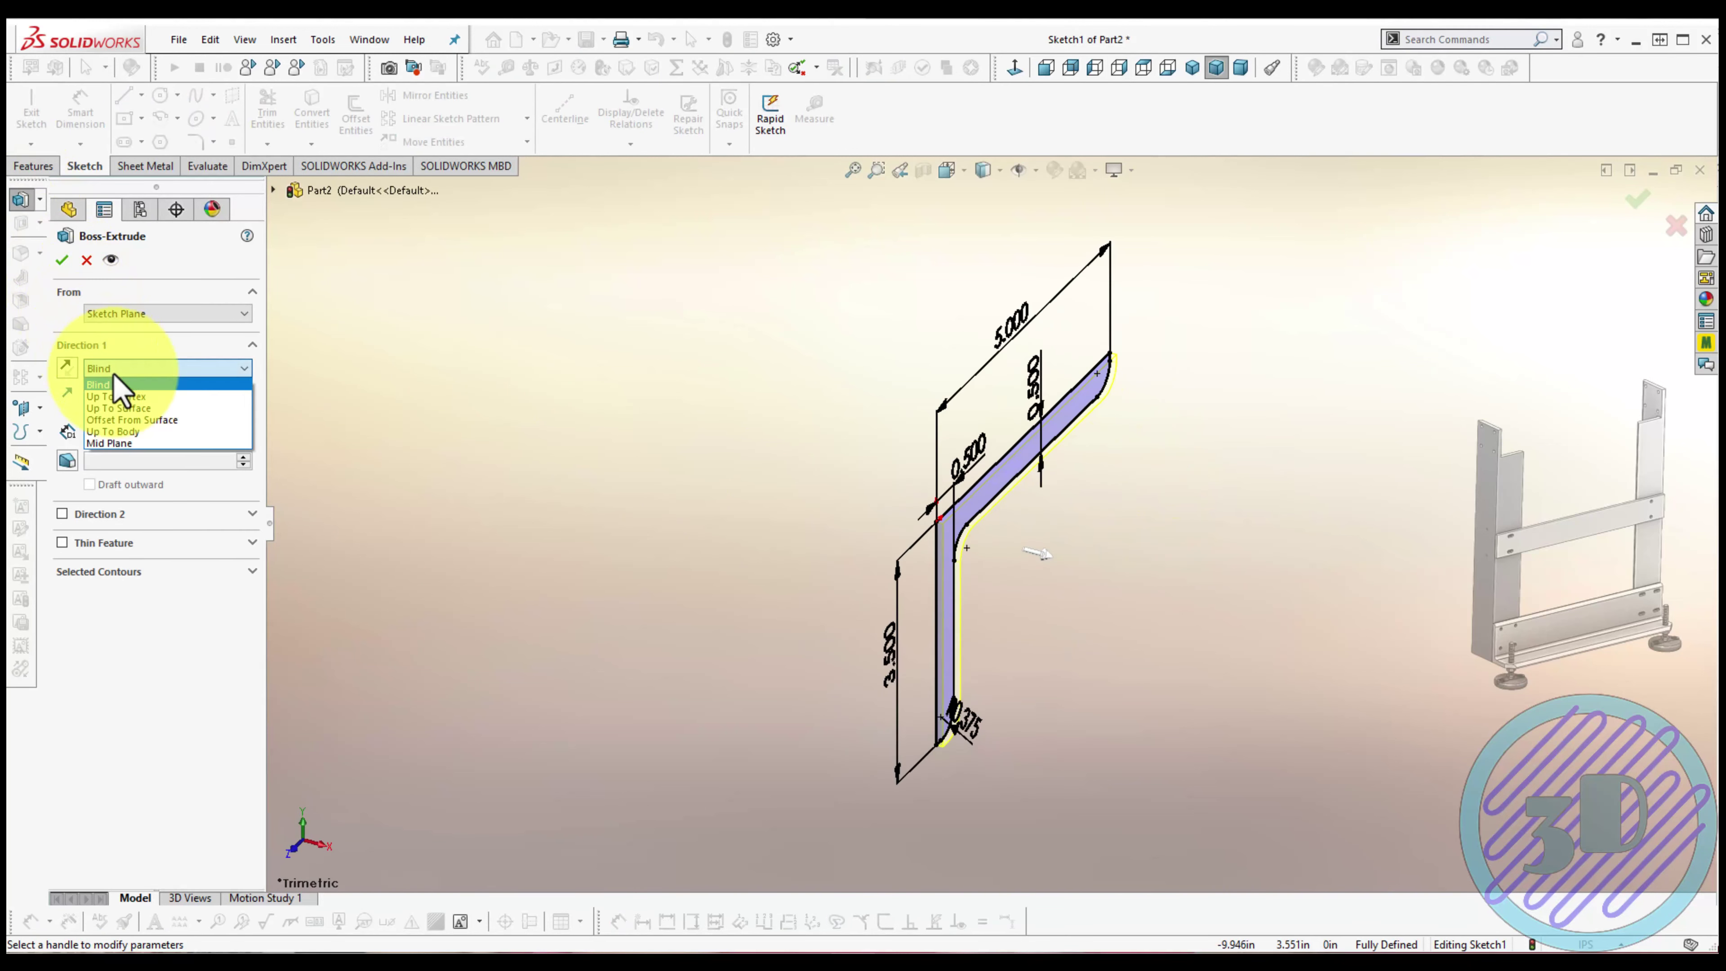
{"action": "left_click", "coordinate": [125, 442]}
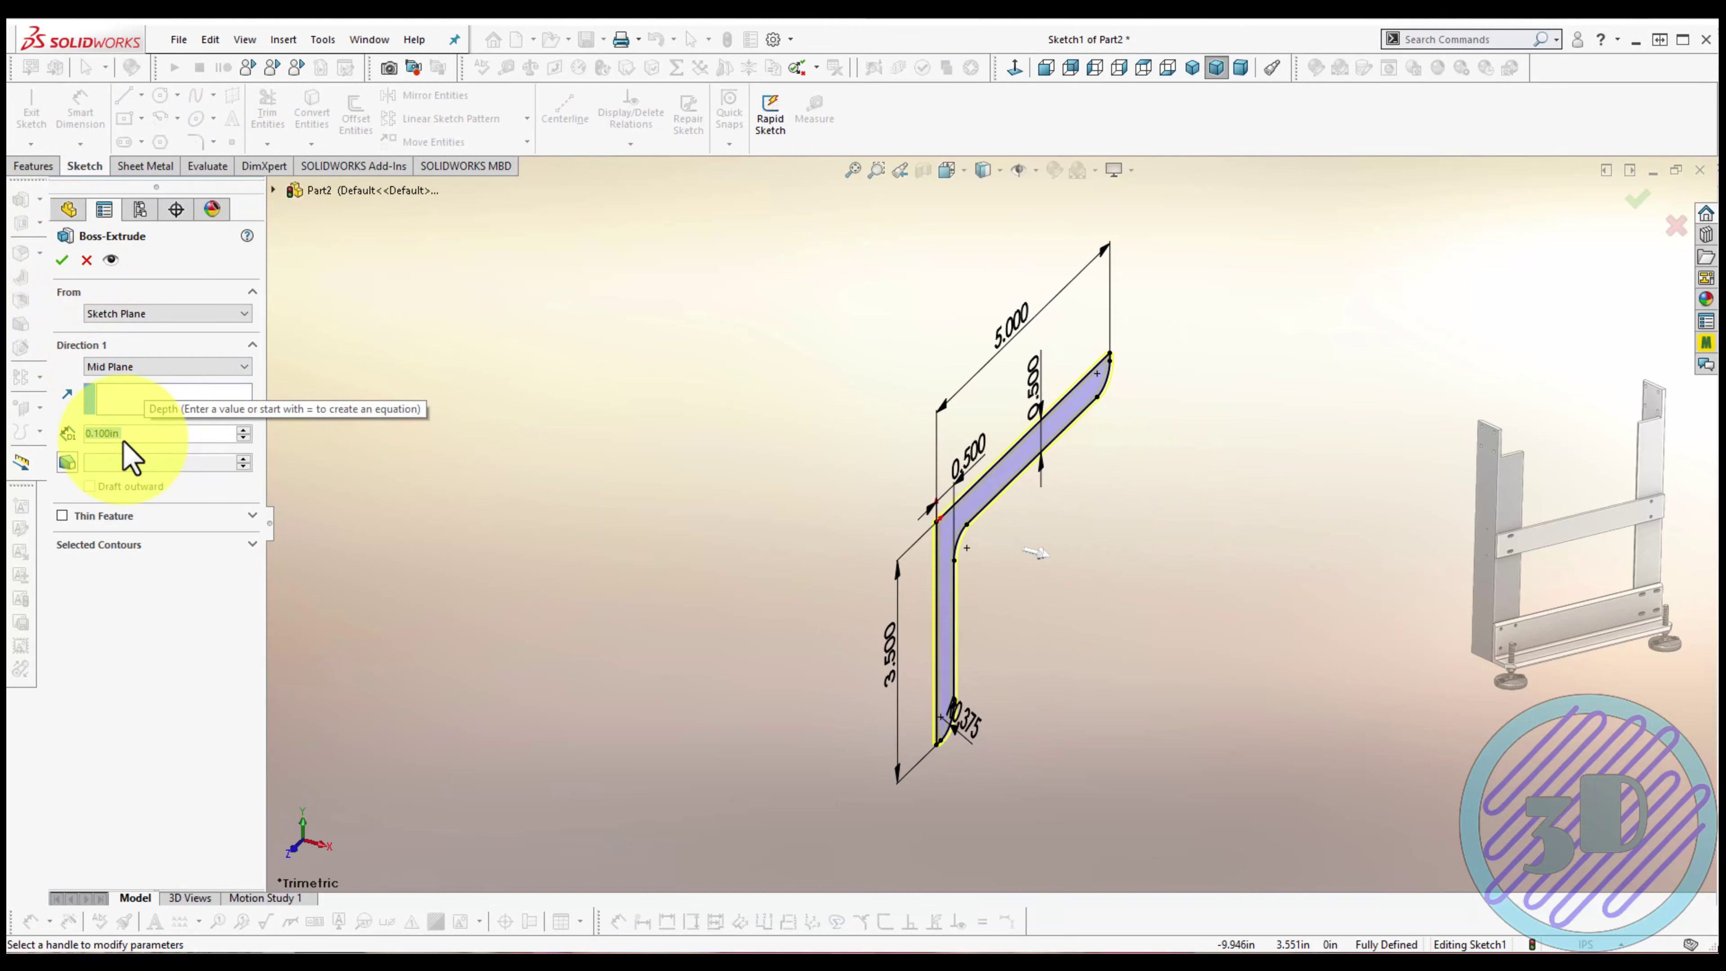
{"action": "type", "text": "25.75"}
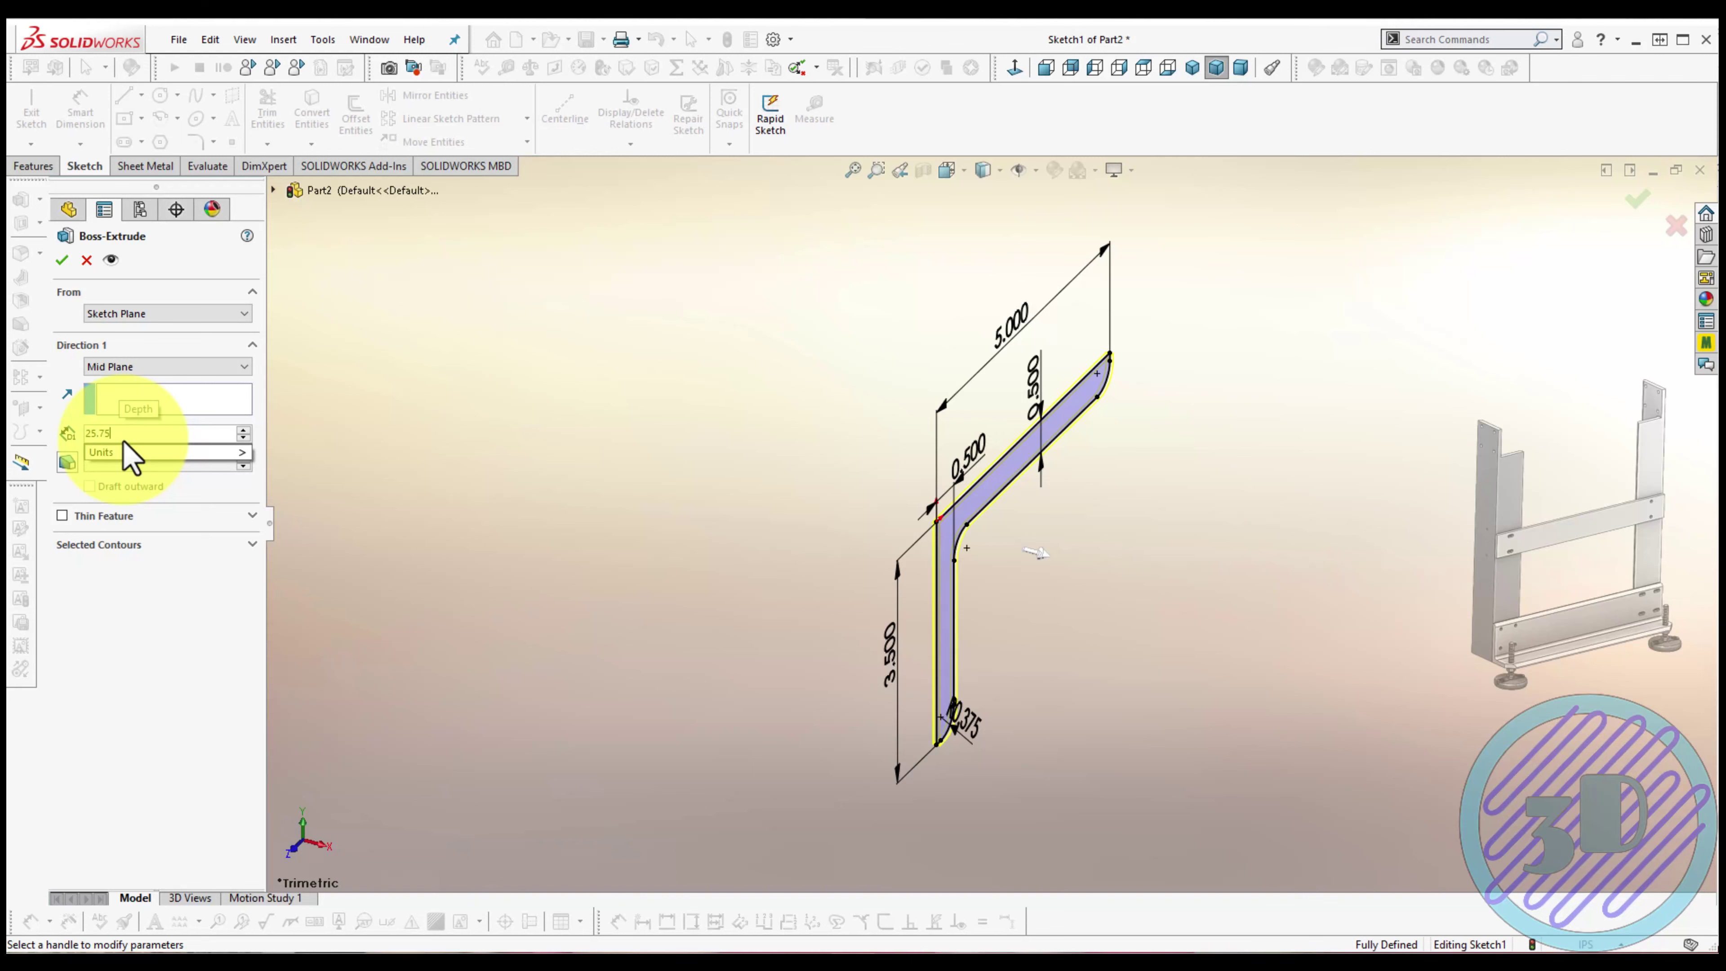
{"action": "key", "text": "Return"}
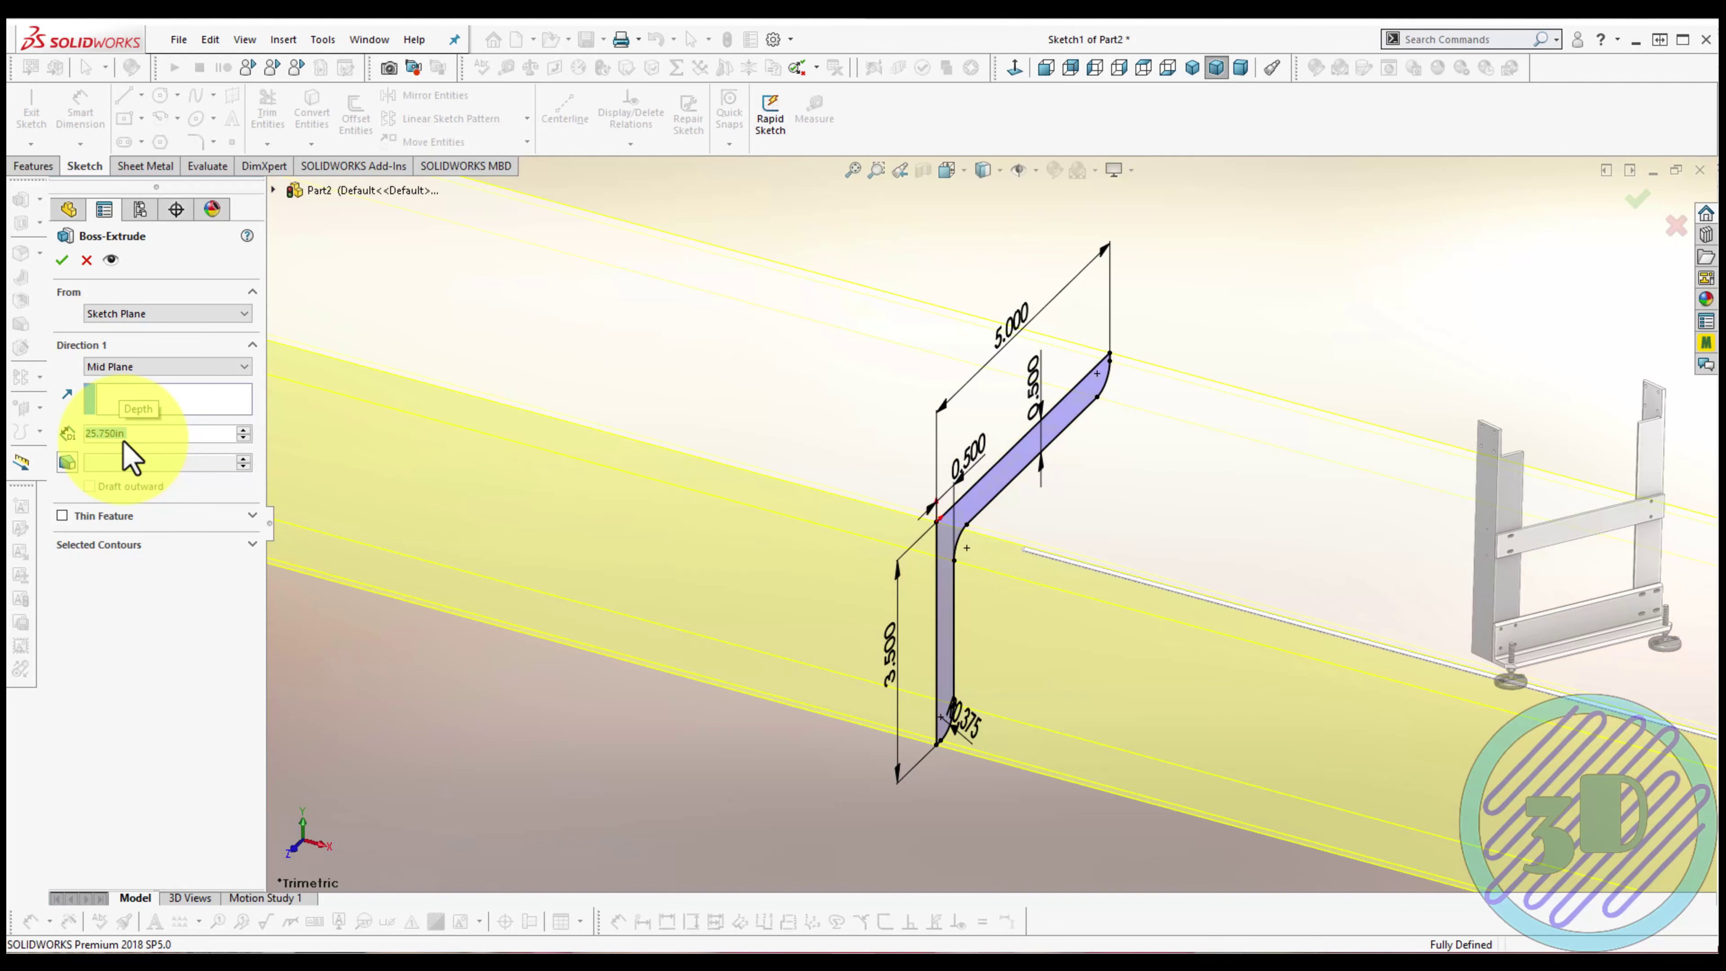
{"action": "key", "text": "Return"}
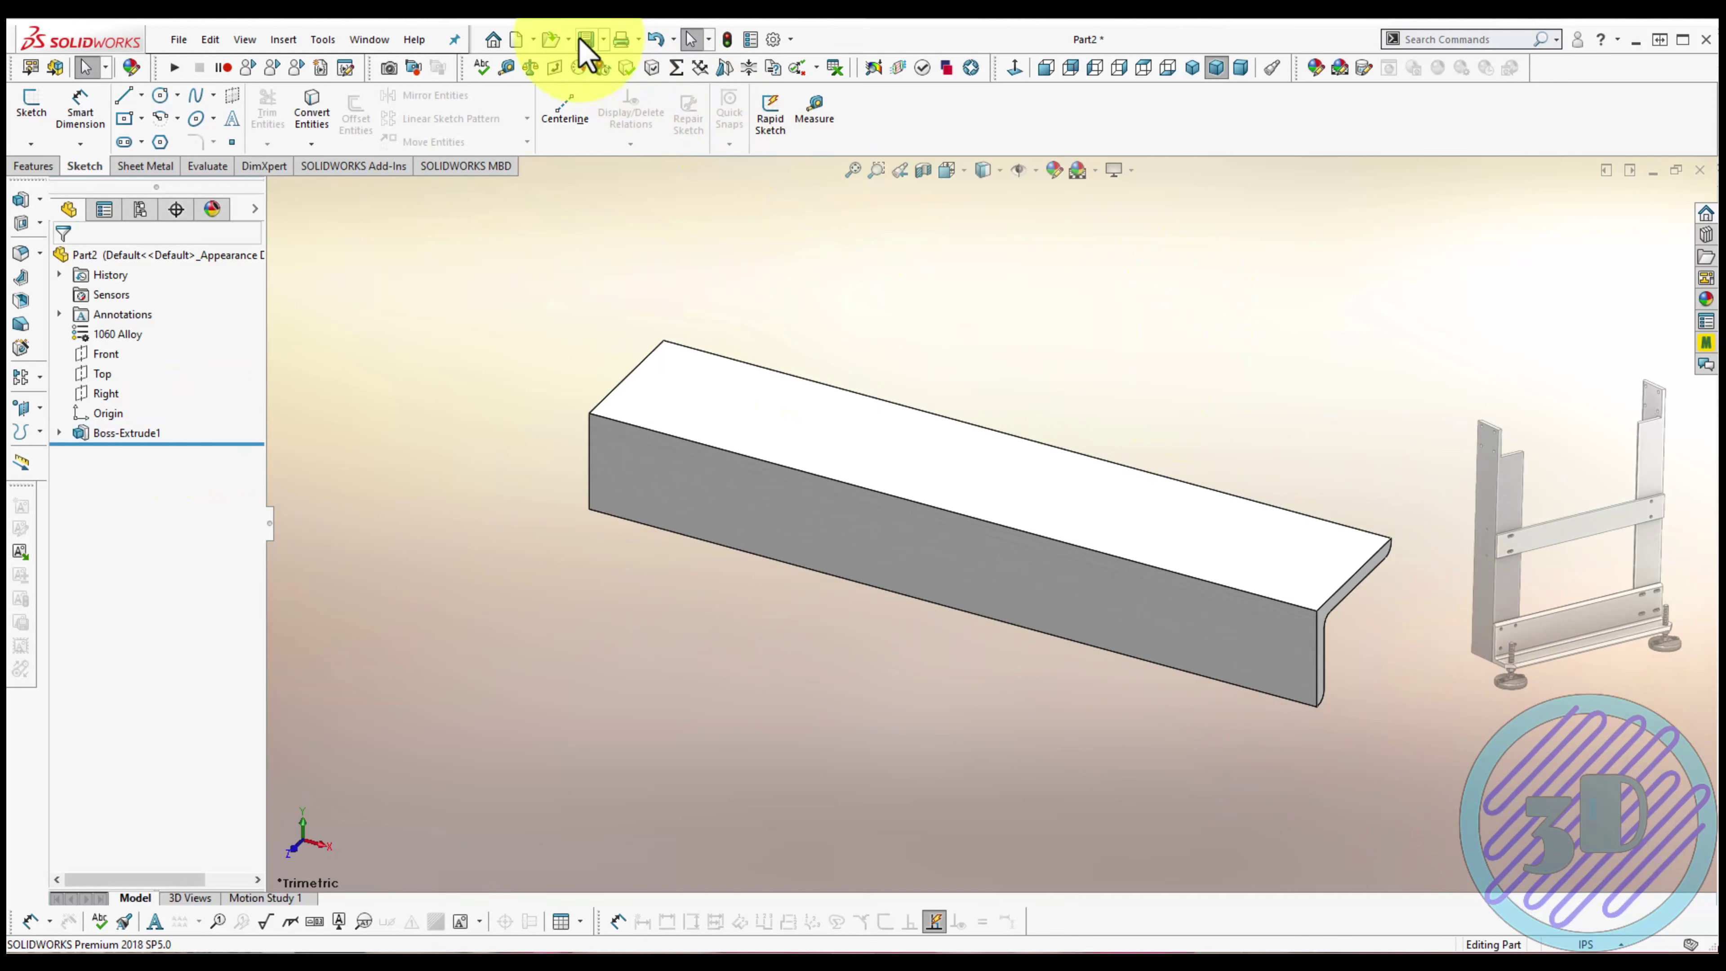
{"action": "left_click", "coordinate": [581, 41]}
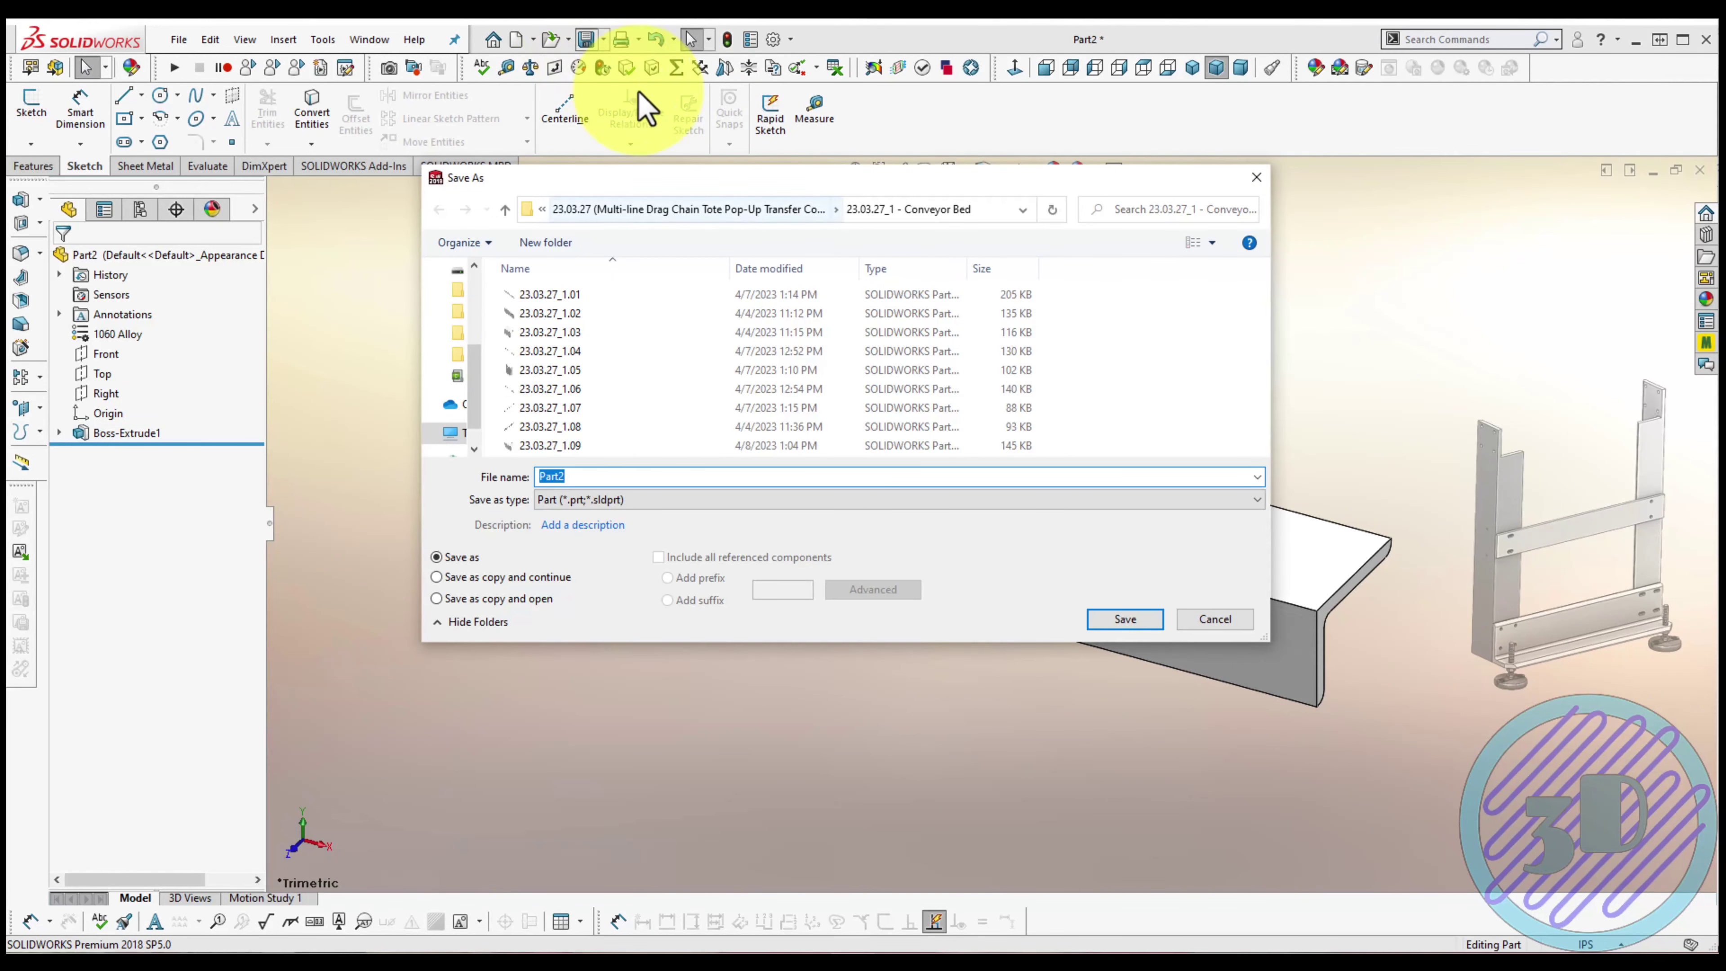
Save the part as 23.03.27_2.01 in the project's 23.03.27_2 - Legs folder
{"action": "left_click", "coordinate": [768, 209]}
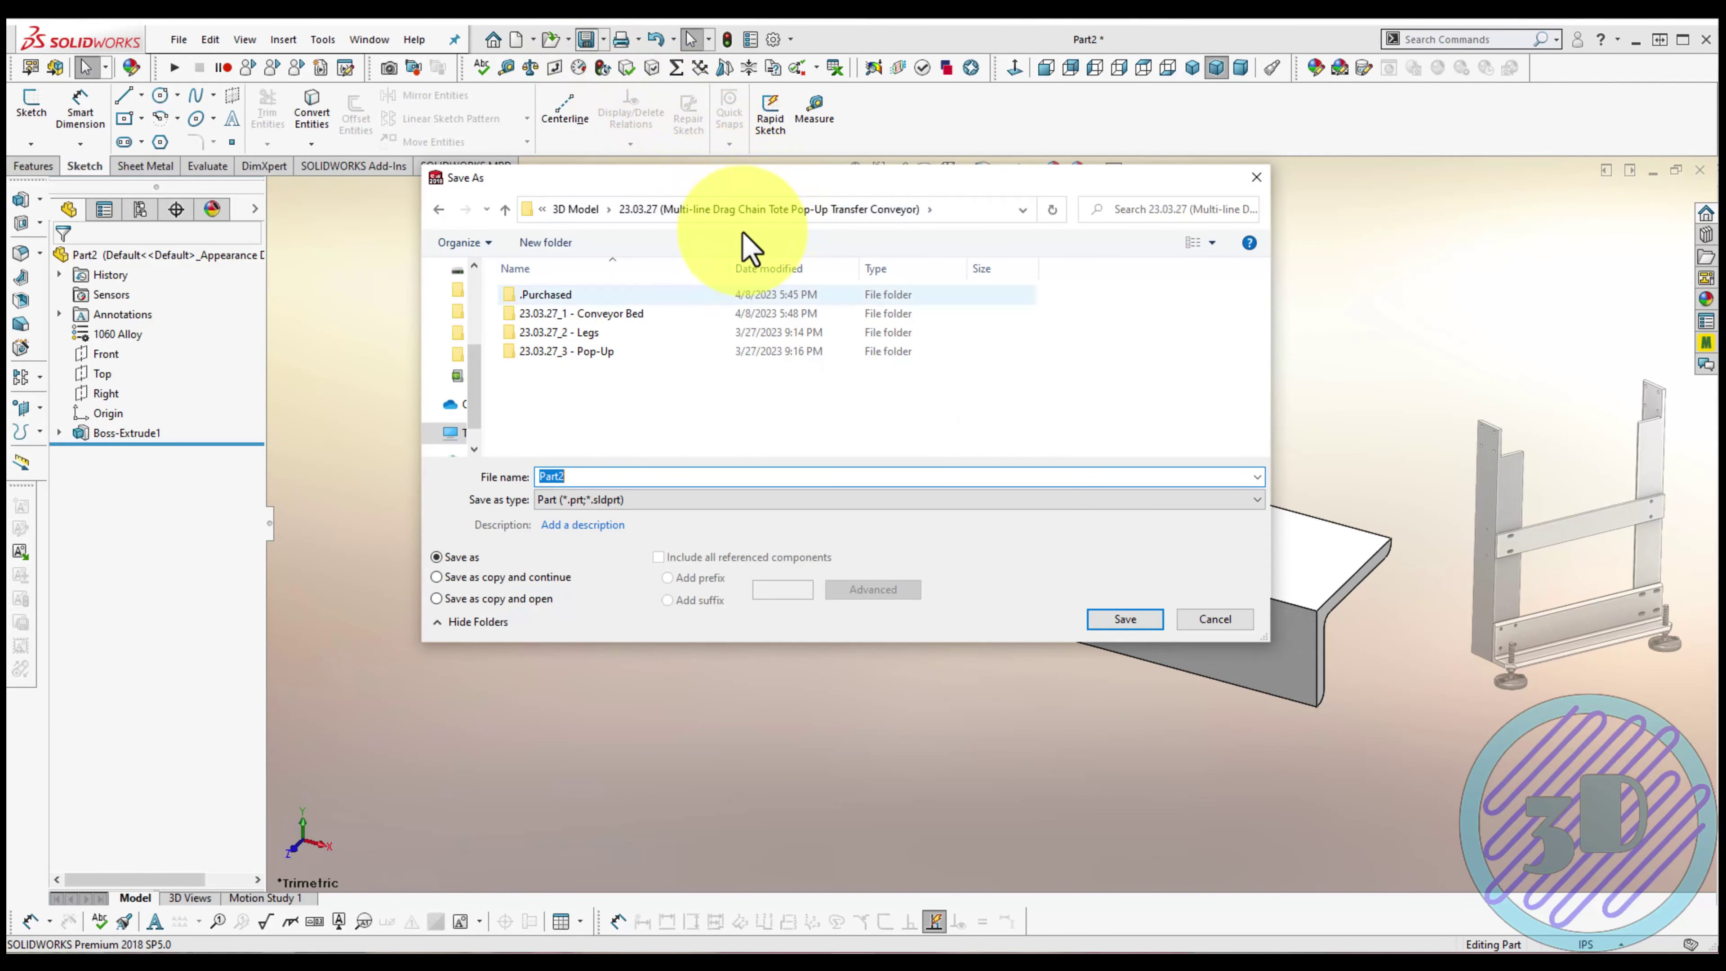
{"action": "double_click", "coordinate": [591, 336]}
{"action": "type", "text": "23.03.27_2.01"}
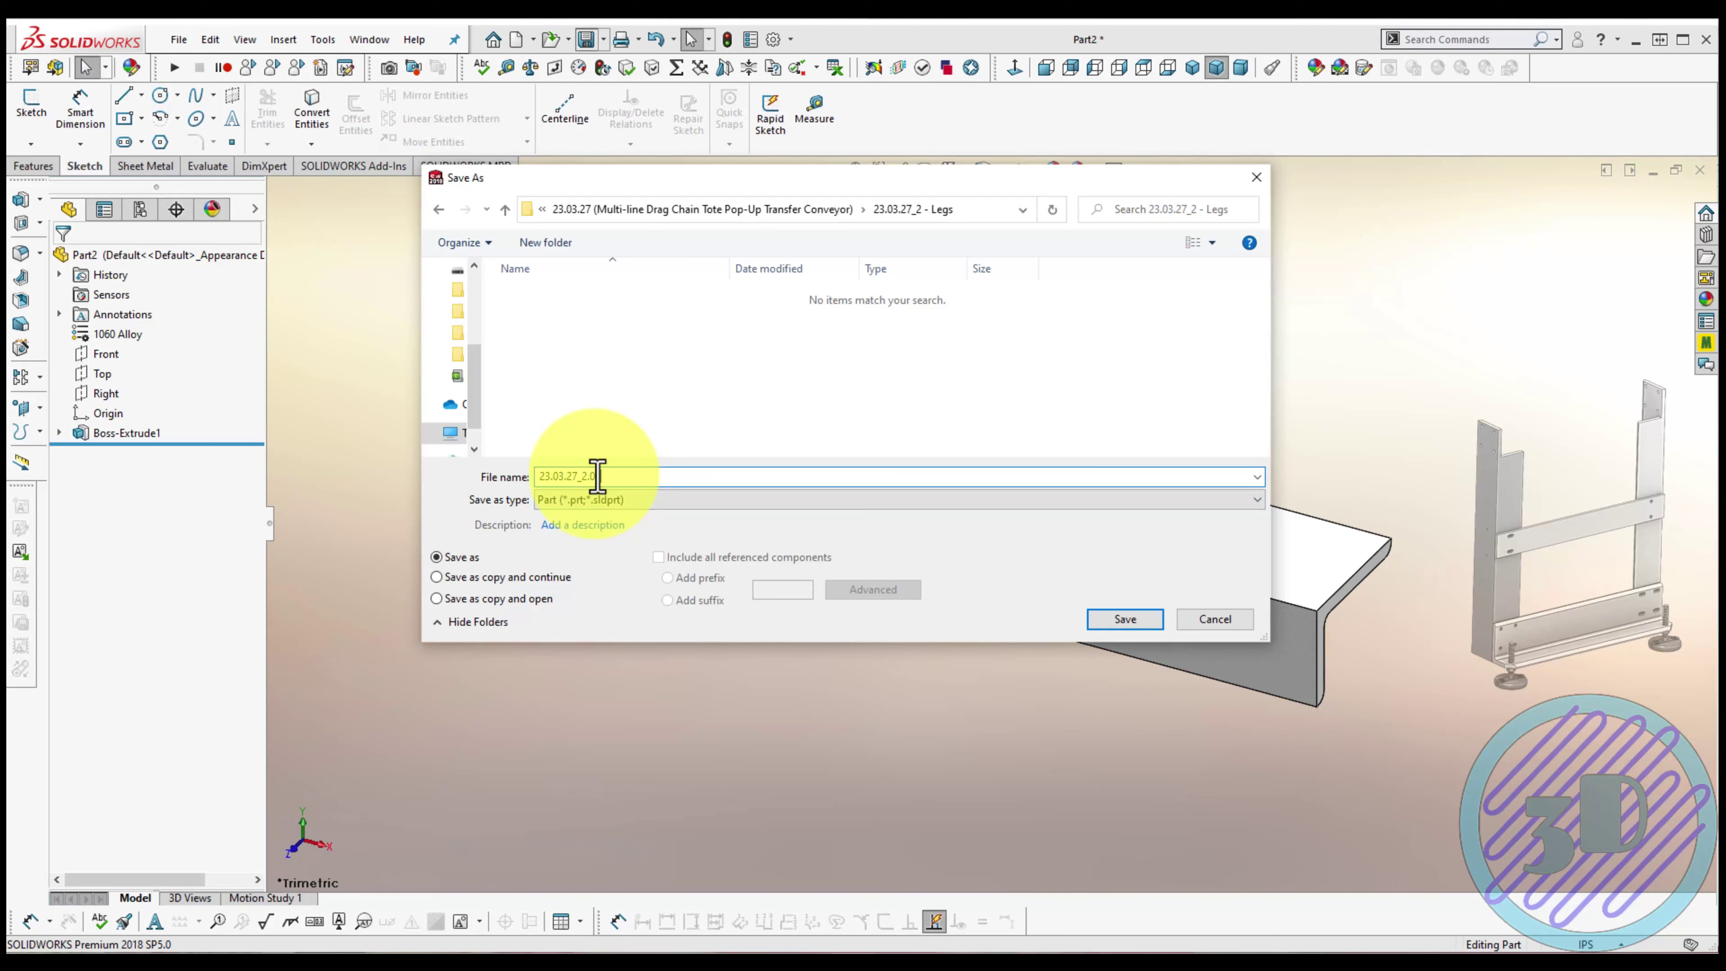
{"action": "left_click", "coordinate": [1109, 619]}
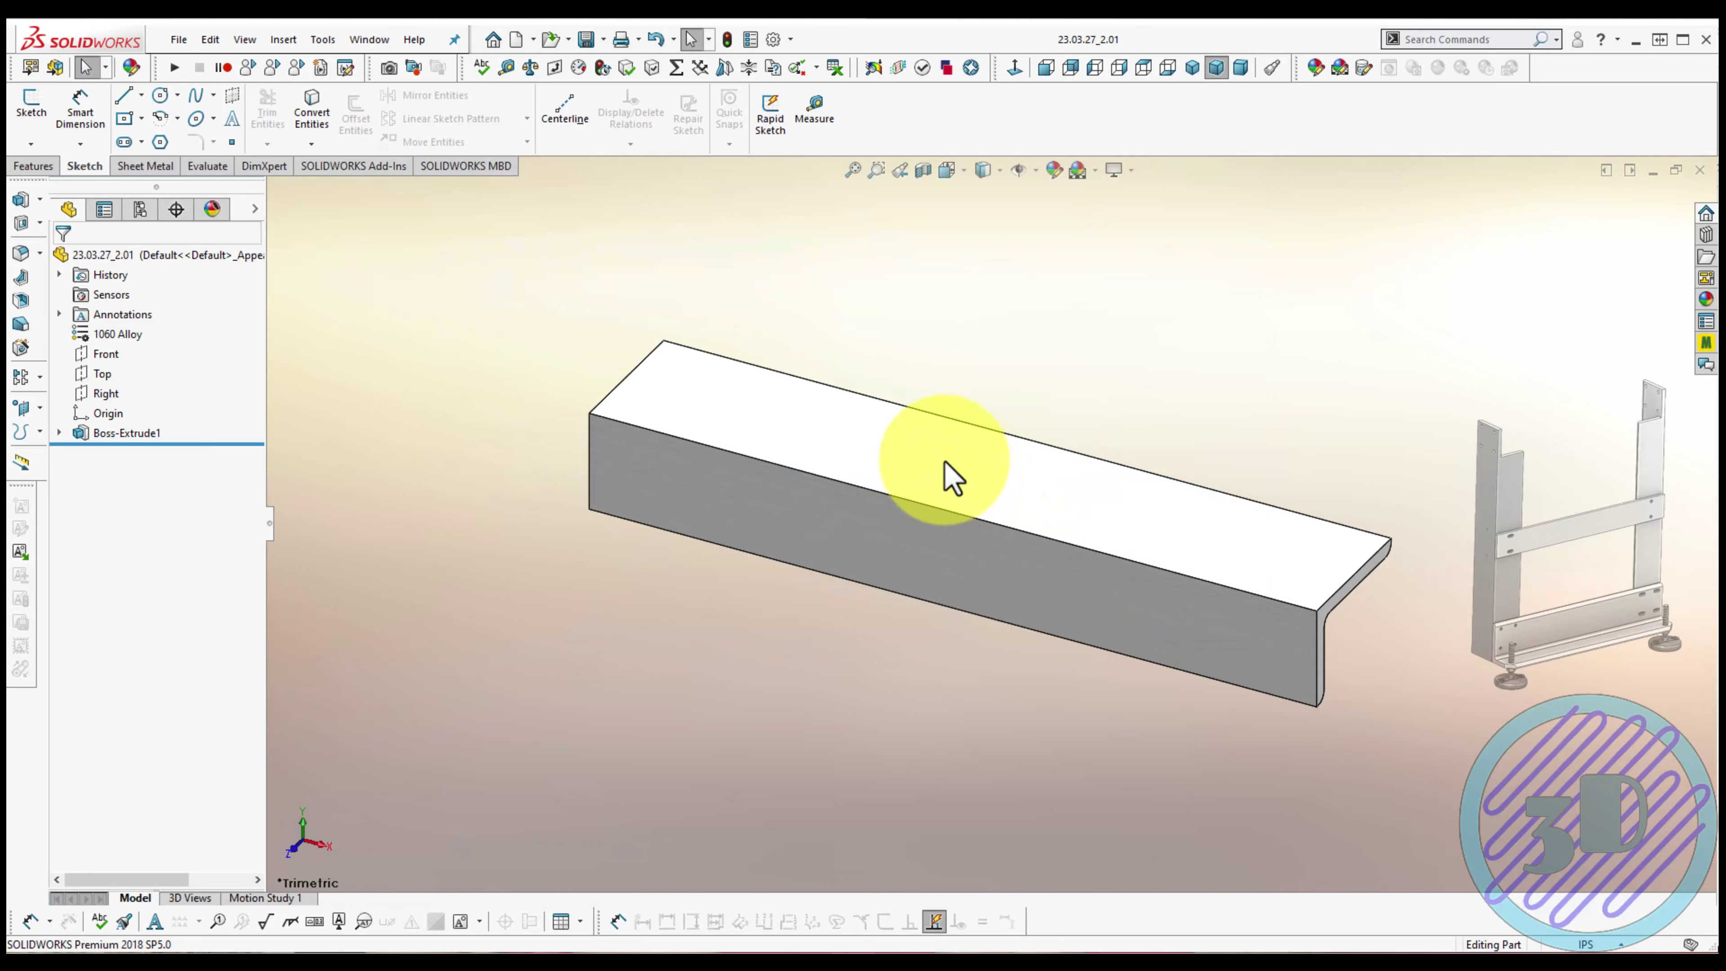
{"action": "left_click", "coordinate": [949, 476]}
View the top face normal and set Hole Wizard to 3/8 screw clearance holes
{"action": "left_click", "coordinate": [1099, 405]}
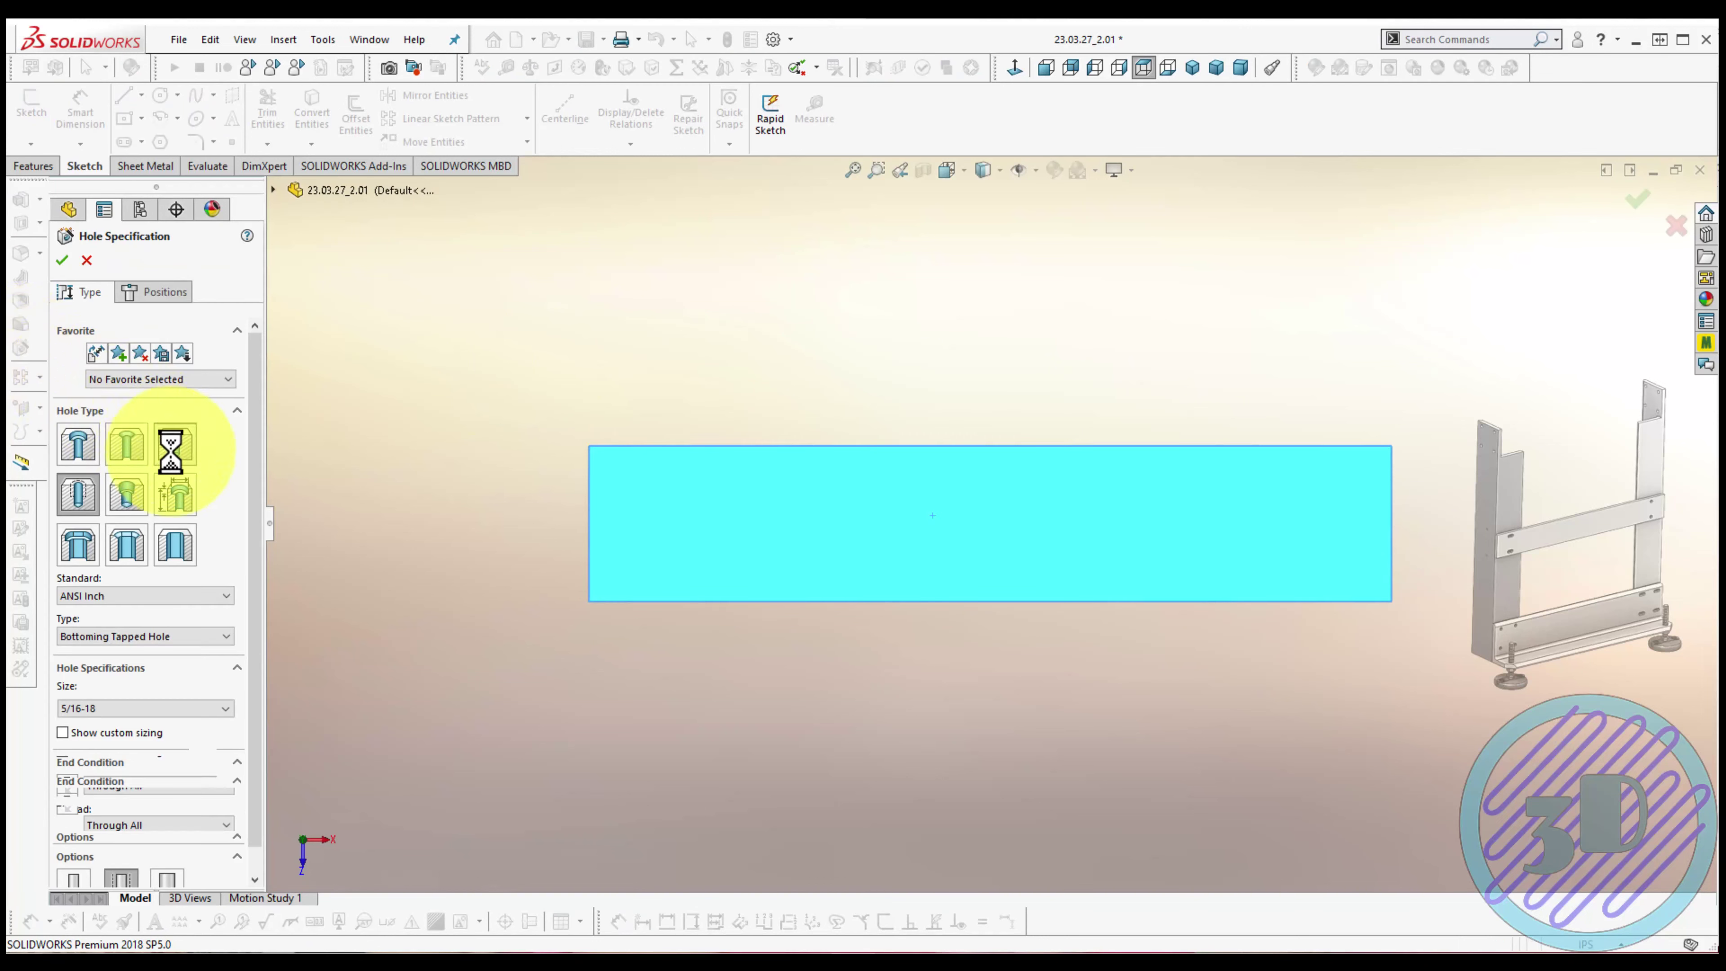
{"action": "left_click", "coordinate": [169, 637]}
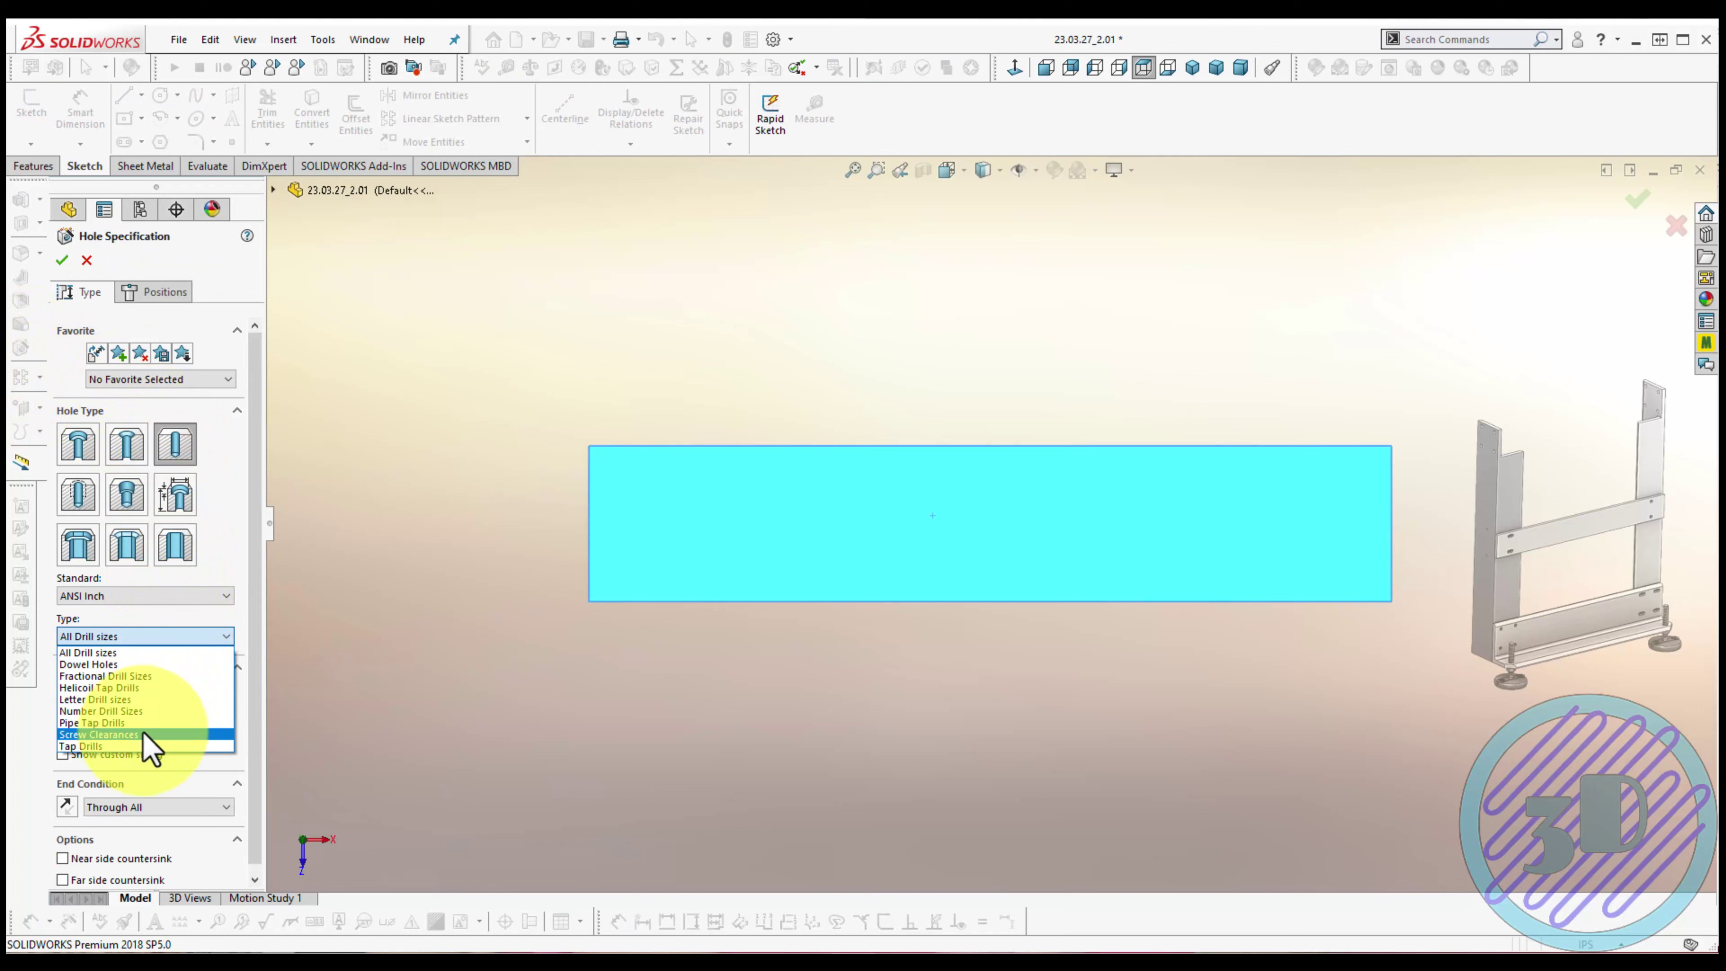
{"action": "left_click", "coordinate": [144, 734]}
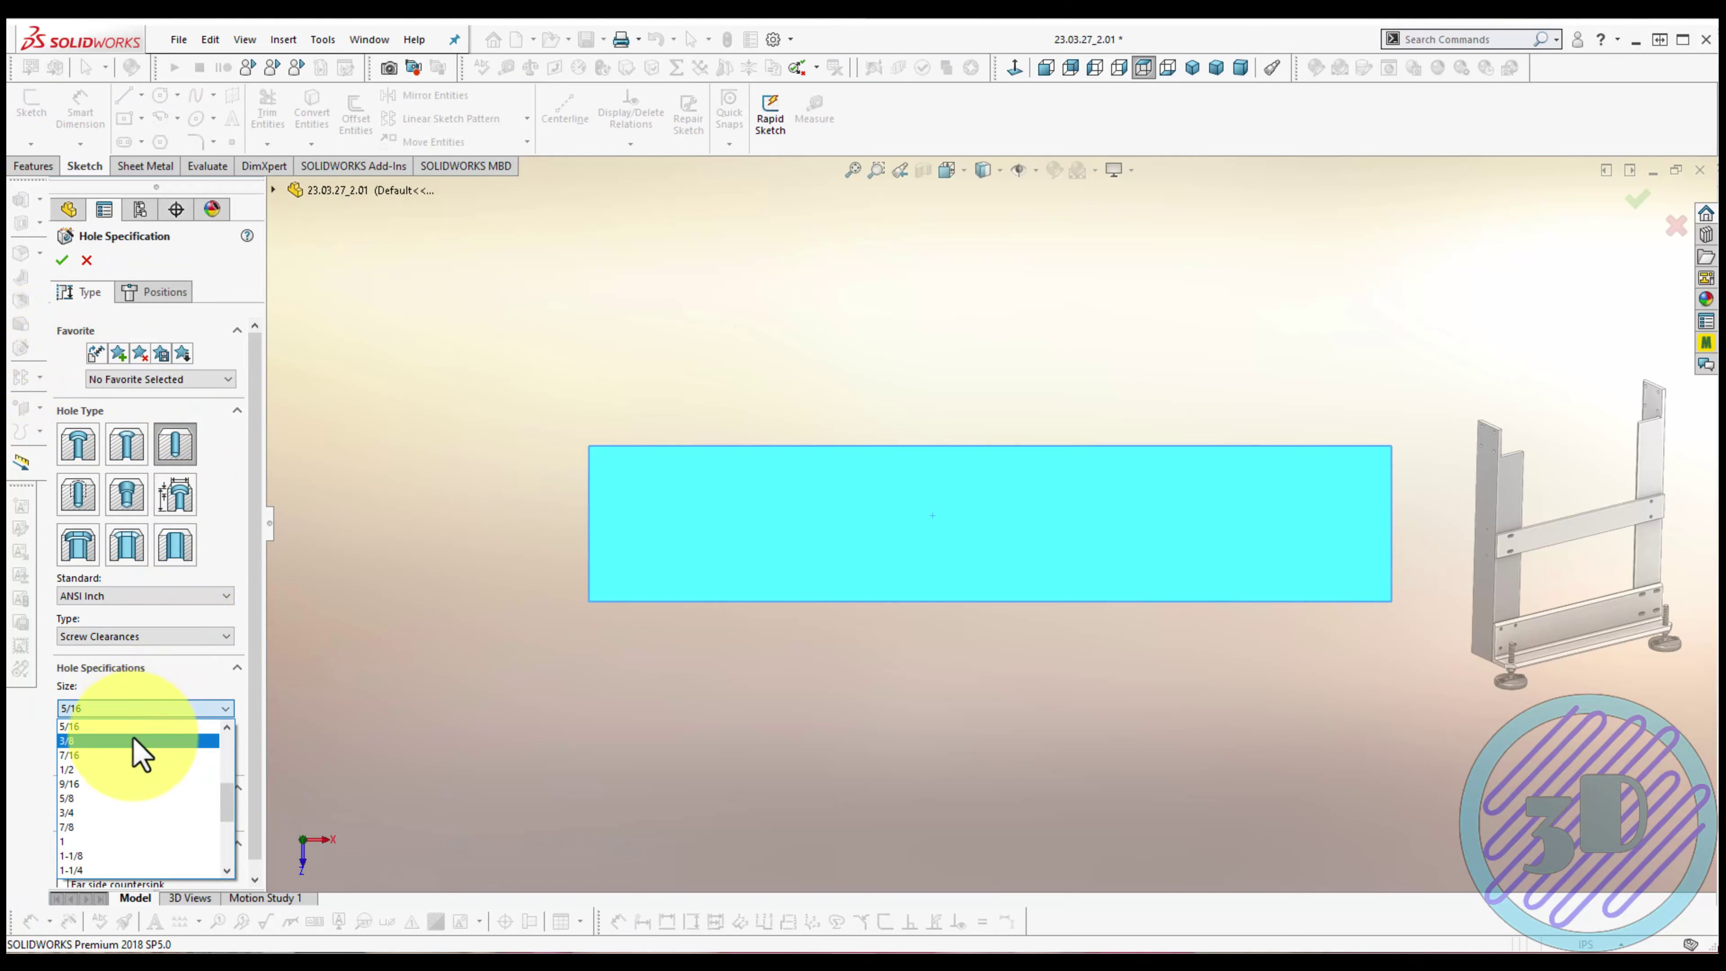
{"action": "left_click", "coordinate": [140, 741]}
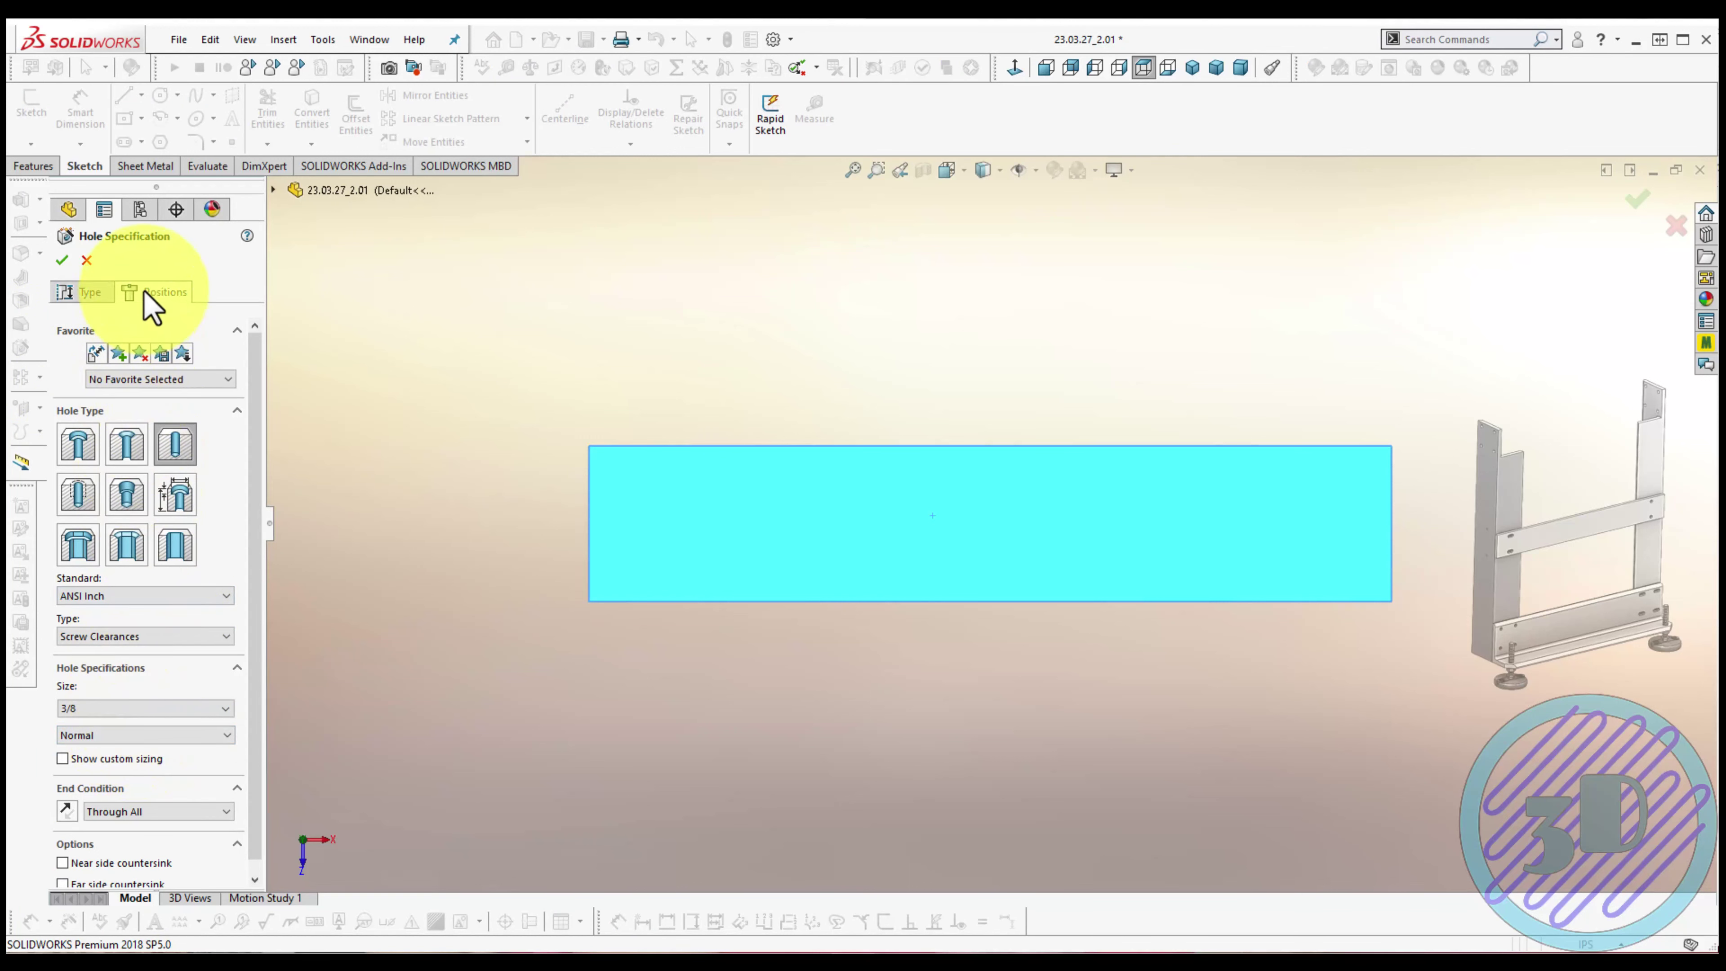
{"action": "left_click", "coordinate": [144, 292]}
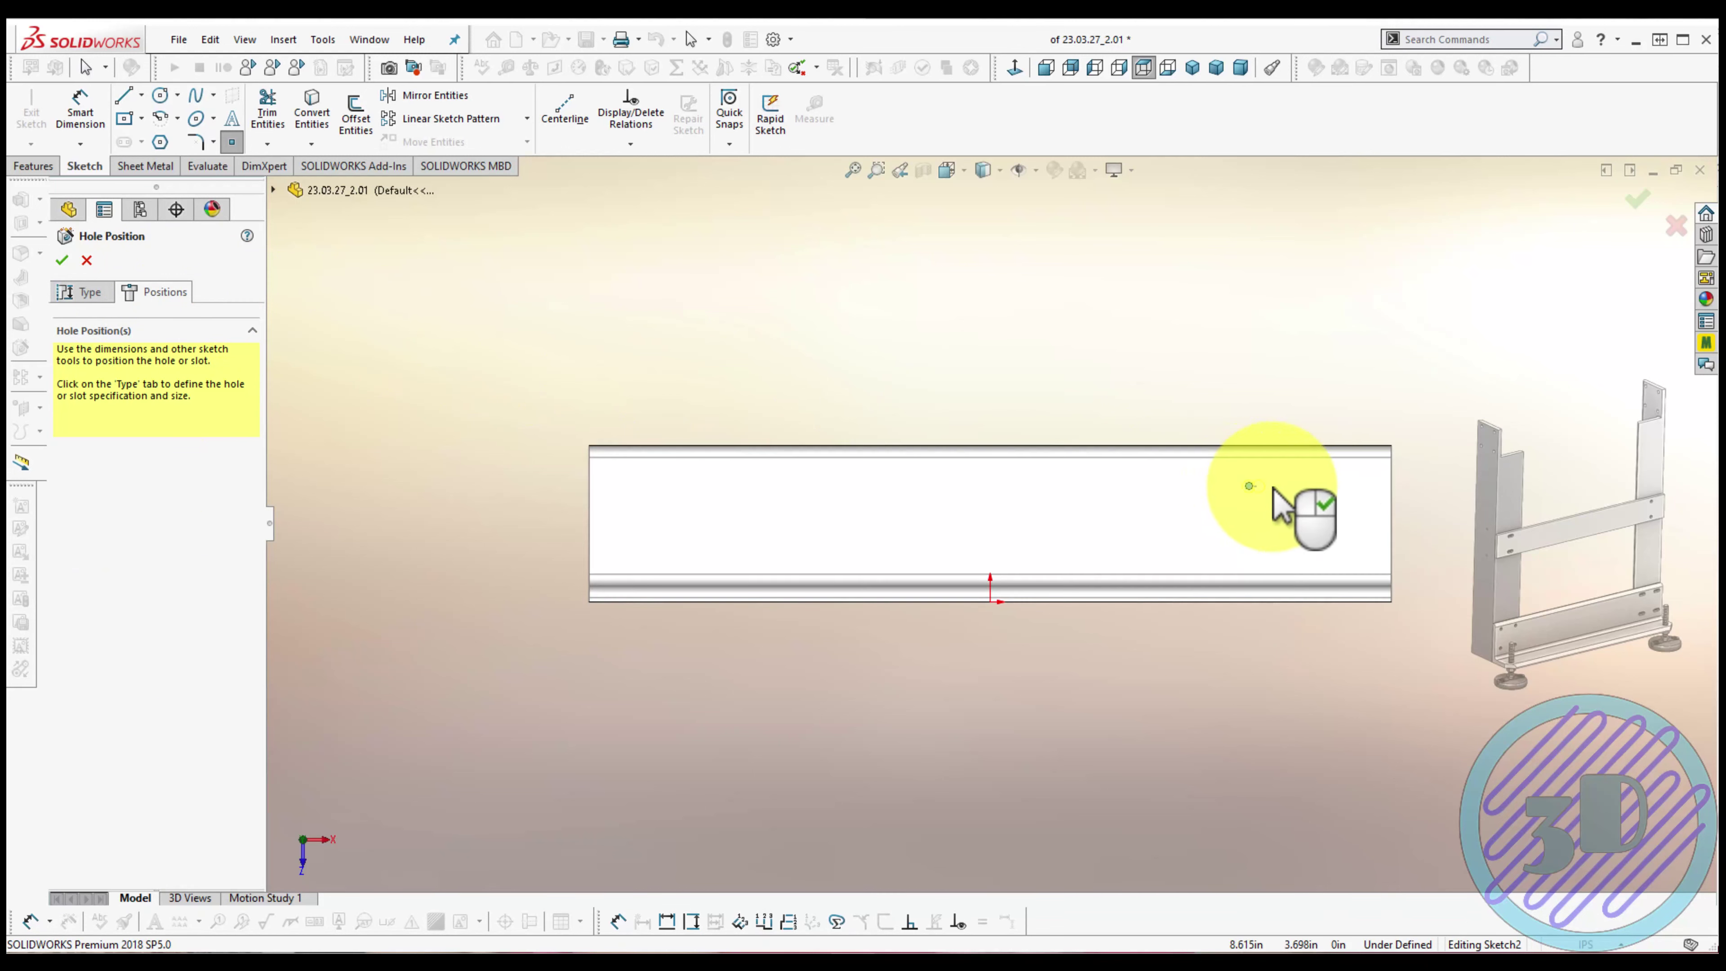
Place four hole points and align the top and bottom pairs horizontally
{"action": "left_click", "coordinate": [1339, 485]}
{"action": "left_click", "coordinate": [1261, 543]}
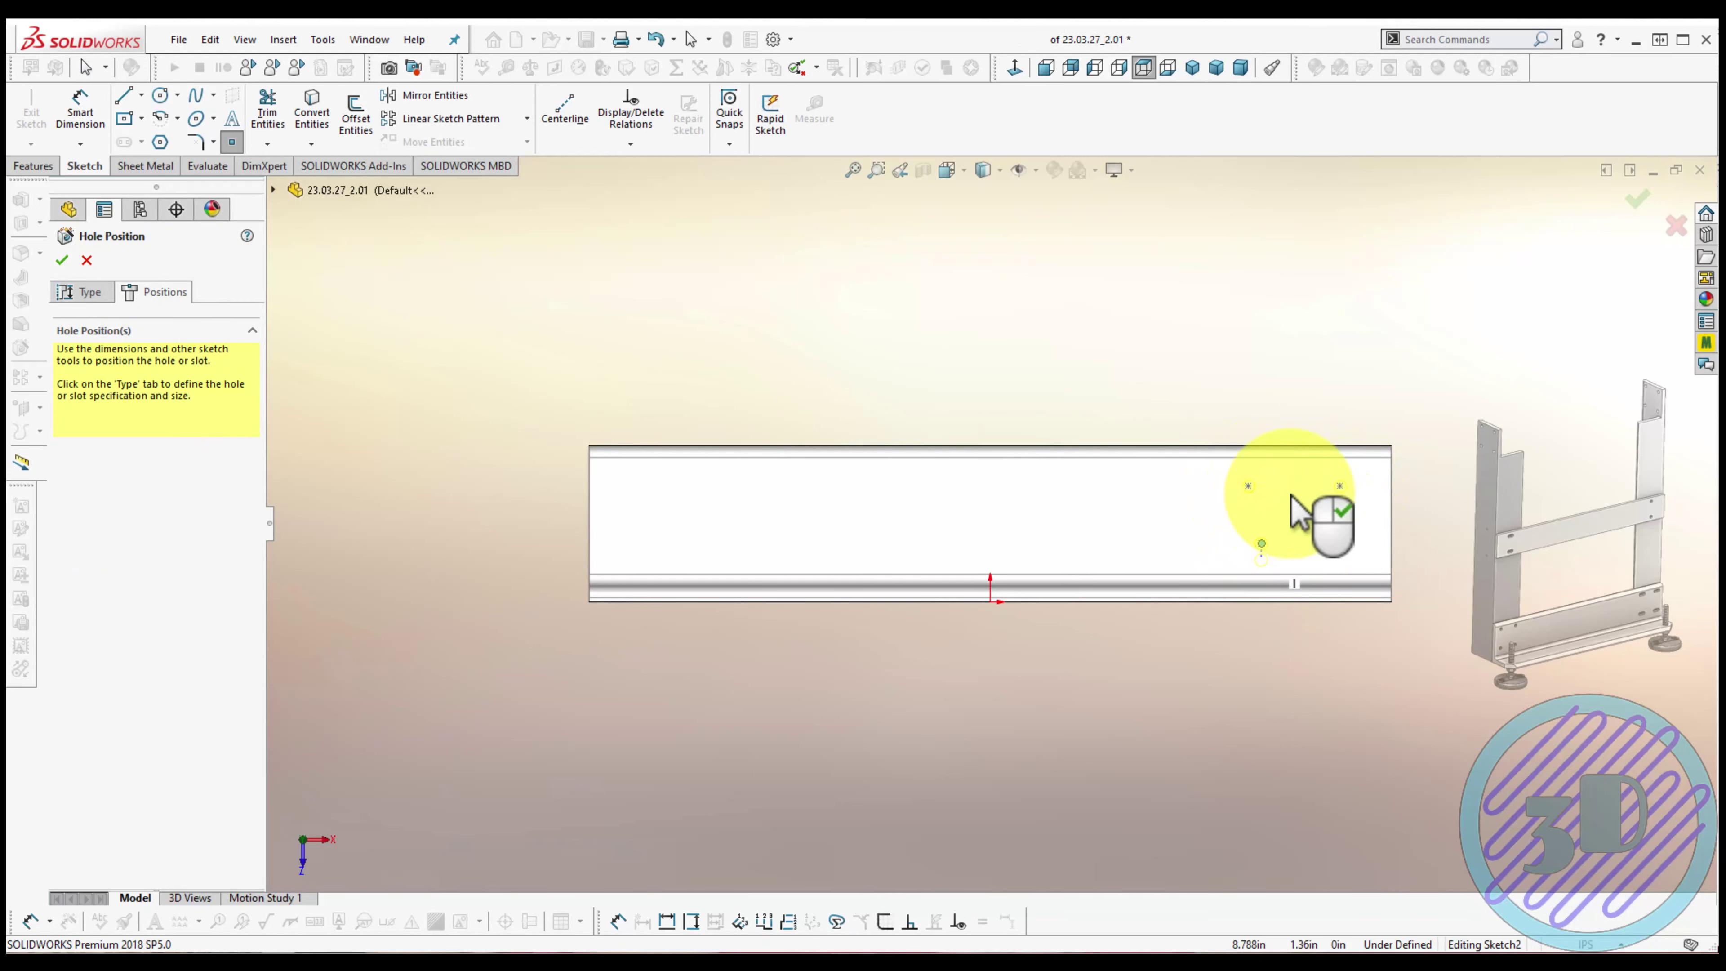
{"action": "key", "text": "Escape"}
{"action": "left_click_drag", "start_coordinate": [1313, 463], "coordinate": [1362, 591]}
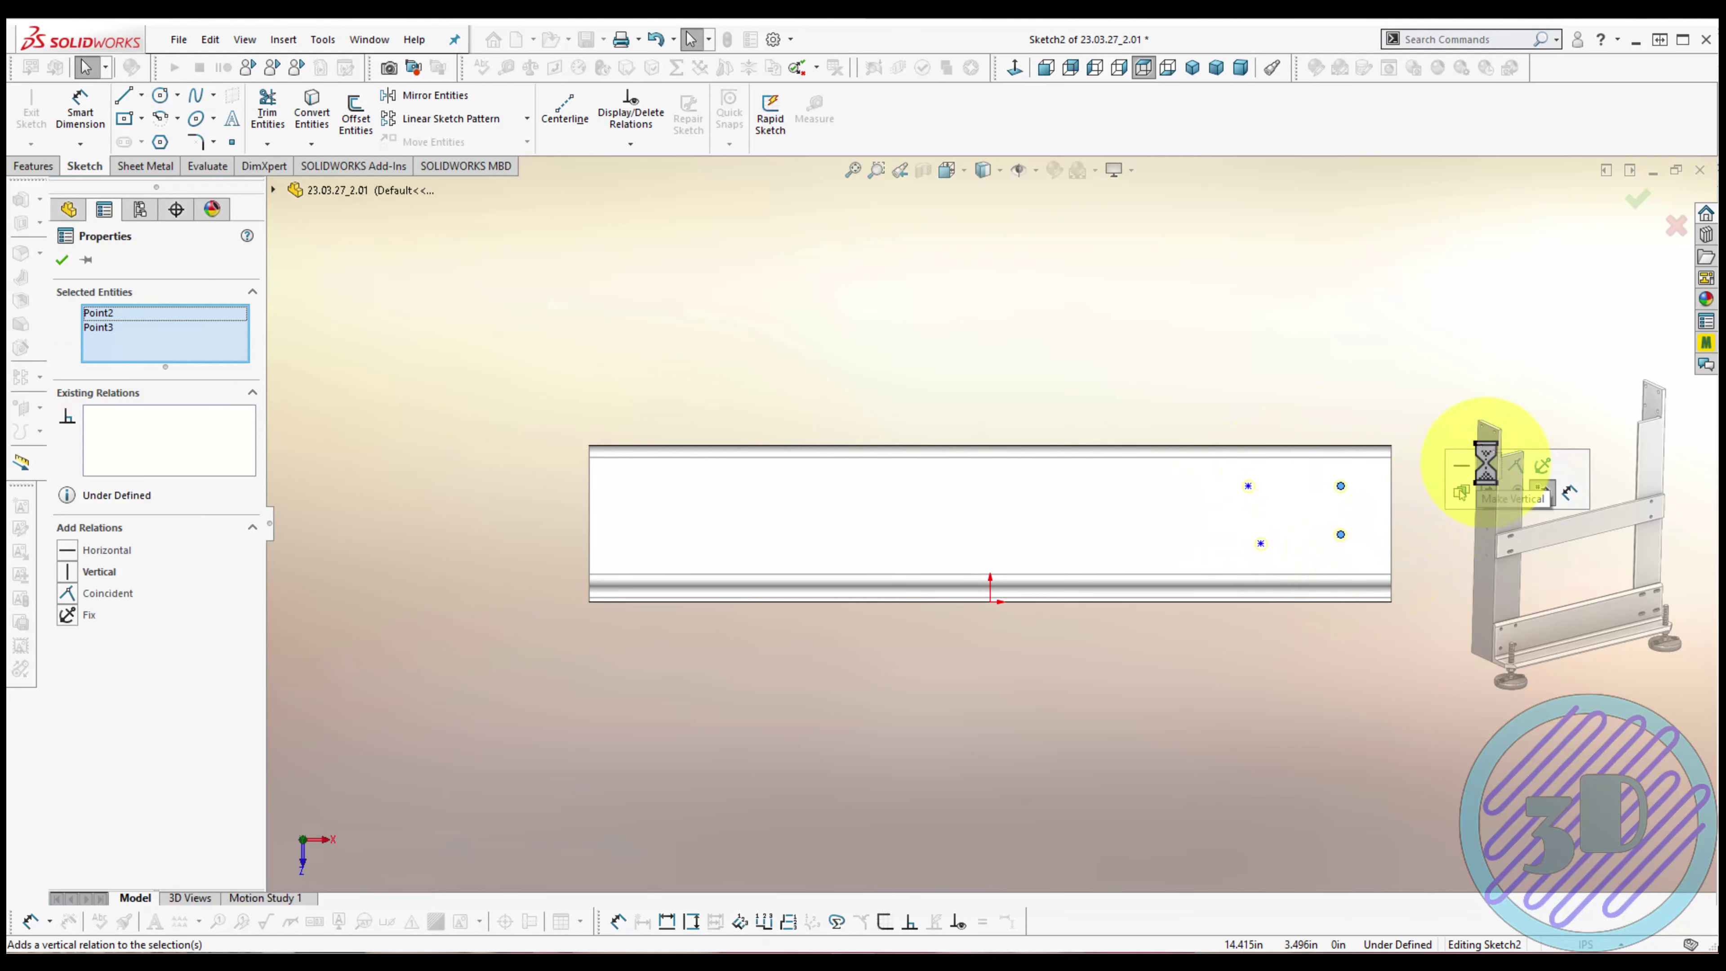
{"action": "left_click_drag", "start_coordinate": [1244, 456], "coordinate": [1272, 562]}
{"action": "mouse_move", "coordinate": [1233, 446]}
{"action": "left_mouse_down"}
{"action": "mouse_move", "coordinate": [1379, 520]}
{"action": "mouse_move", "coordinate": [1389, 505]}
{"action": "left_mouse_up"}
{"action": "left_click", "coordinate": [1467, 387]}
{"action": "left_click_drag", "start_coordinate": [1233, 503], "coordinate": [1356, 571]}
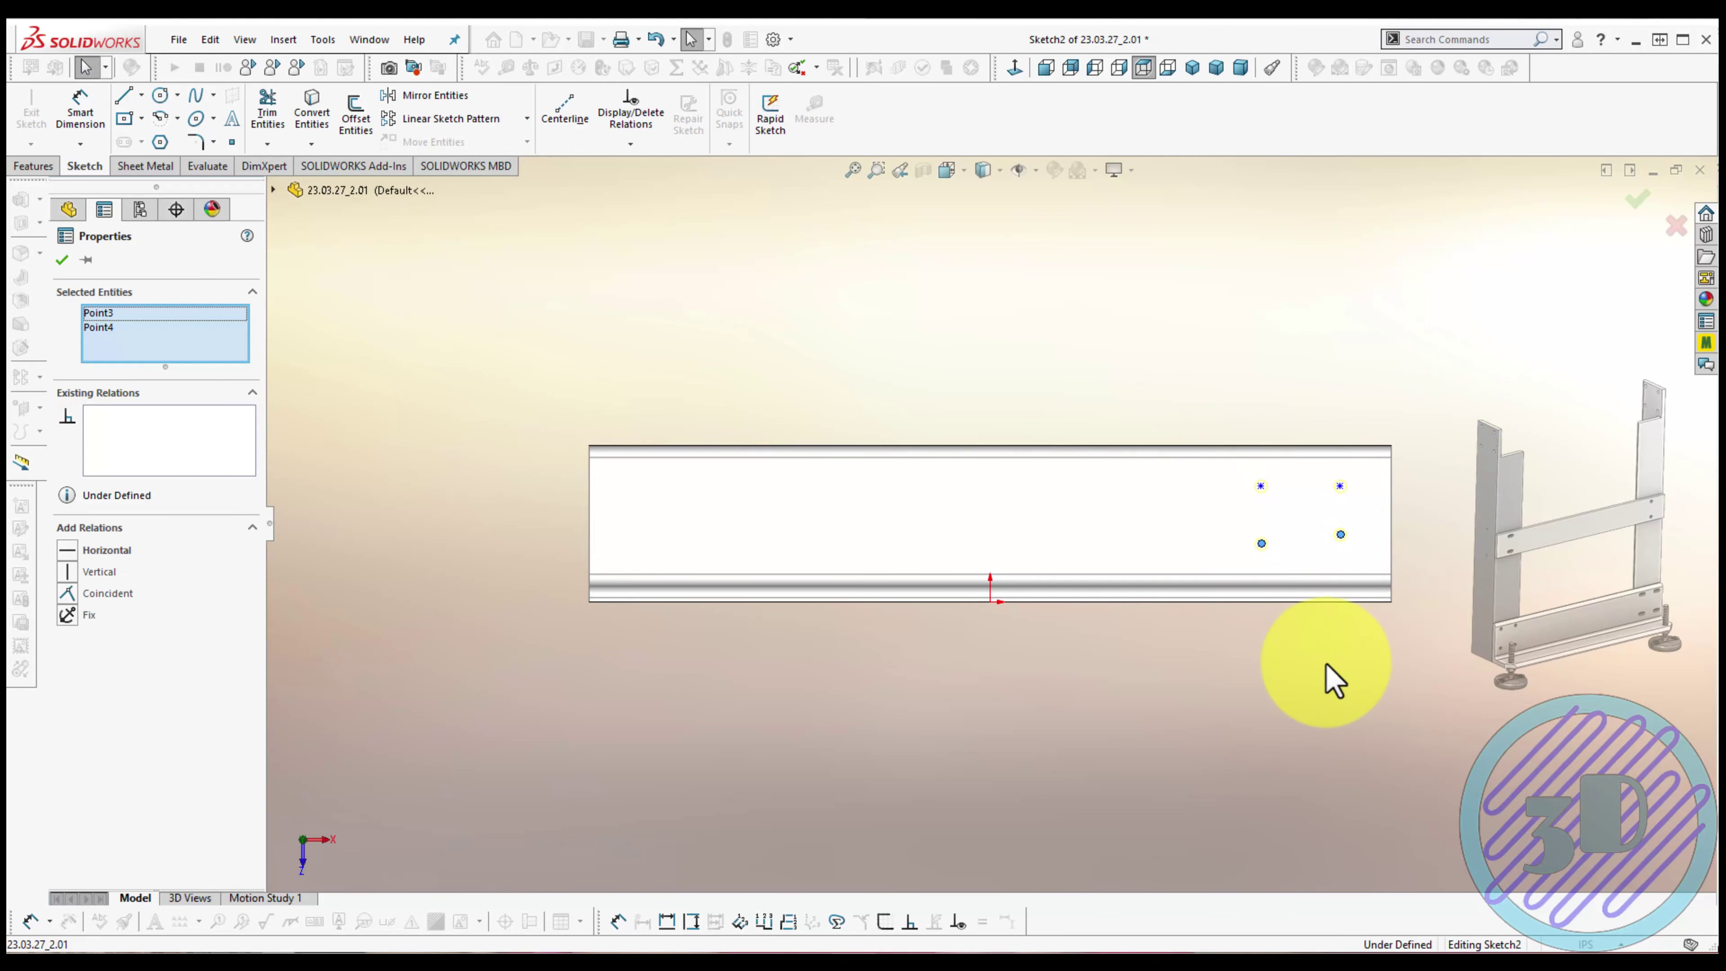
{"action": "left_click", "coordinate": [1321, 669]}
{"action": "left_click_drag", "start_coordinate": [1240, 512], "coordinate": [1386, 586]}
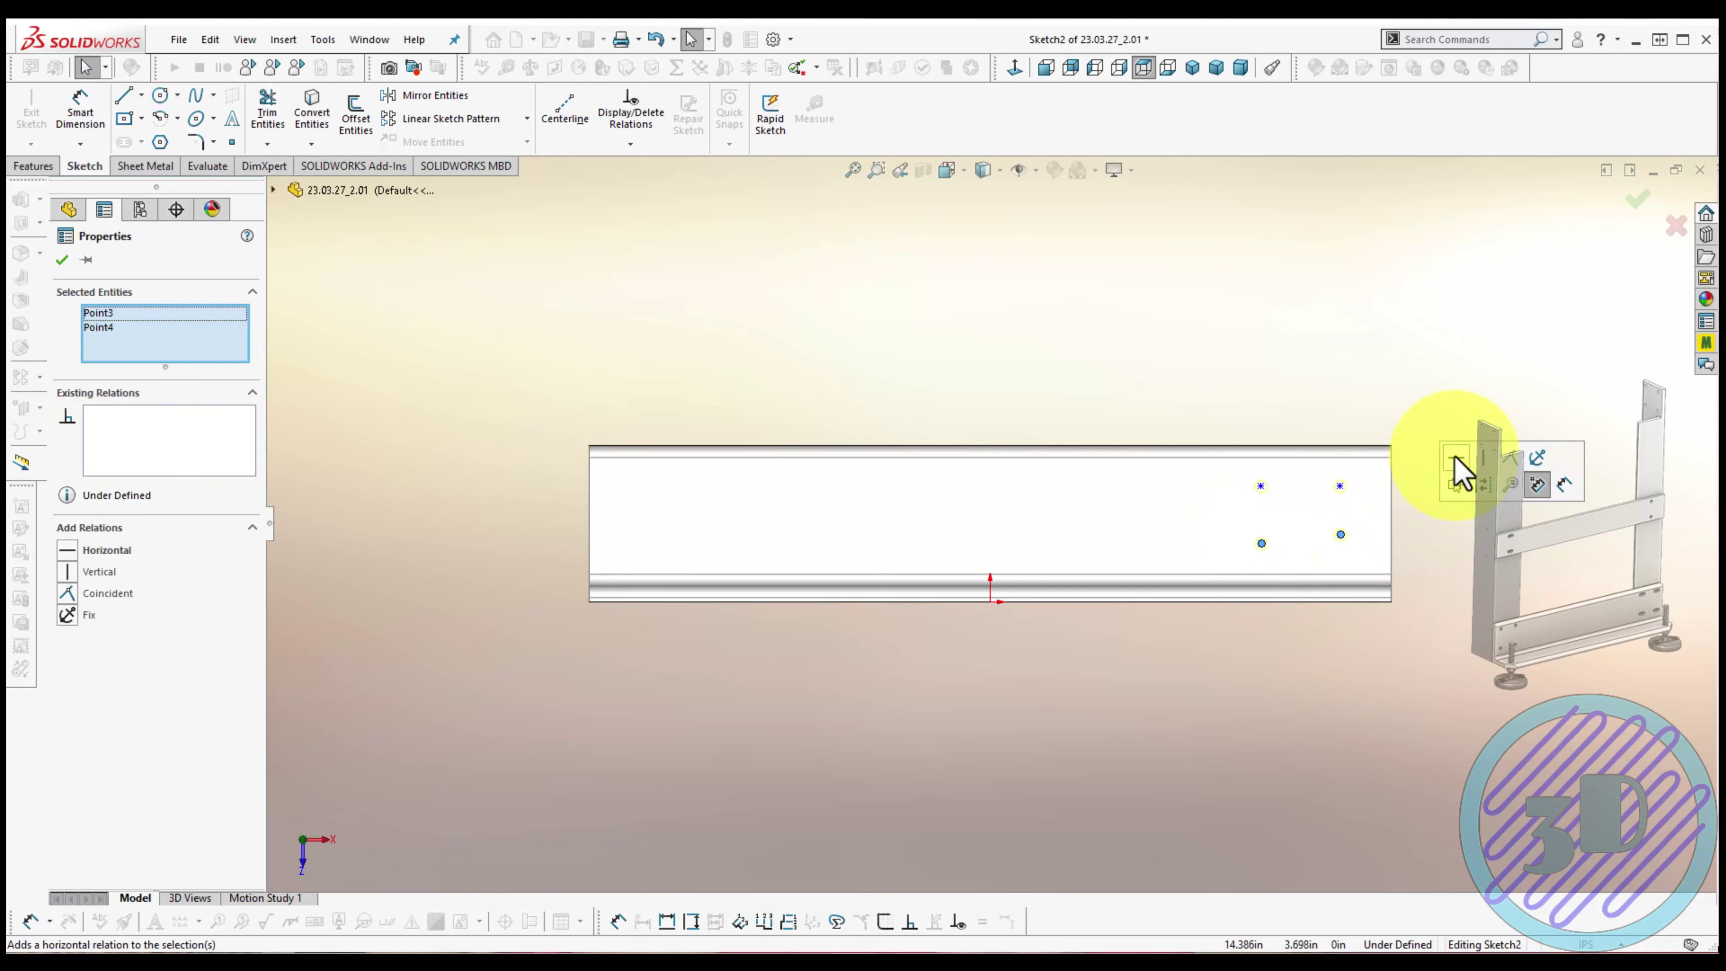
{"action": "left_click", "coordinate": [1260, 485]}
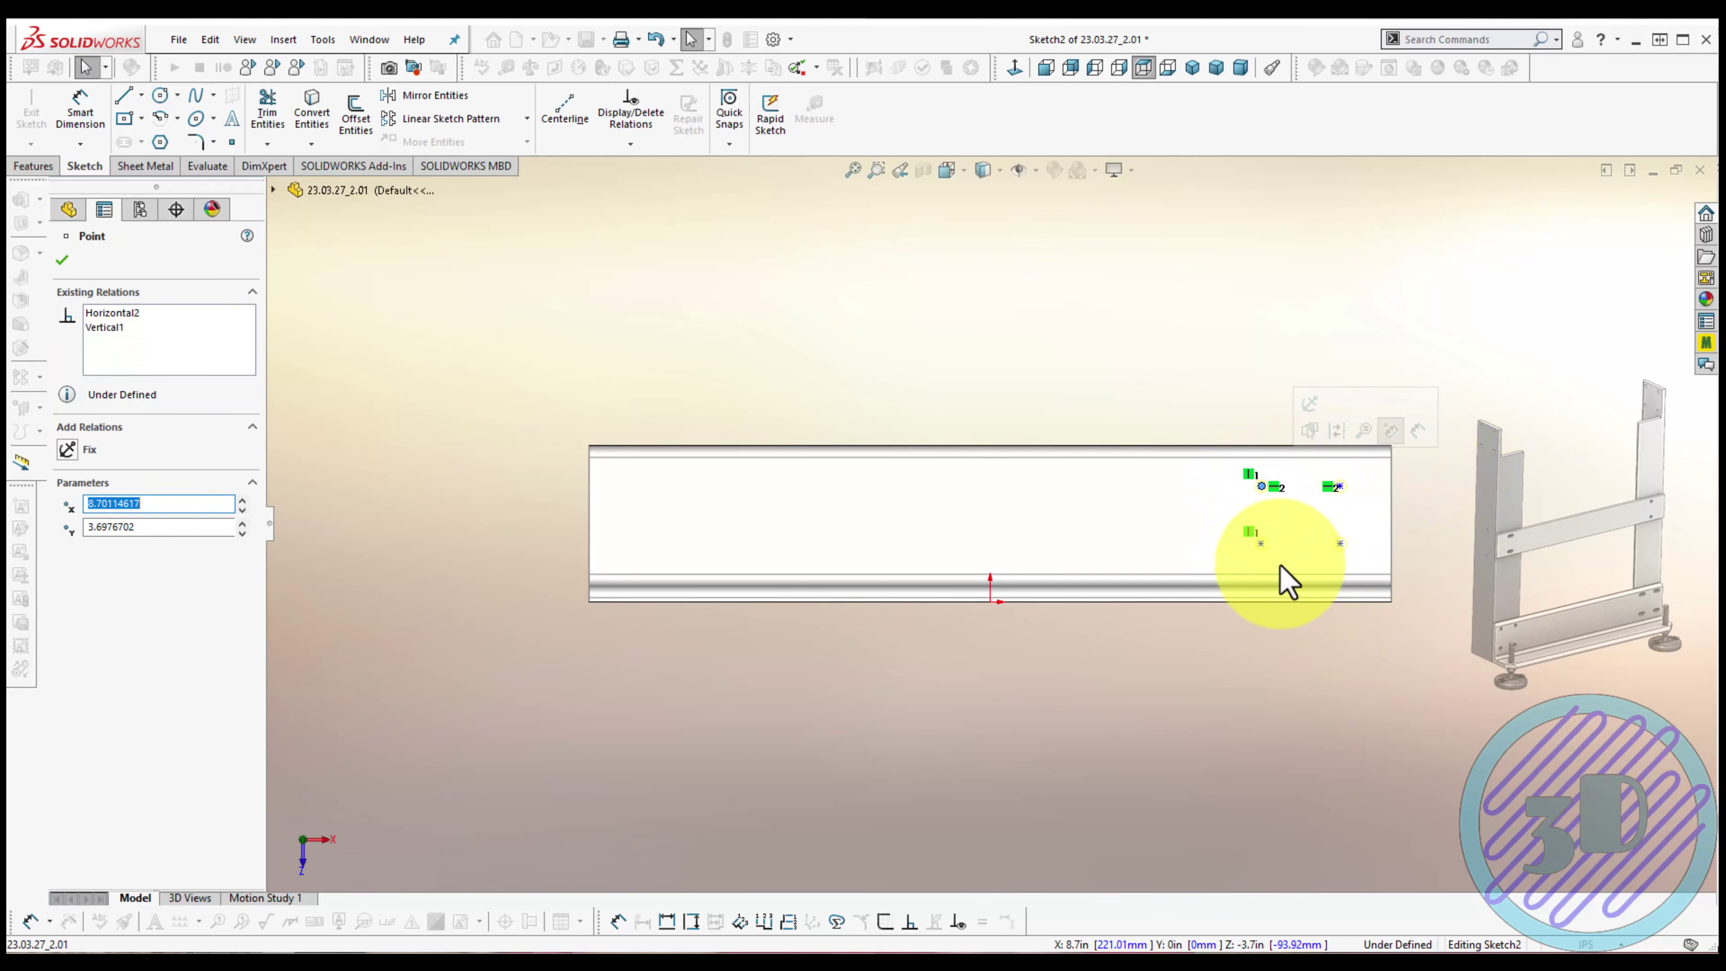
{"action": "left_click", "coordinate": [1313, 670]}
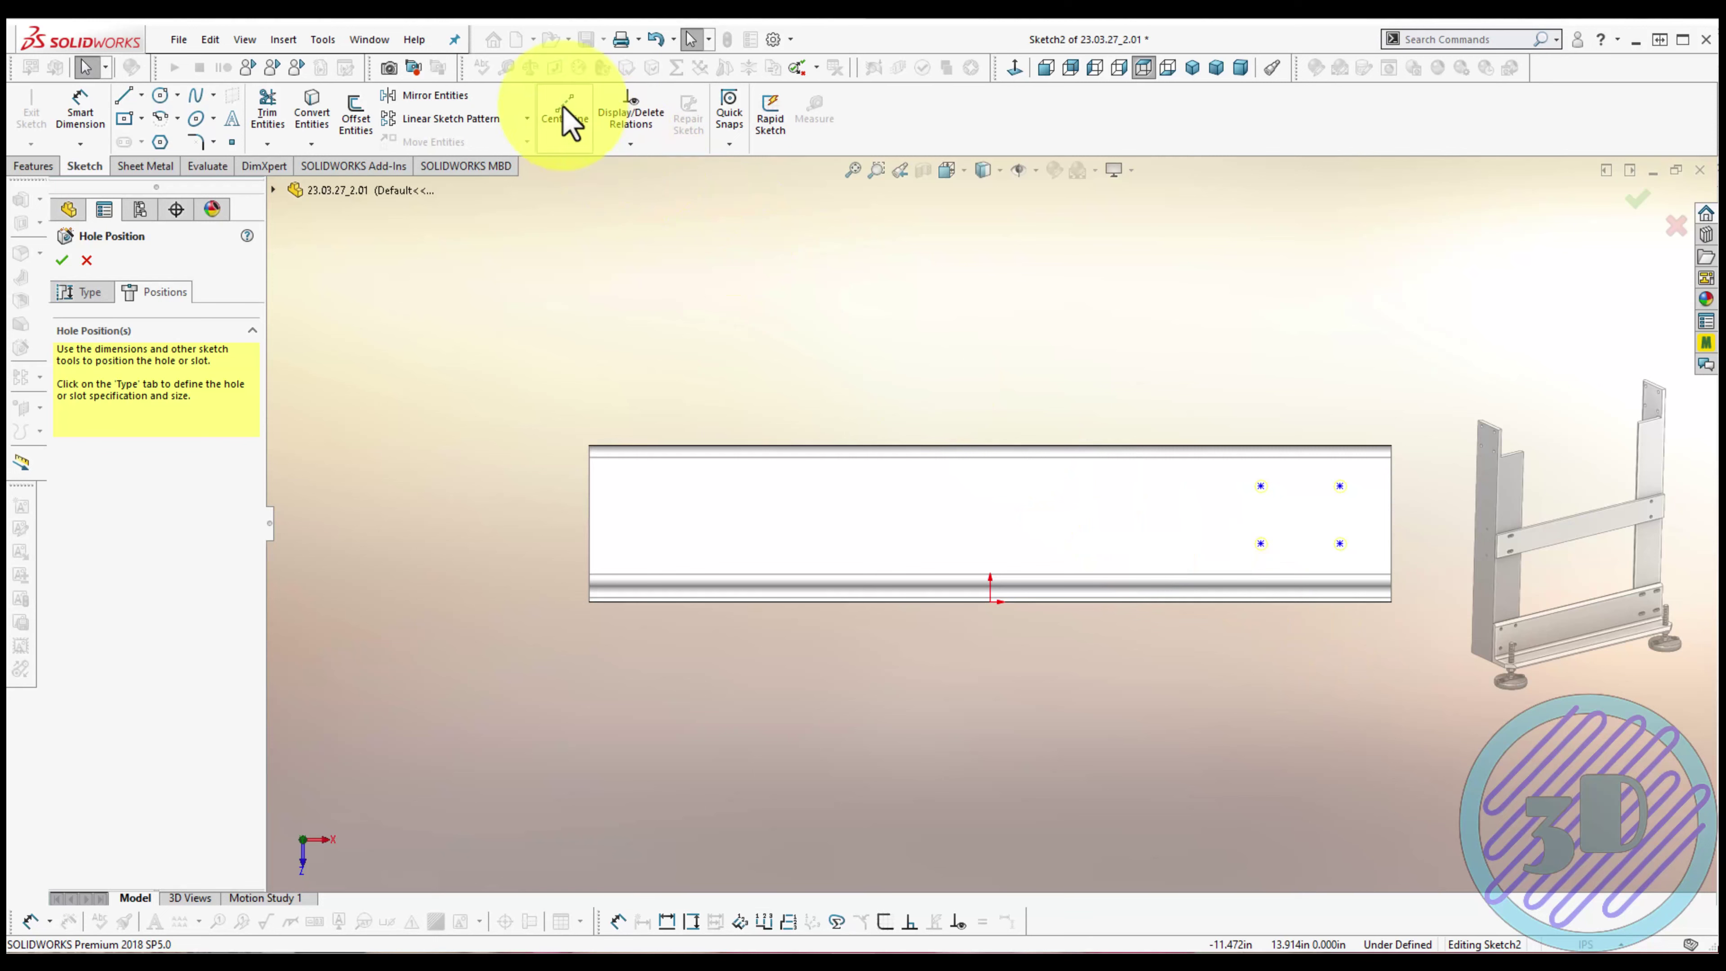
Draw vertical and horizontal construction centerlines joining the hole points
{"action": "left_click", "coordinate": [565, 121]}
{"action": "left_click", "coordinate": [1340, 543]}
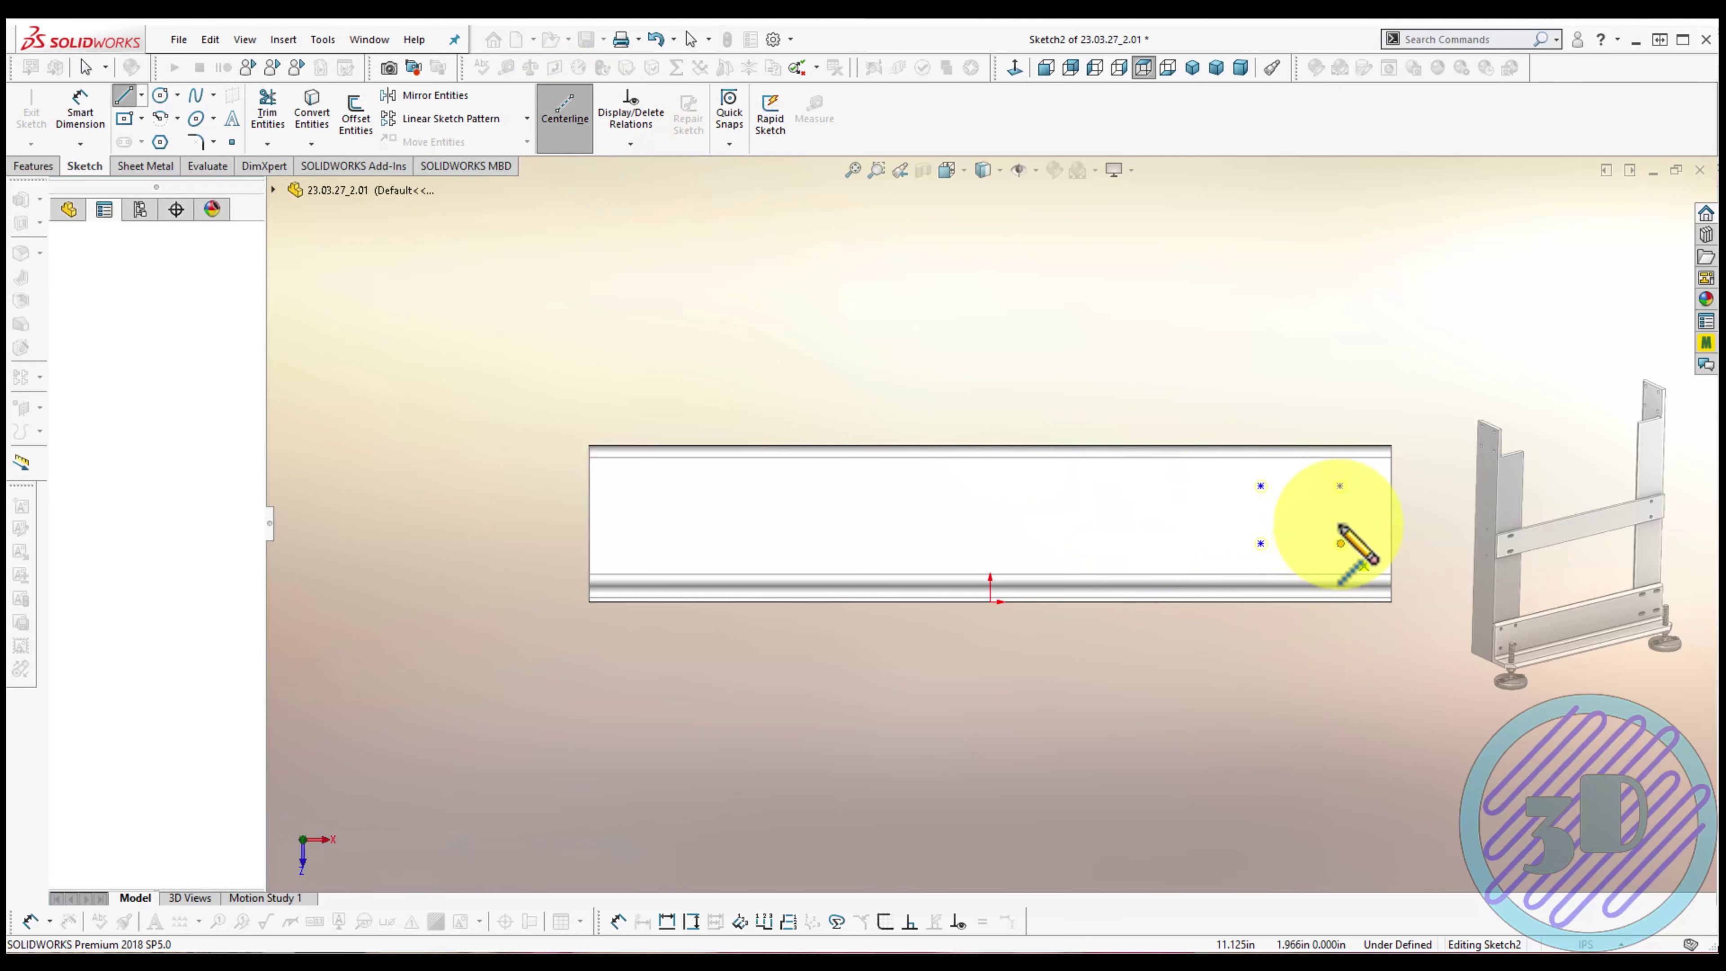
{"action": "left_click", "coordinate": [1340, 485]}
{"action": "left_click", "coordinate": [1261, 485]}
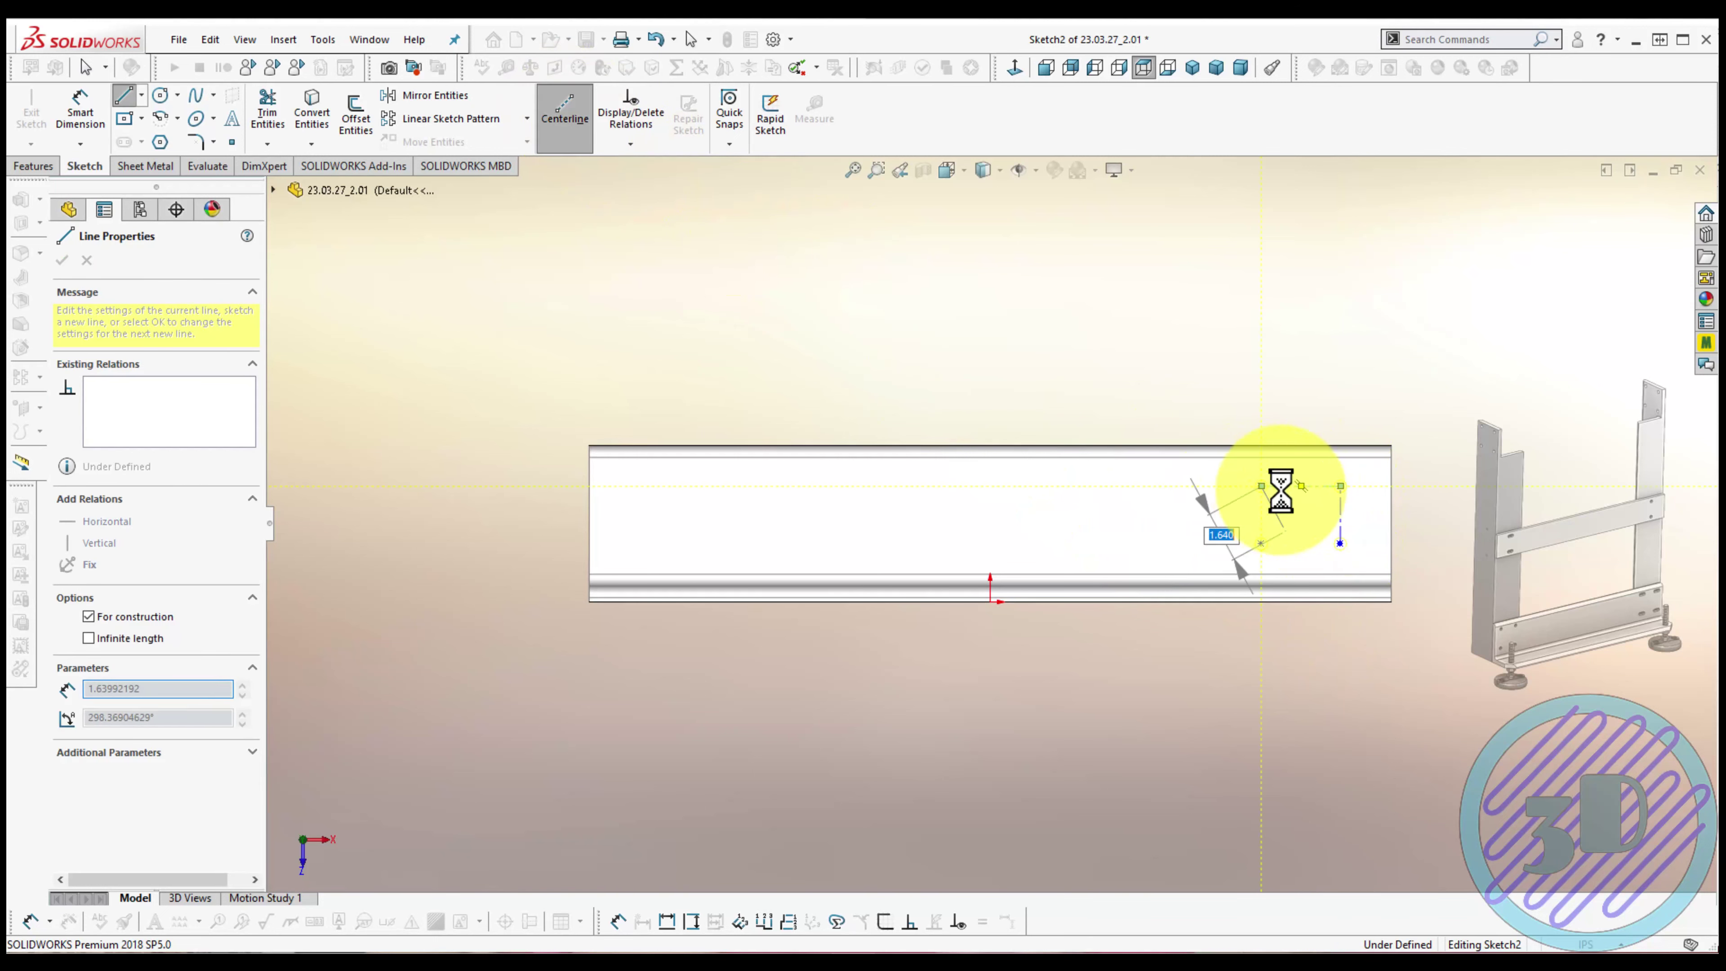
{"action": "key", "text": "Escape"}
{"action": "left_click", "coordinate": [1338, 514]}
{"action": "left_click", "coordinate": [1315, 486], "text": "ctrl"}
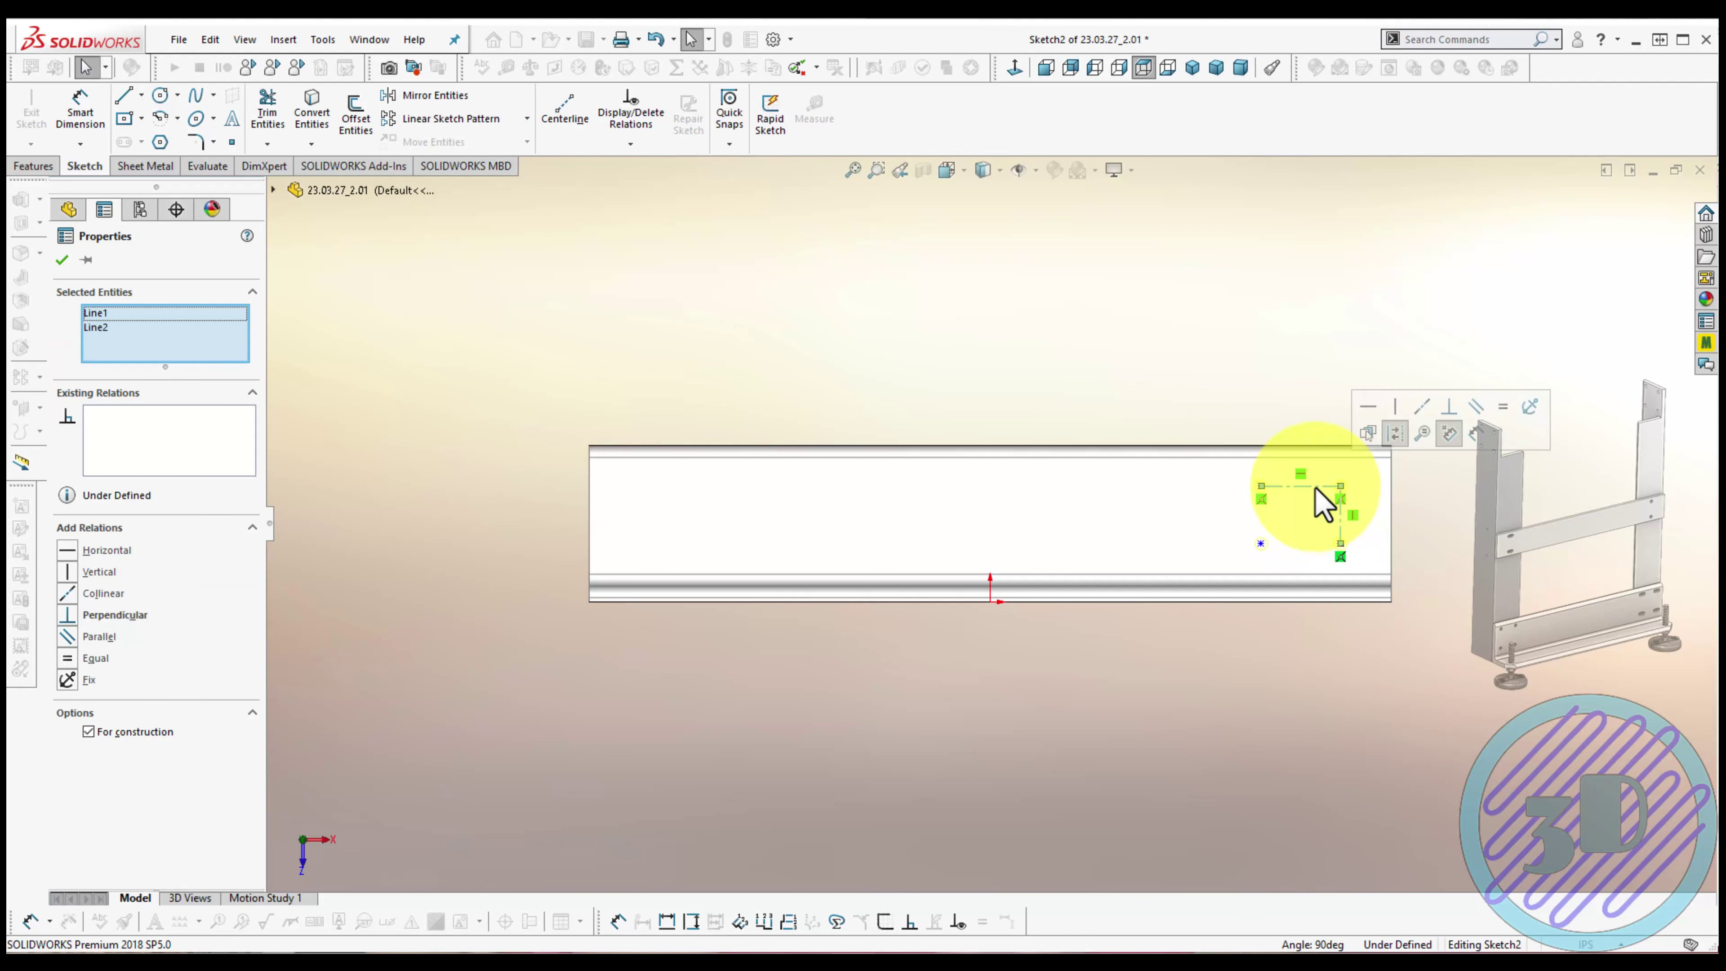
Dimension the hole spacing to 2.250 horizontally and 2.500 vertically
{"action": "right_click_drag", "start_coordinate": [1322, 503], "coordinate": [1310, 674]}
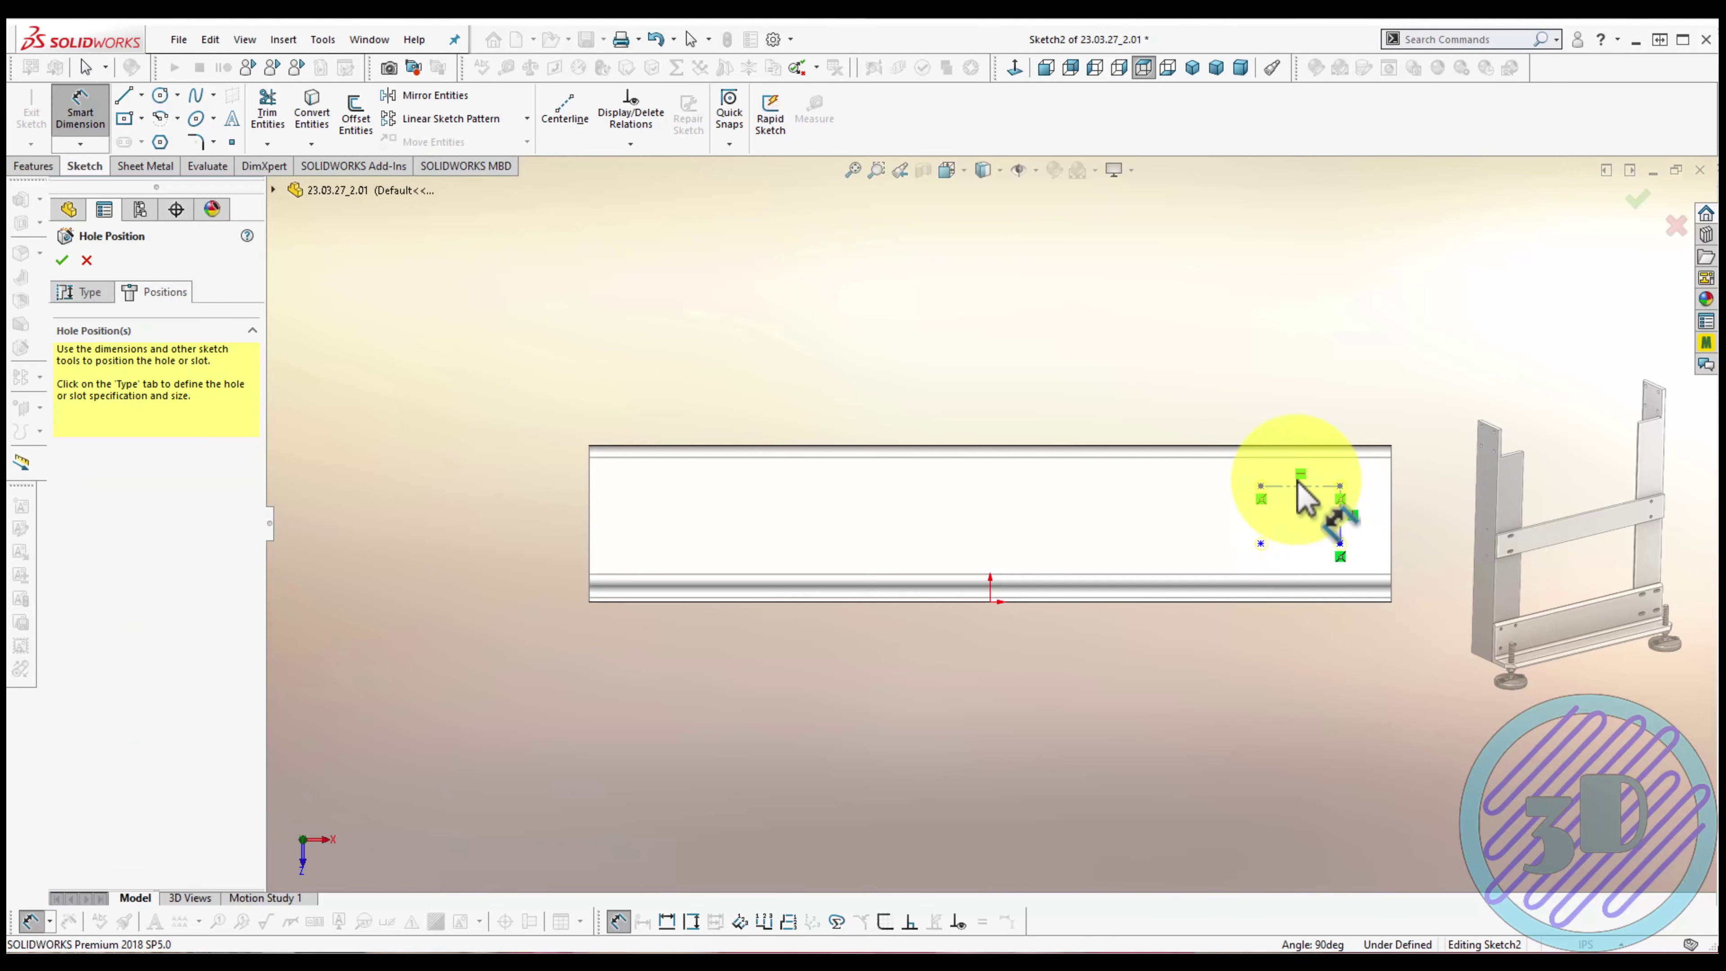
{"action": "left_click", "coordinate": [1305, 503]}
{"action": "left_click", "coordinate": [1300, 404]}
{"action": "key", "text": "Return"}
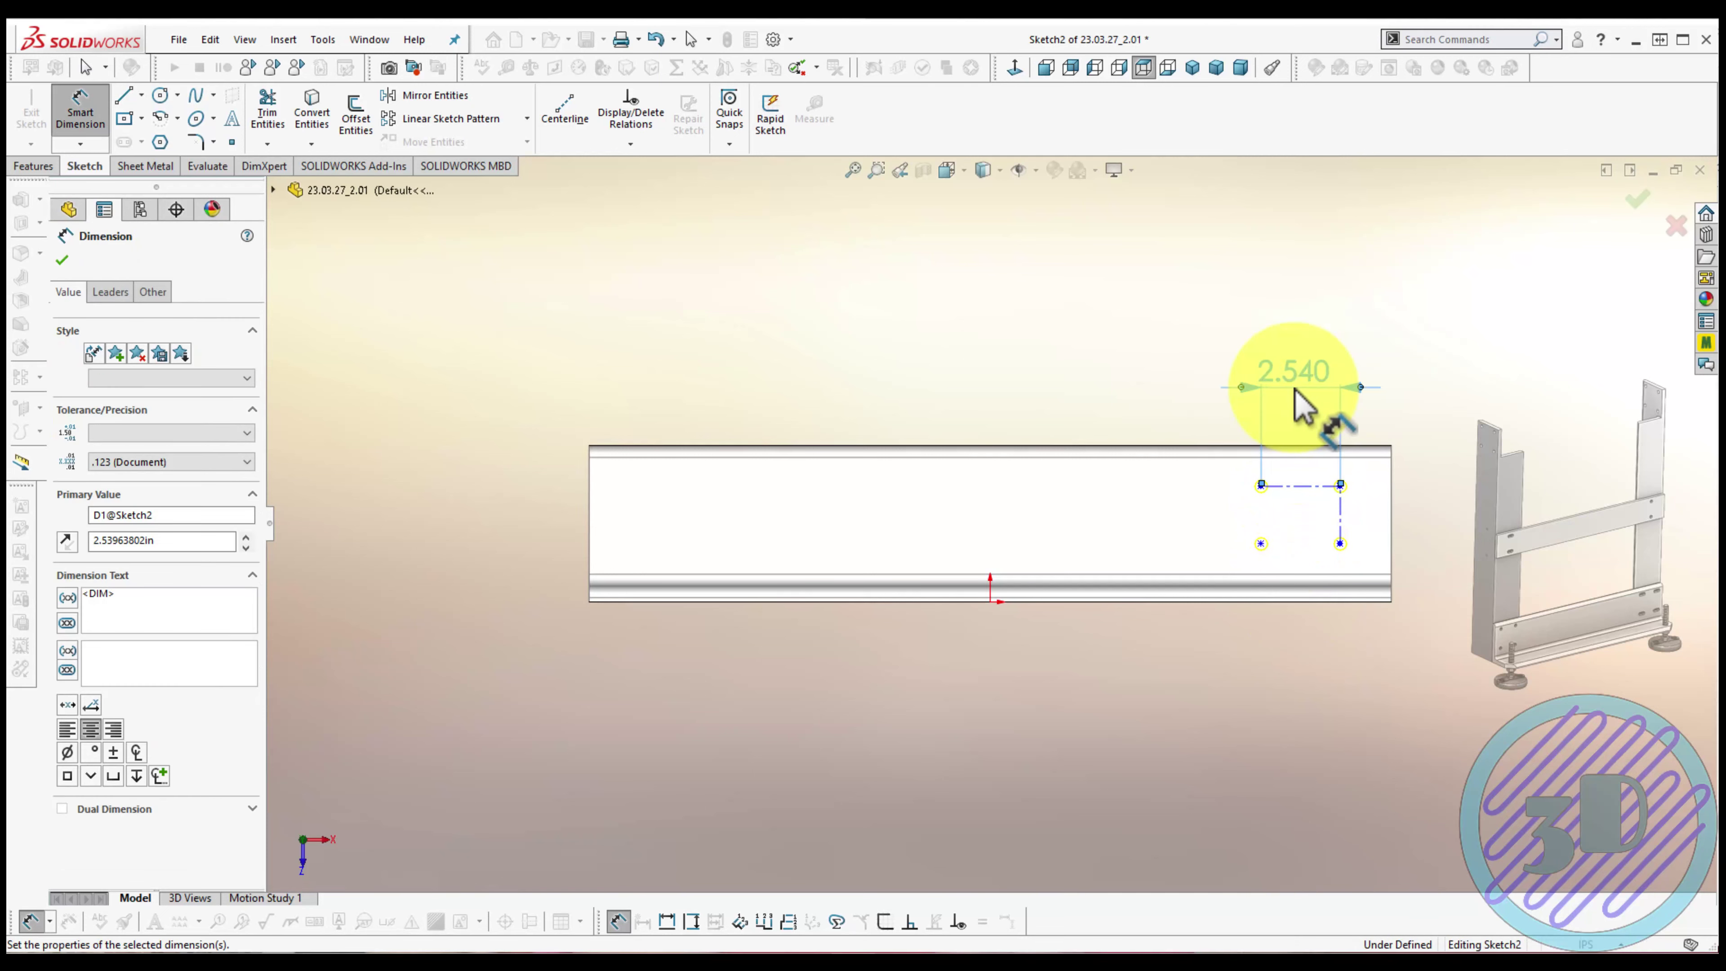
{"action": "left_click", "coordinate": [1333, 514]}
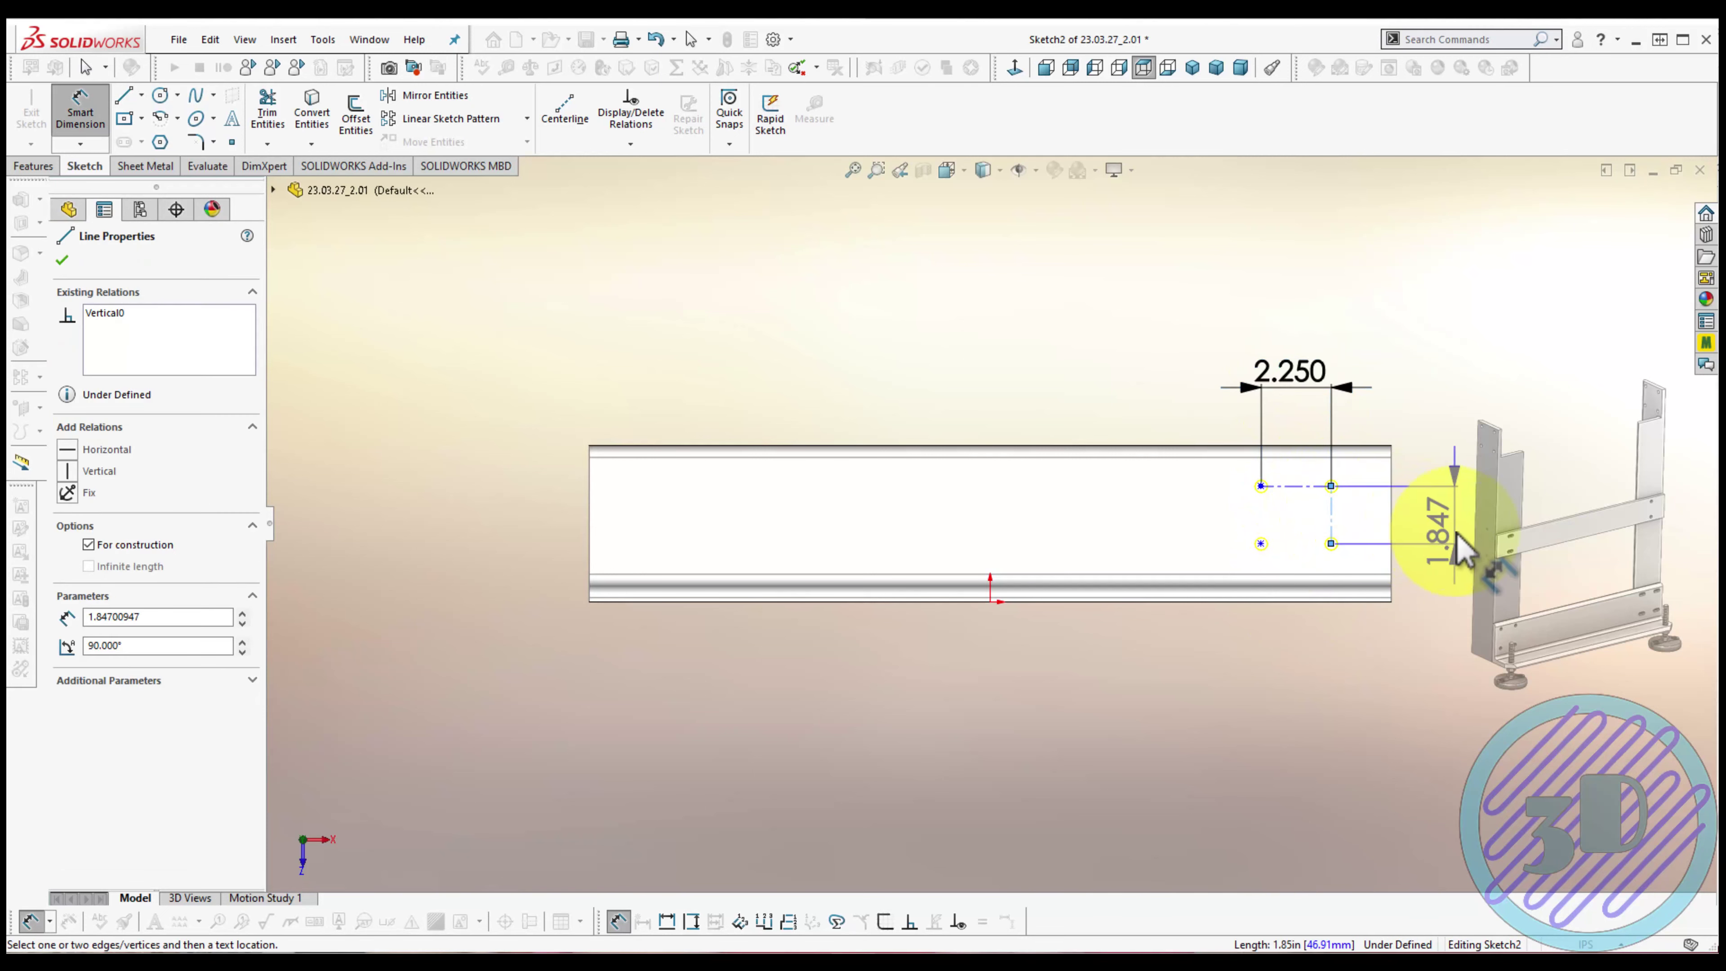
{"action": "left_click", "coordinate": [1456, 537]}
{"action": "type", "text": "2.5"}
{"action": "key", "text": "Return"}
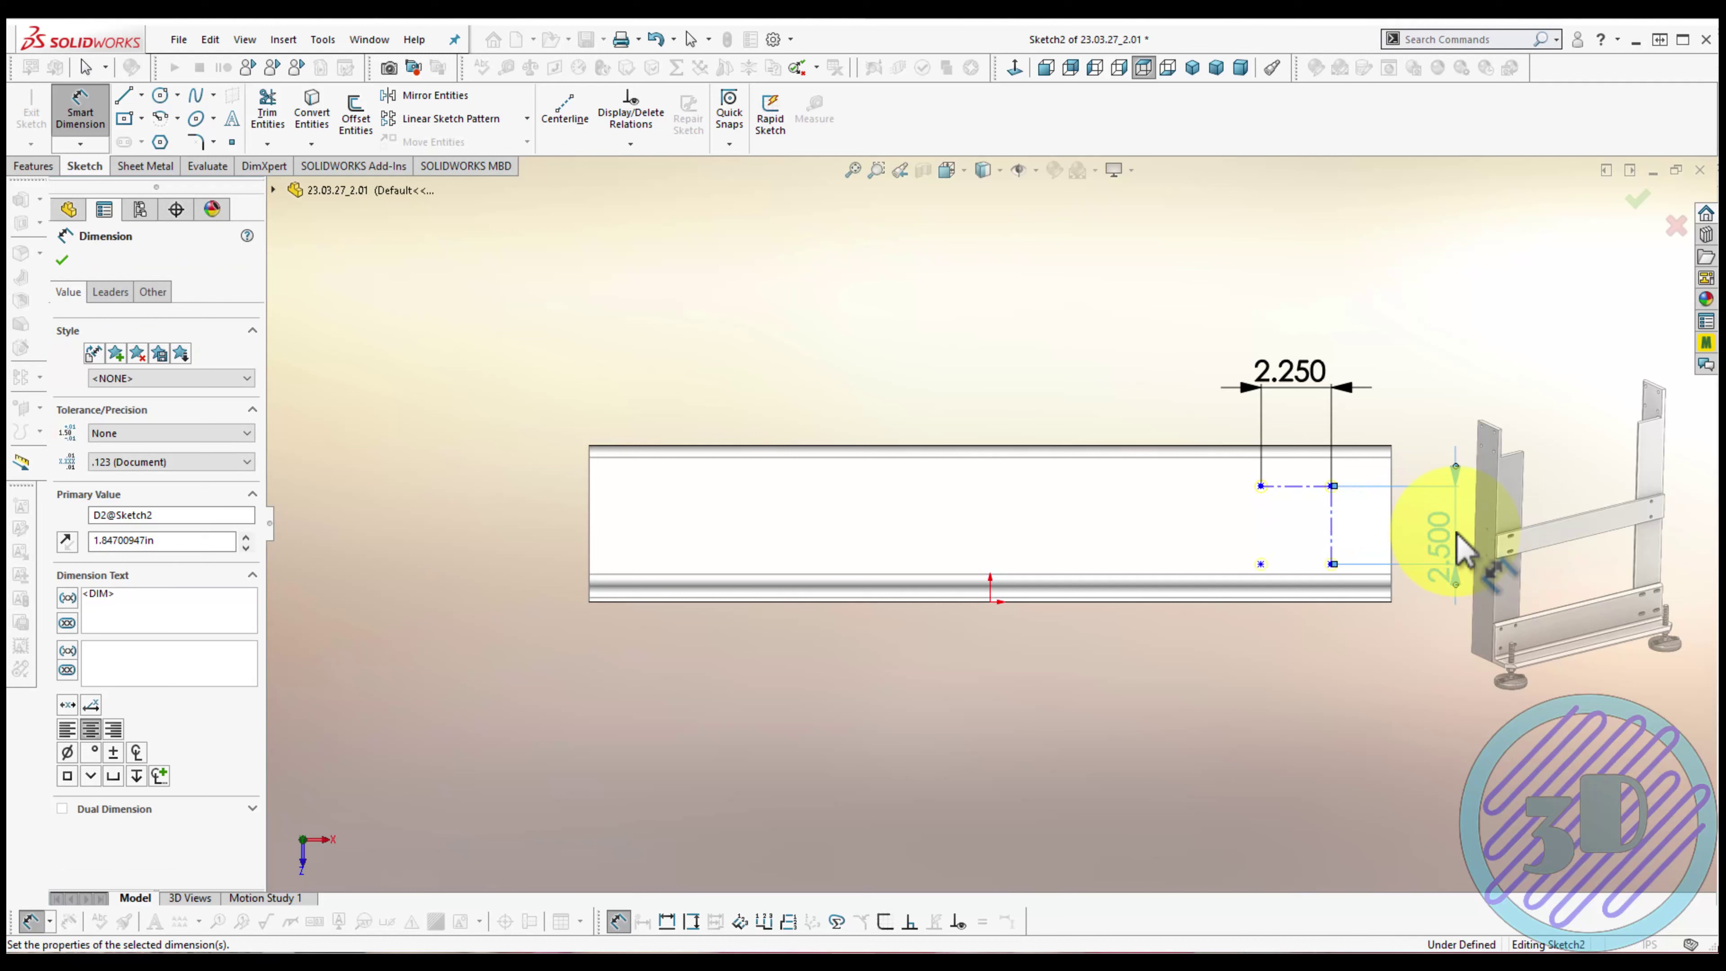
Locate the holes 1.750 from the bottom edge and 0.875 from the right edge
{"action": "left_click", "coordinate": [1437, 643]}
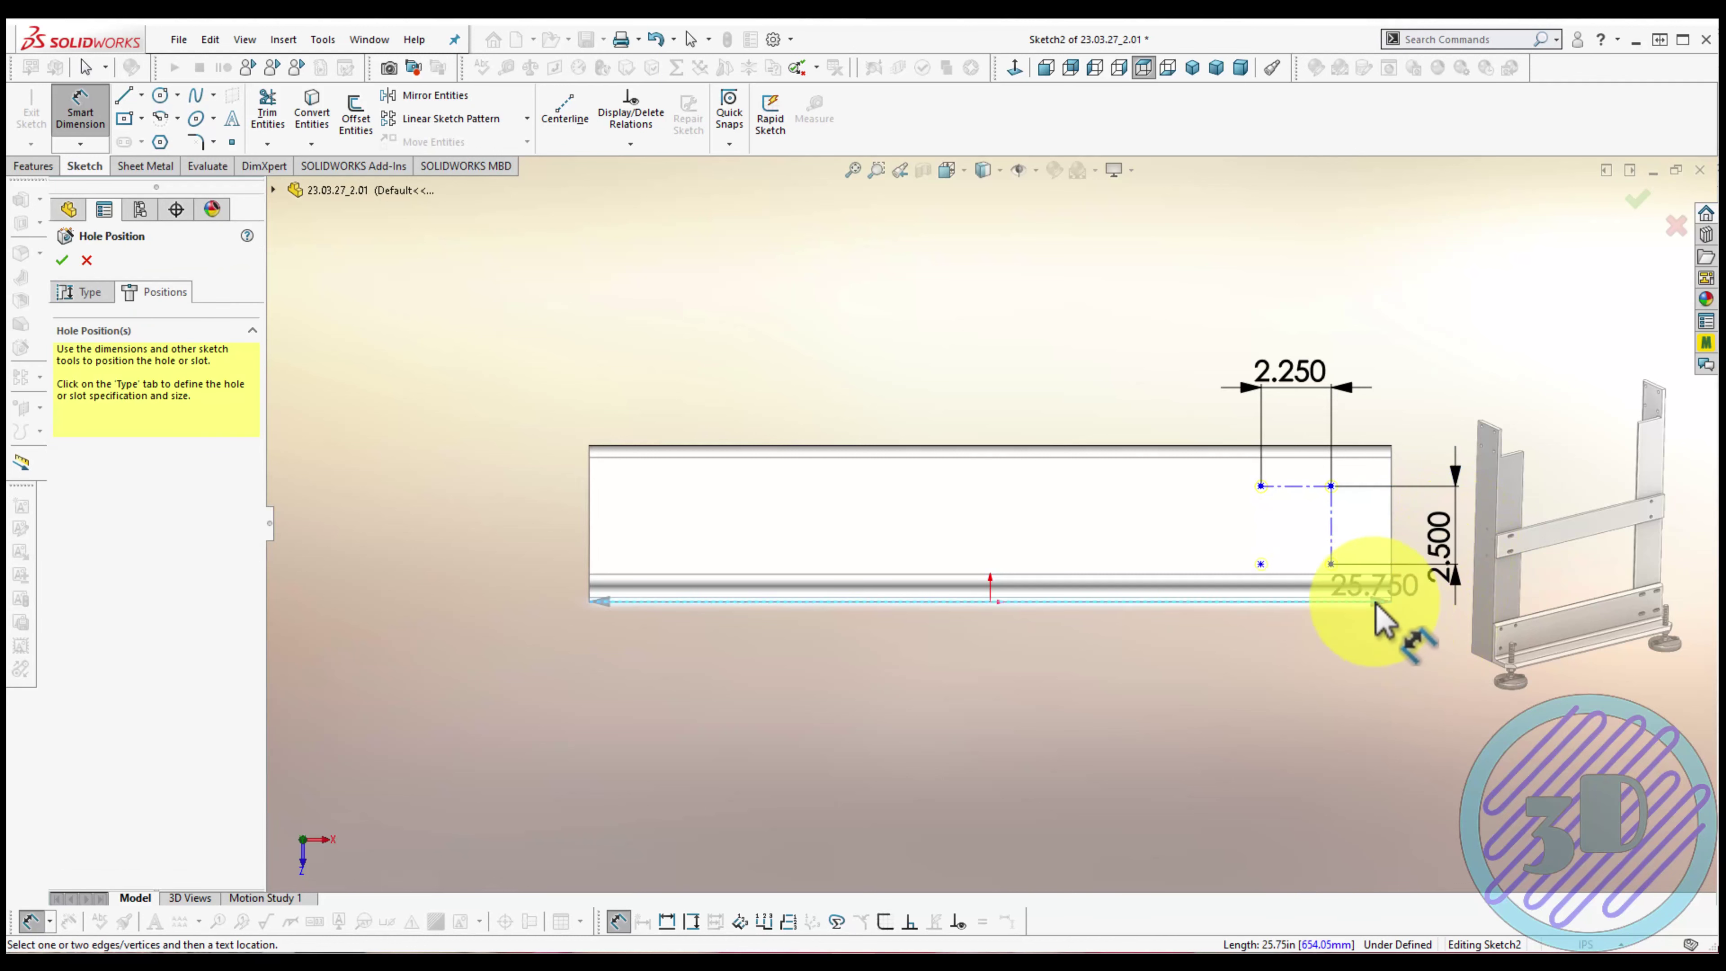
{"action": "left_click", "coordinate": [1375, 601]}
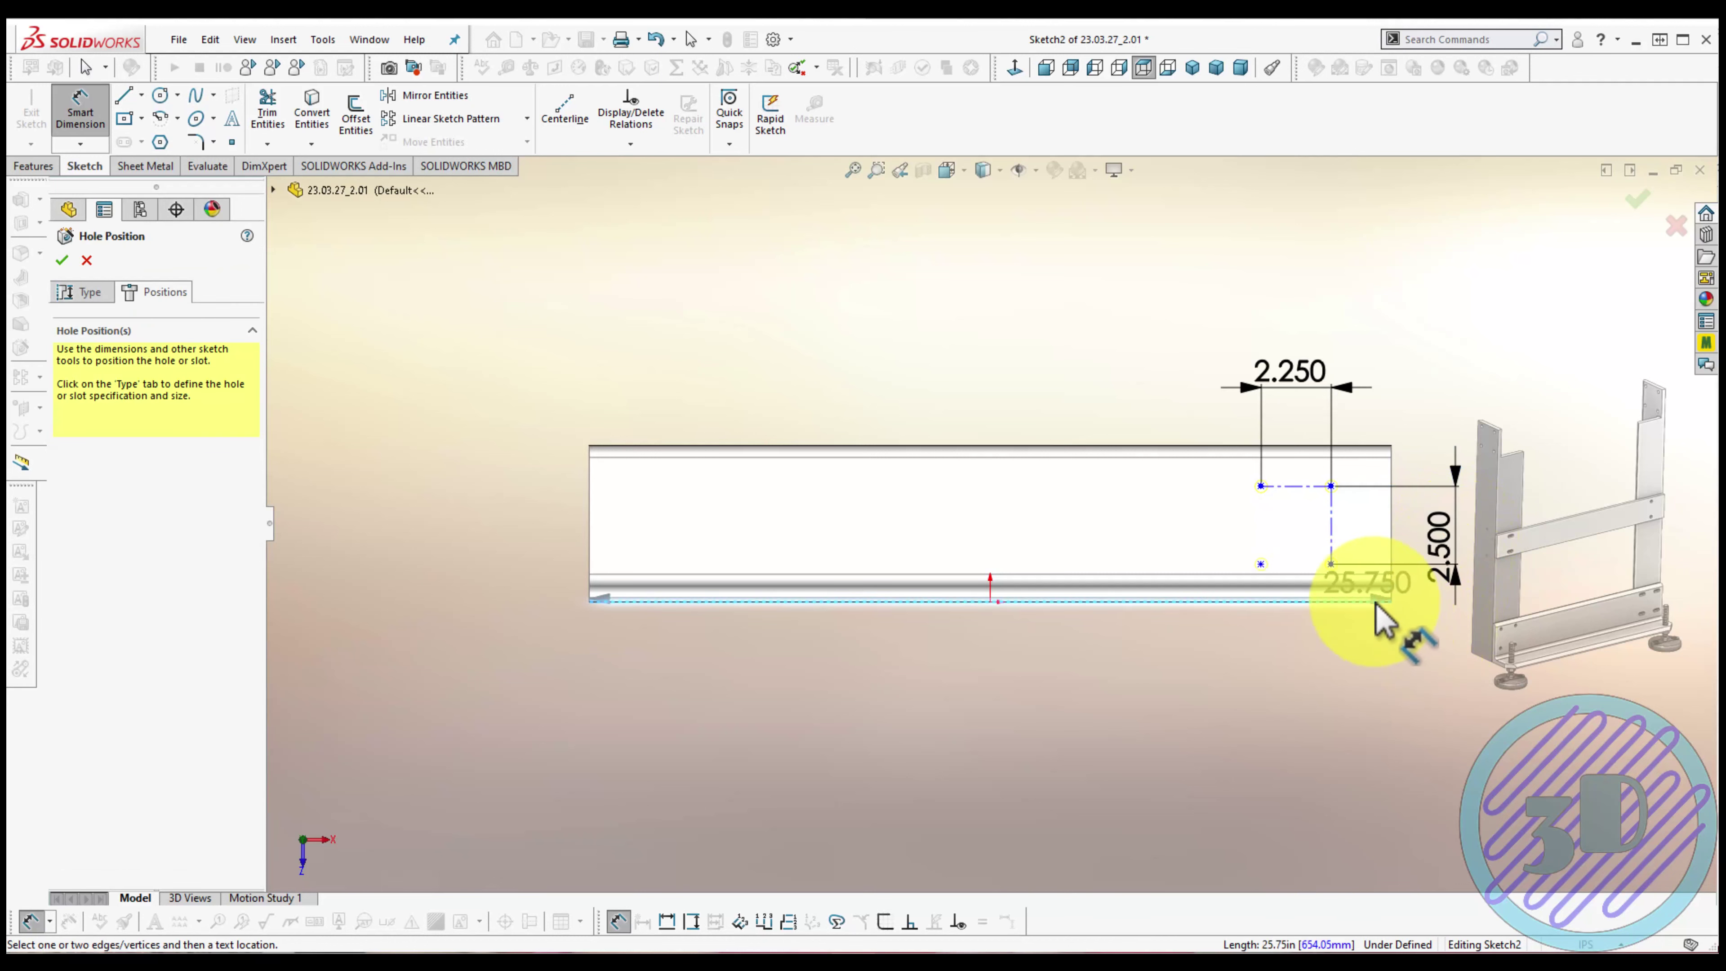
{"action": "left_click", "coordinate": [1330, 564]}
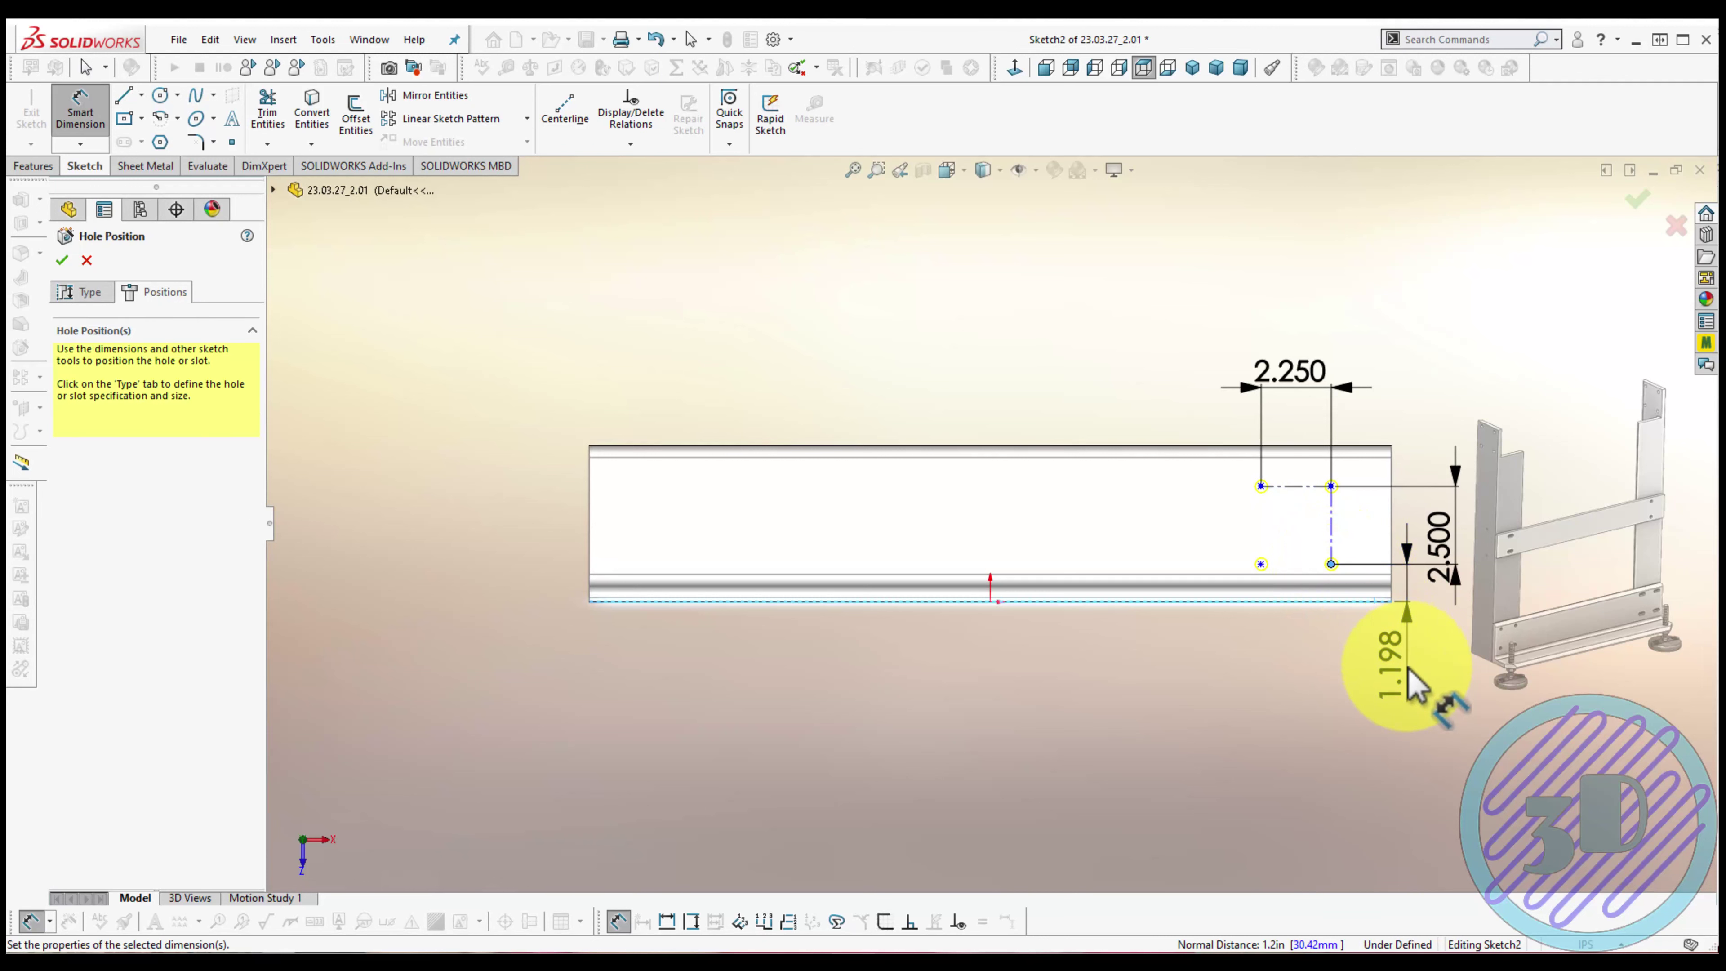
{"action": "left_click", "coordinate": [1408, 683]}
{"action": "type", "text": "1.75"}
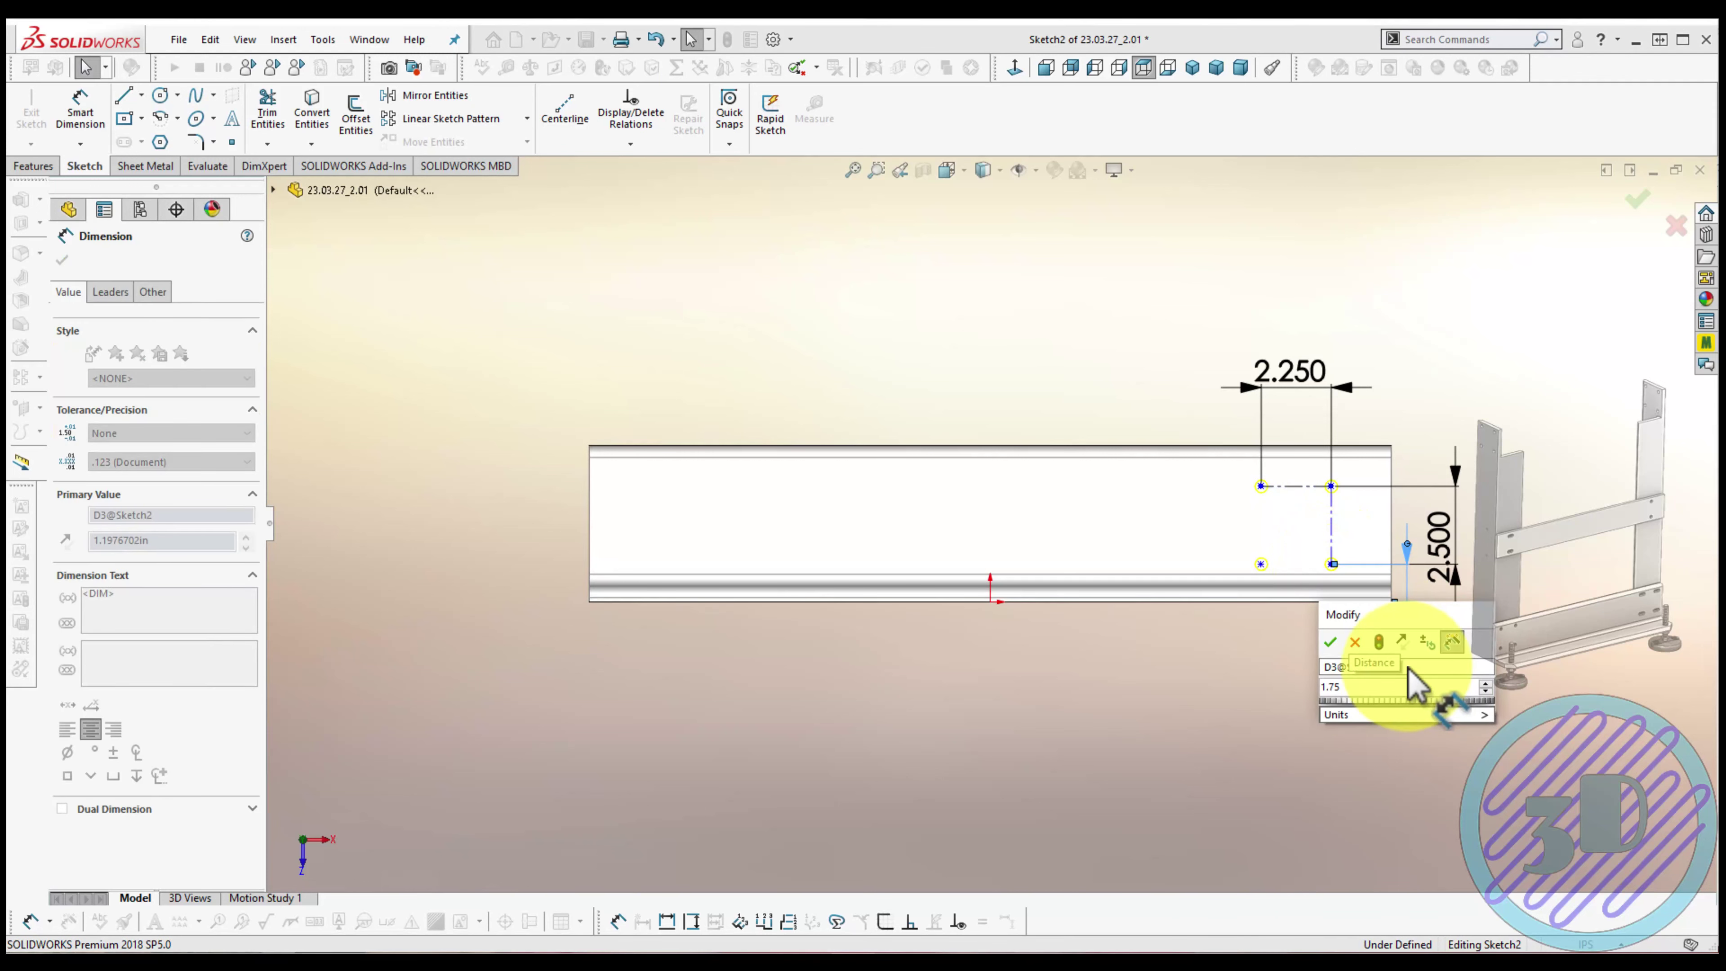
{"action": "key", "text": "Return"}
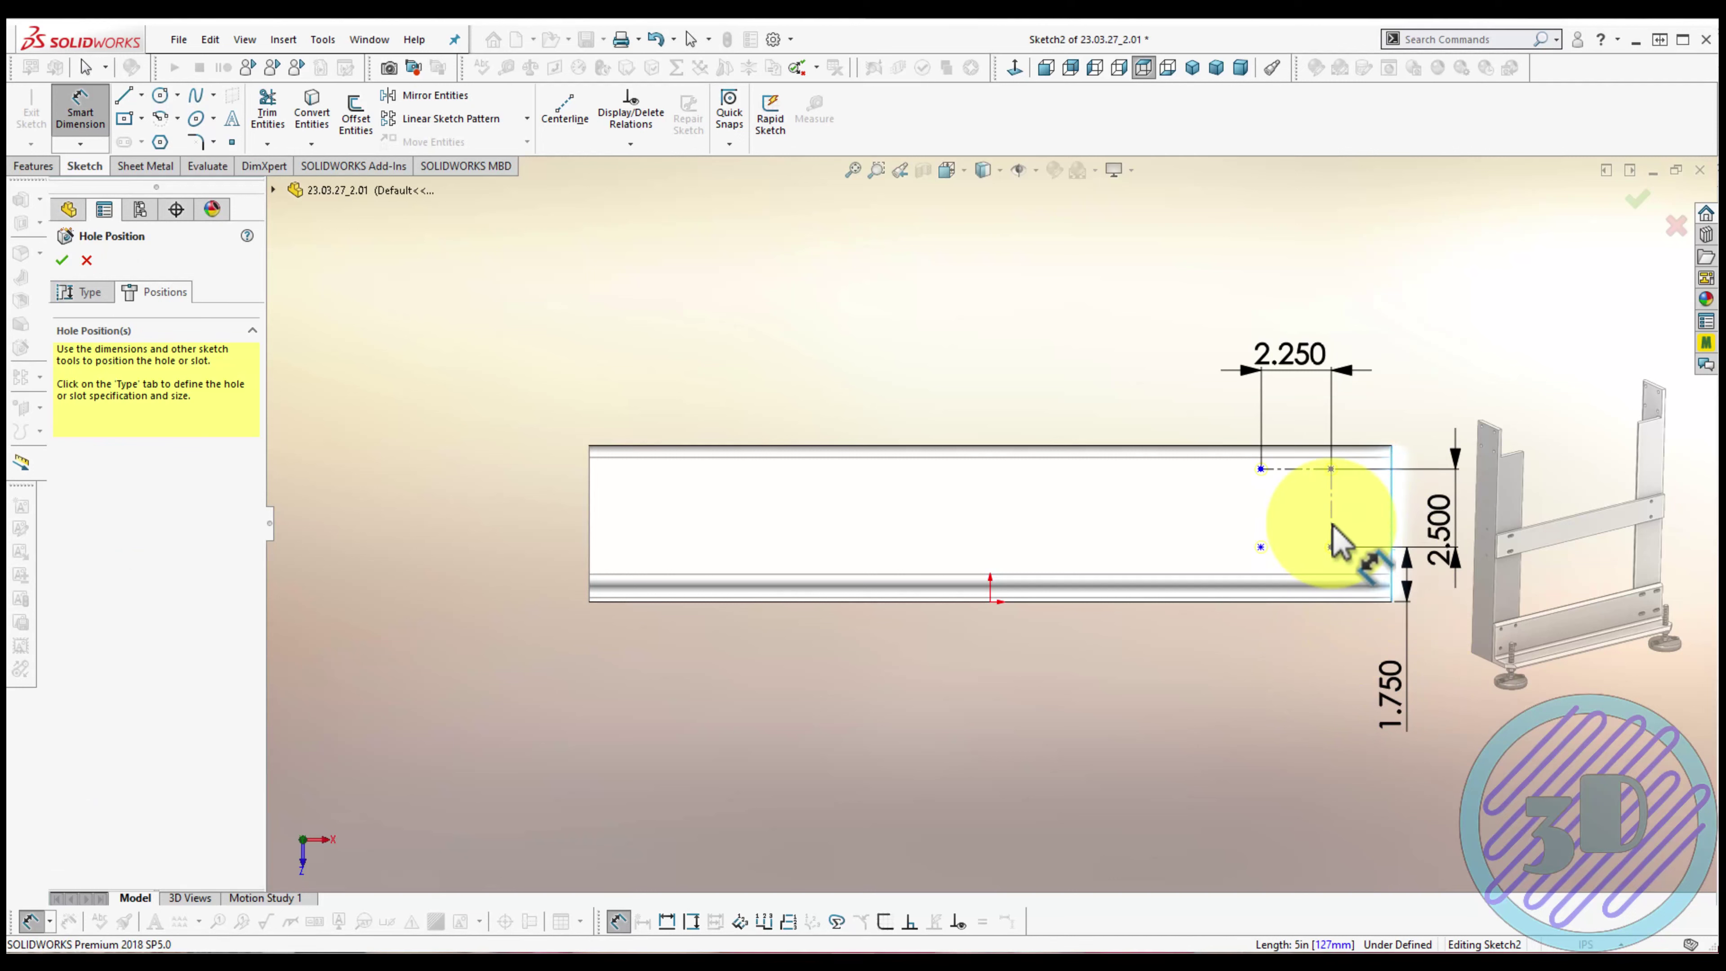
{"action": "left_click", "coordinate": [1331, 544]}
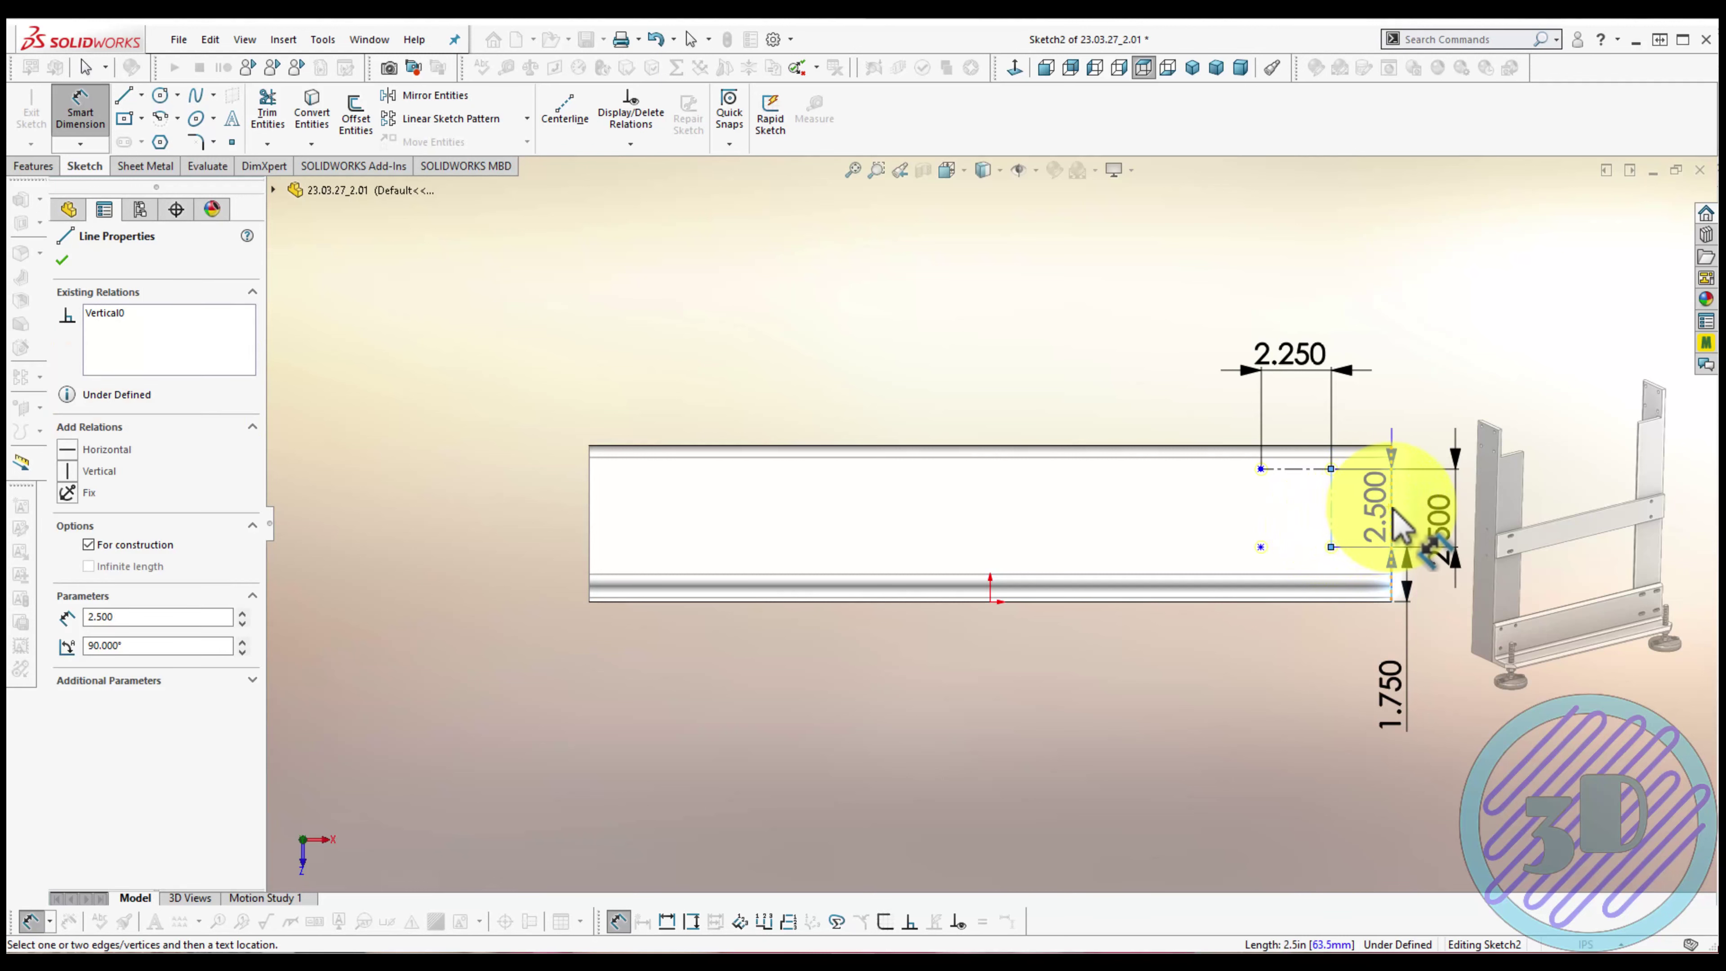
{"action": "left_click", "coordinate": [1390, 493]}
{"action": "left_click", "coordinate": [1464, 394]}
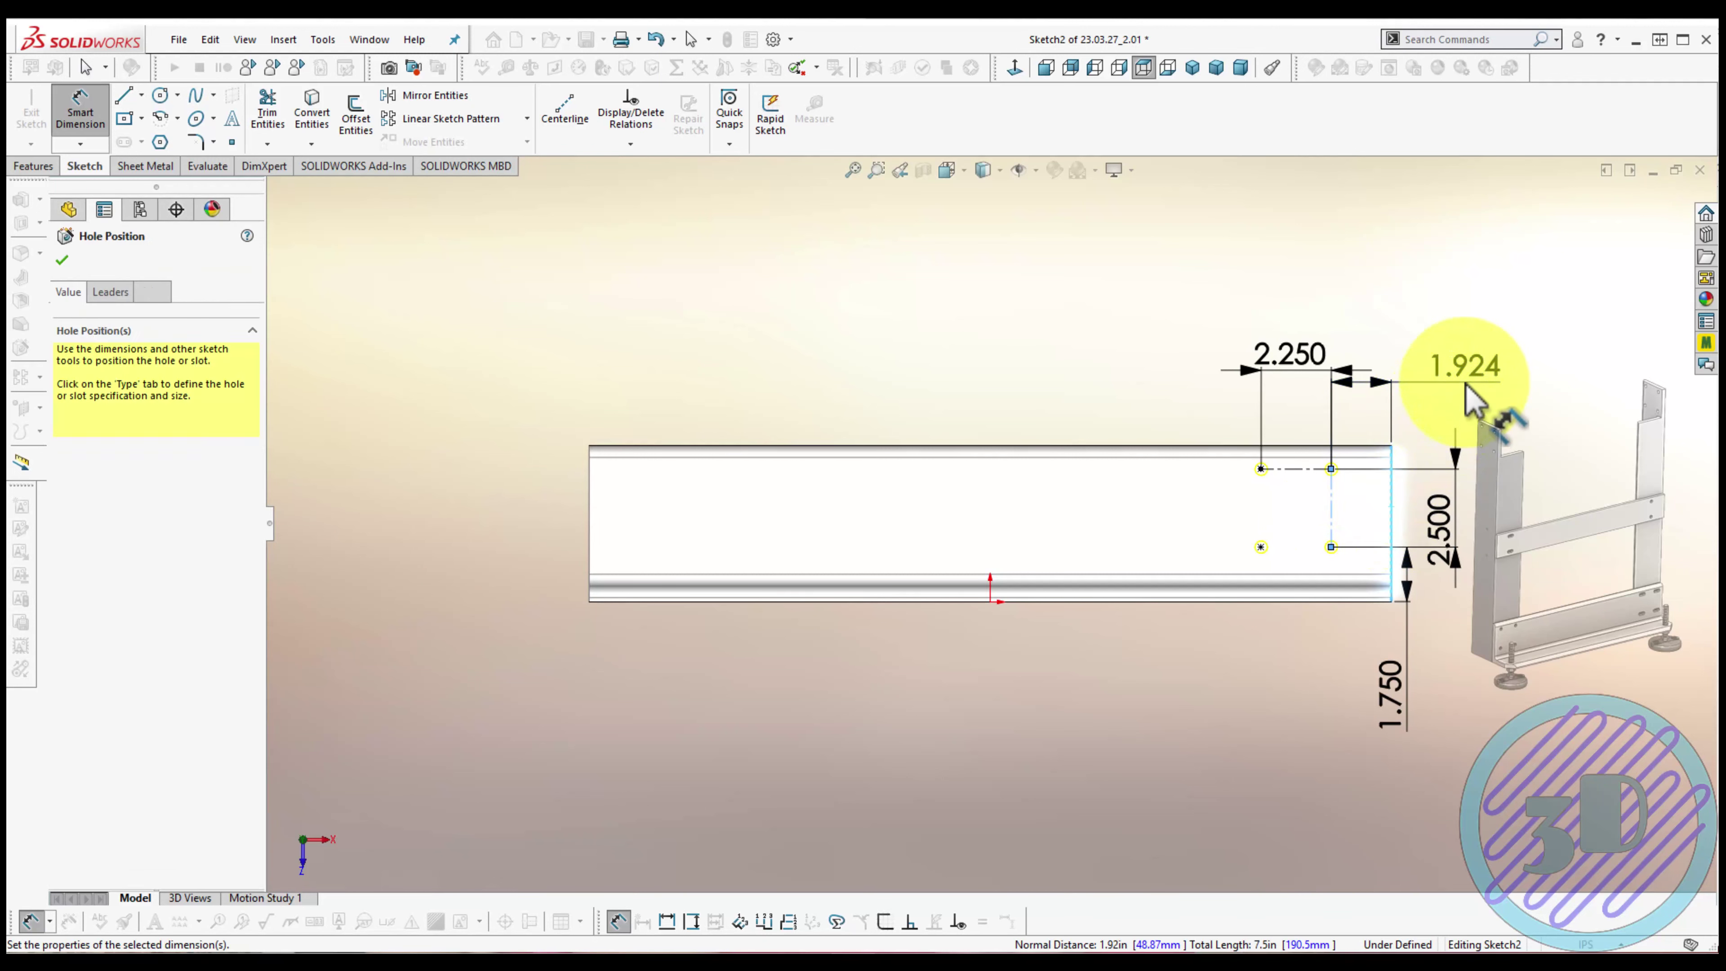
{"action": "double_click", "coordinate": [1465, 386]}
{"action": "type", "text": "0.875"}
{"action": "key", "text": "Return"}
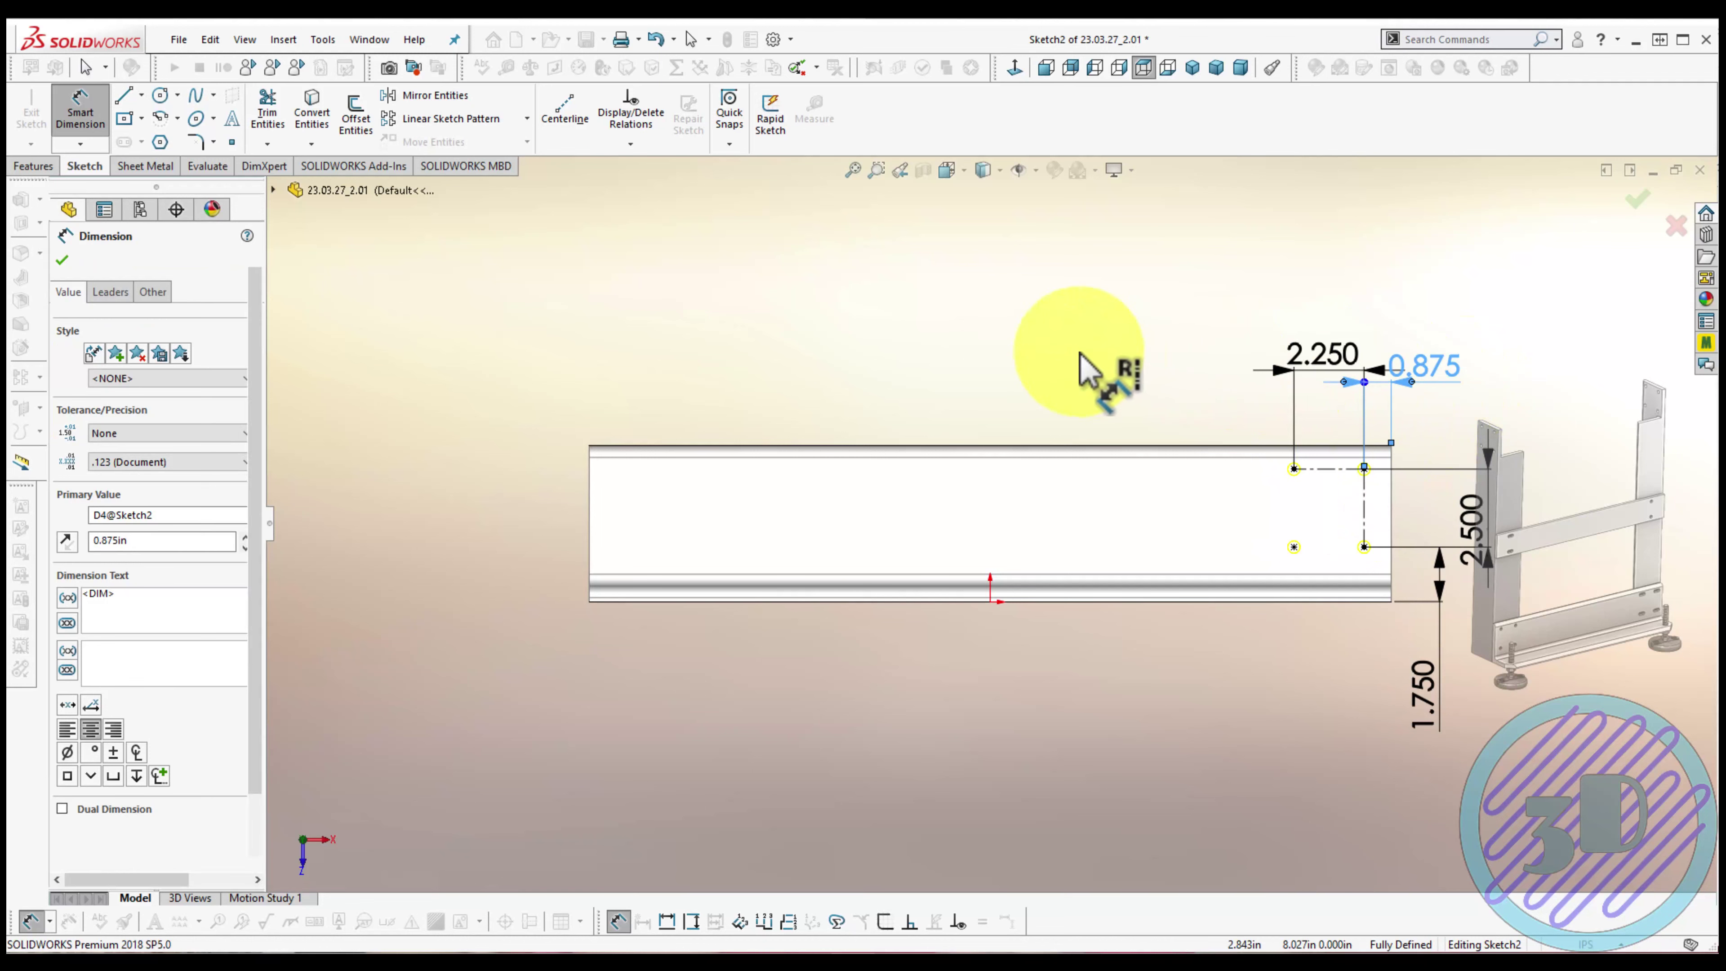
{"action": "left_click", "coordinate": [1087, 370]}
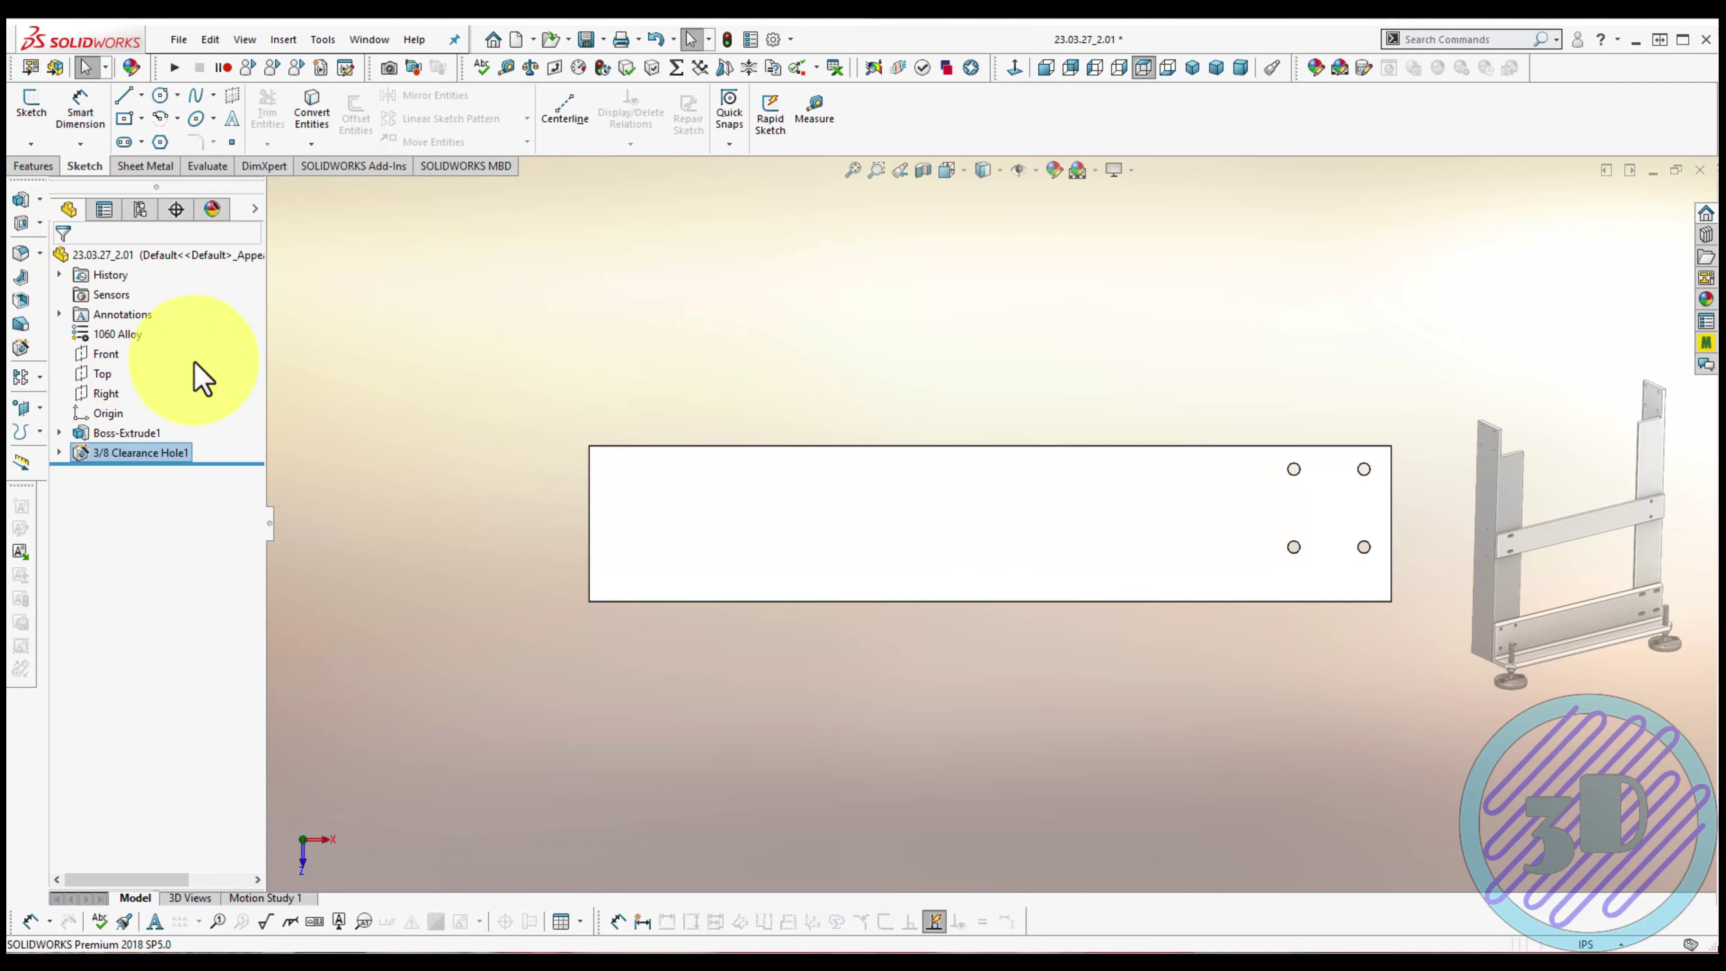
Start a sketch on the top face and draw a straight slot near the left end
{"action": "left_click", "coordinate": [654, 501]}
{"action": "left_click", "coordinate": [732, 450]}
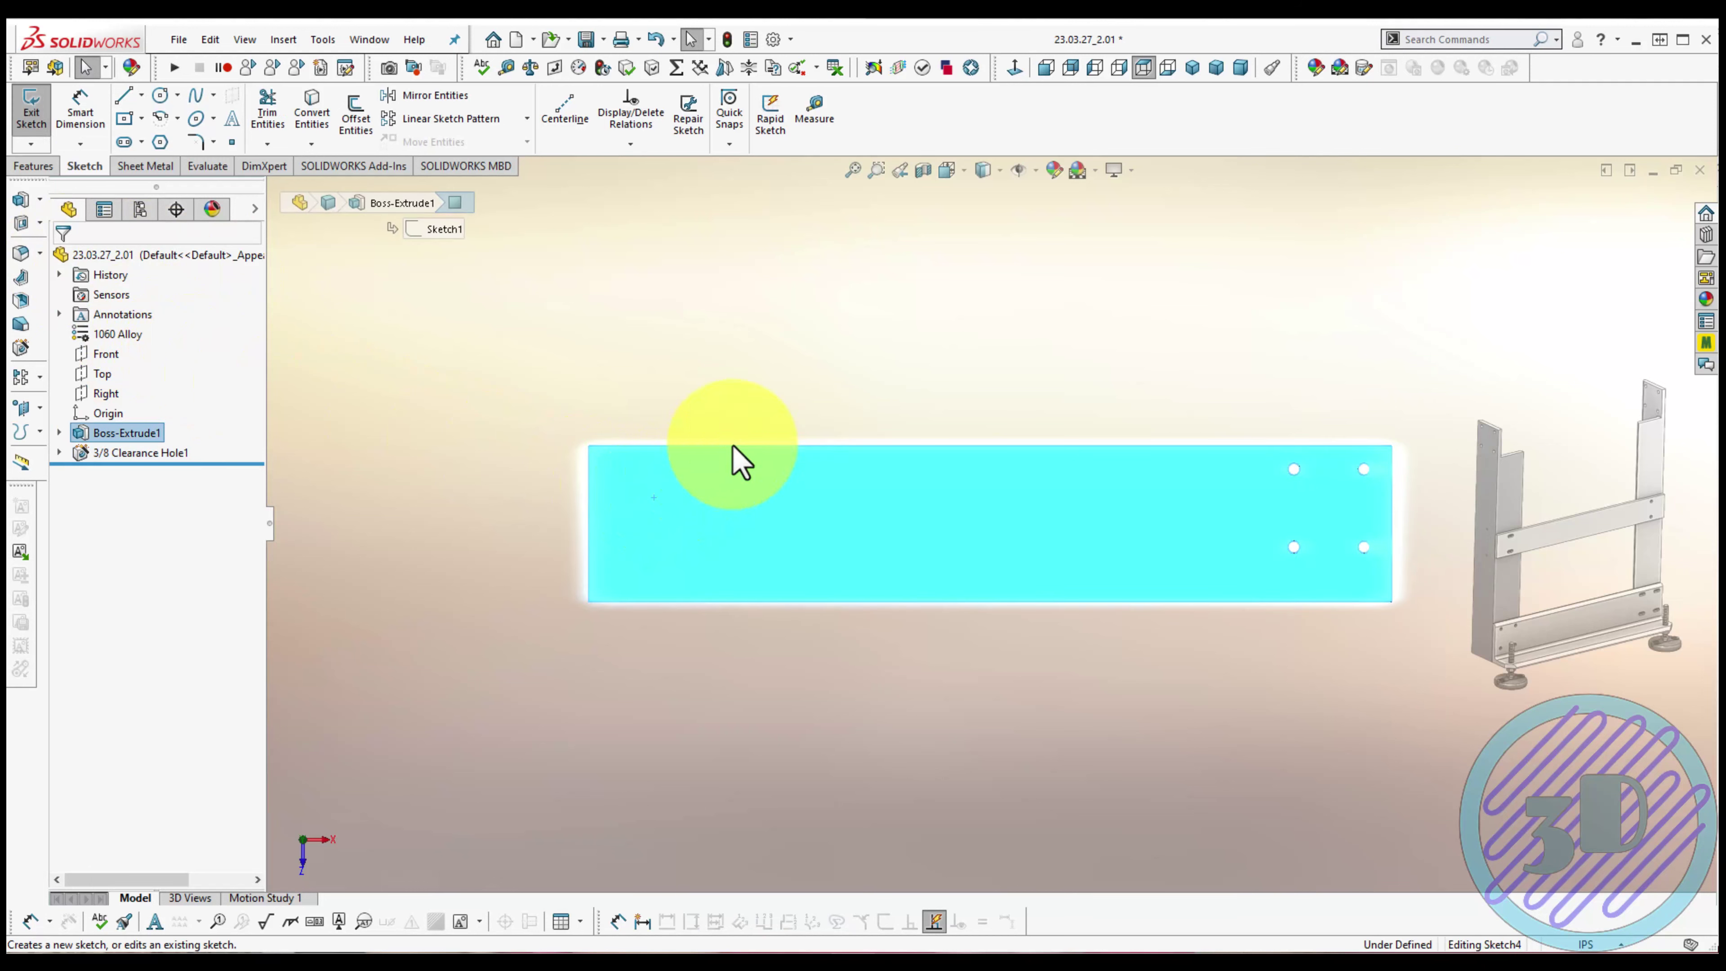
{"action": "right_click_drag", "start_coordinate": [543, 485], "coordinate": [647, 463]}
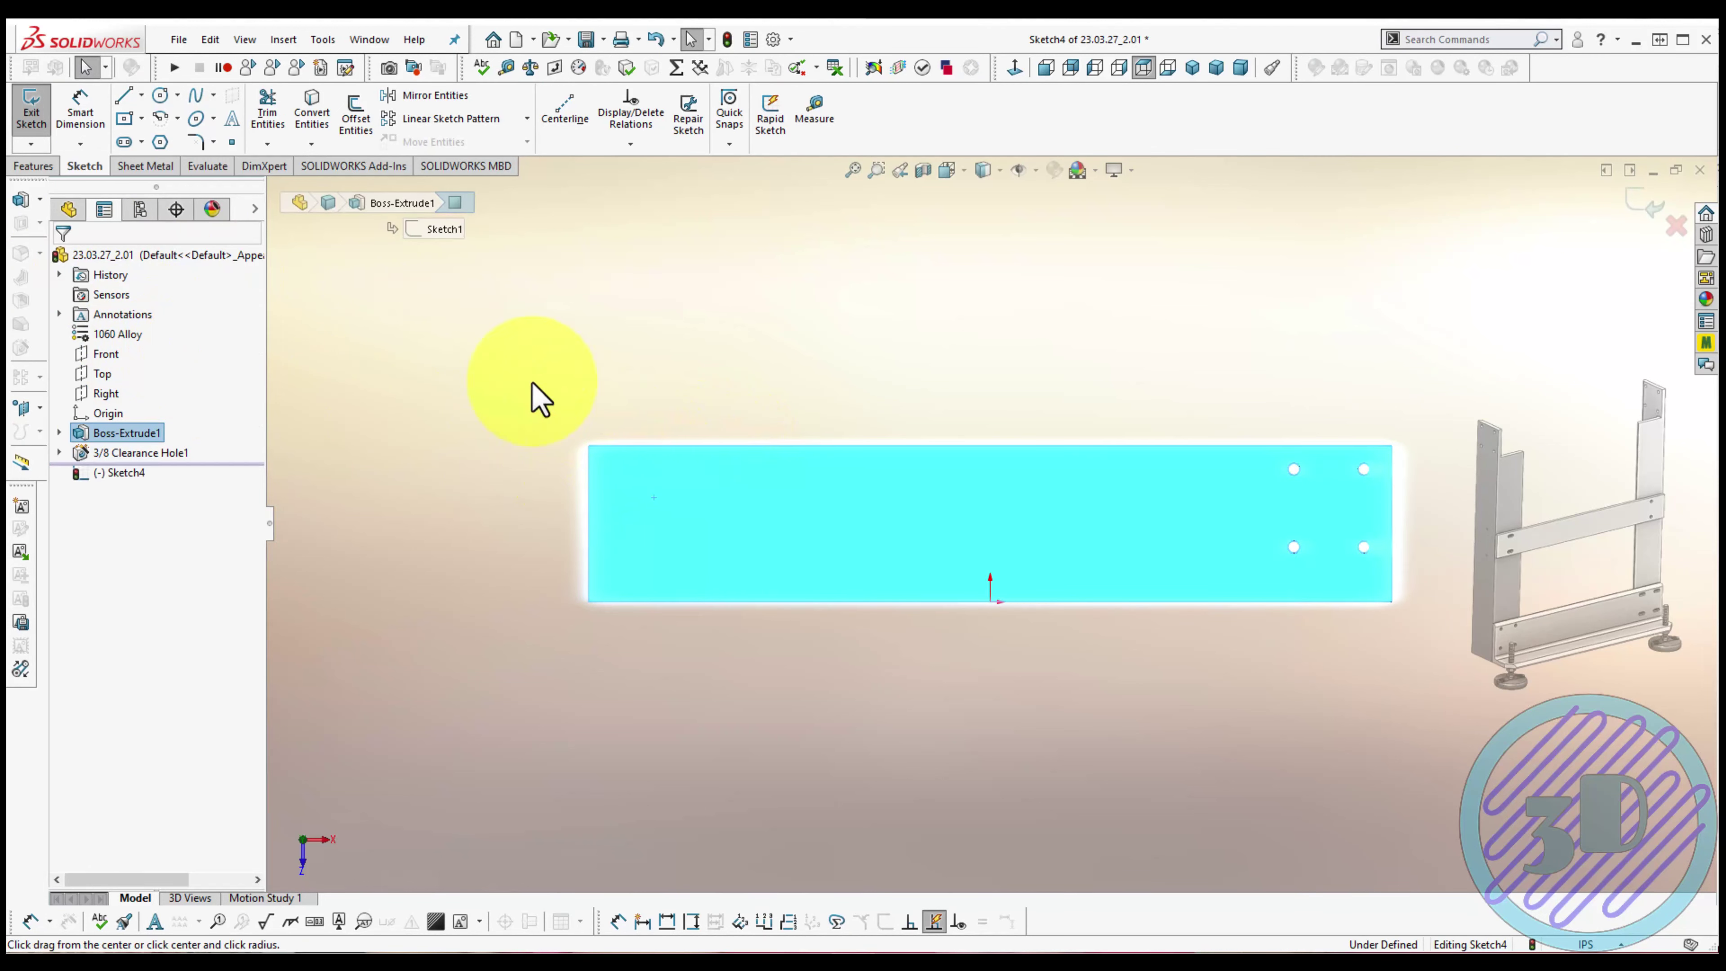
{"action": "left_click", "coordinate": [122, 142]}
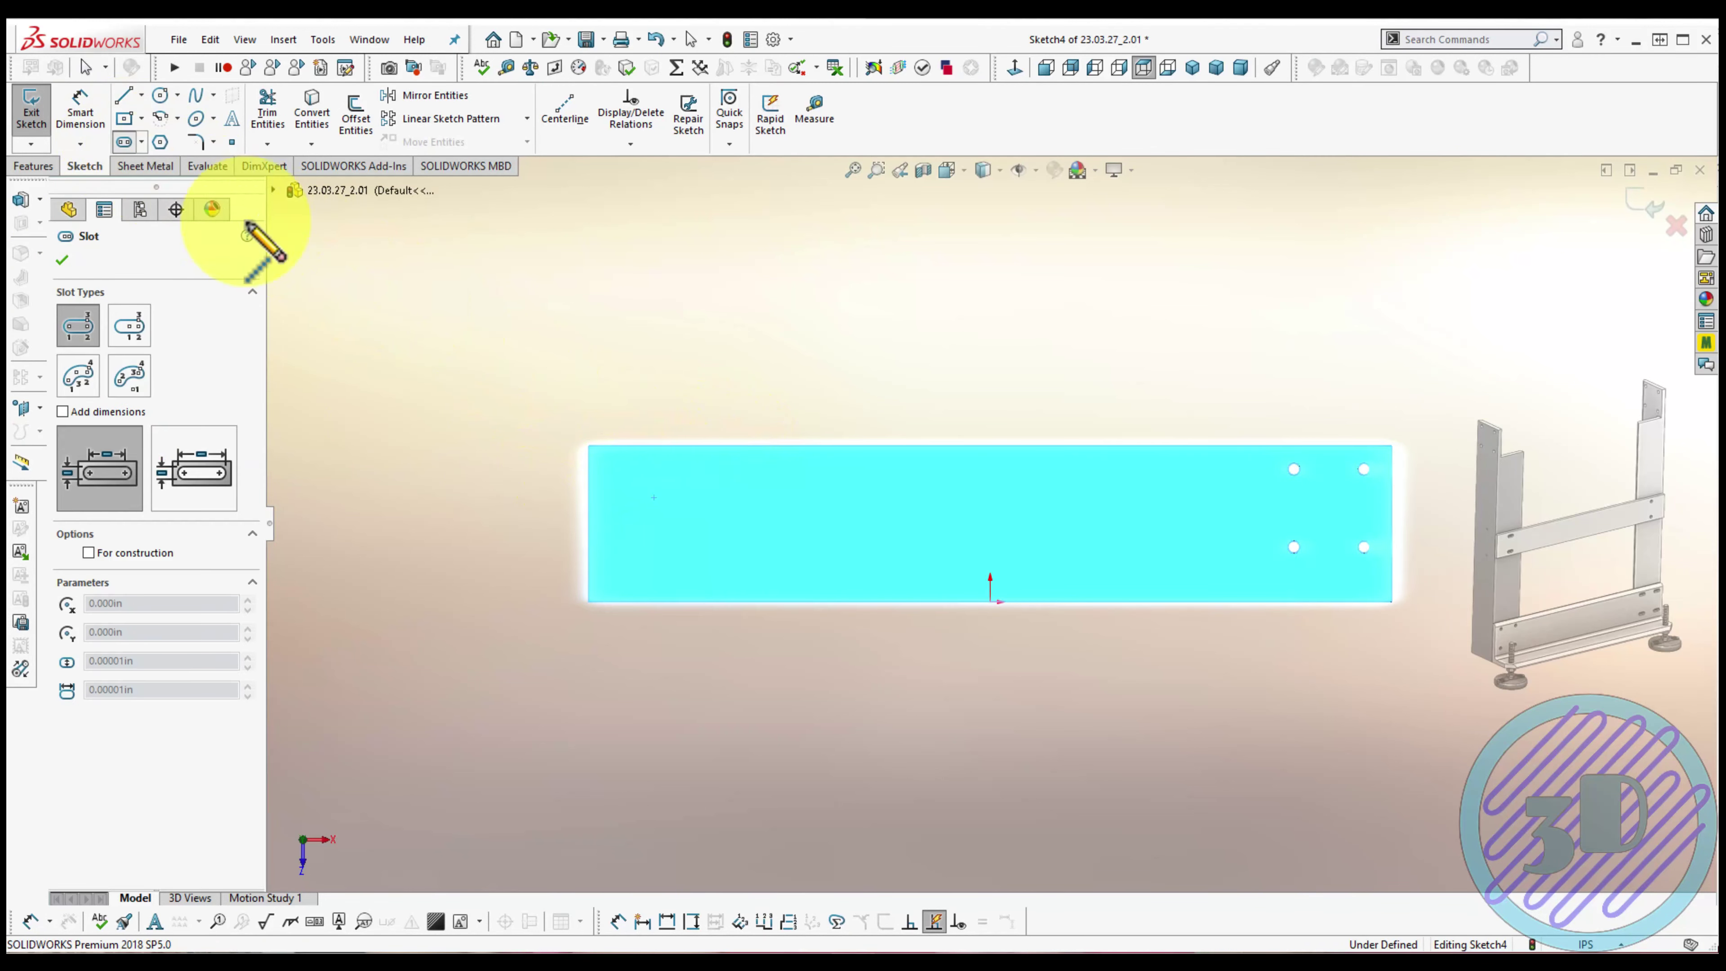
{"action": "left_click", "coordinate": [622, 476]}
{"action": "left_click", "coordinate": [664, 472]}
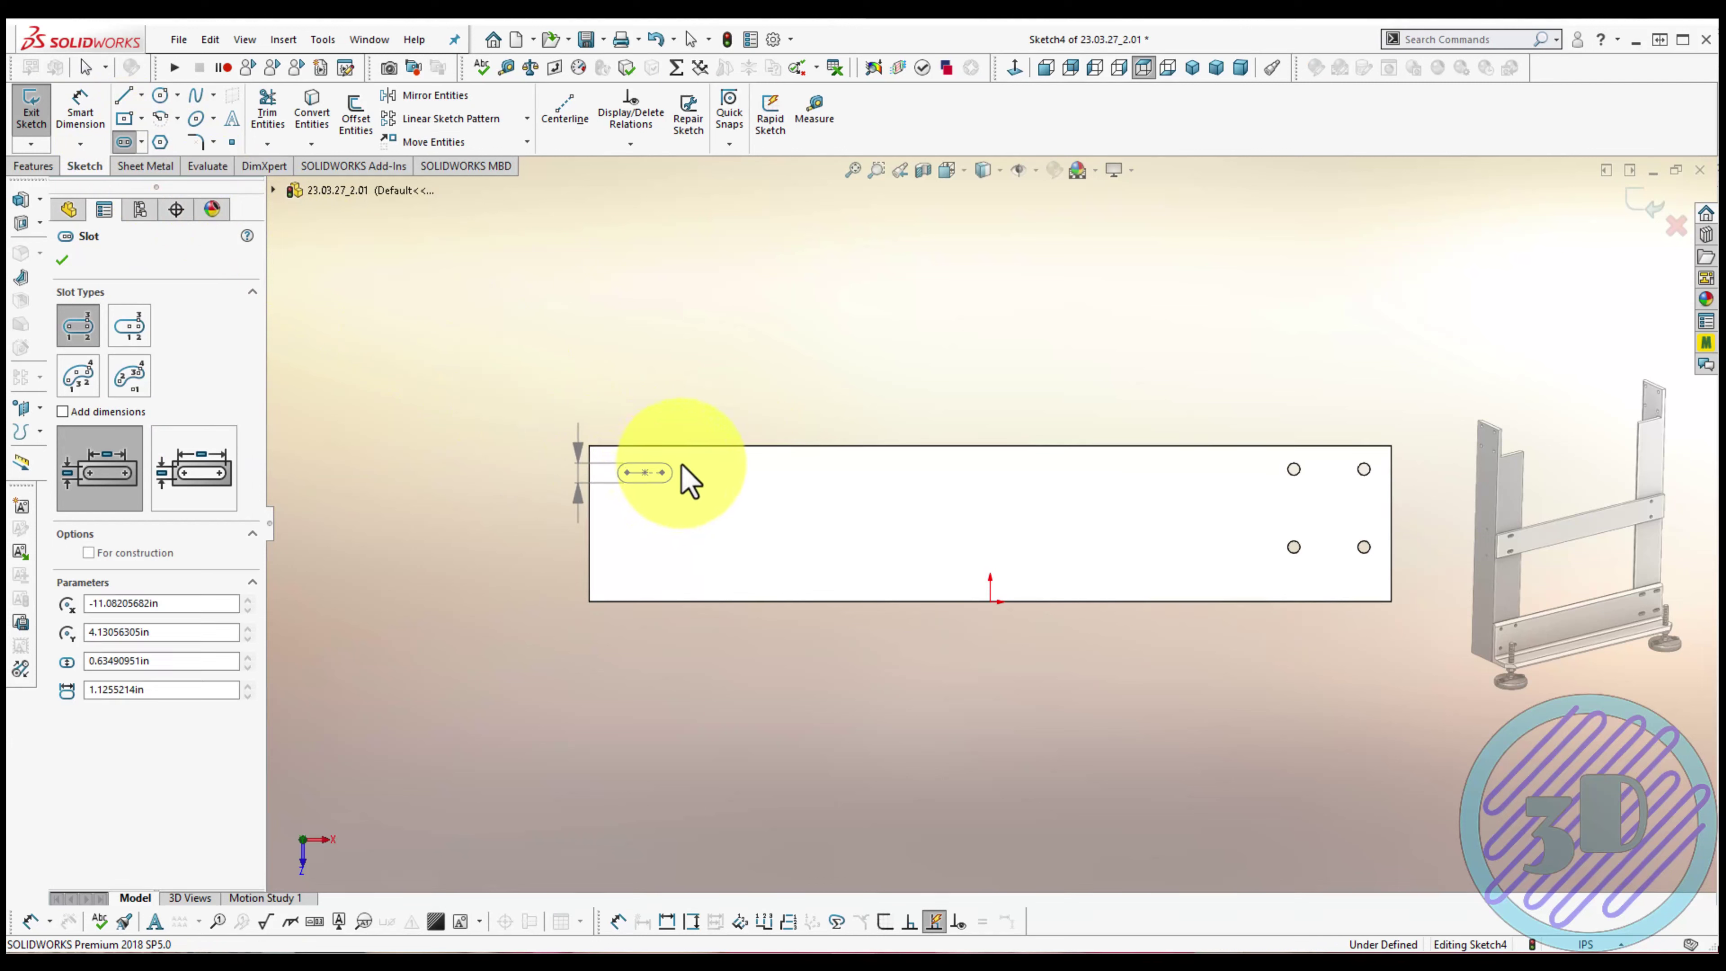
{"action": "key", "text": "Escape"}
Copy the slot to make four slots and give them an Equal relation
{"action": "scroll", "coordinate": [704, 493], "scroll_direction": "down", "scroll_amount": 3}
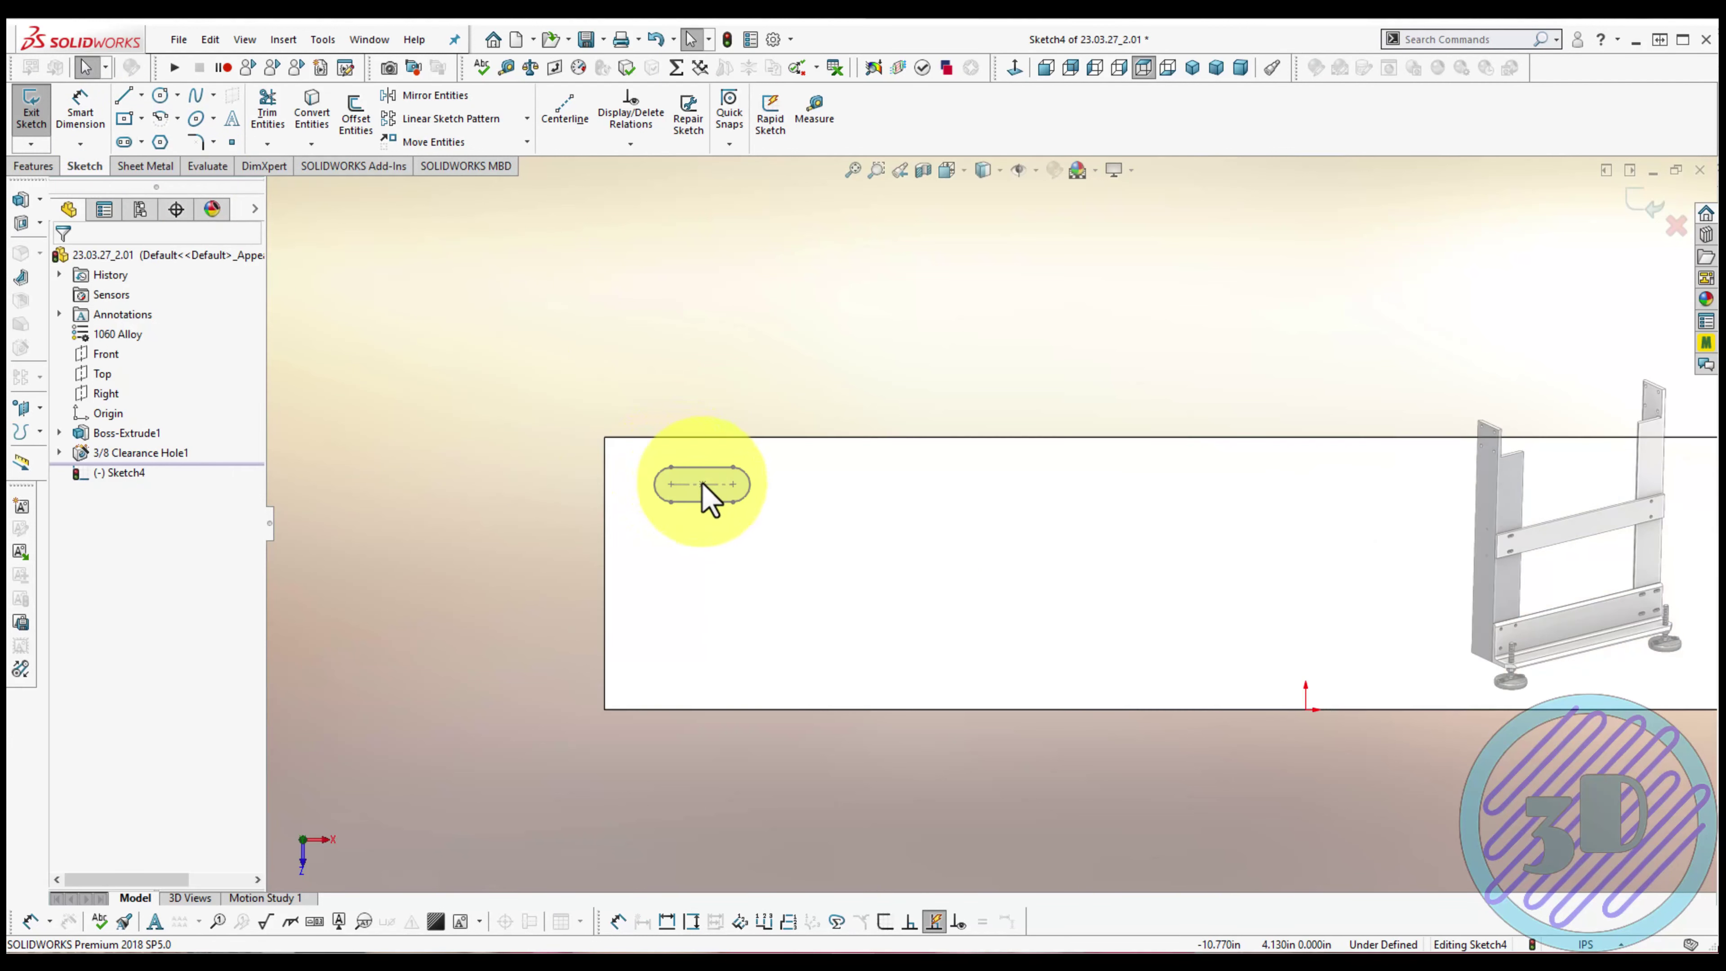
{"action": "left_click", "coordinate": [702, 483]}
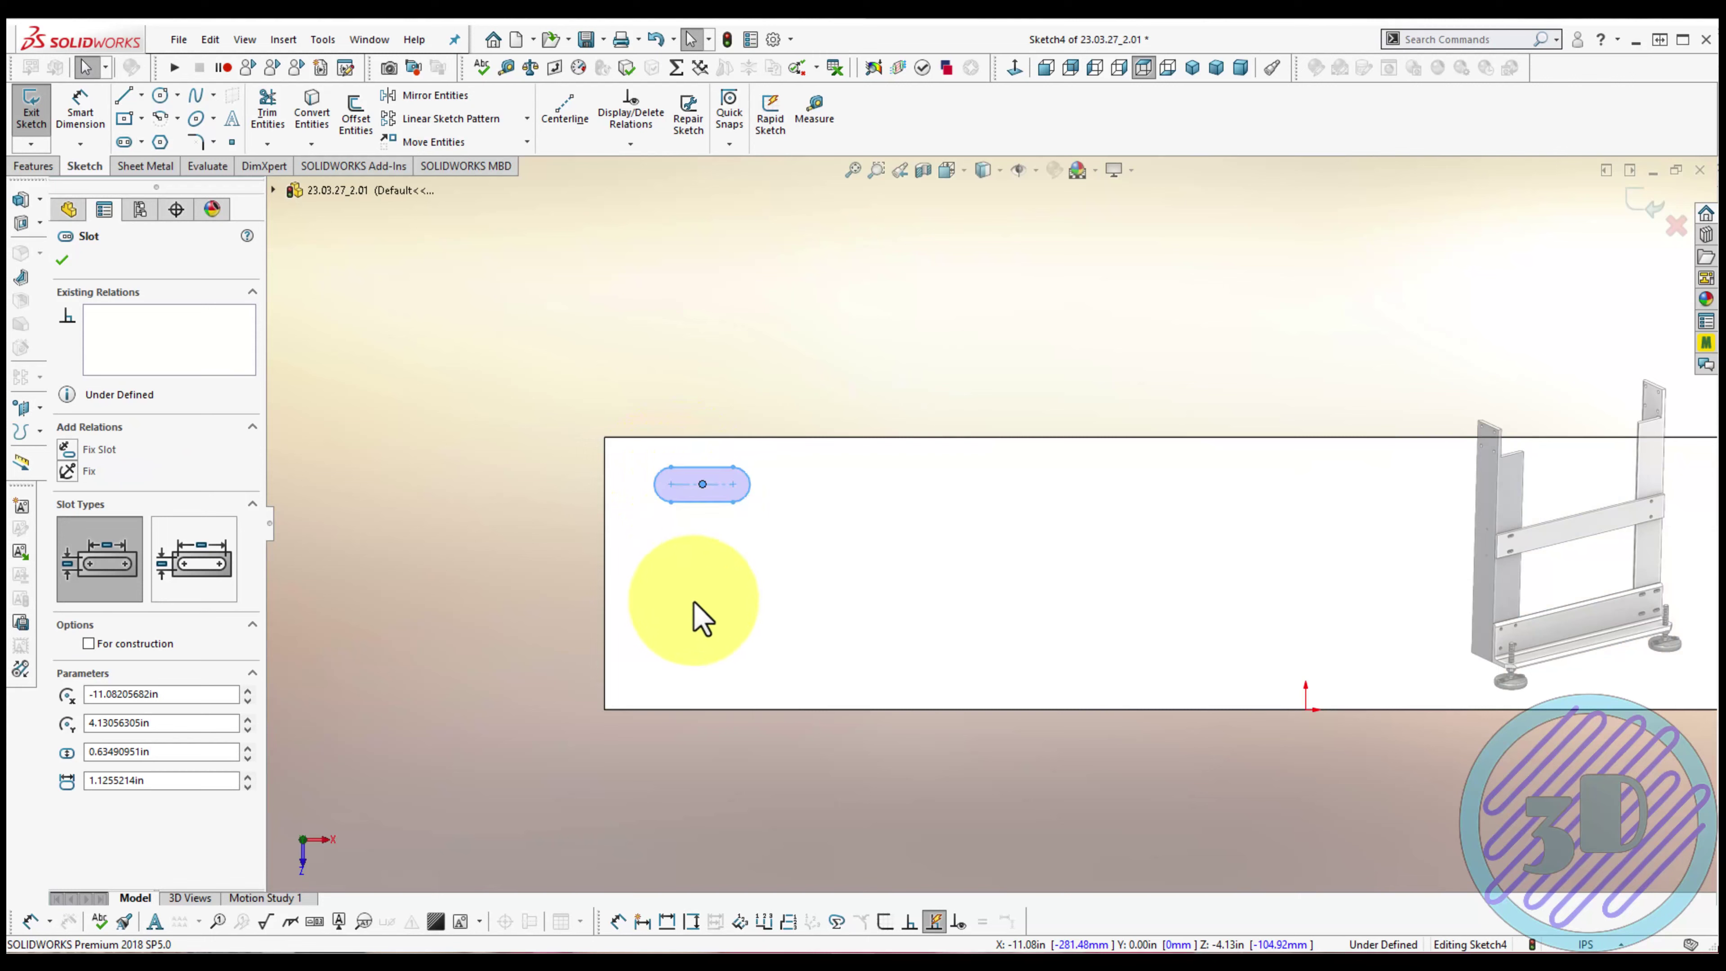
{"action": "key", "text": "Escape"}
{"action": "key", "text": "ctrl+v"}
{"action": "key", "text": "ctrl+v"}
{"action": "left_click", "coordinate": [869, 497]}
{"action": "key", "text": "ctrl+v"}
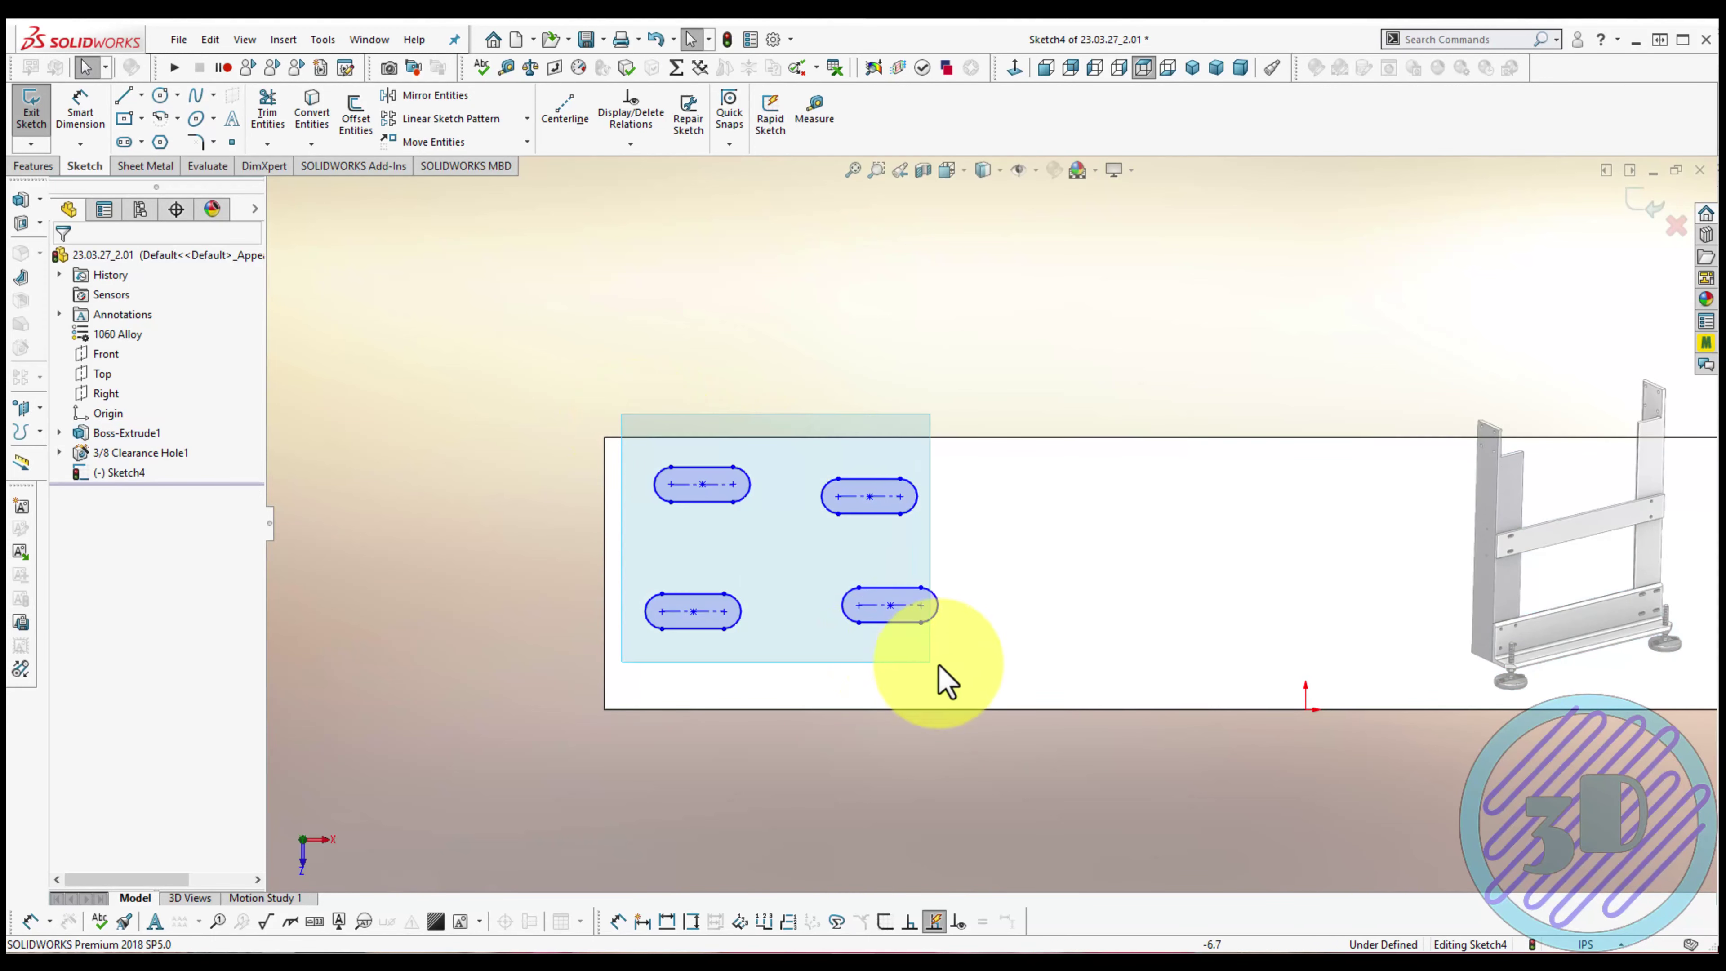
{"action": "left_click_drag", "start_coordinate": [616, 416], "coordinate": [978, 677]}
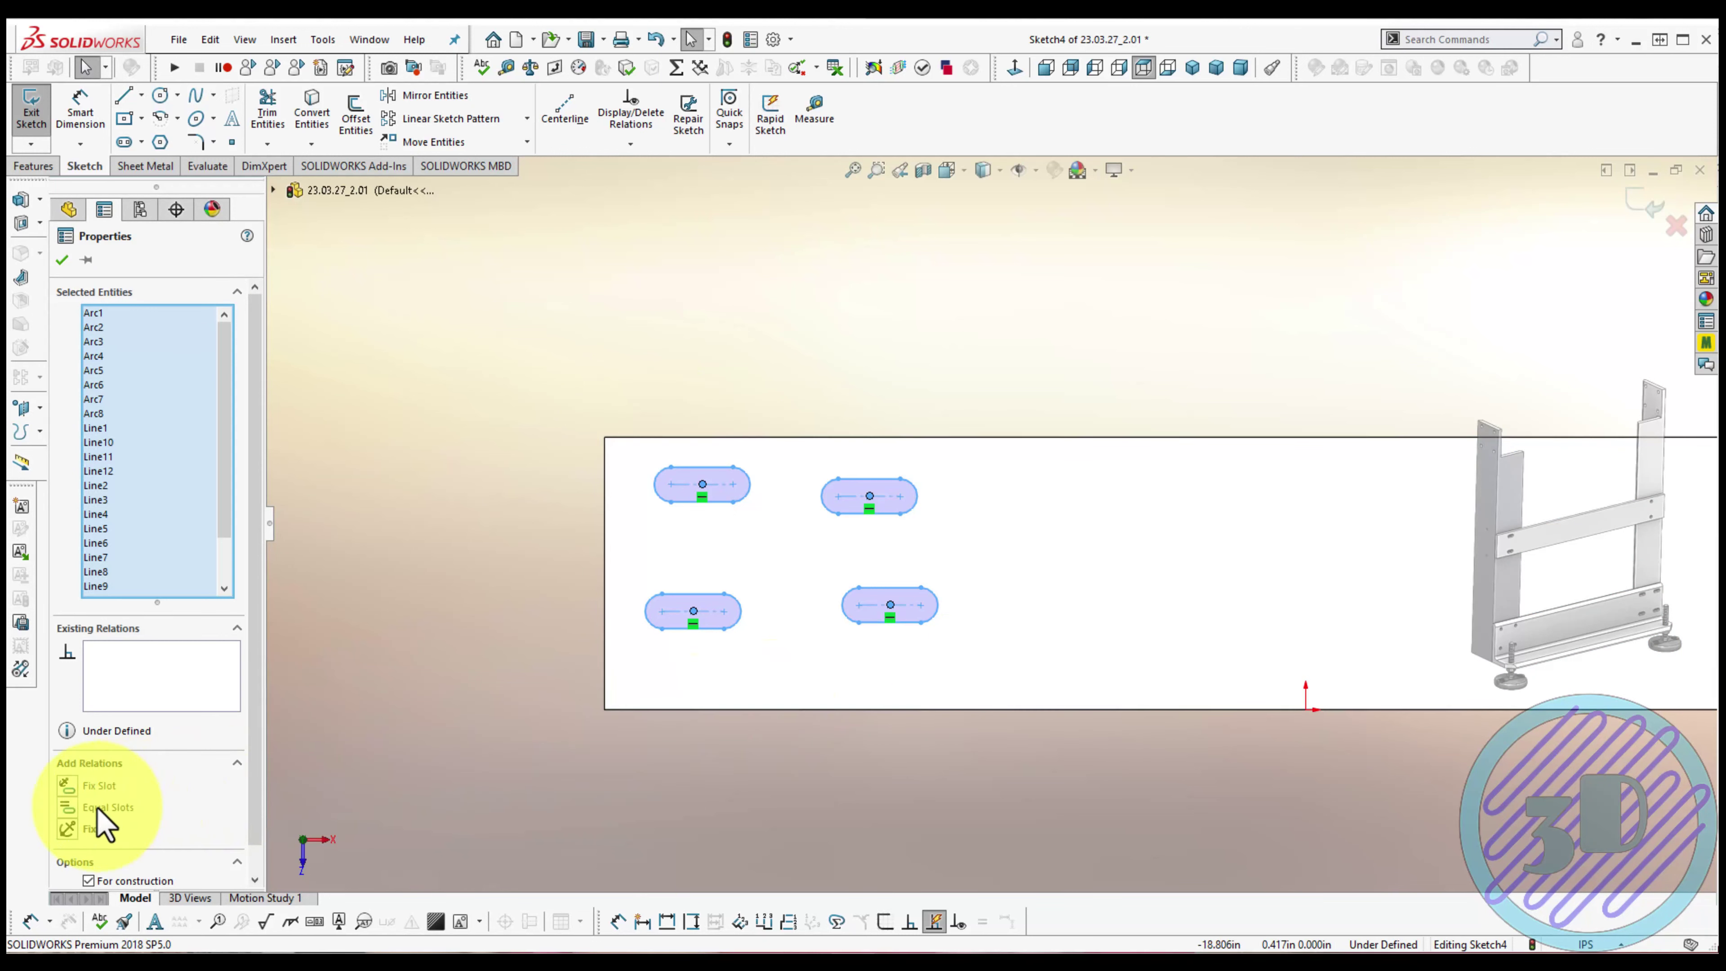
{"action": "left_click", "coordinate": [424, 635]}
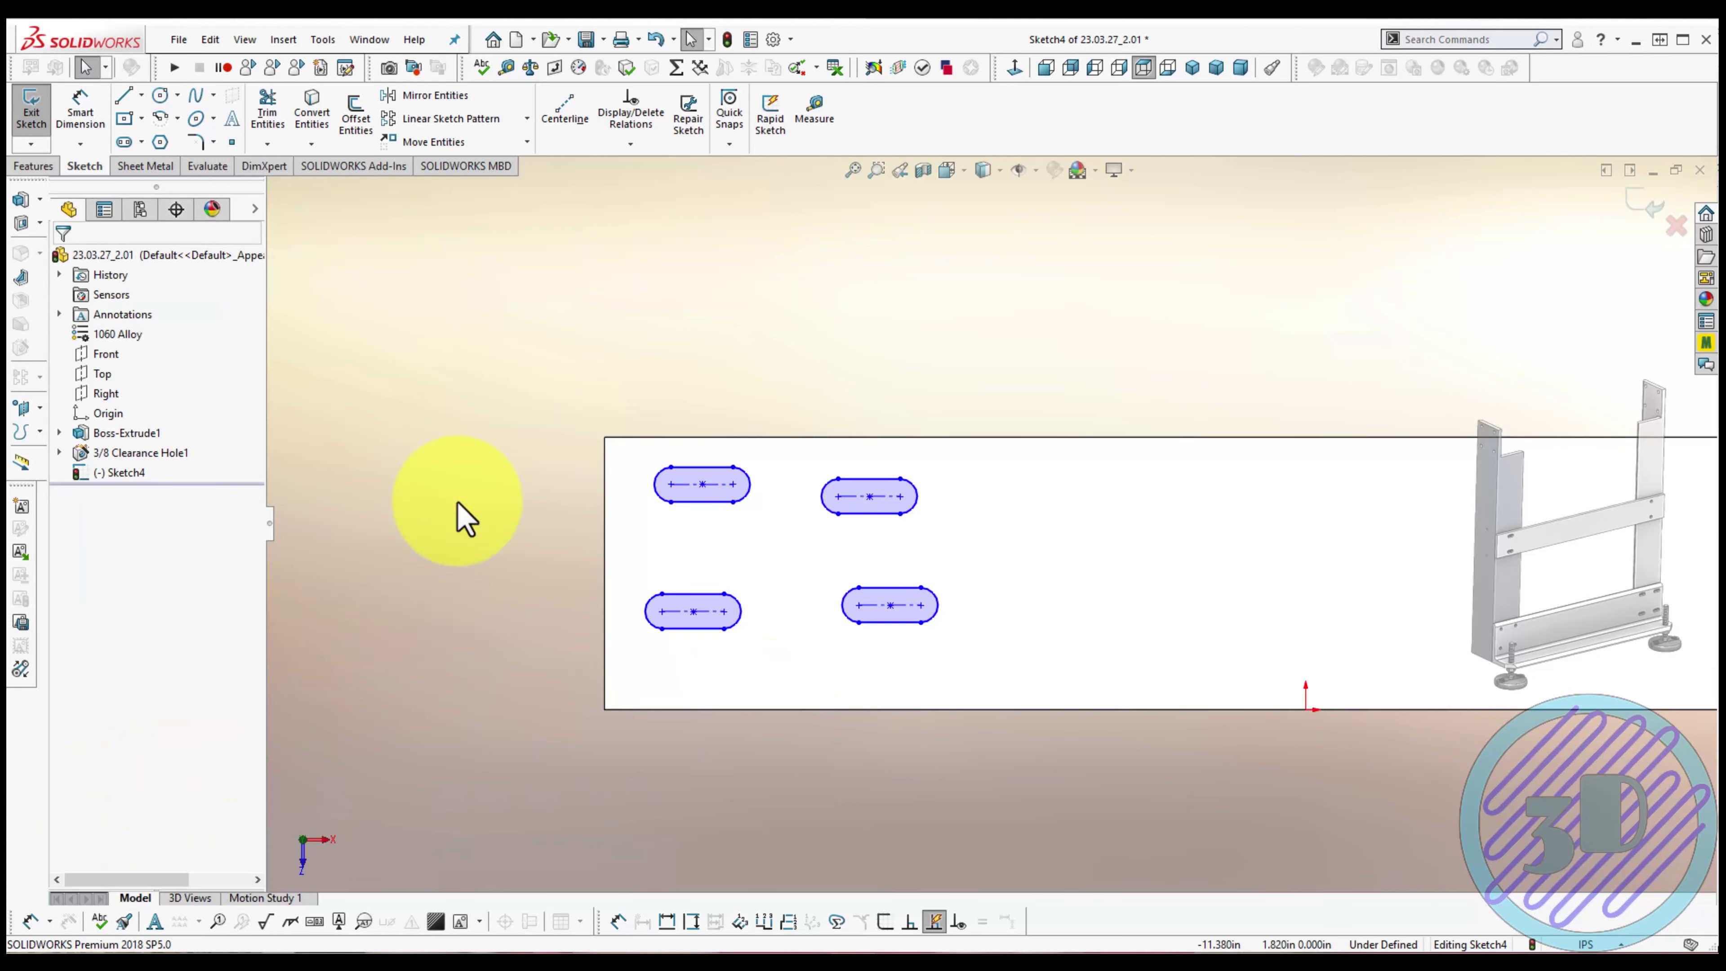
Draw a closed centerline loop through the four slot centres
{"action": "left_click", "coordinate": [566, 124]}
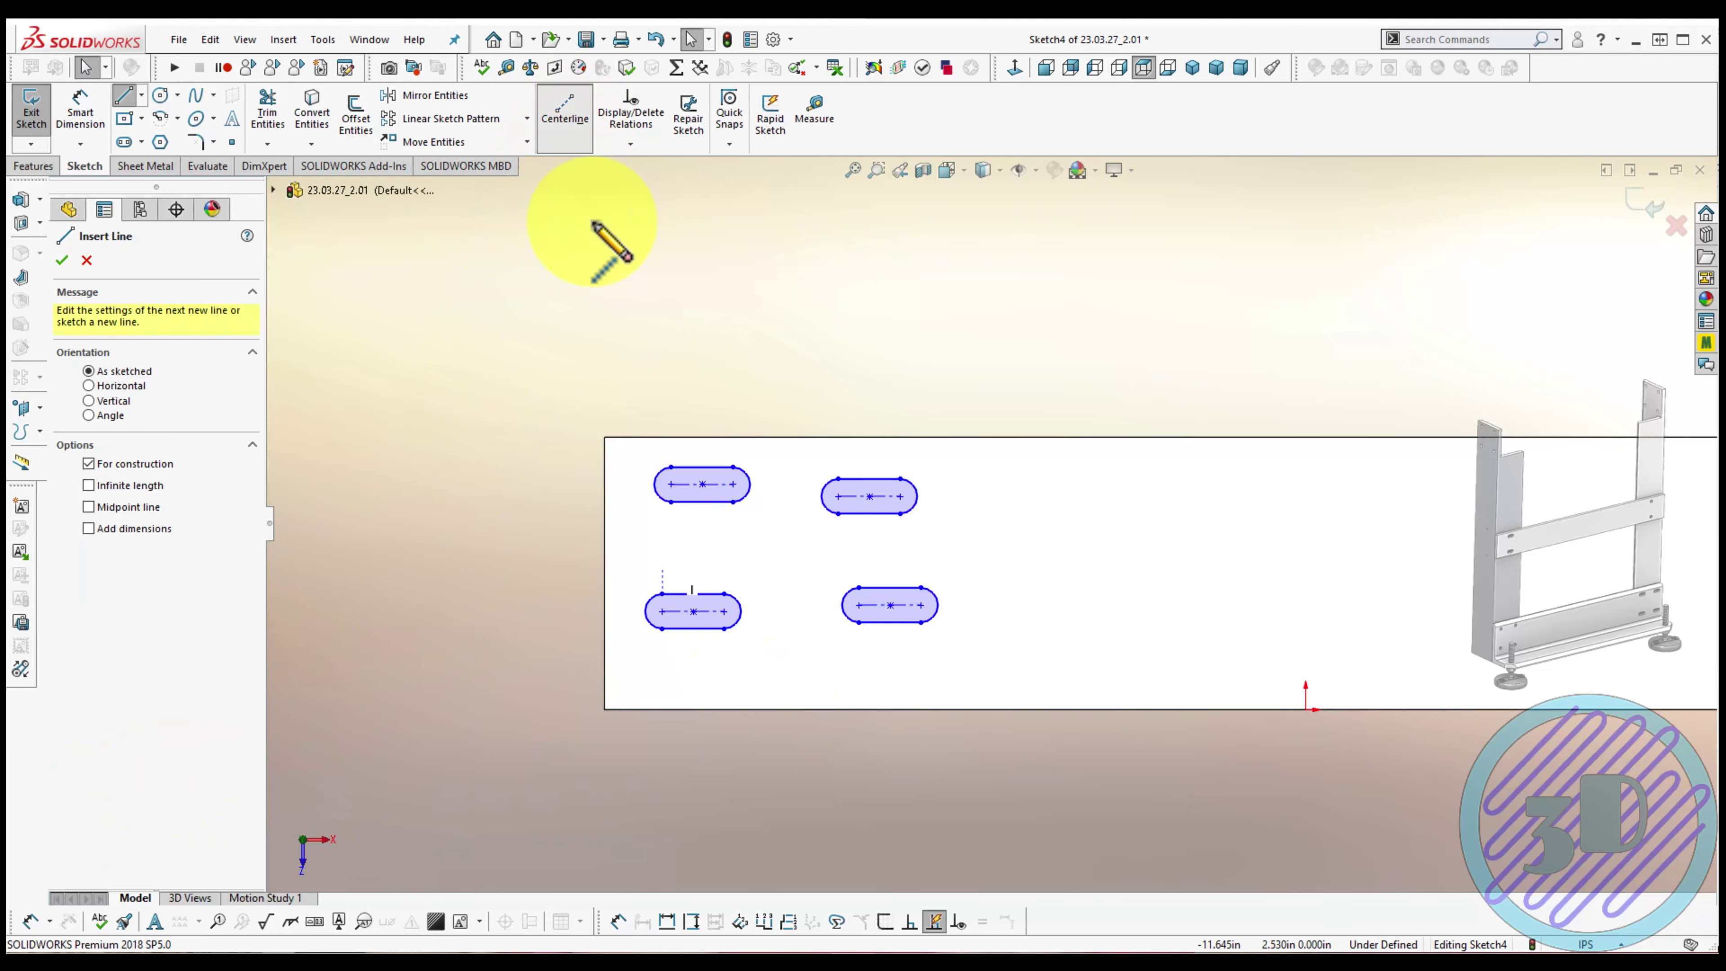
{"action": "left_click", "coordinate": [693, 611]}
{"action": "left_click", "coordinate": [702, 484]}
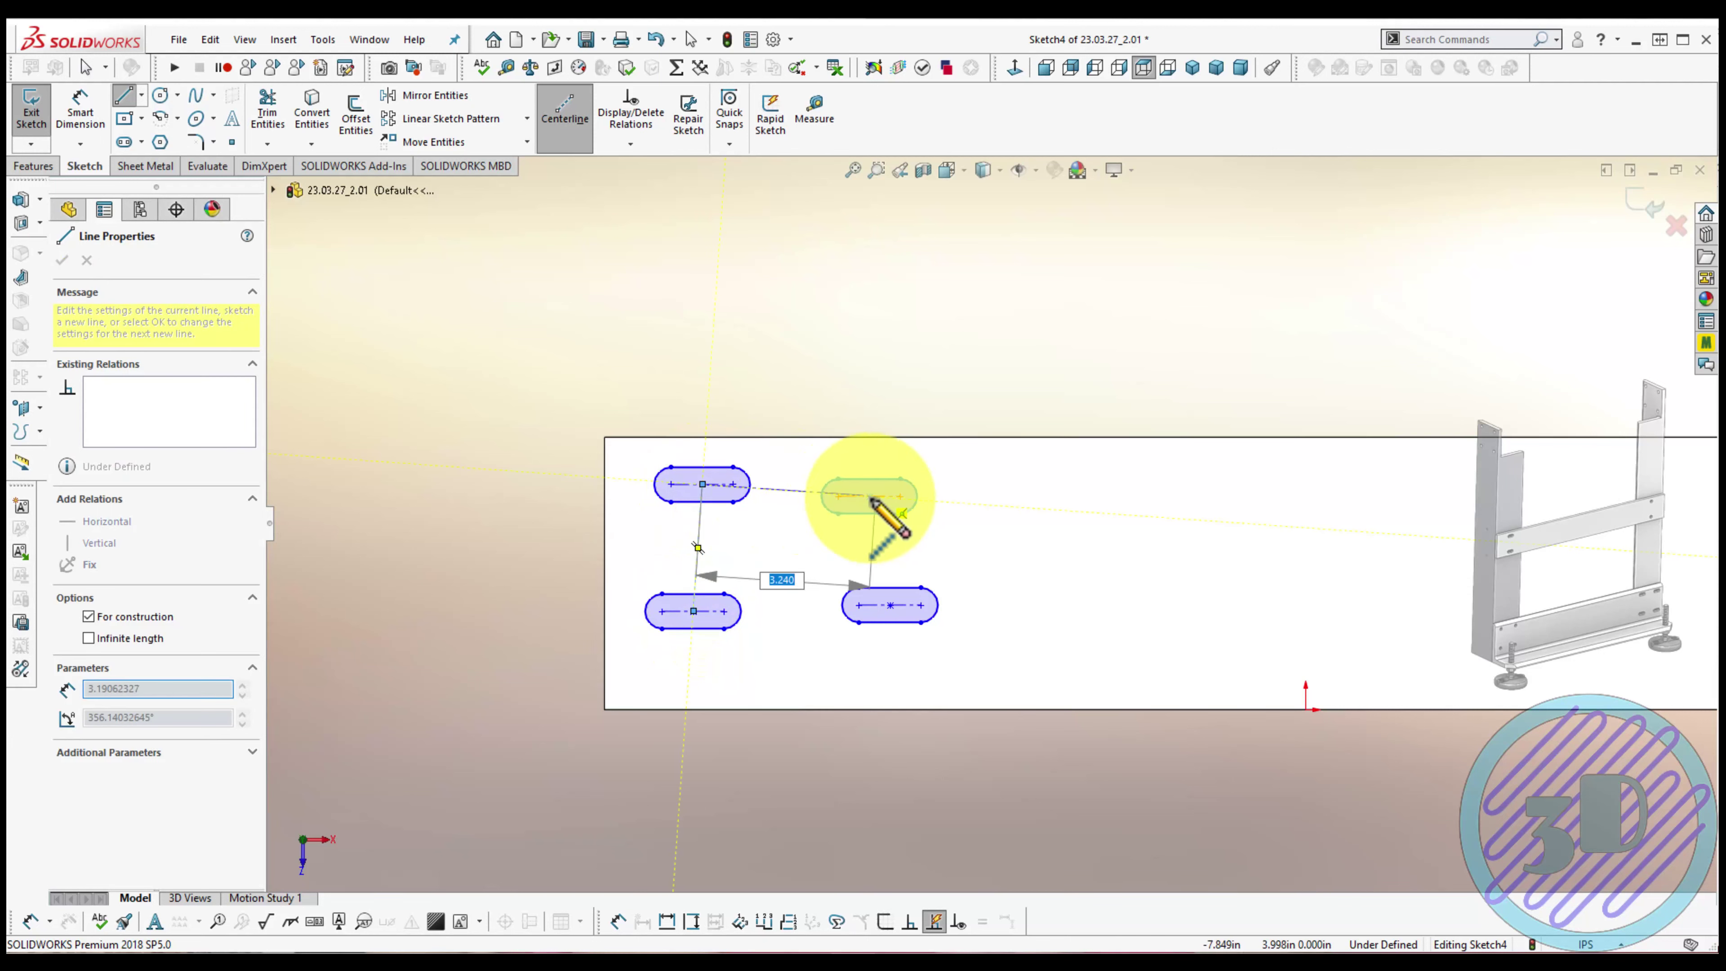
{"action": "left_click", "coordinate": [869, 496]}
{"action": "left_click", "coordinate": [889, 605]}
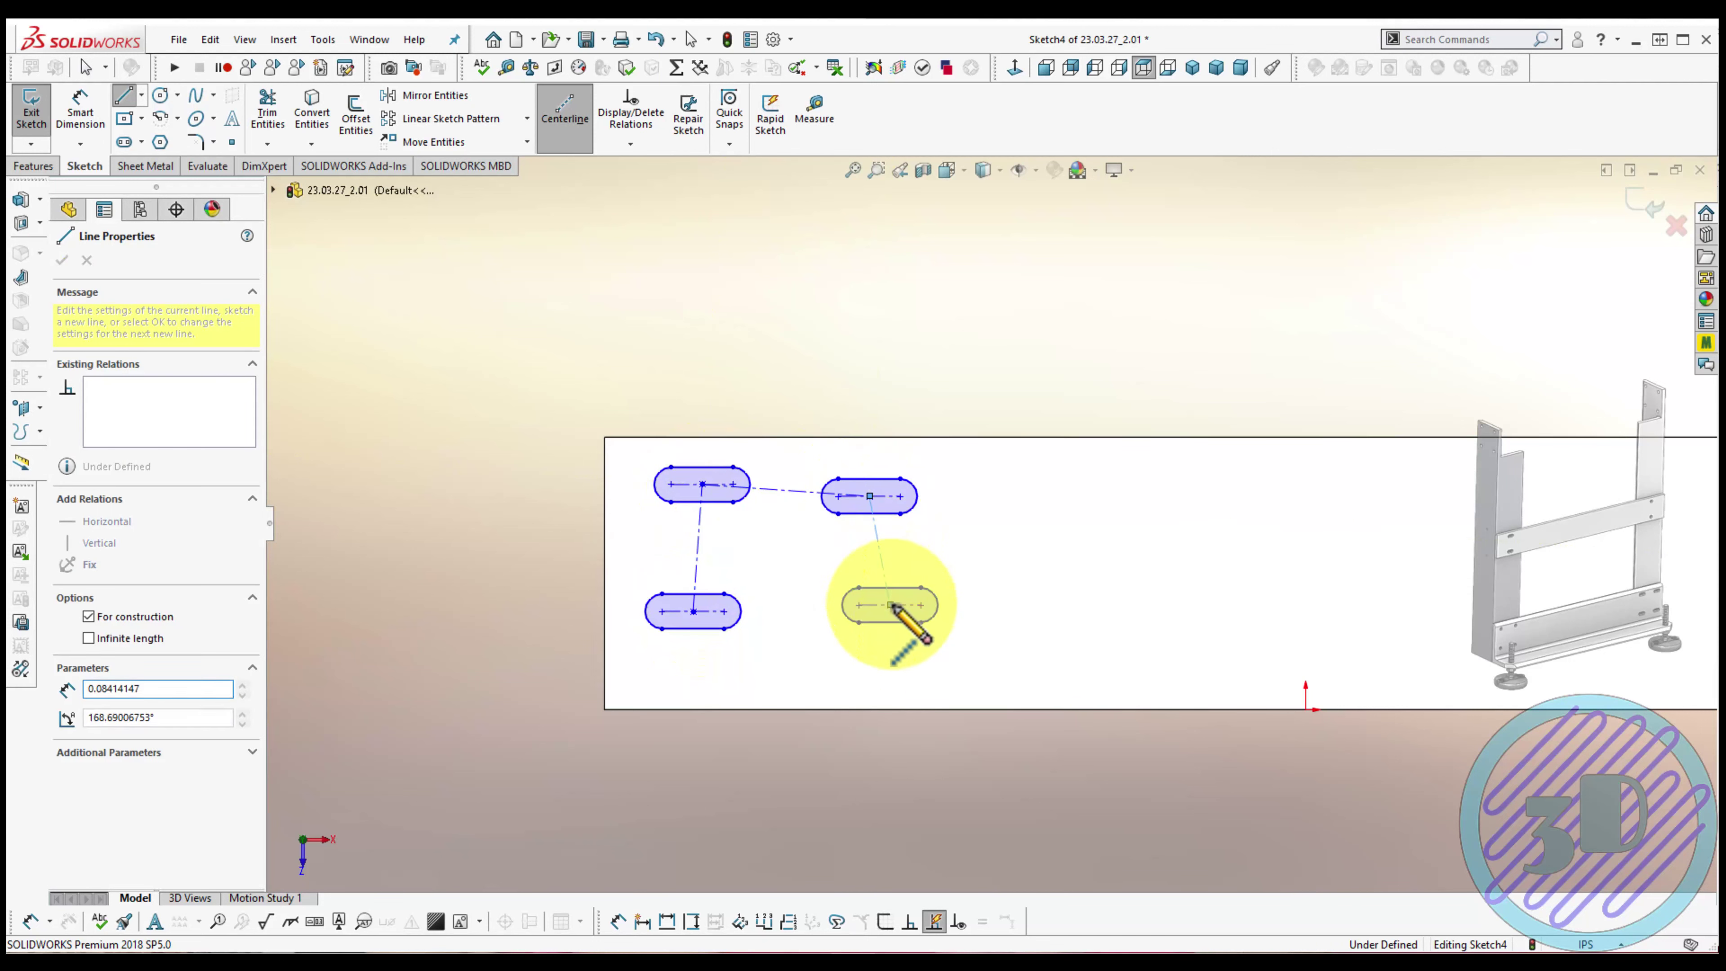
{"action": "left_click", "coordinate": [693, 612]}
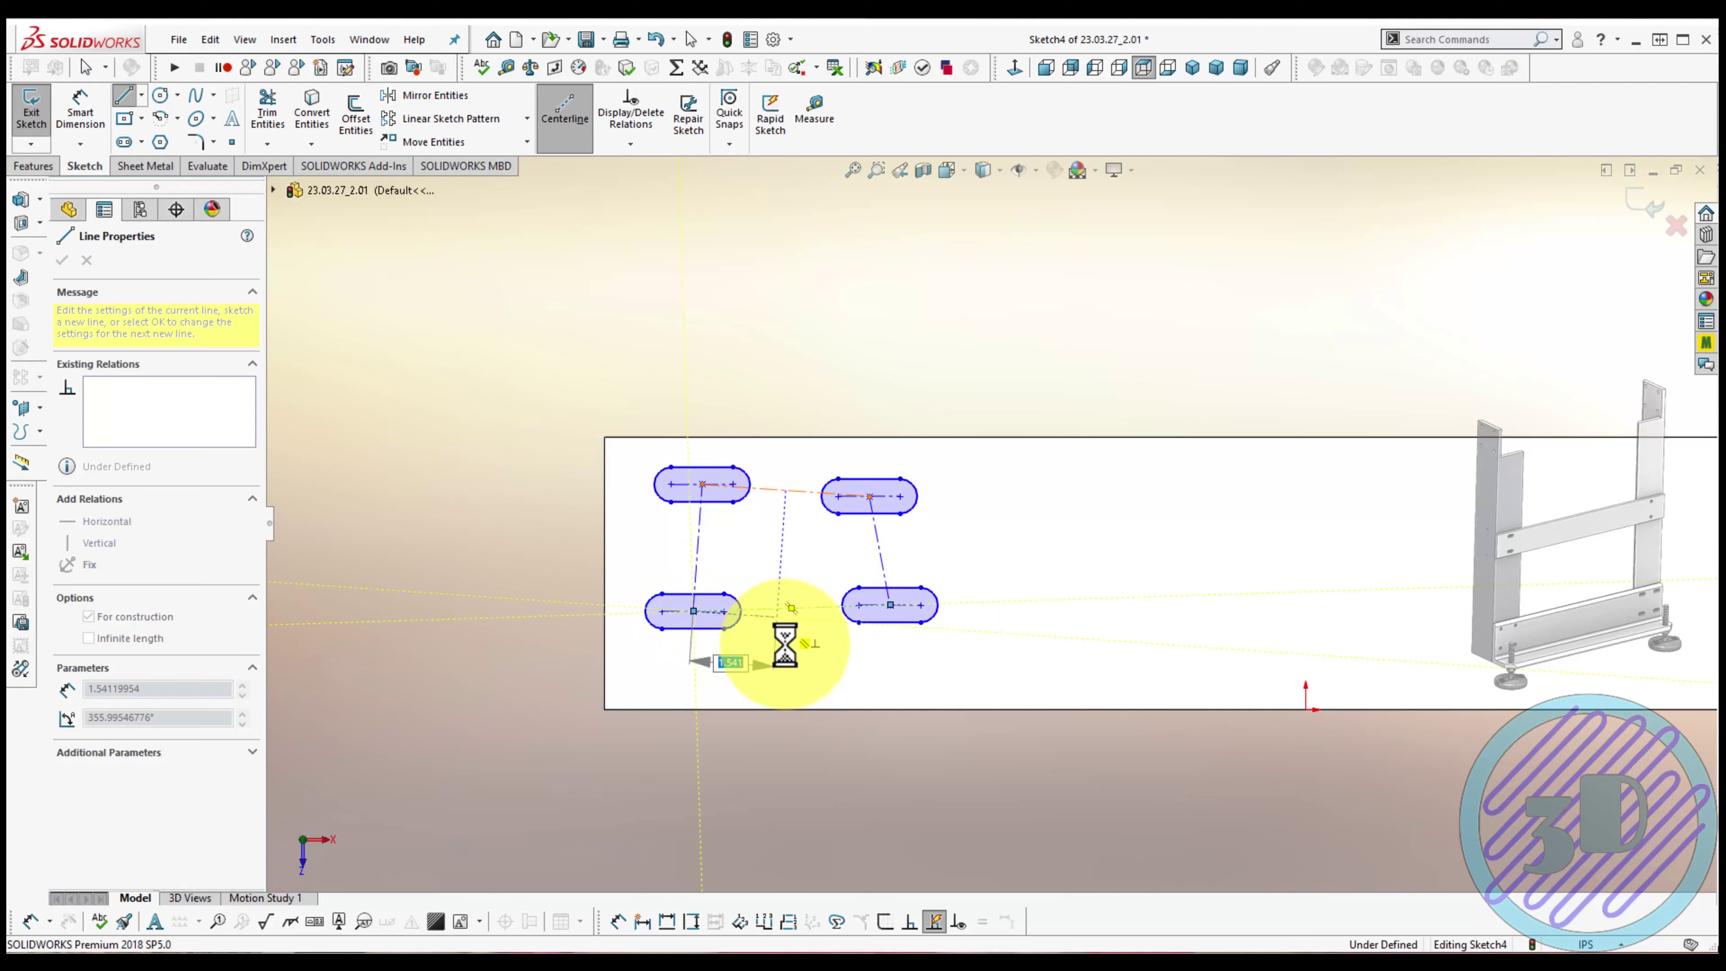
{"action": "key", "text": "Escape"}
Make the top and bottom lines horizontal/equal and the side lines vertical/equal
{"action": "left_click", "coordinate": [788, 607]}
{"action": "left_click", "coordinate": [789, 491], "text": "ctrl"}
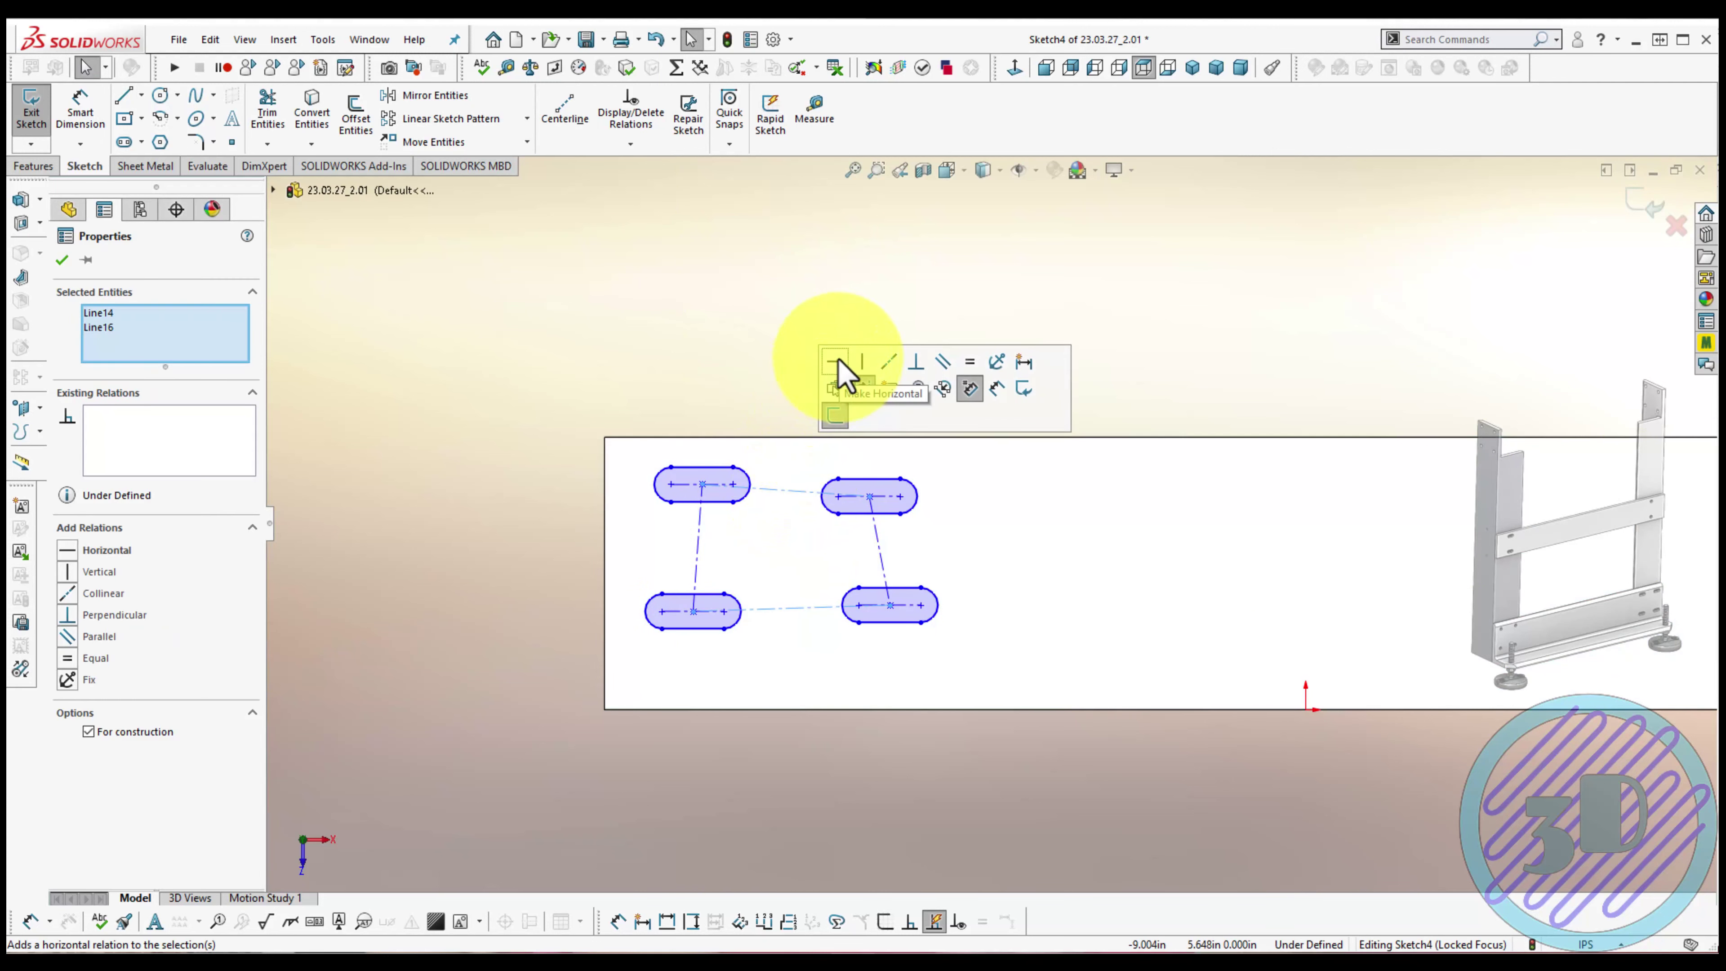
{"action": "left_click", "coordinate": [969, 361]}
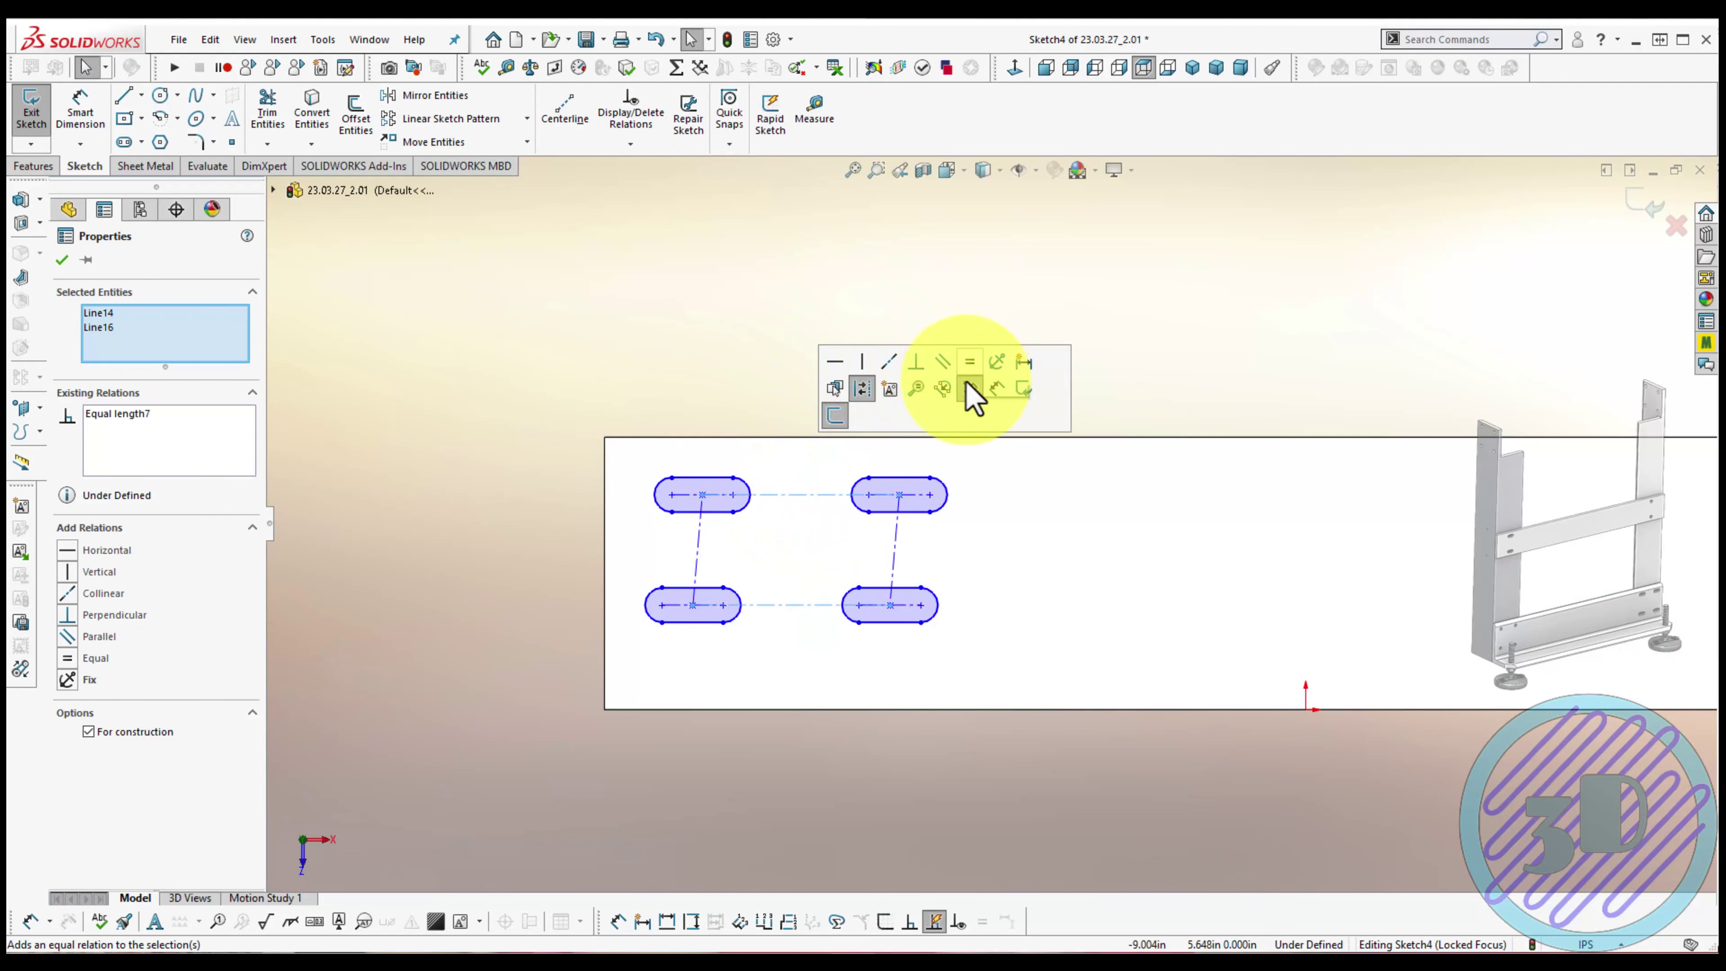
{"action": "left_click", "coordinate": [895, 554]}
{"action": "left_click", "coordinate": [695, 552], "text": "ctrl"}
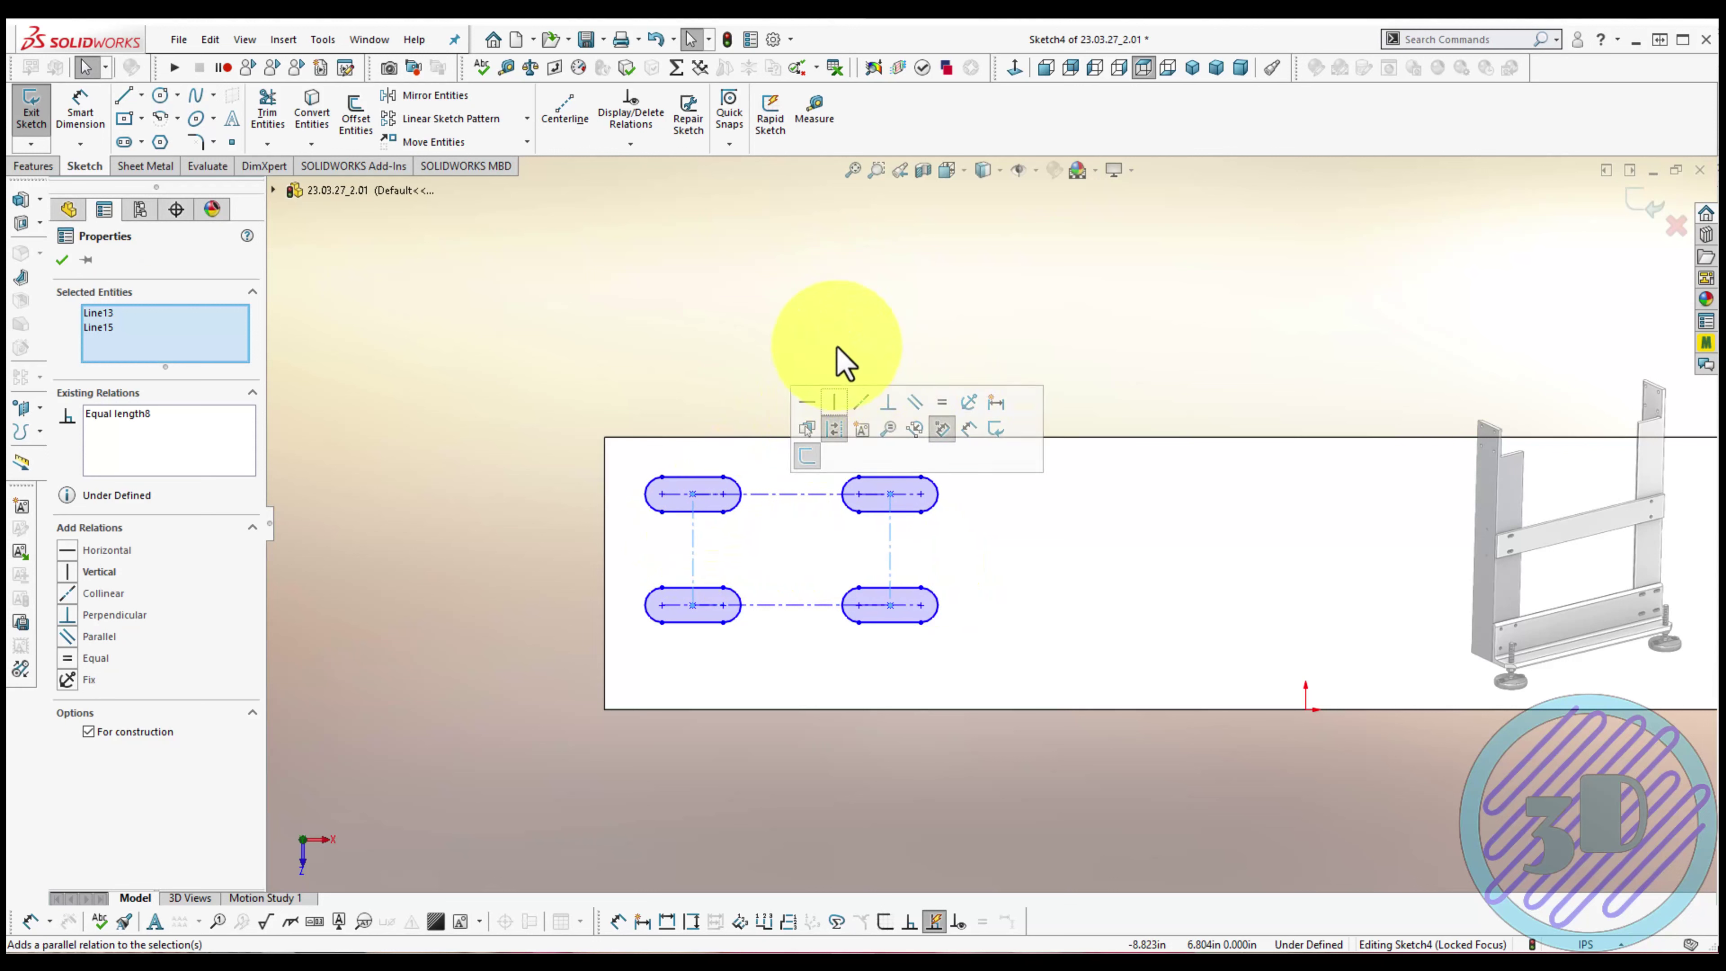
{"action": "left_click", "coordinate": [808, 381]}
Dimension the upper-left slot to 0.406 width and 0.550 length
{"action": "key", "text": "d"}
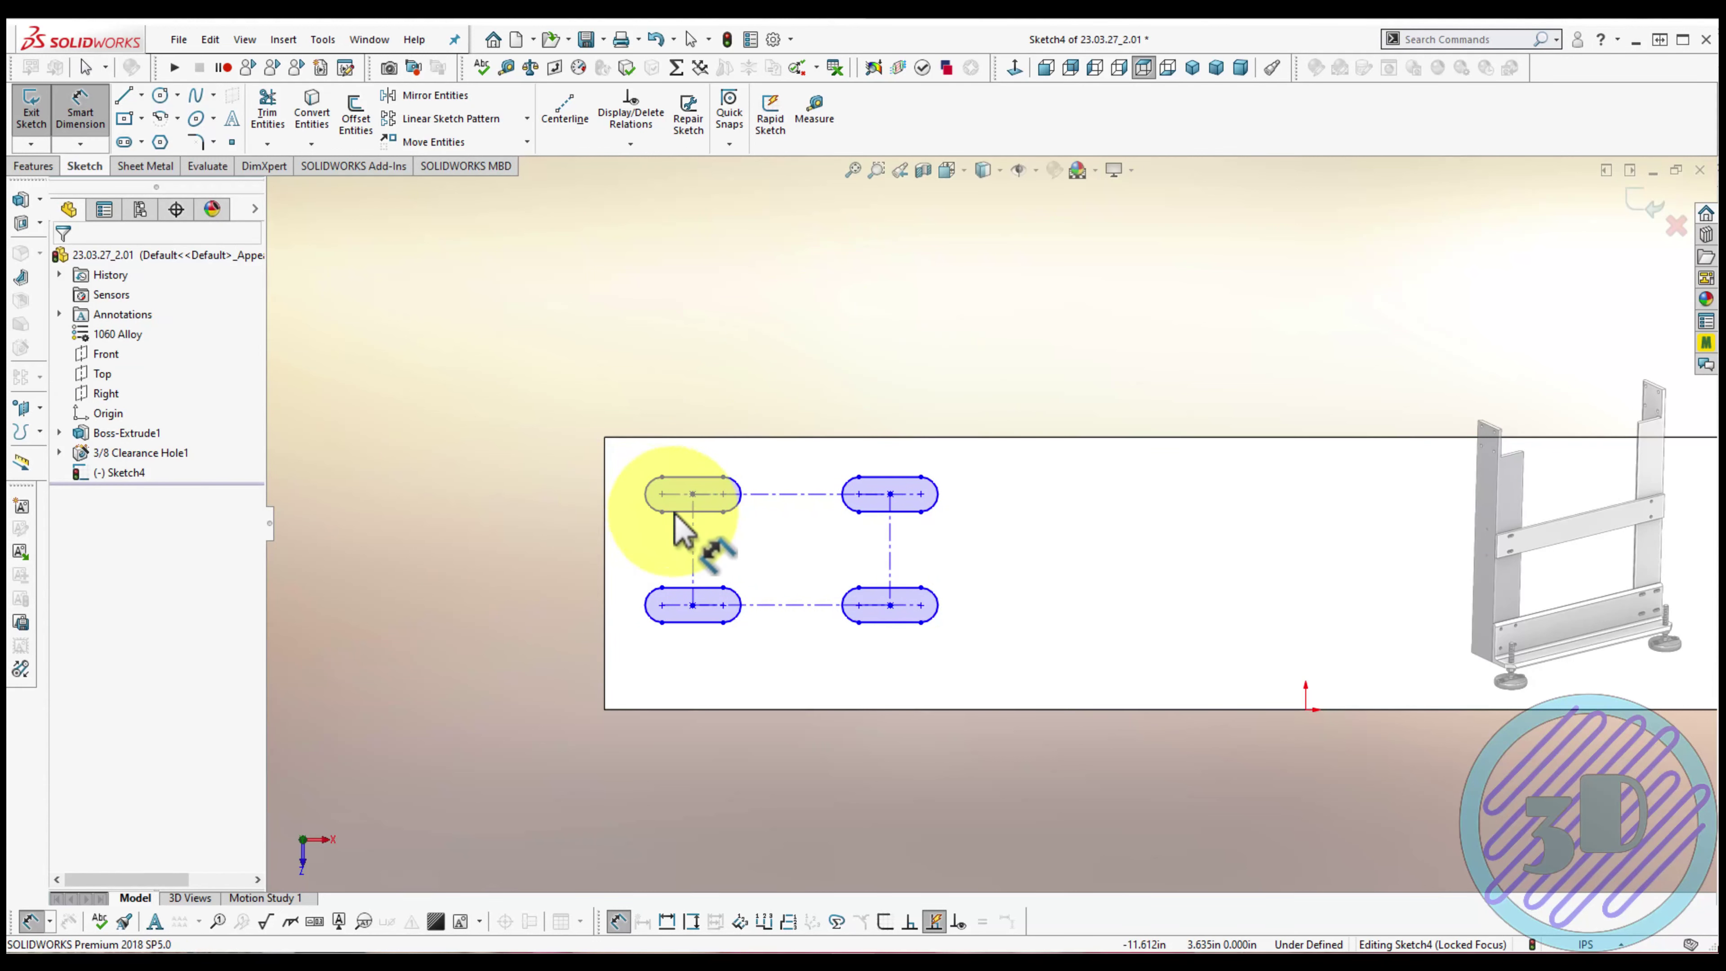
{"action": "left_click", "coordinate": [686, 496]}
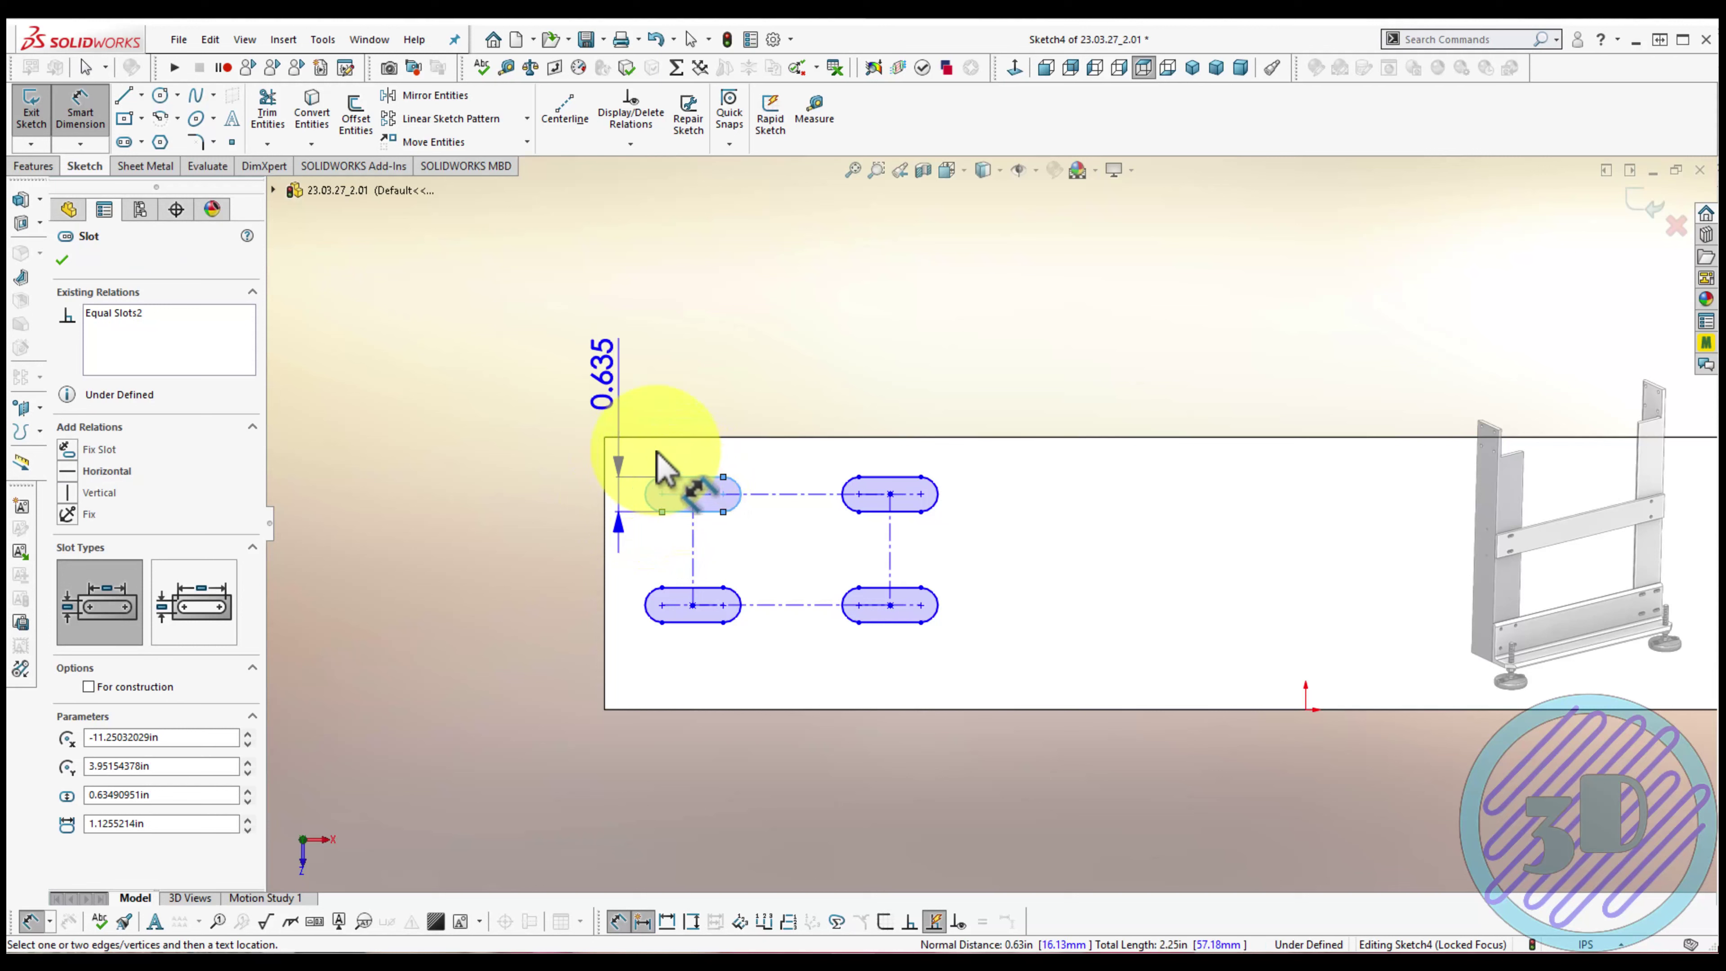
{"action": "left_click", "coordinate": [569, 394]}
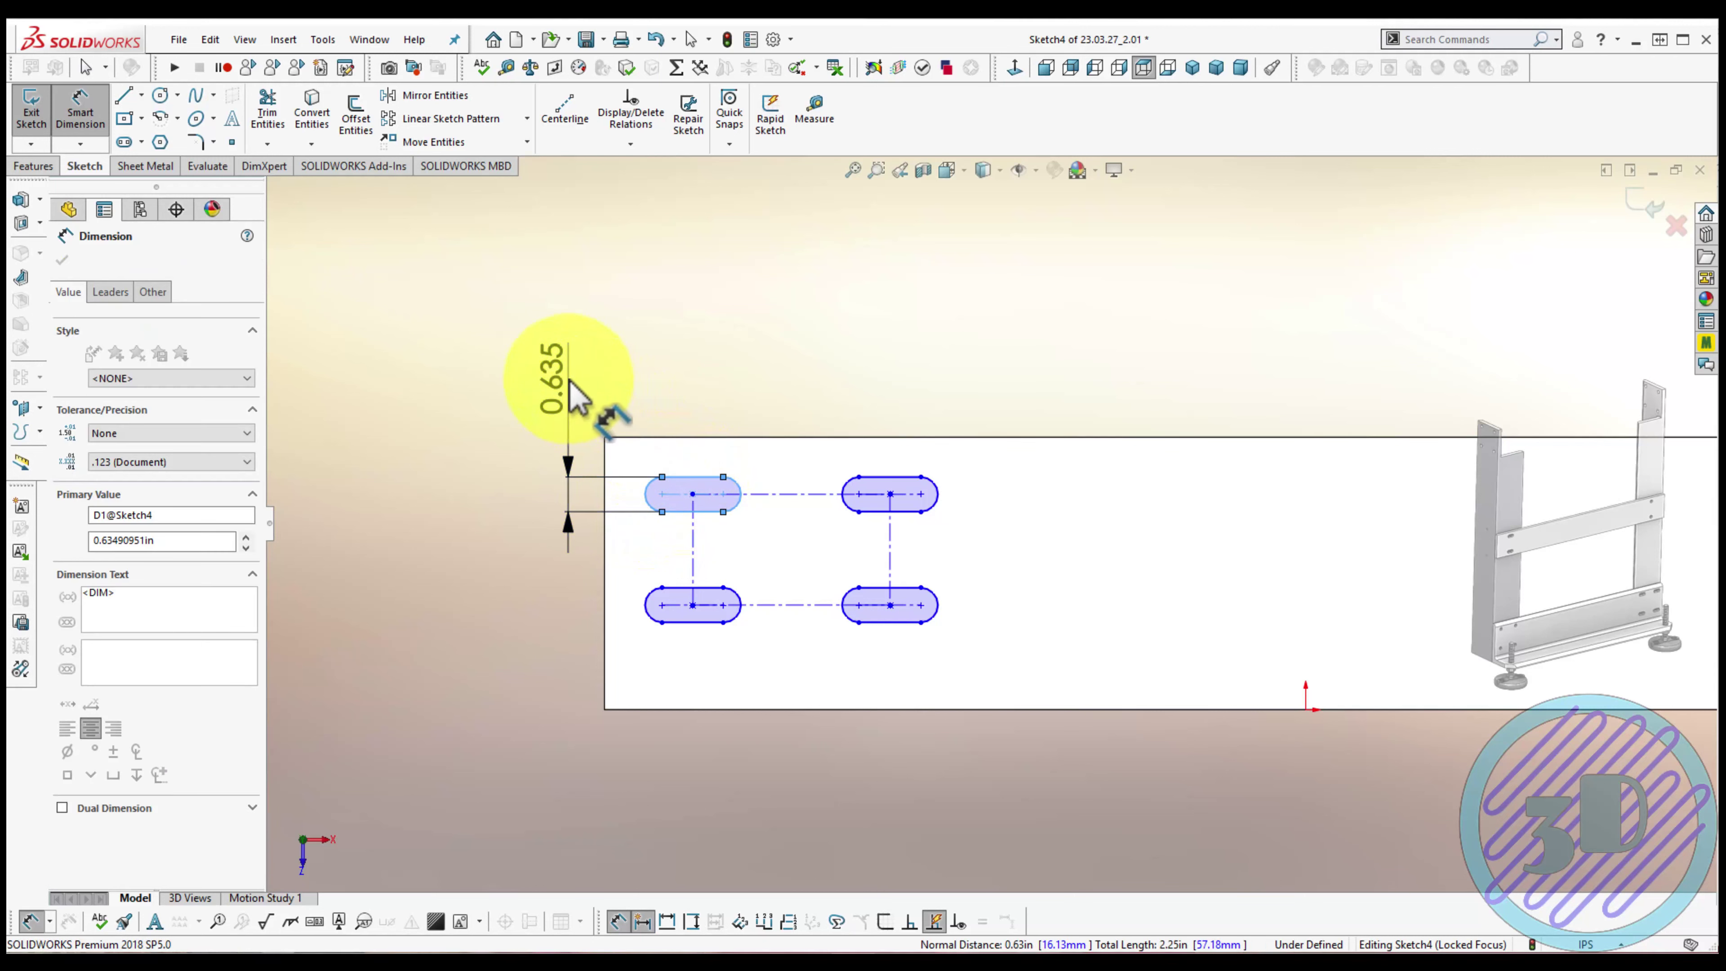
{"action": "type", "text": ".406"}
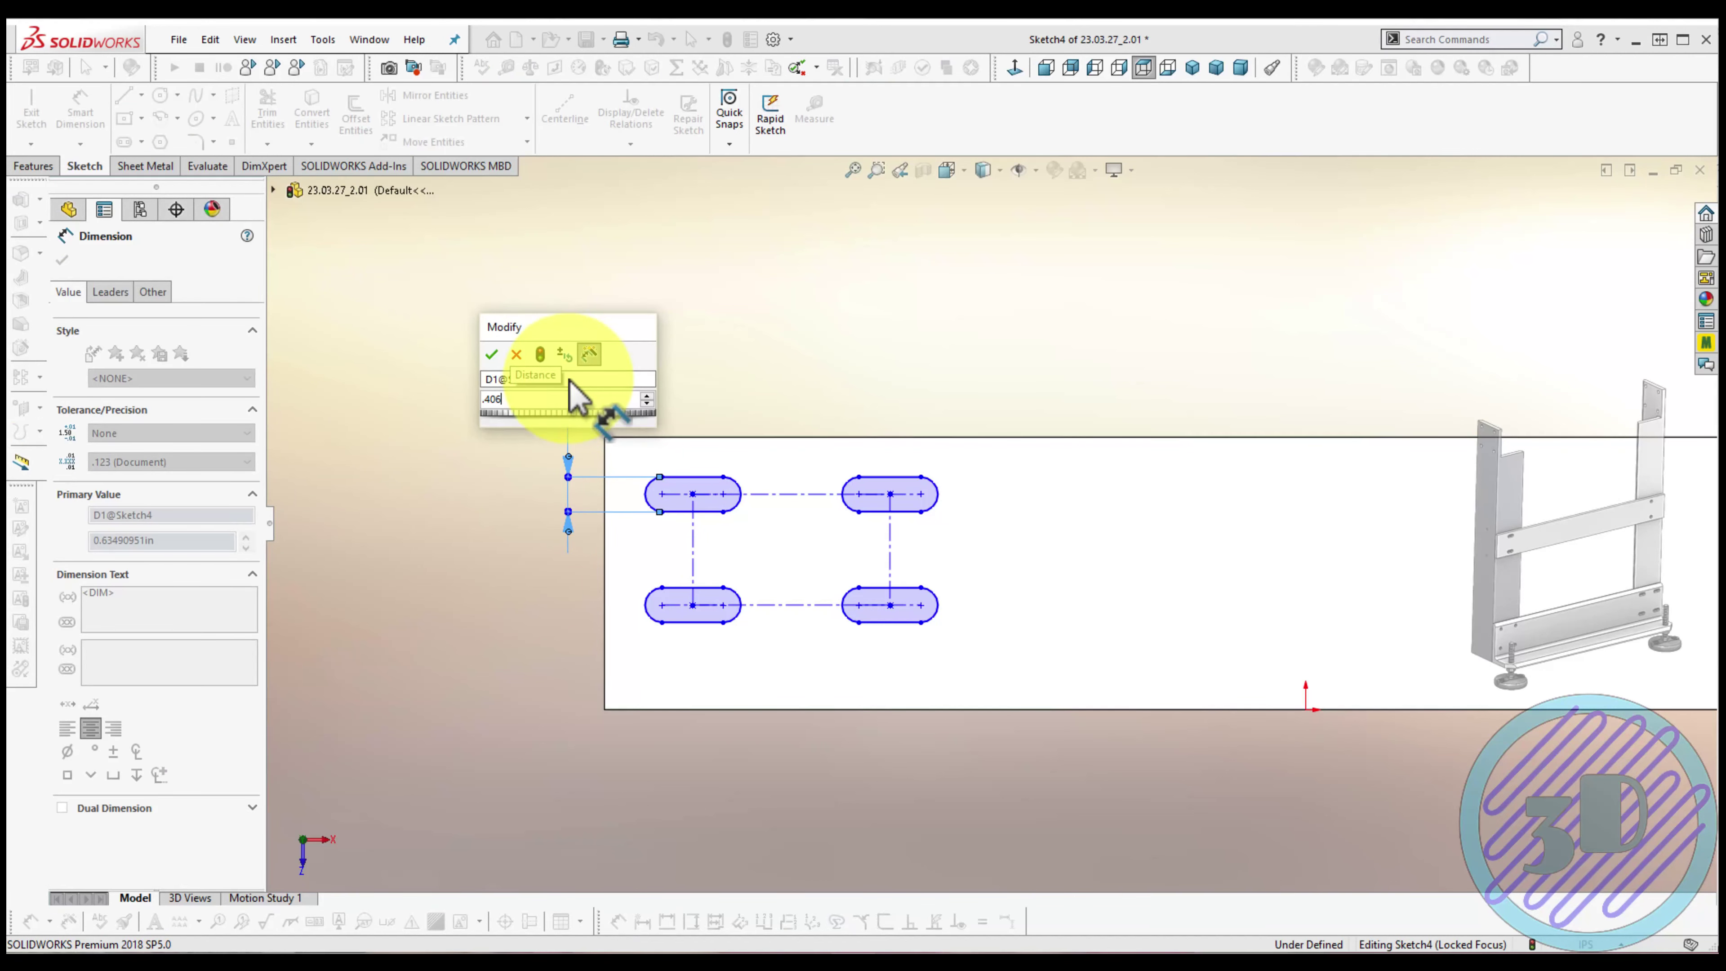
{"action": "key", "text": "Return"}
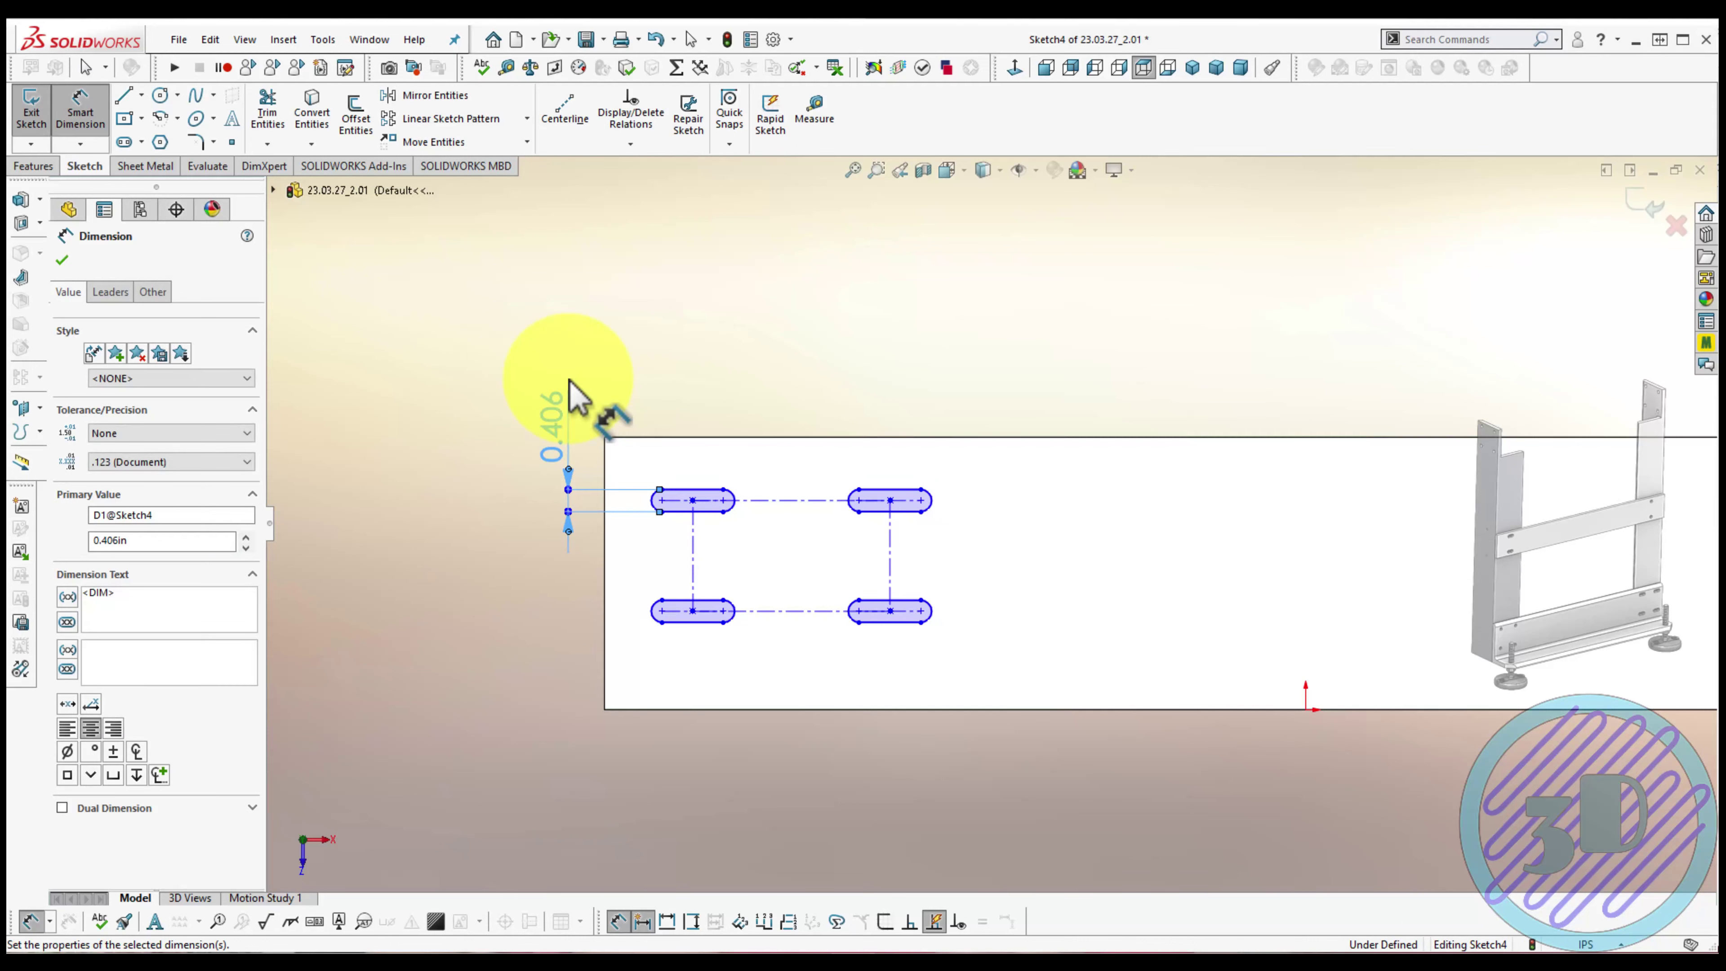
{"action": "left_click", "coordinate": [691, 480]}
{"action": "left_click", "coordinate": [698, 388]}
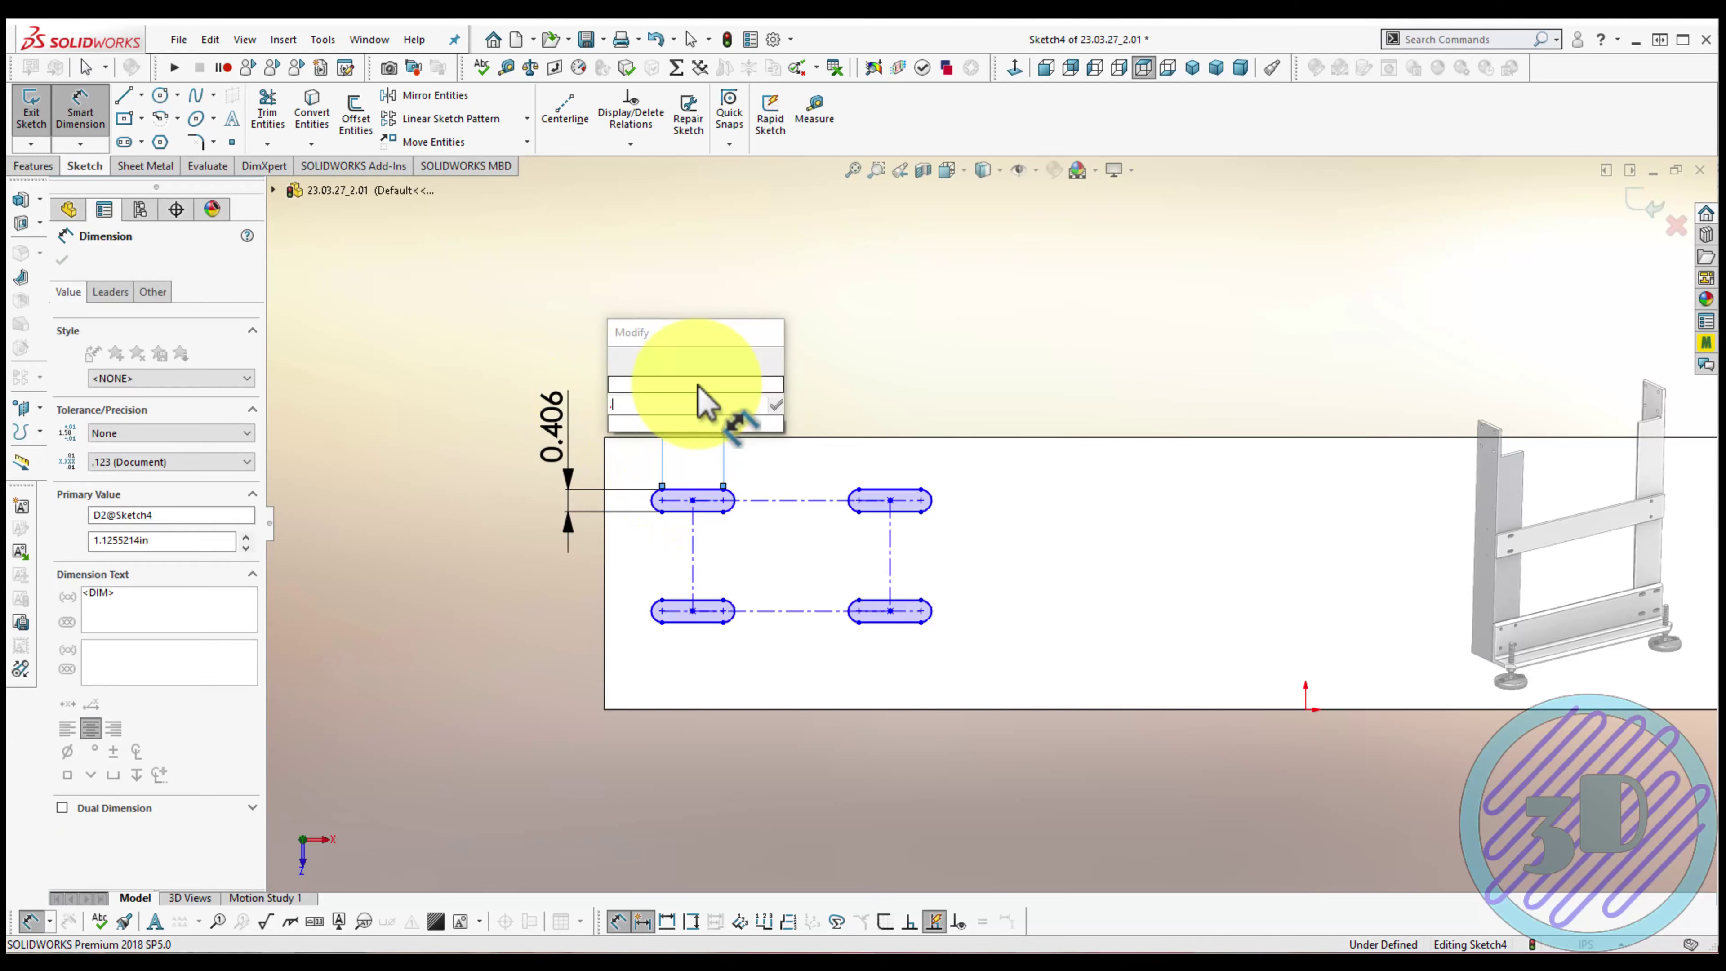
{"action": "type", "text": "0.55"}
{"action": "key", "text": "Return"}
{"action": "left_click", "coordinate": [537, 652]}
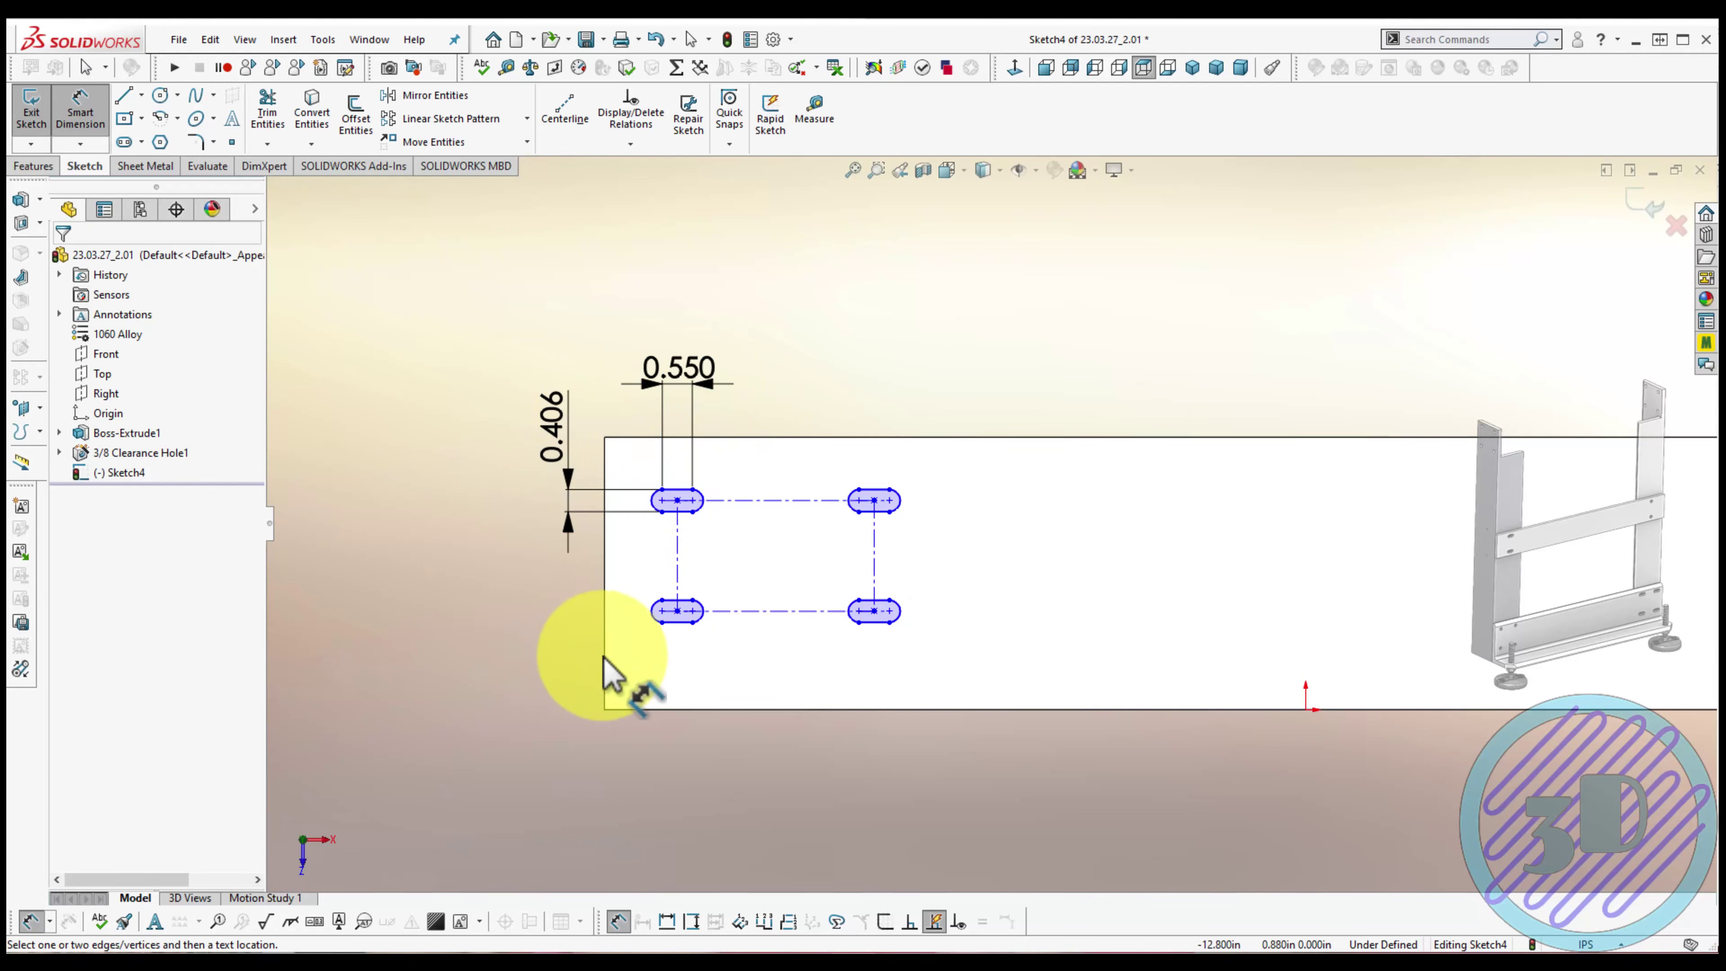
Add a 0.600 offset from the lower-left slot to the plate's left edge, then delete it
{"action": "left_click", "coordinate": [660, 610]}
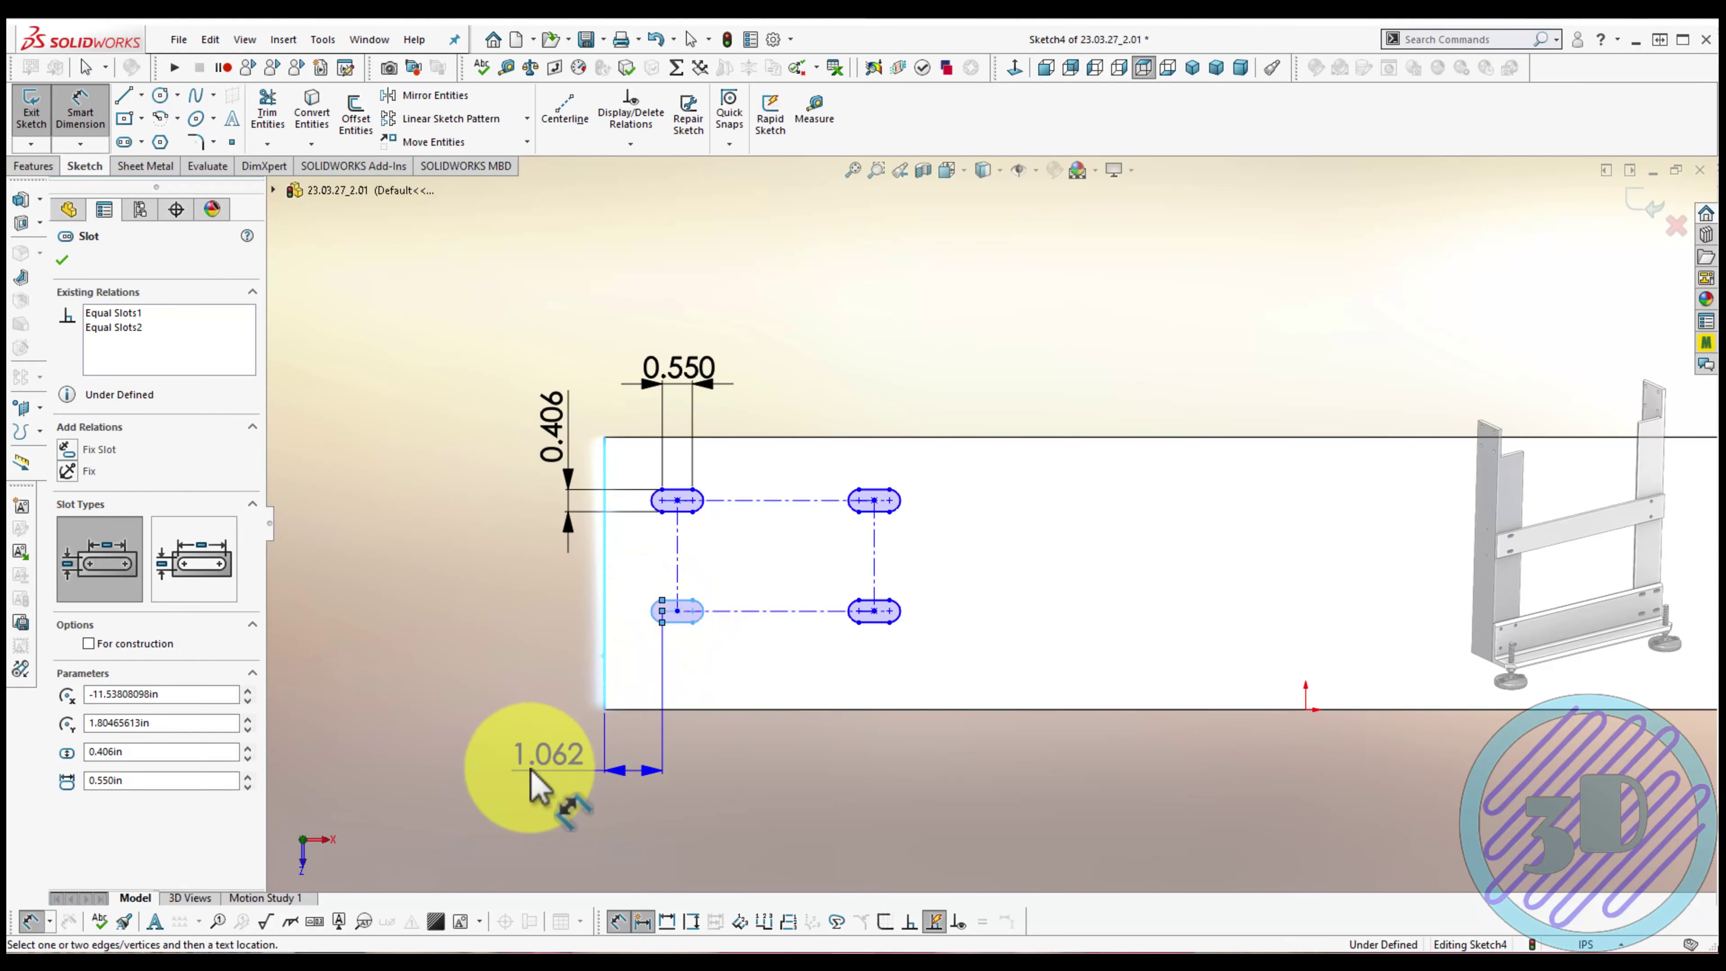
{"action": "left_click", "coordinate": [531, 770]}
{"action": "type", "text": "0.6"}
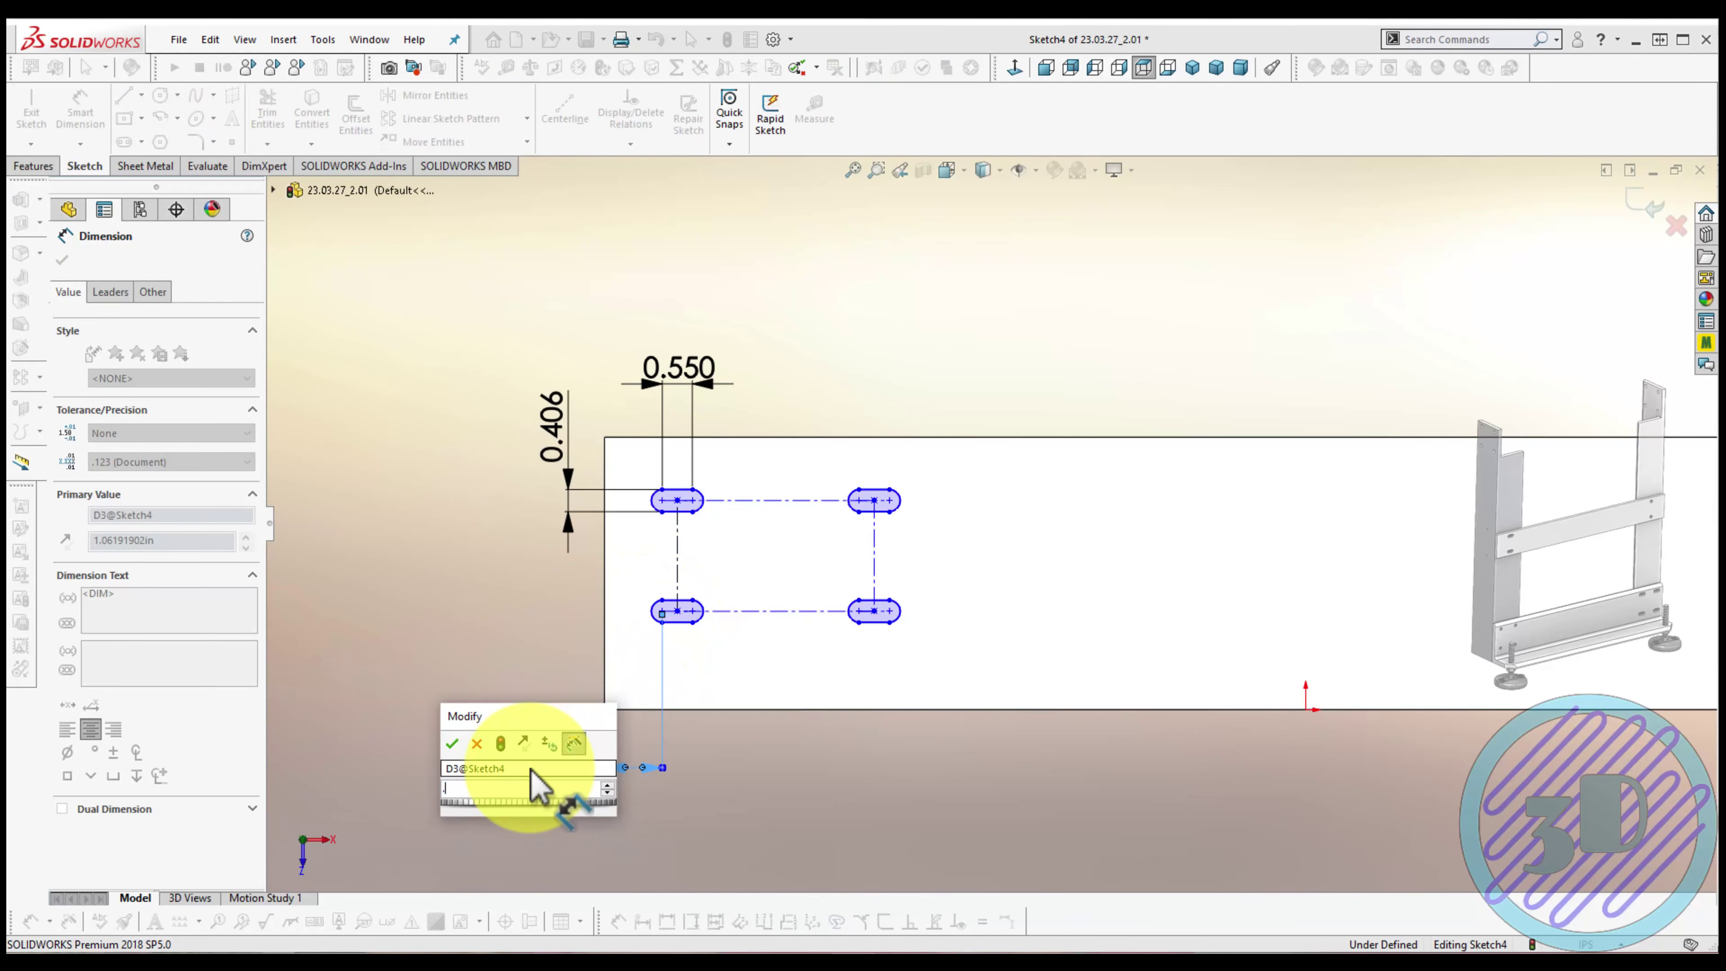
{"action": "key", "text": "Return"}
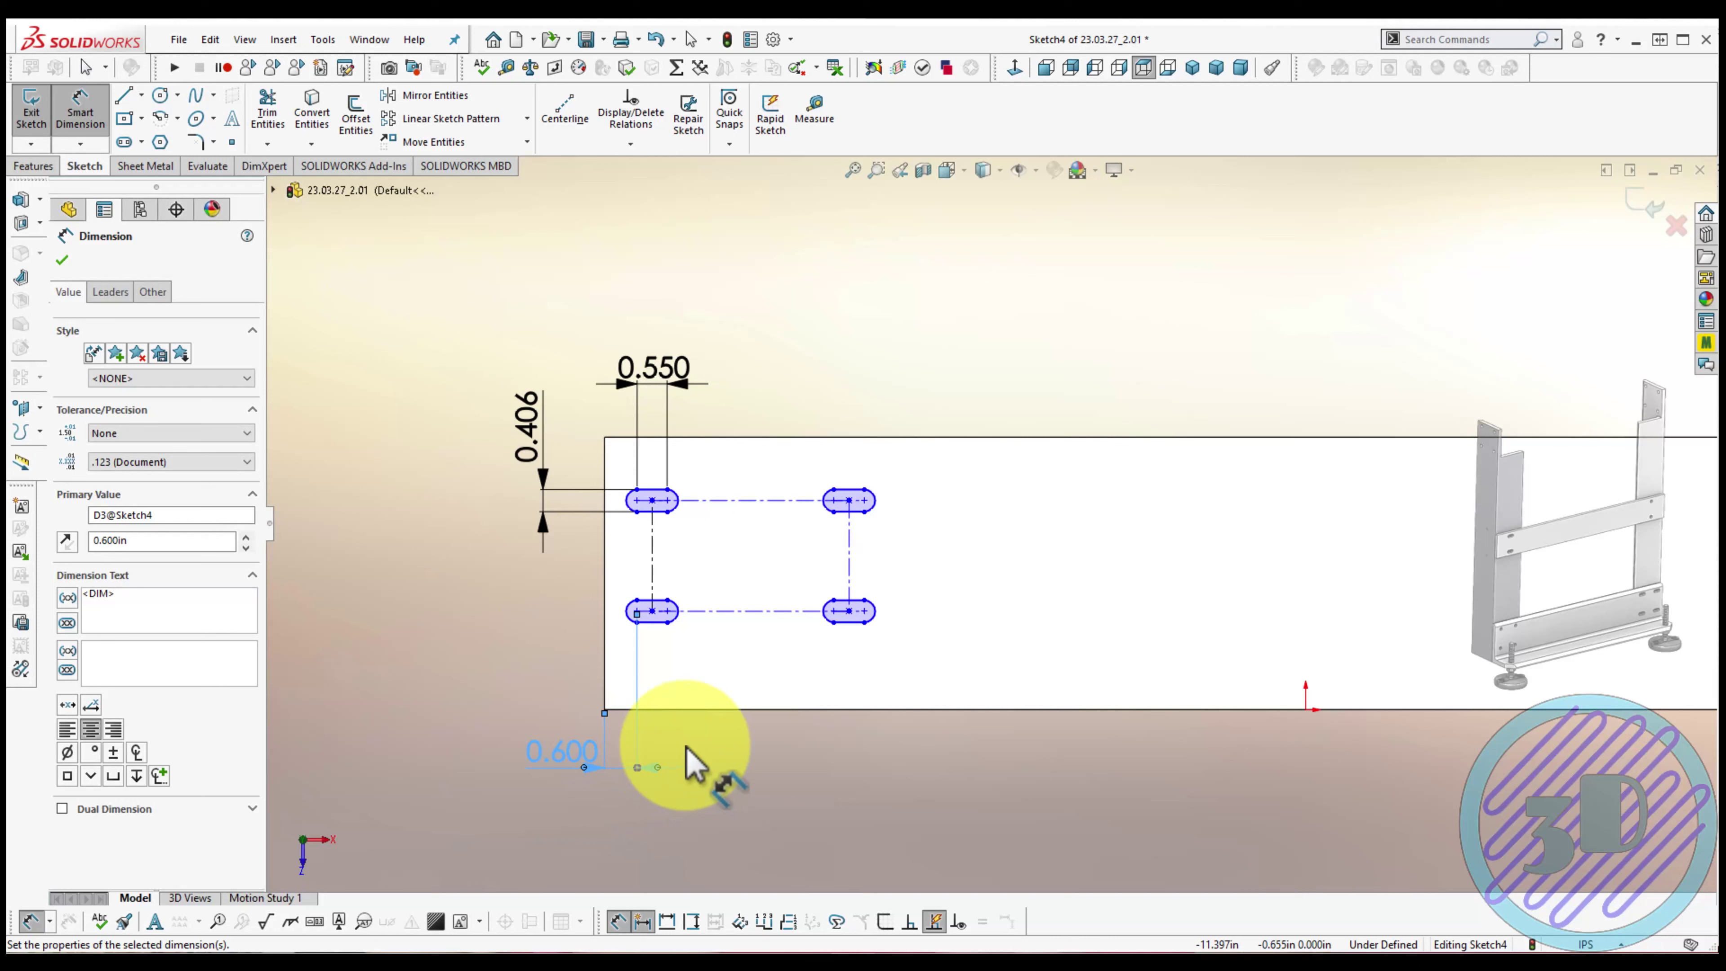
{"action": "key", "text": "Escape"}
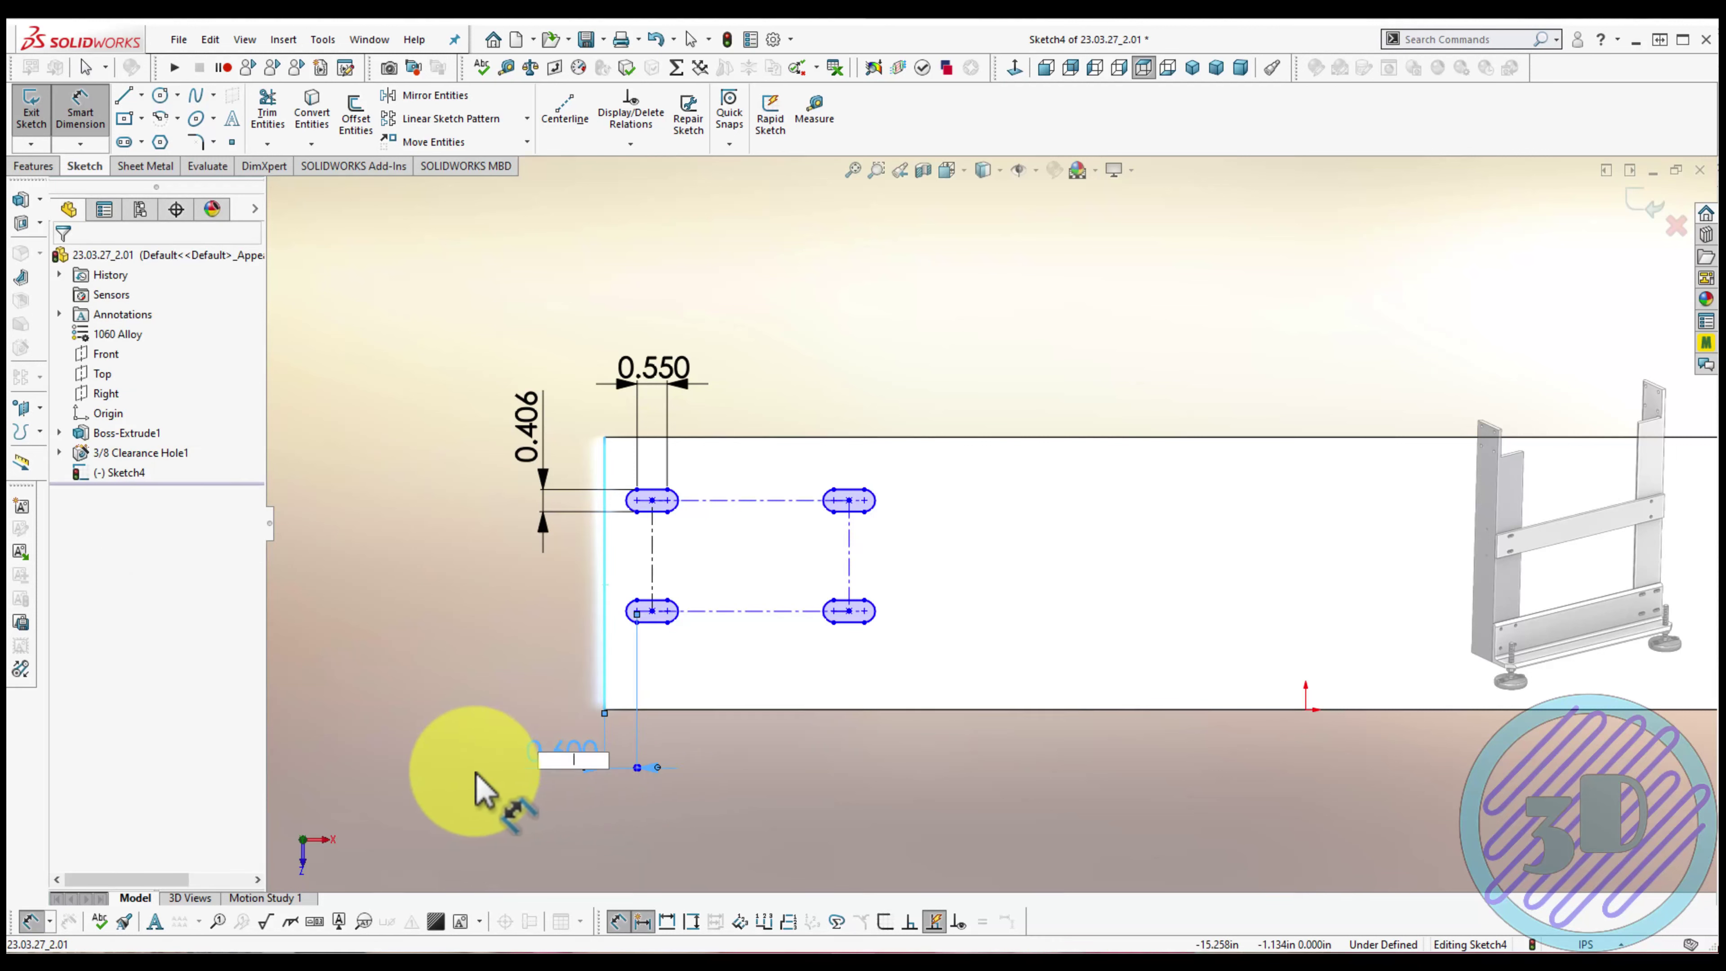
{"action": "left_click", "coordinate": [659, 779]}
{"action": "key", "text": "Escape"}
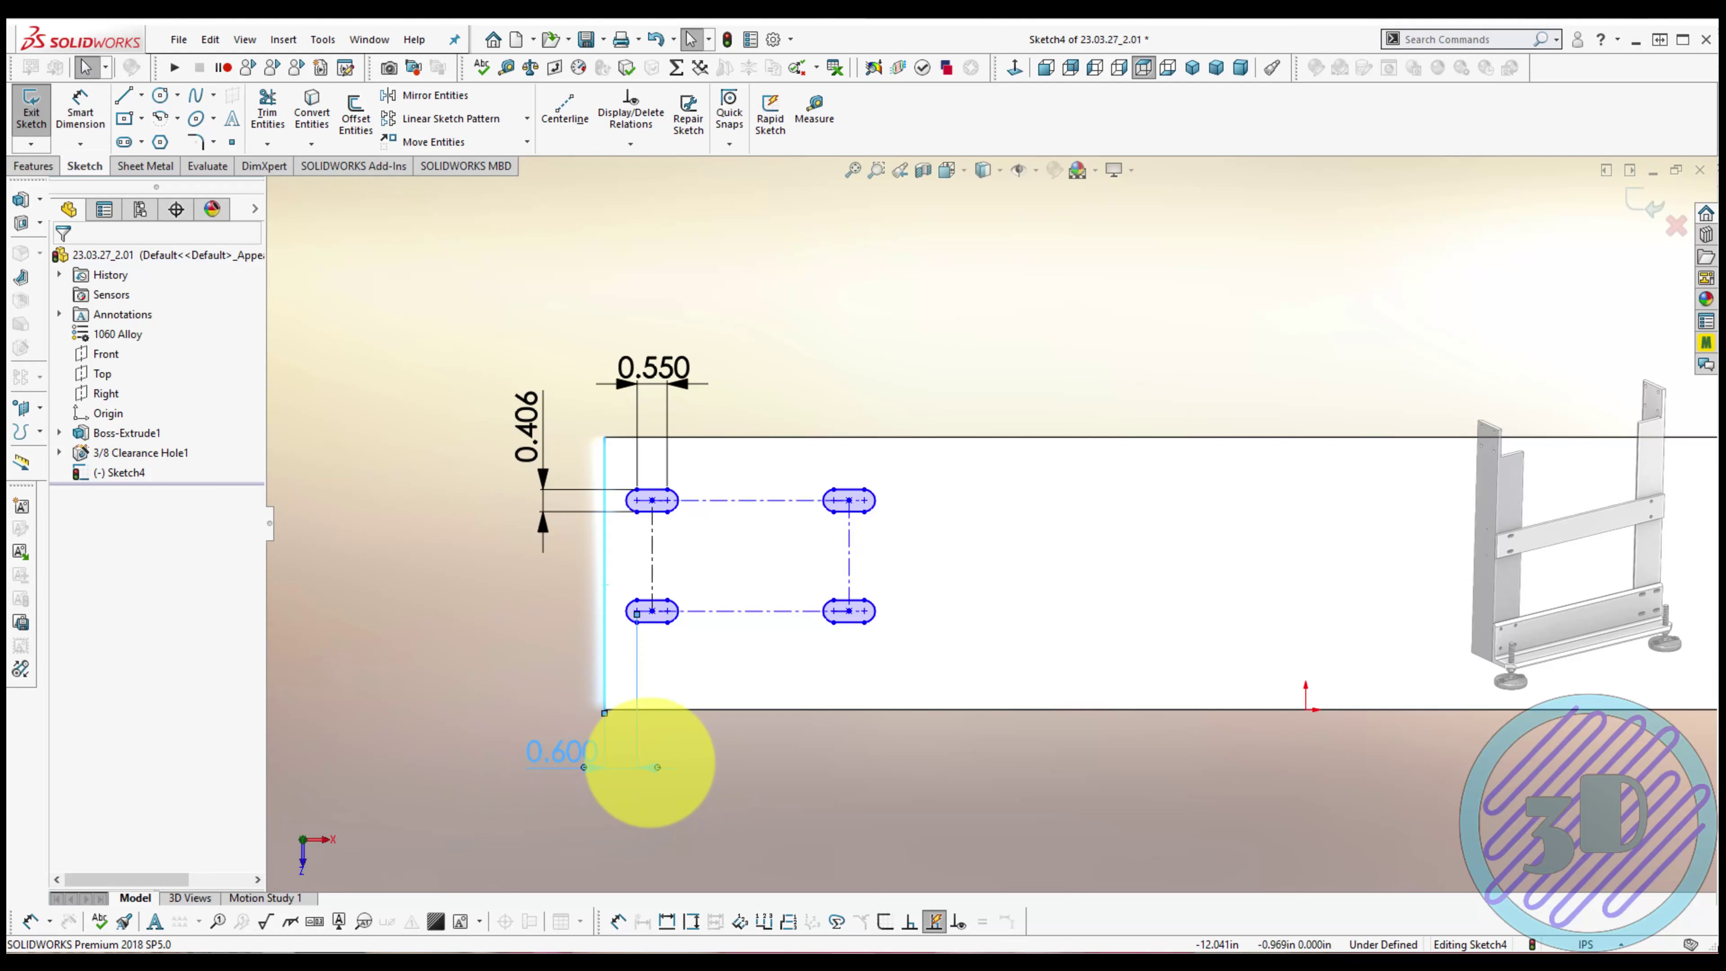
{"action": "left_click", "coordinate": [651, 762]}
{"action": "key", "text": "Delete"}
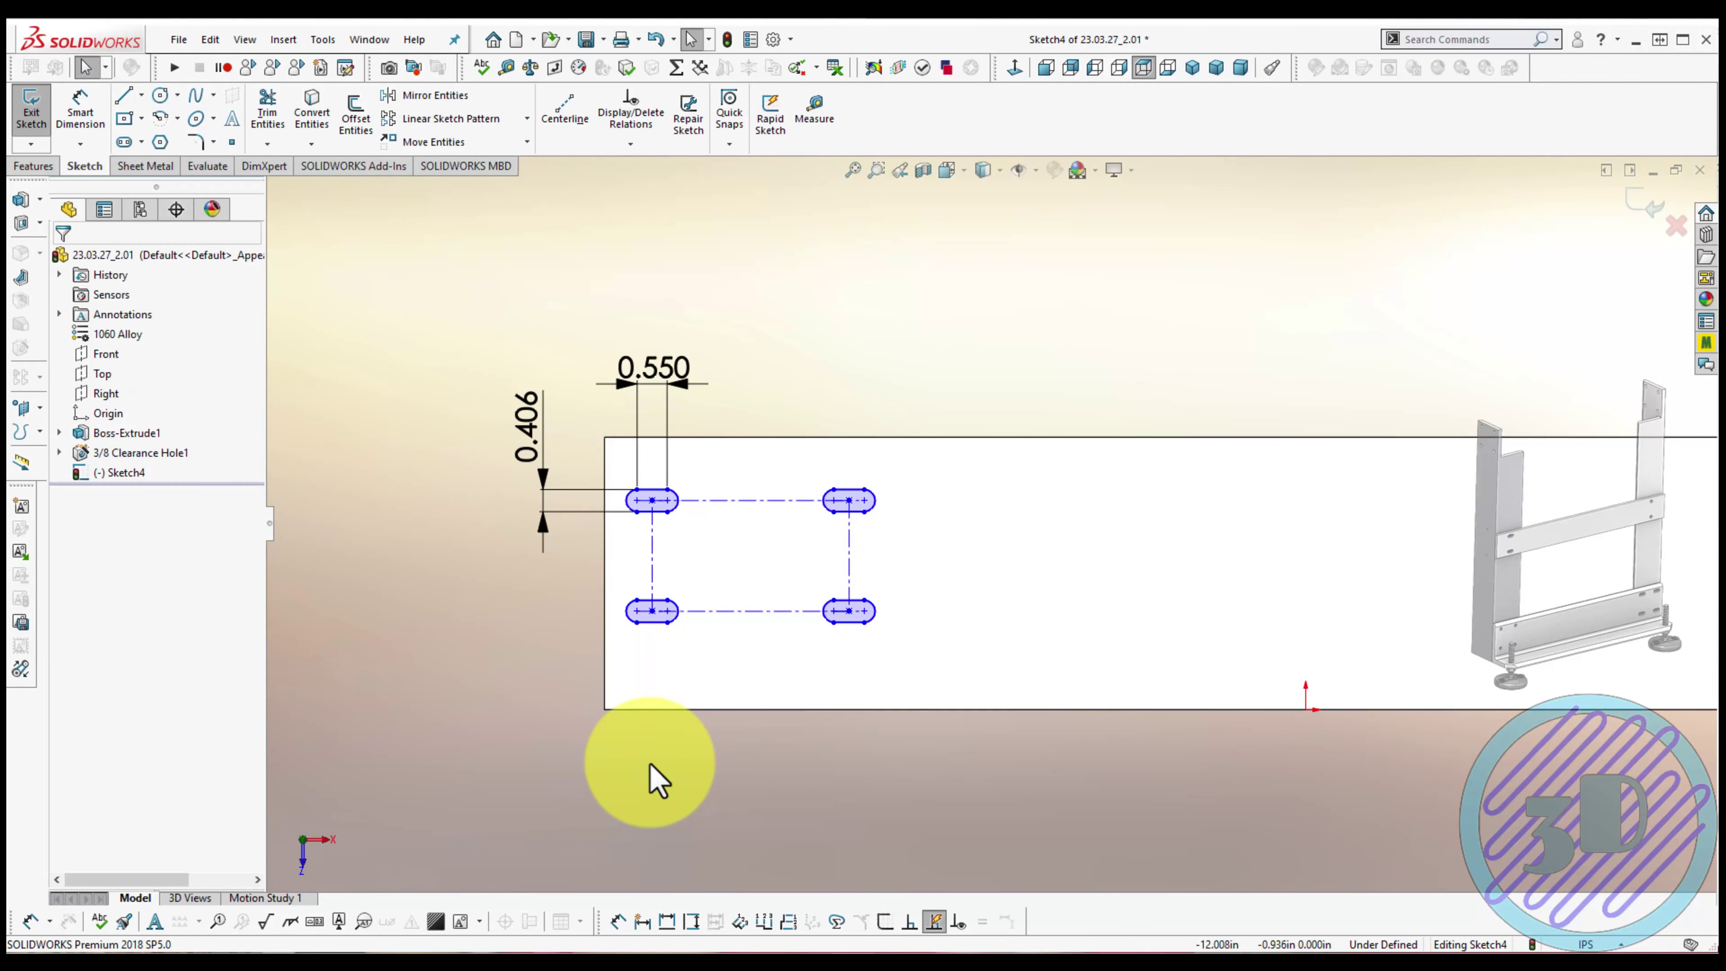
Dimension the slot centre from the plate's left edge for the 0.875 offset
{"action": "key", "text": "d"}
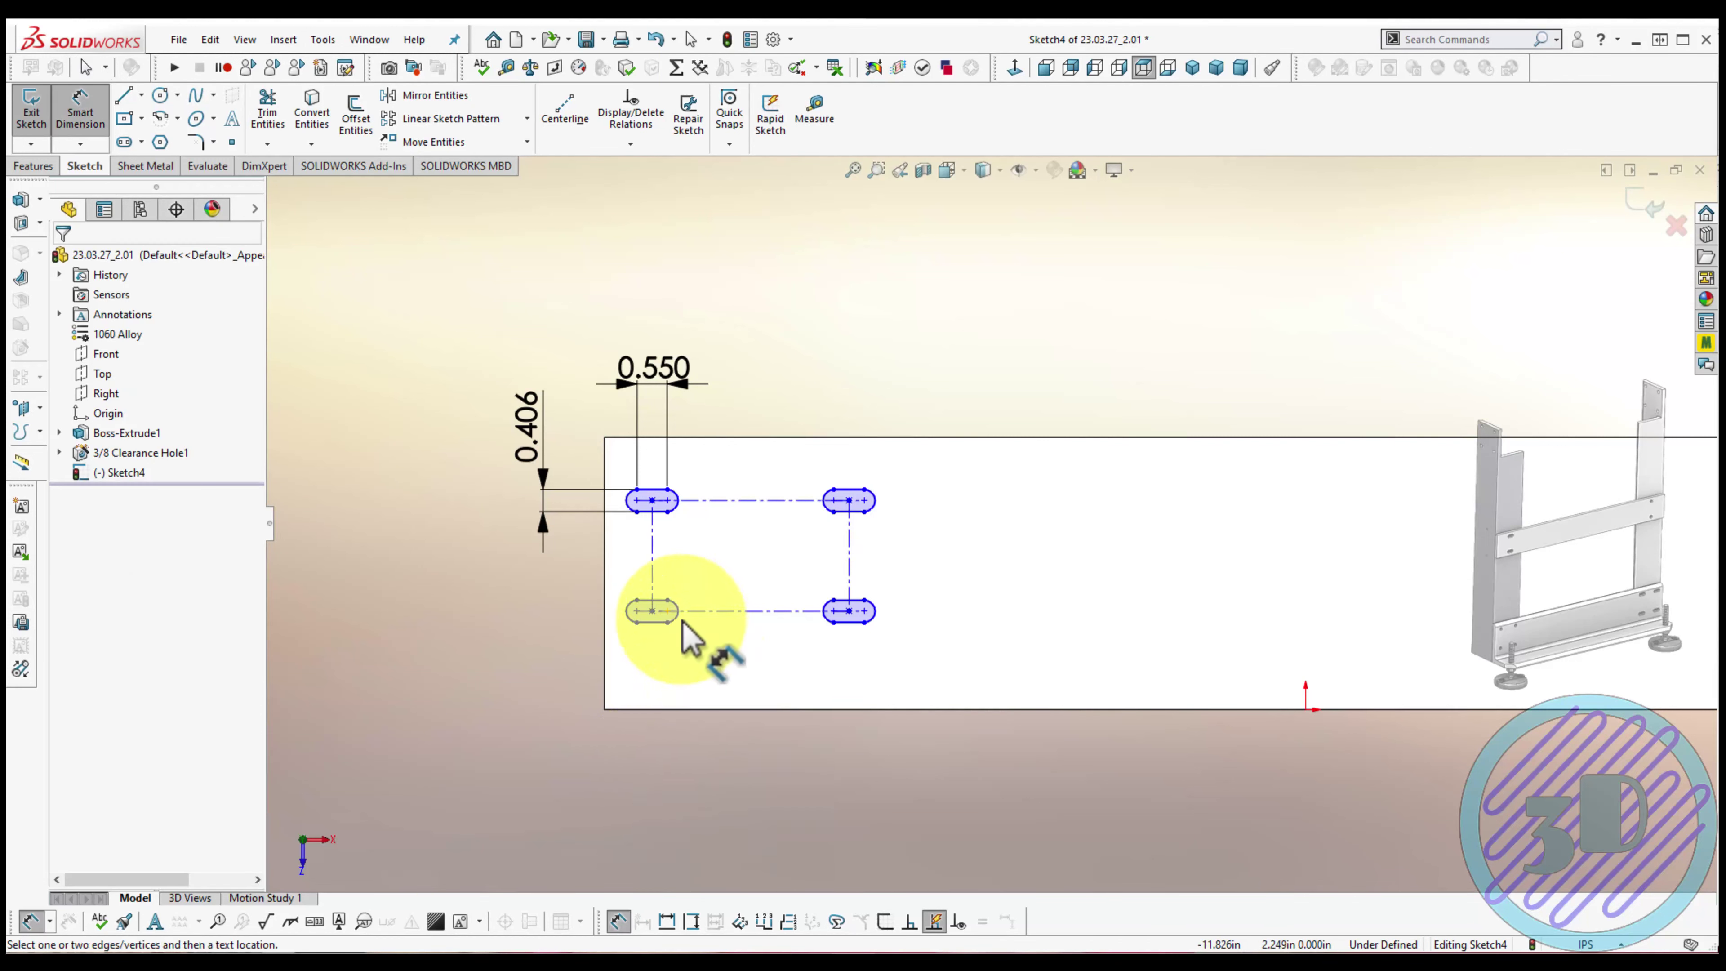
{"action": "left_click", "coordinate": [652, 574]}
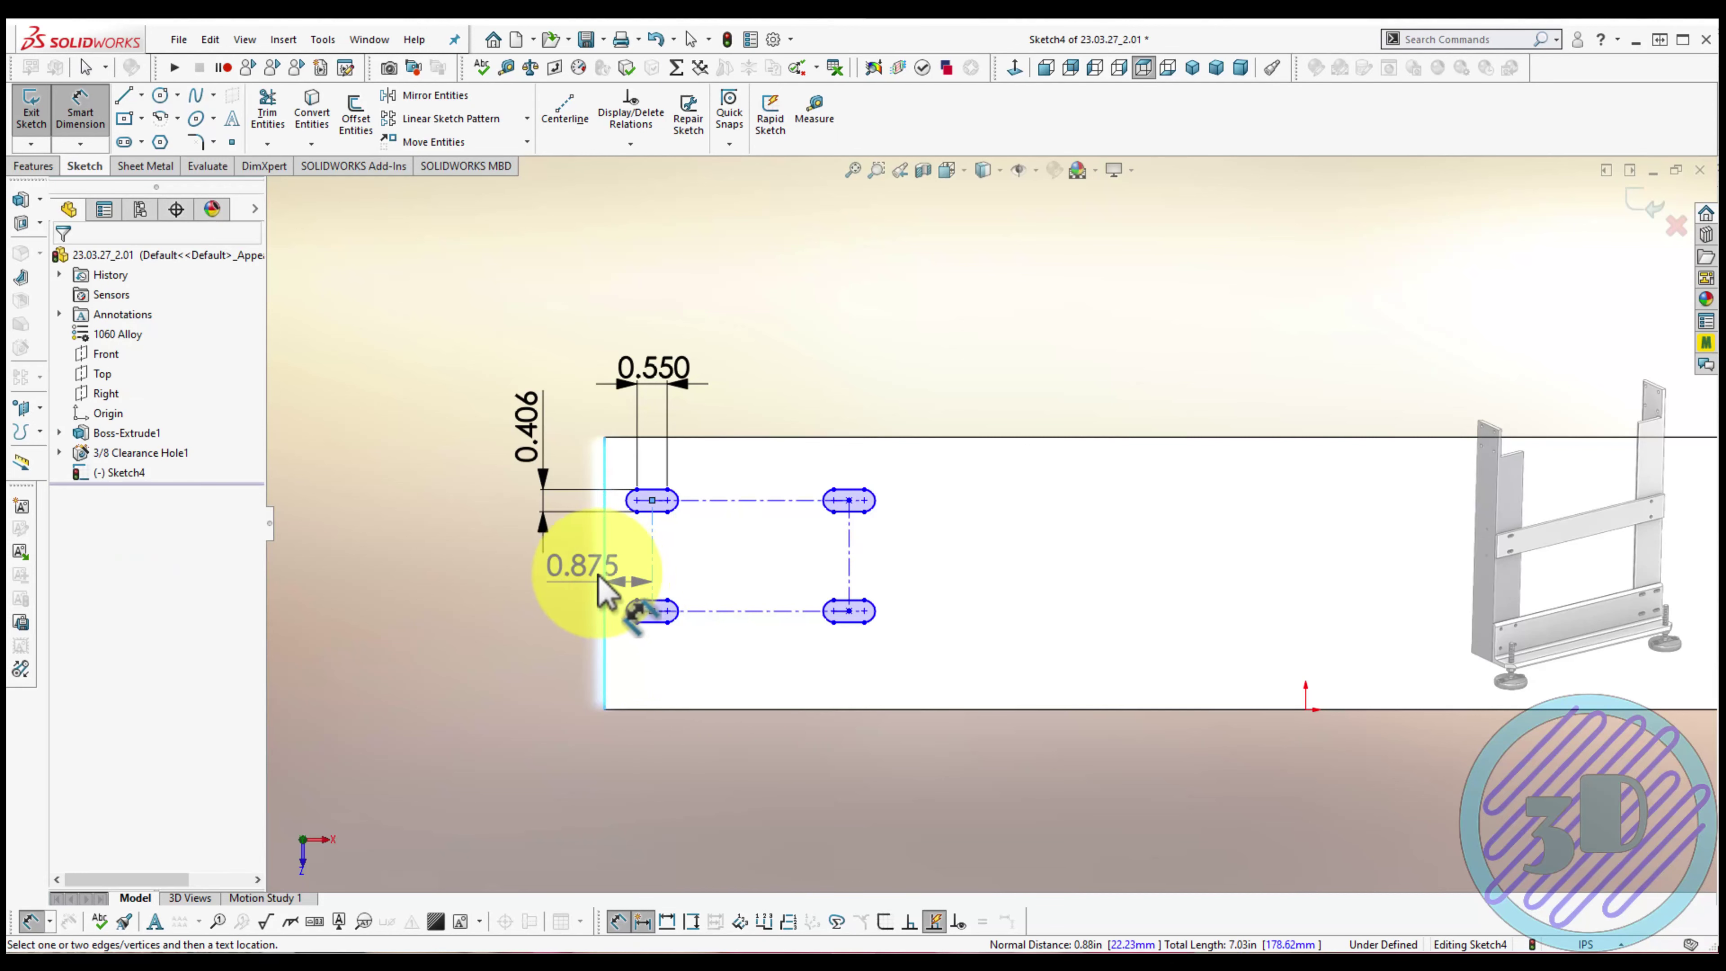
{"action": "left_click", "coordinate": [502, 571]}
Confirm the 0.875 offset, then draw centerlines from the upper slot centre to both right-hand hole centres
{"action": "key", "text": "Return"}
{"action": "key", "text": "Escape"}
{"action": "key", "text": "Escape"}
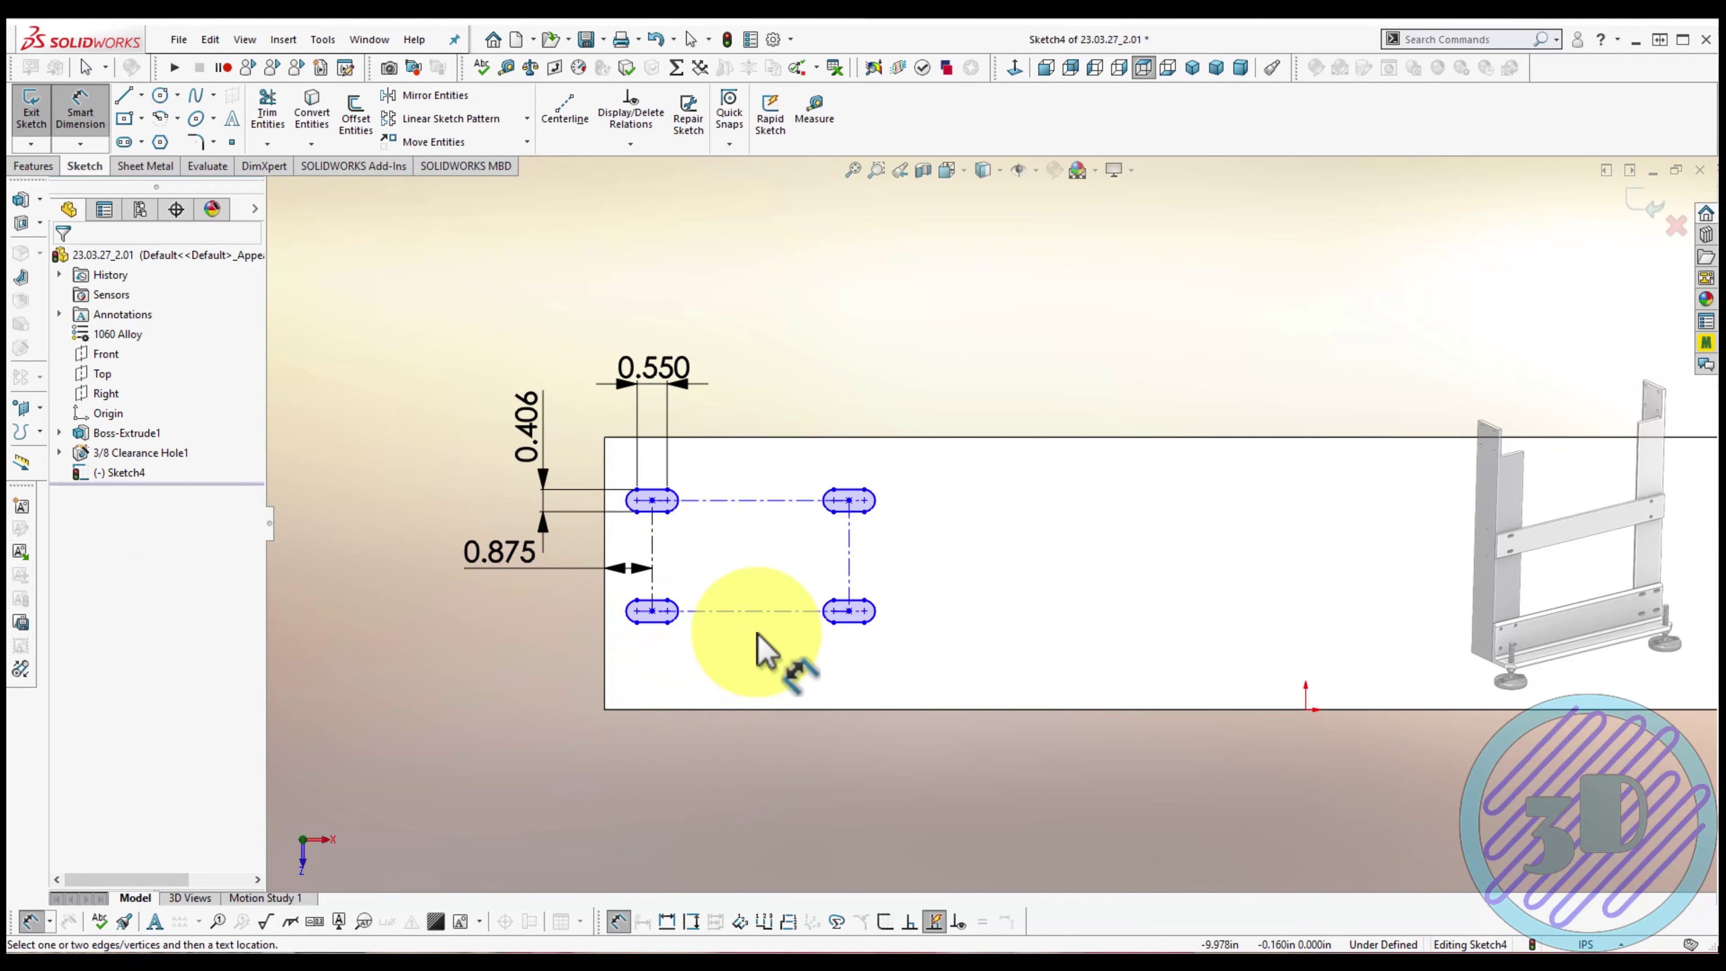
{"action": "left_click", "coordinate": [785, 501]}
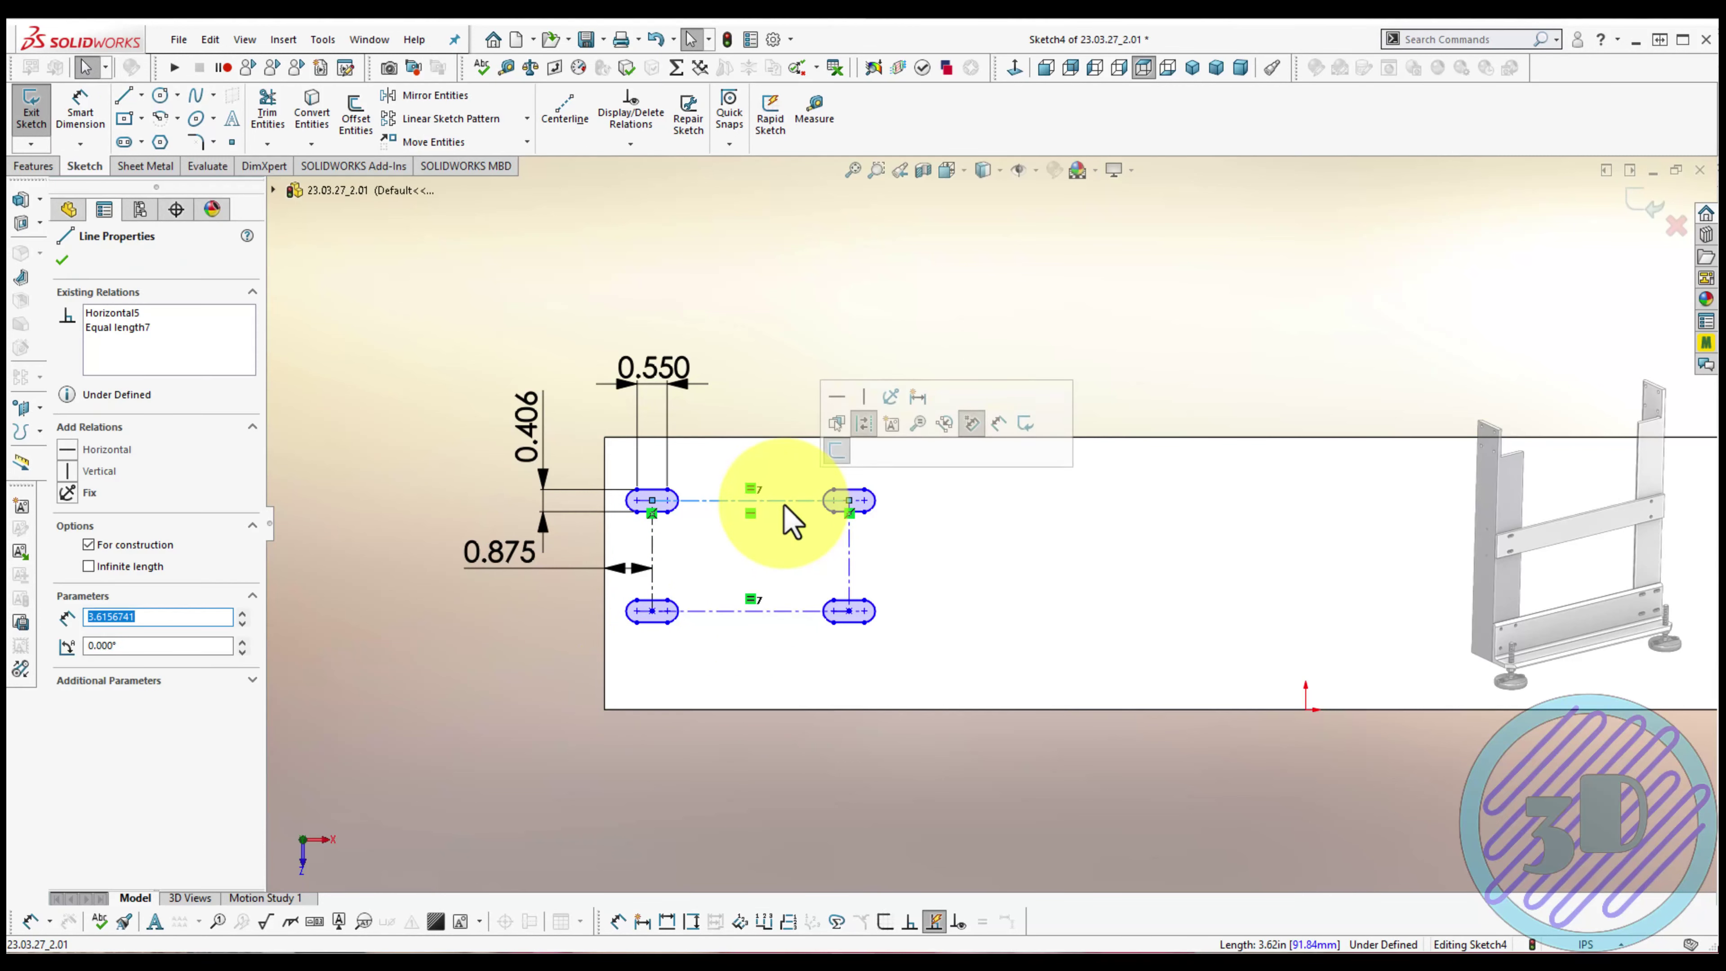
{"action": "scroll", "coordinate": [791, 523], "scroll_direction": "up", "scroll_amount": 1}
{"action": "scroll", "coordinate": [791, 524], "scroll_direction": "up", "scroll_amount": 2}
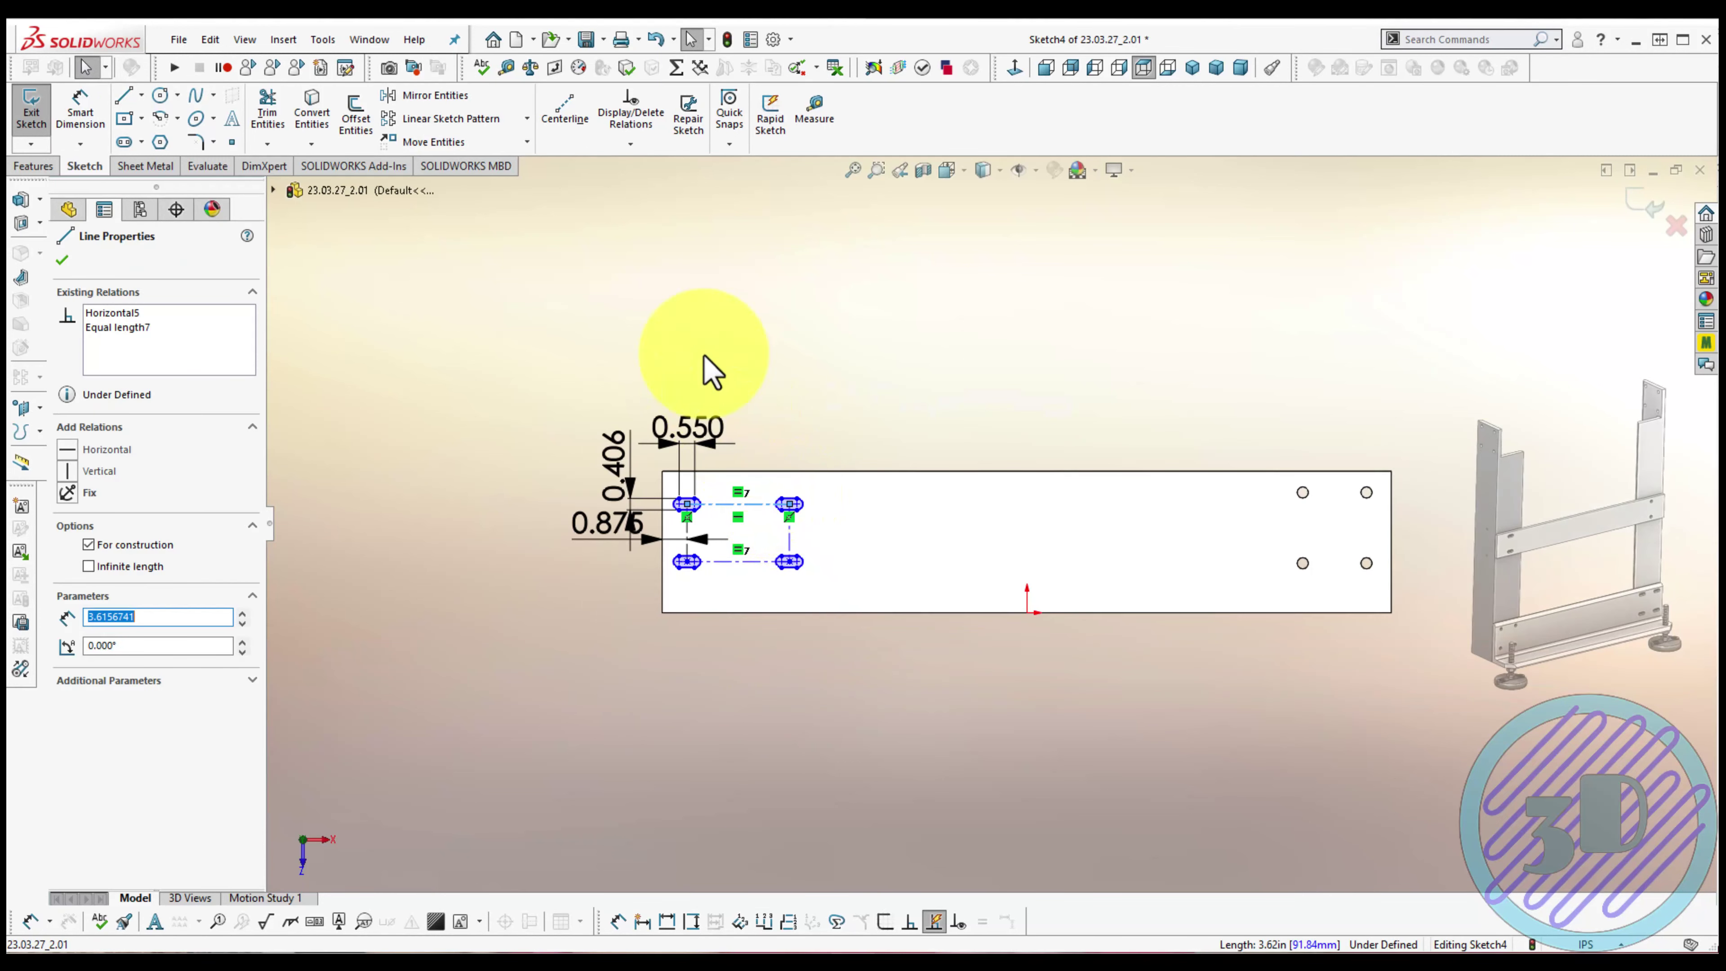
{"action": "left_click", "coordinate": [584, 134]}
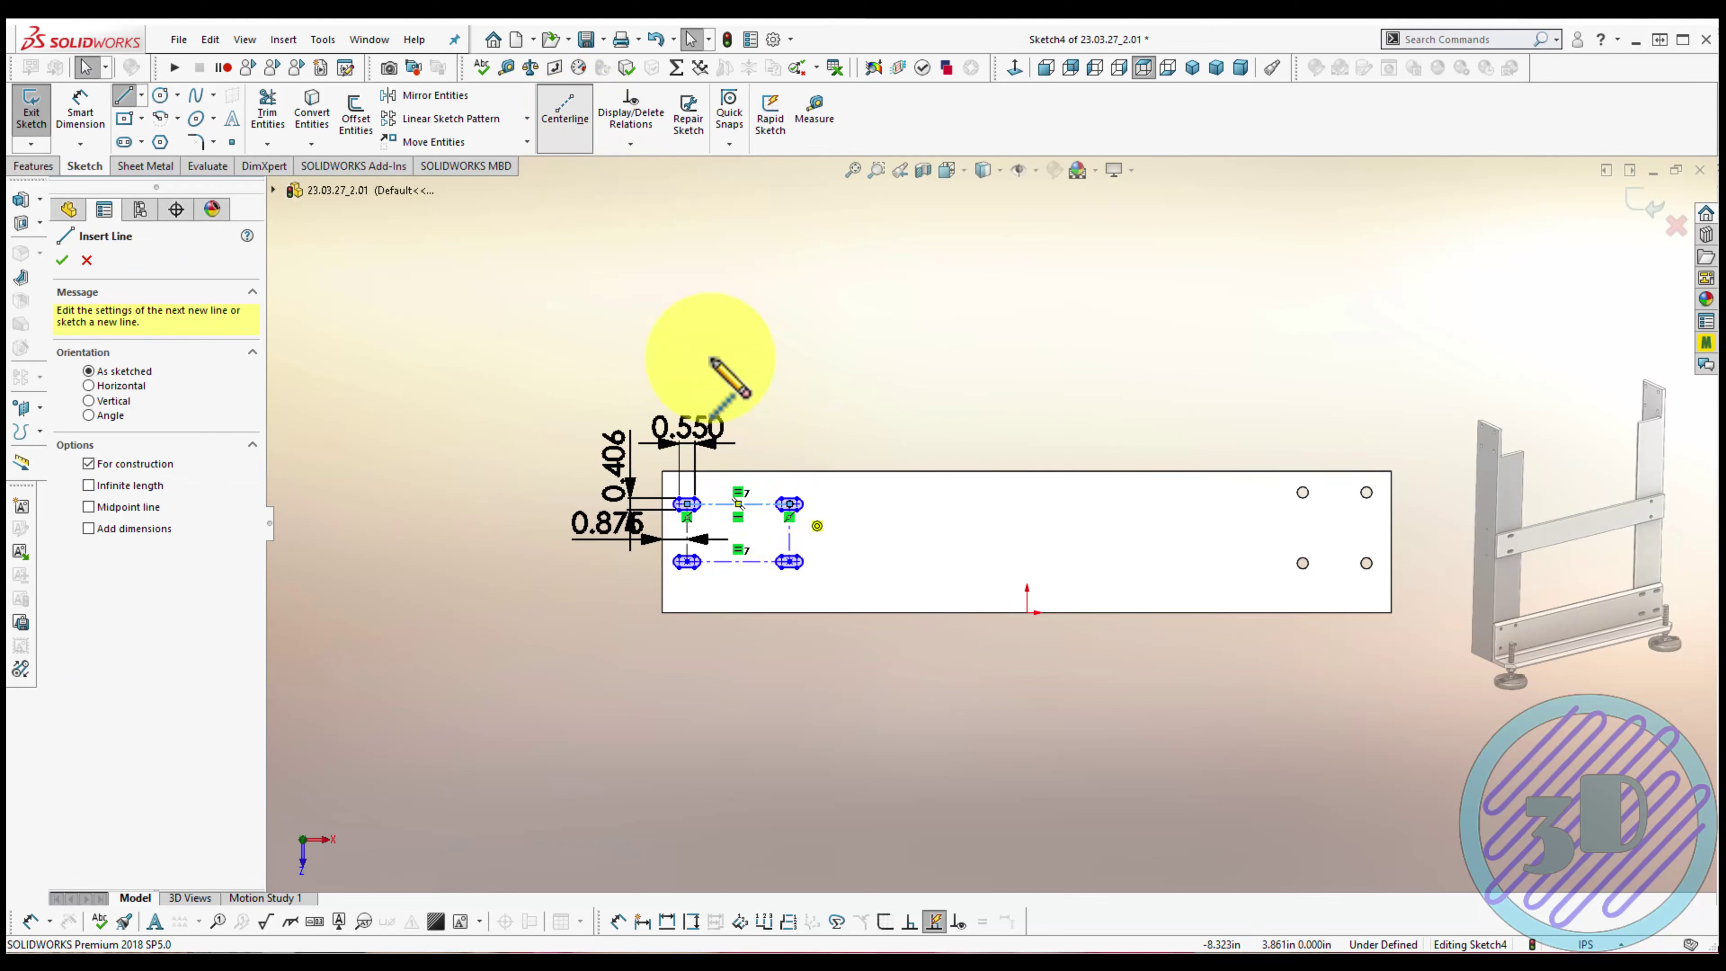
{"action": "left_click", "coordinate": [789, 503]}
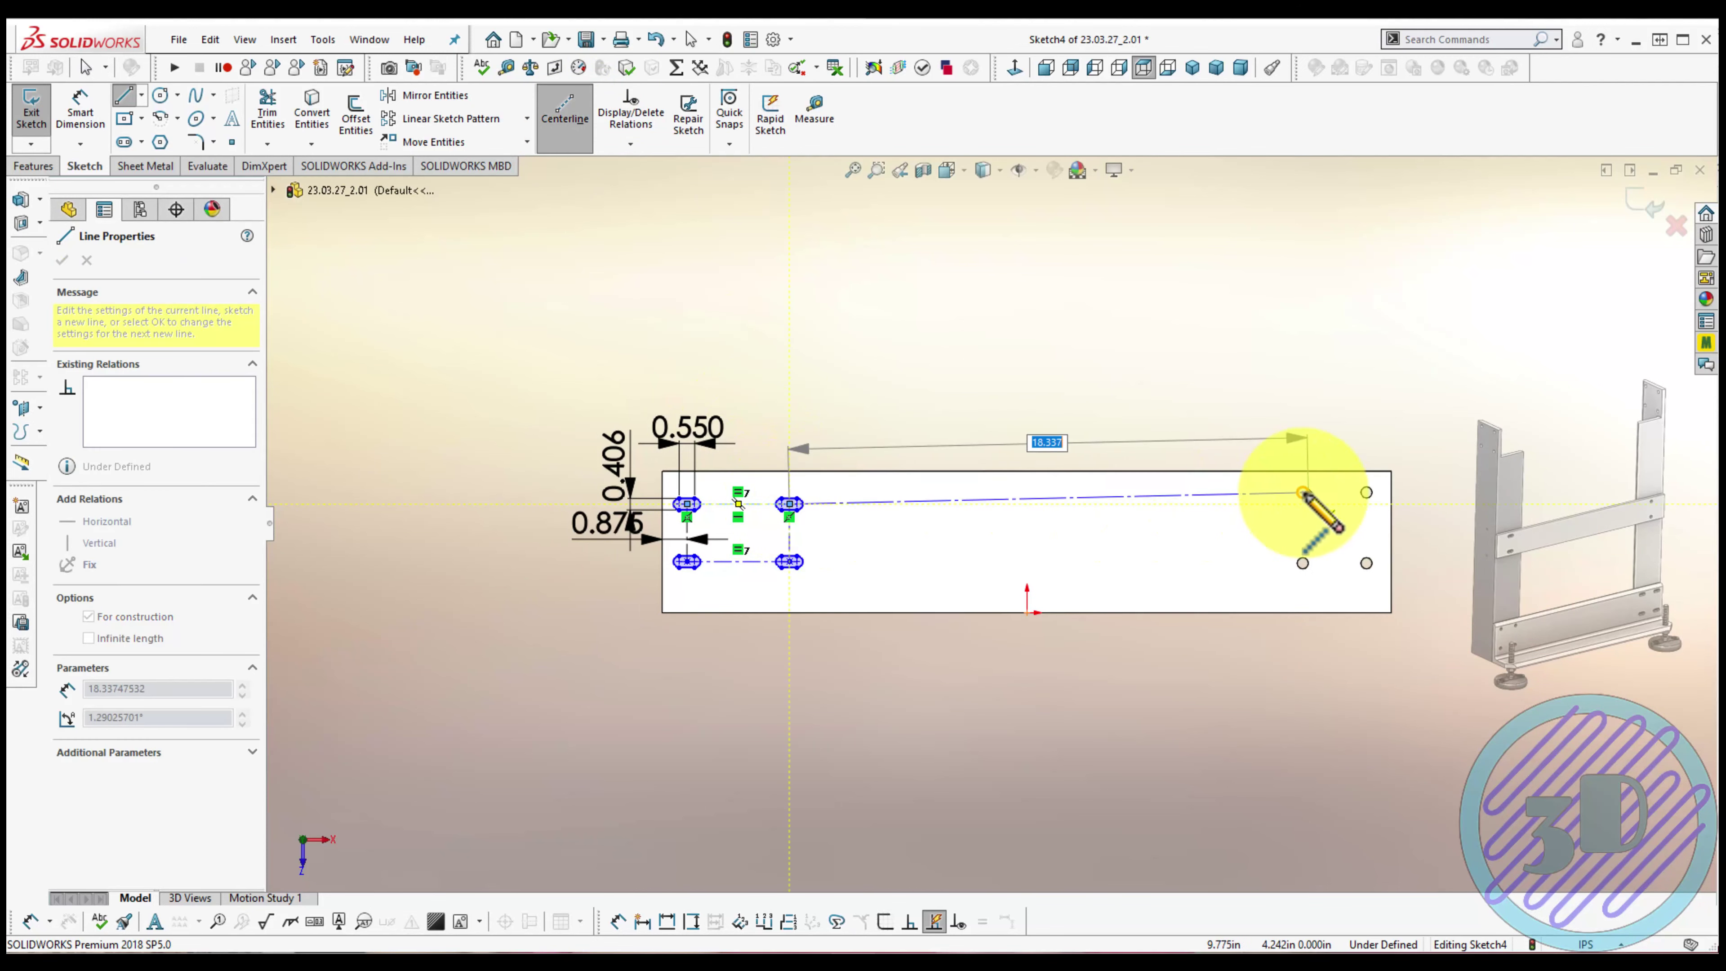
{"action": "scroll", "coordinate": [1308, 496], "scroll_direction": "down", "scroll_amount": 3}
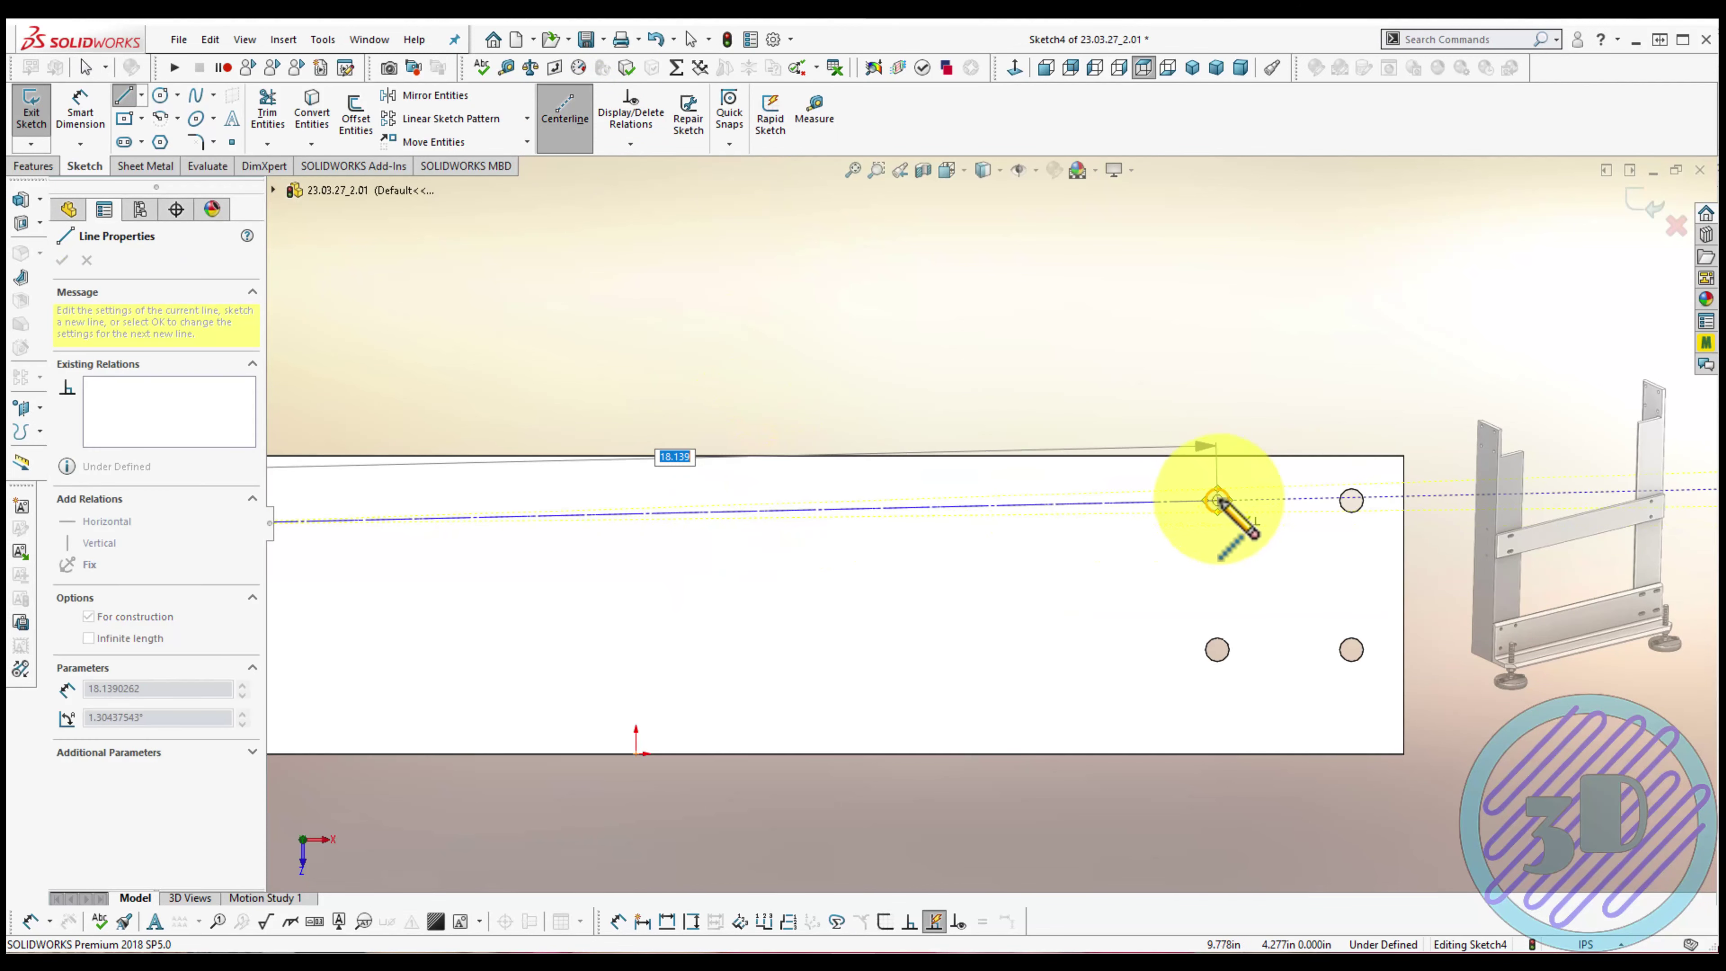
{"action": "left_click", "coordinate": [1217, 502]}
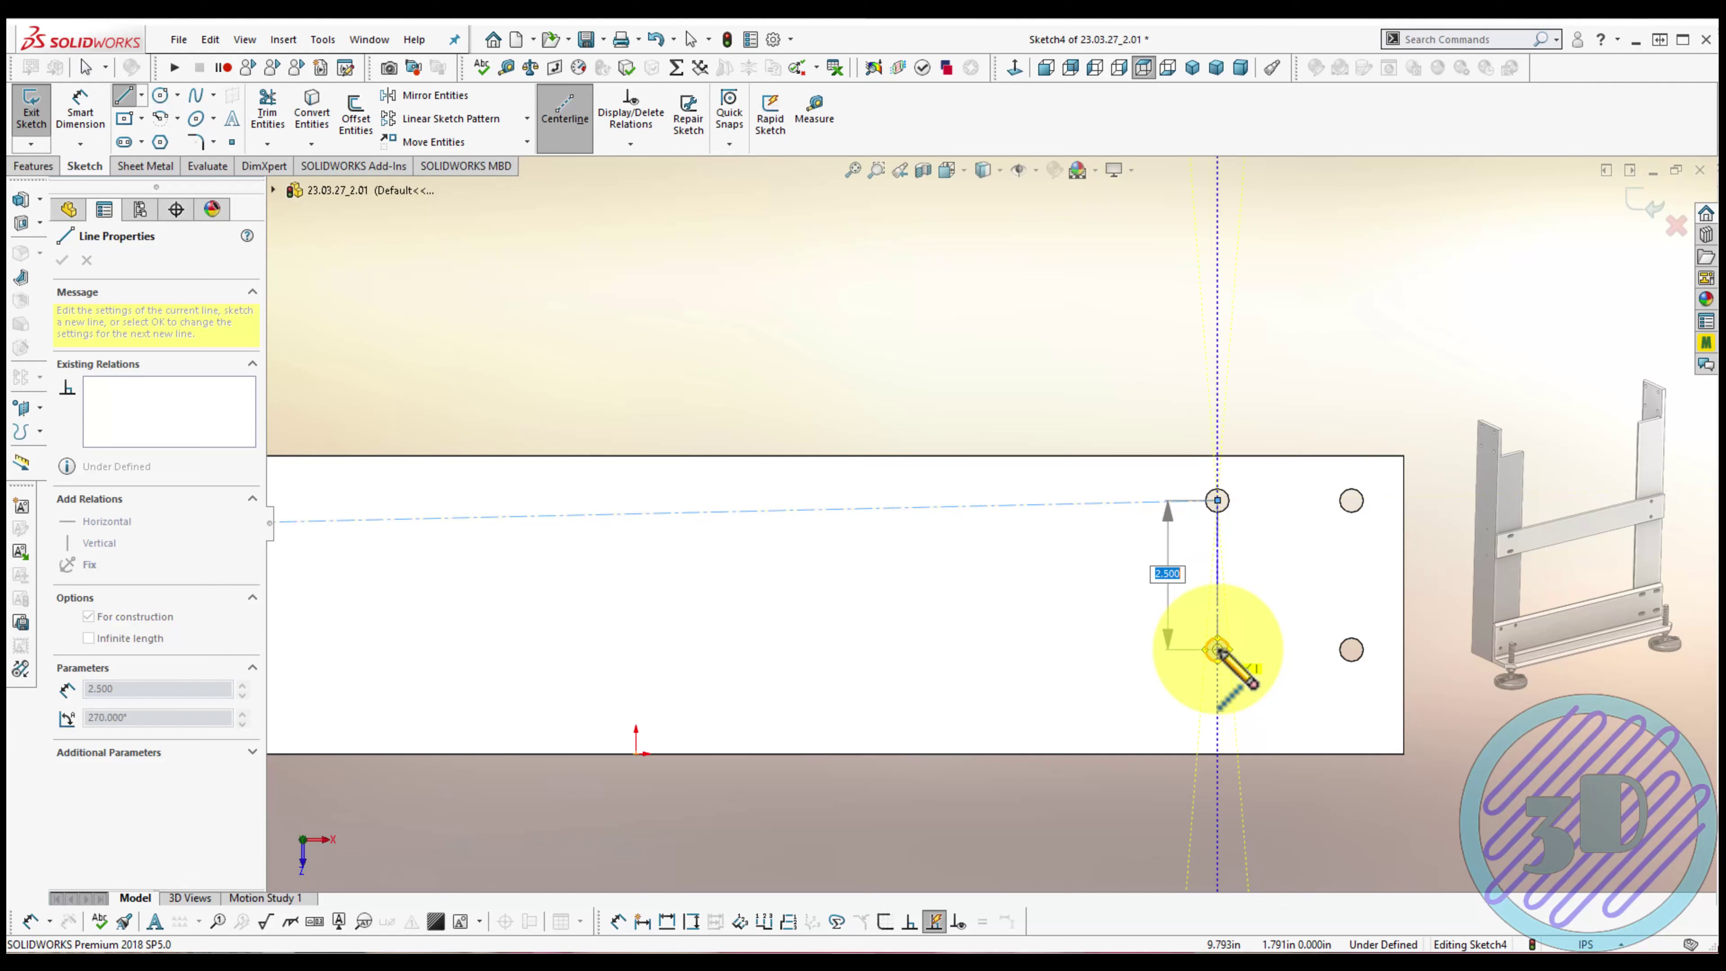
{"action": "left_click", "coordinate": [1217, 649]}
{"action": "scroll", "coordinate": [1216, 649], "scroll_direction": "up", "scroll_amount": 1}
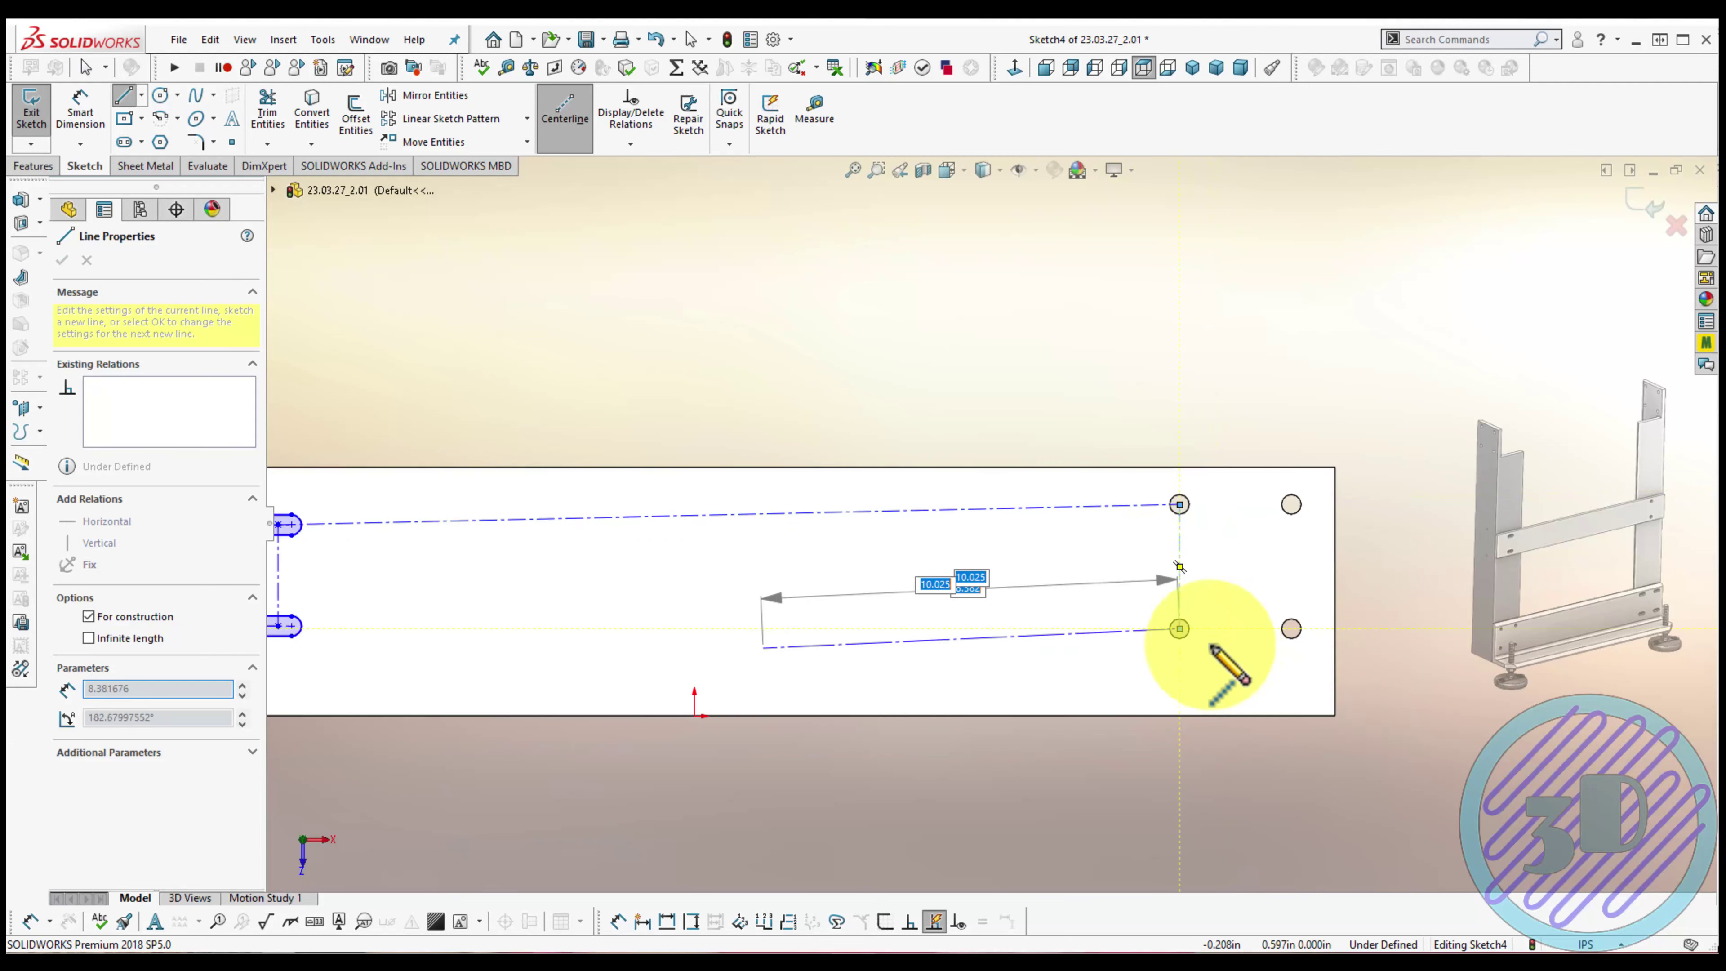
{"action": "scroll", "coordinate": [1121, 598], "scroll_direction": "up", "scroll_amount": 1}
{"action": "key", "text": "Escape"}
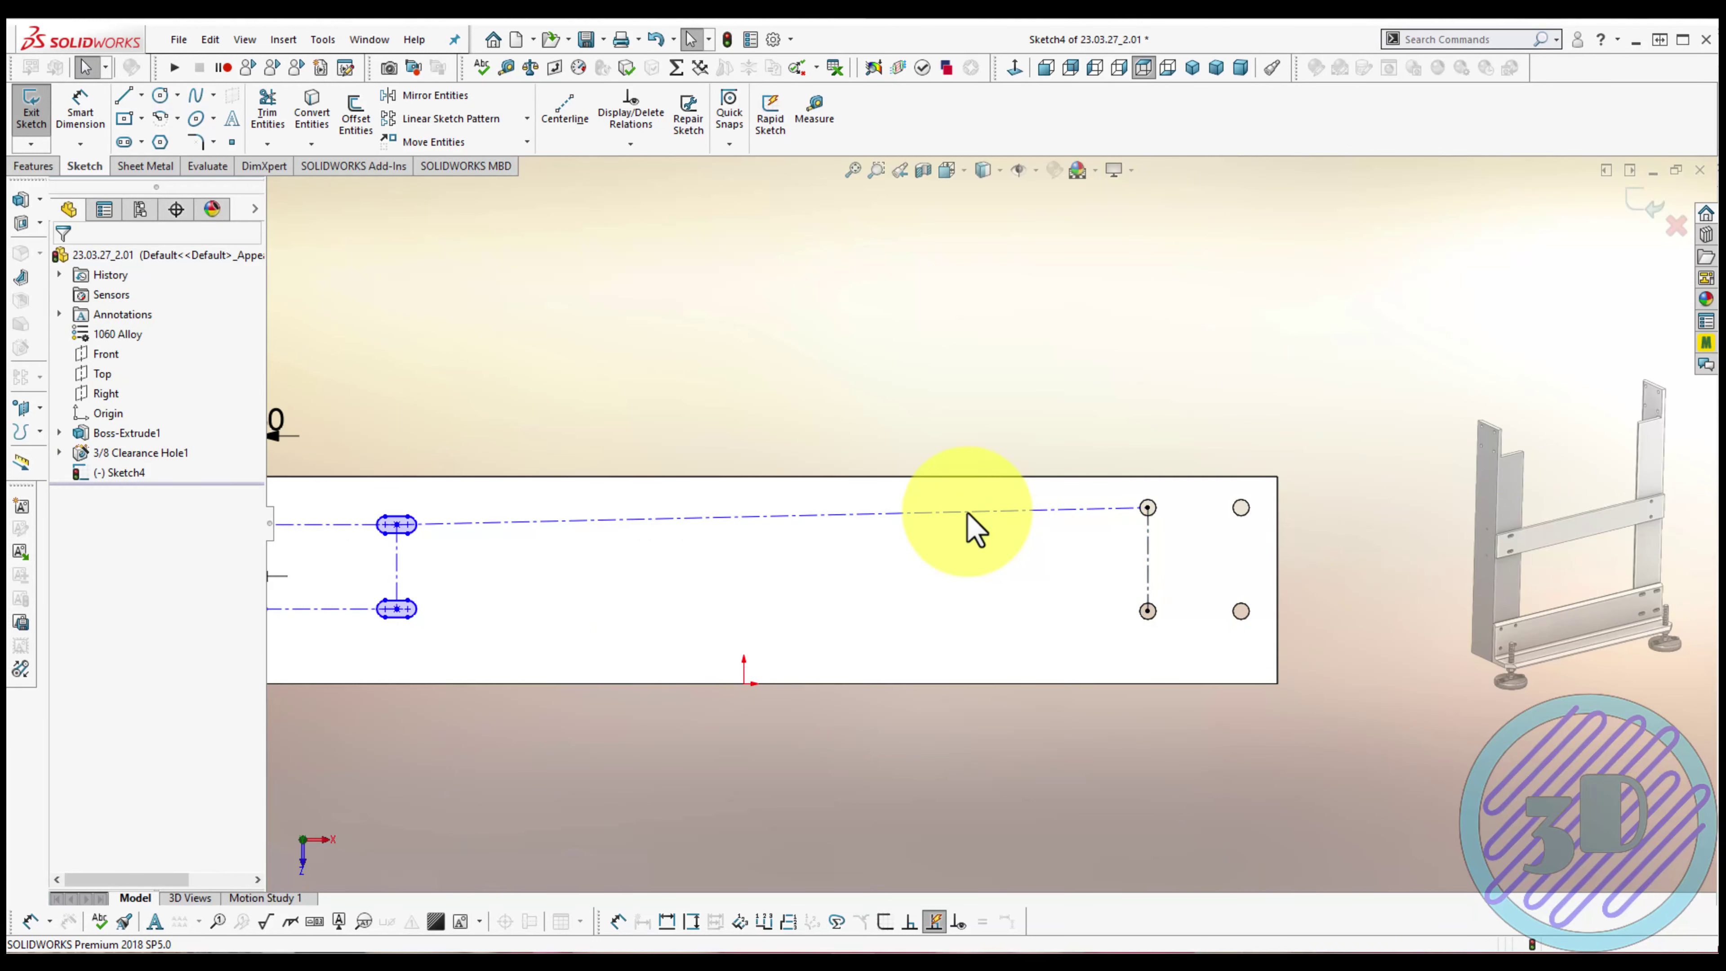
Make the long centerline Horizontal and the two vertical centerlines Equal
{"action": "left_click", "coordinate": [968, 514]}
{"action": "left_click", "coordinate": [1021, 407]}
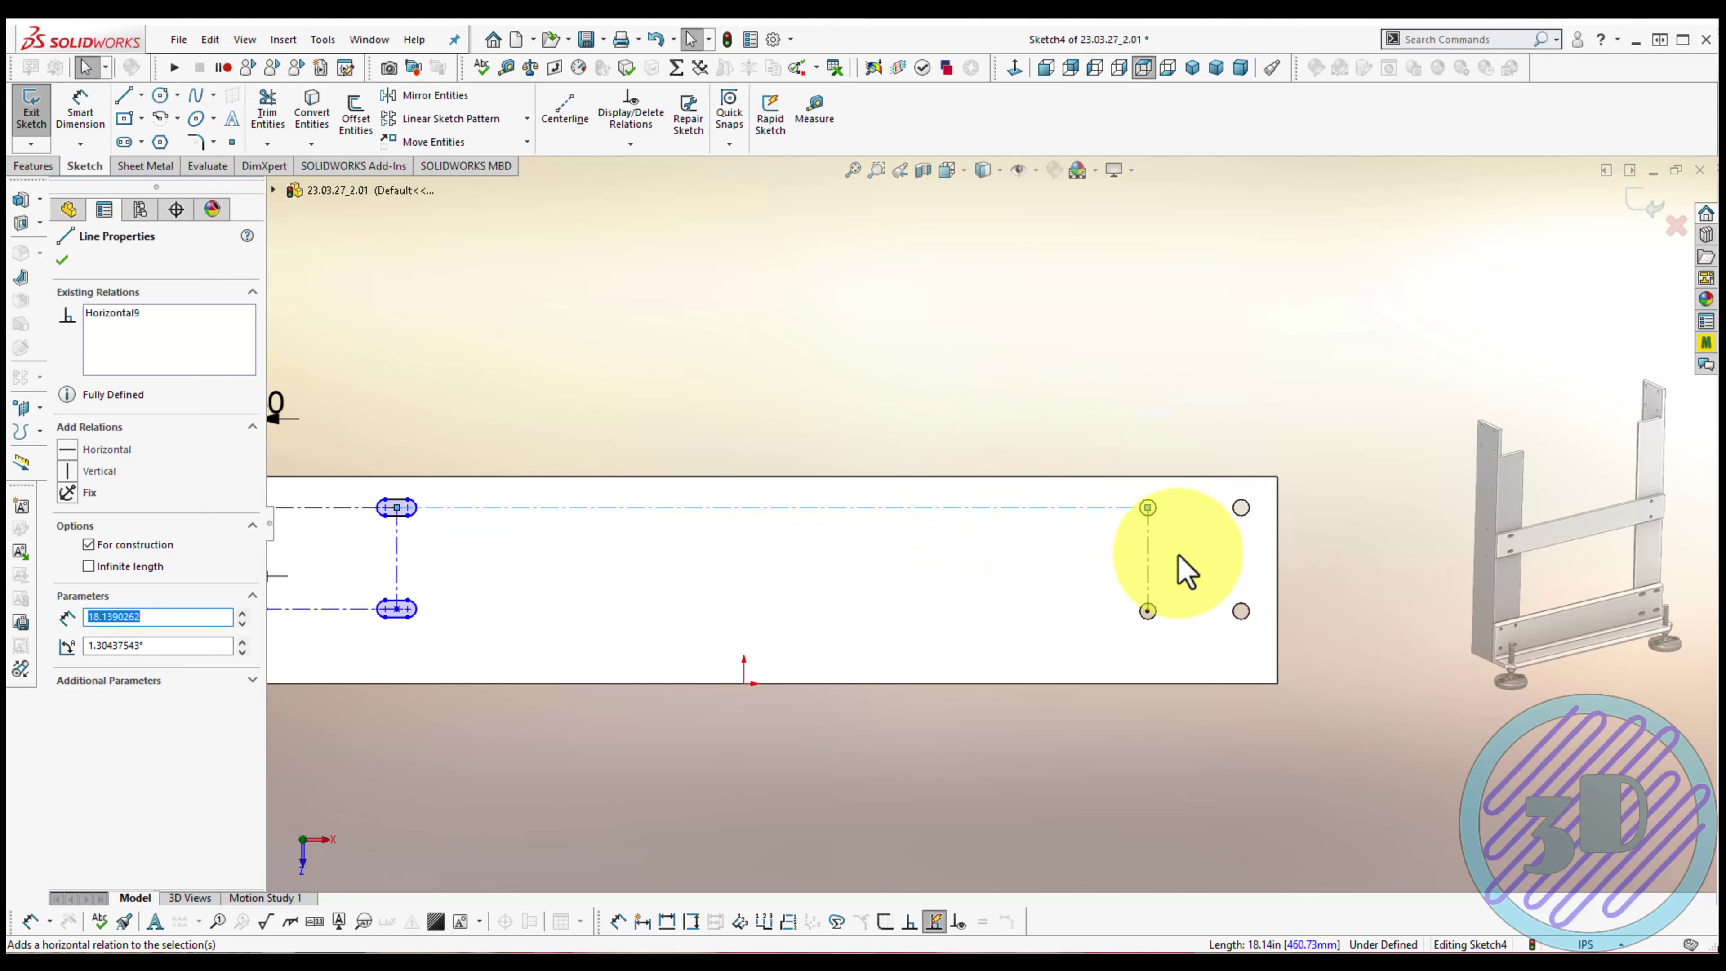
{"action": "left_click", "coordinate": [955, 570]}
{"action": "left_click_drag", "start_coordinate": [353, 539], "coordinate": [353, 538]}
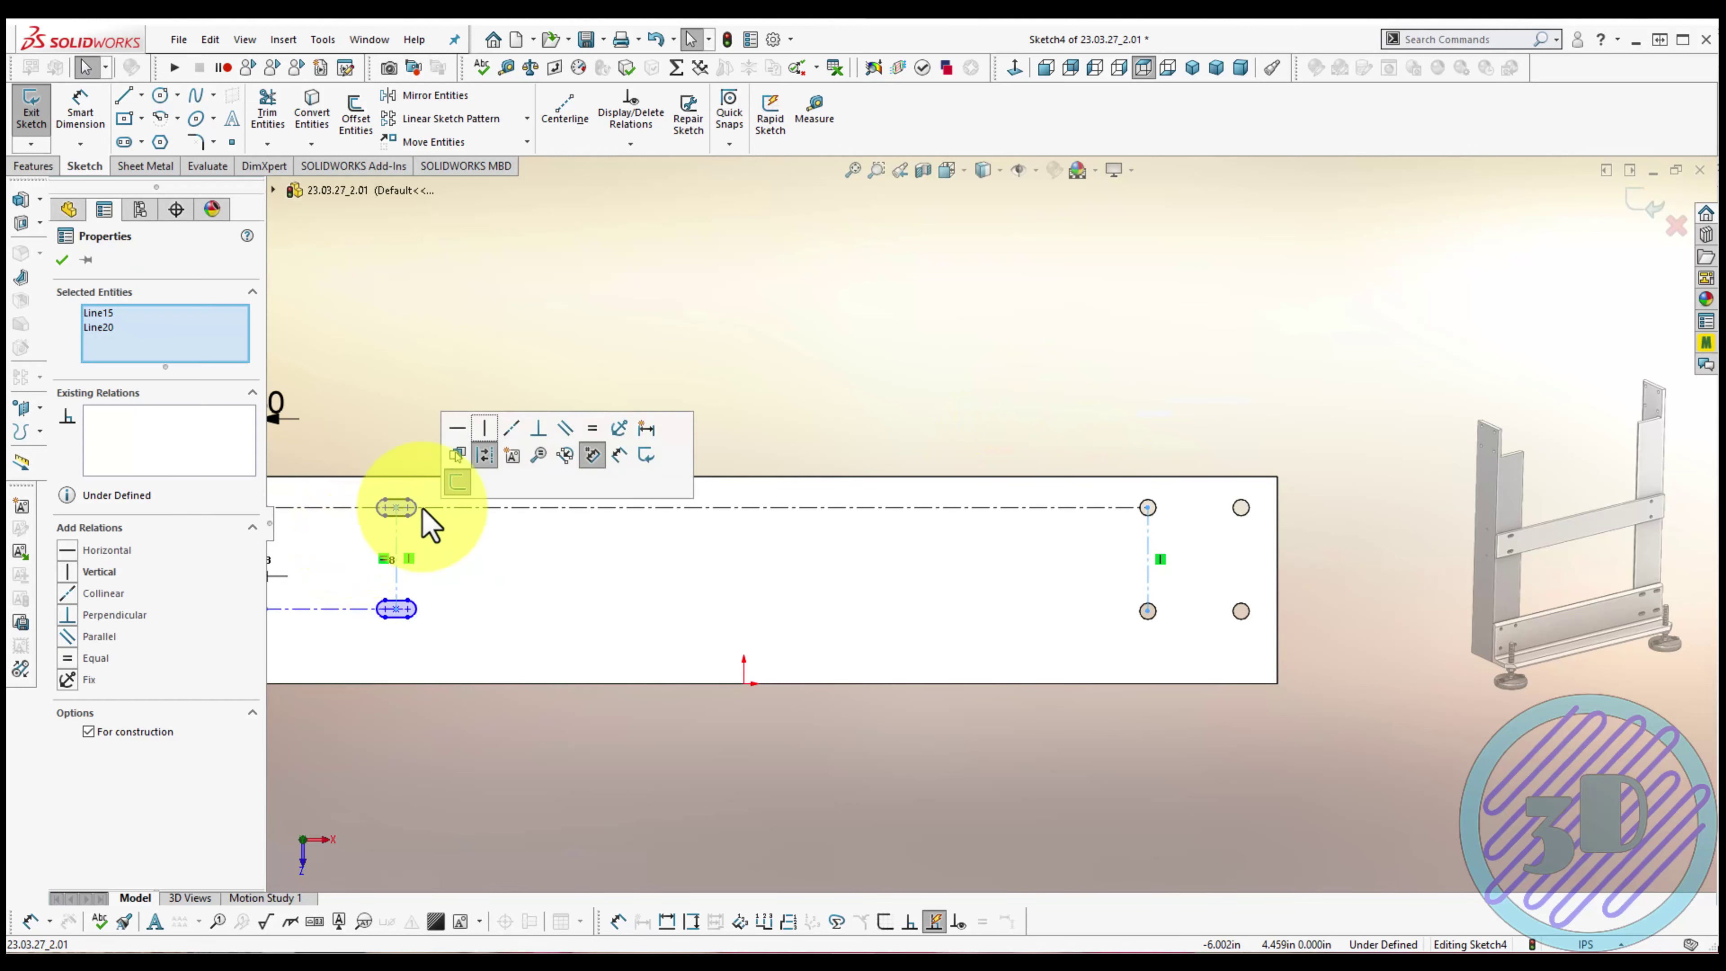
{"action": "left_click", "coordinate": [596, 432]}
{"action": "left_click", "coordinate": [528, 366]}
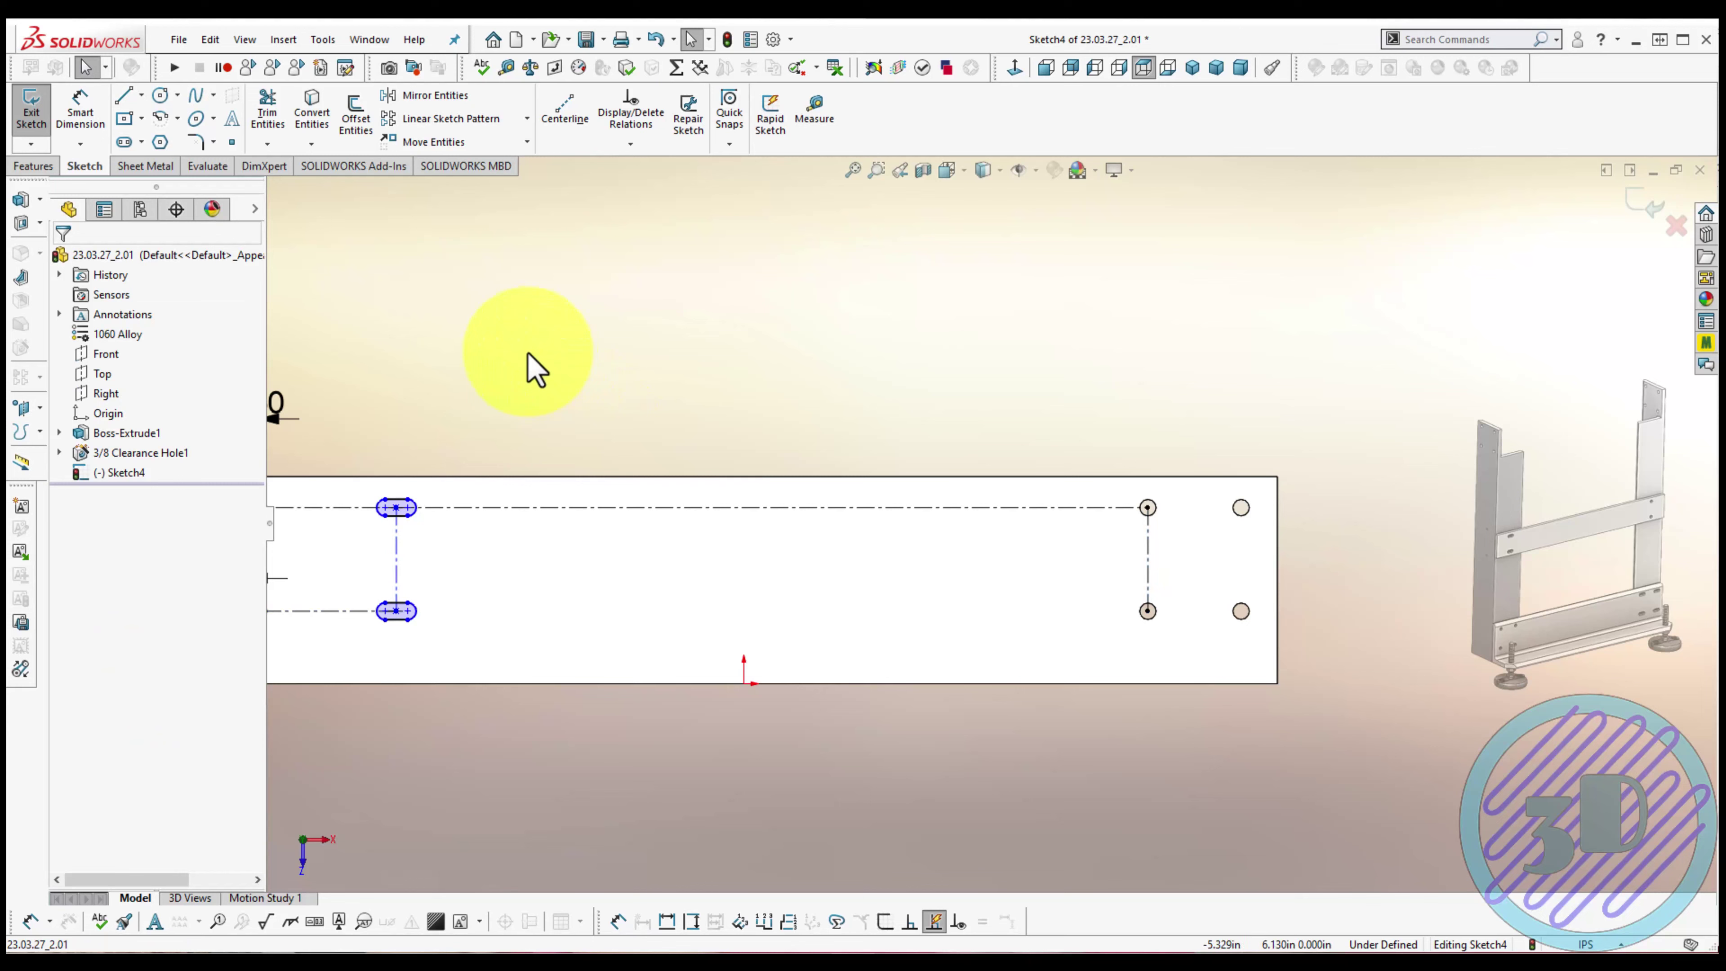
{"action": "key", "text": "f"}
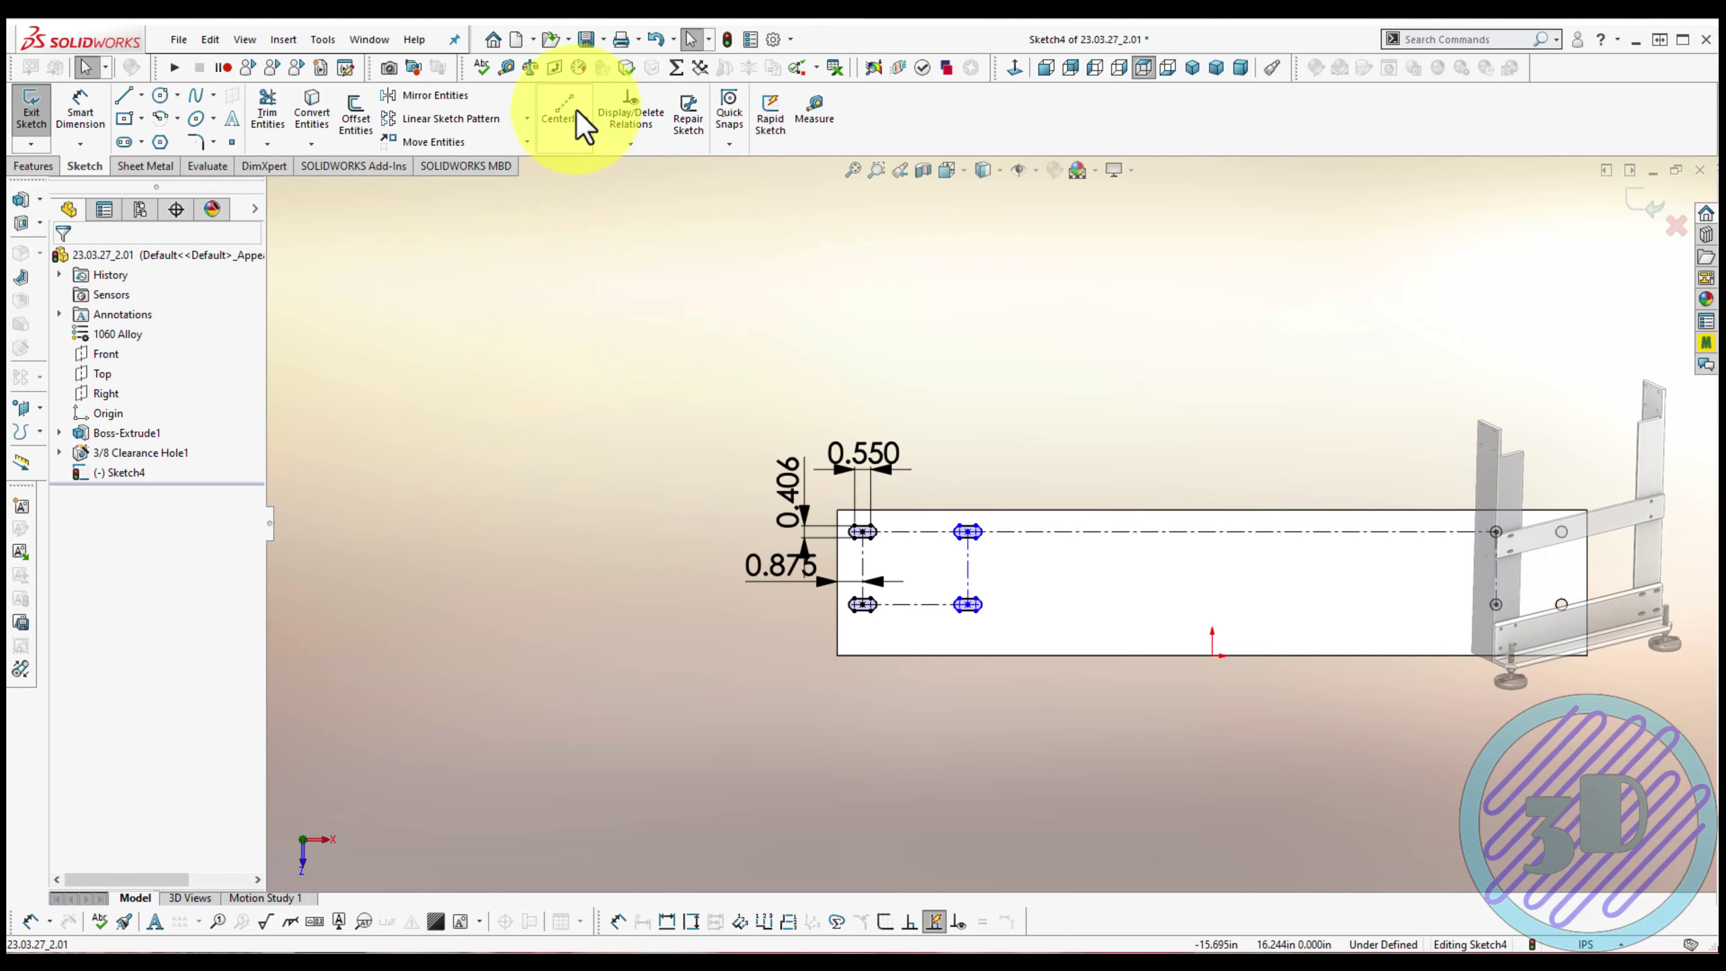
Draw a centerline between the upper hole centres and make it Equal to the slot spacing line
{"action": "left_click", "coordinate": [564, 112]}
{"action": "scroll", "coordinate": [1574, 554], "scroll_direction": "down", "scroll_amount": 4}
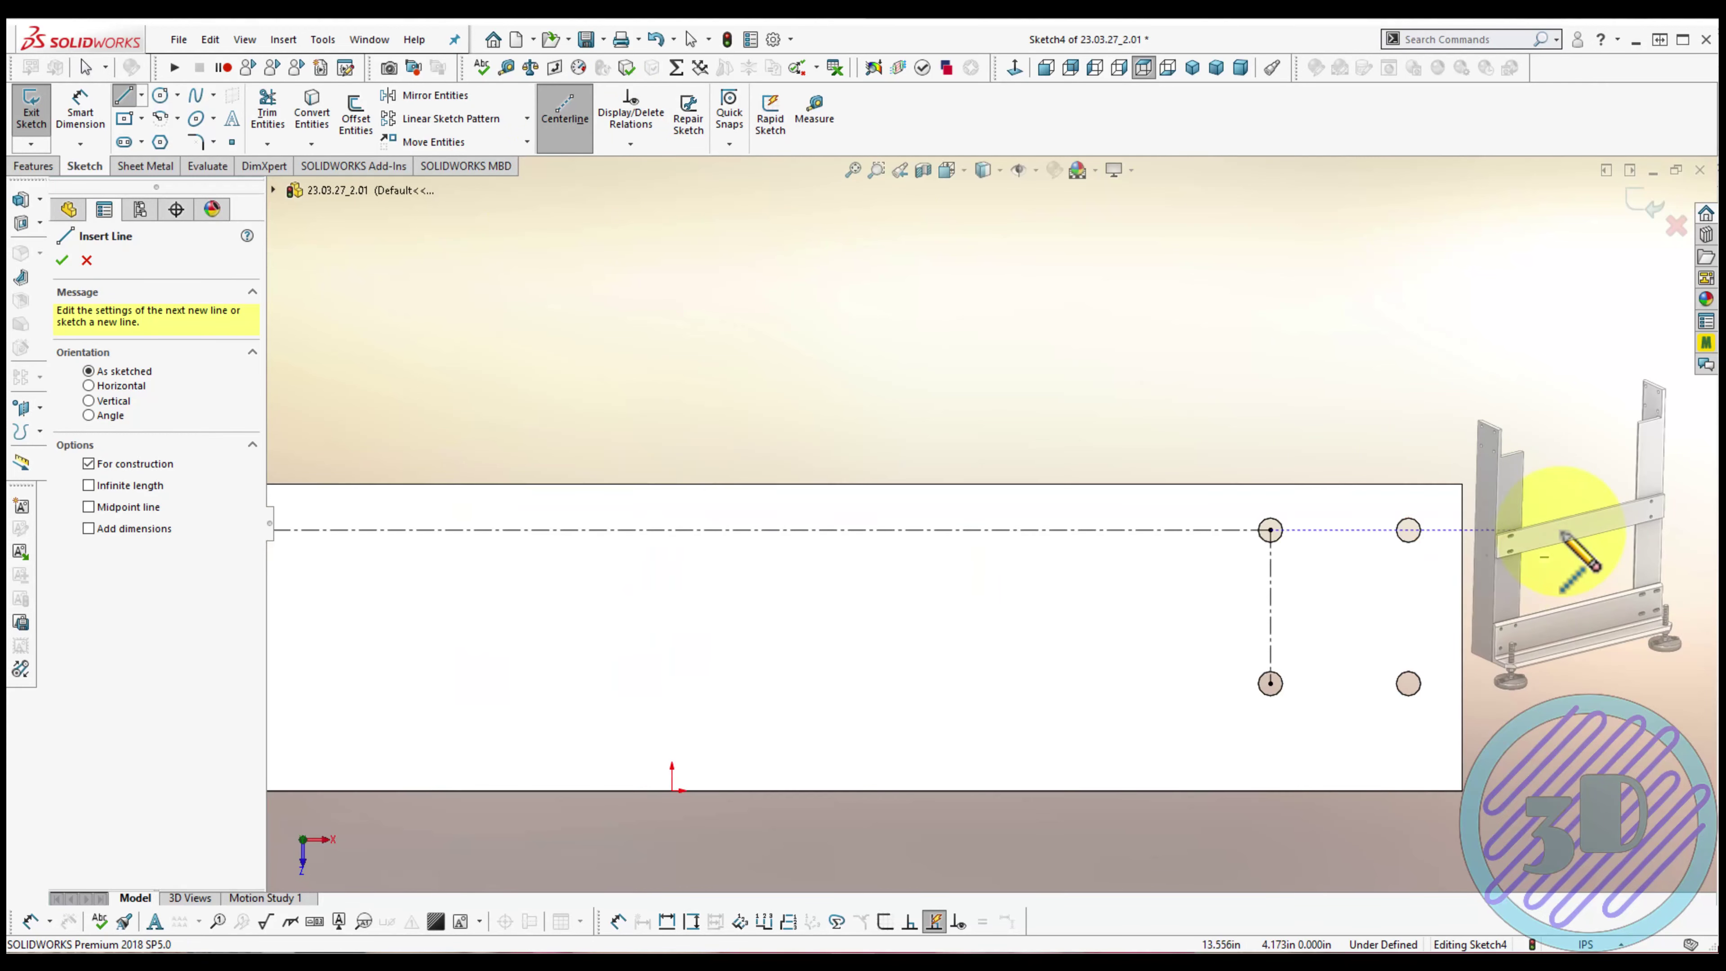
{"action": "left_click", "coordinate": [1407, 531]}
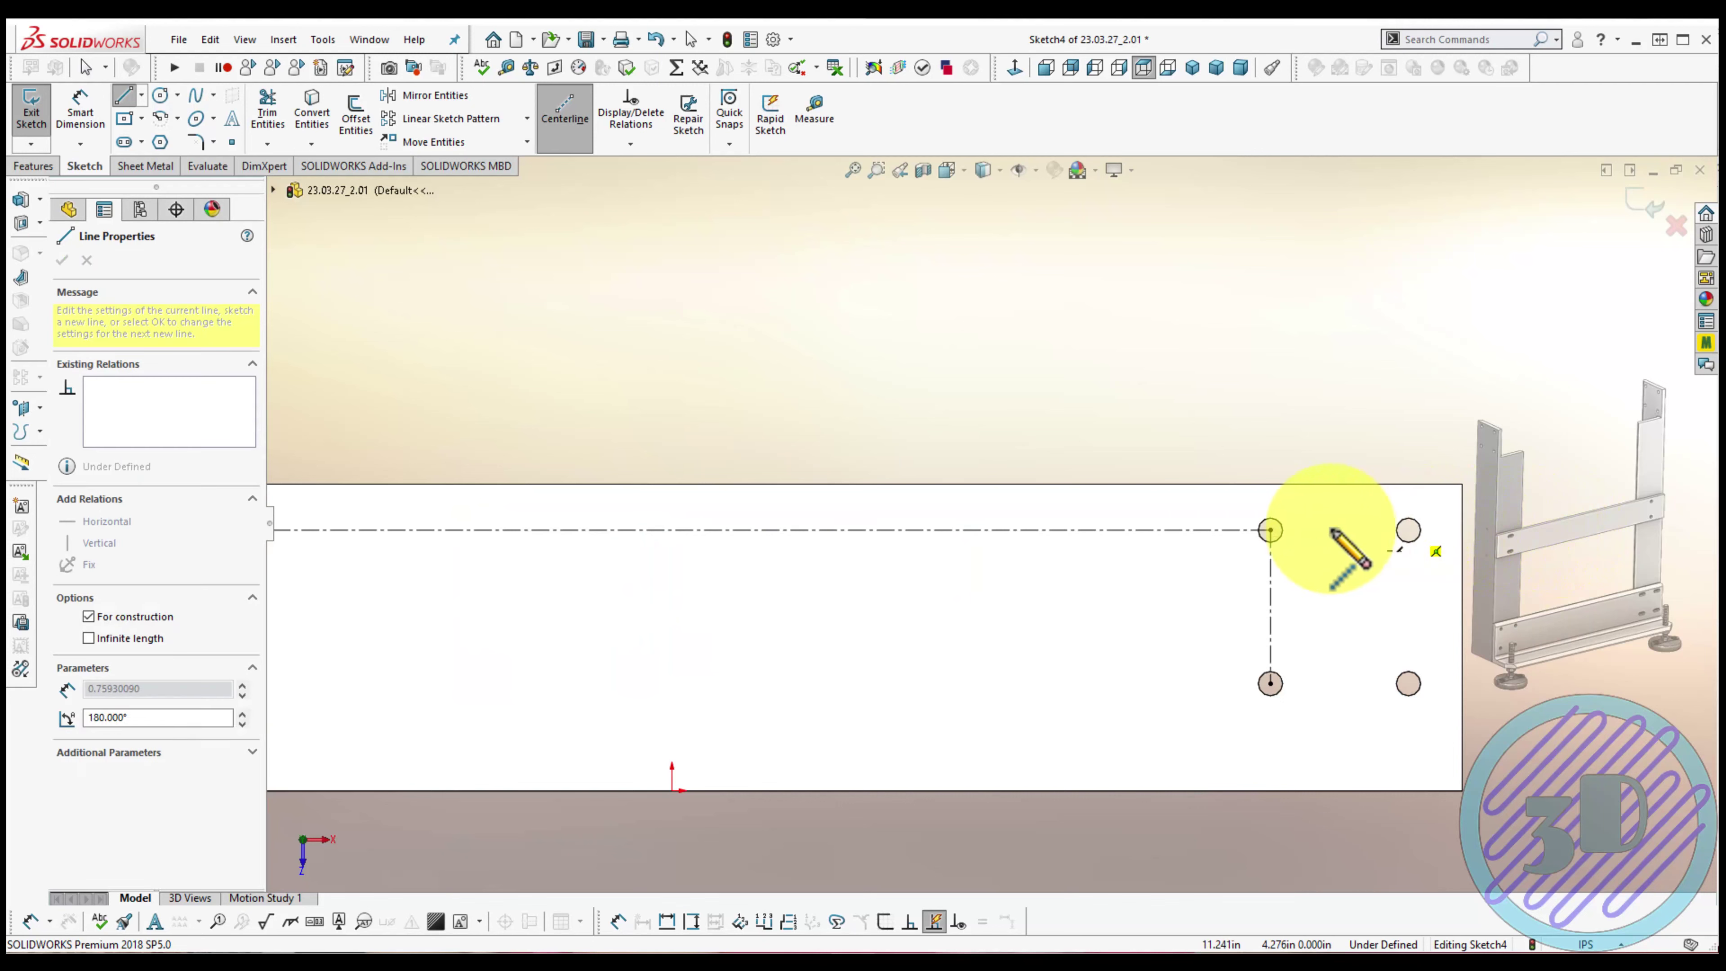
{"action": "left_click", "coordinate": [1270, 530]}
{"action": "key", "text": "Escape"}
{"action": "scroll", "coordinate": [985, 537], "scroll_direction": "up", "scroll_amount": 4}
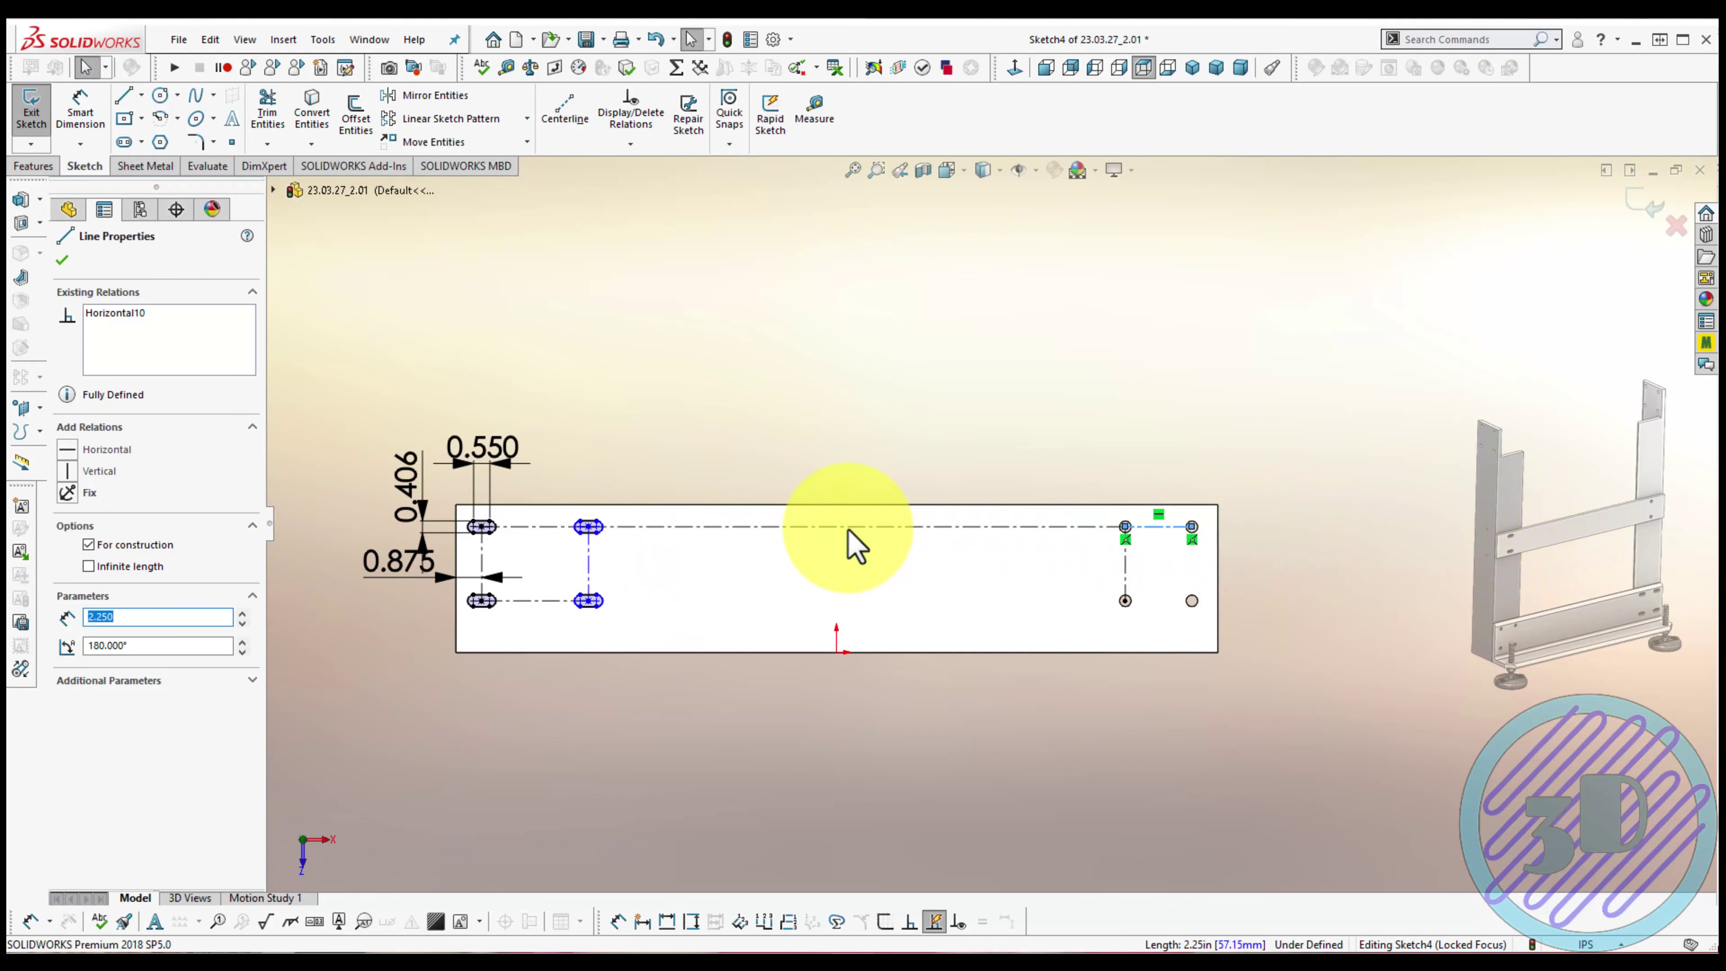
{"action": "left_click", "coordinate": [553, 528], "text": "ctrl"}
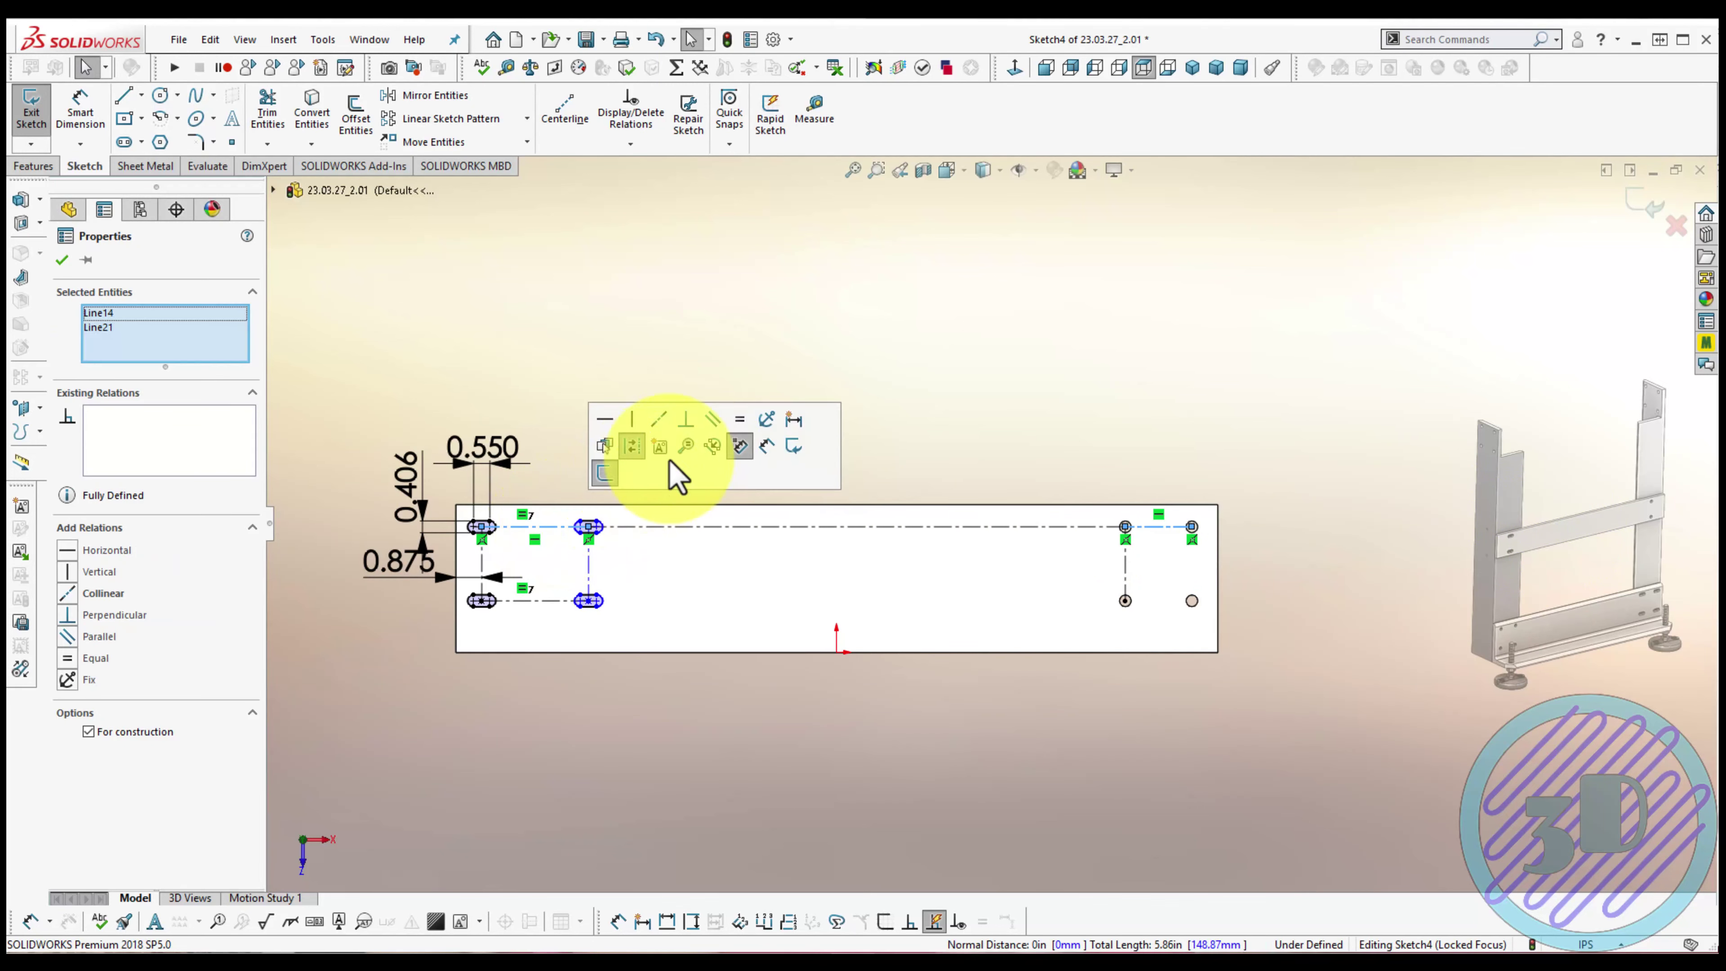
{"action": "left_click", "coordinate": [740, 419]}
{"action": "left_click", "coordinate": [605, 703]}
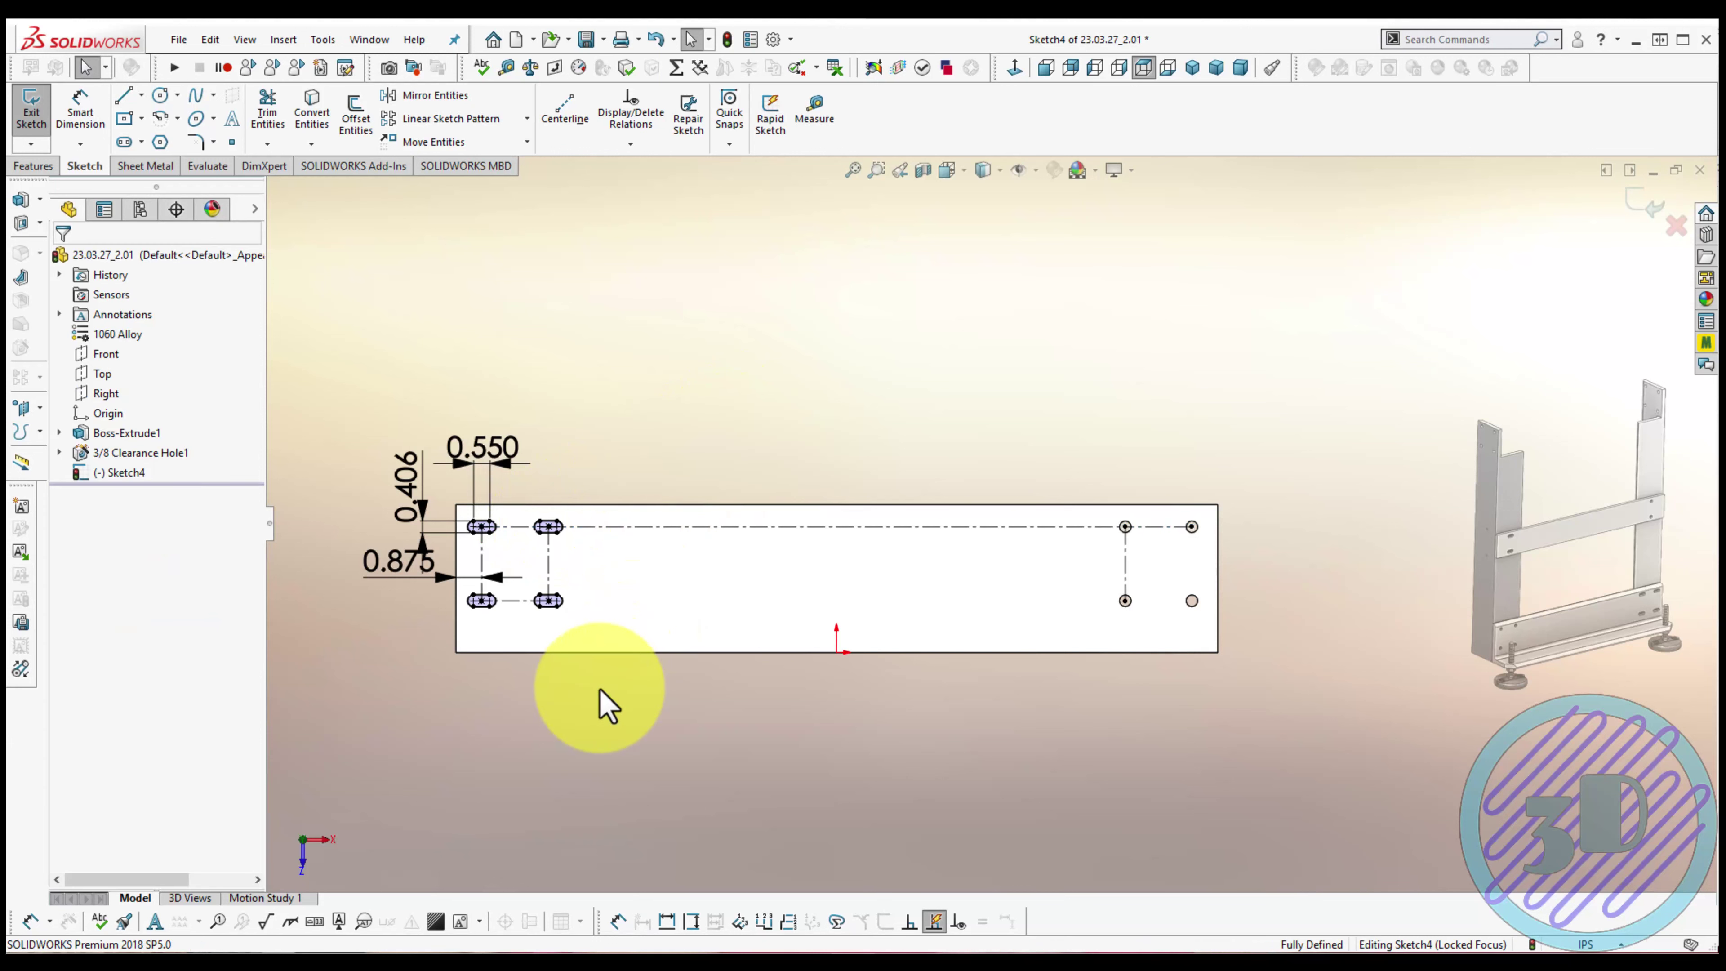
{"action": "key", "text": "d"}
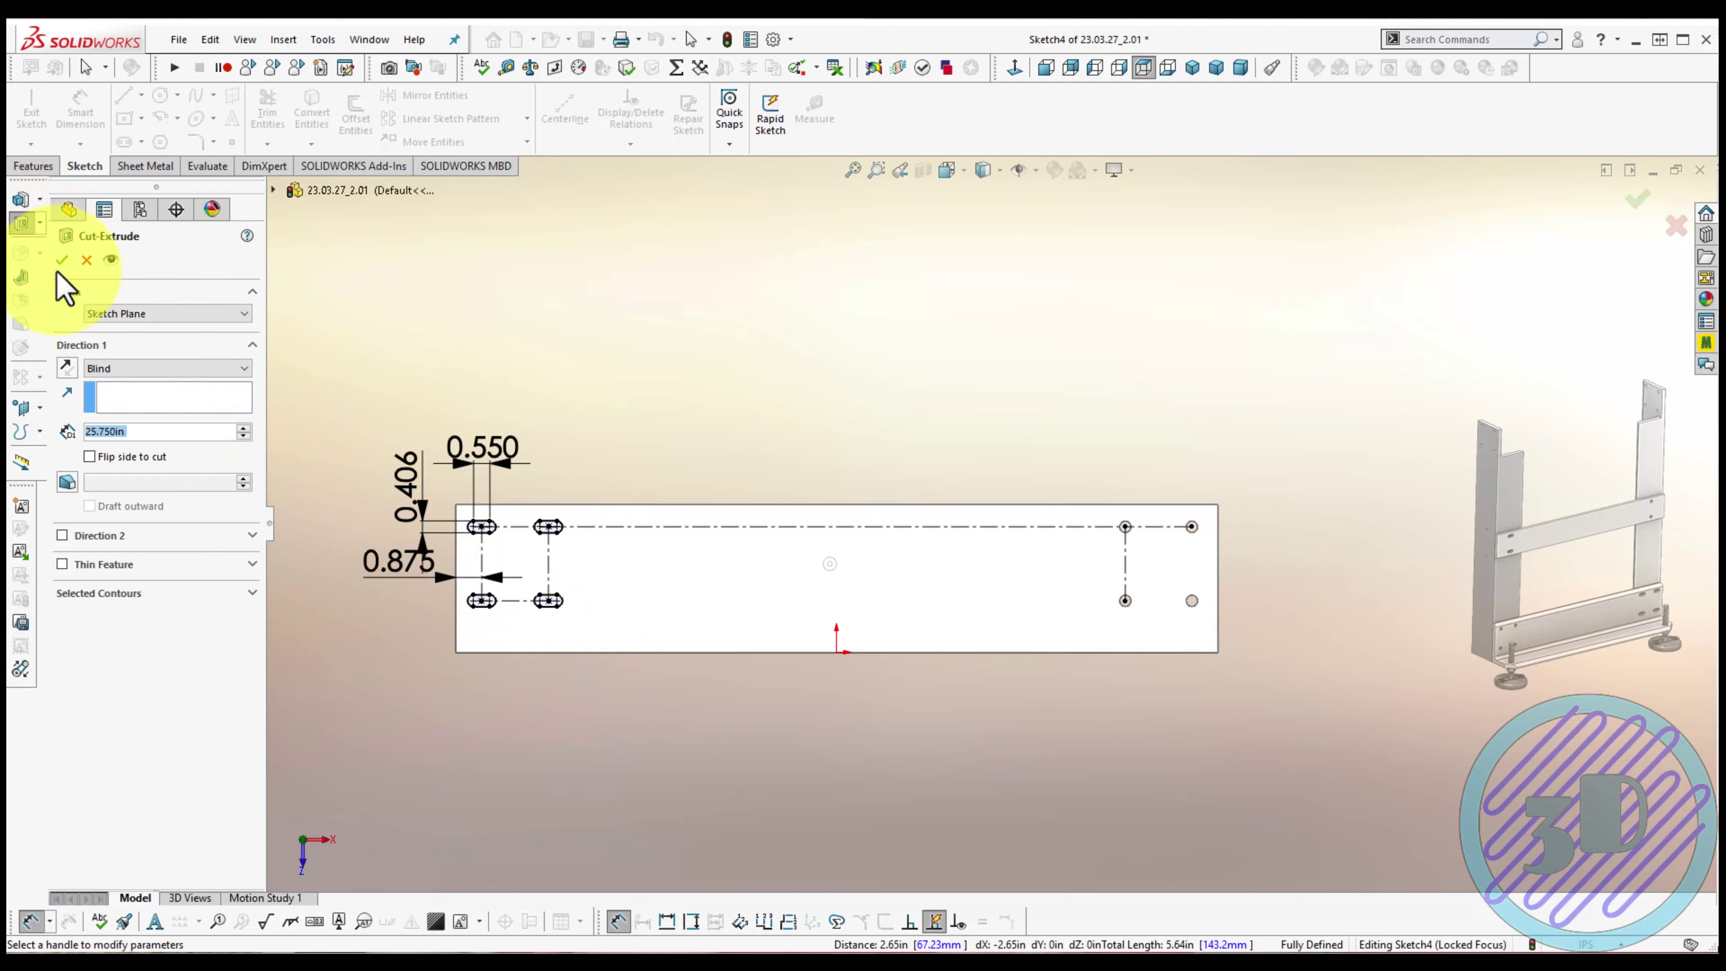
Cut the slot sketch Through All and orbit the part to inspect it
{"action": "left_click", "coordinate": [144, 402]}
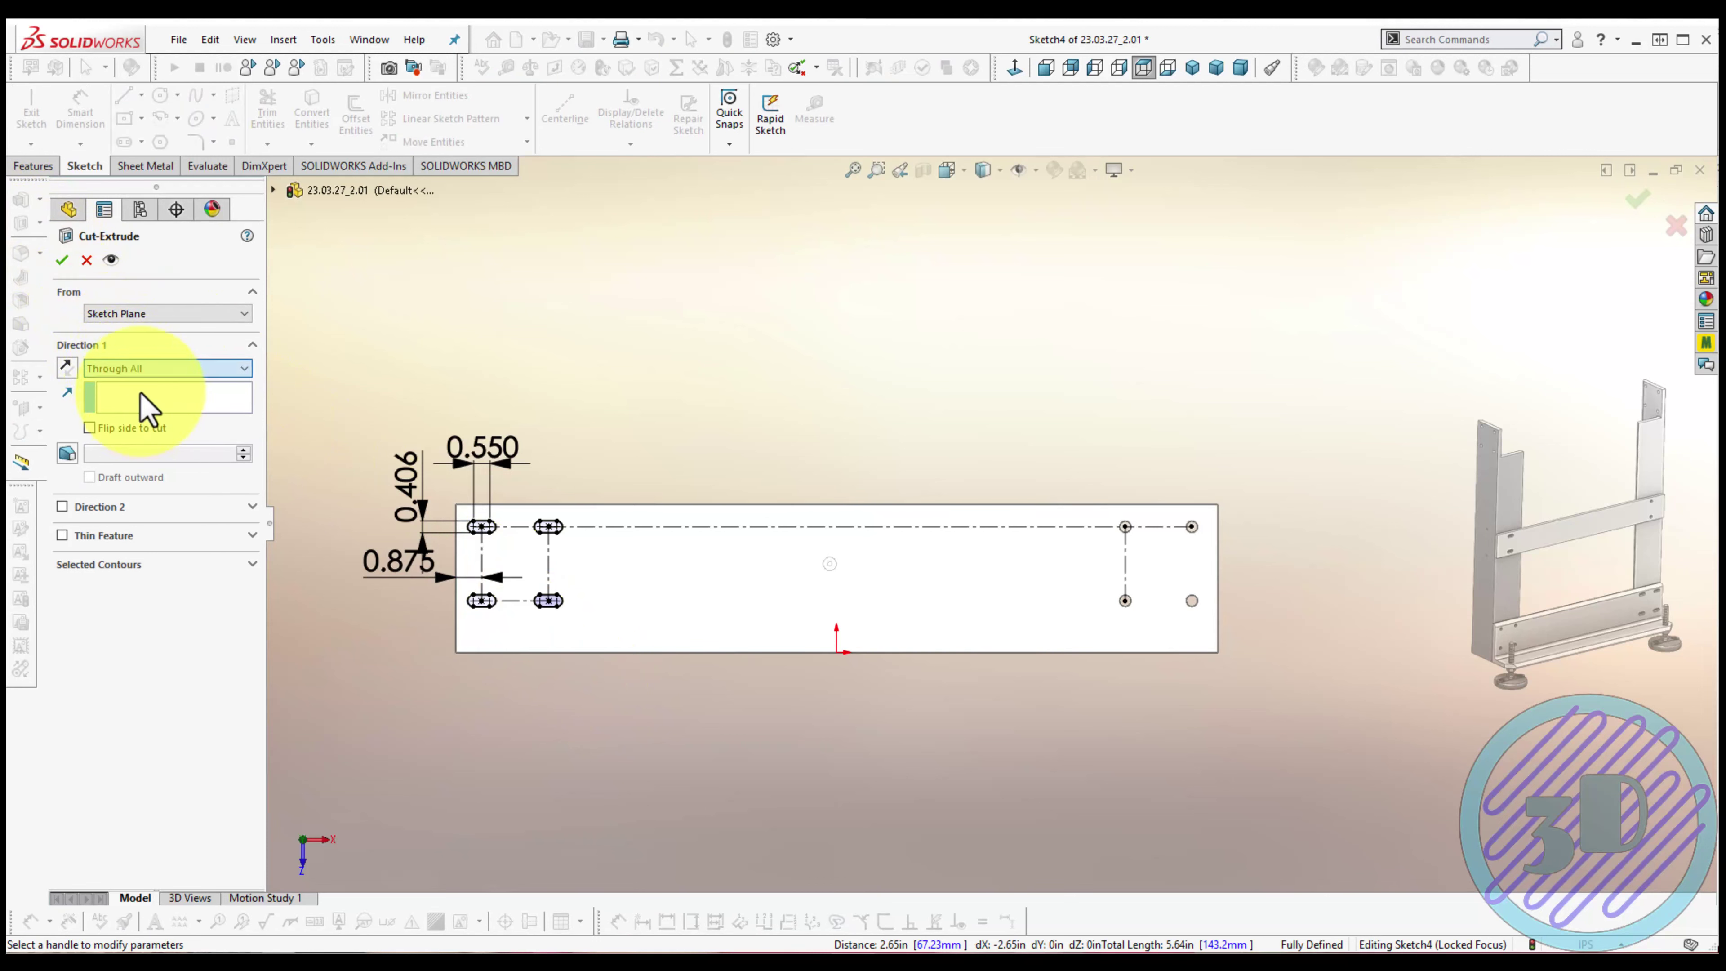
{"action": "left_click", "coordinate": [62, 259]}
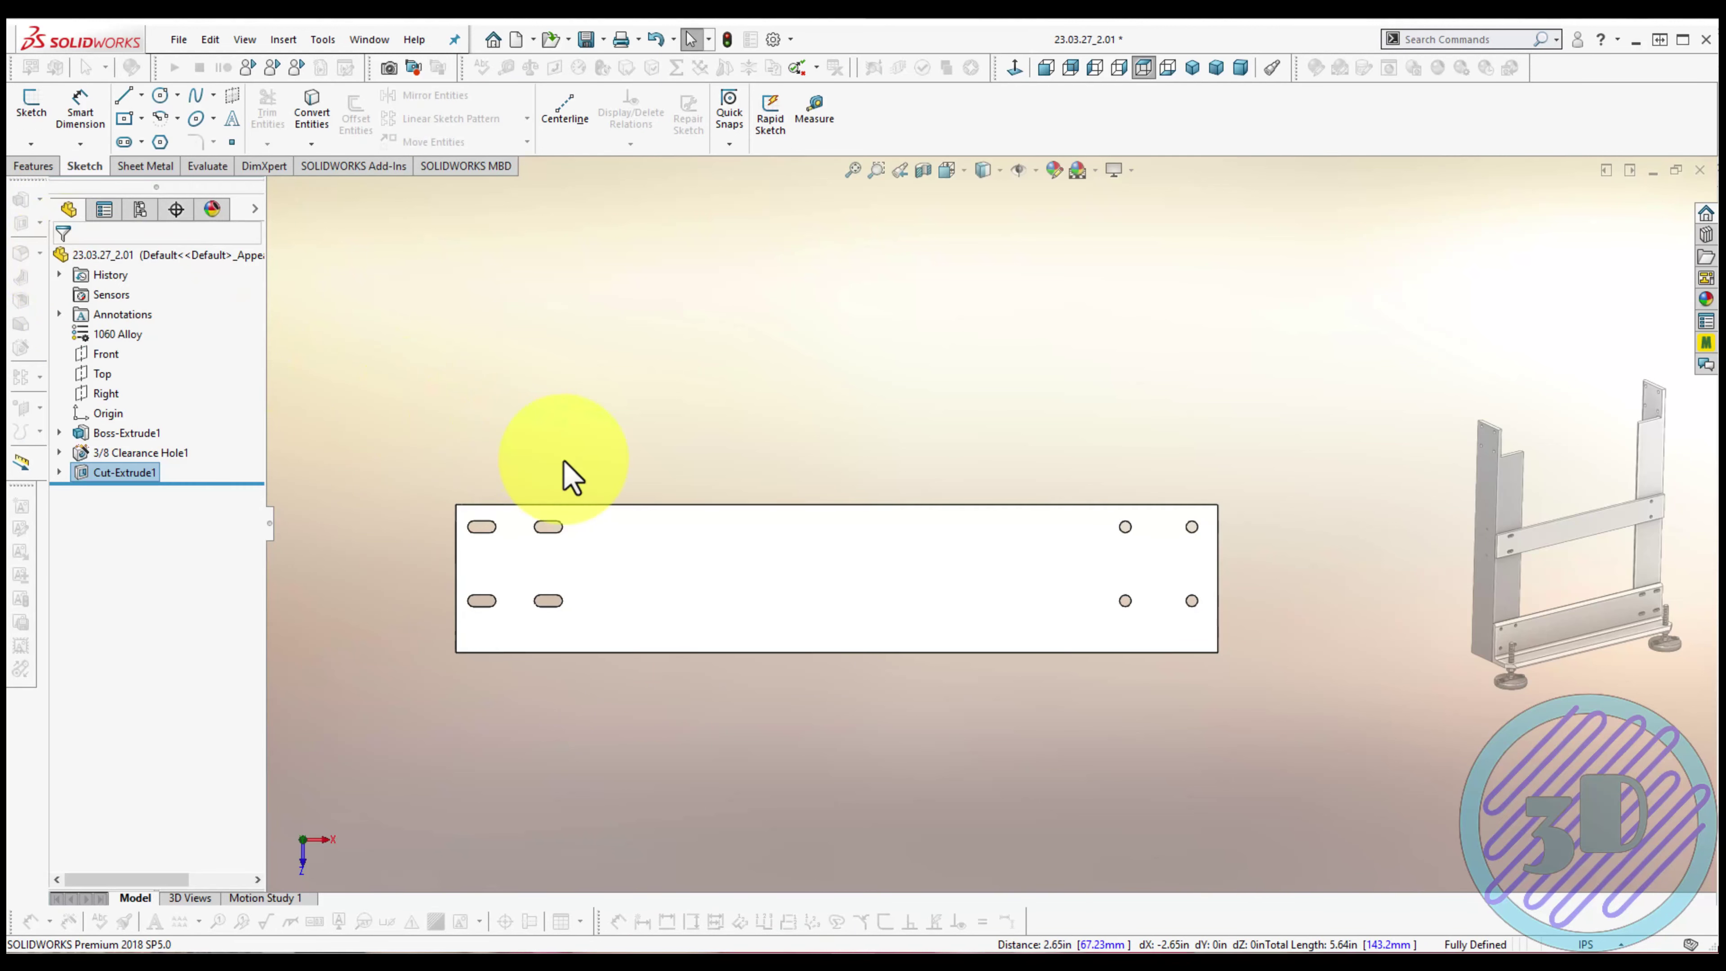
{"action": "middle_click_drag", "start_coordinate": [566, 456], "coordinate": [771, 585]}
{"action": "left_click", "coordinate": [826, 632]}
Specify a 5/8-11 Bottoming Tapped Hole on the plate's front face
{"action": "left_click", "coordinate": [978, 564]}
{"action": "left_click", "coordinate": [852, 576]}
{"action": "left_click", "coordinate": [841, 543]}
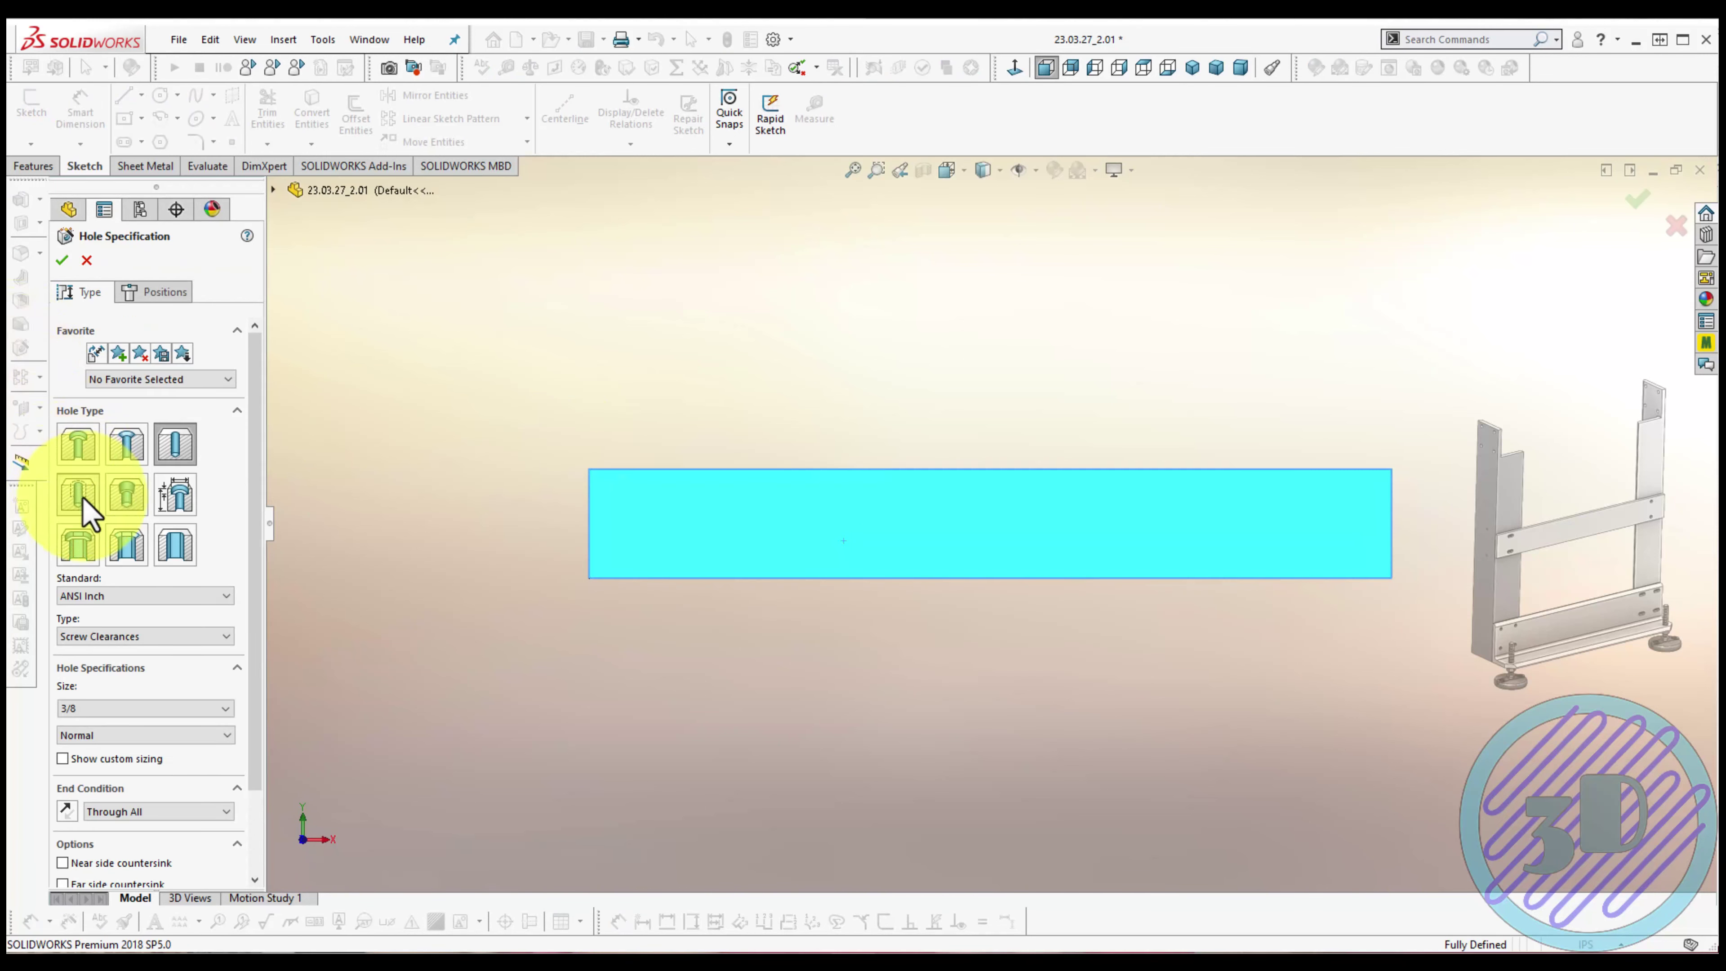
{"action": "left_click", "coordinate": [82, 497]}
{"action": "left_click", "coordinate": [109, 636]}
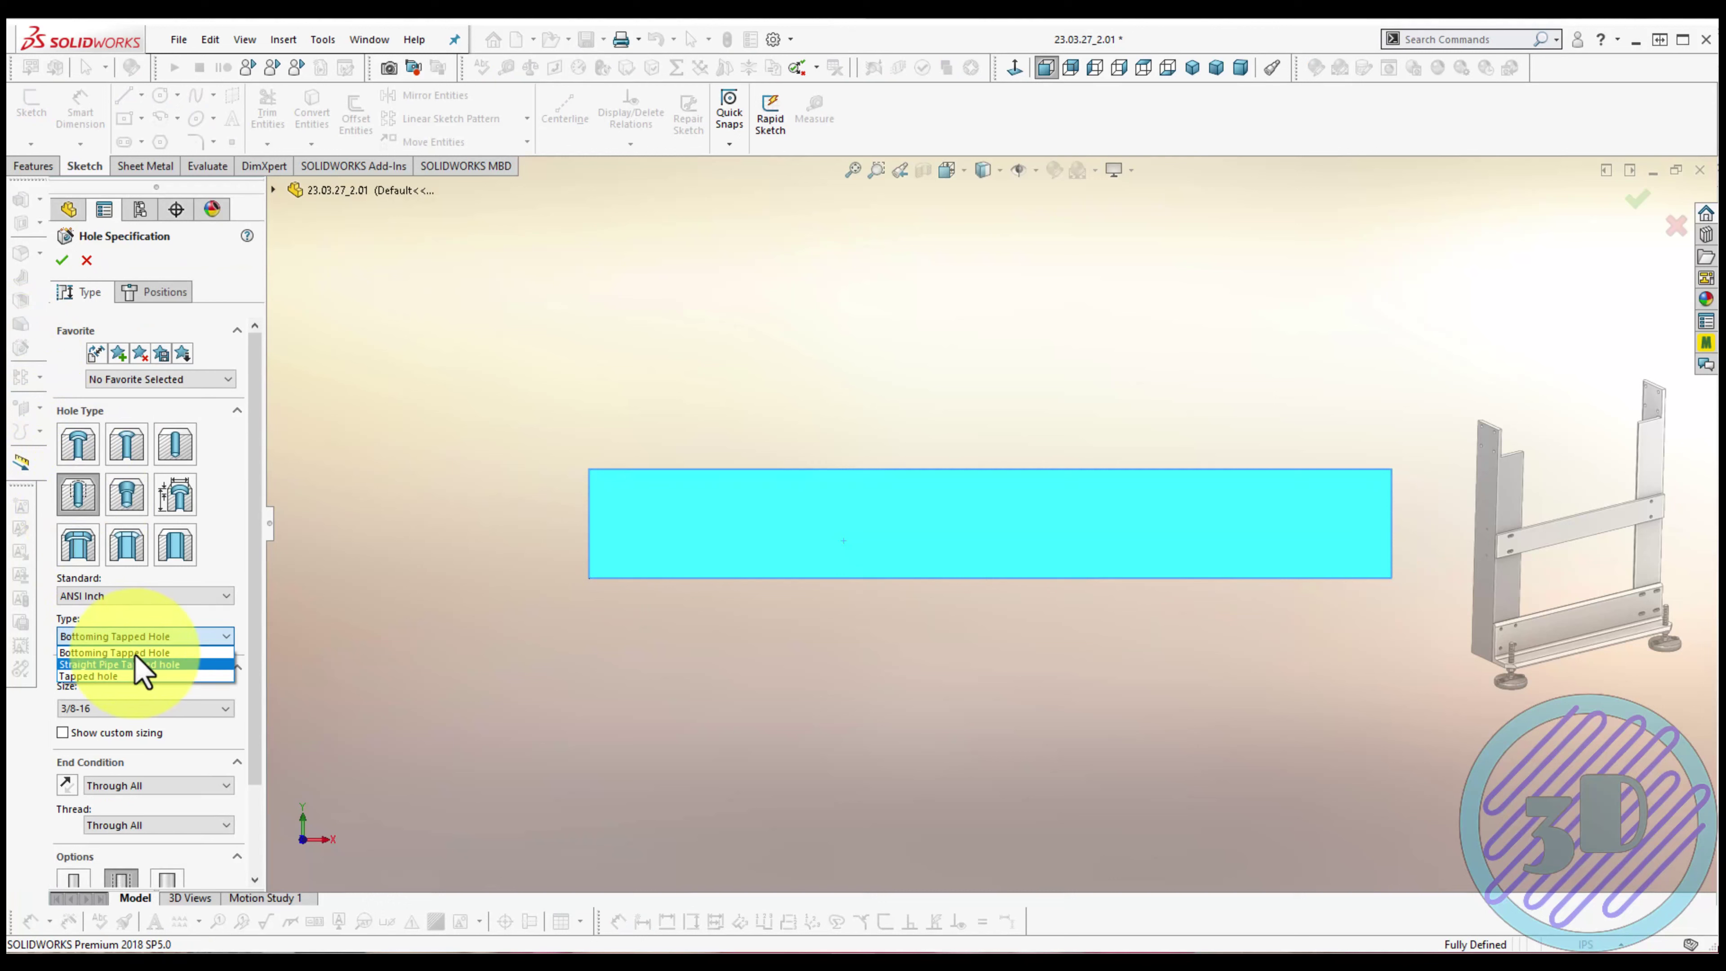
{"action": "left_click", "coordinate": [135, 654]}
{"action": "left_click", "coordinate": [134, 707]}
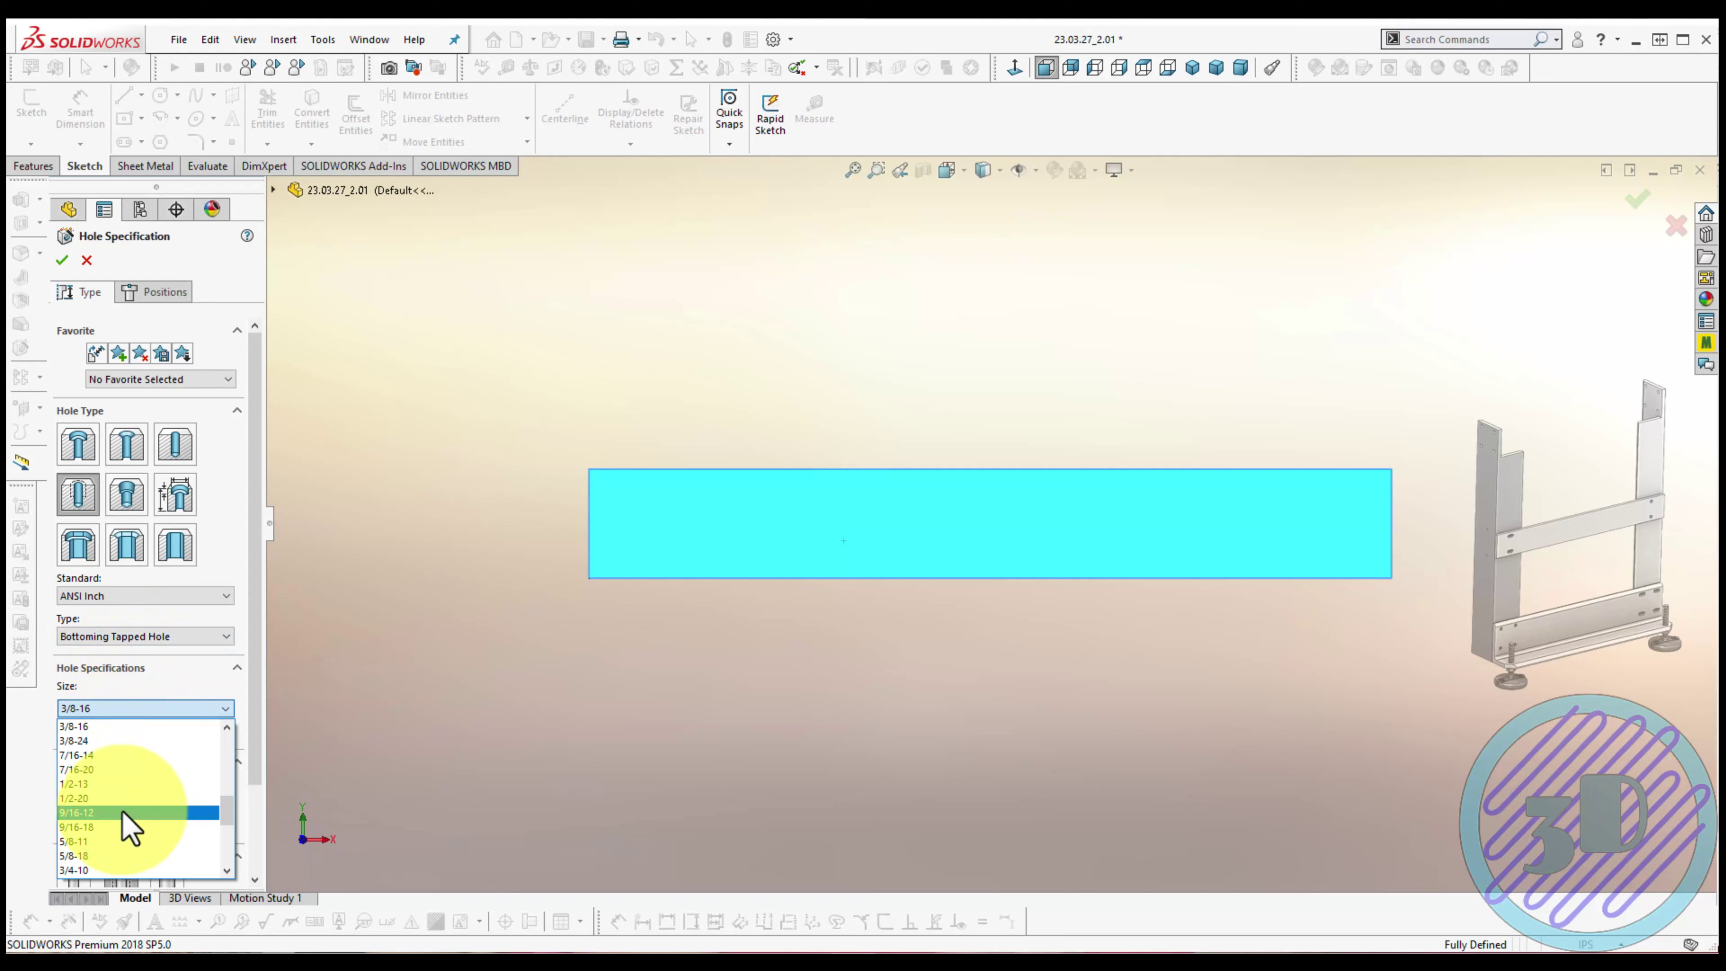
{"action": "left_click", "coordinate": [110, 841]}
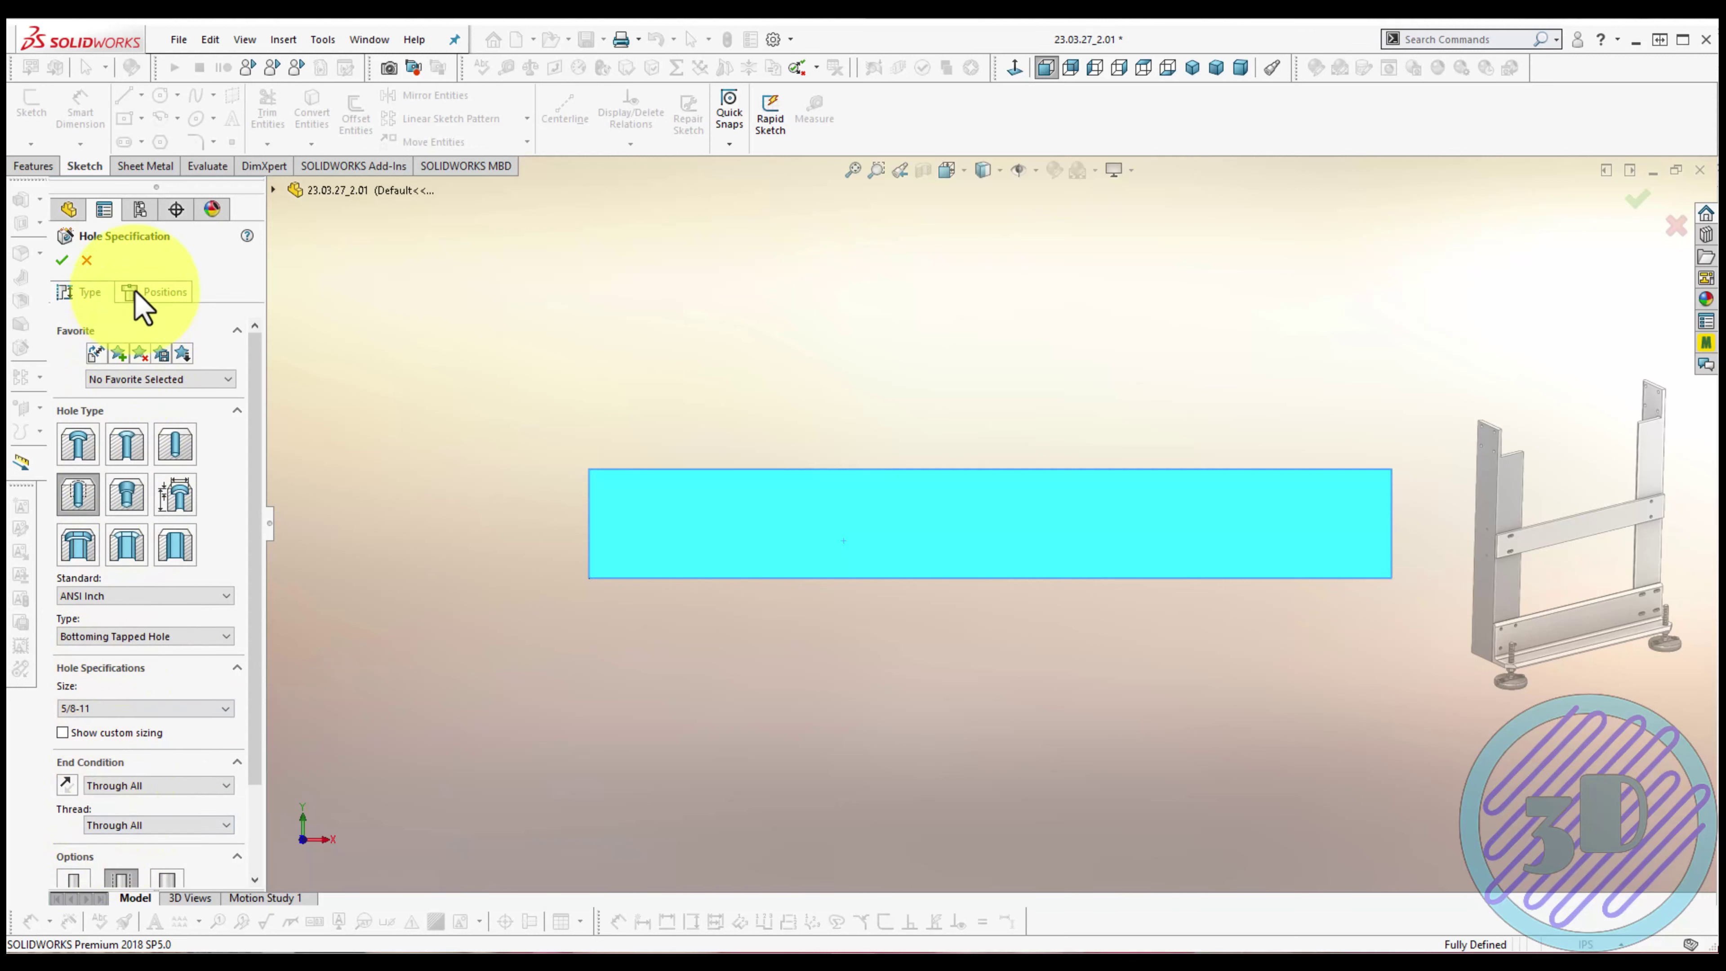
{"action": "left_click", "coordinate": [156, 292]}
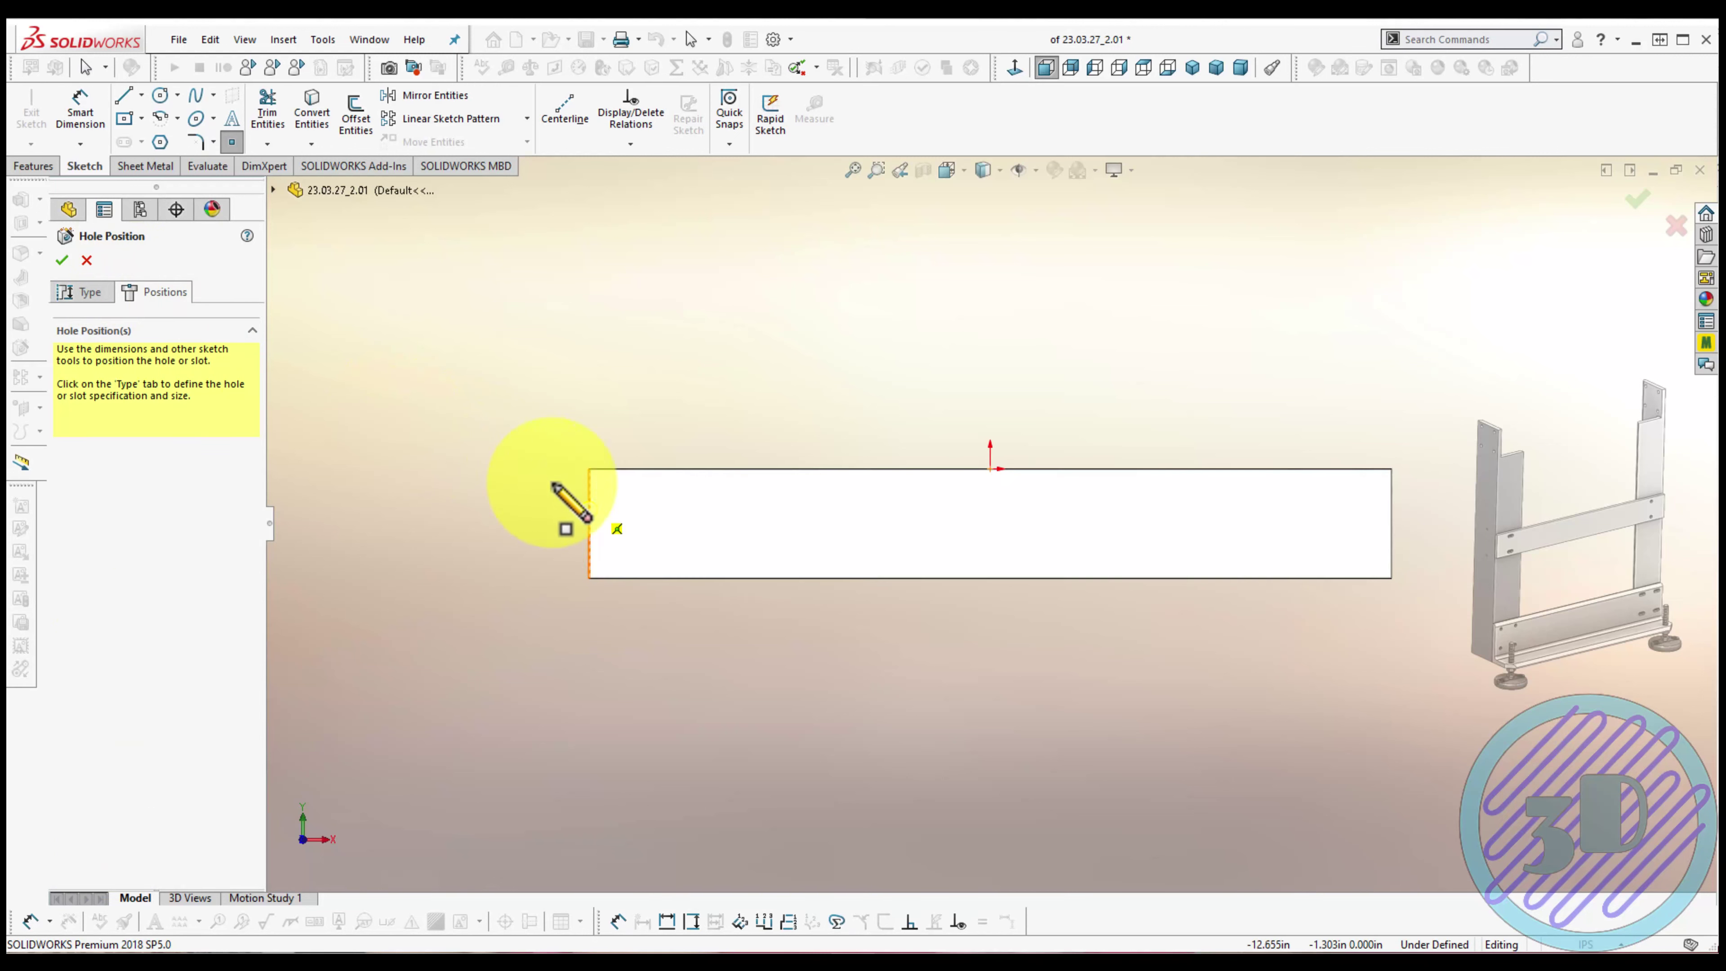
Place two hole points and join them with a centerline plus a short one from its midpoint
{"action": "left_click", "coordinate": [637, 521]}
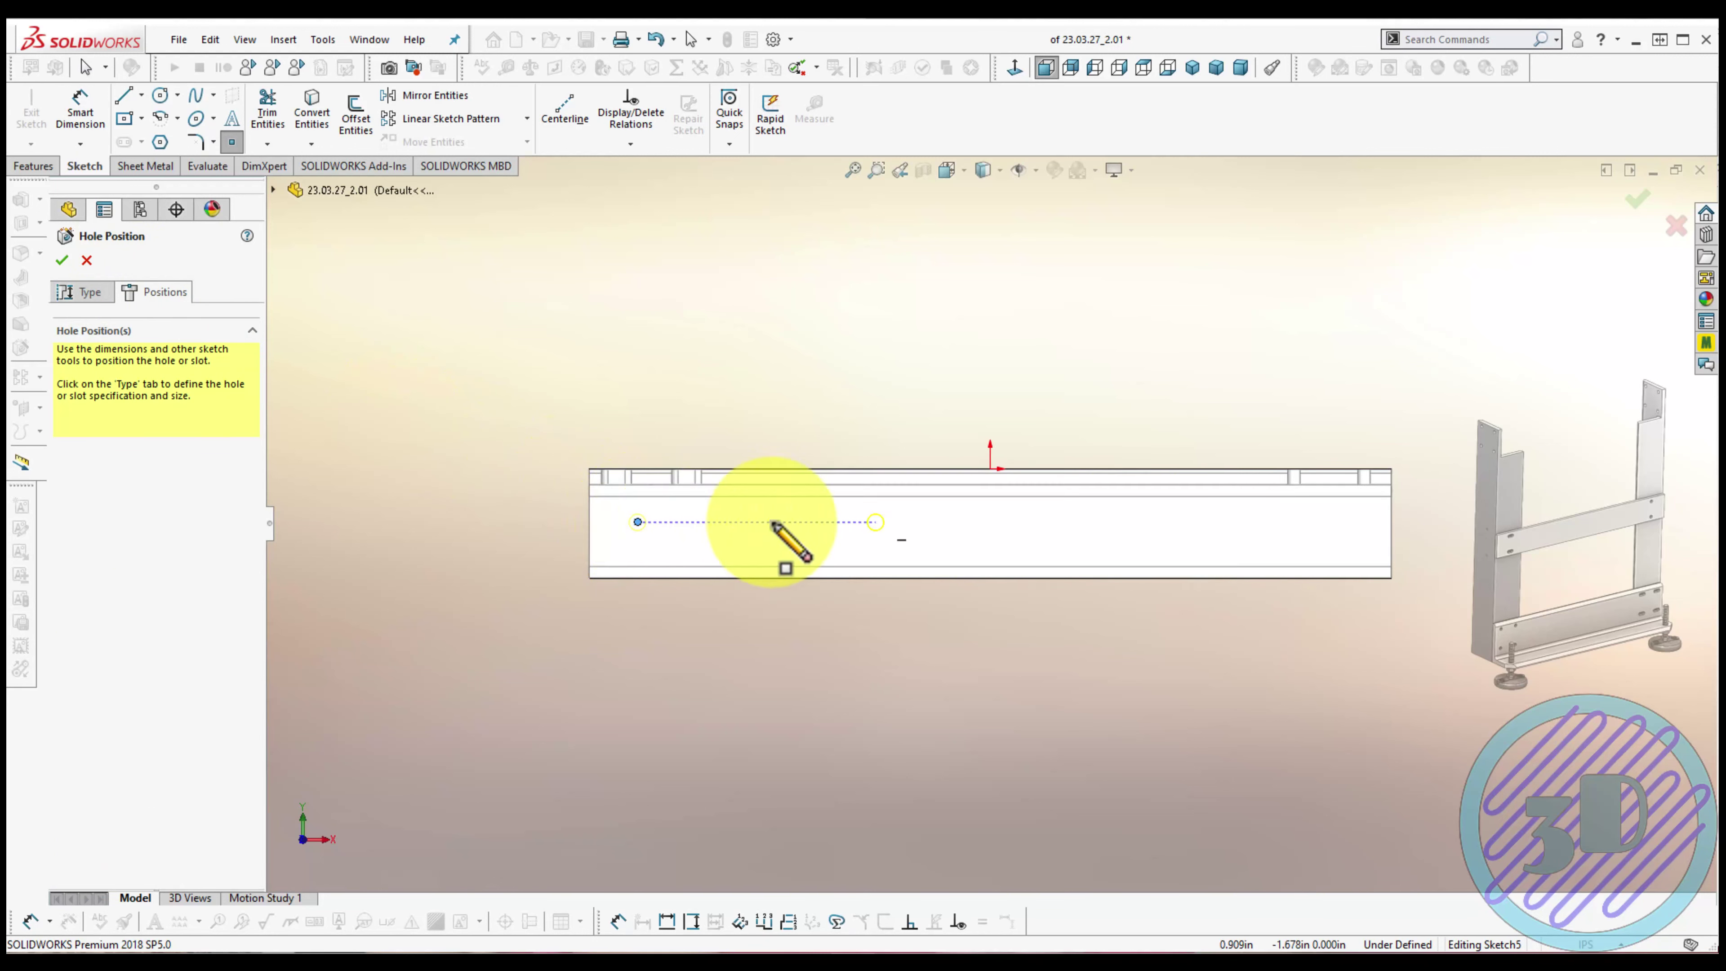
{"action": "left_click", "coordinate": [1297, 522]}
{"action": "left_click", "coordinate": [563, 109]}
{"action": "left_click", "coordinate": [637, 522]}
{"action": "left_click", "coordinate": [1298, 521]}
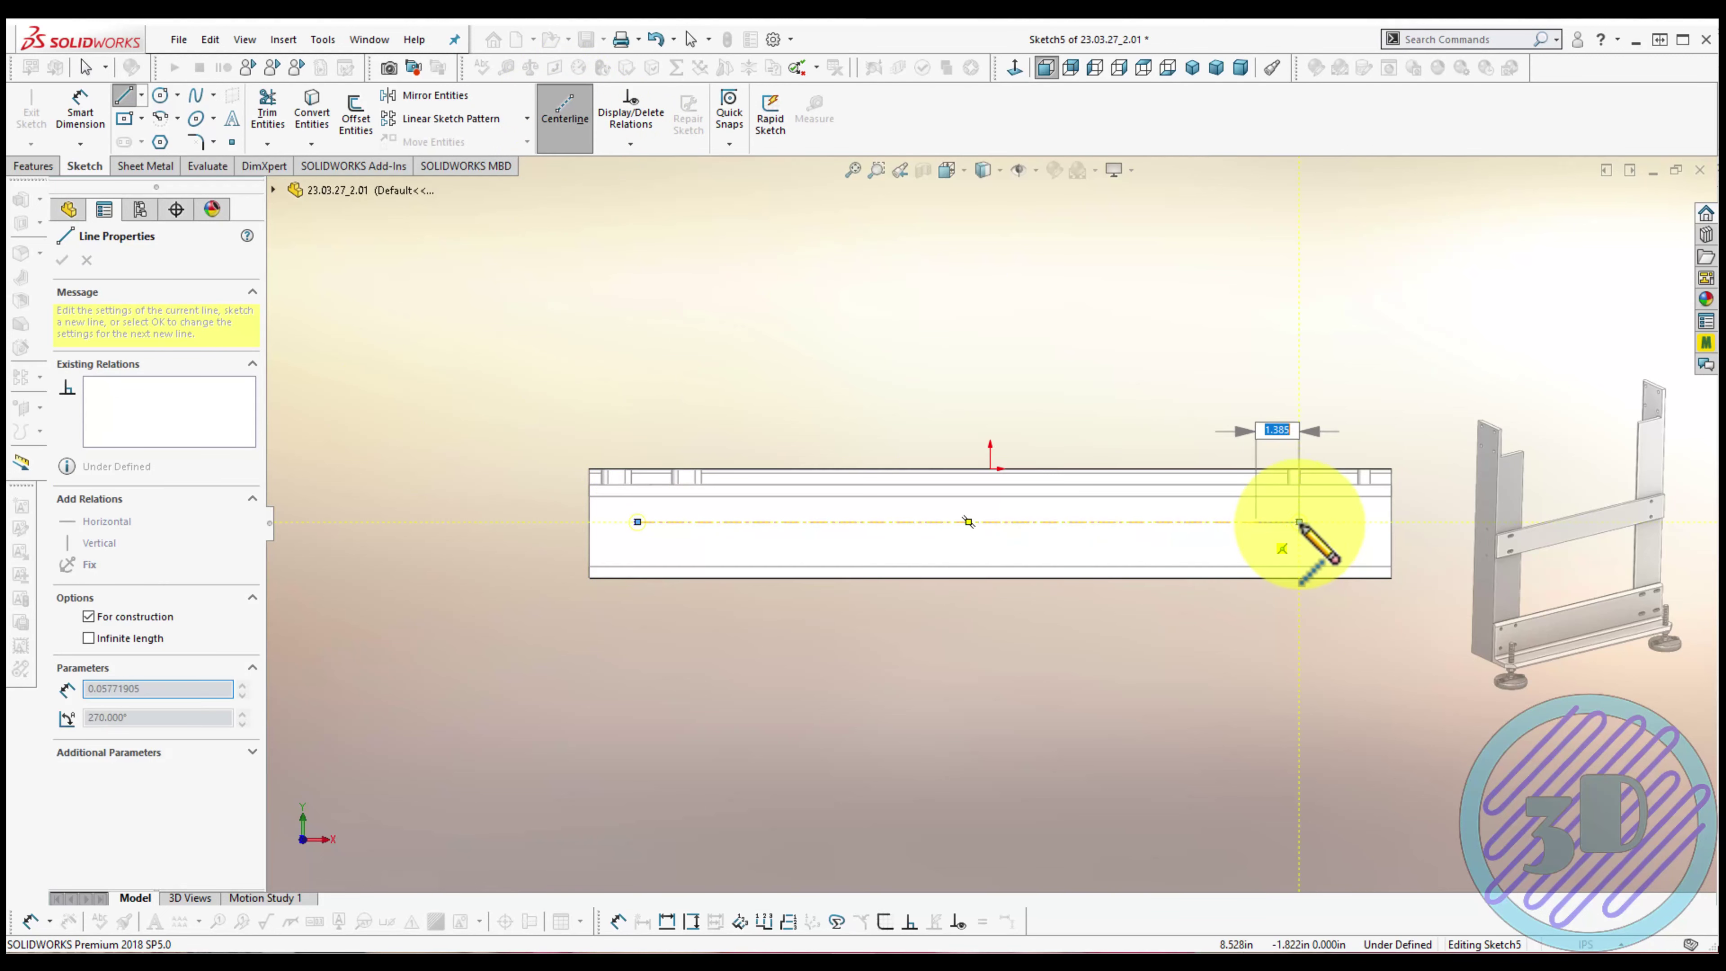
{"action": "left_click", "coordinate": [570, 122]}
{"action": "left_click", "coordinate": [574, 125]}
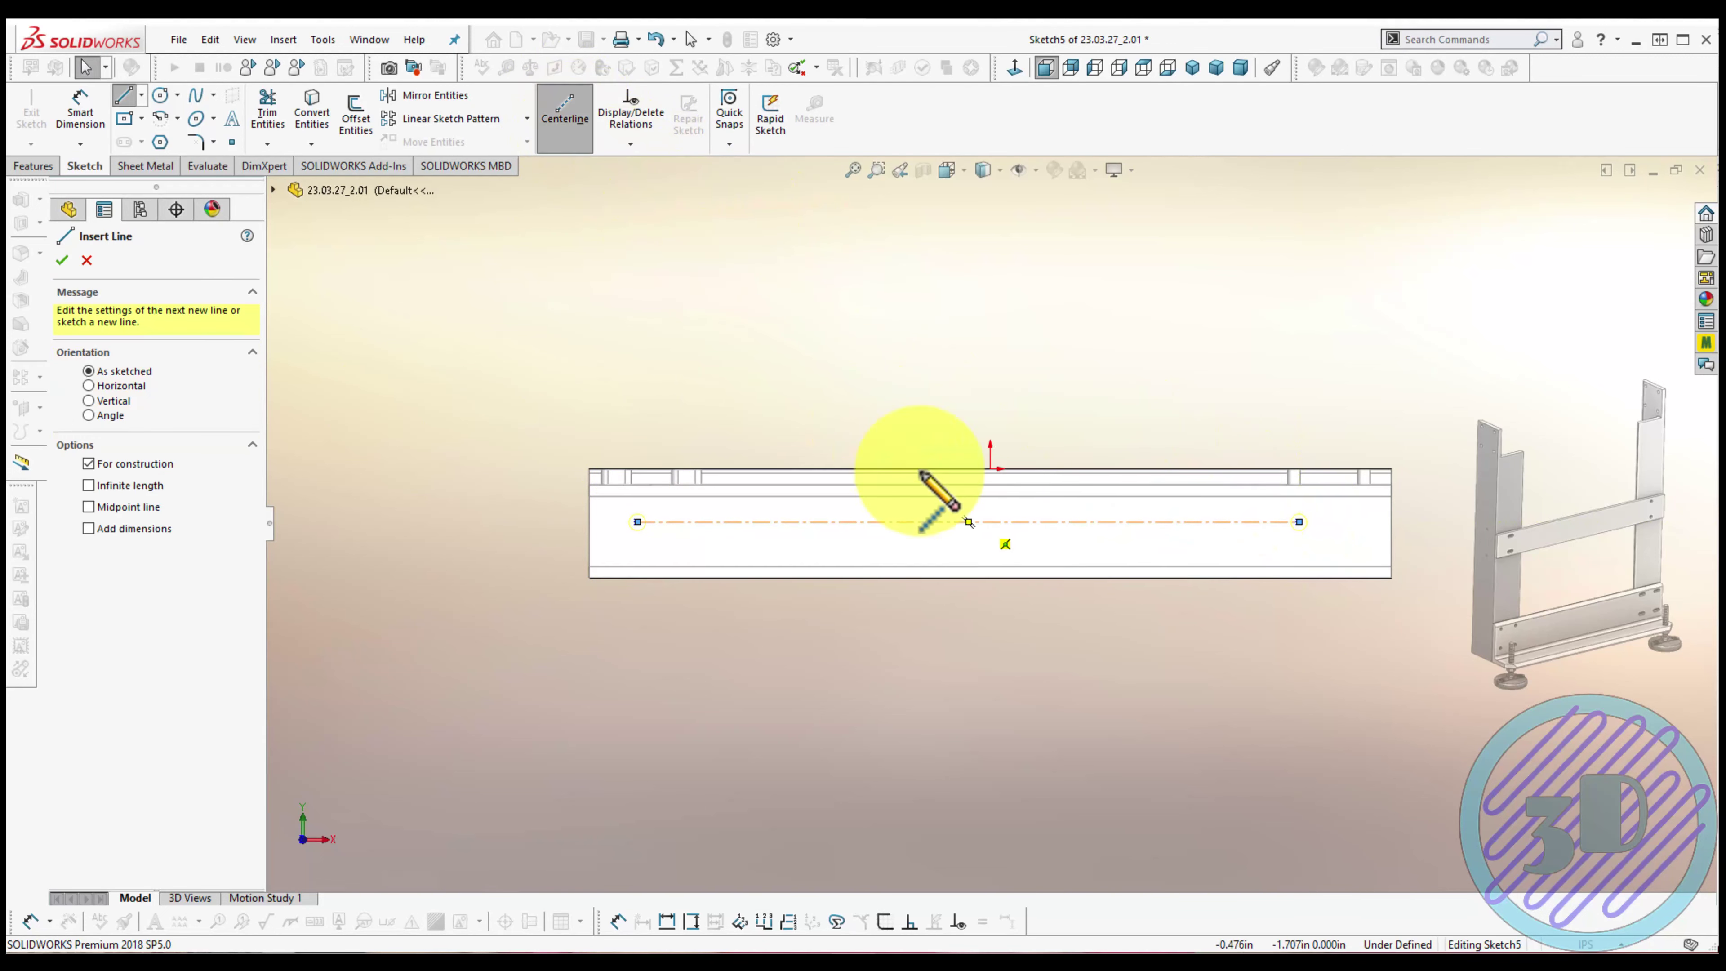
{"action": "left_click", "coordinate": [968, 521]}
{"action": "left_click", "coordinate": [990, 468]}
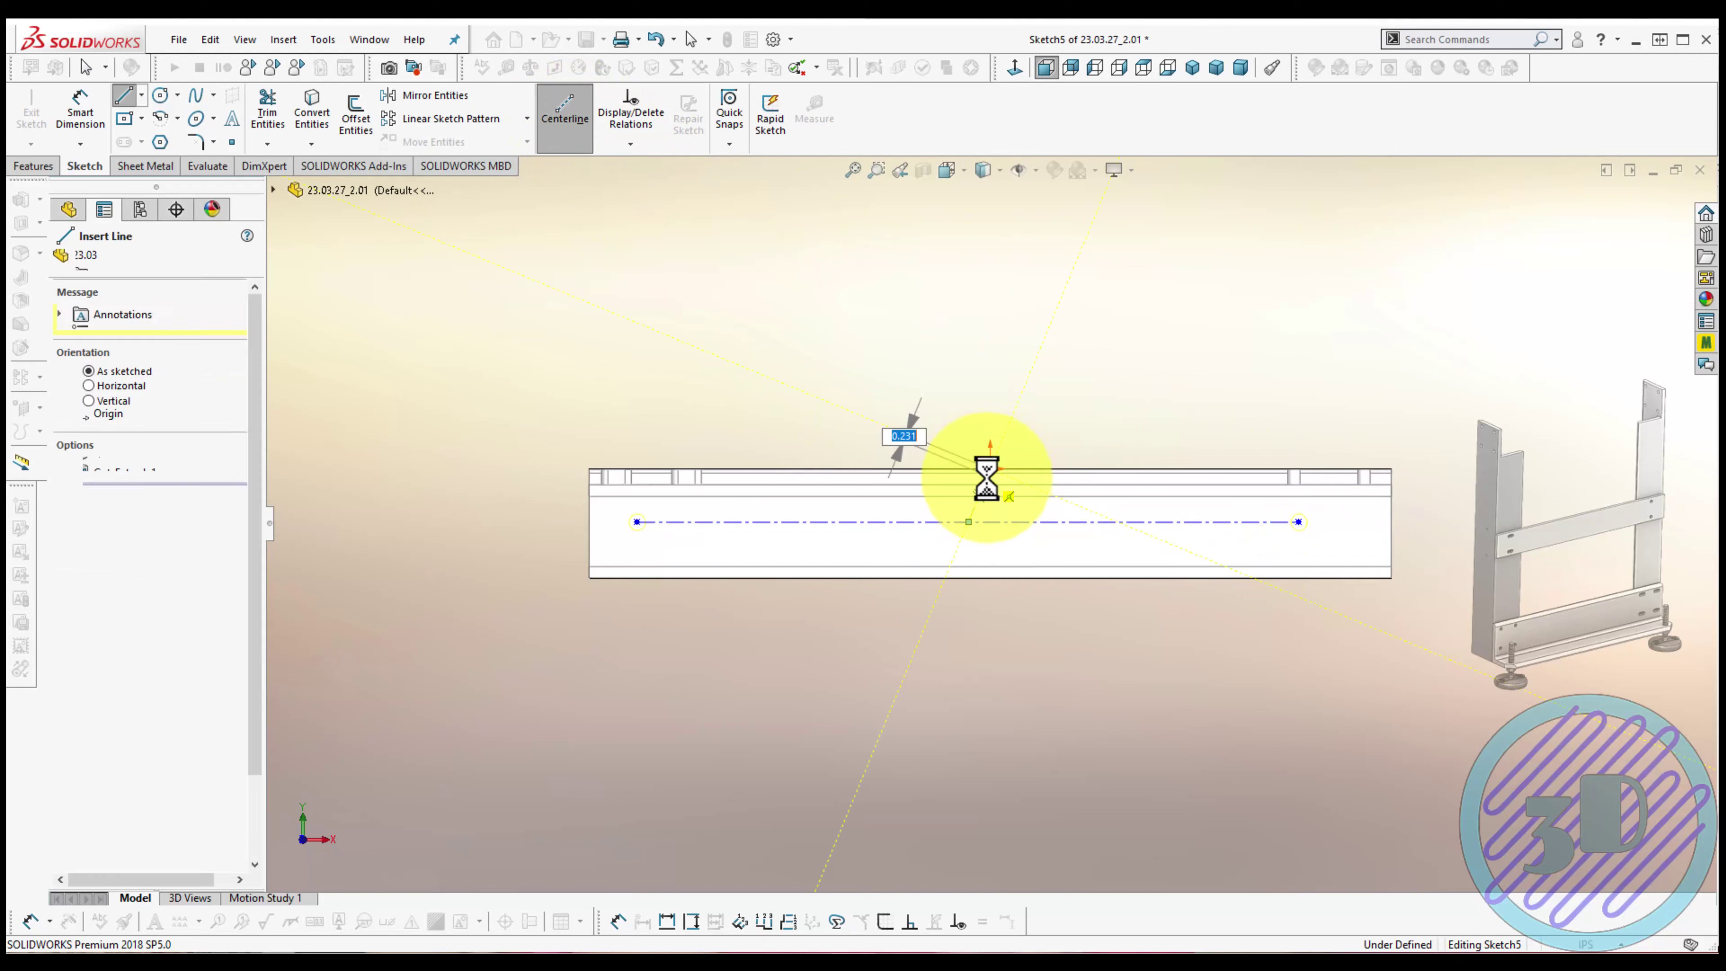
{"action": "key", "text": "Escape"}
Make the short centerline vertical and dimension it 2.500
{"action": "left_click", "coordinate": [984, 486]}
{"action": "left_click", "coordinate": [1064, 416]}
{"action": "left_click", "coordinate": [1049, 522]}
{"action": "left_click", "coordinate": [1012, 680]}
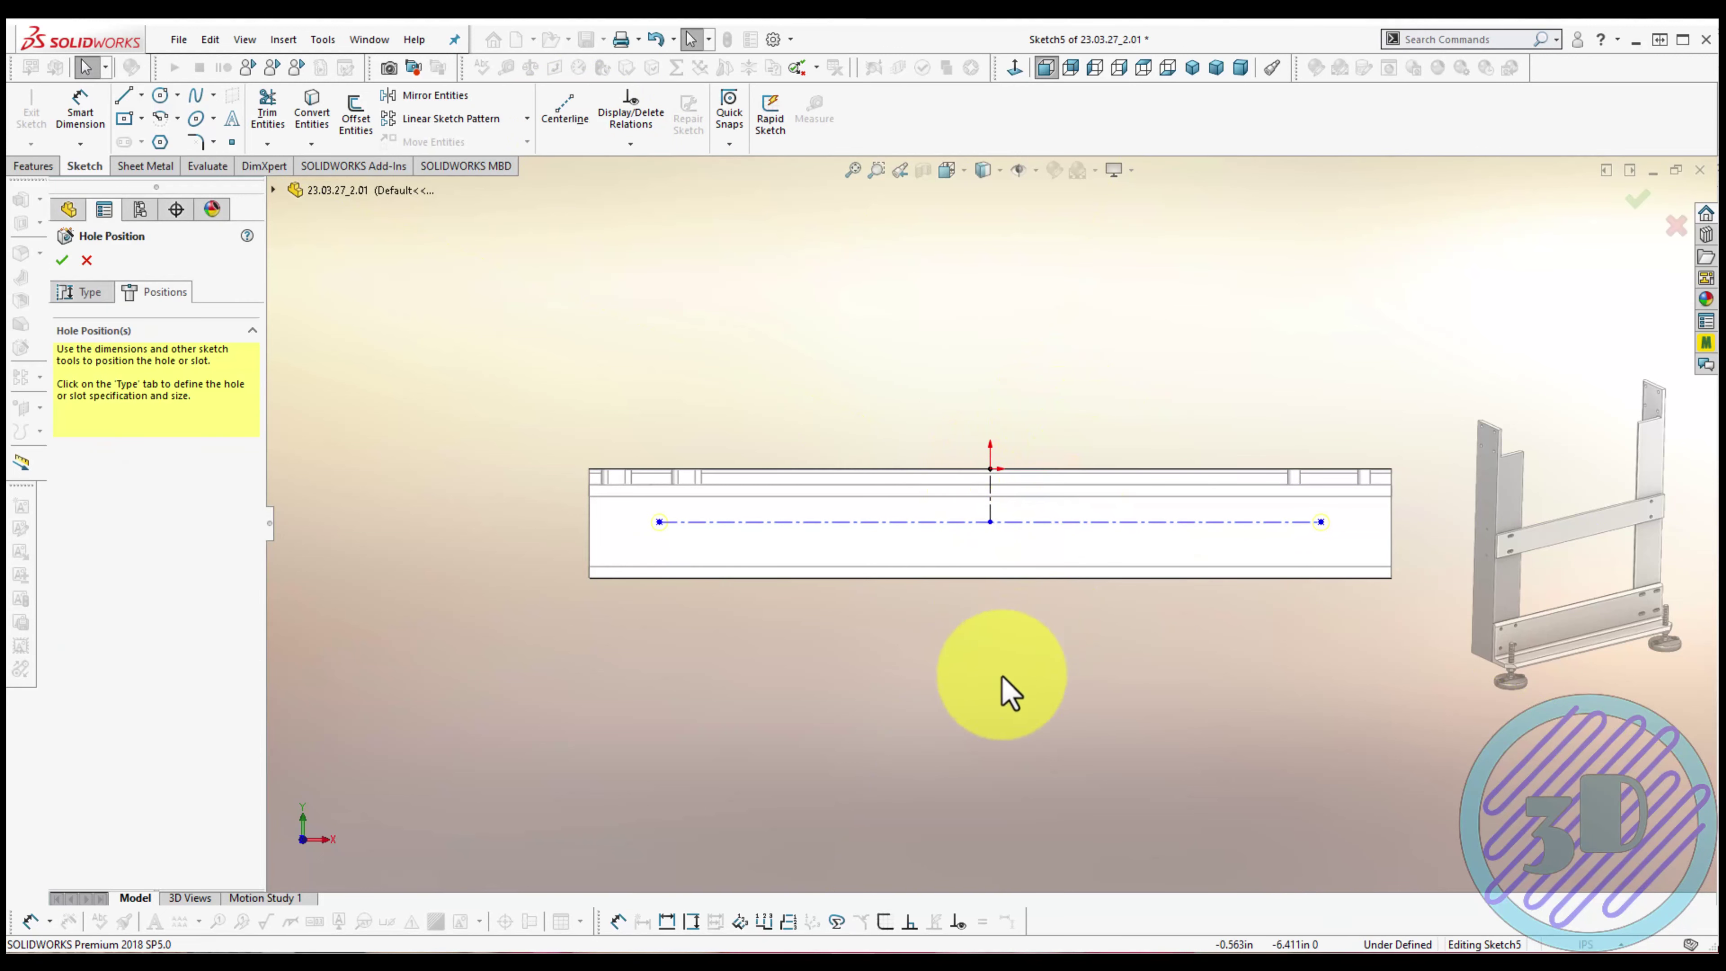
{"action": "right_click_drag", "start_coordinate": [924, 693], "coordinate": [924, 556]}
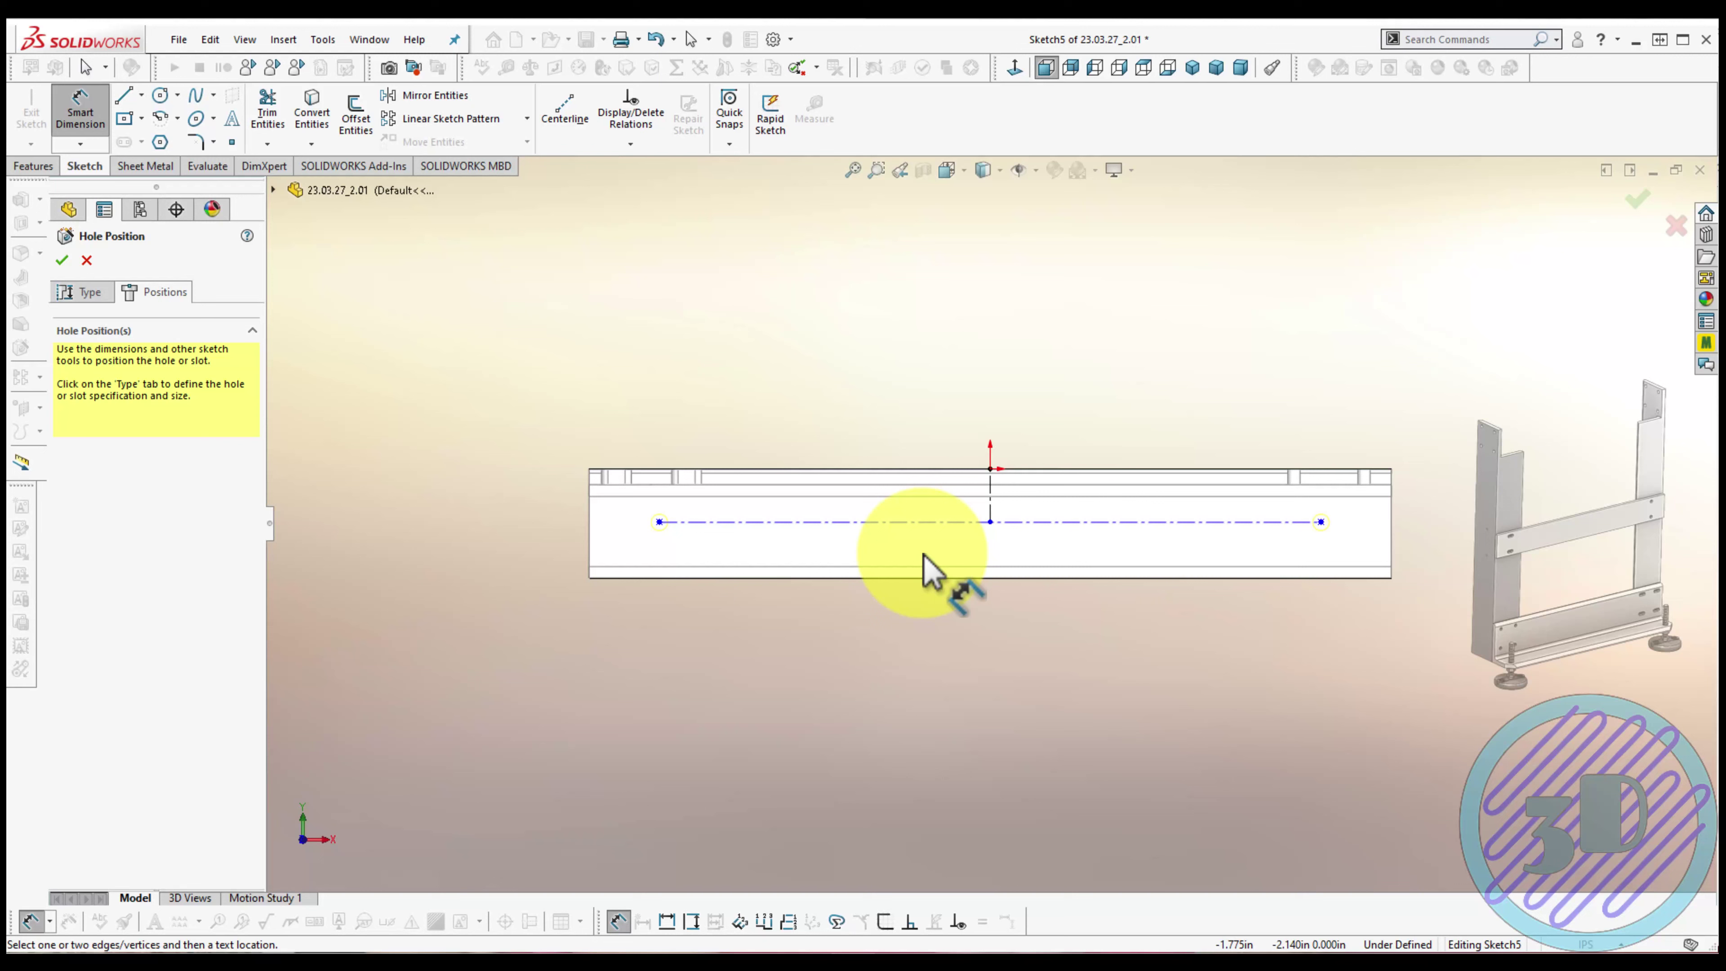
{"action": "left_click", "coordinate": [990, 498]}
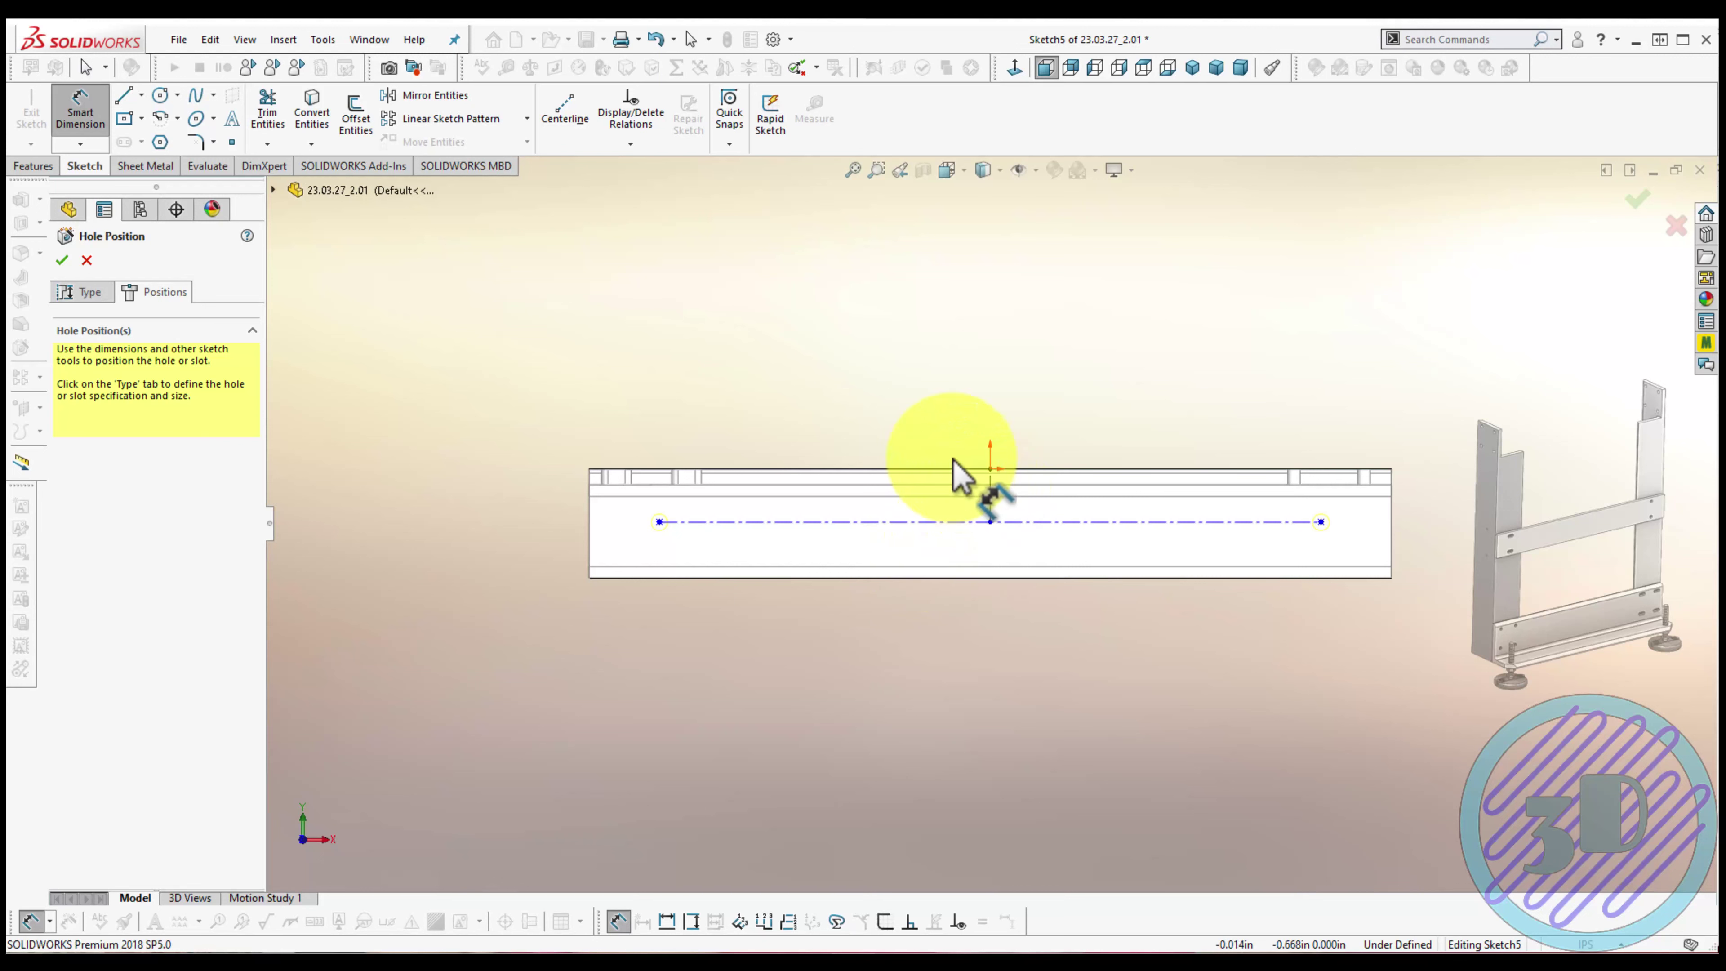
{"action": "left_click", "coordinate": [916, 430]}
{"action": "type", "text": "2.5"}
{"action": "key", "text": "Return"}
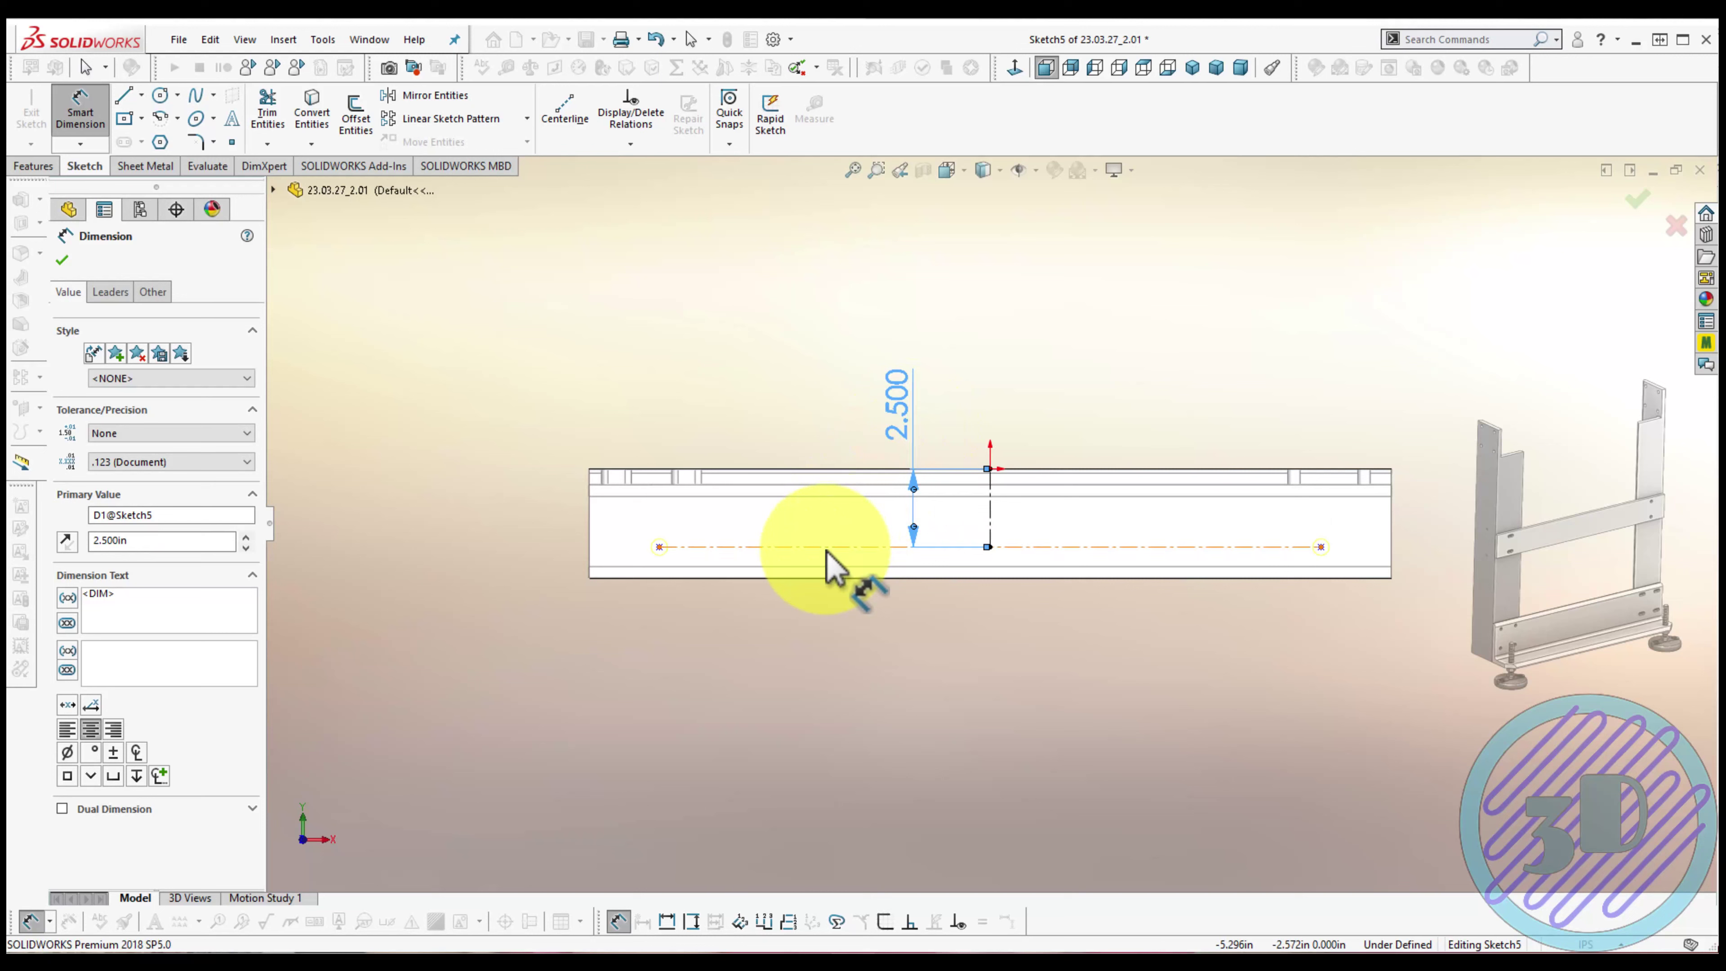
Dimension the hole spacing to 23.750 and finish the tapped holes
{"action": "left_click", "coordinate": [826, 547]}
{"action": "left_click", "coordinate": [961, 680]}
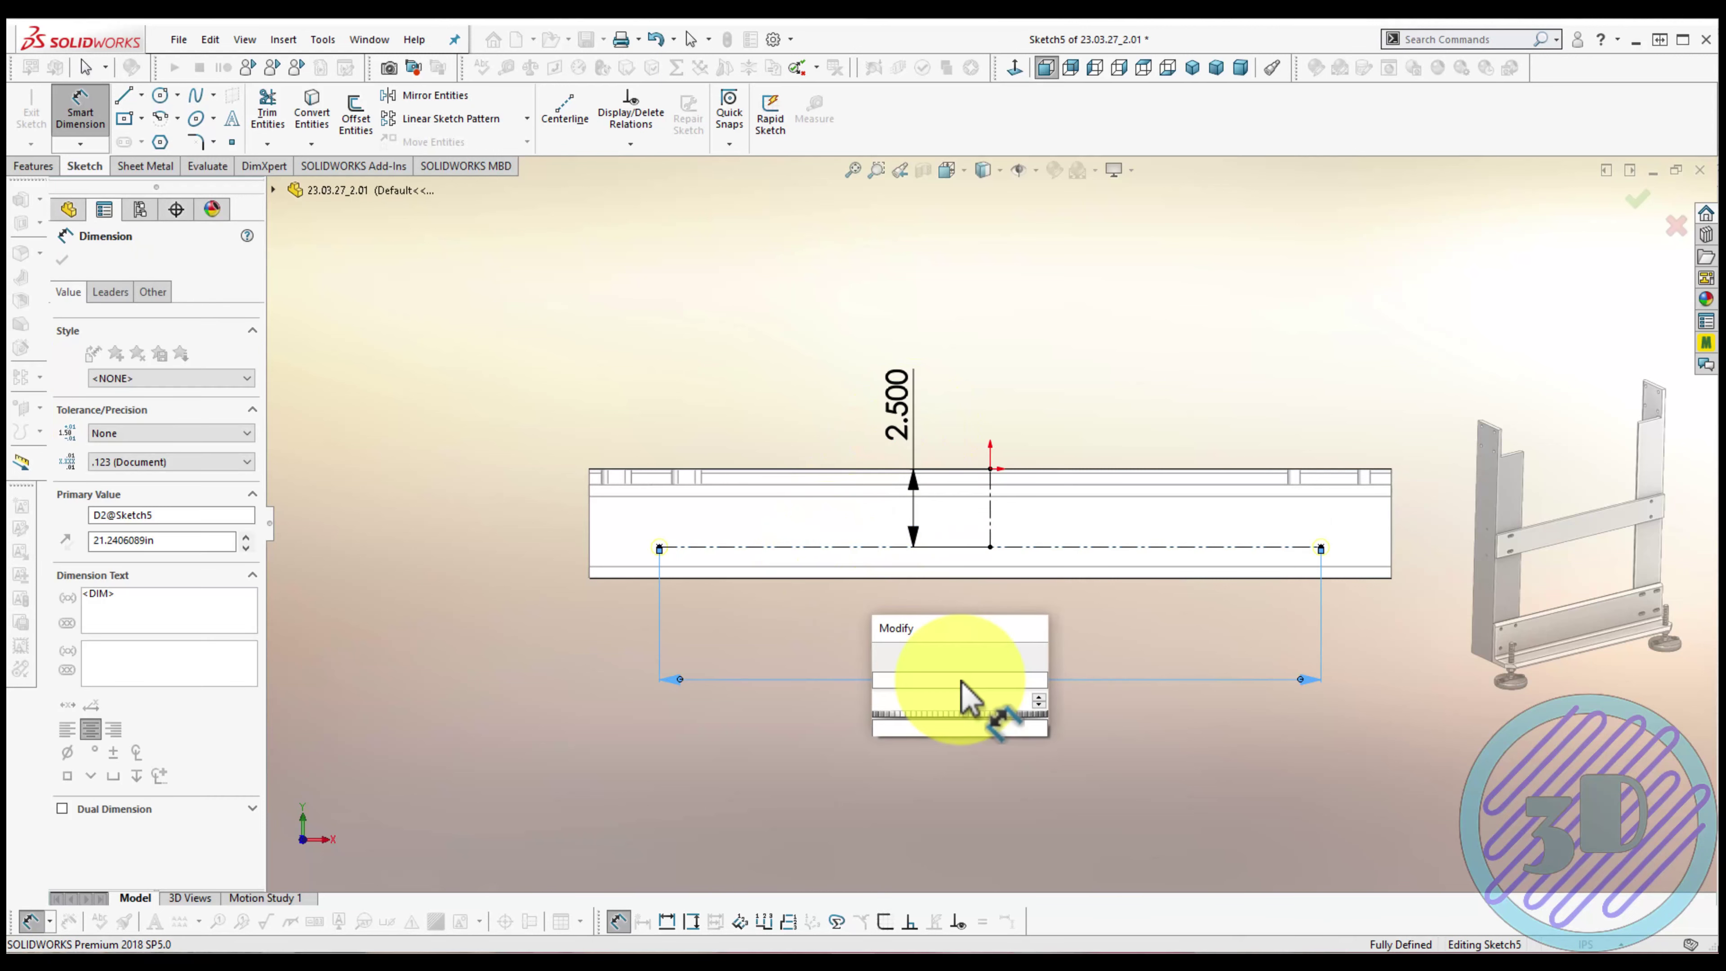
{"action": "type", "text": "23.75"}
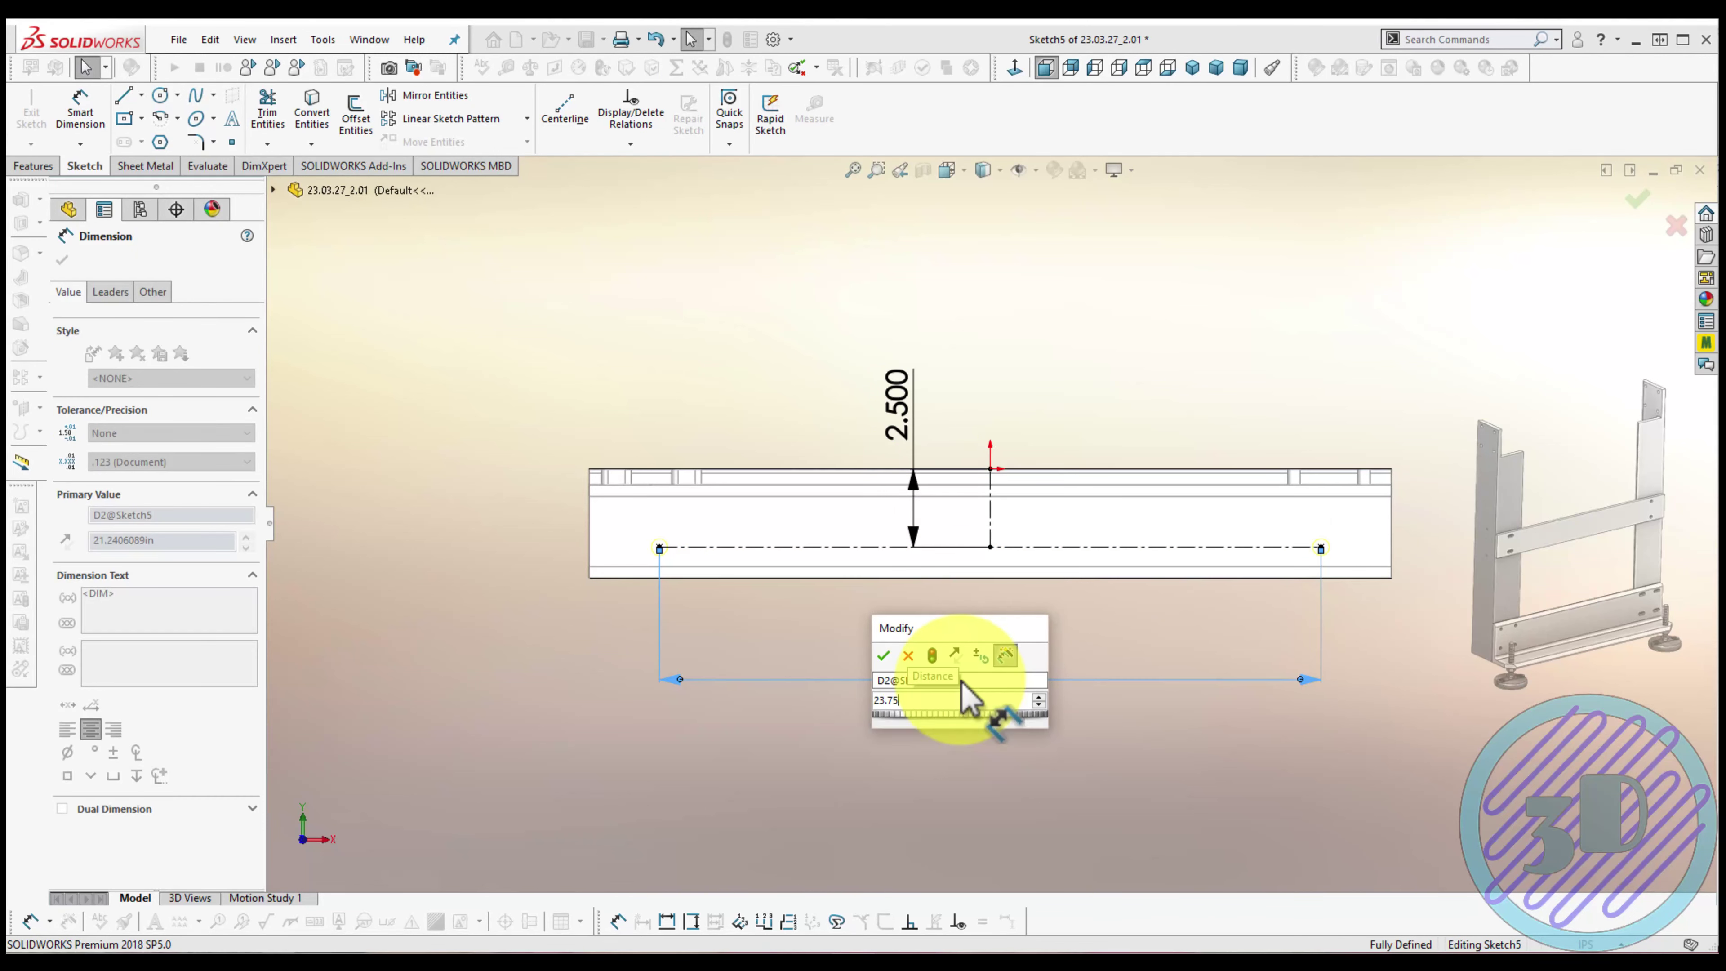
{"action": "key", "text": "Return"}
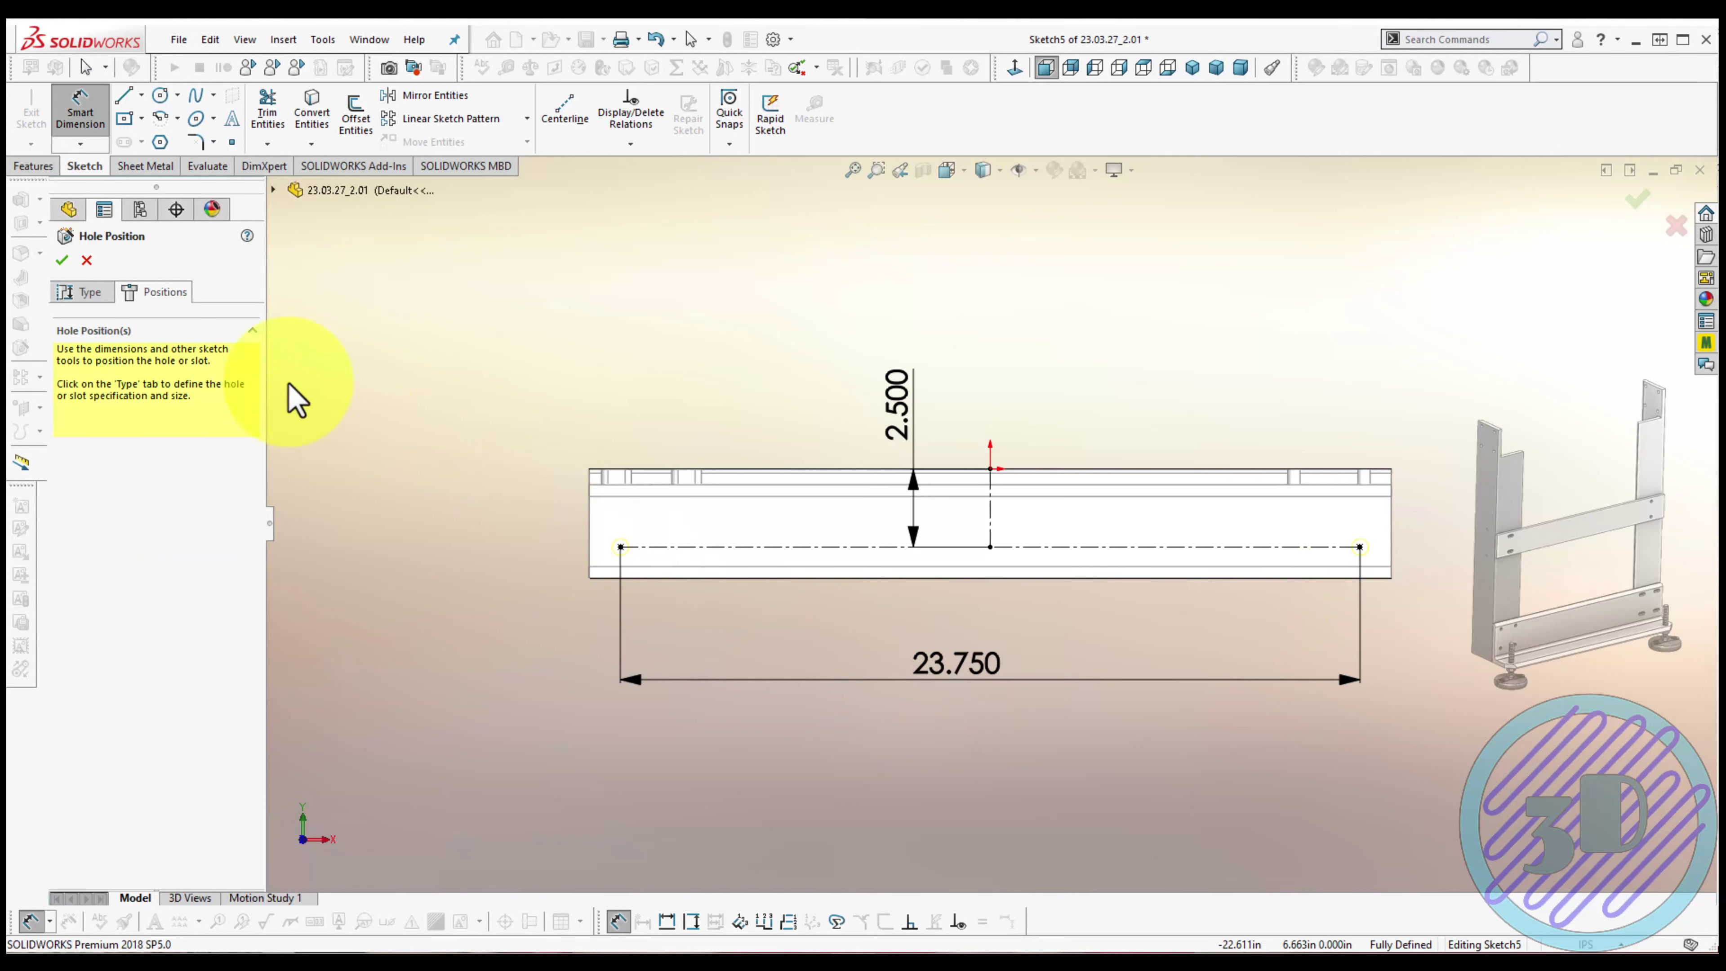
{"action": "left_click", "coordinate": [61, 261]}
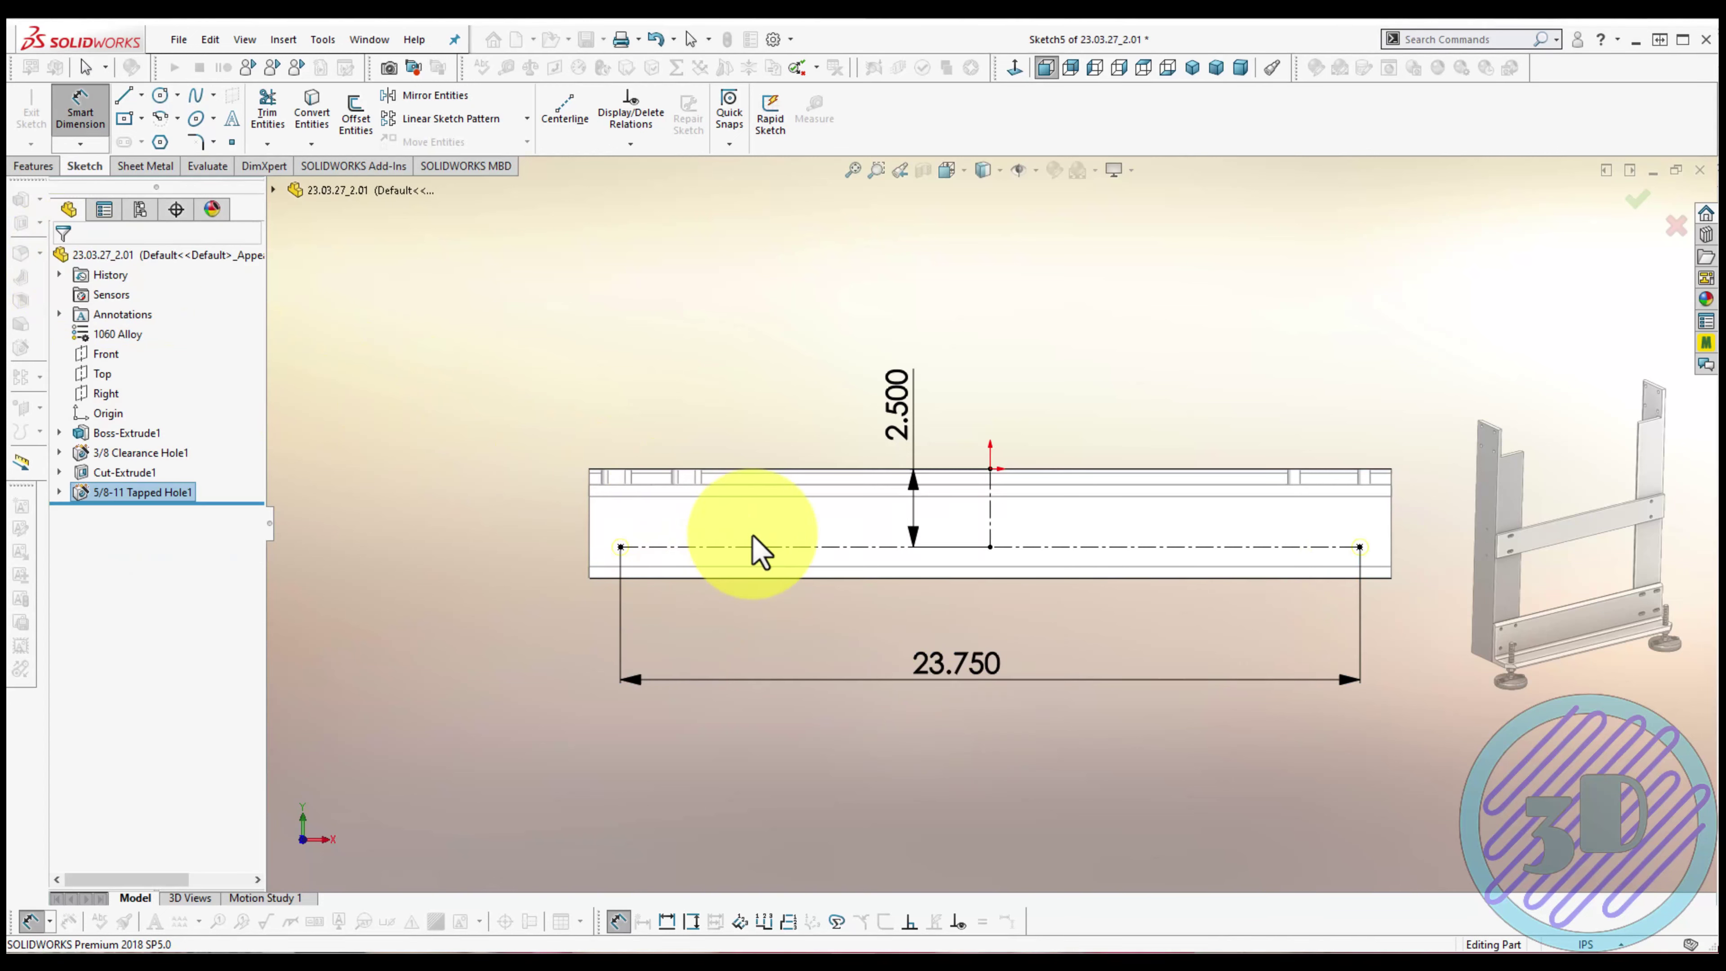
Start a new sketch on the part's front face
{"action": "middle_click_drag", "start_coordinate": [754, 544], "coordinate": [743, 594]}
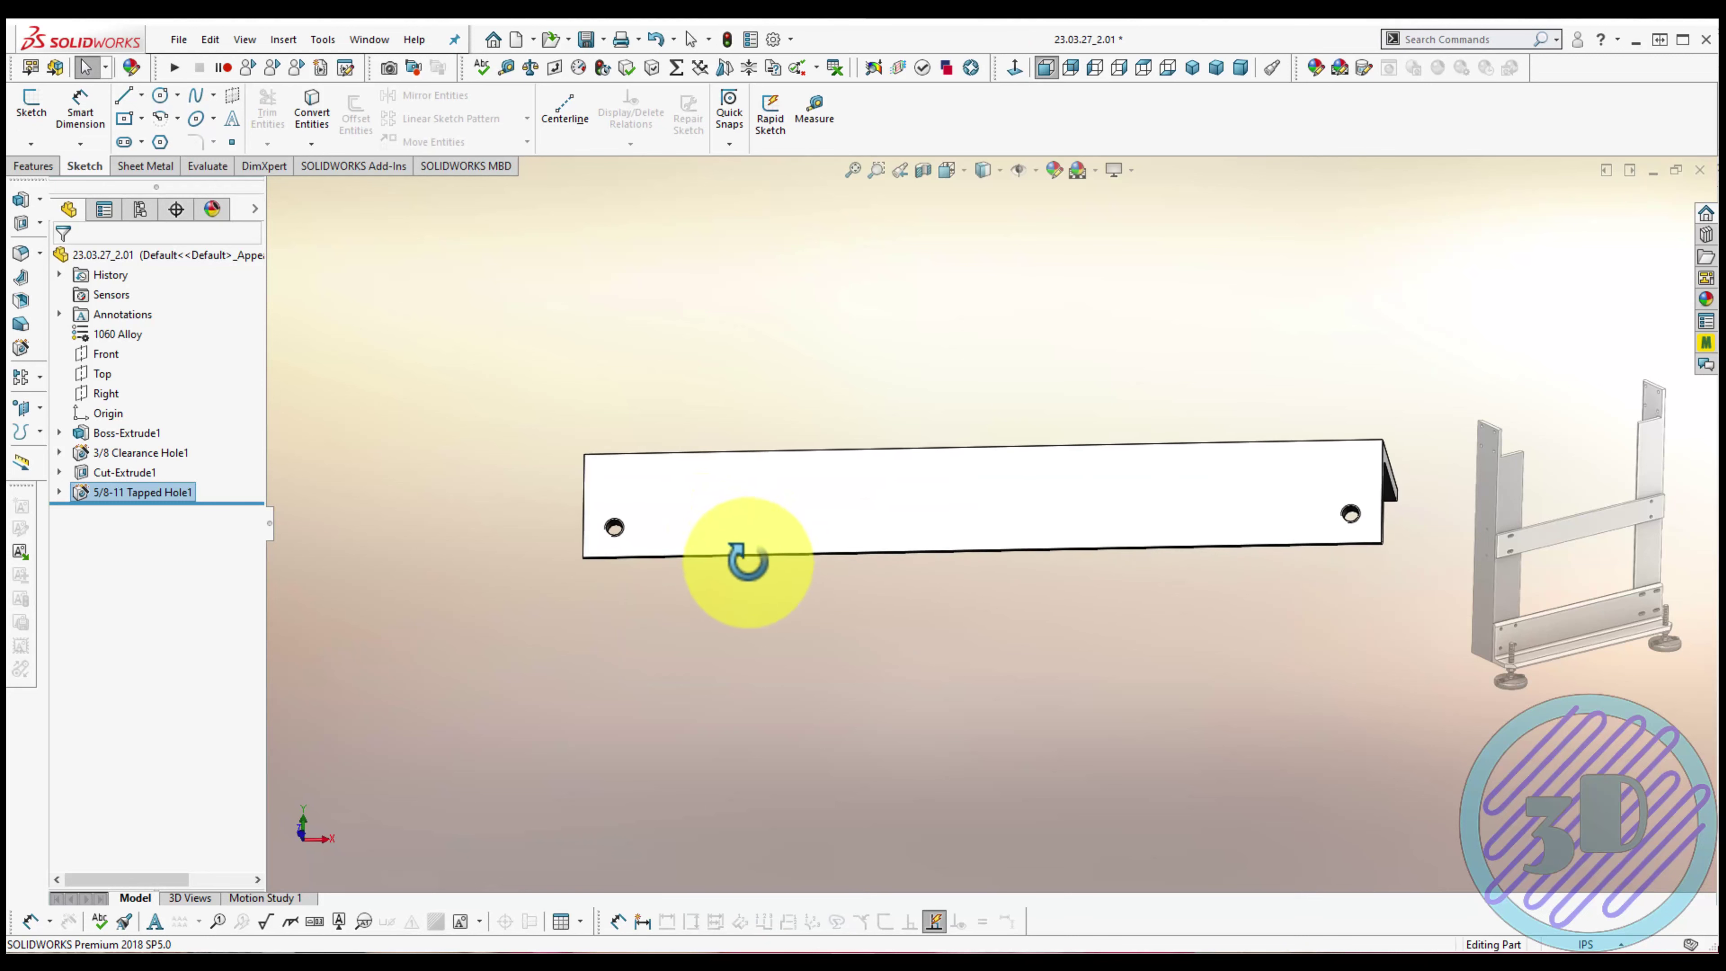
{"action": "left_click", "coordinate": [743, 594]}
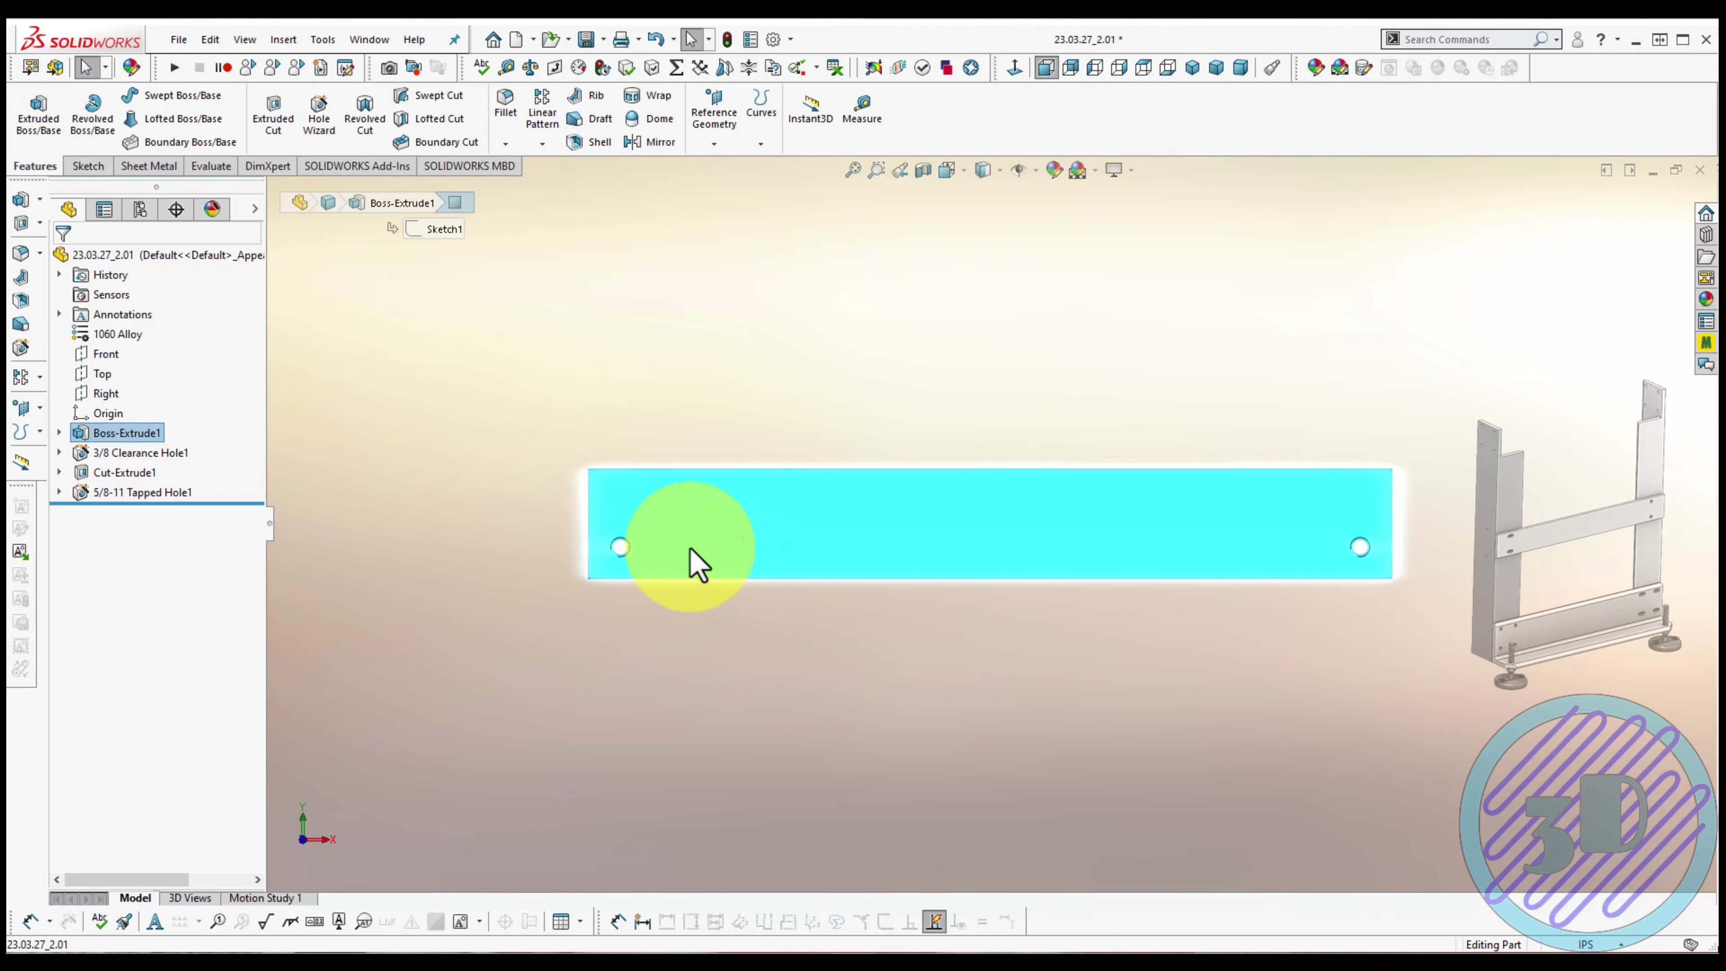
{"action": "right_click", "coordinate": [674, 547]}
{"action": "left_click", "coordinate": [715, 277]}
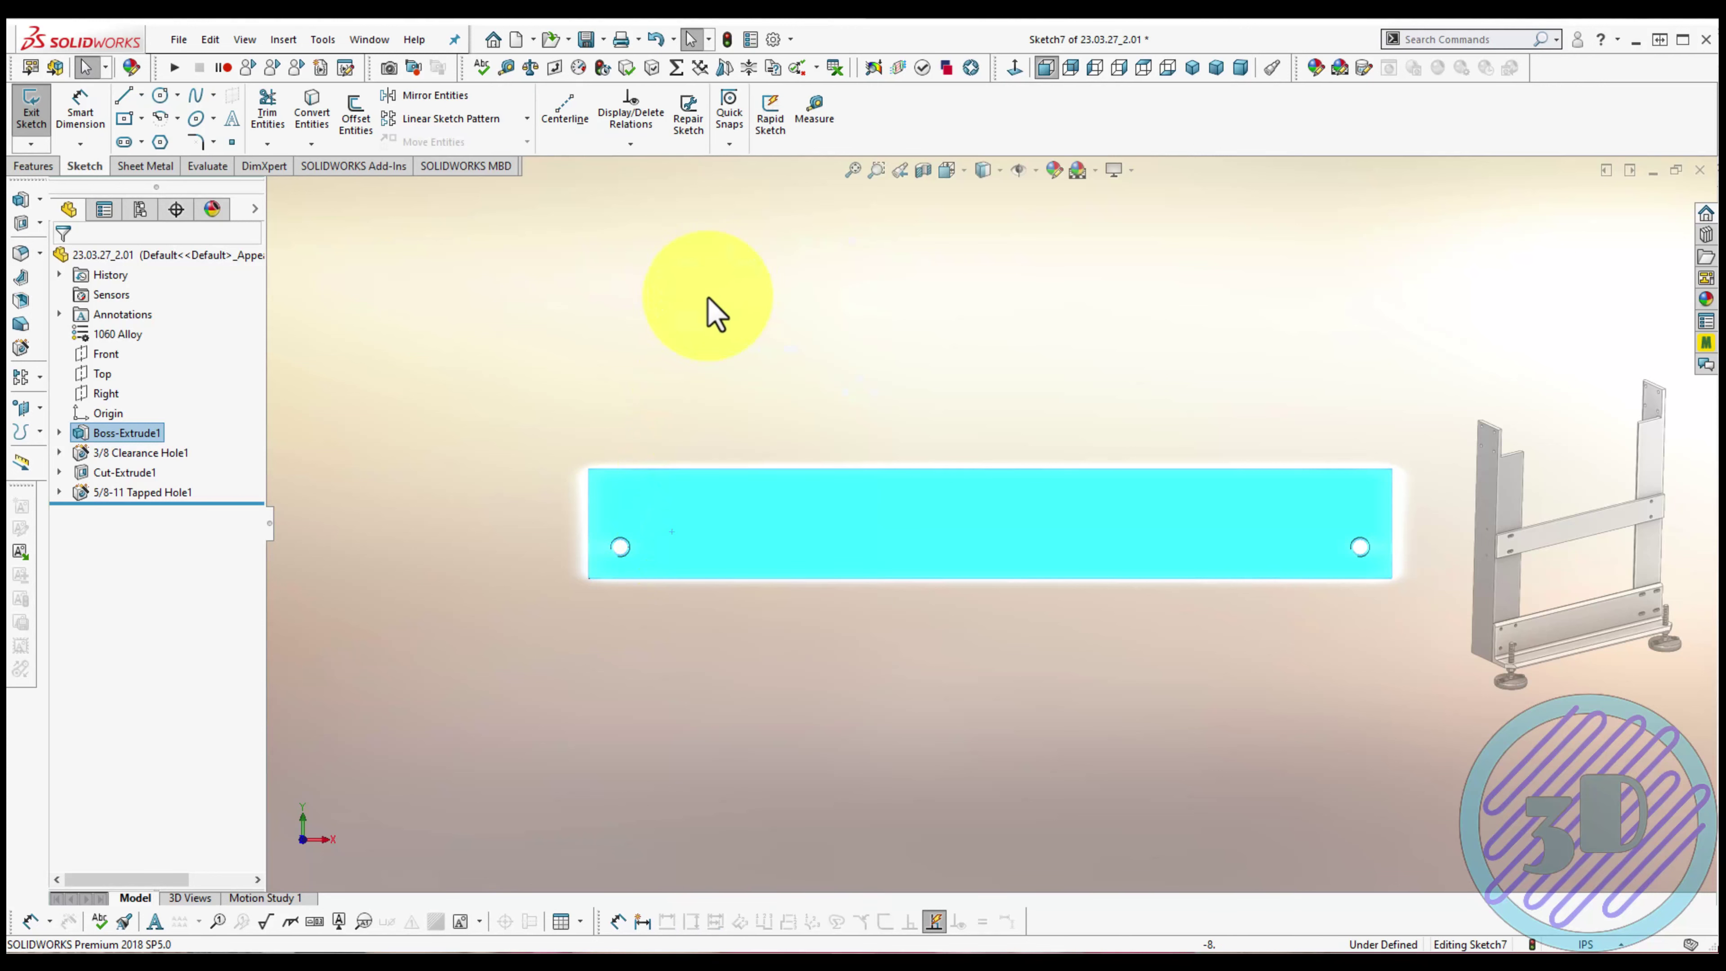
Draw small squares at the face's lower-left and lower-right corners
{"action": "key", "text": "r"}
{"action": "scroll", "coordinate": [639, 476], "scroll_direction": "up", "scroll_amount": 2}
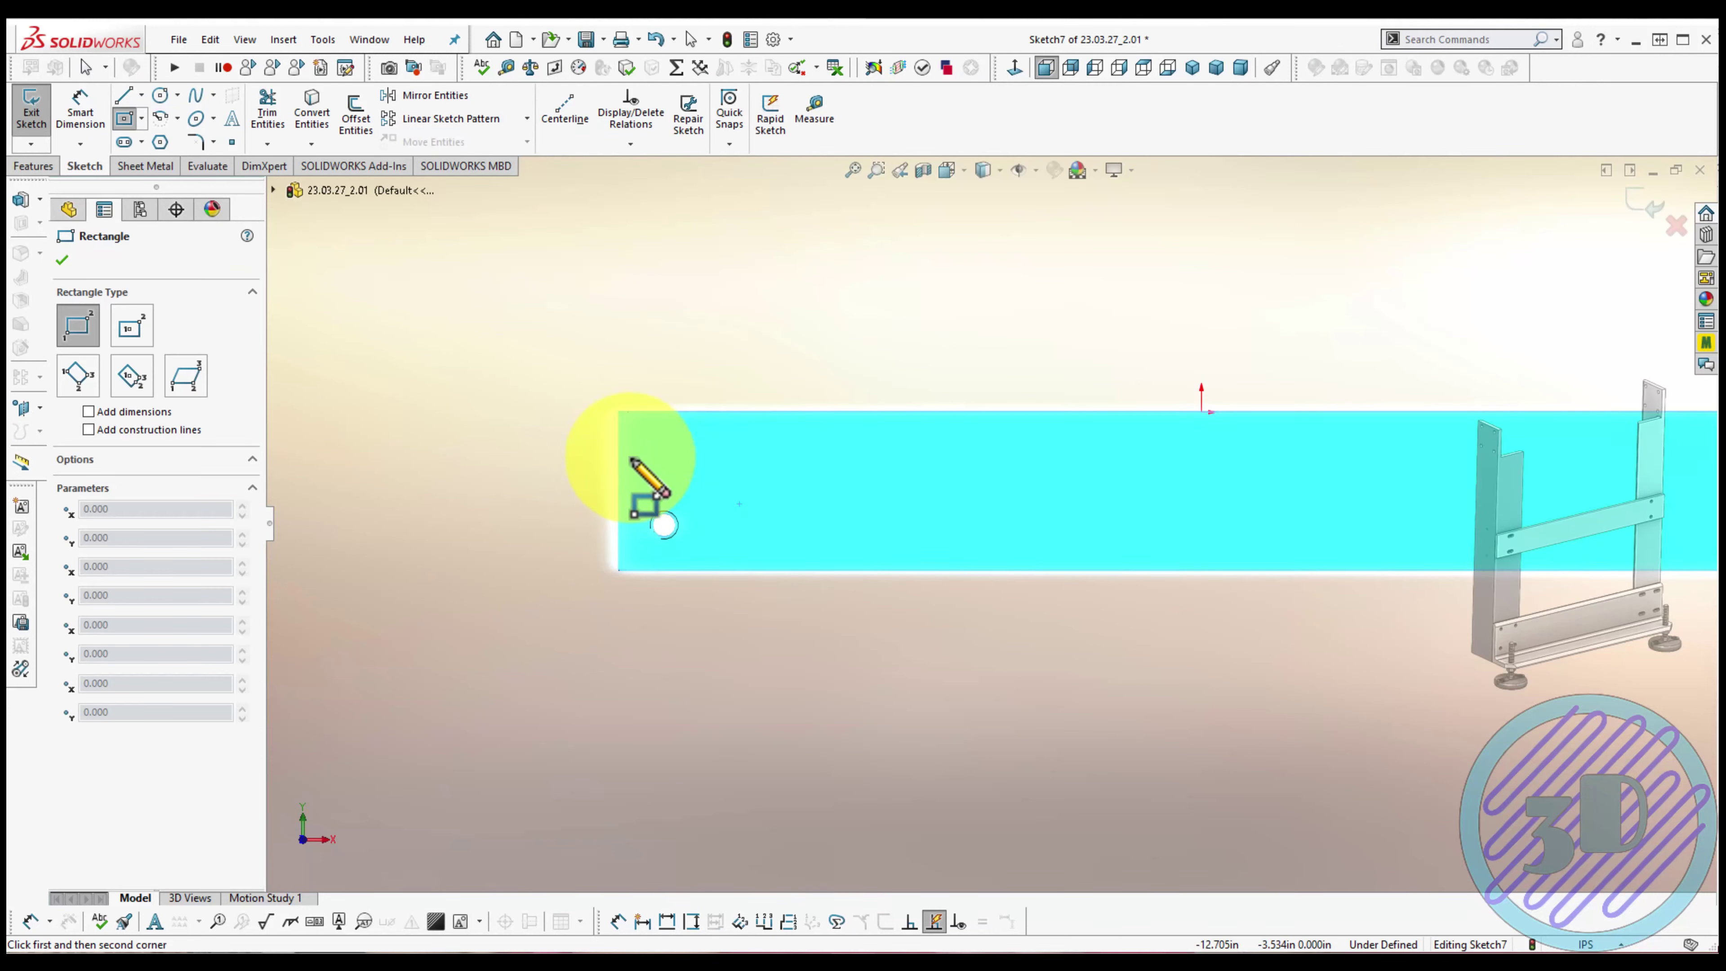
{"action": "left_click", "coordinate": [619, 569]}
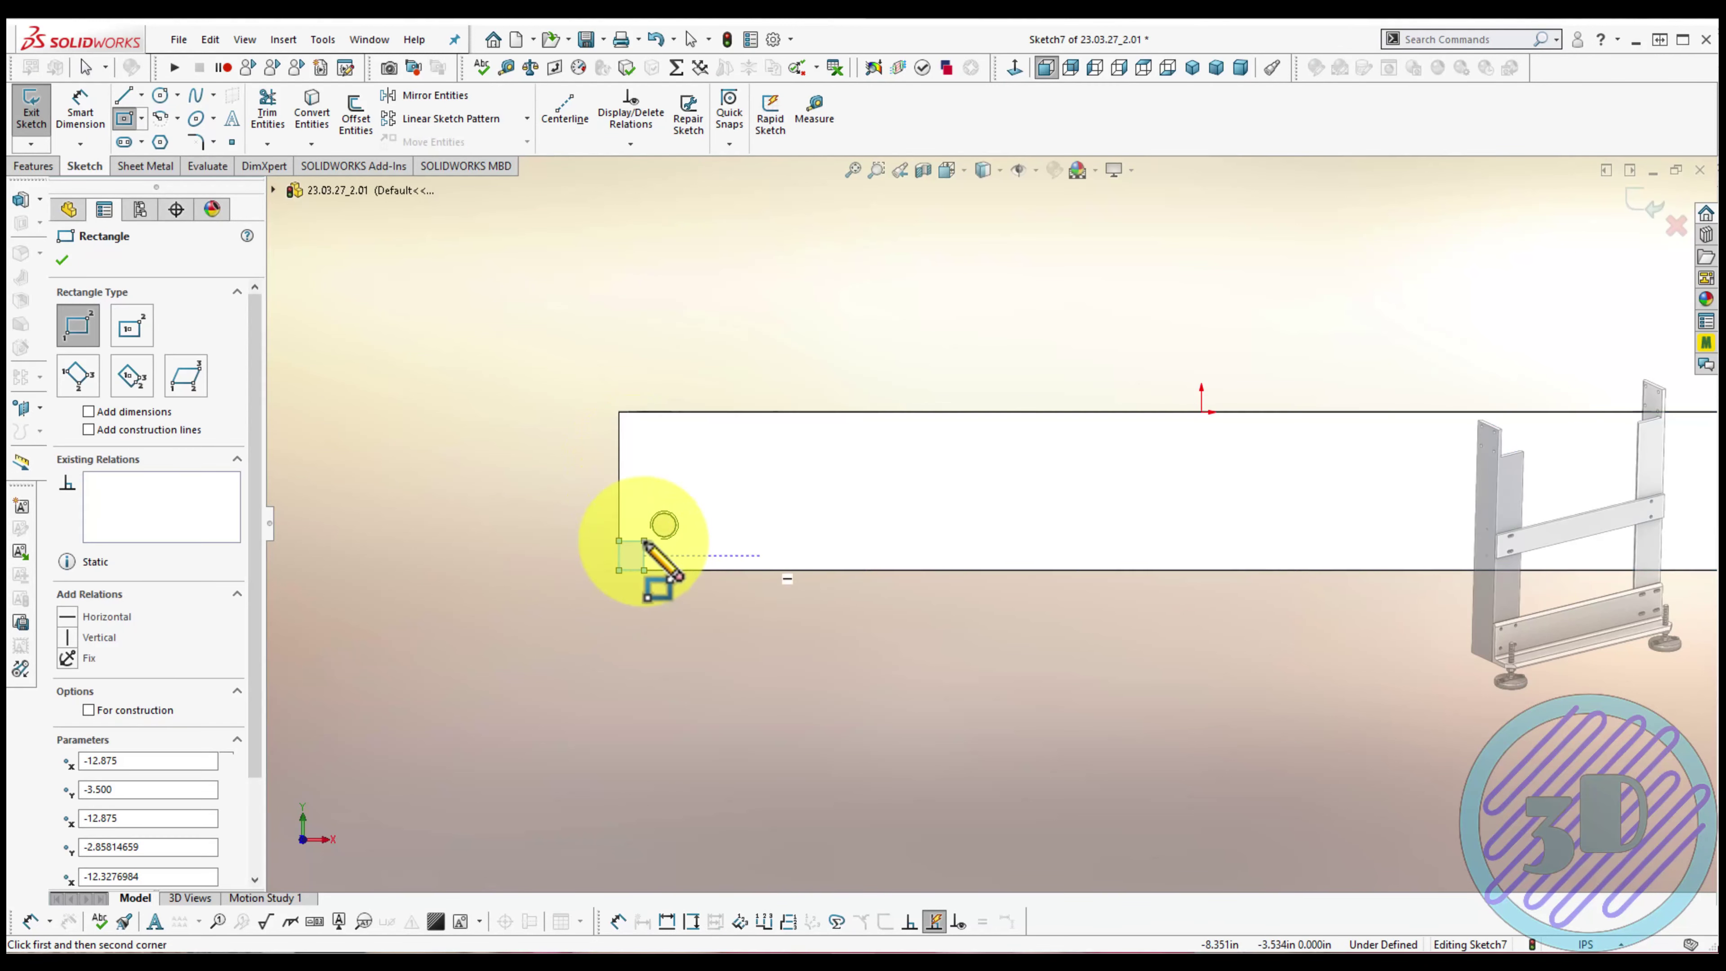
{"action": "scroll", "coordinate": [958, 537], "scroll_direction": "down", "scroll_amount": 3}
{"action": "scroll", "coordinate": [1270, 541], "scroll_direction": "up", "scroll_amount": 2}
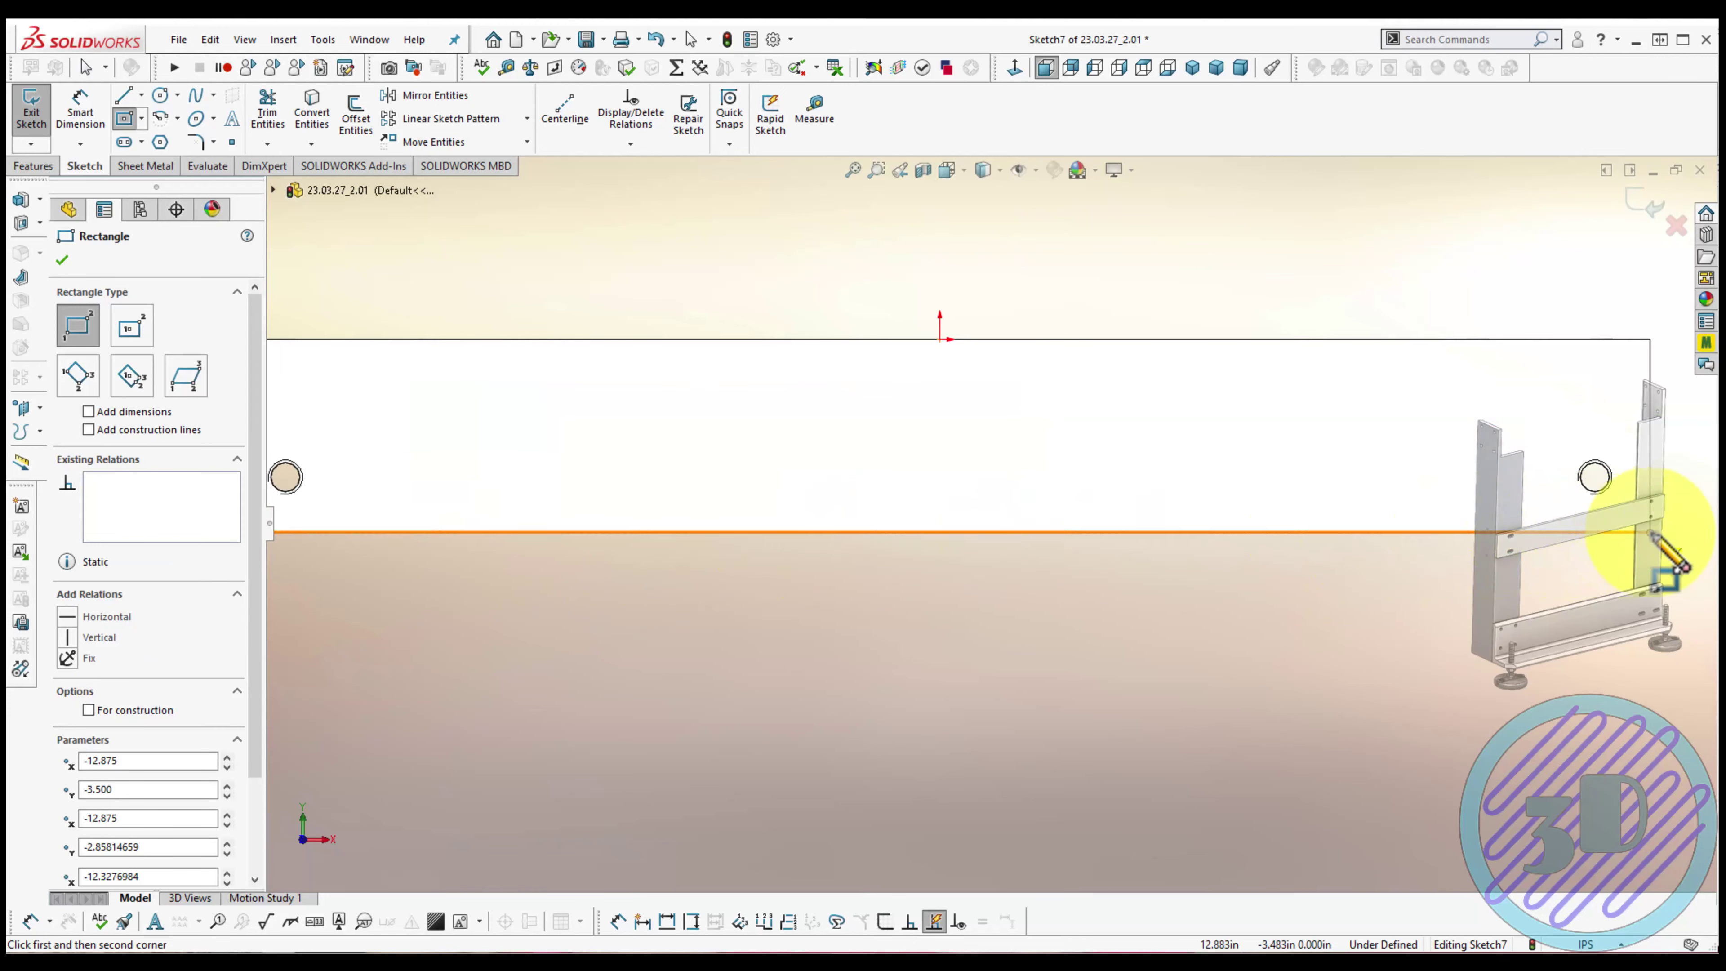
{"action": "left_click", "coordinate": [1651, 532]}
{"action": "left_click", "coordinate": [1594, 476]}
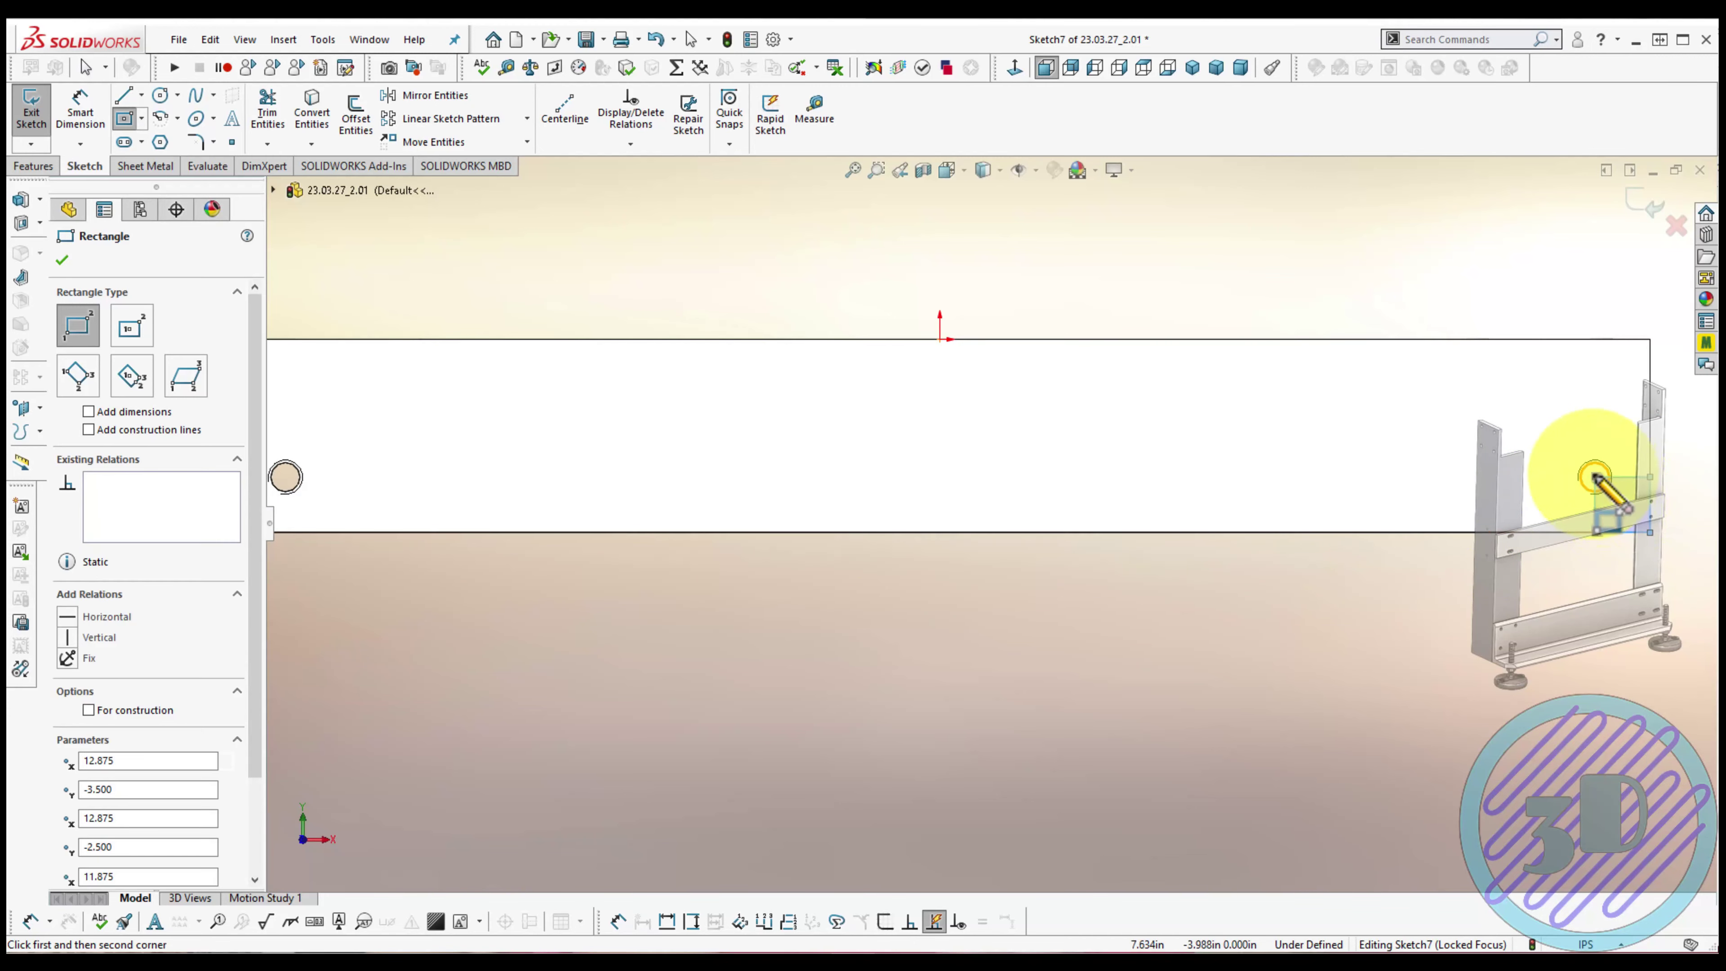
{"action": "key", "text": "Escape"}
{"action": "key", "text": "ctrl+shift+z"}
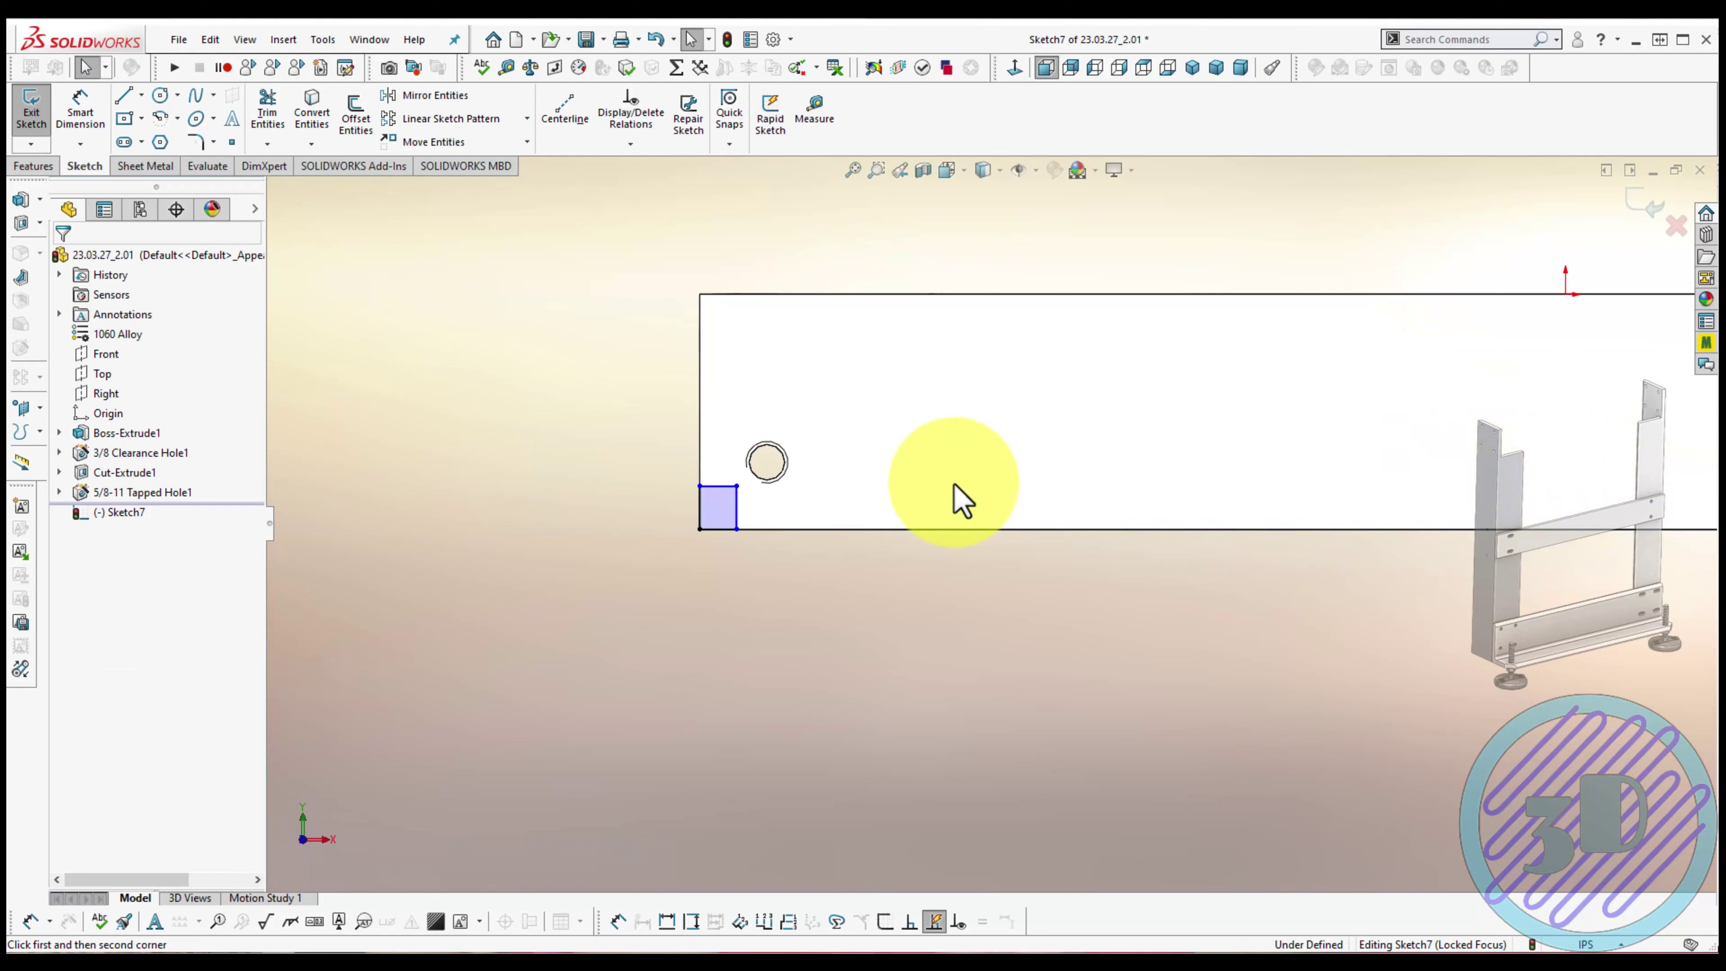
Convert both corner square outlines to construction geometry
{"action": "left_click", "coordinate": [767, 481]}
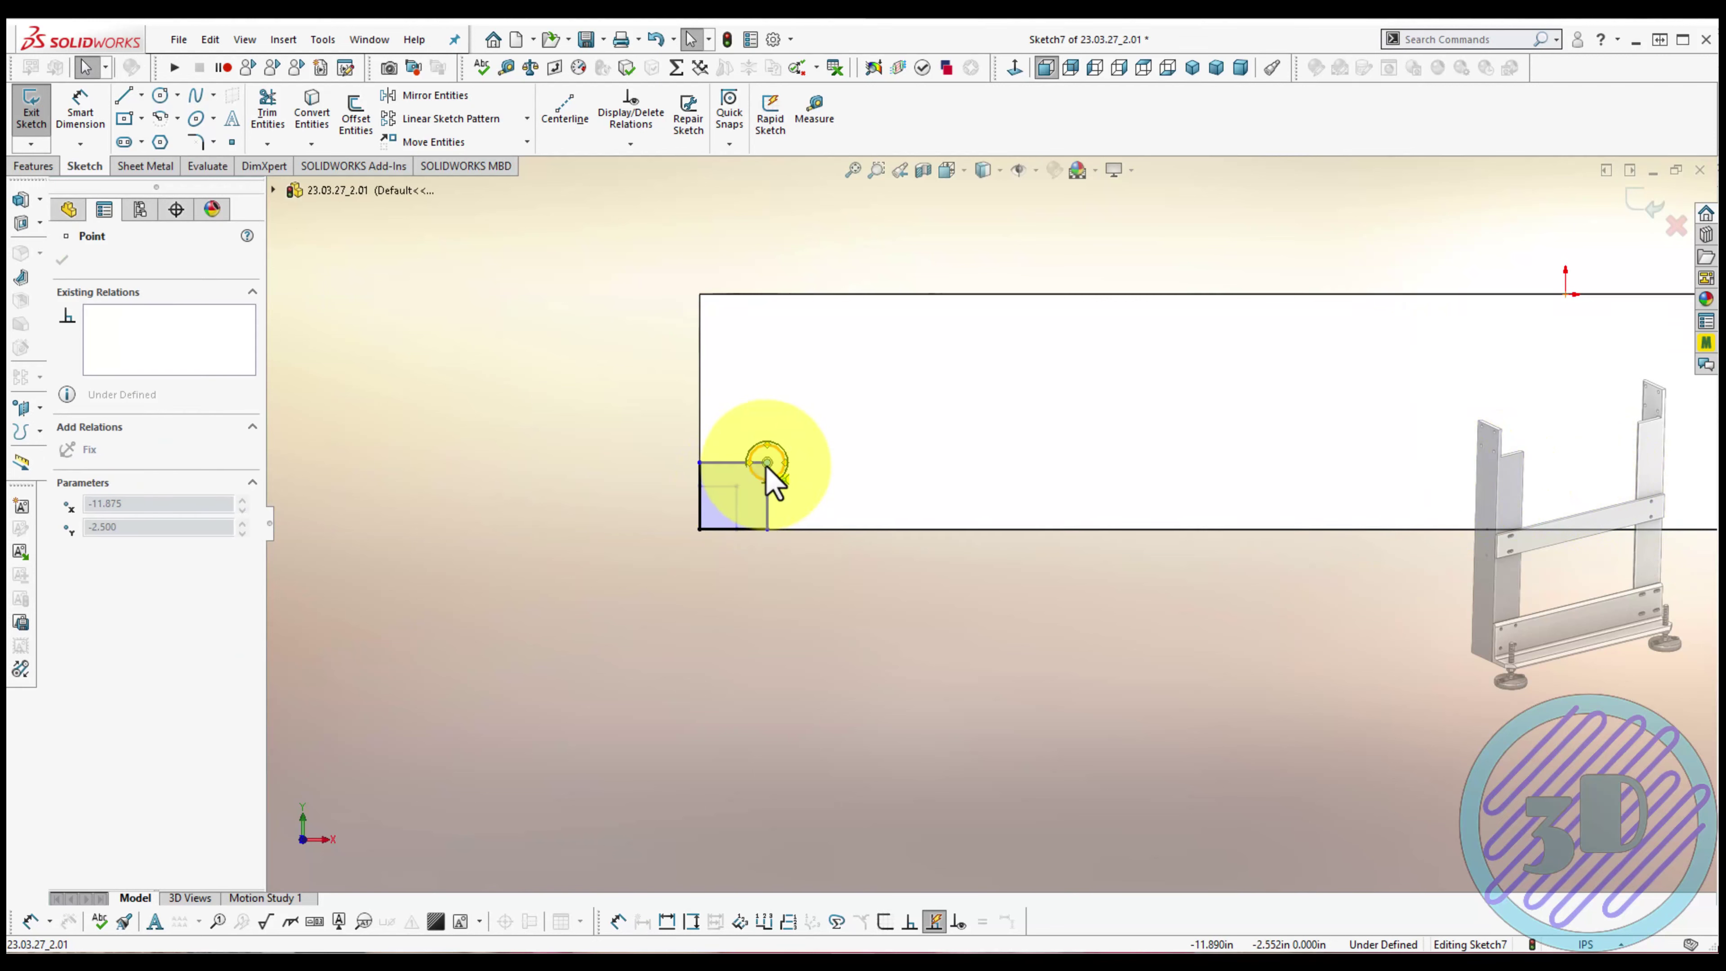
{"action": "left_click", "coordinate": [762, 664]}
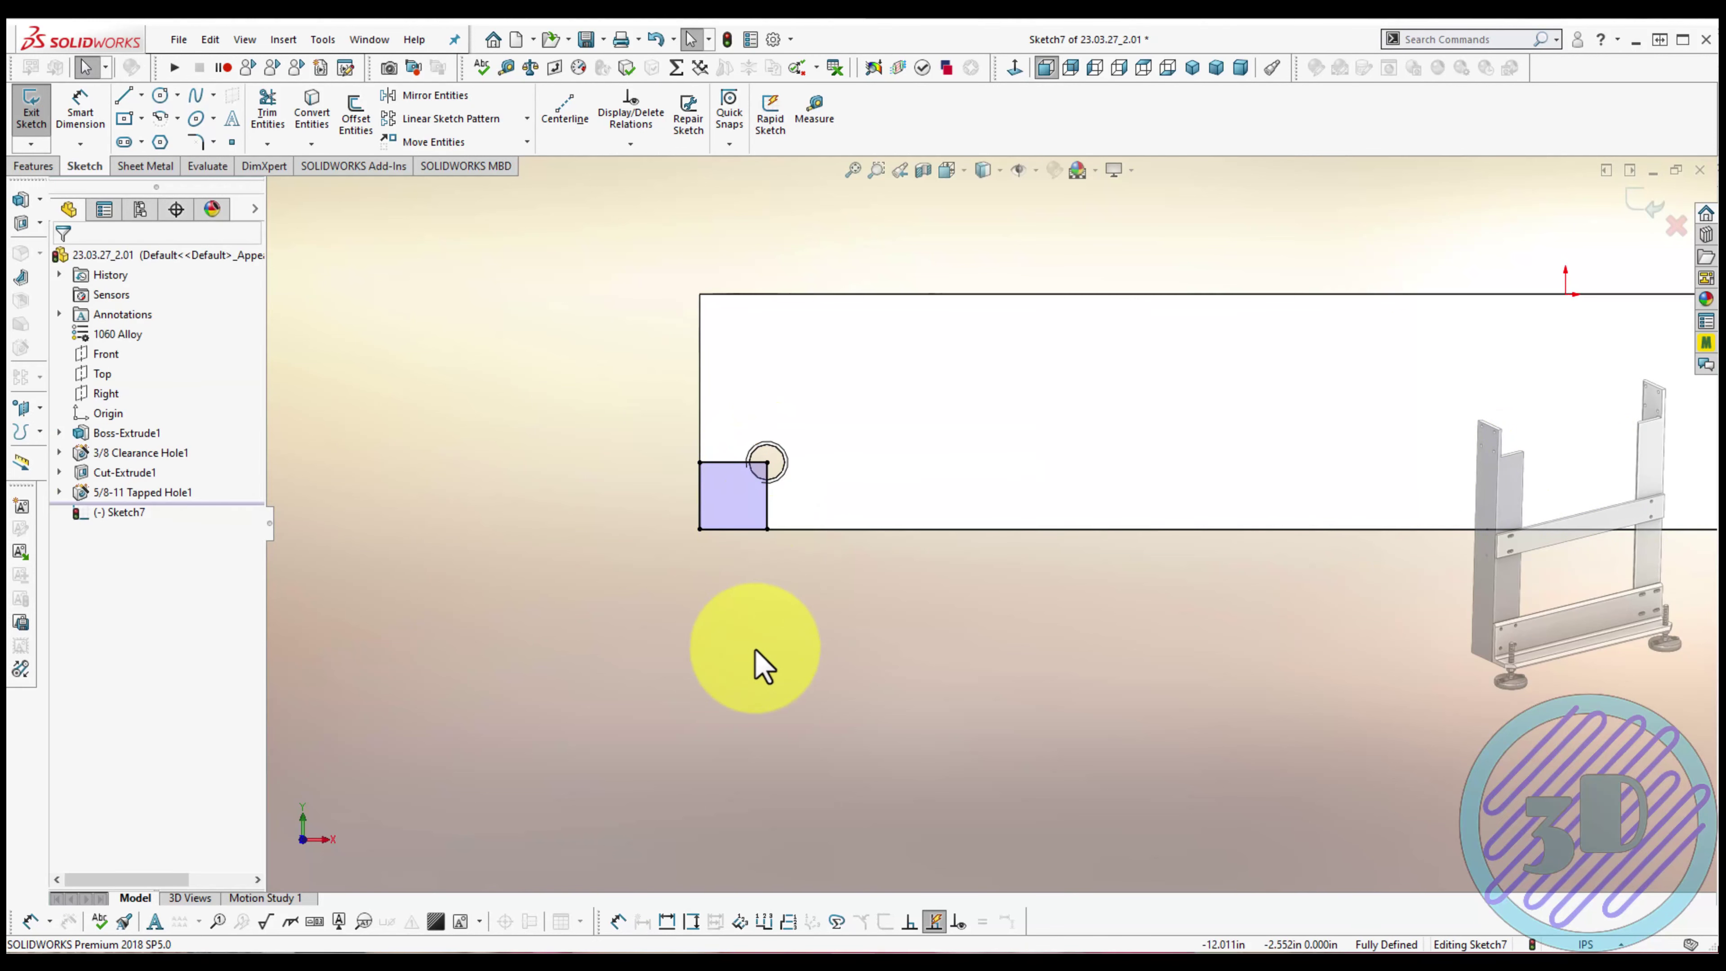
{"action": "scroll", "coordinate": [758, 663], "scroll_direction": "up", "scroll_amount": 2}
{"action": "scroll", "coordinate": [898, 628], "scroll_direction": "up", "scroll_amount": 2}
{"action": "scroll", "coordinate": [1583, 463], "scroll_direction": "down", "scroll_amount": 1}
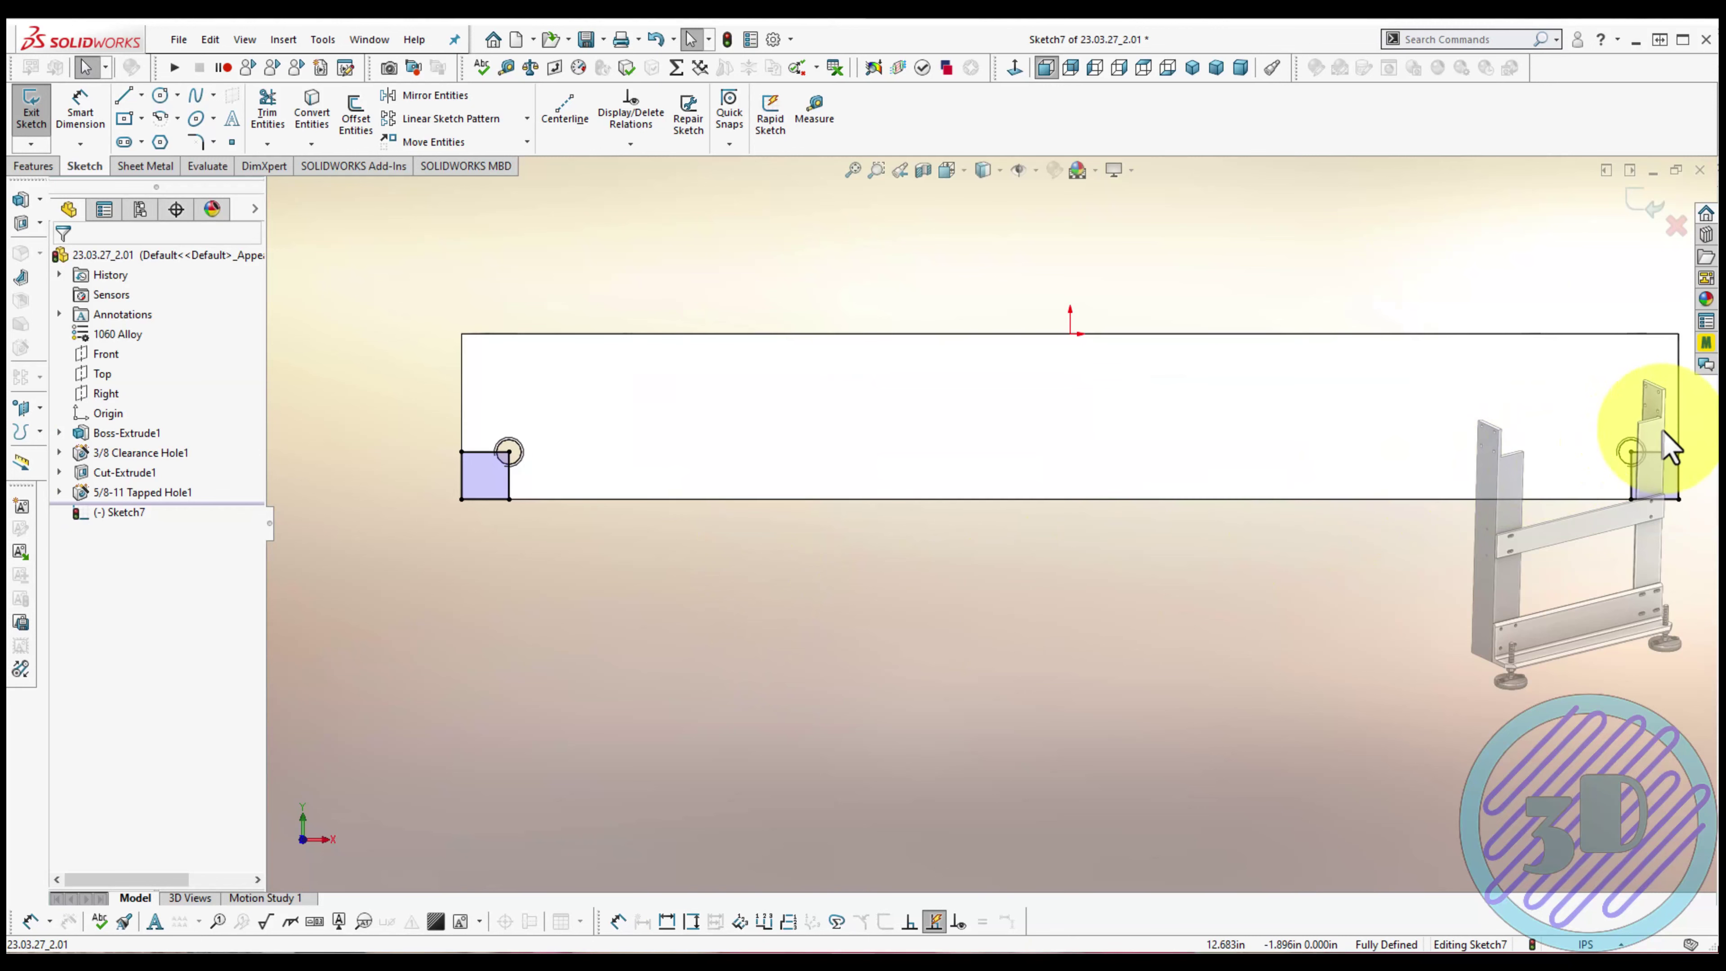
{"action": "left_click_drag", "start_coordinate": [1664, 435], "coordinate": [490, 470]}
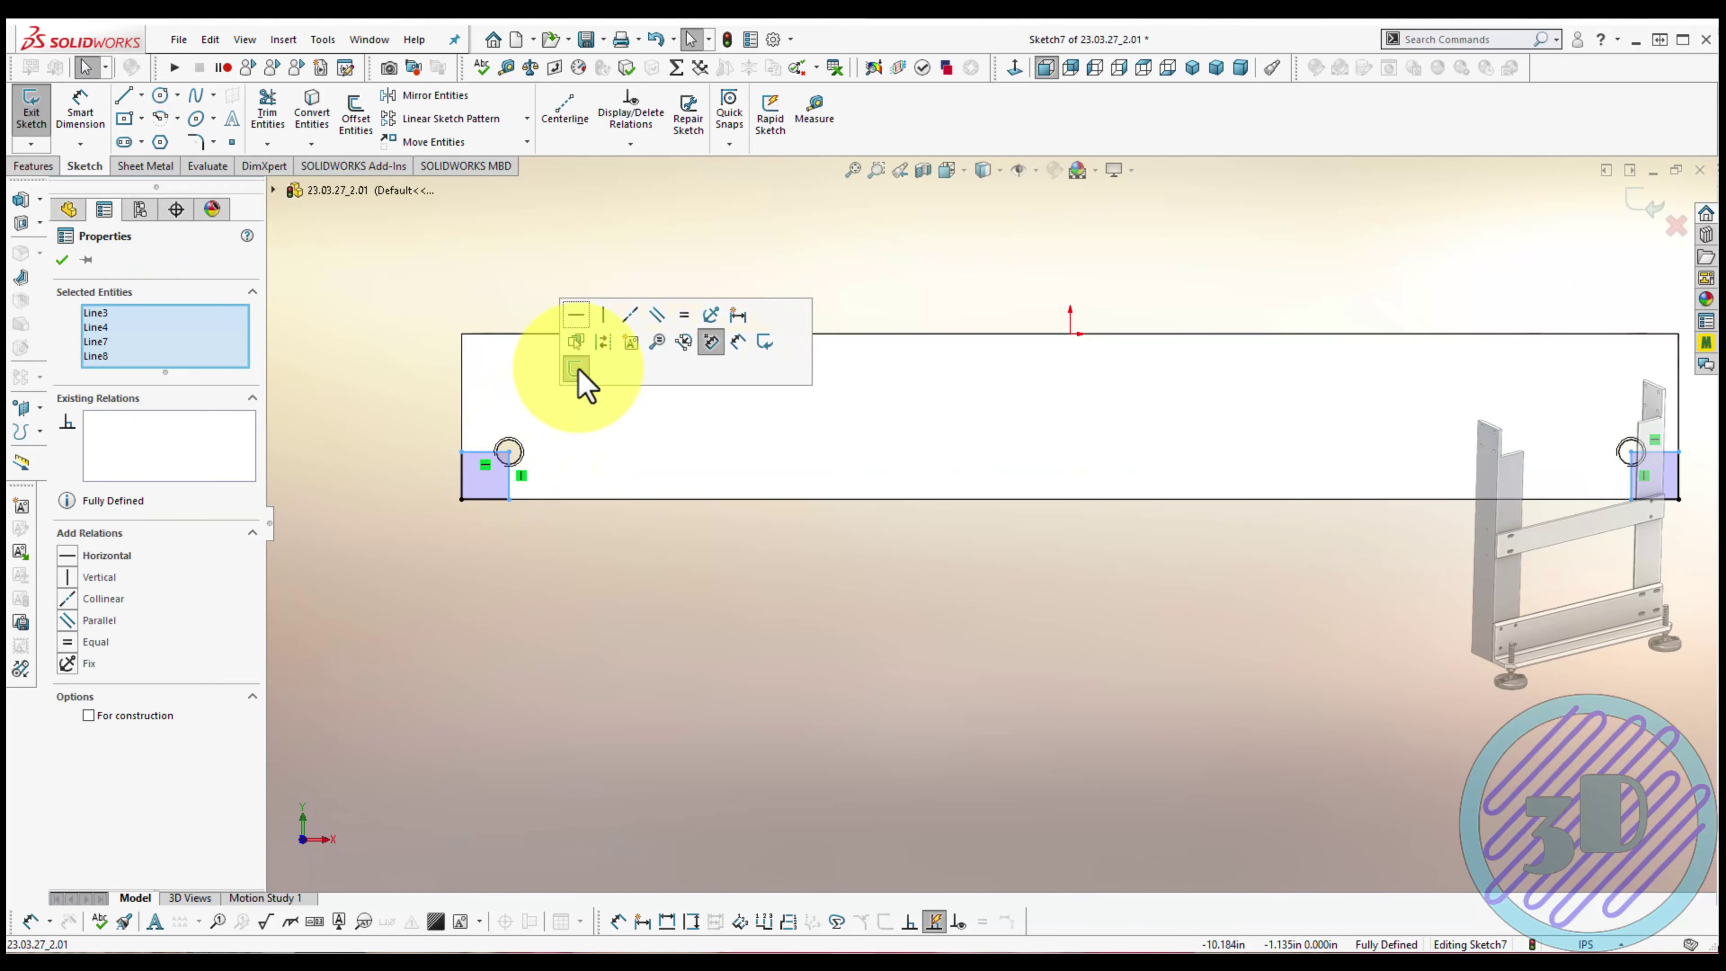
{"action": "left_click", "coordinate": [589, 578]}
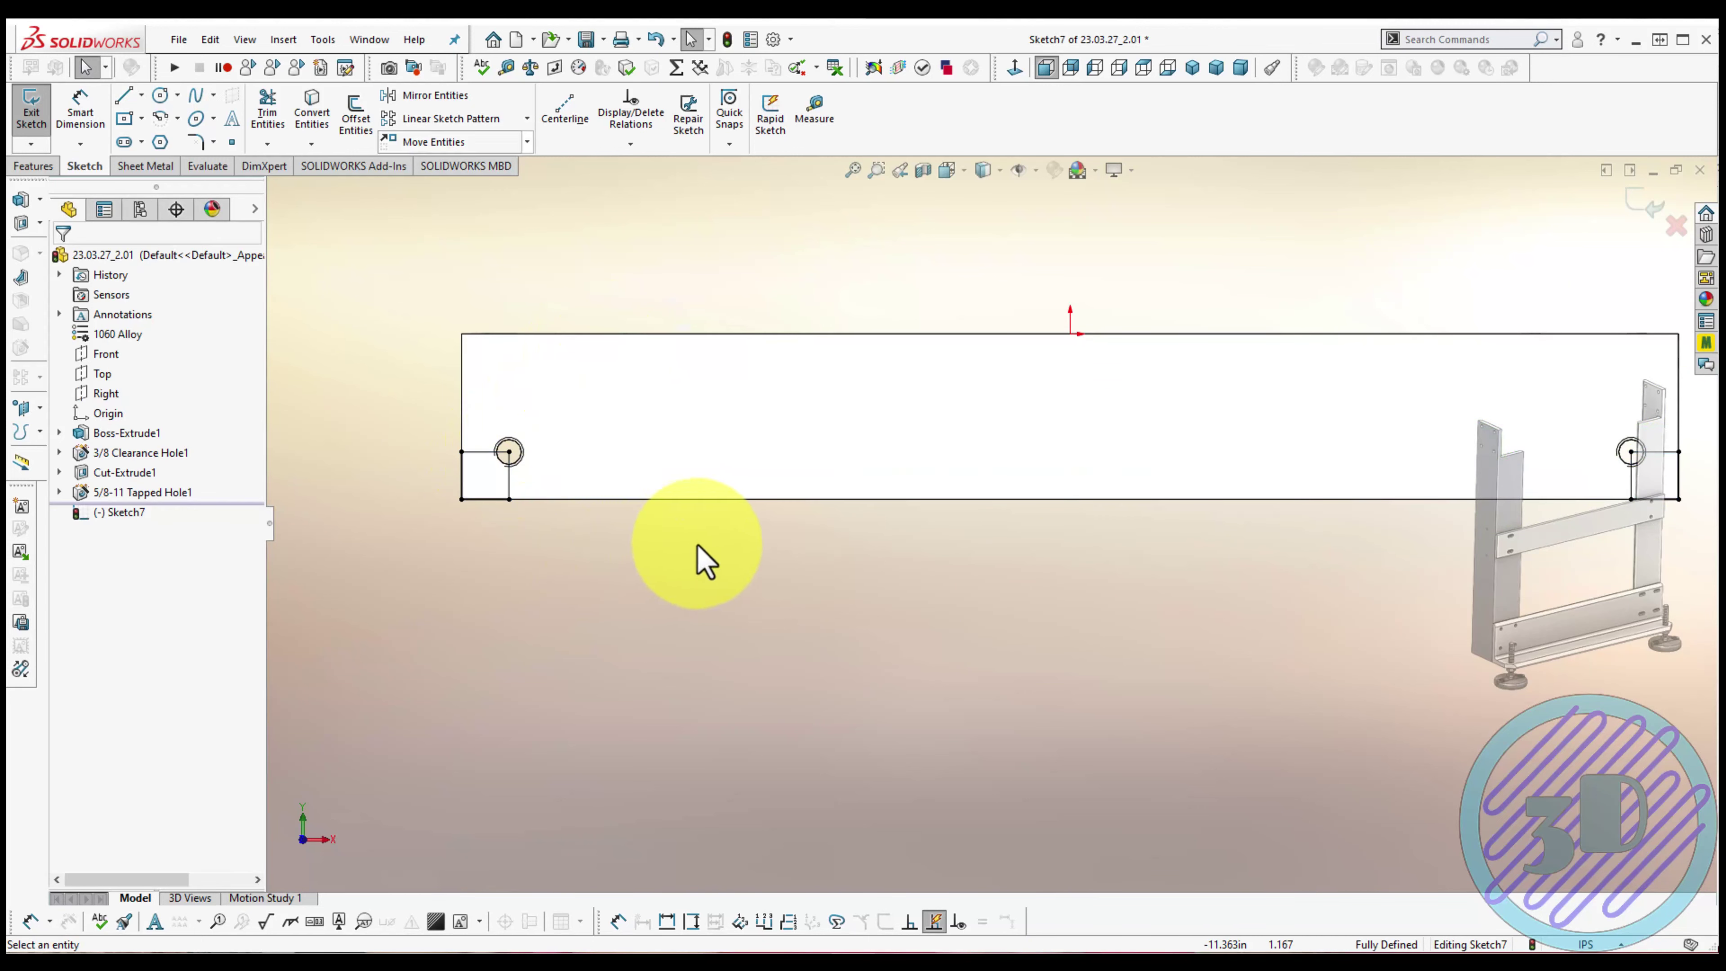
Draw diagonal lines across both corner squares to form triangles
{"action": "key", "text": "l"}
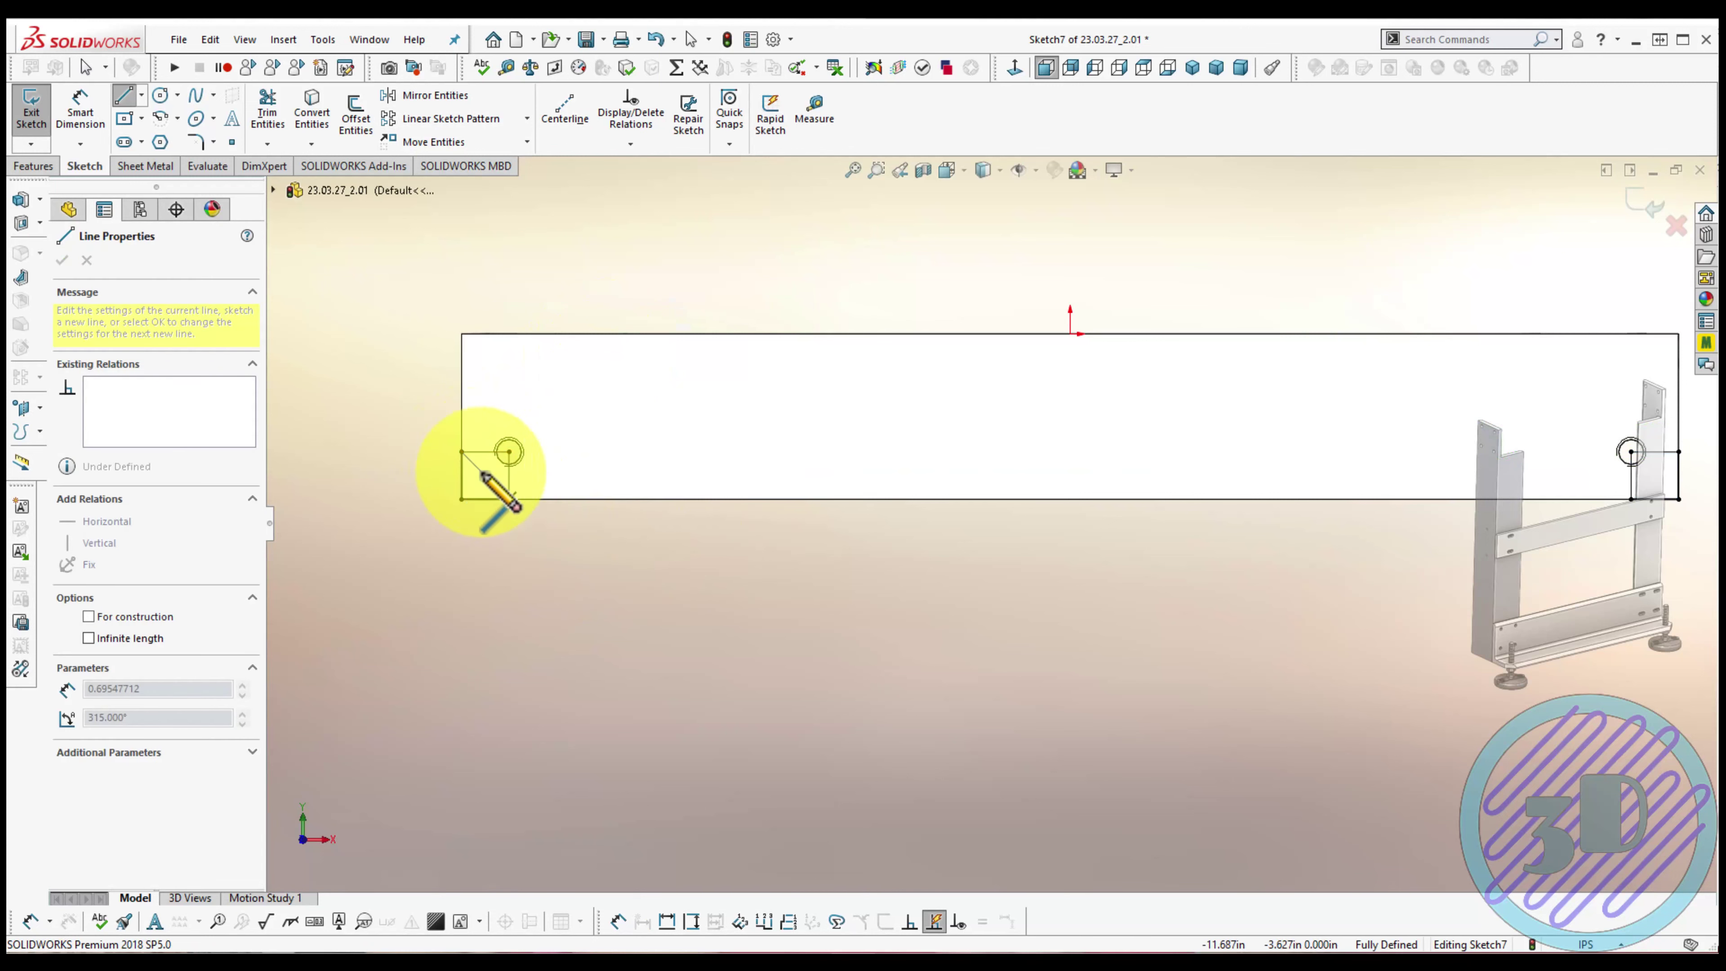
{"action": "key", "text": "Escape"}
{"action": "scroll", "coordinate": [989, 522], "scroll_direction": "up", "scroll_amount": 3}
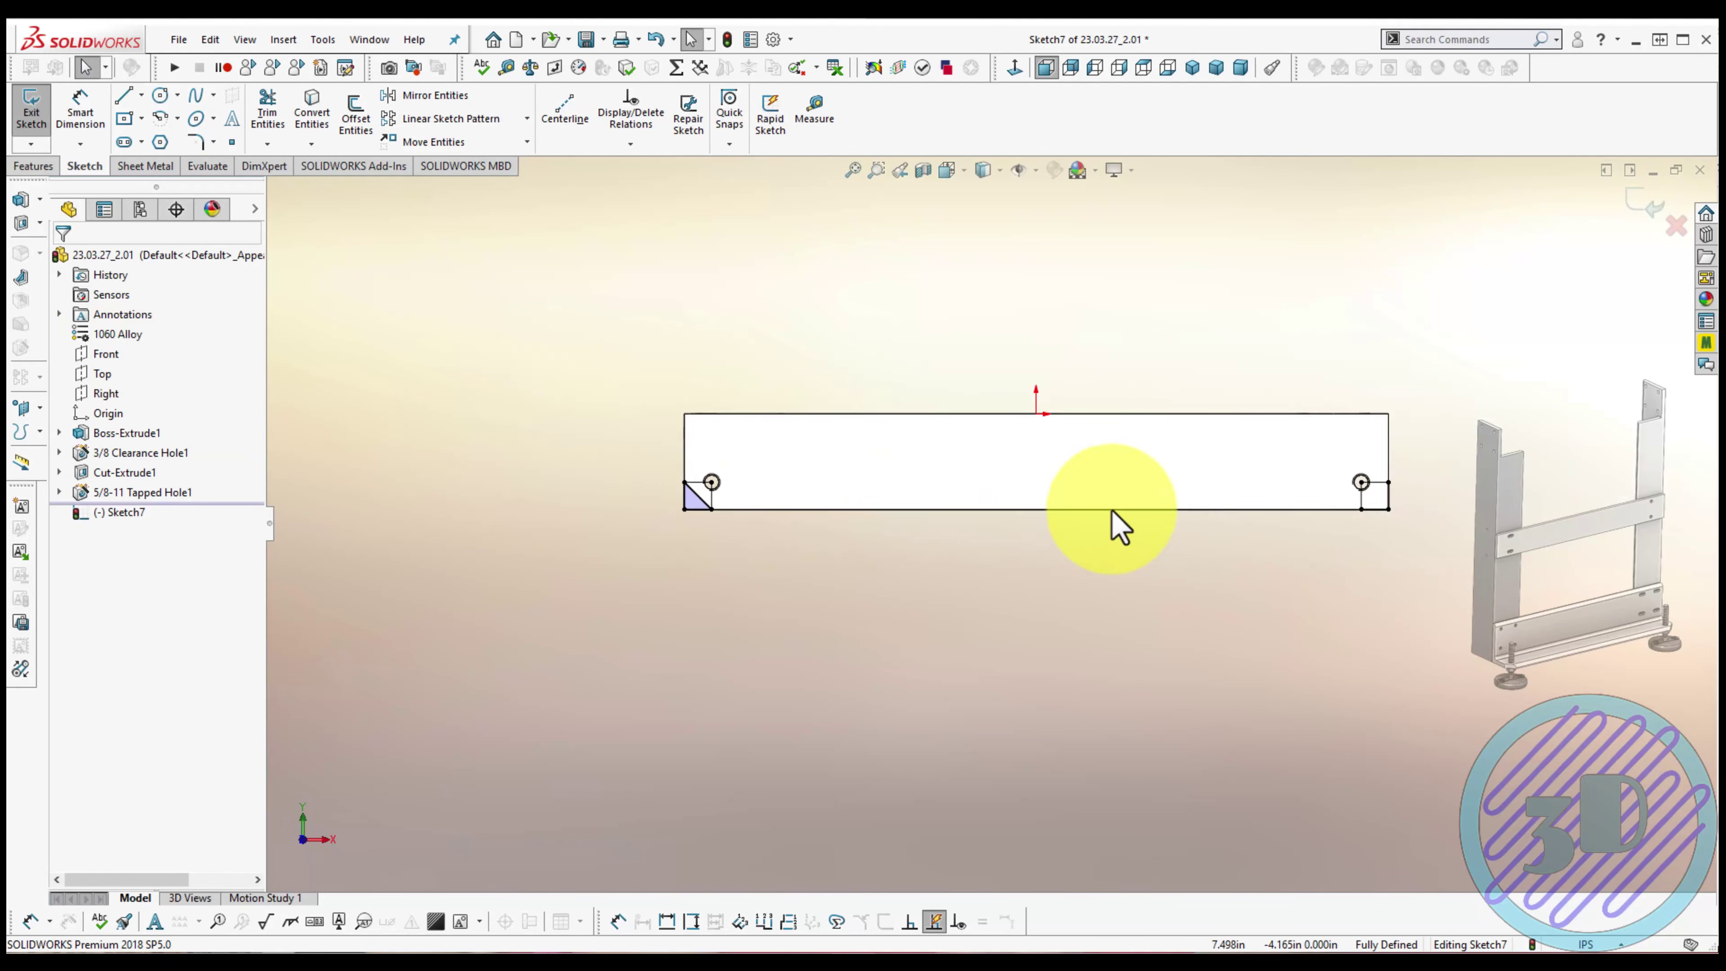
{"action": "scroll", "coordinate": [1362, 508], "scroll_direction": "down", "scroll_amount": 2}
{"action": "scroll", "coordinate": [1417, 487], "scroll_direction": "down", "scroll_amount": 1}
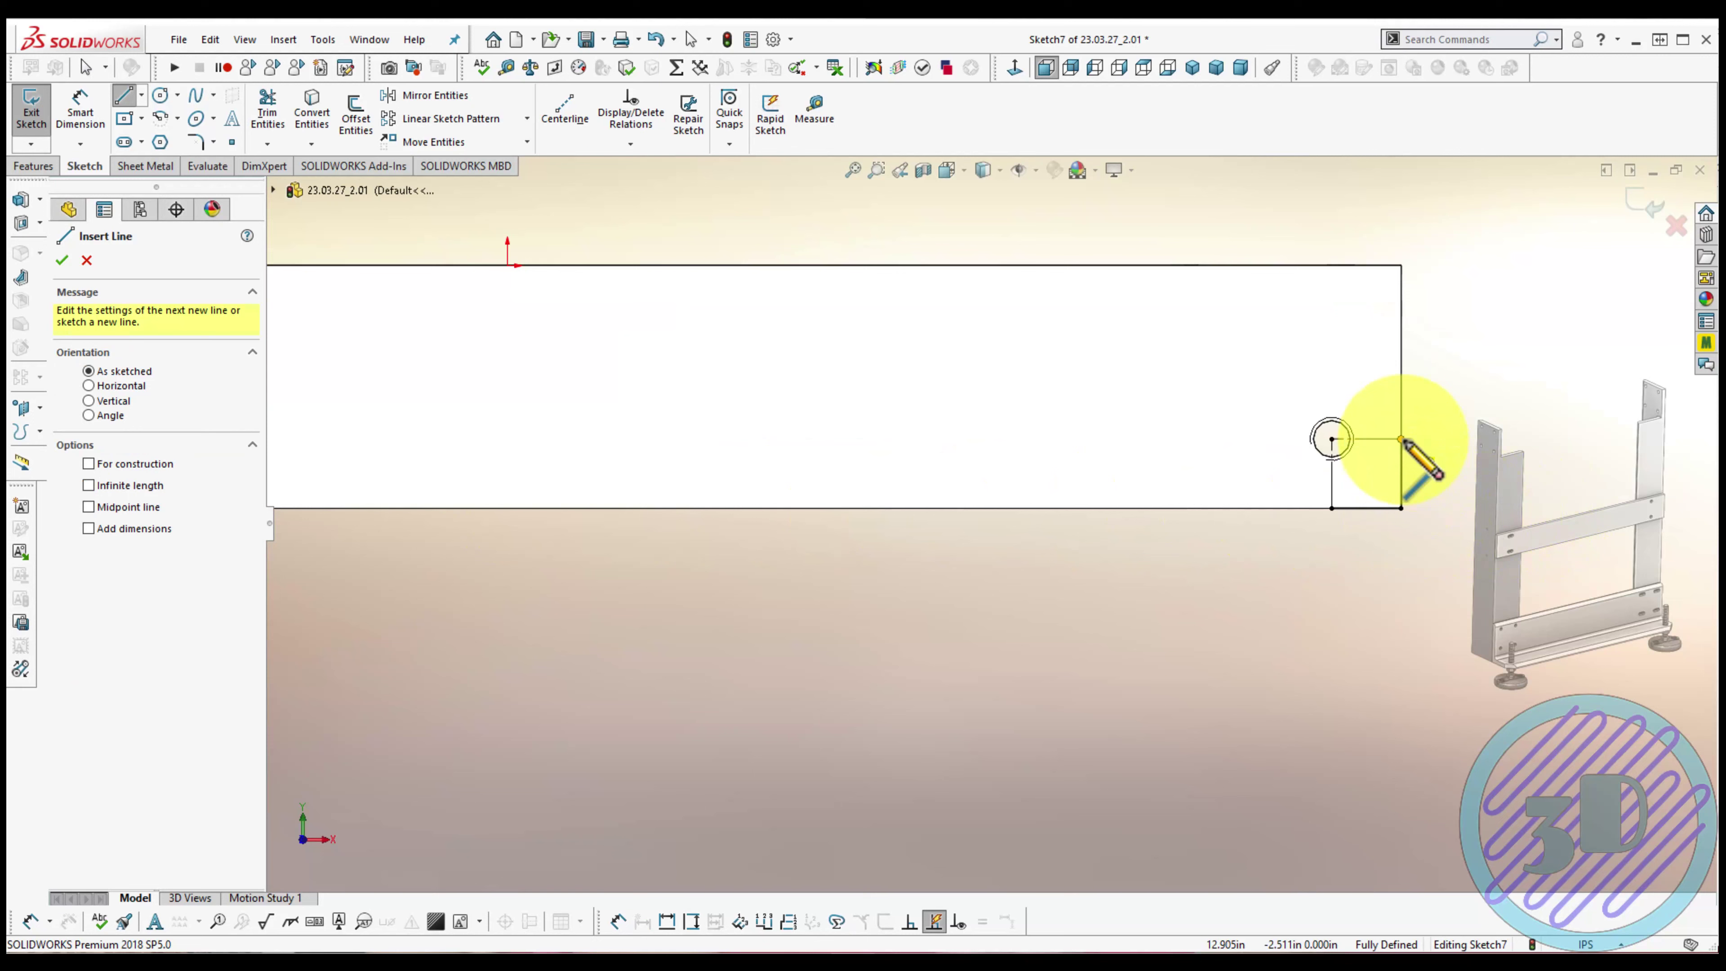
{"action": "left_click", "coordinate": [1400, 439]}
{"action": "left_click", "coordinate": [1332, 507]}
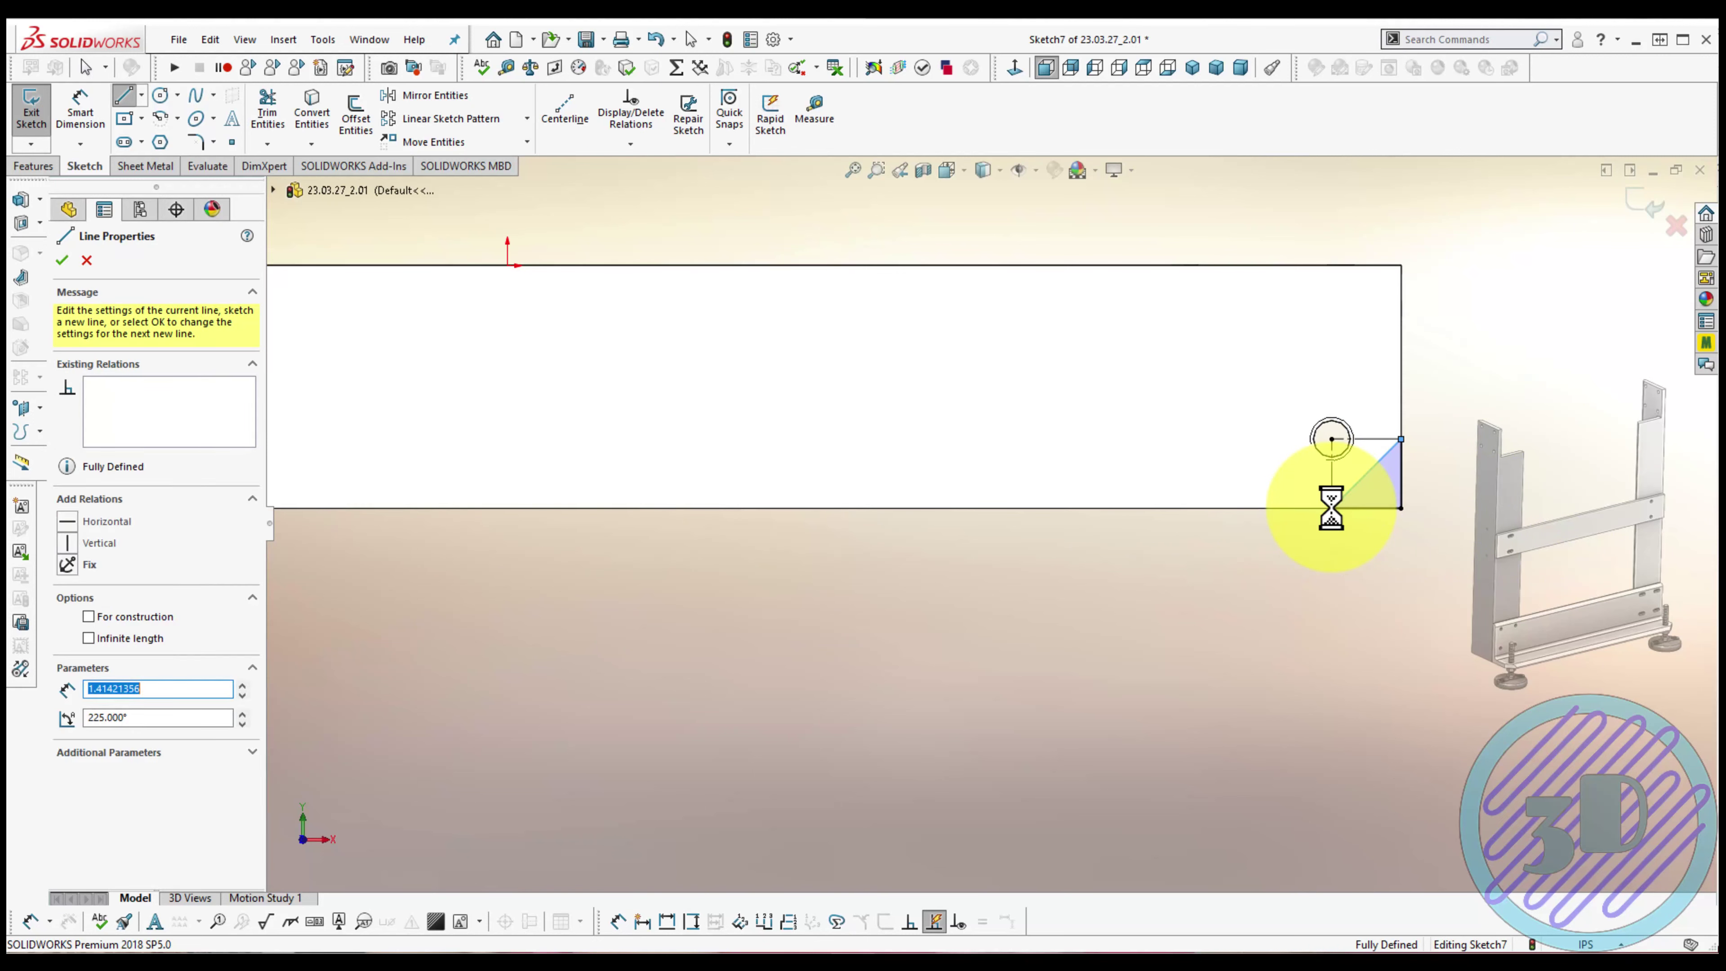
{"action": "key", "text": "Escape"}
{"action": "key", "text": "f"}
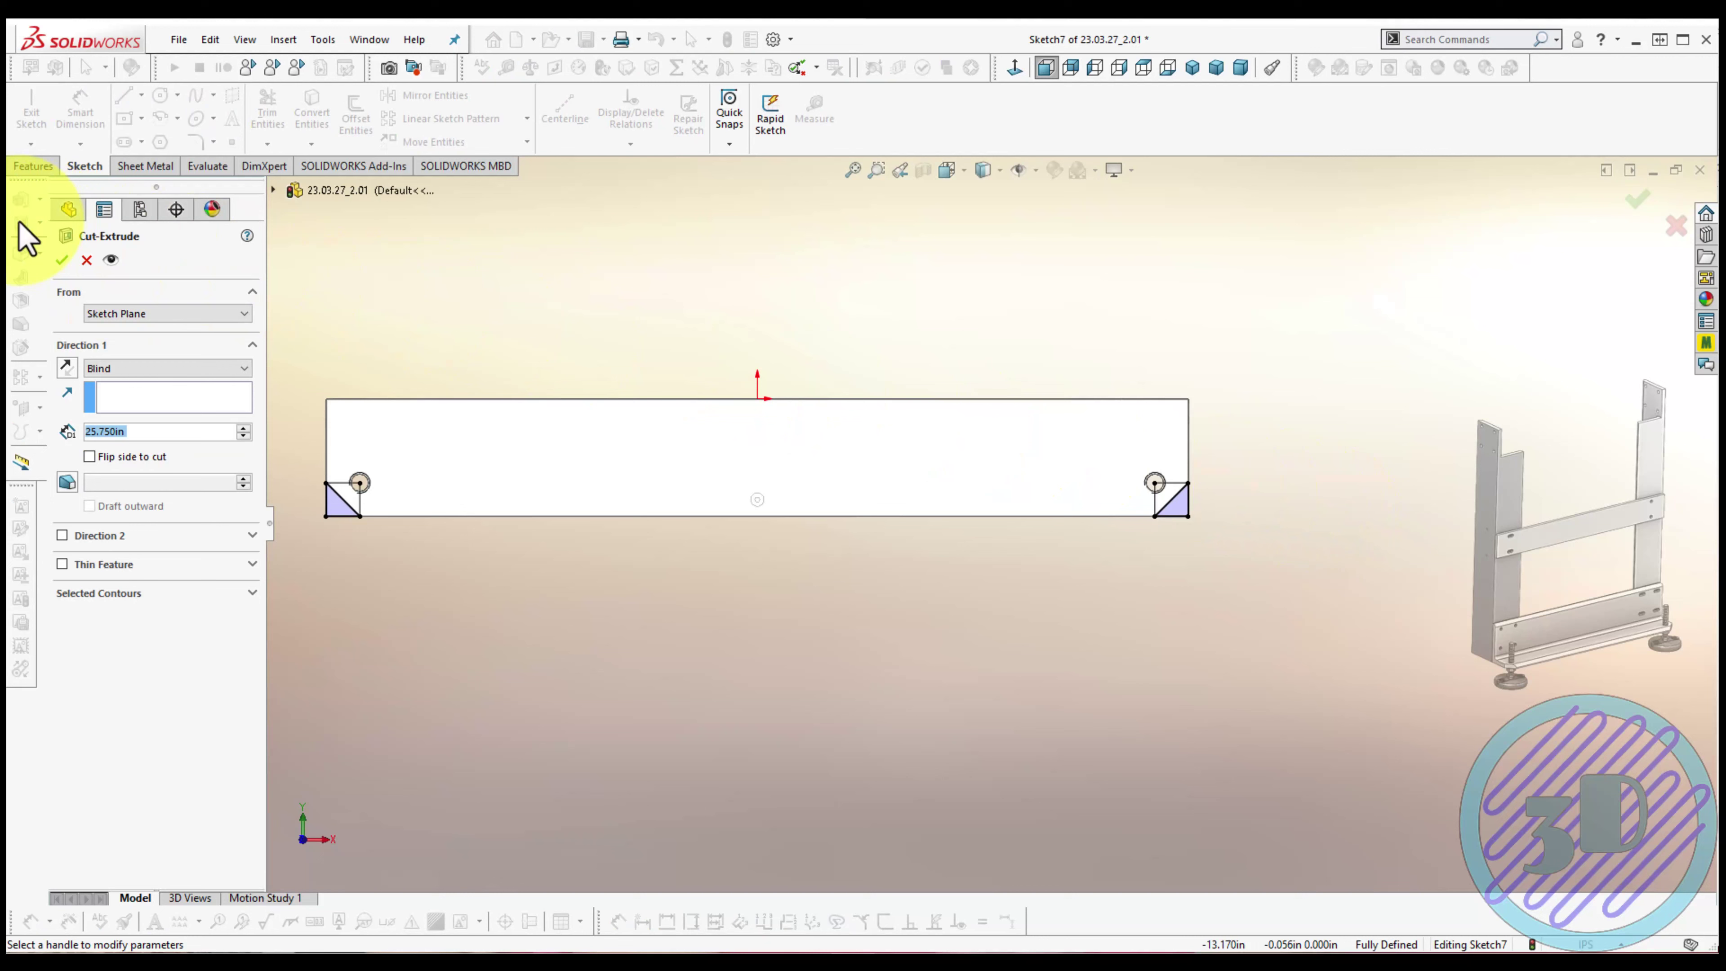
Cut the triangular notches Through All, view in isometric, then save and close 23.03.27_2.01
{"action": "left_click", "coordinate": [156, 368]}
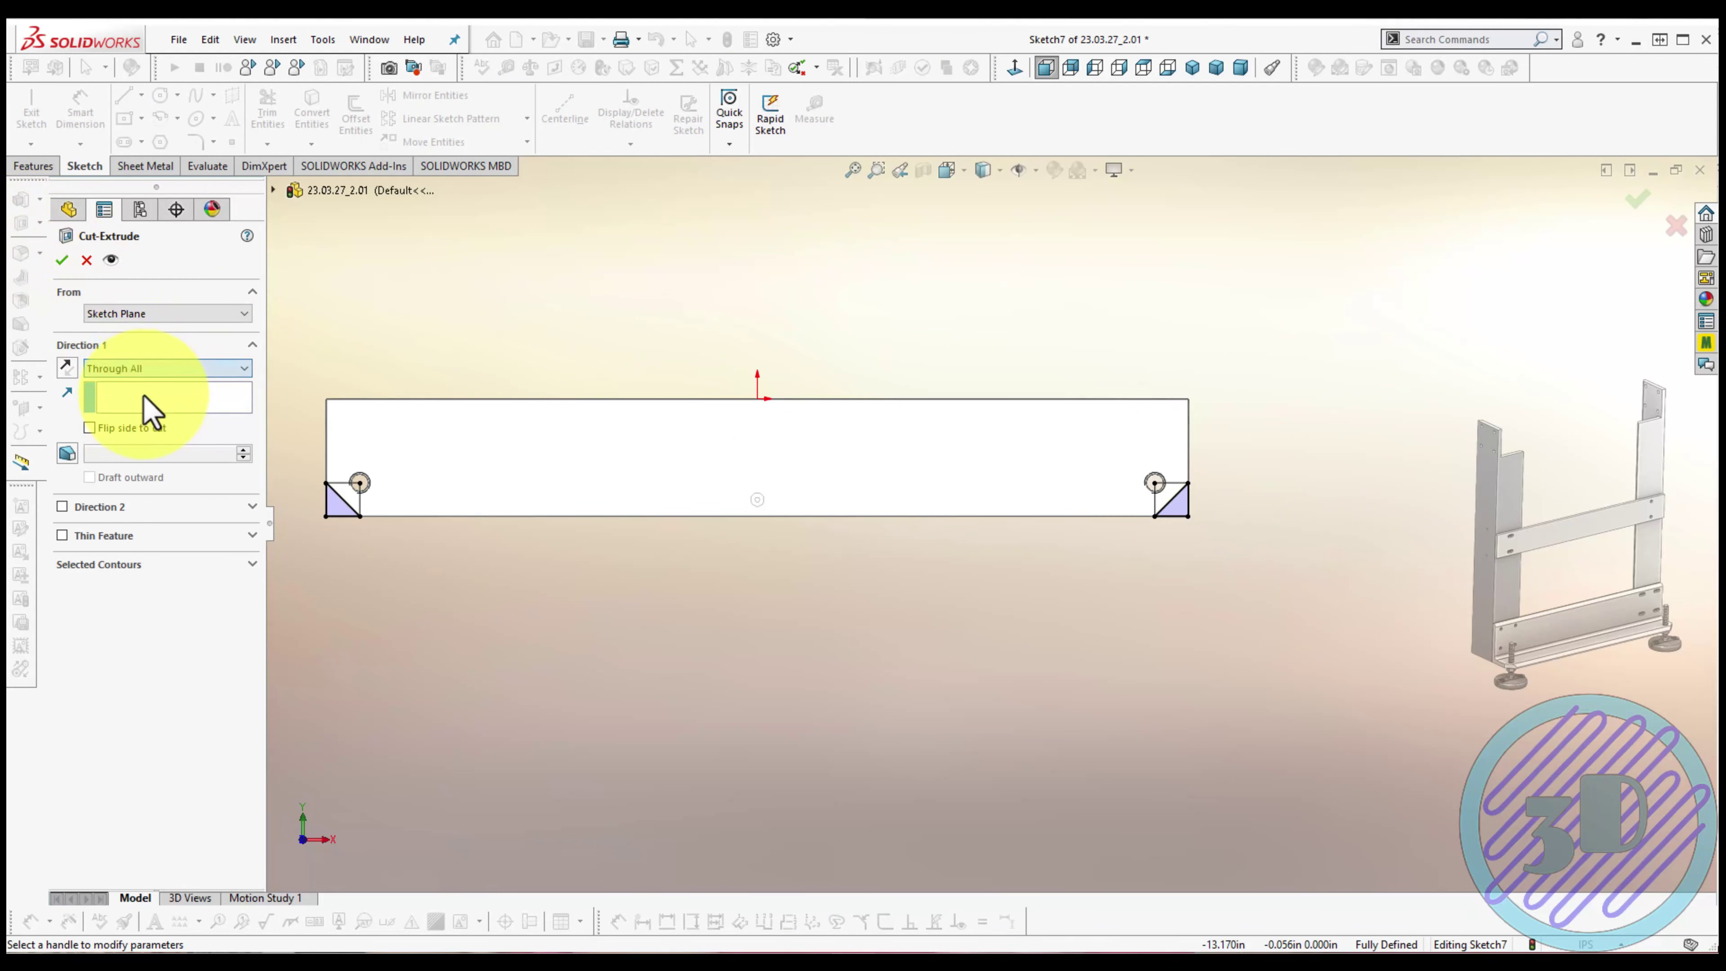
{"action": "left_click", "coordinate": [62, 260]}
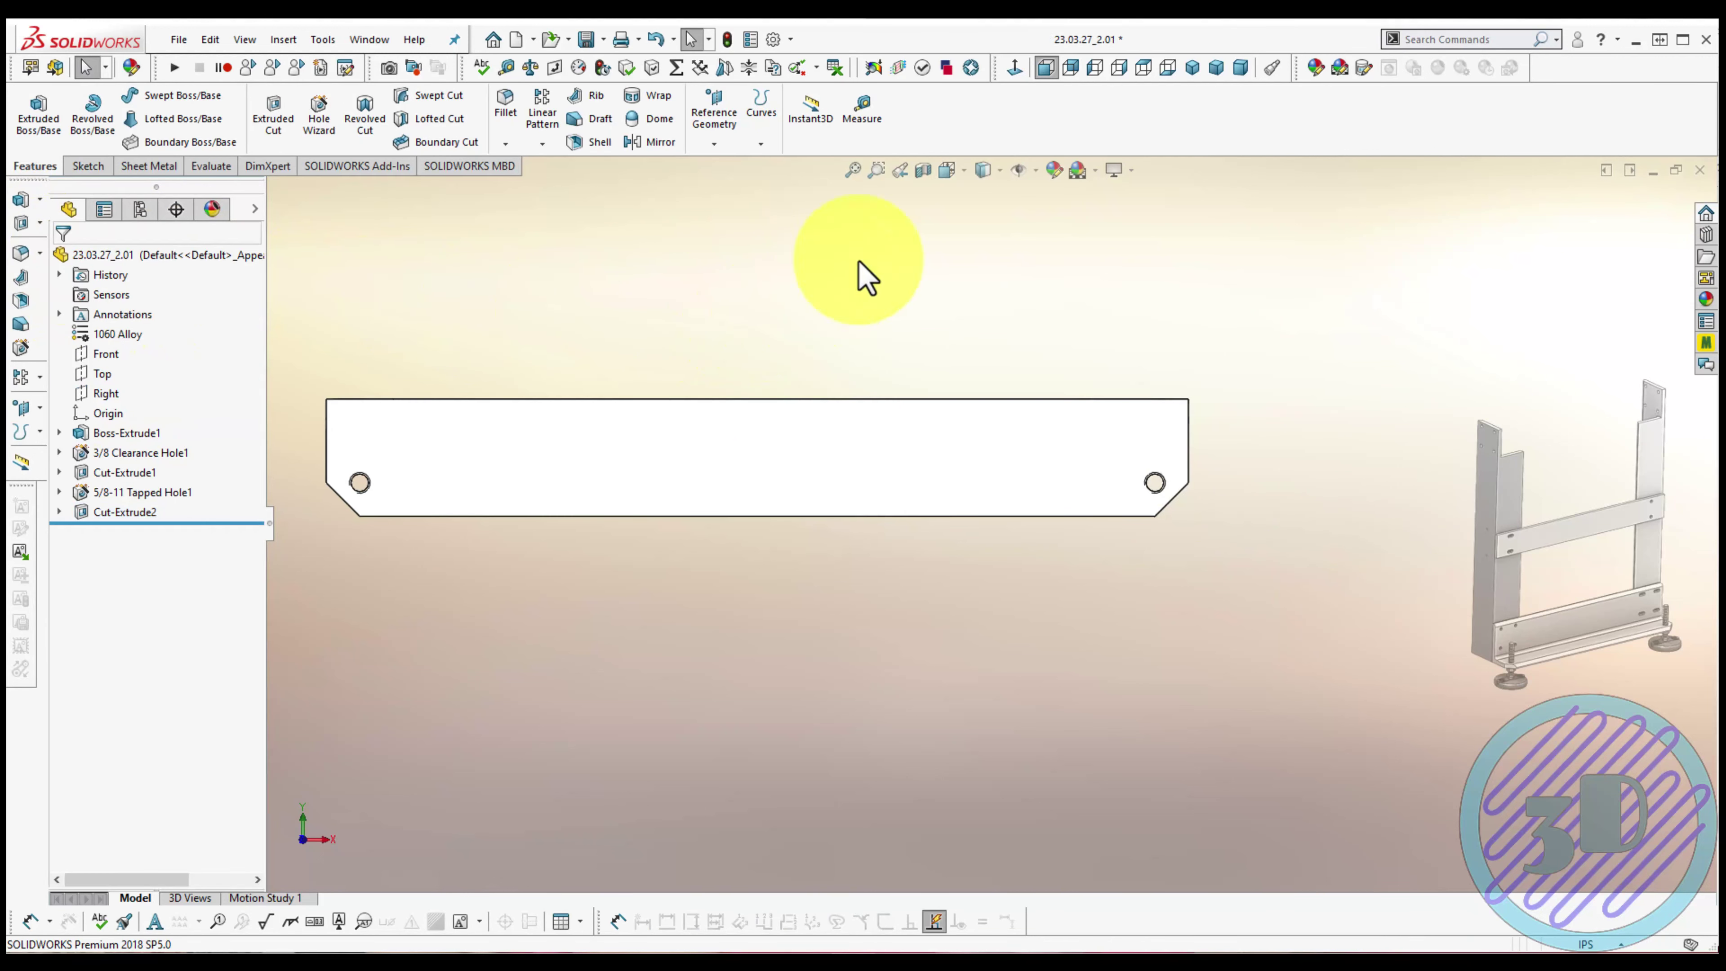
{"action": "left_click", "coordinate": [1189, 70]}
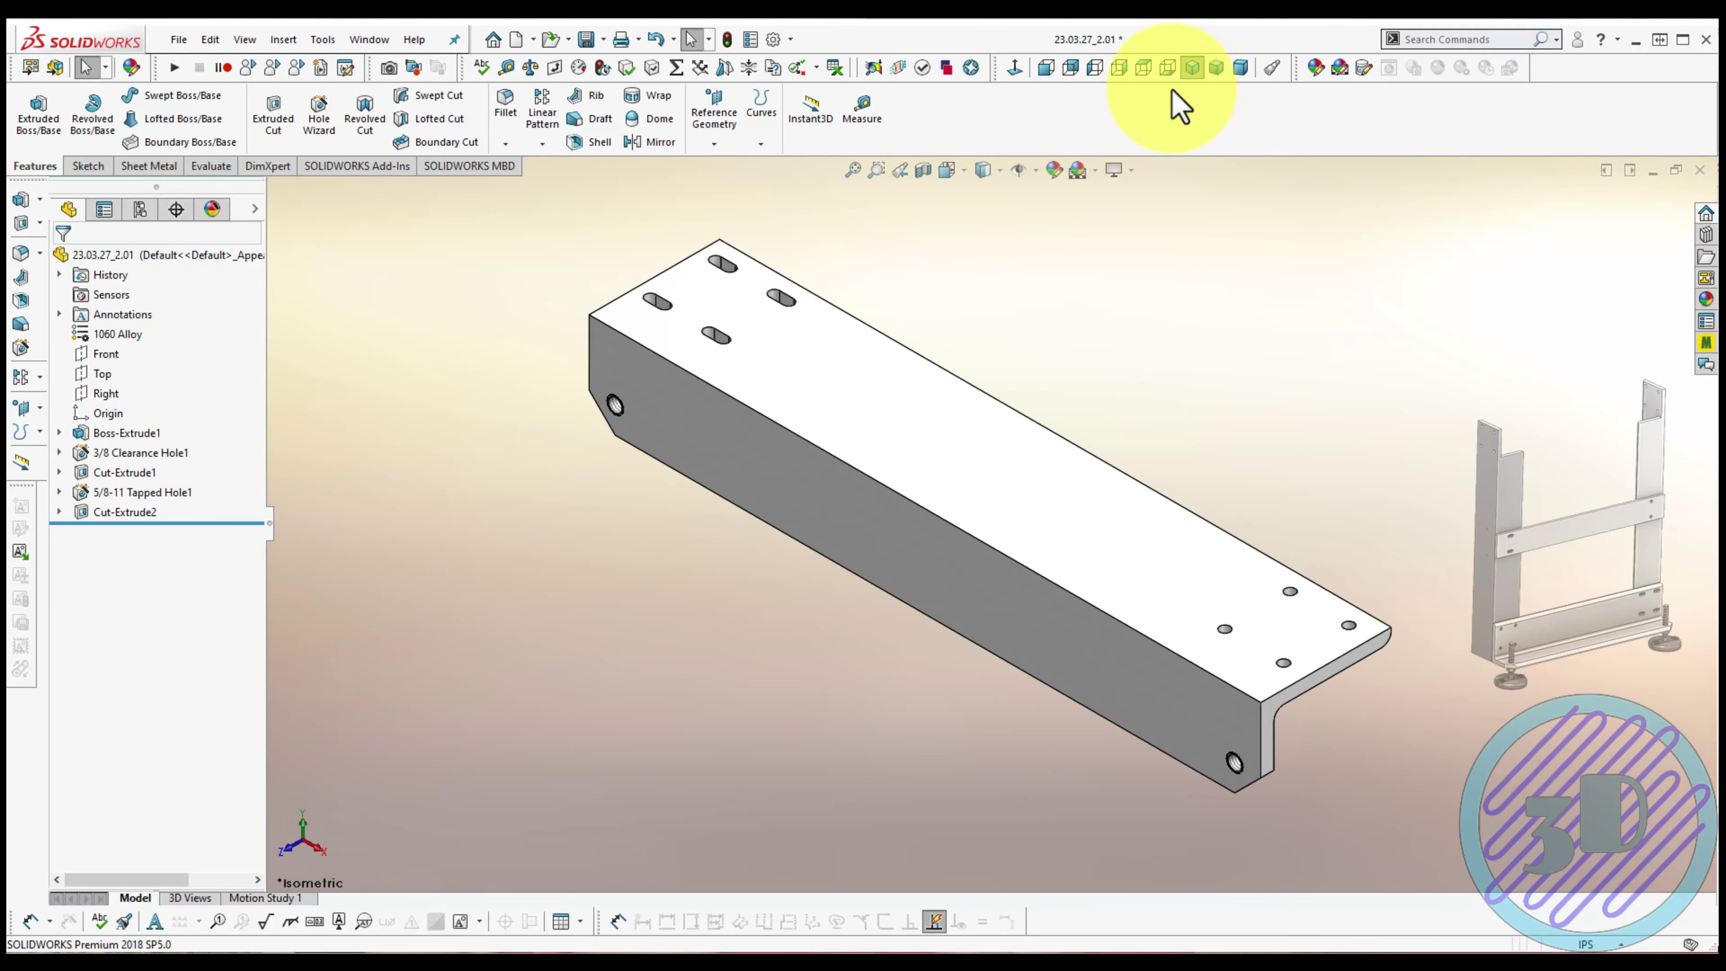
{"action": "mouse_move", "coordinate": [1101, 197]}
{"action": "middle_mouse_down"}
{"action": "mouse_move", "coordinate": [1059, 192]}
{"action": "mouse_move", "coordinate": [1022, 241]}
{"action": "mouse_move", "coordinate": [1032, 262]}
{"action": "mouse_move", "coordinate": [1013, 235]}
{"action": "middle_mouse_up"}
{"action": "left_click", "coordinate": [689, 39]}
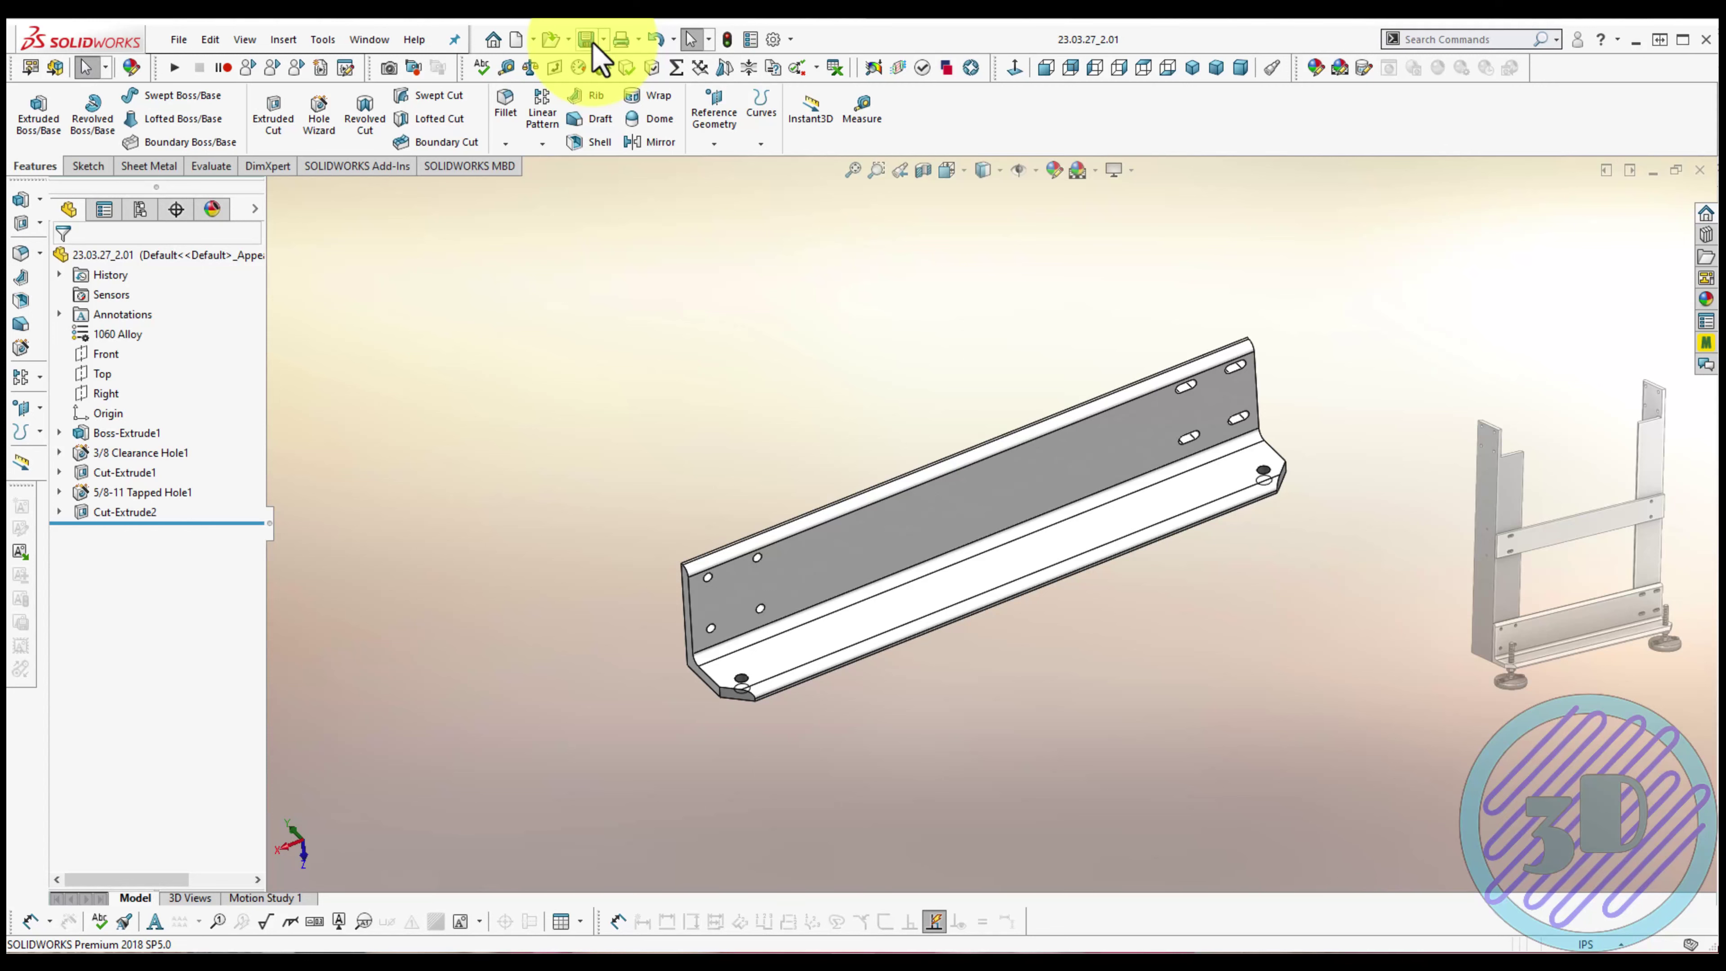
{"action": "left_click", "coordinate": [1699, 170]}
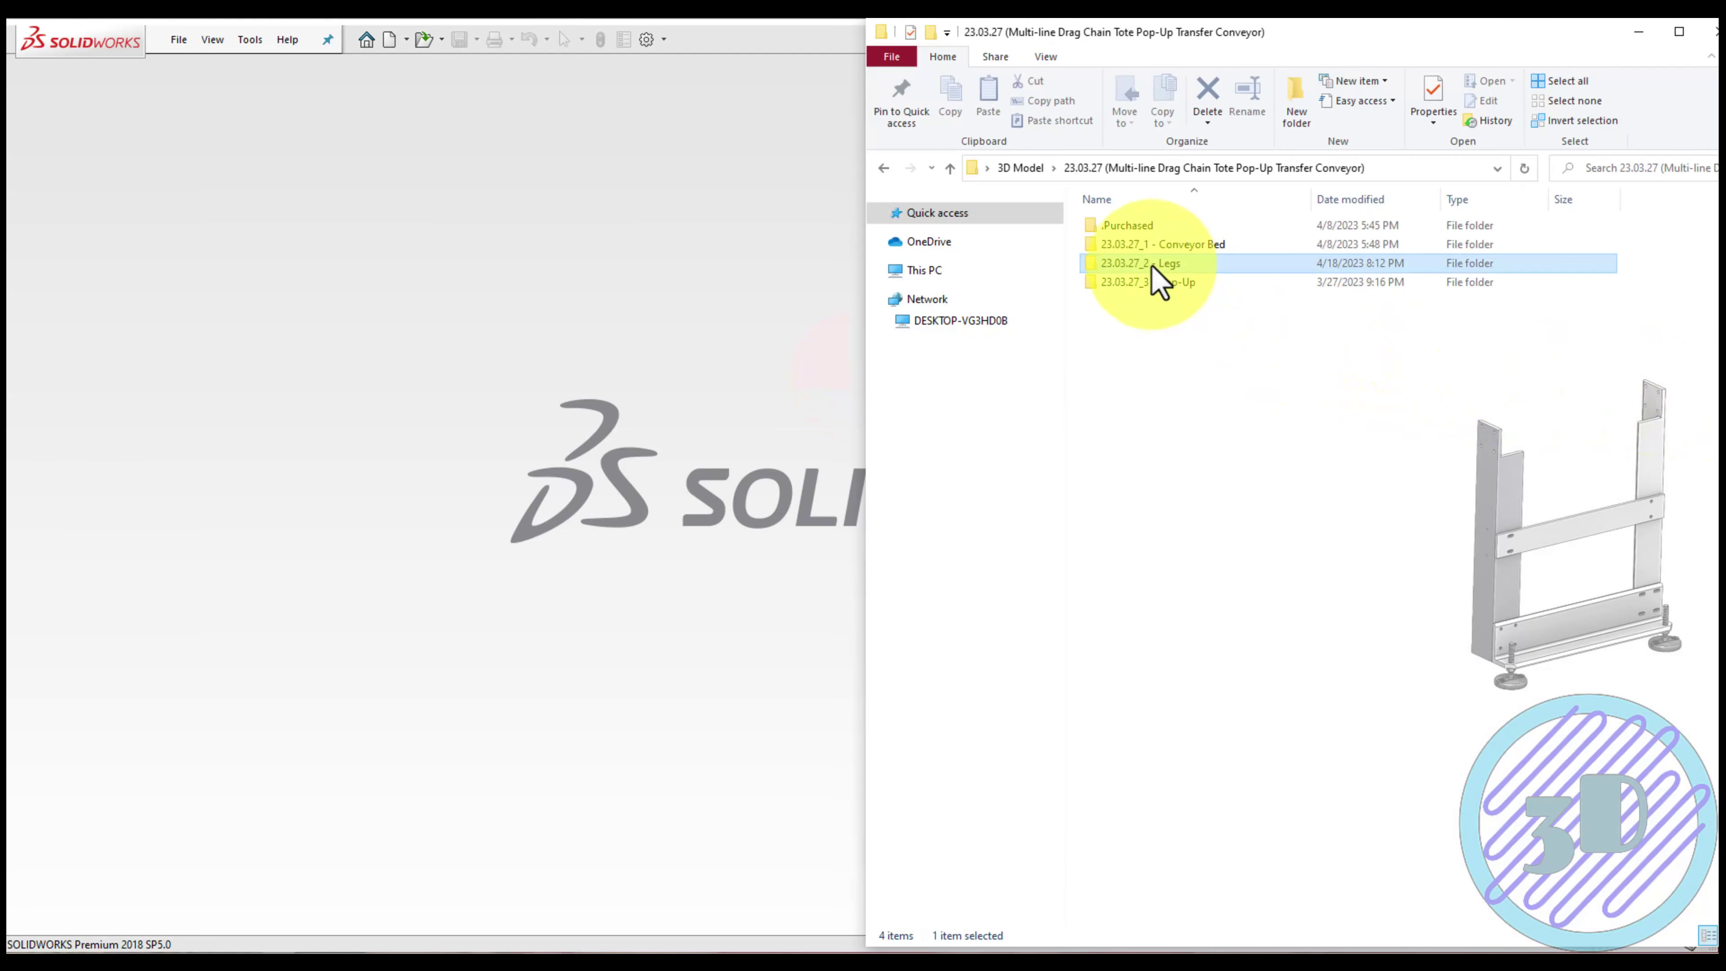
Copy 23.03.27_2.01 in the Legs folder and rename the copy 23.03.27_2.02
{"action": "double_click", "coordinate": [1157, 273]}
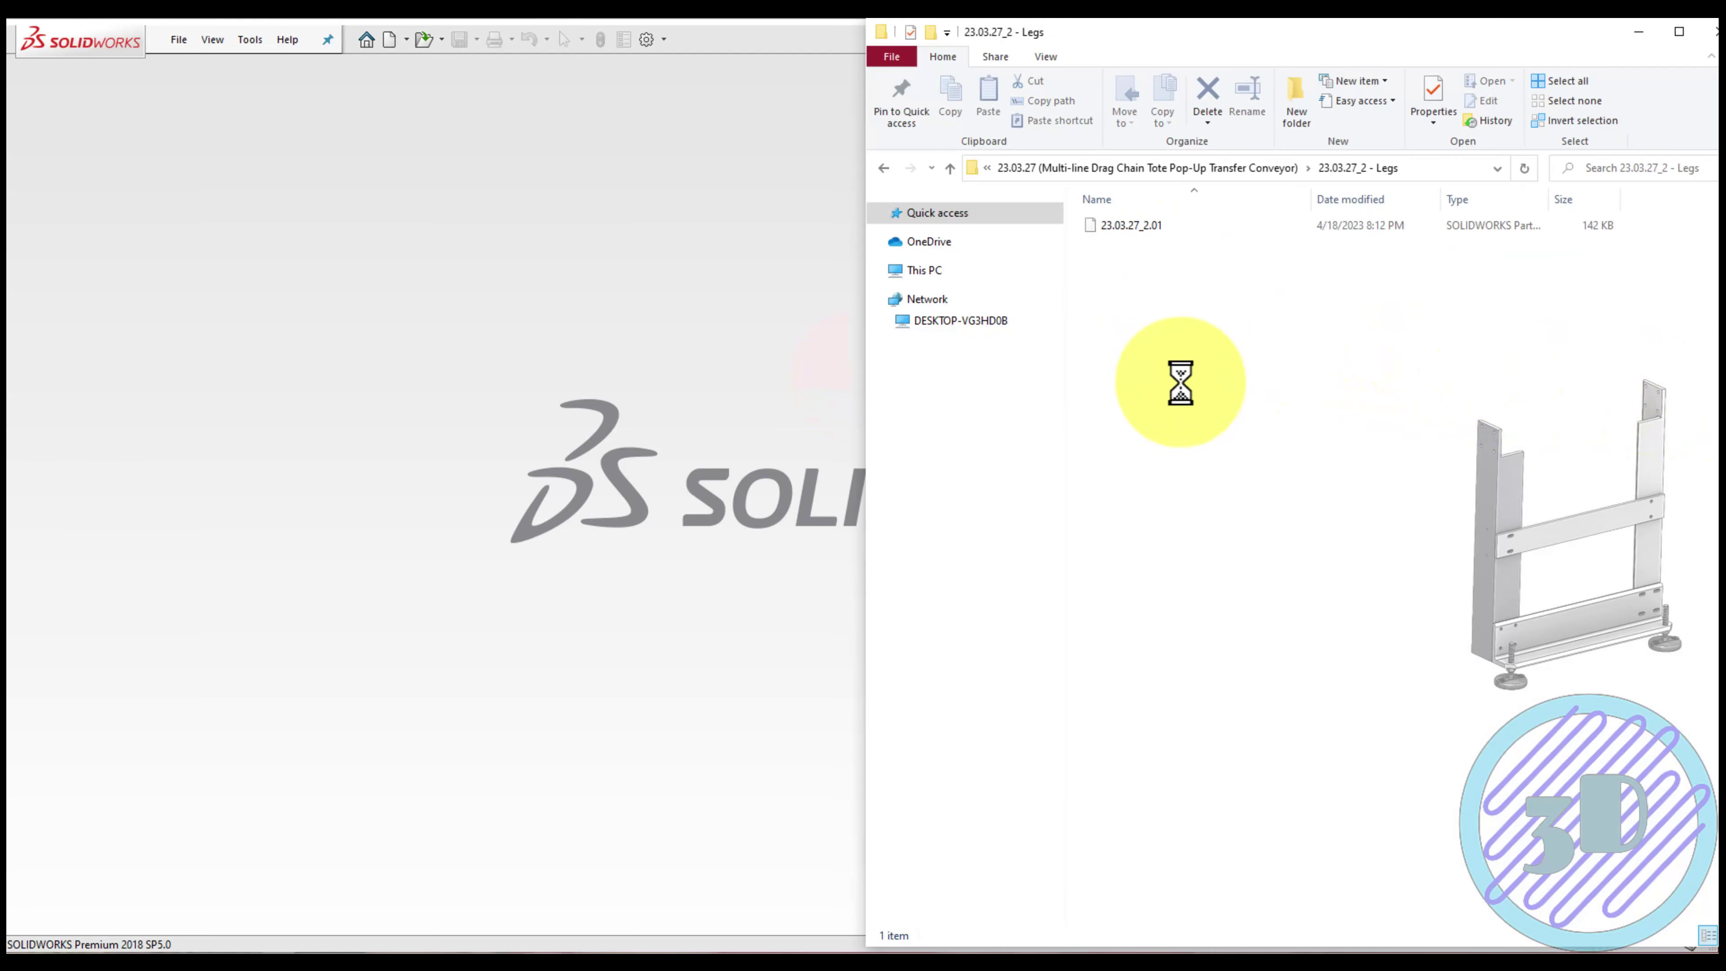
{"action": "left_click", "coordinate": [1126, 229]}
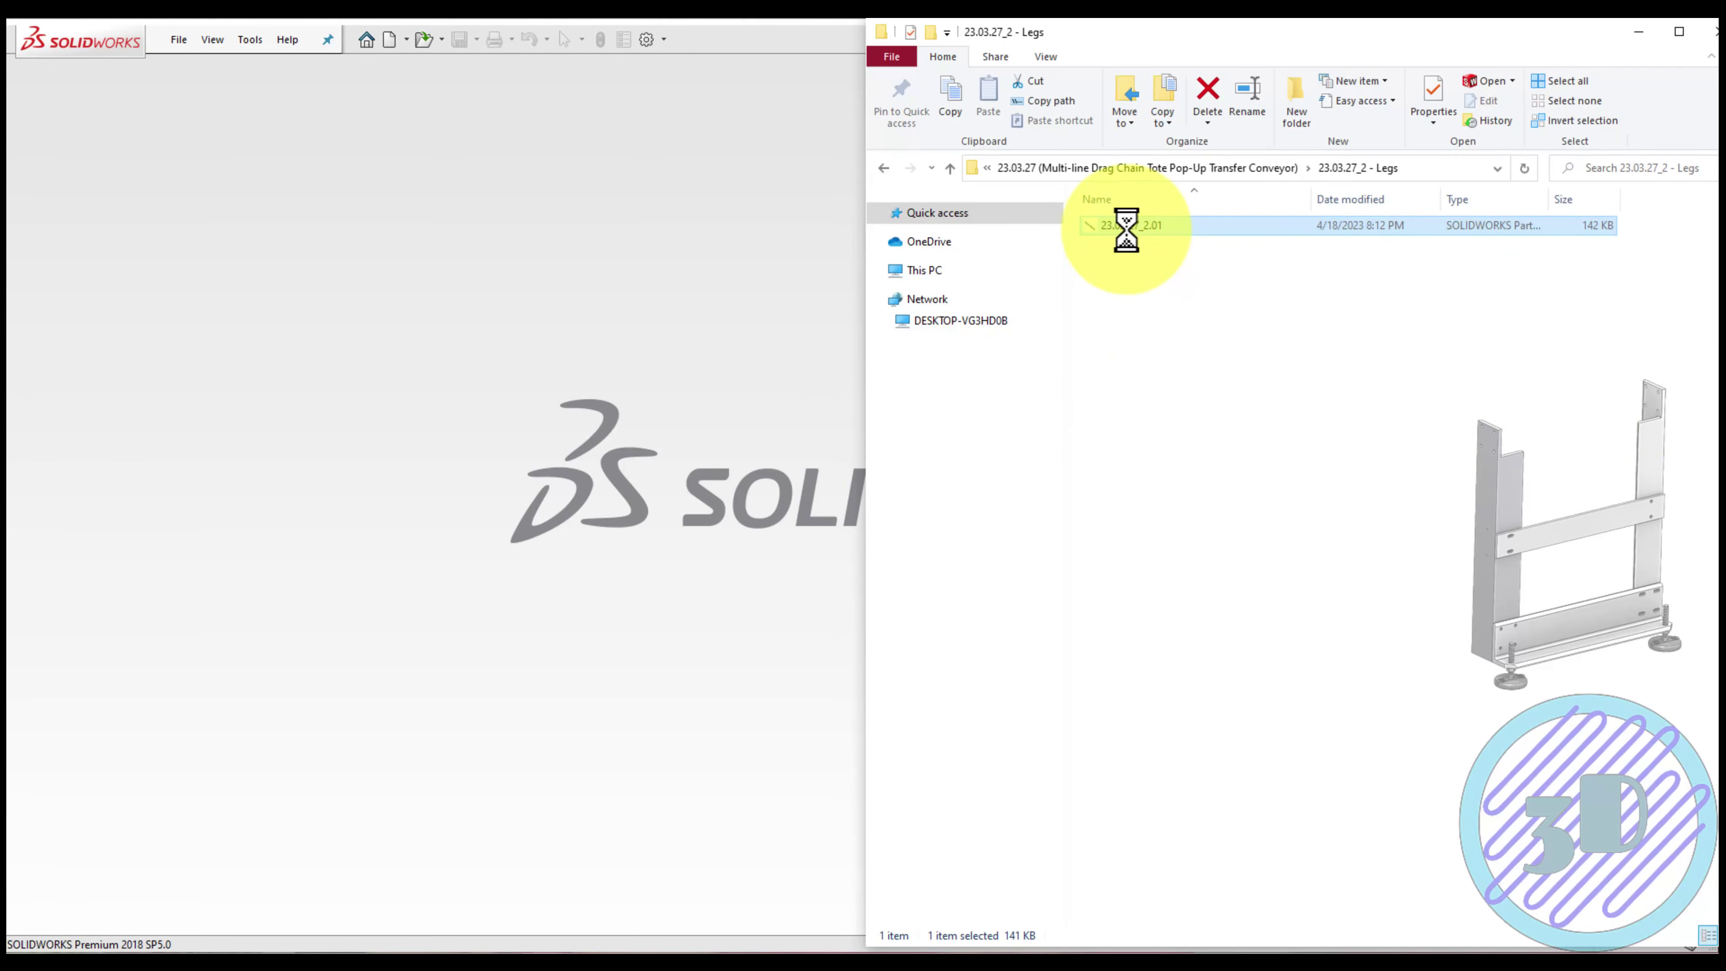
{"action": "key", "text": "ctrl+c"}
{"action": "key", "text": "ctrl+v"}
{"action": "key", "text": "F2"}
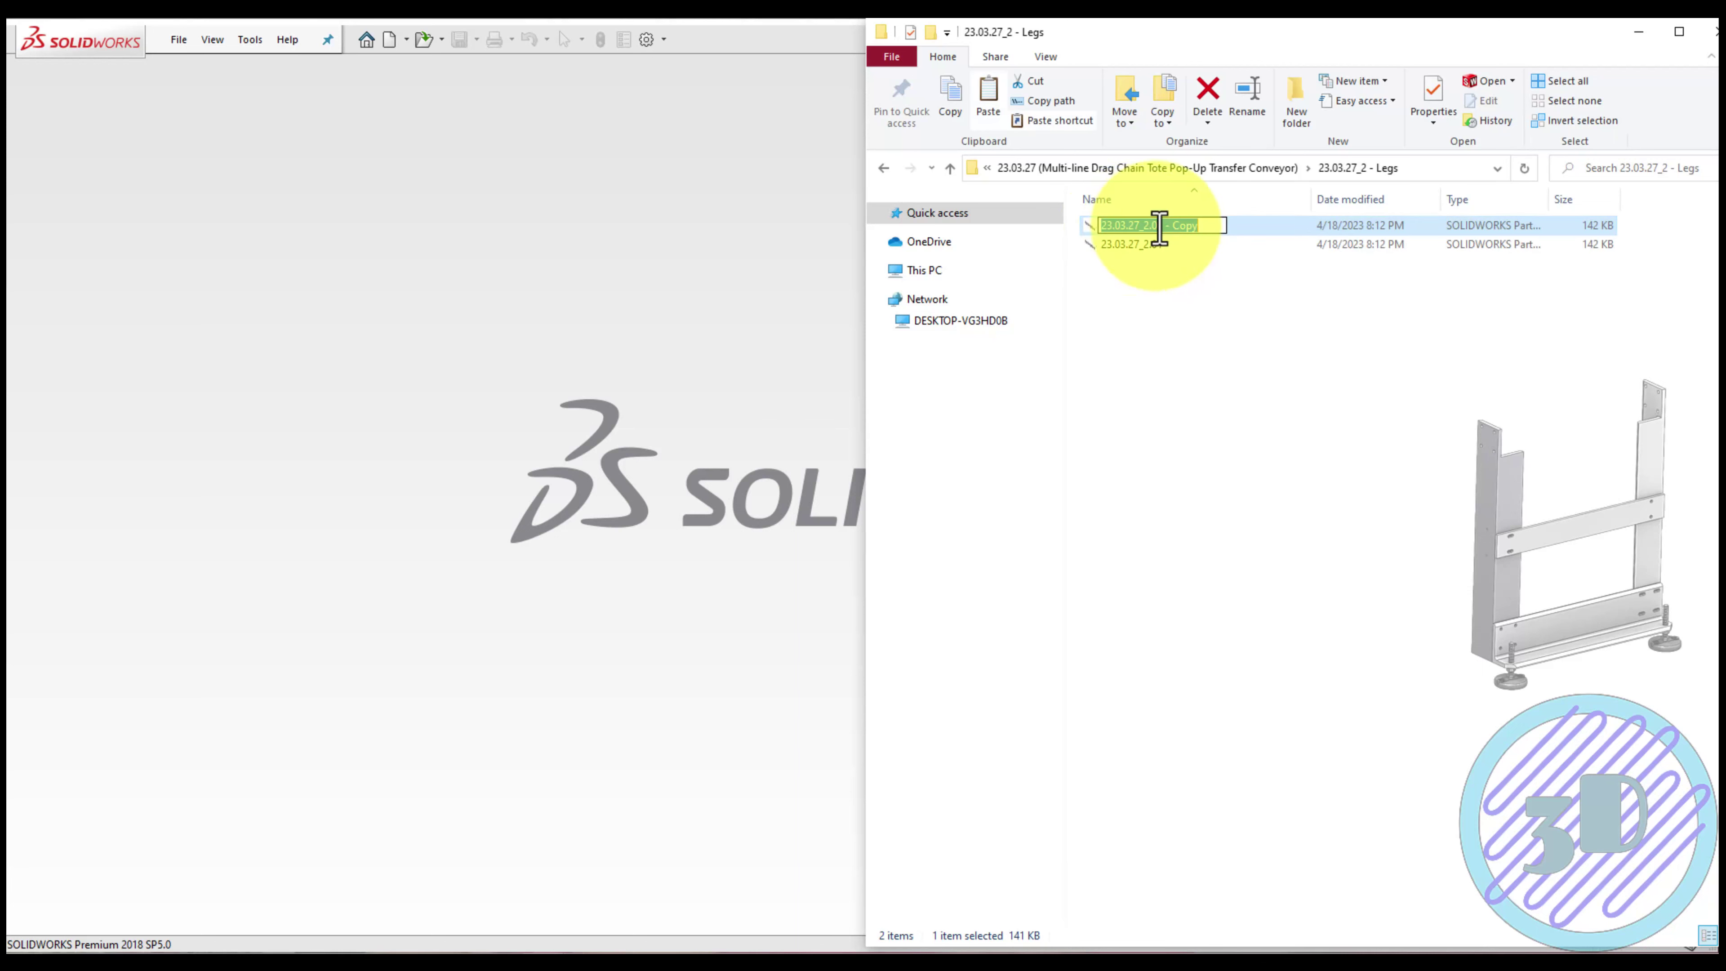
{"action": "left_click_drag", "start_coordinate": [1157, 226], "coordinate": [1249, 252]}
{"action": "key", "text": "Return"}
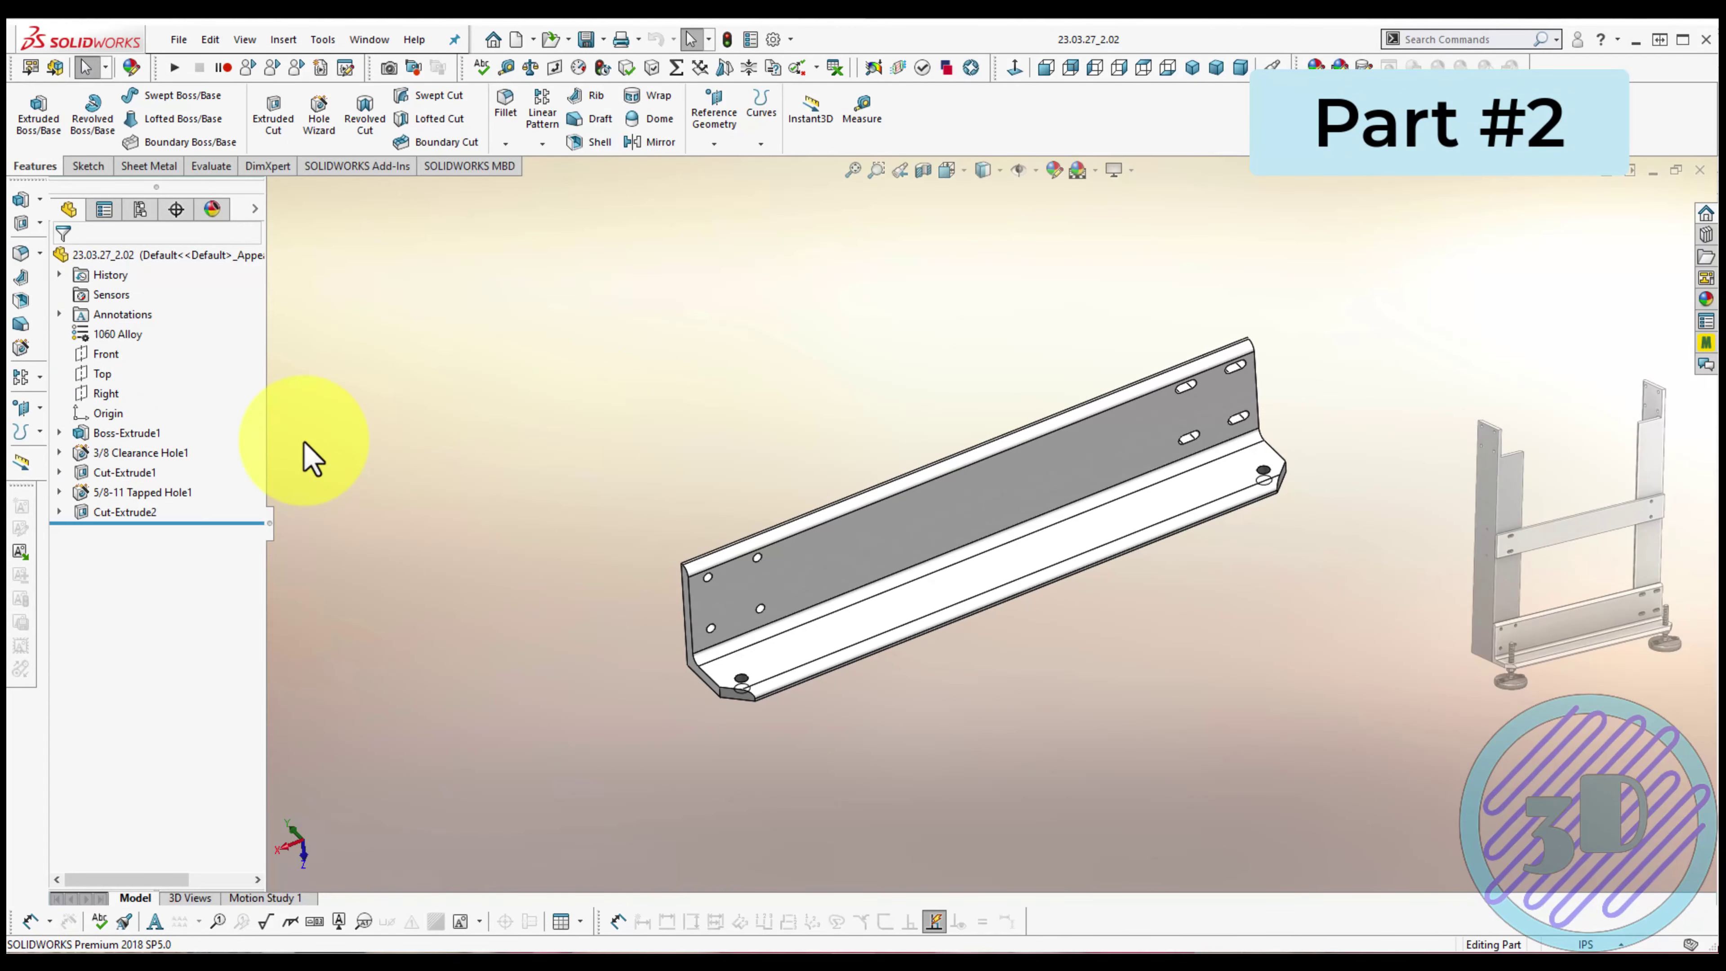
Delete Cut-Extrude2, 5/8-11 Tapped Hole1, Cut-Extrude1 and Sketch4 from the FeatureManager tree
{"action": "left_click", "coordinate": [1190, 68]}
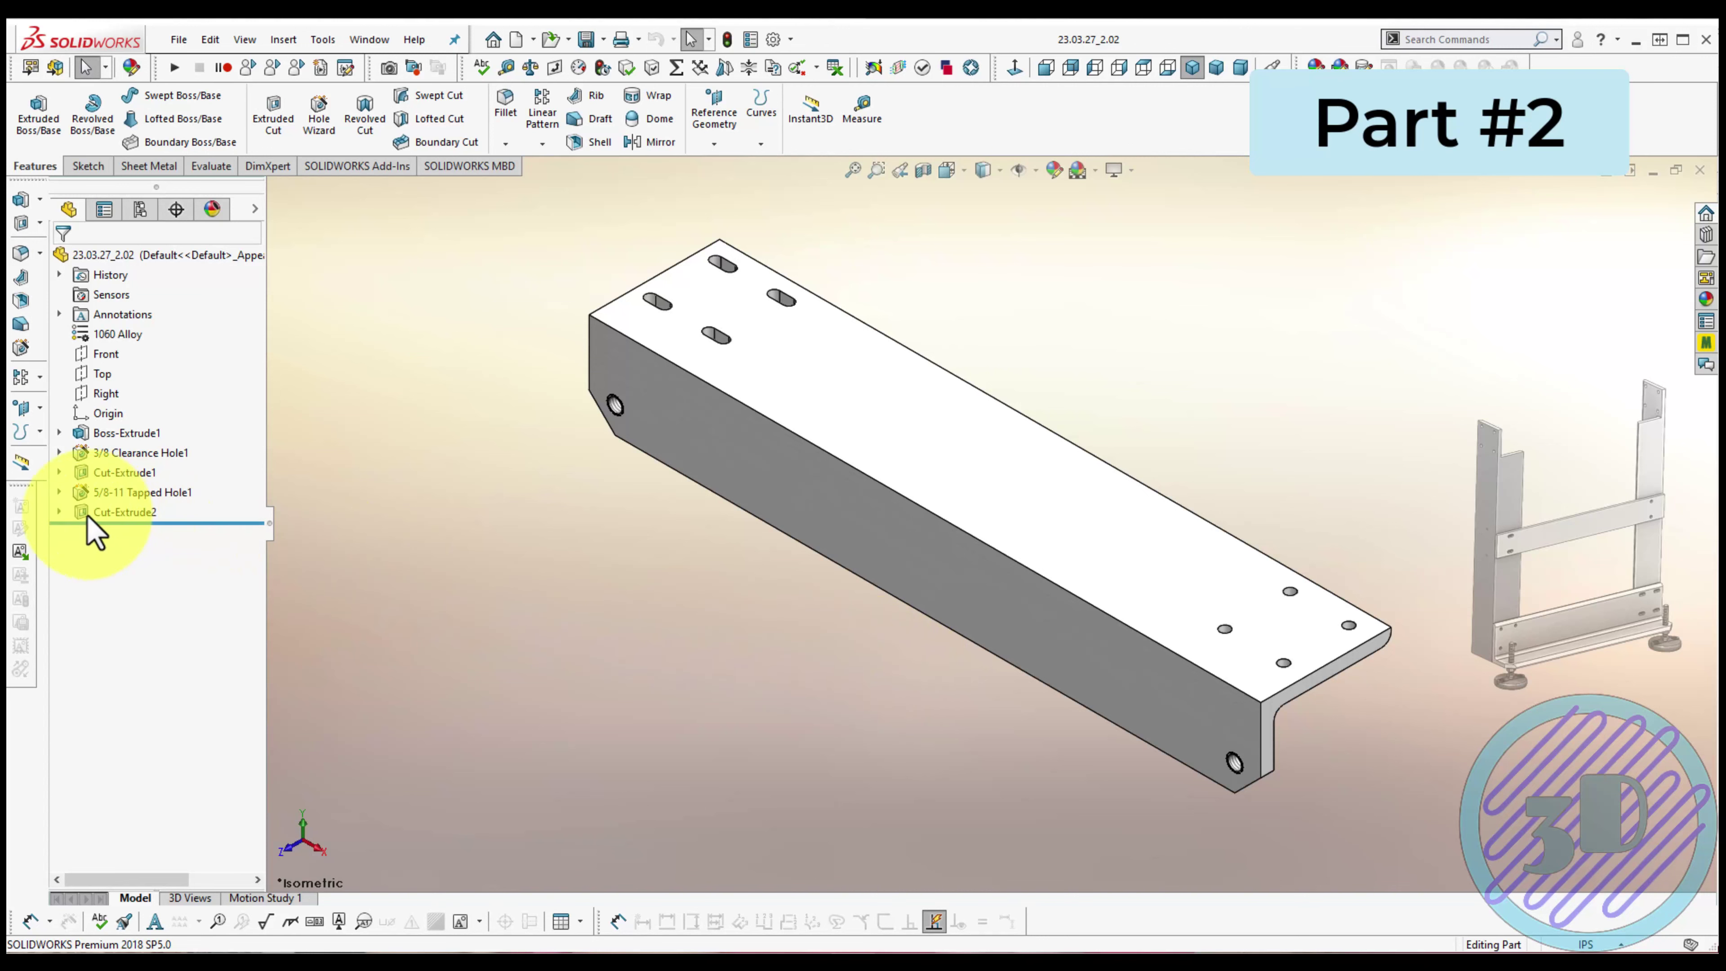
{"action": "left_click", "coordinate": [102, 511]}
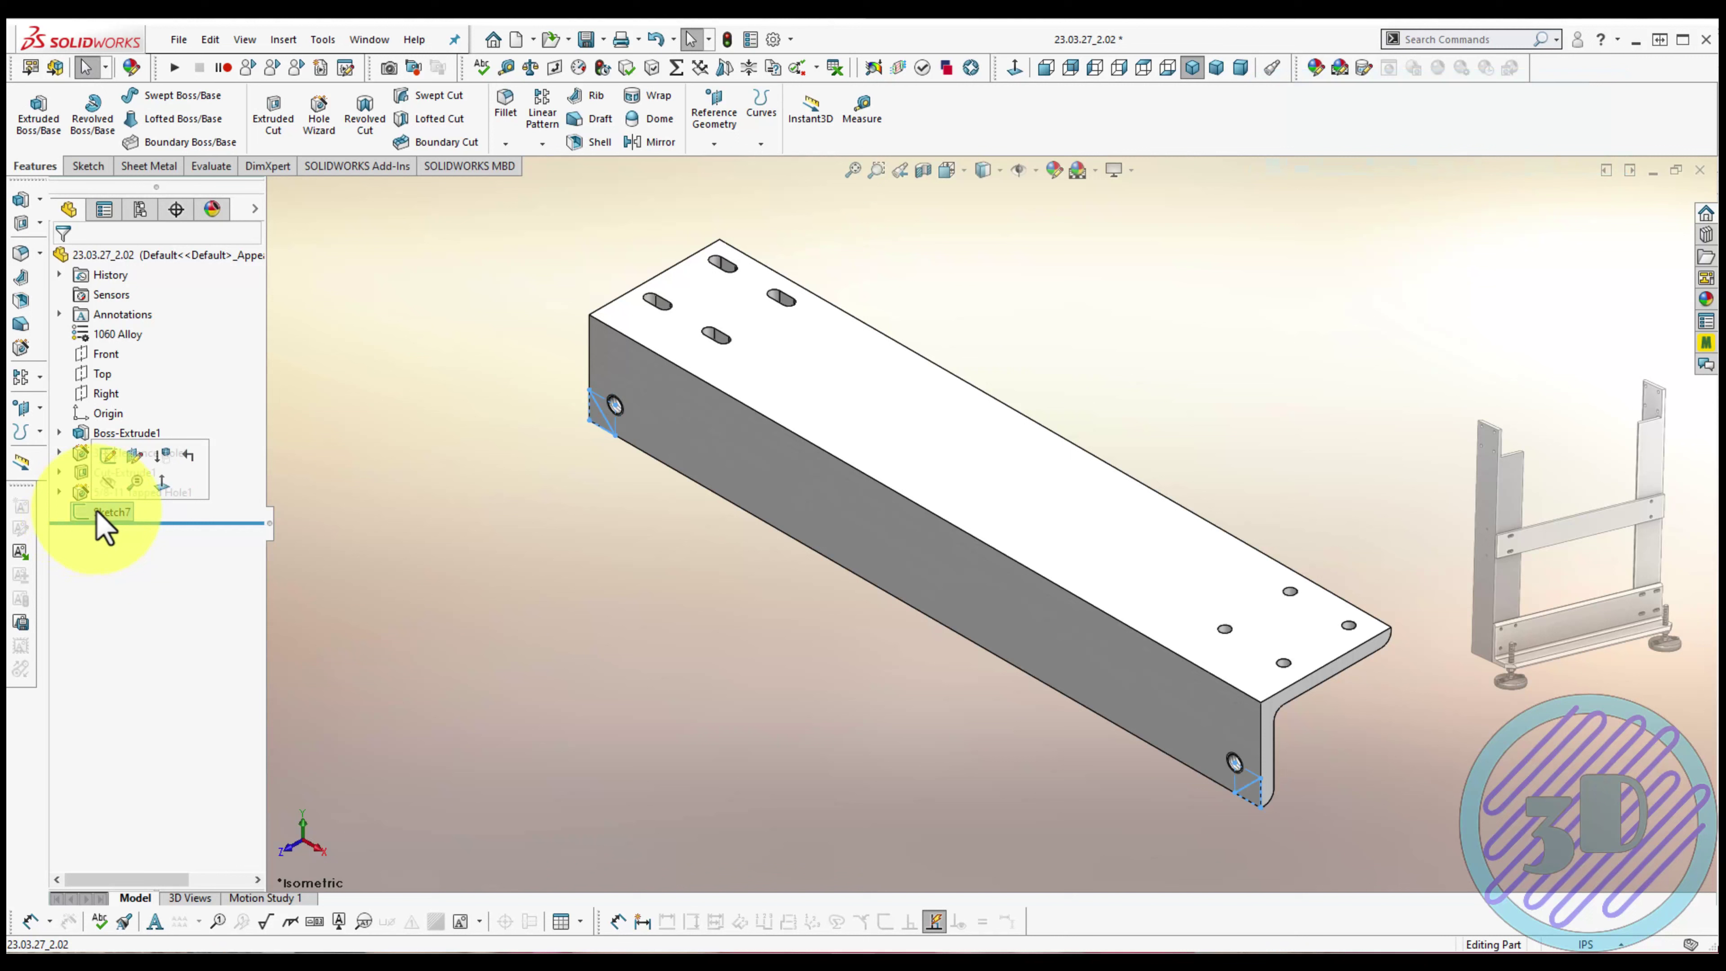
{"action": "key", "text": "Delete"}
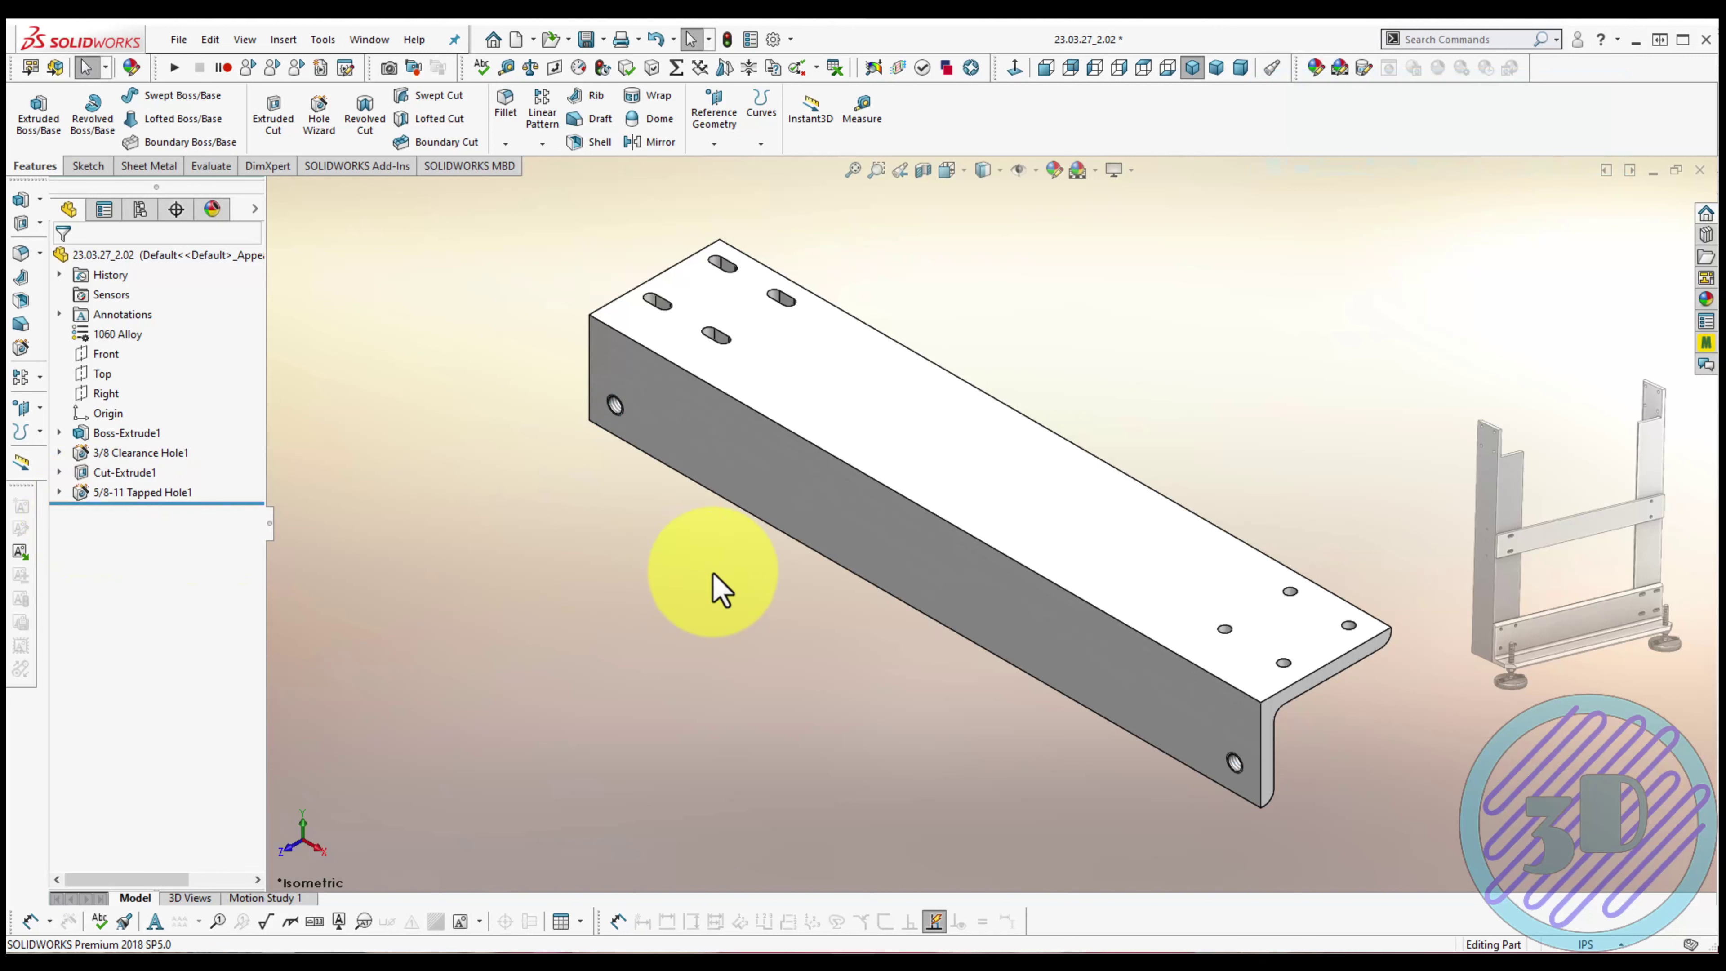
{"action": "left_click", "coordinate": [174, 491]}
{"action": "key", "text": "Delete"}
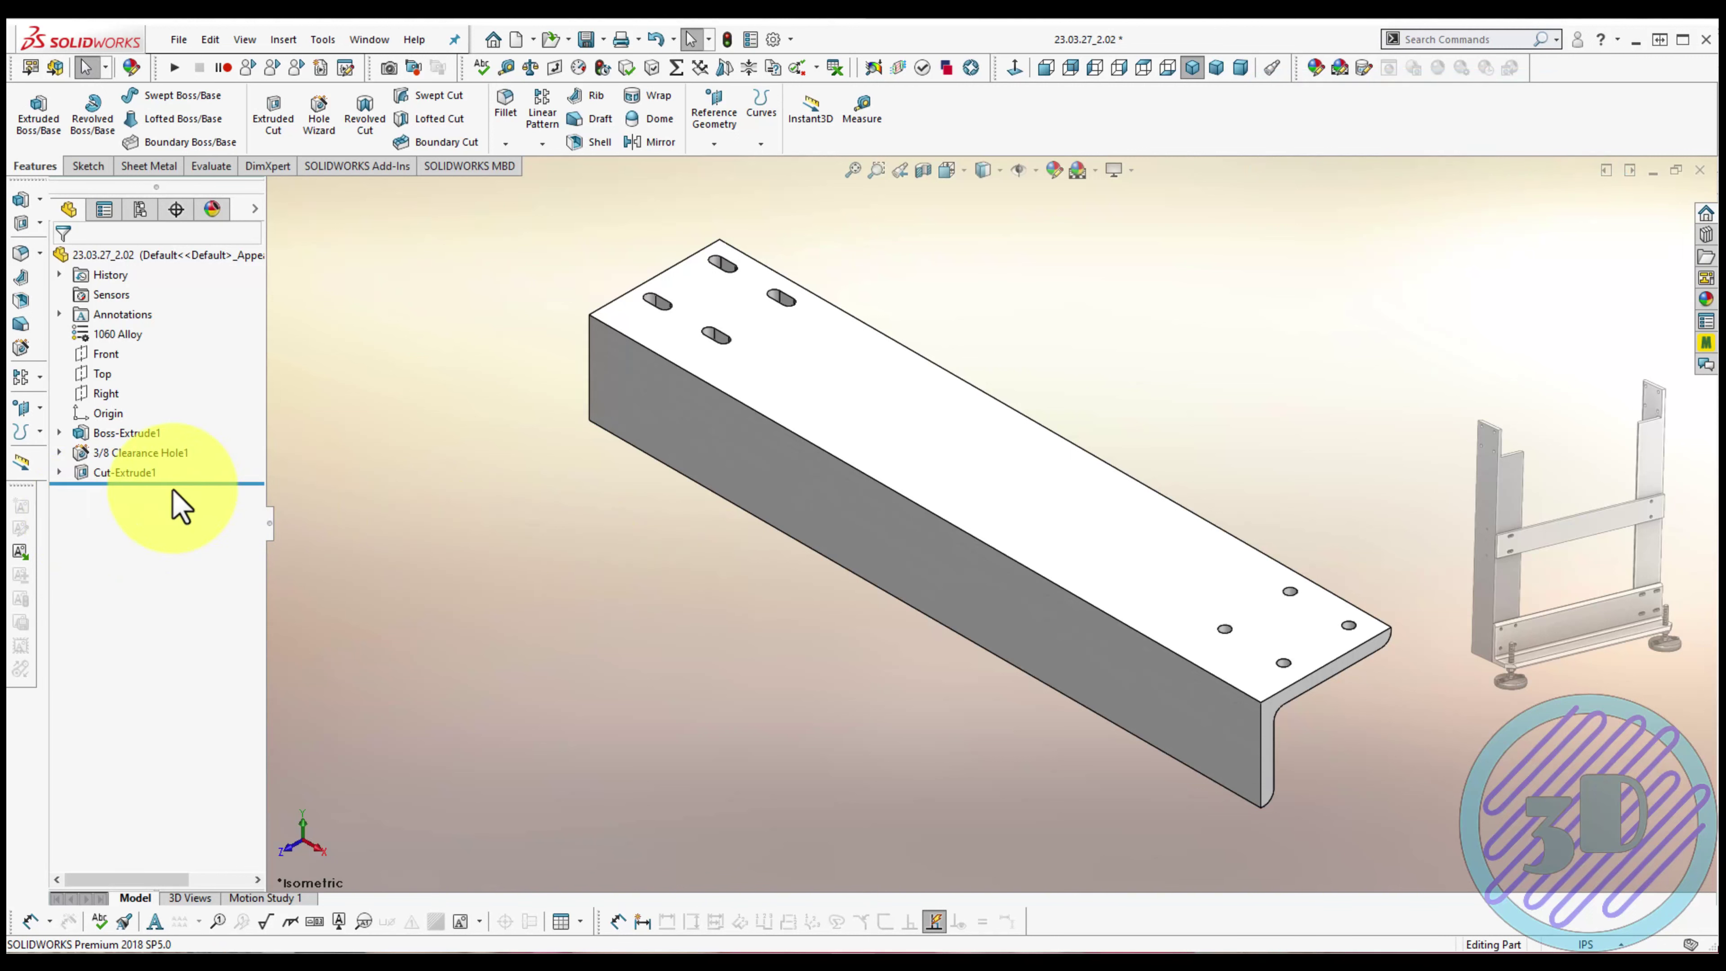
{"action": "left_click", "coordinate": [136, 473]}
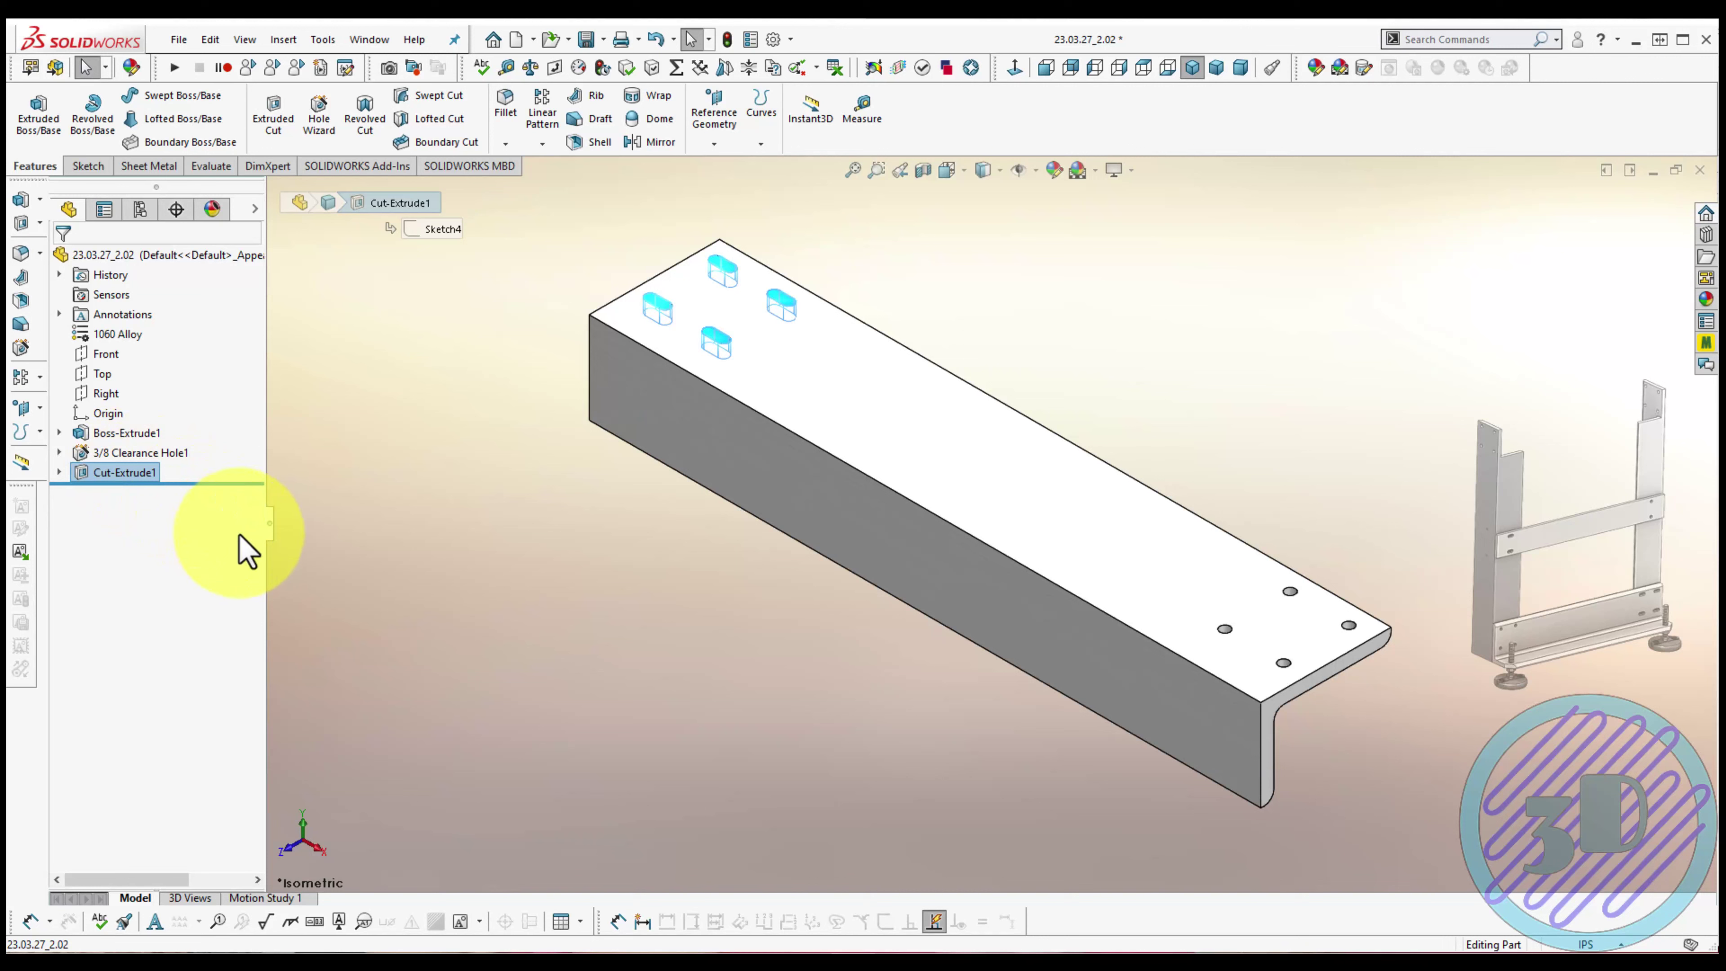
{"action": "key", "text": "Delete"}
{"action": "left_click", "coordinate": [129, 474]}
{"action": "key", "text": "Delete"}
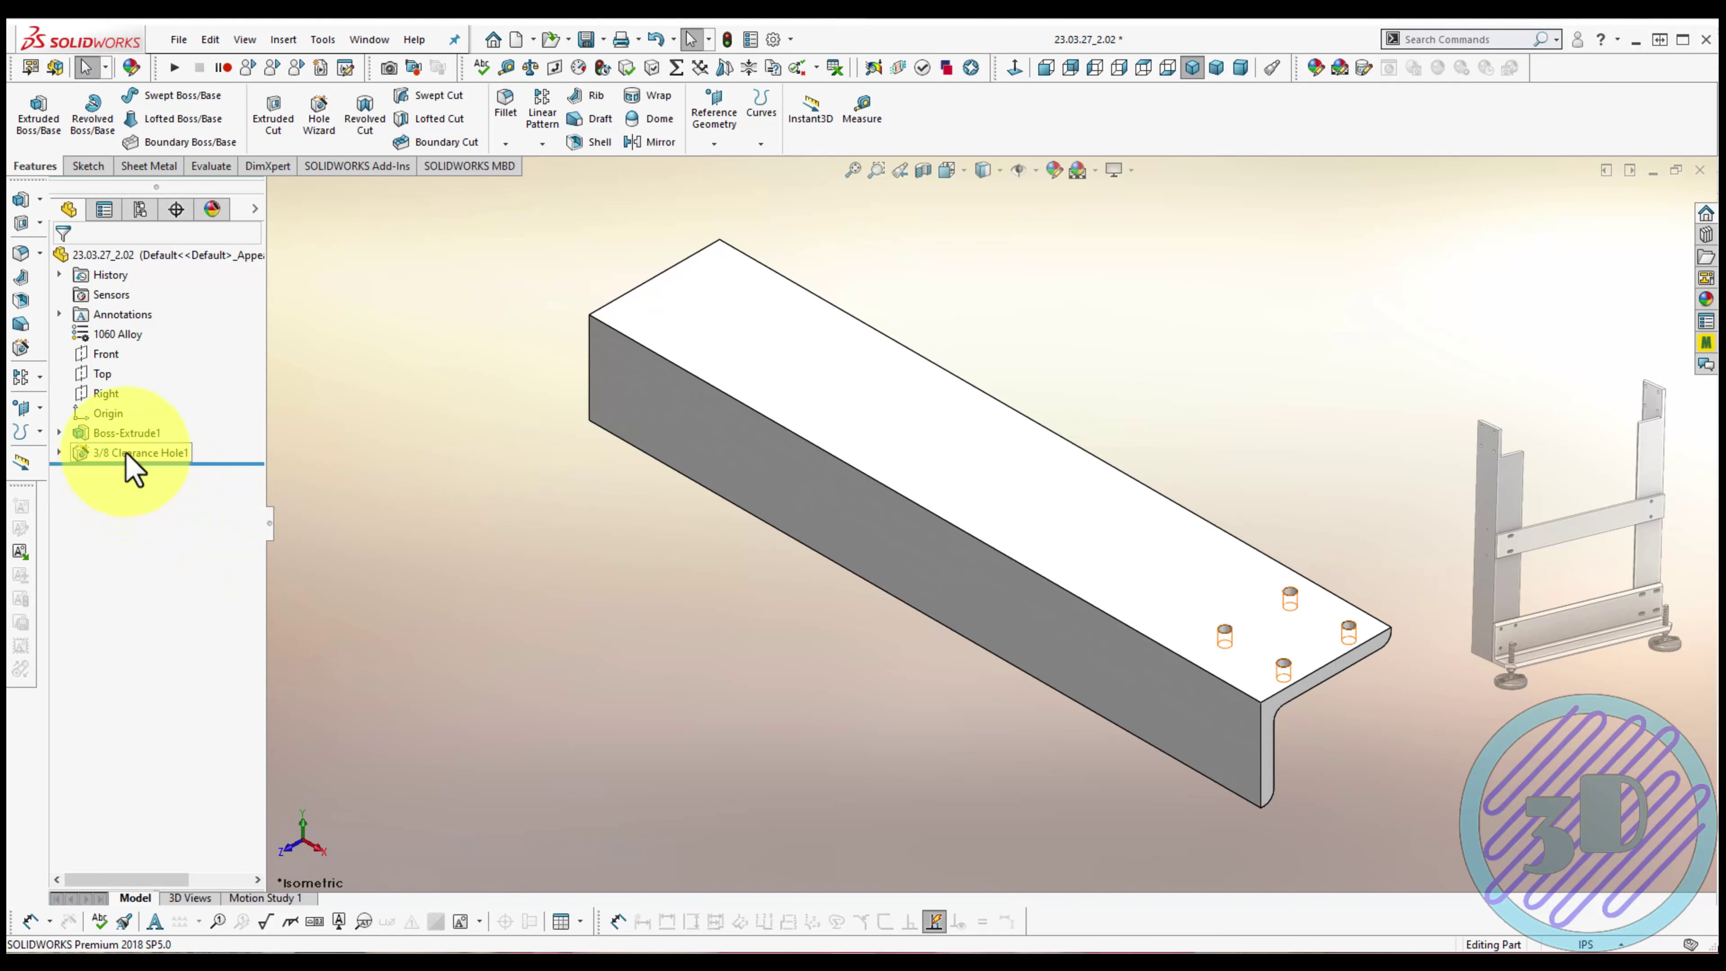
Change the 5.000 leg width of Boss-Extrude1 to 4.000
{"action": "double_click", "coordinate": [883, 455]}
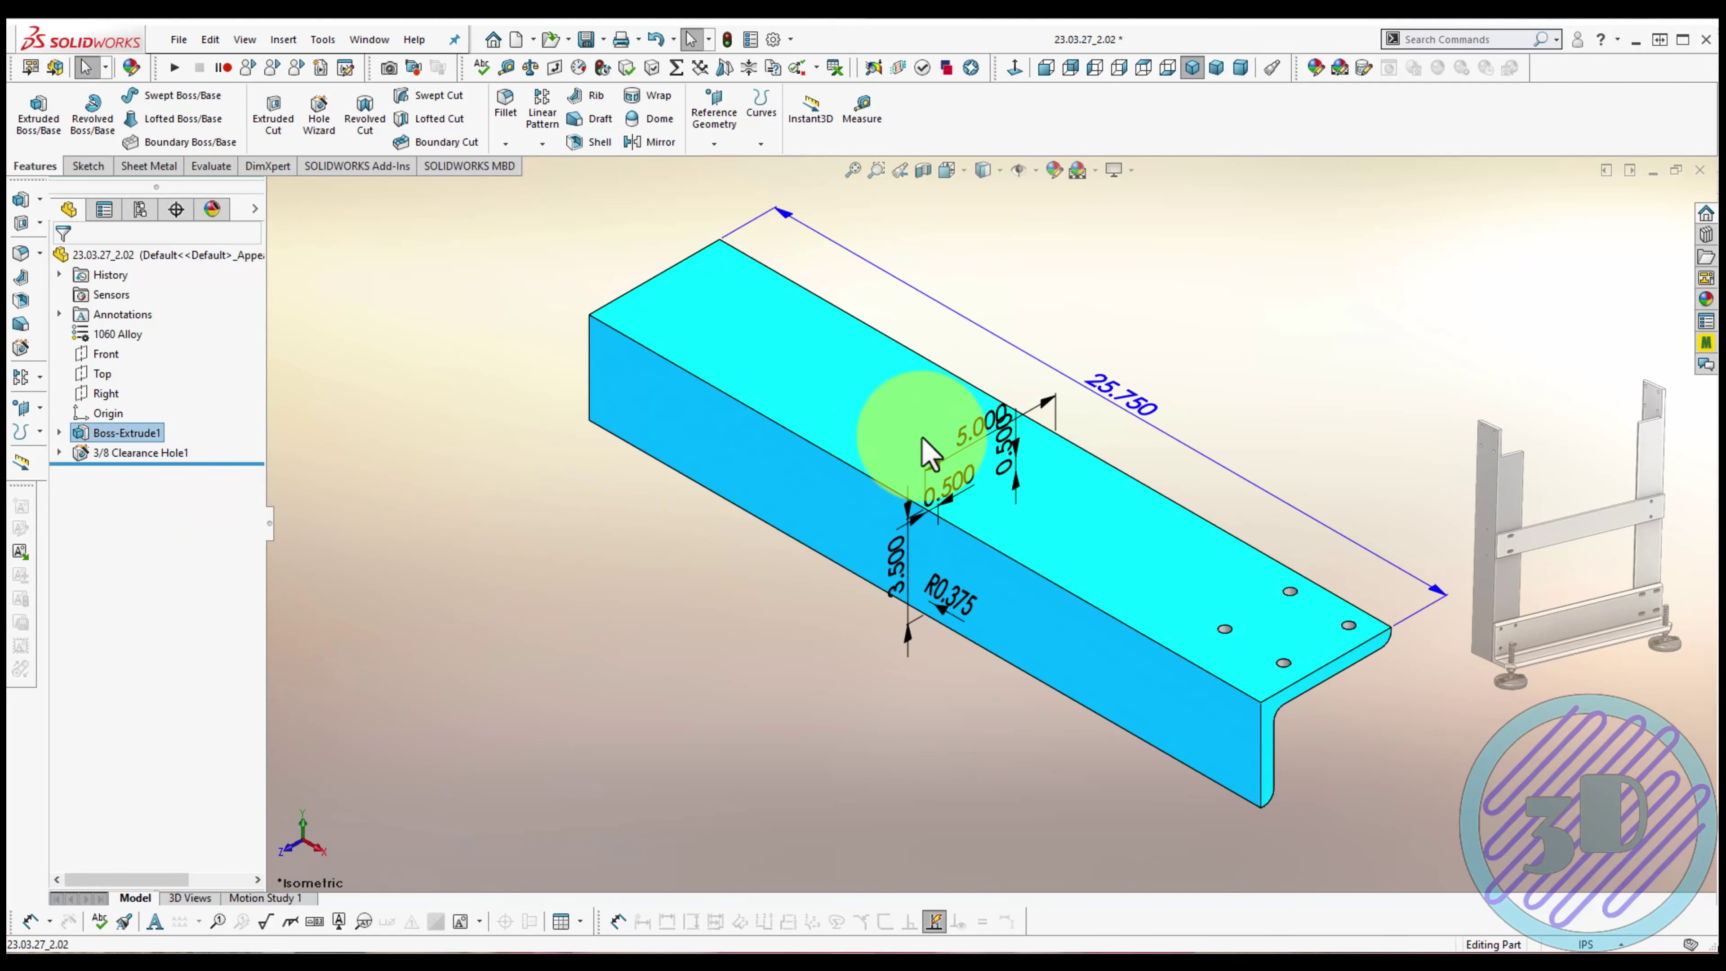
{"action": "double_click", "coordinate": [974, 425]}
{"action": "type", "text": "4"}
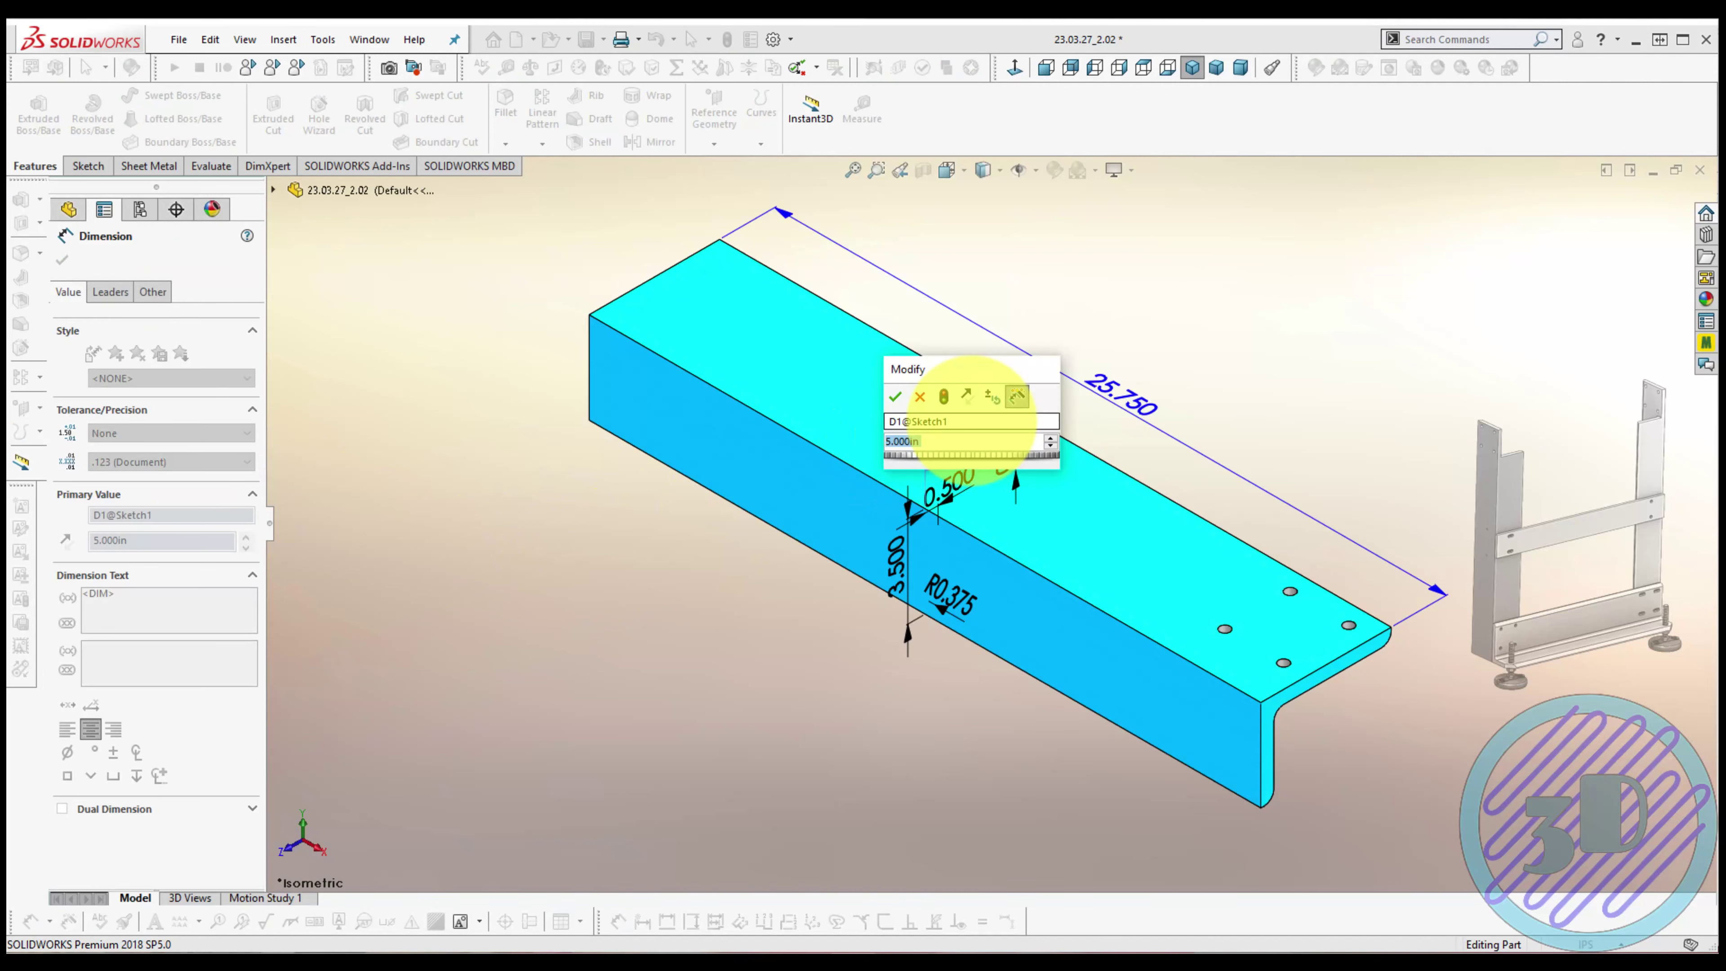
{"action": "key", "text": "Return"}
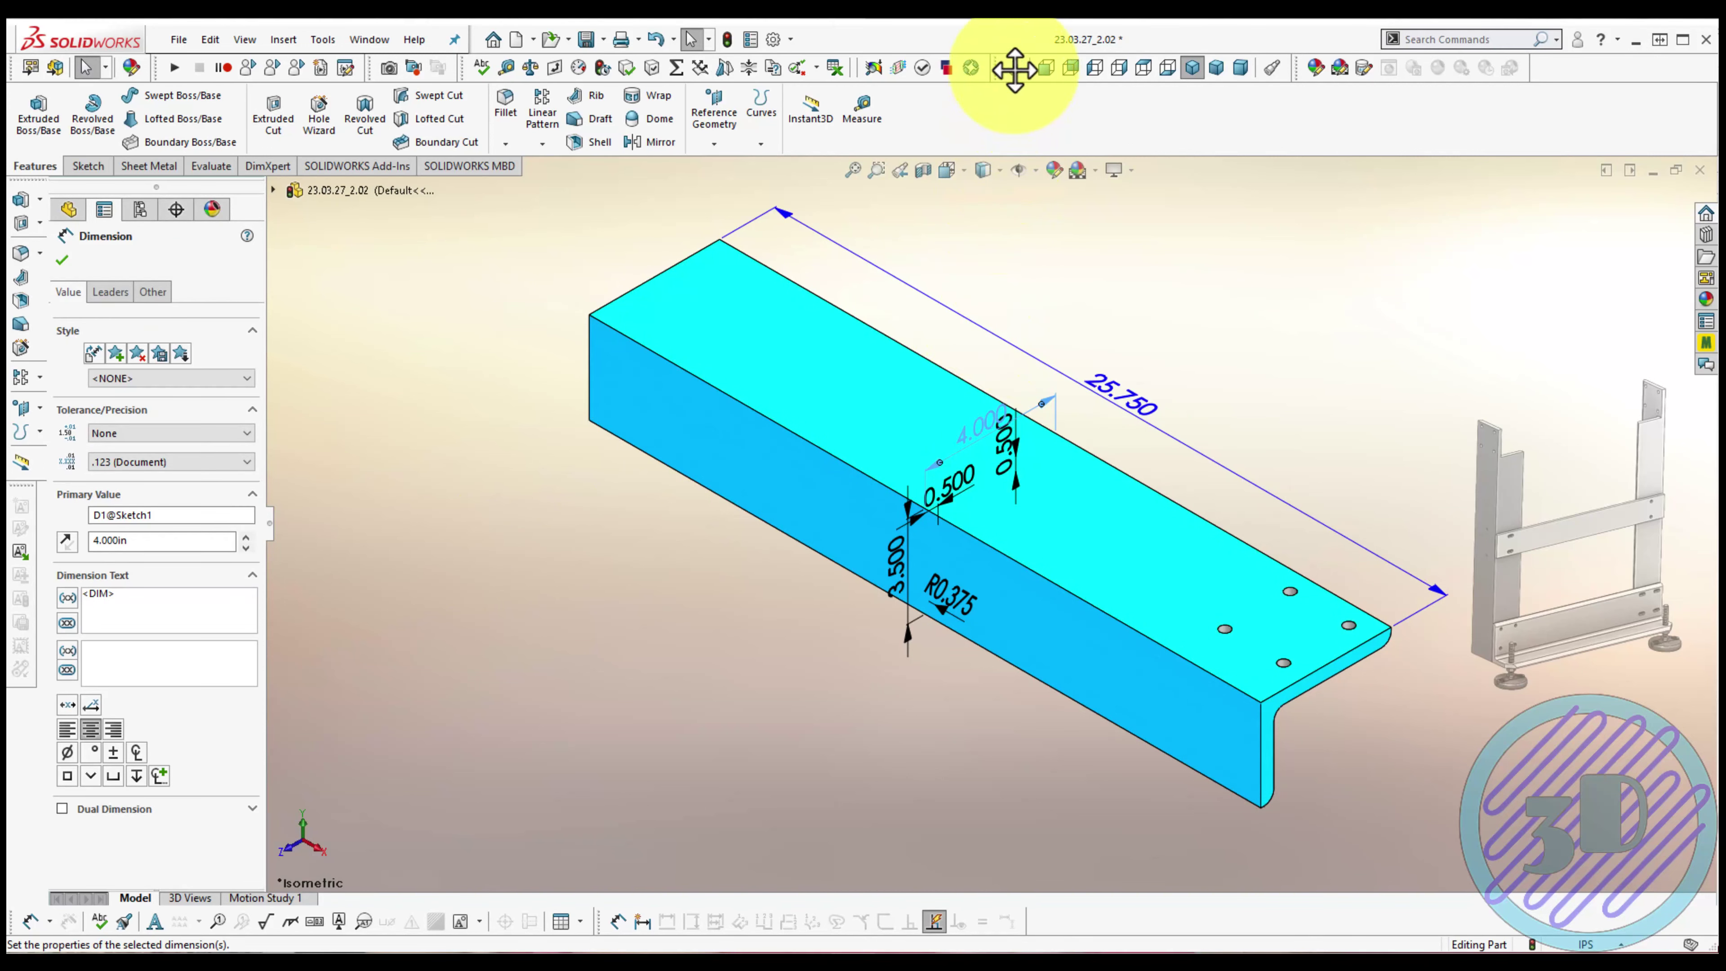
Orient the view to look at the L-profile from the right side
{"action": "left_click", "coordinate": [1015, 69]}
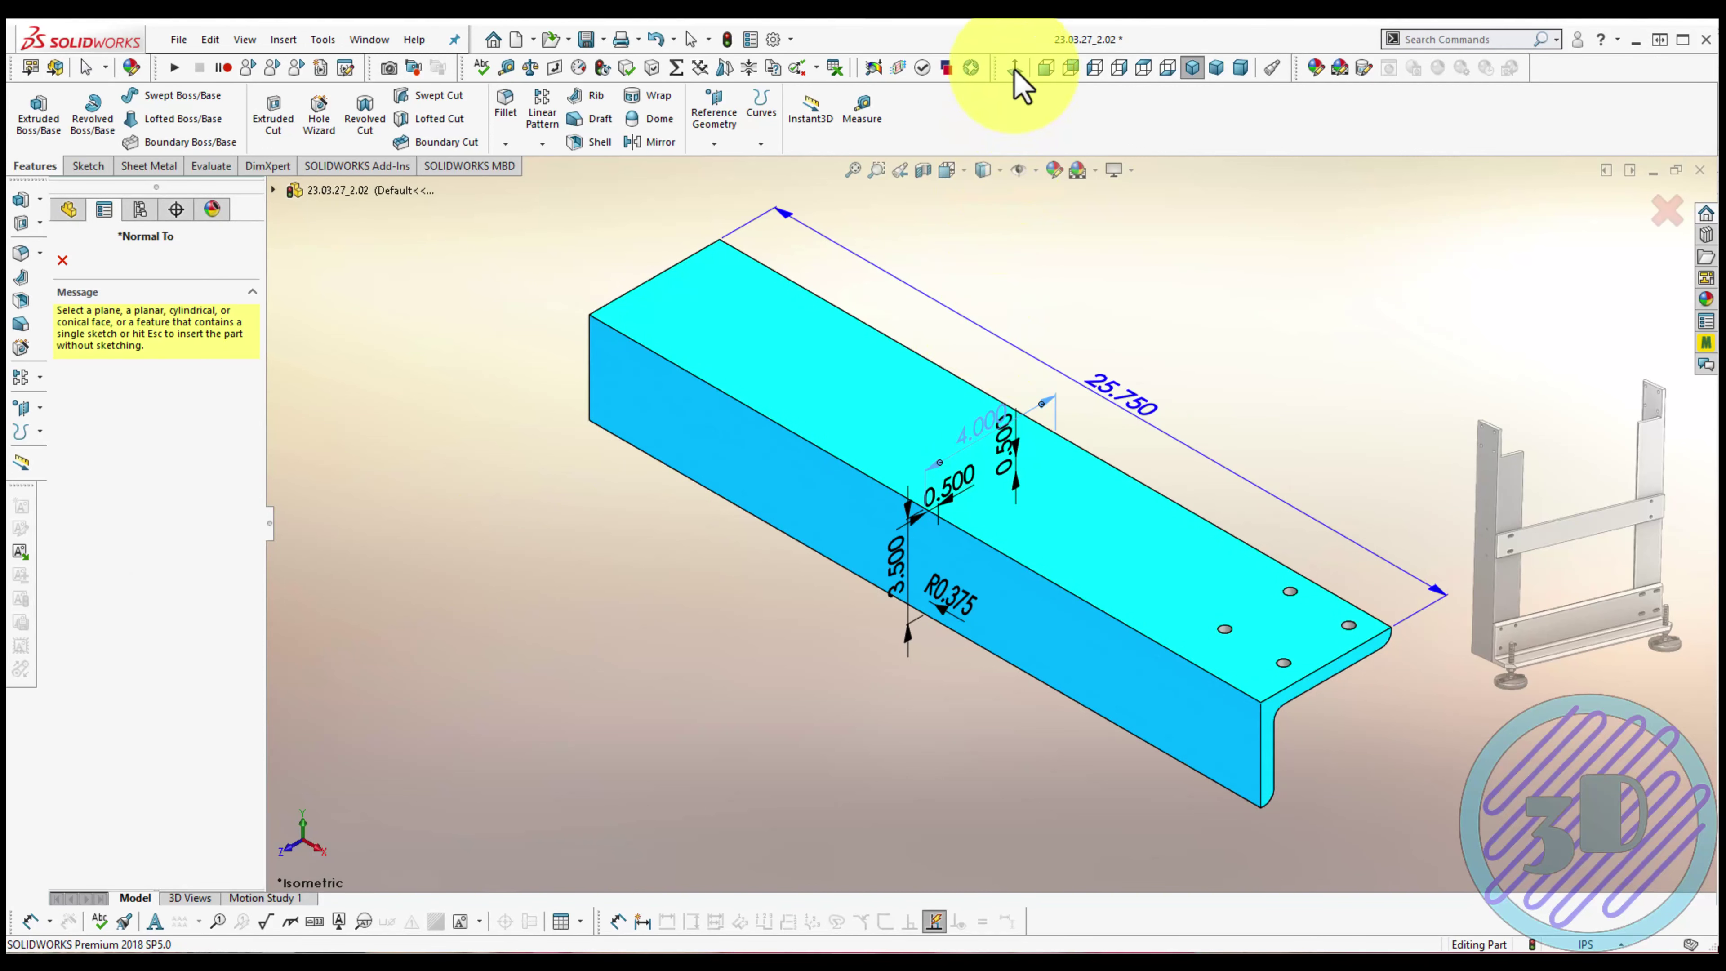
{"action": "left_click", "coordinate": [1045, 67]}
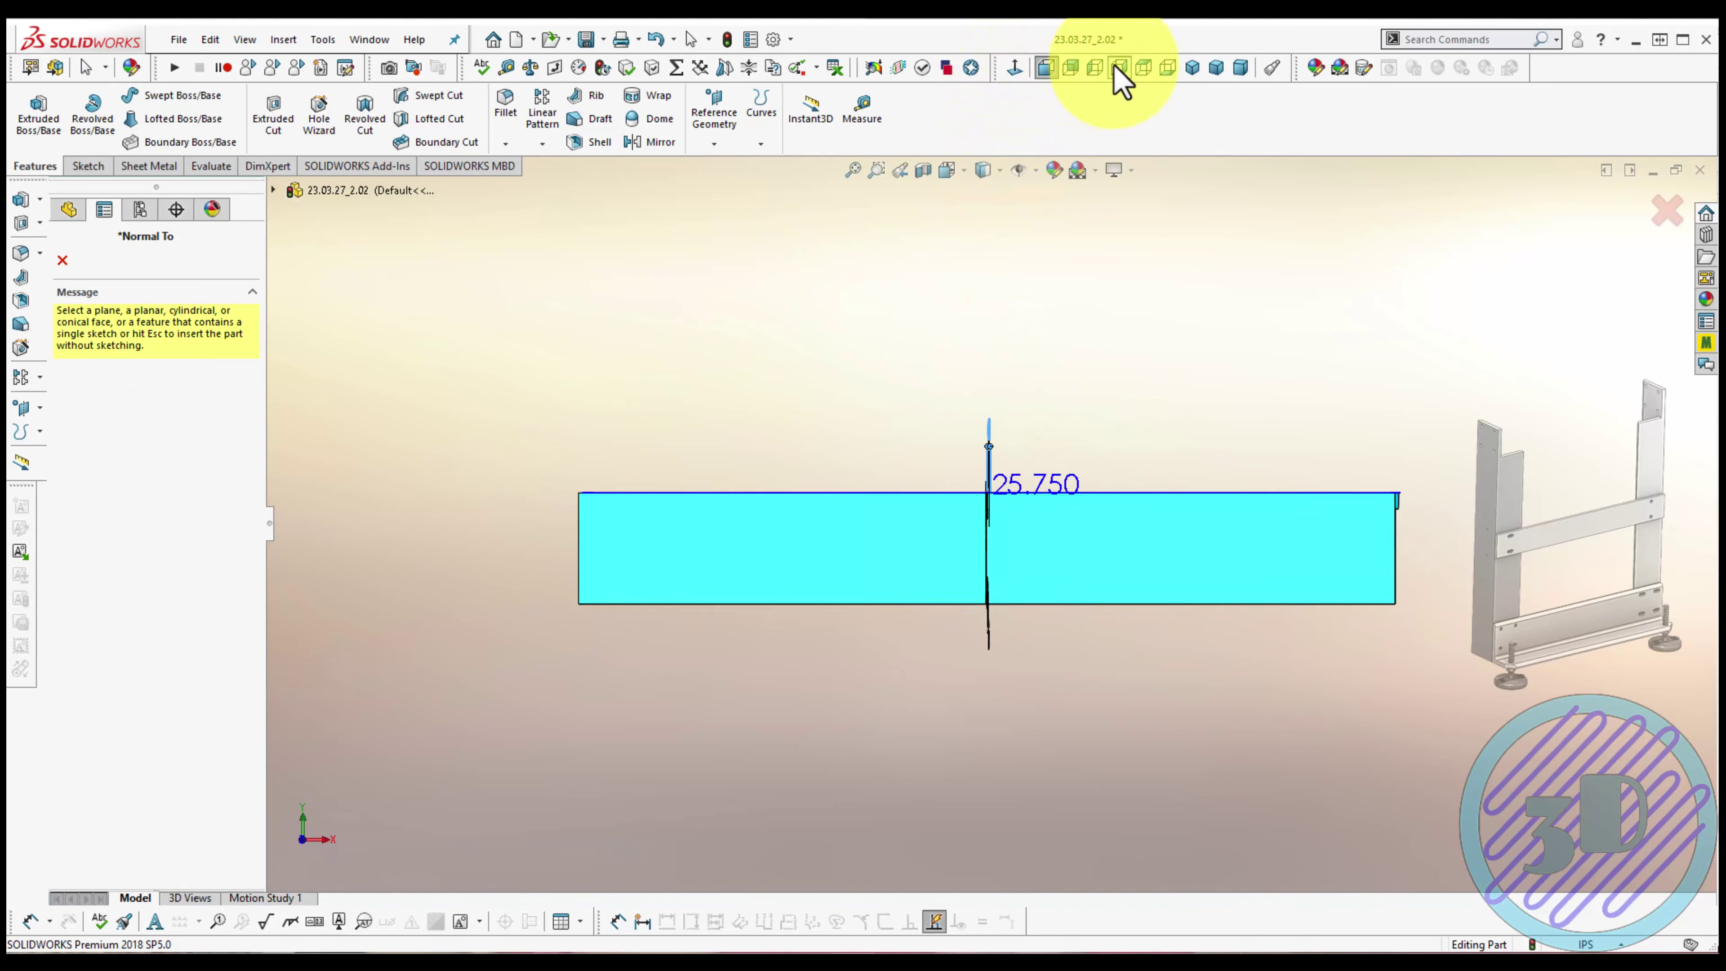
{"action": "left_click", "coordinate": [1114, 67]}
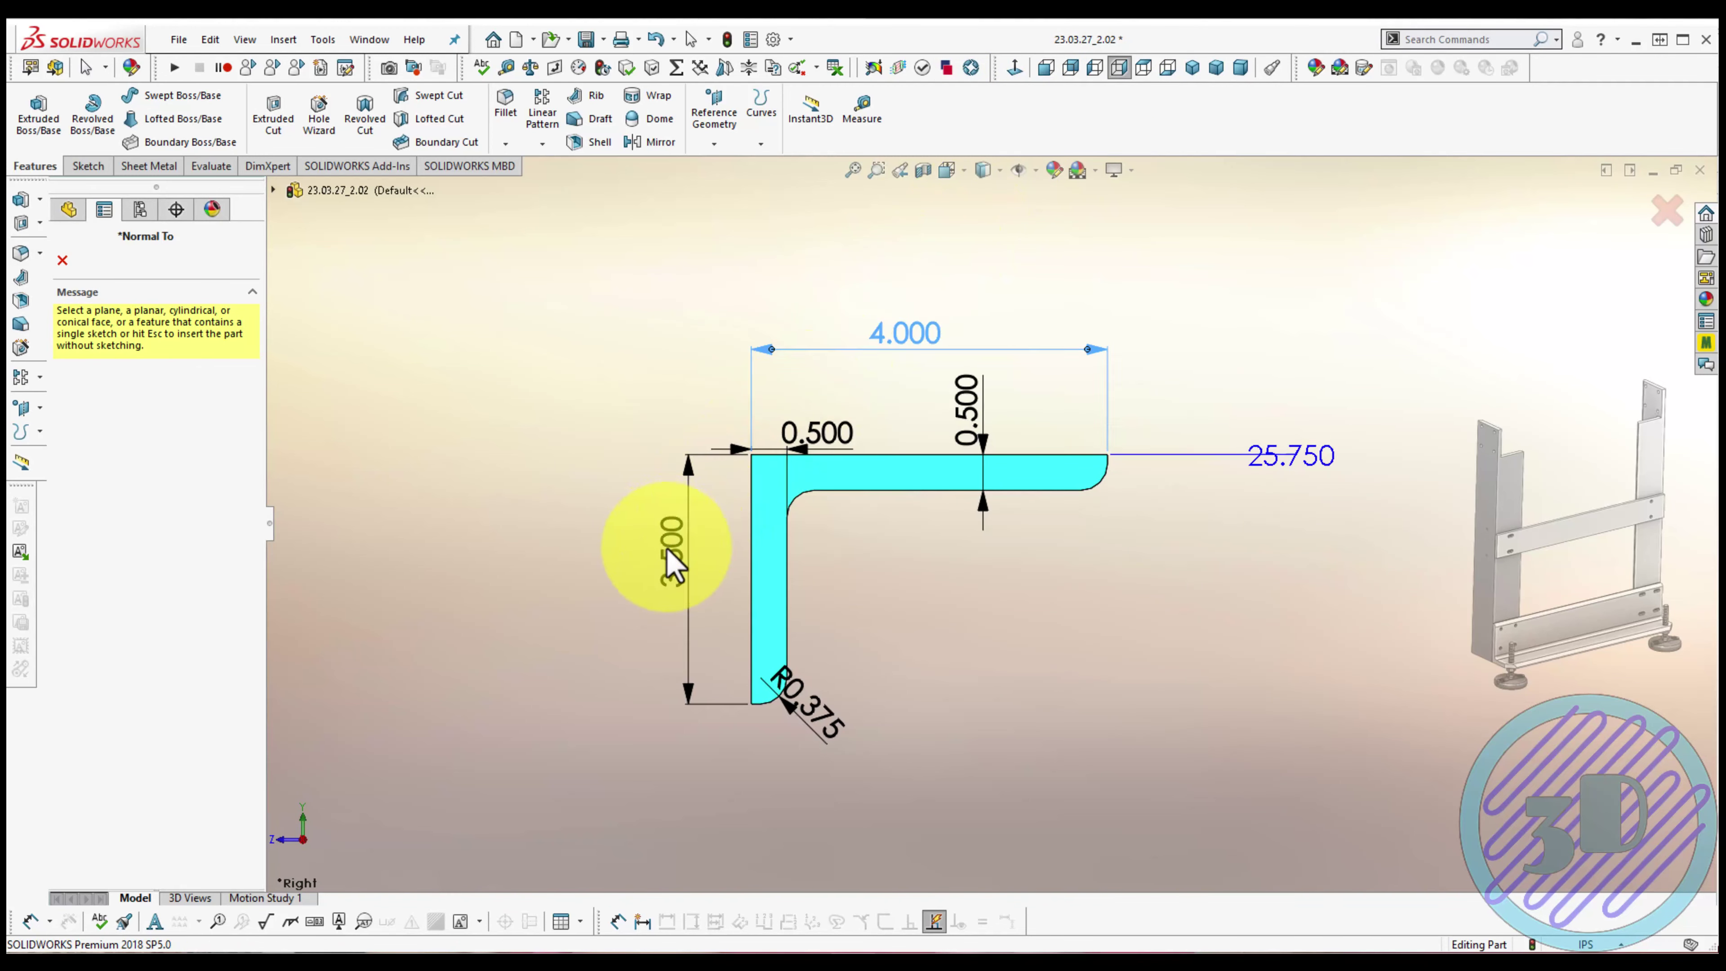
{"action": "key", "text": "z"}
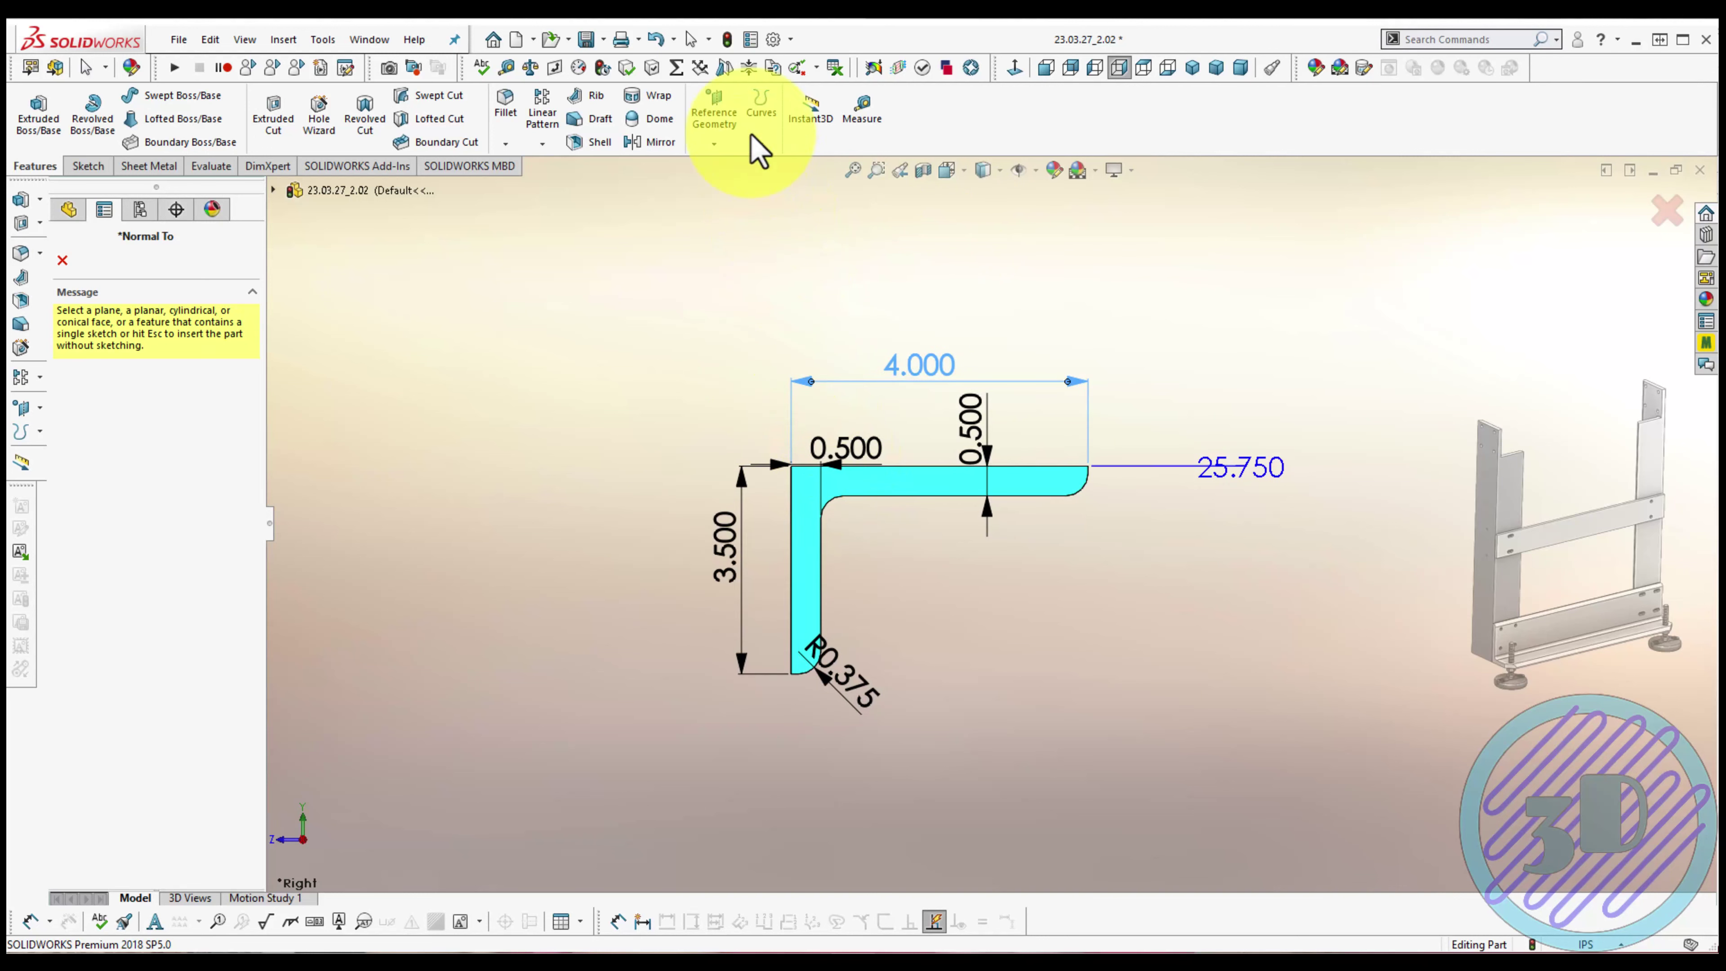
{"action": "left_click", "coordinate": [726, 41]}
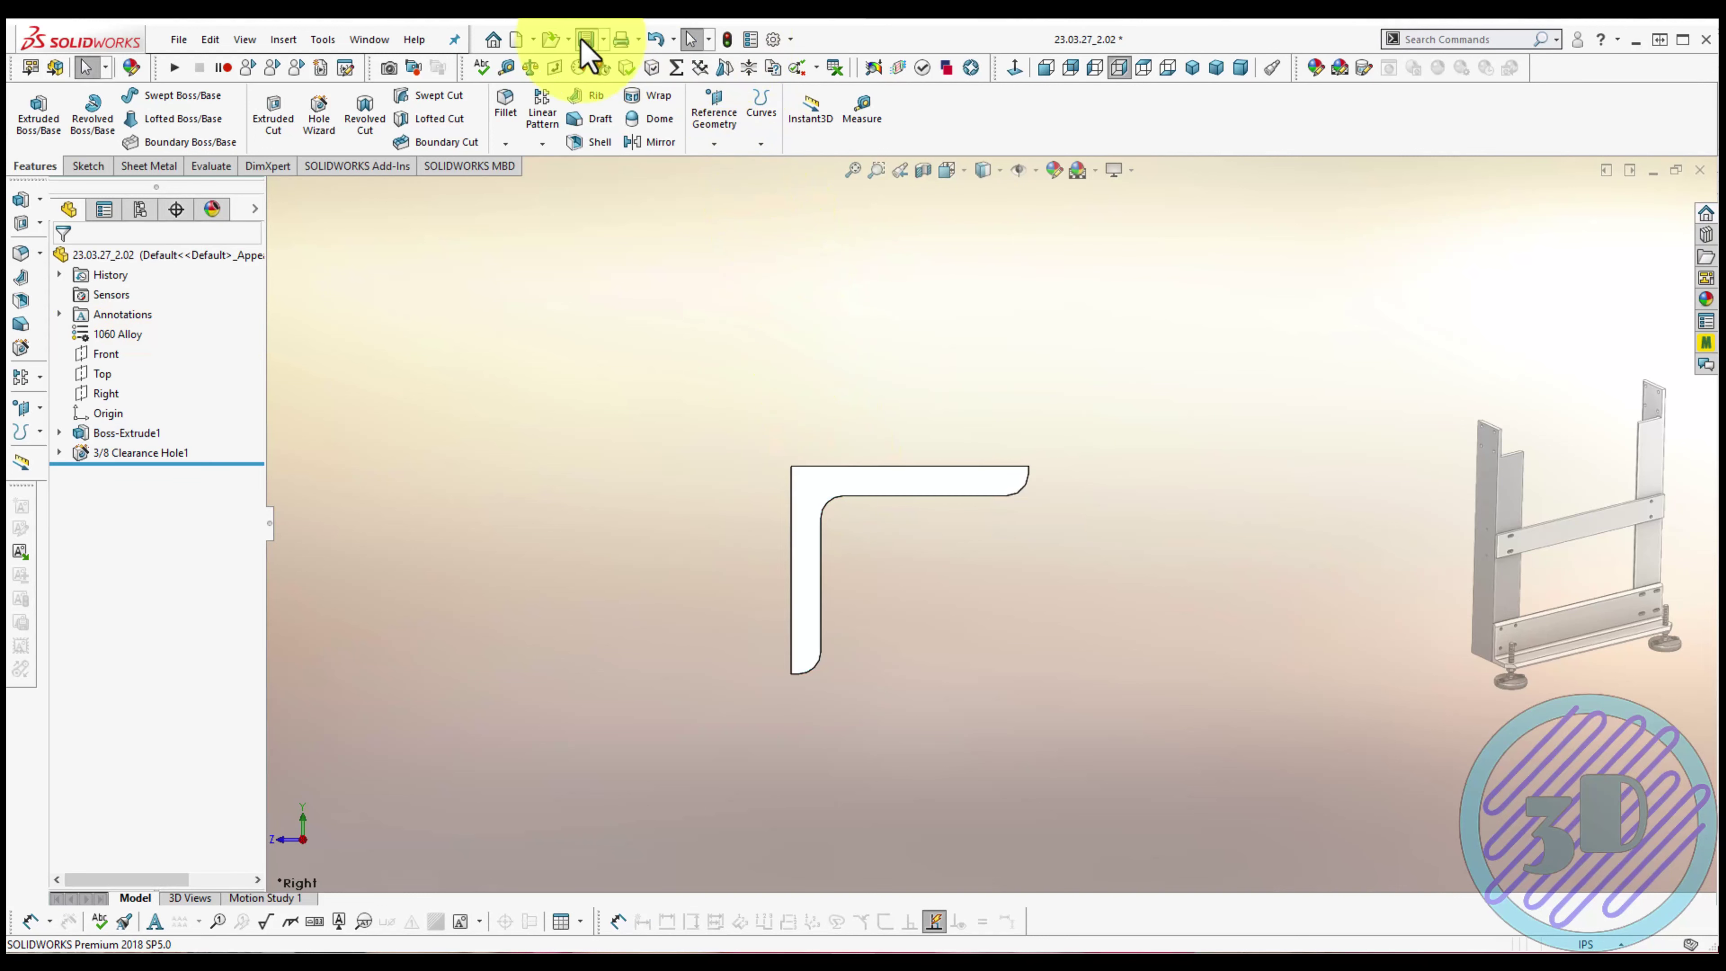
Change the 3.500 leg height to 4.000 and move the 0.500 label off the profile
{"action": "double_click", "coordinate": [799, 496]}
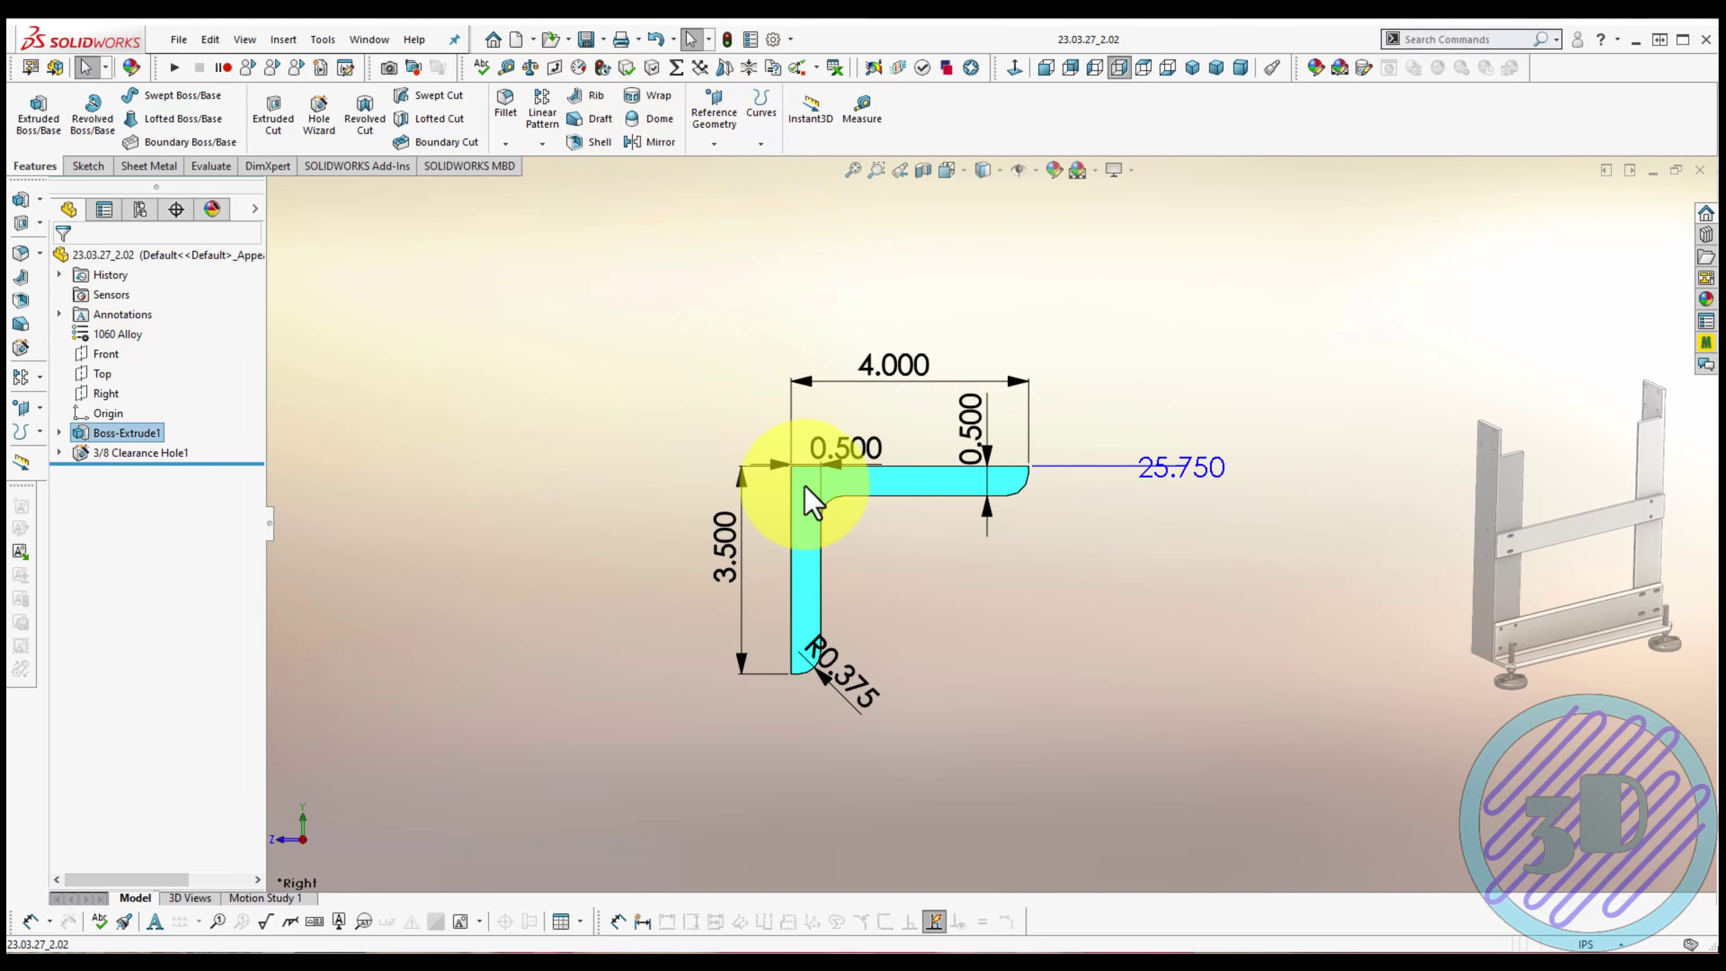
{"action": "double_click", "coordinate": [725, 548]}
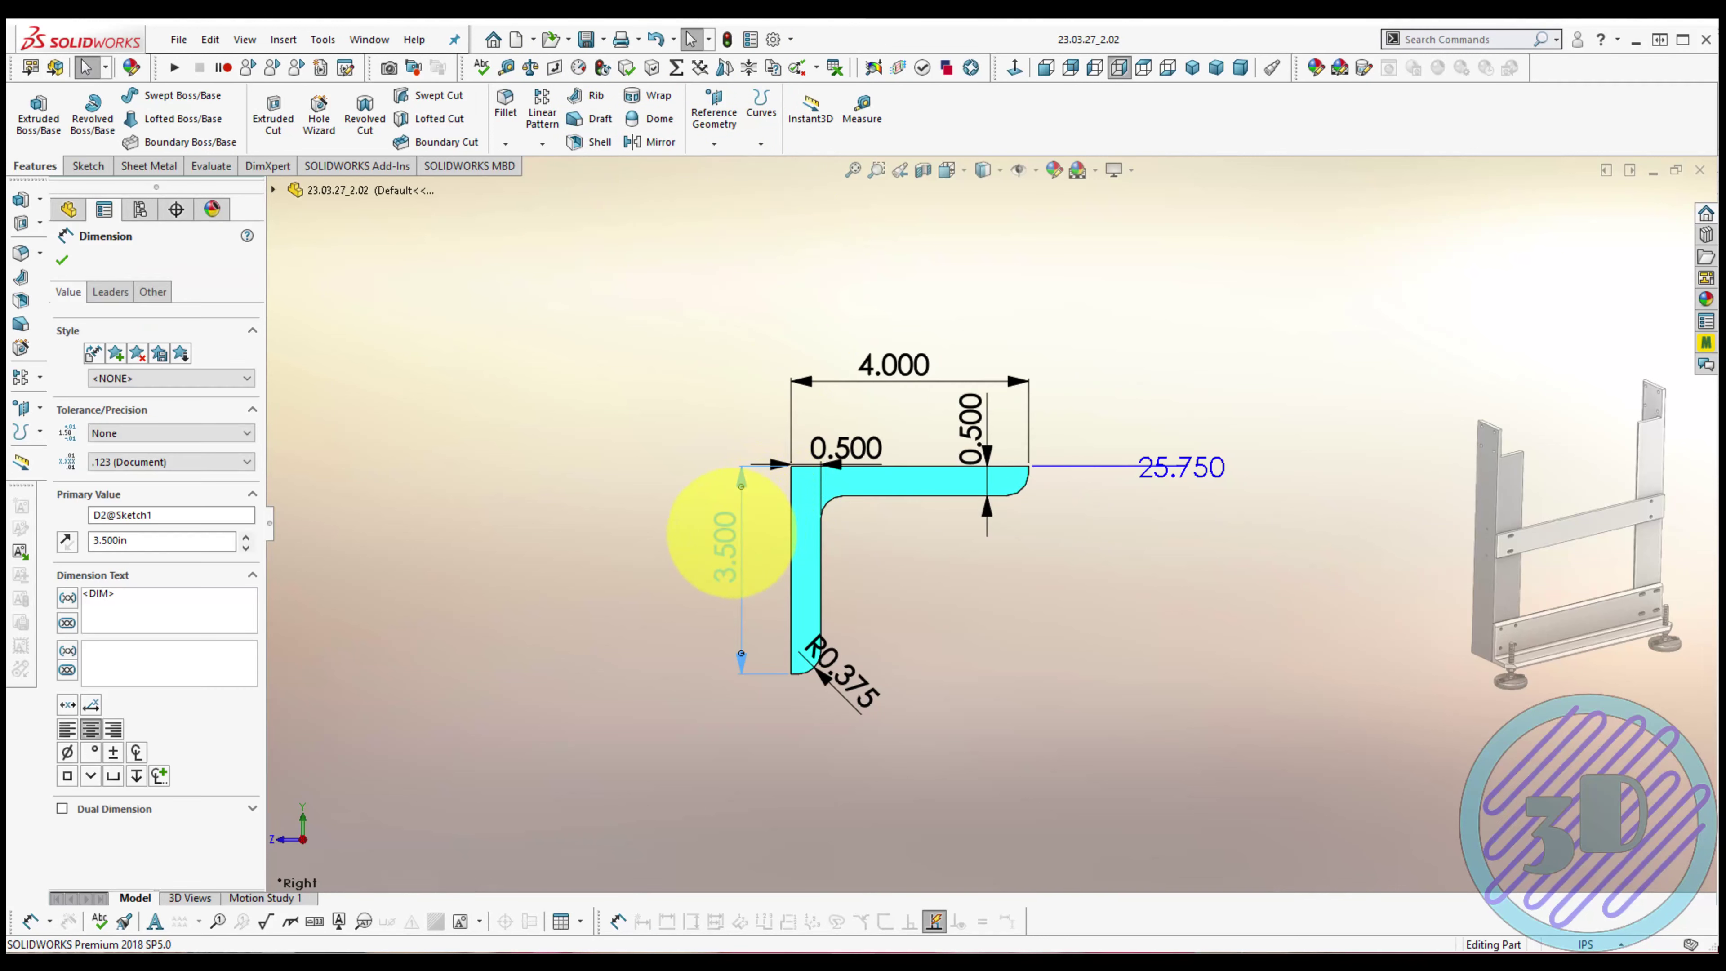
{"action": "key", "text": "Return"}
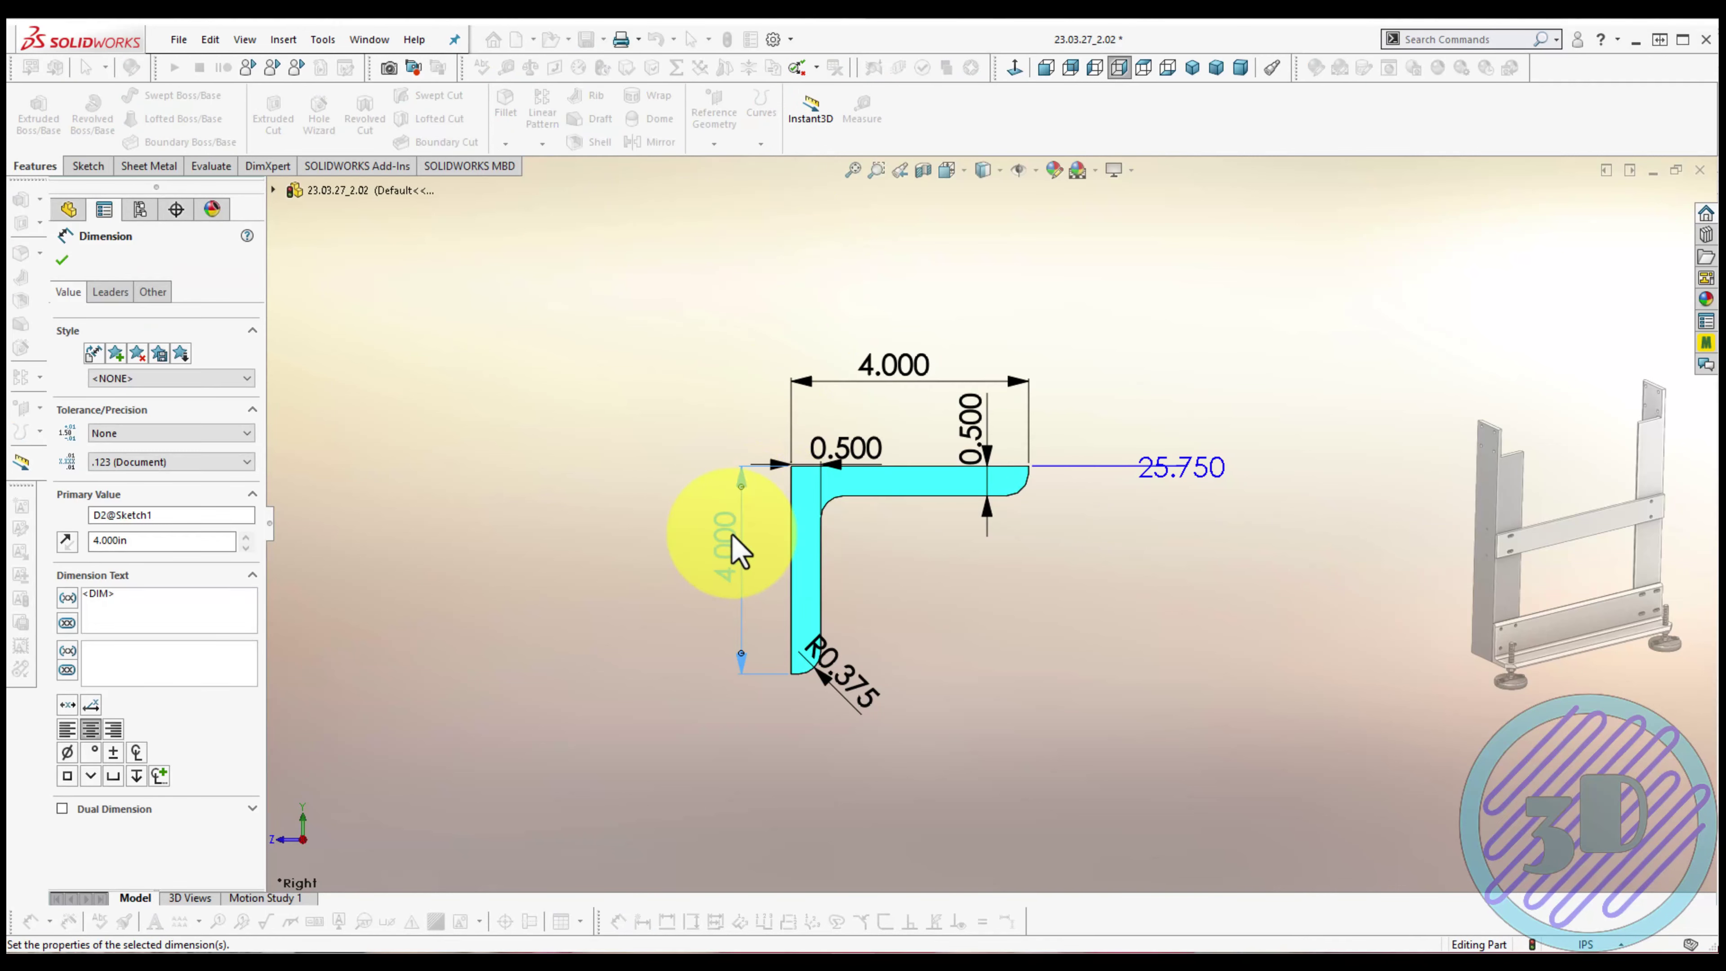
{"action": "left_click_drag", "start_coordinate": [846, 450], "coordinate": [725, 441]}
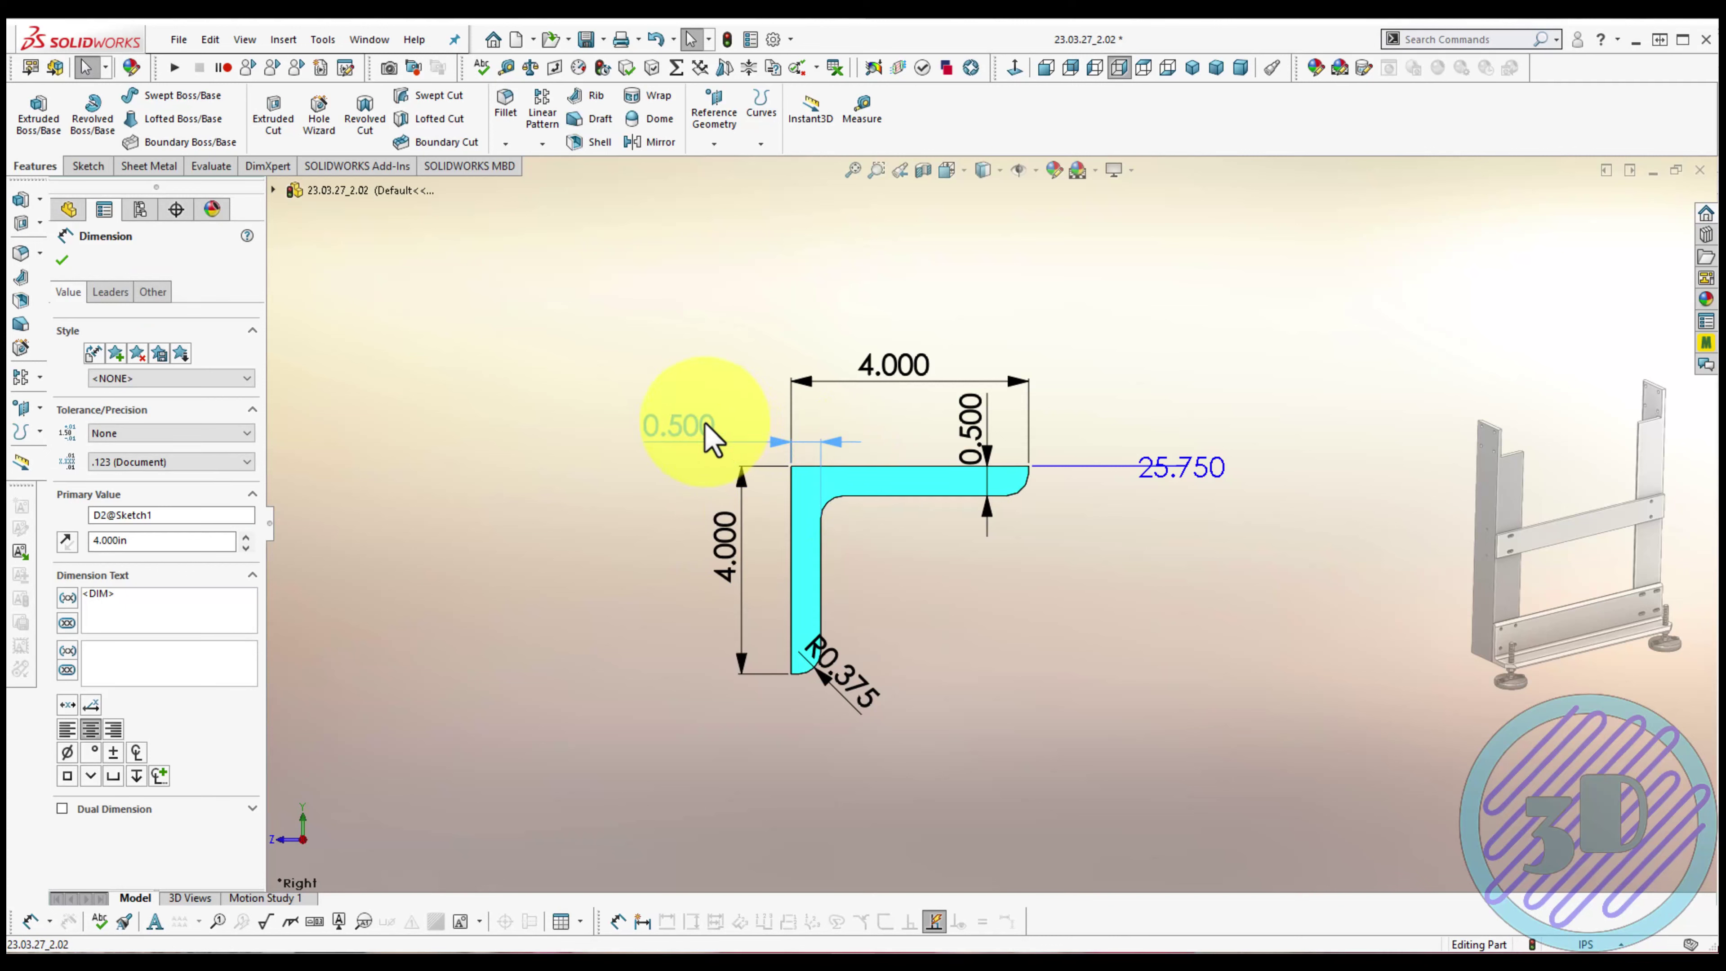
{"action": "left_click", "coordinate": [962, 732]}
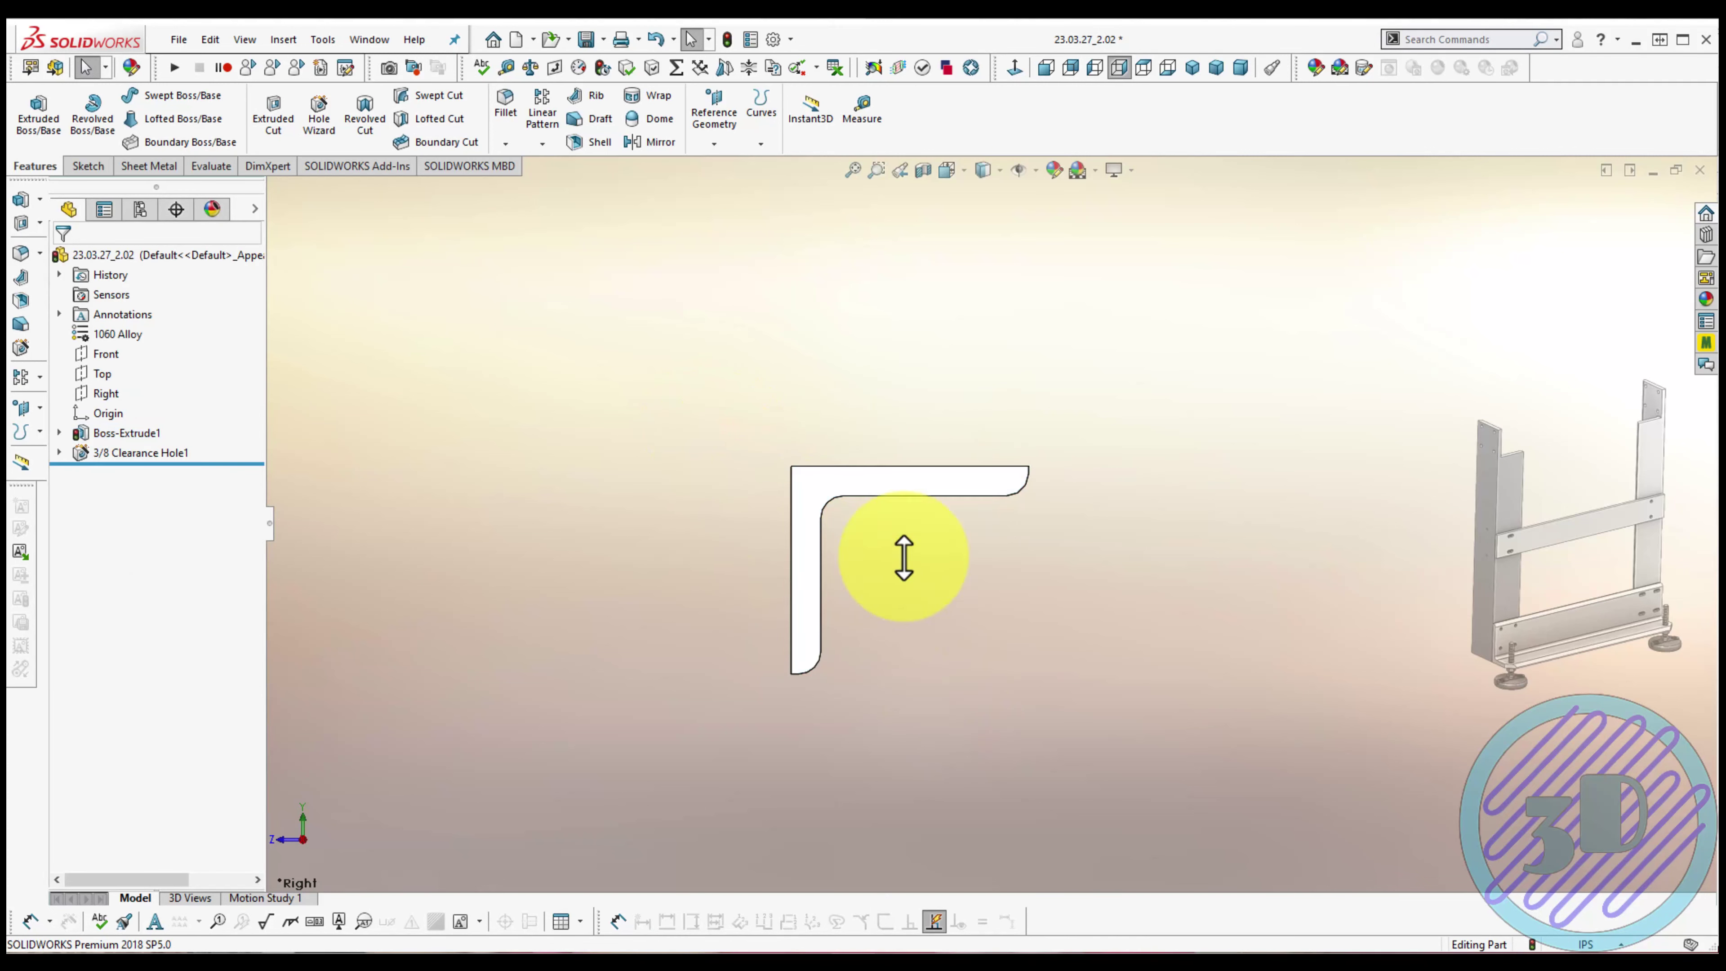
Lengthen the angle from 25.750 to 30.000 in and reopen 3/8 Clearance Hole1
{"action": "left_click", "coordinate": [726, 43]}
{"action": "mouse_move", "coordinate": [839, 323]}
{"action": "middle_mouse_down"}
{"action": "mouse_move", "coordinate": [910, 489]}
{"action": "mouse_move", "coordinate": [1085, 462]}
{"action": "middle_mouse_up"}
{"action": "left_click", "coordinate": [911, 489]}
{"action": "double_click", "coordinate": [1085, 462]}
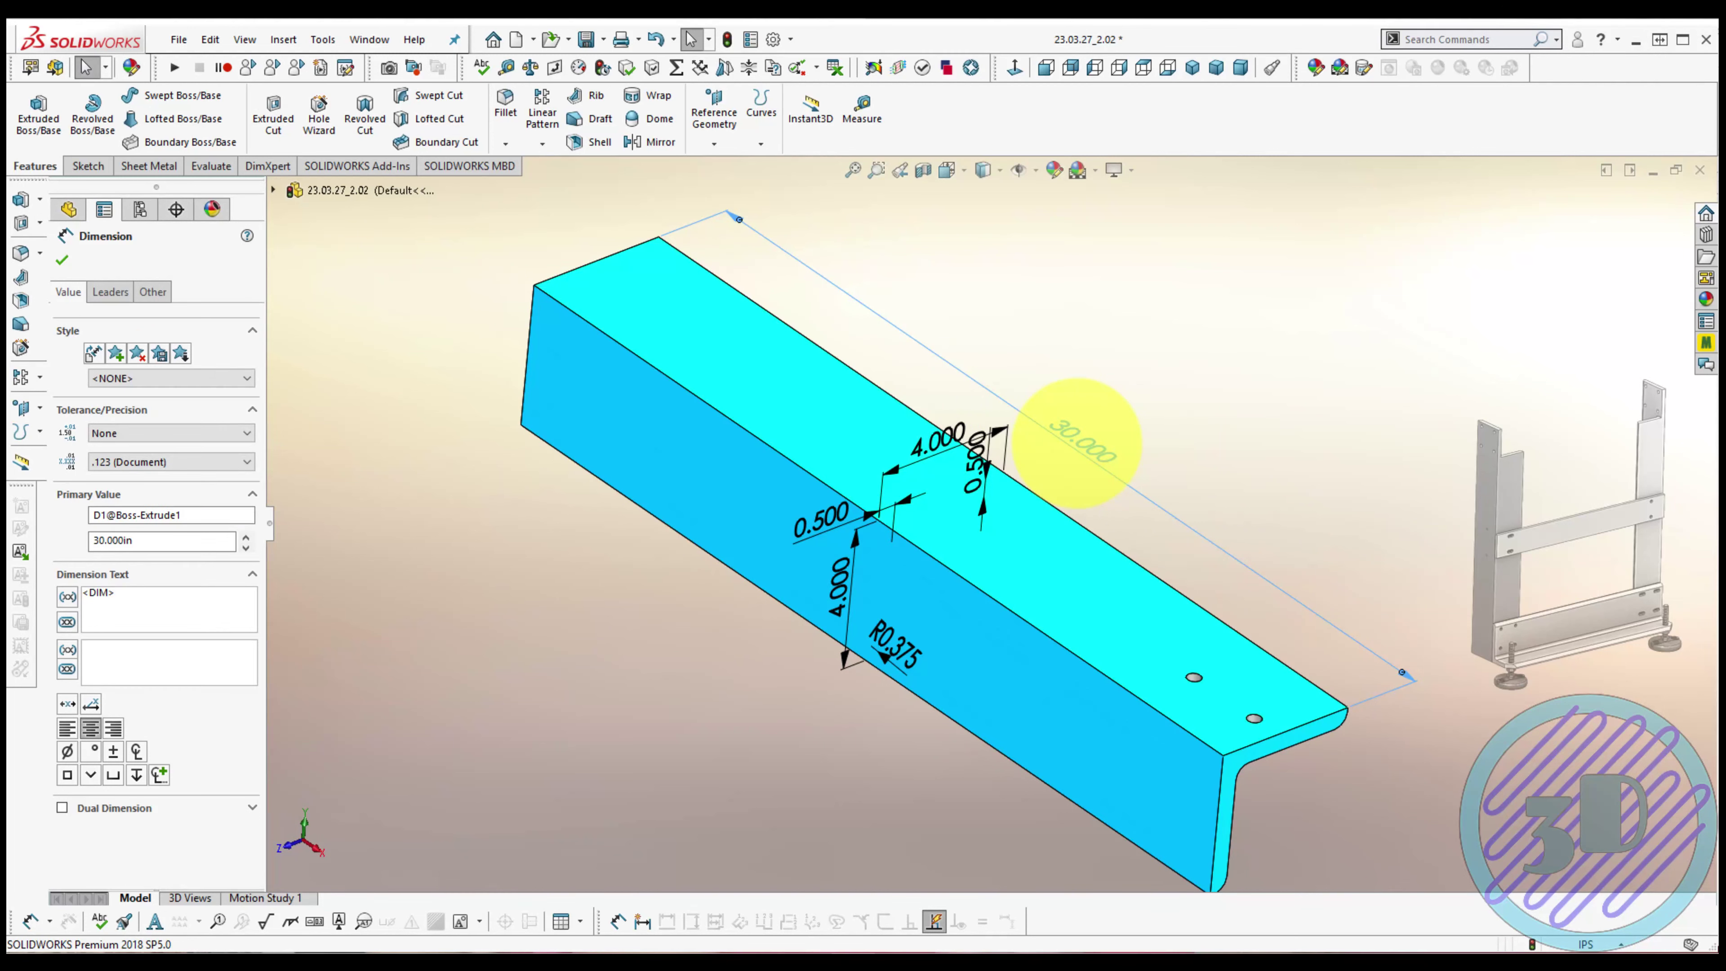
{"action": "key", "text": "Escape"}
{"action": "key", "text": "Escape"}
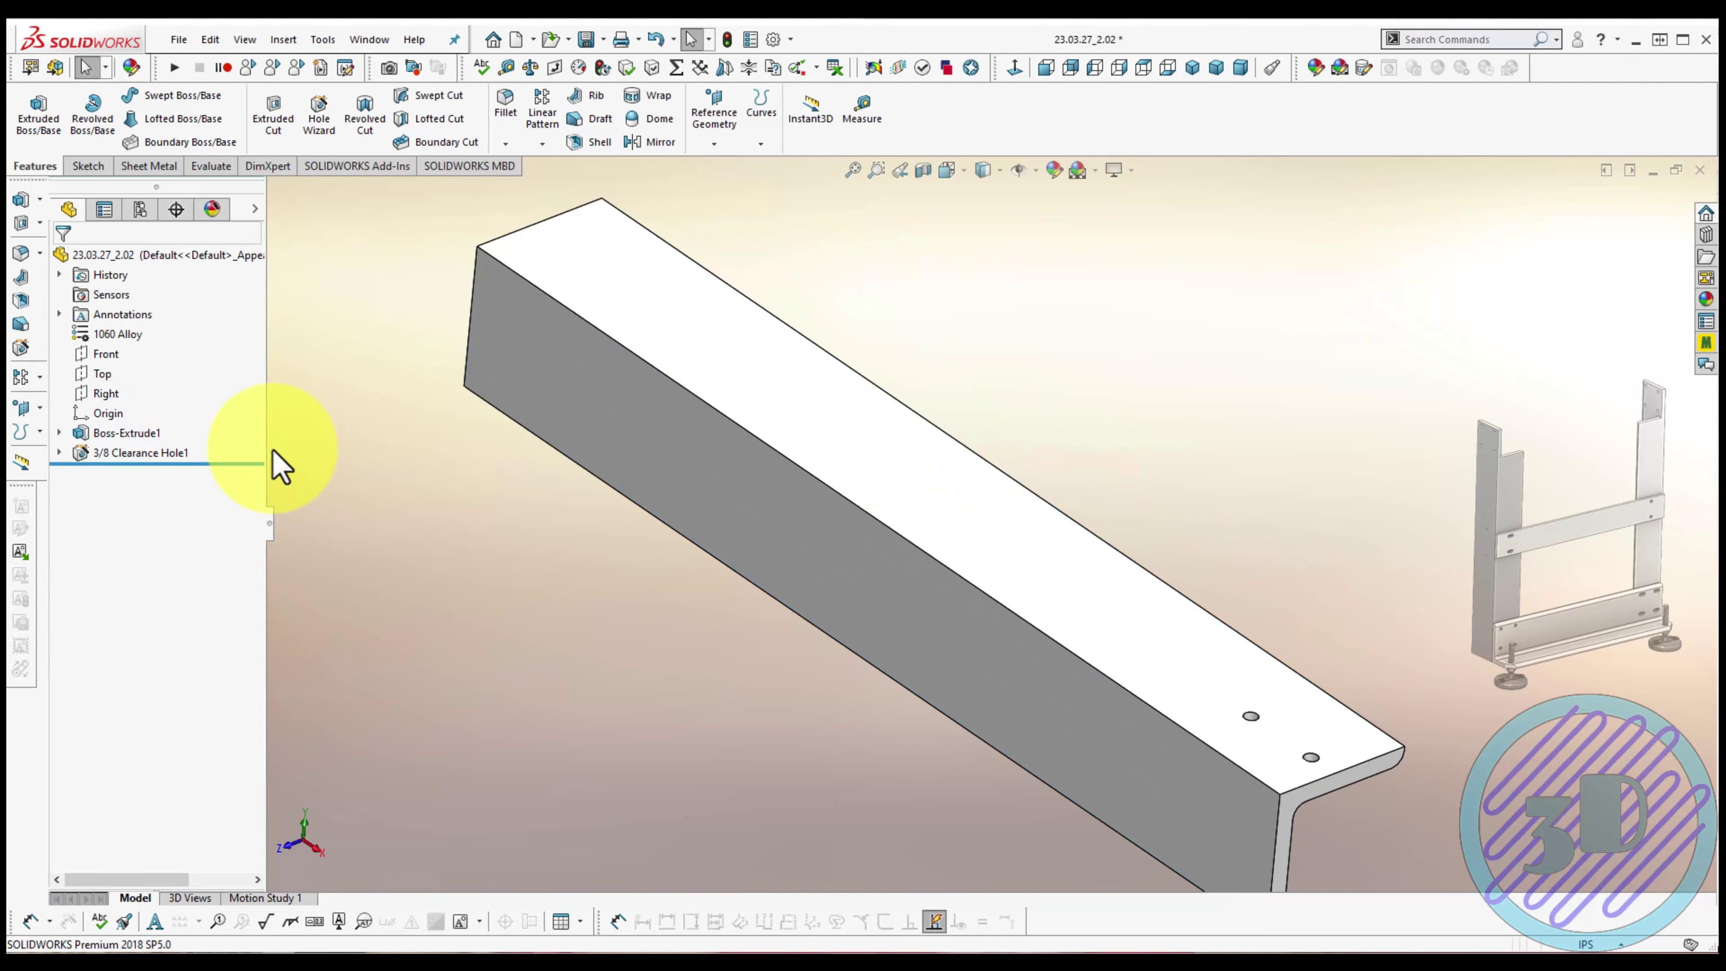
{"action": "left_click", "coordinate": [109, 453]}
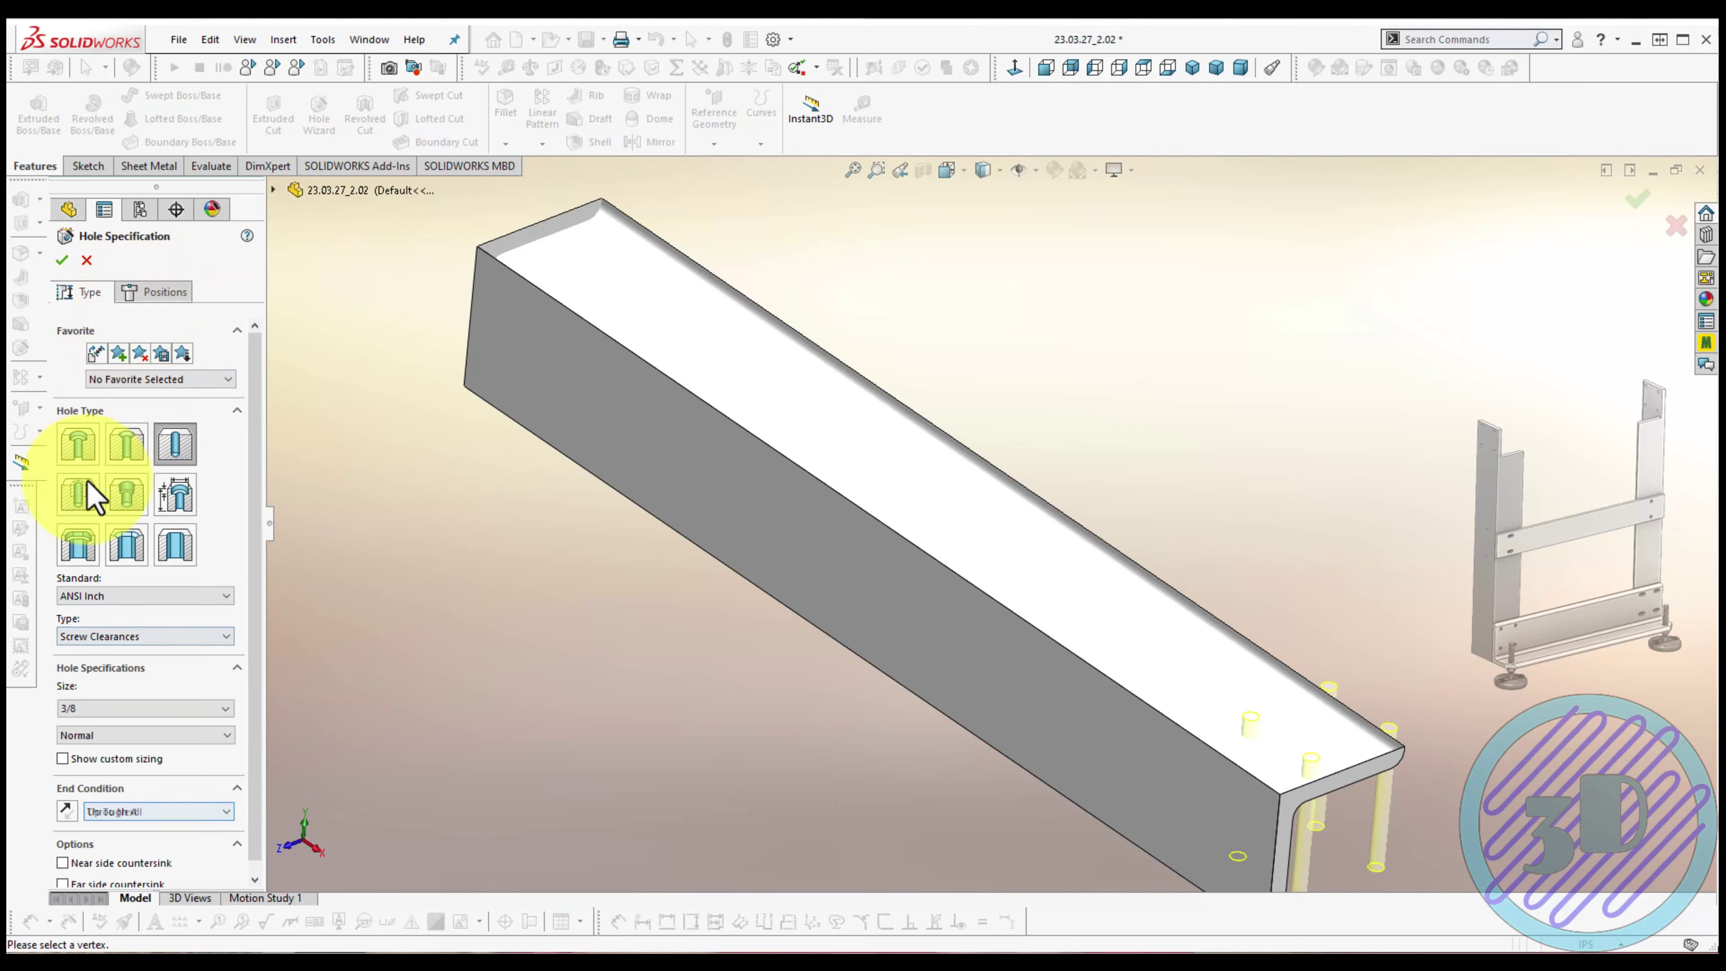
Make the holes straight tapped holes going through all
{"action": "left_click", "coordinate": [83, 501]}
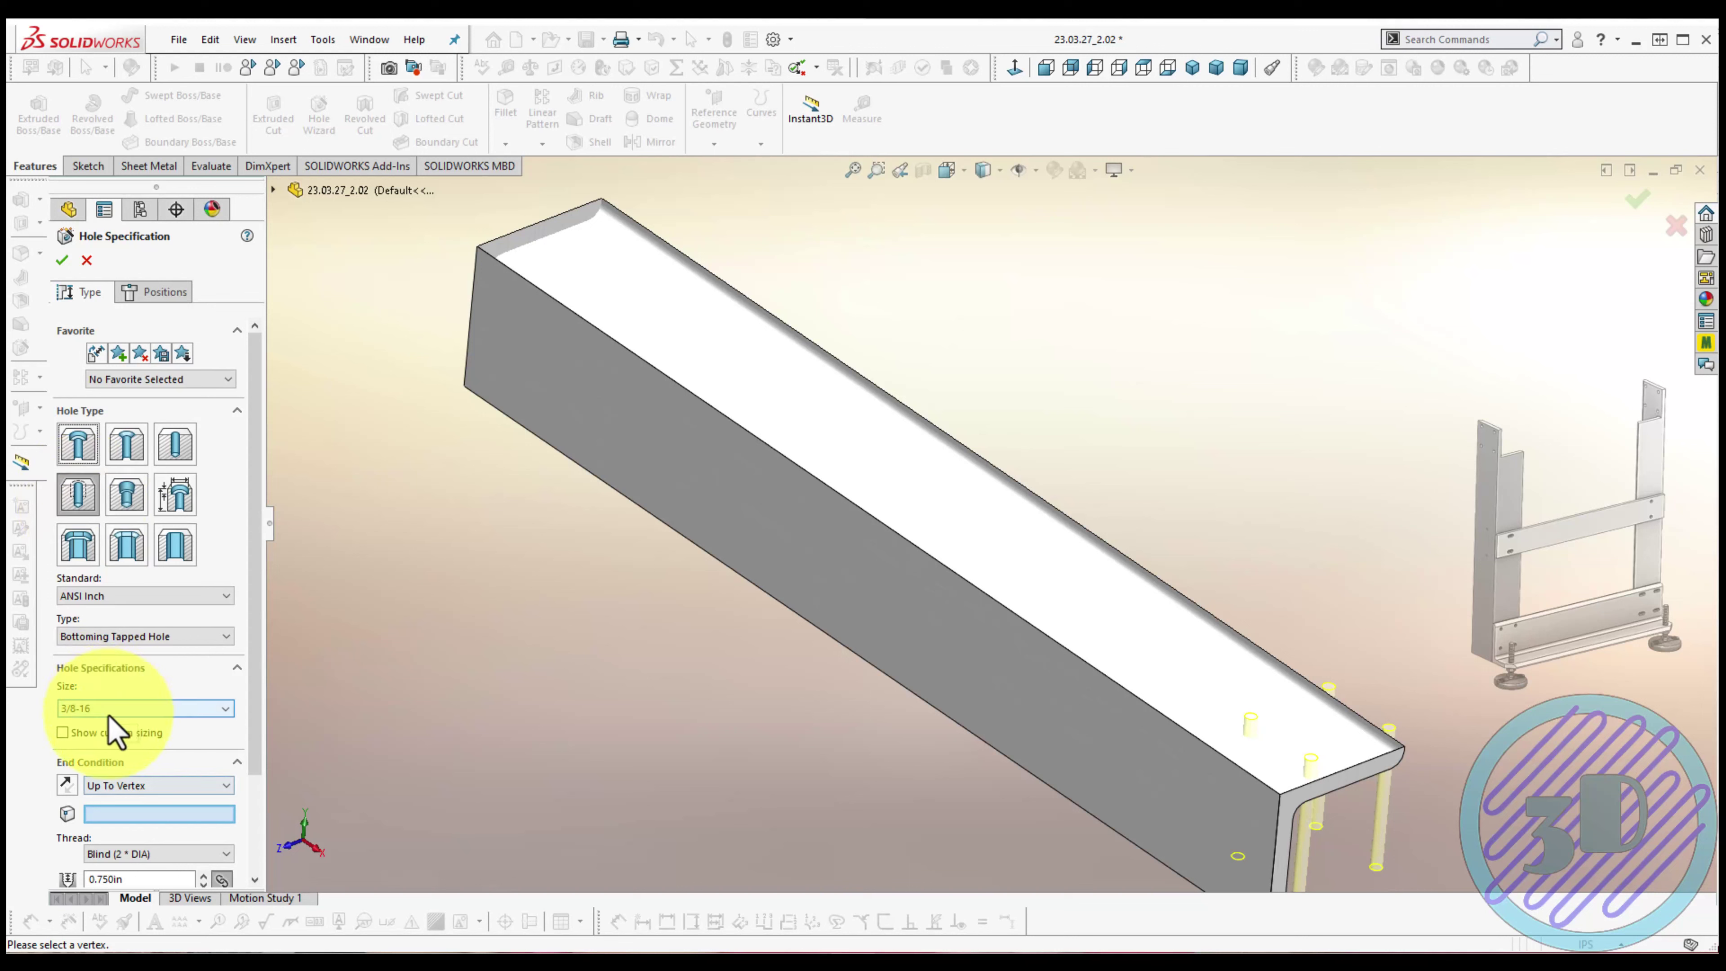
{"action": "left_click", "coordinate": [106, 785]}
{"action": "left_click", "coordinate": [108, 785]}
{"action": "left_click", "coordinate": [109, 815]}
Delete the 0.875 position dimension and set hole spacings to 2.250 vertical and 2.500 horizontal
{"action": "left_click", "coordinate": [137, 295]}
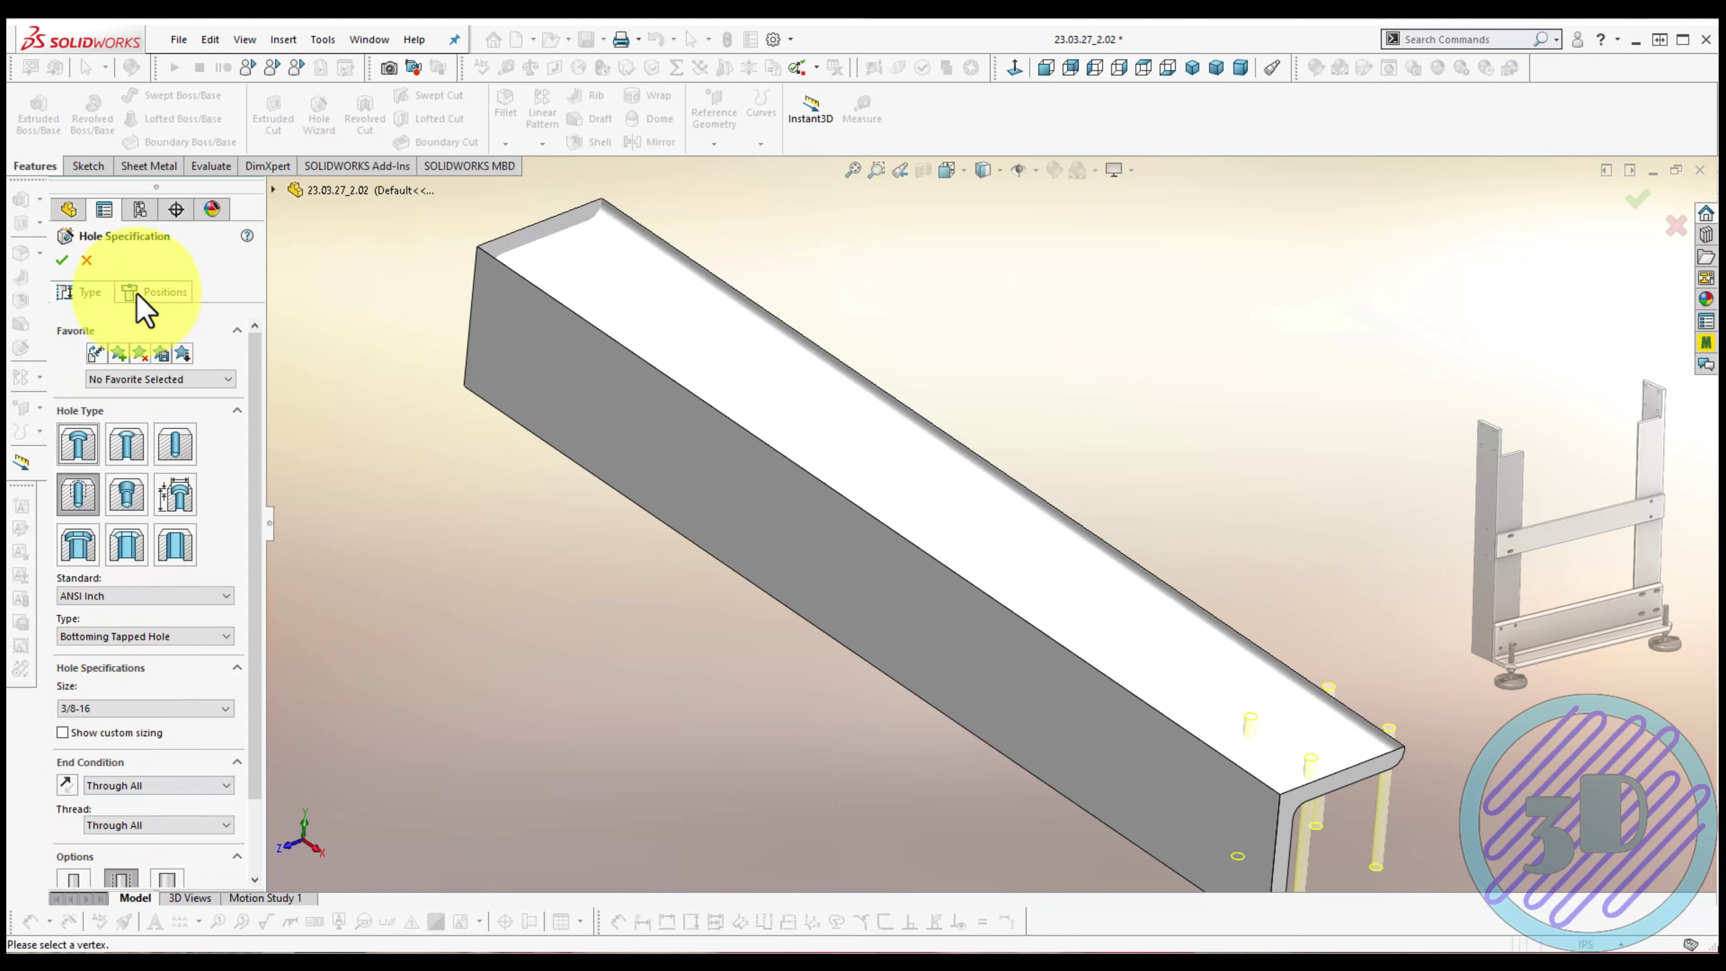
{"action": "left_click", "coordinate": [1014, 69]}
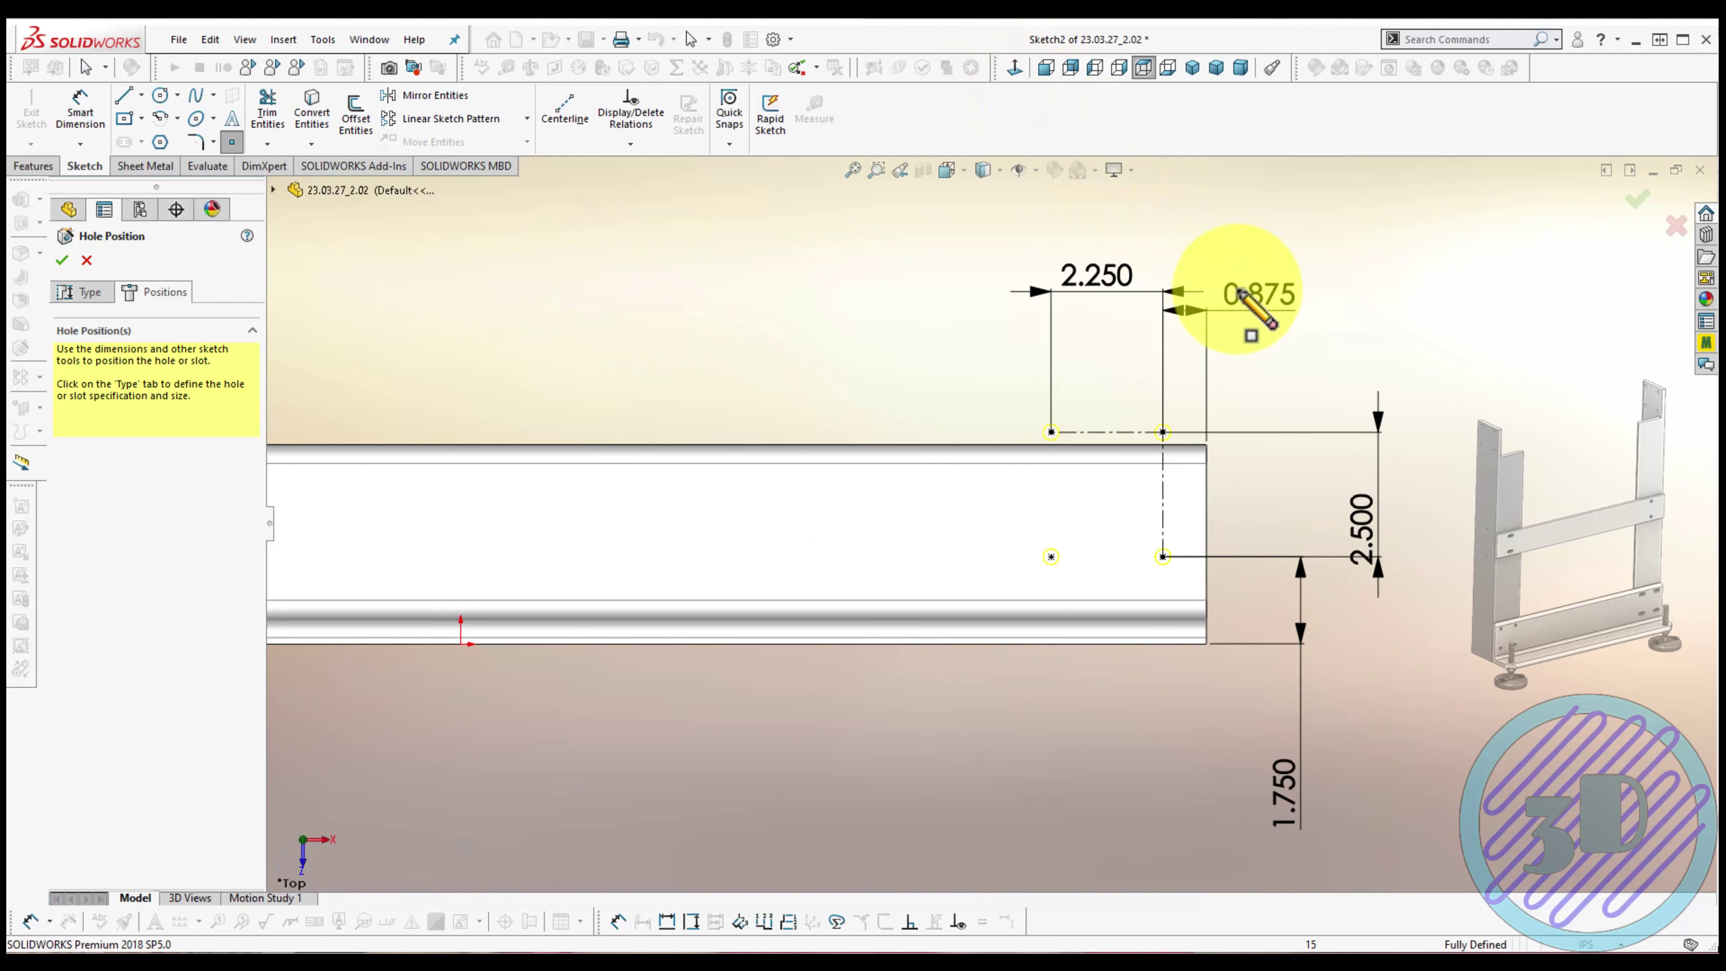
{"action": "left_click", "coordinate": [1251, 299]}
{"action": "key", "text": "Delete"}
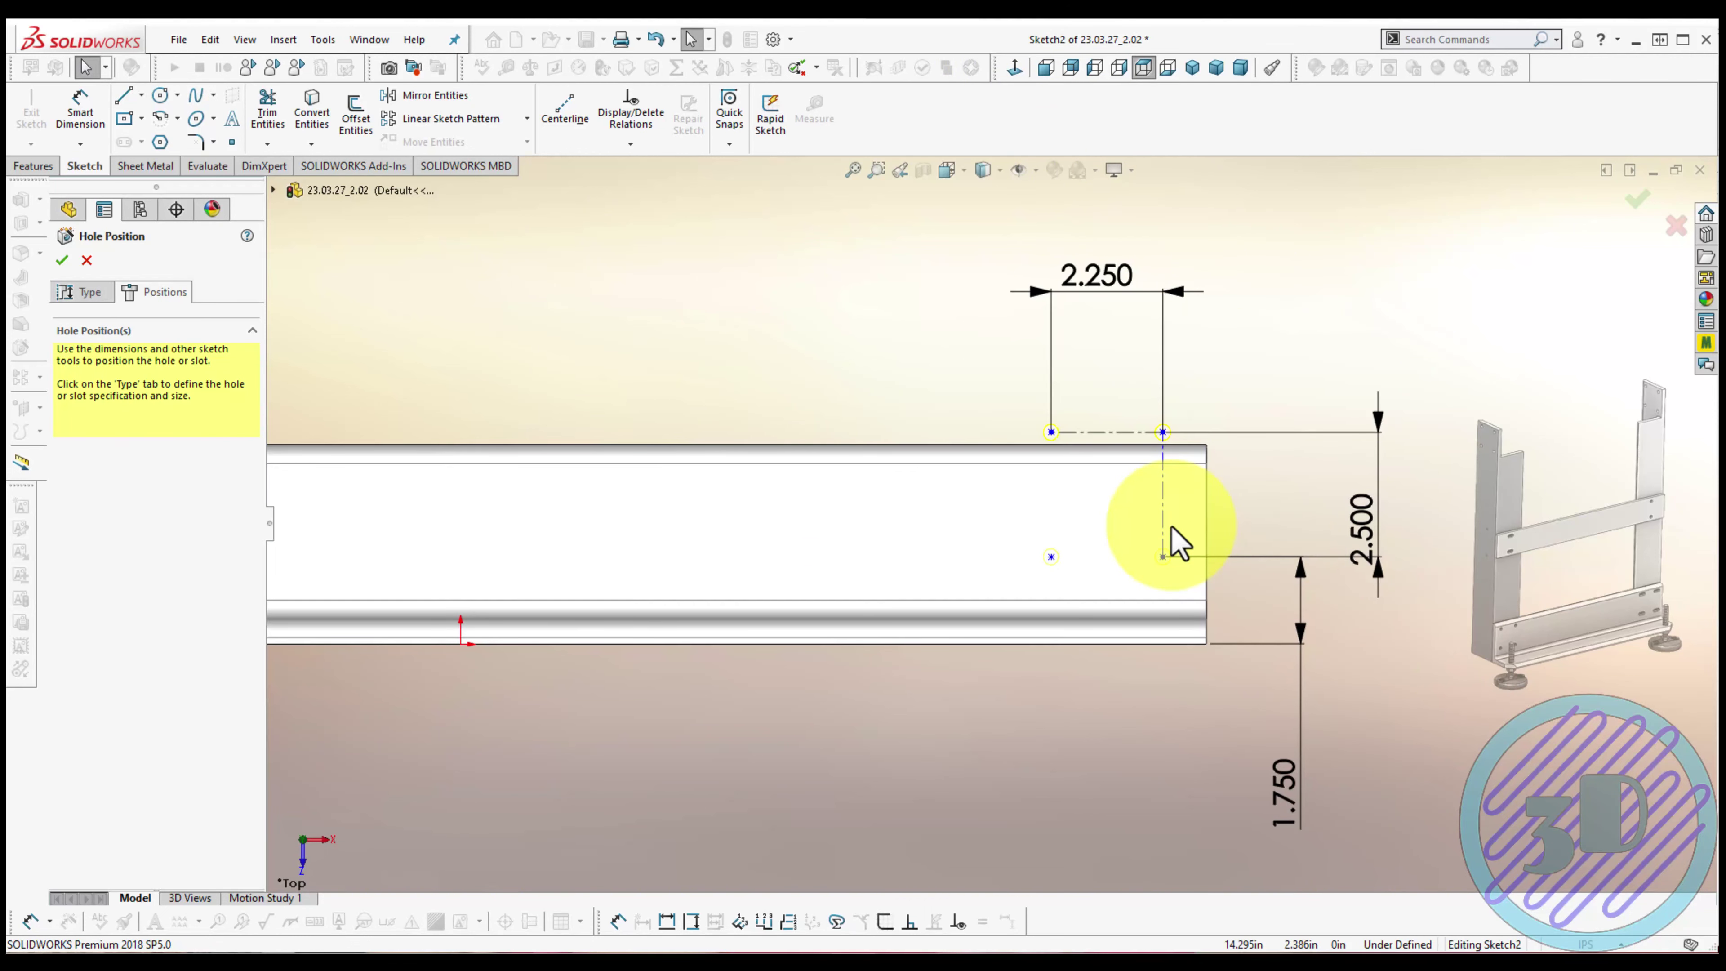
{"action": "double_click", "coordinate": [1355, 524]}
{"action": "type", "text": "2.25"}
{"action": "key", "text": "Return"}
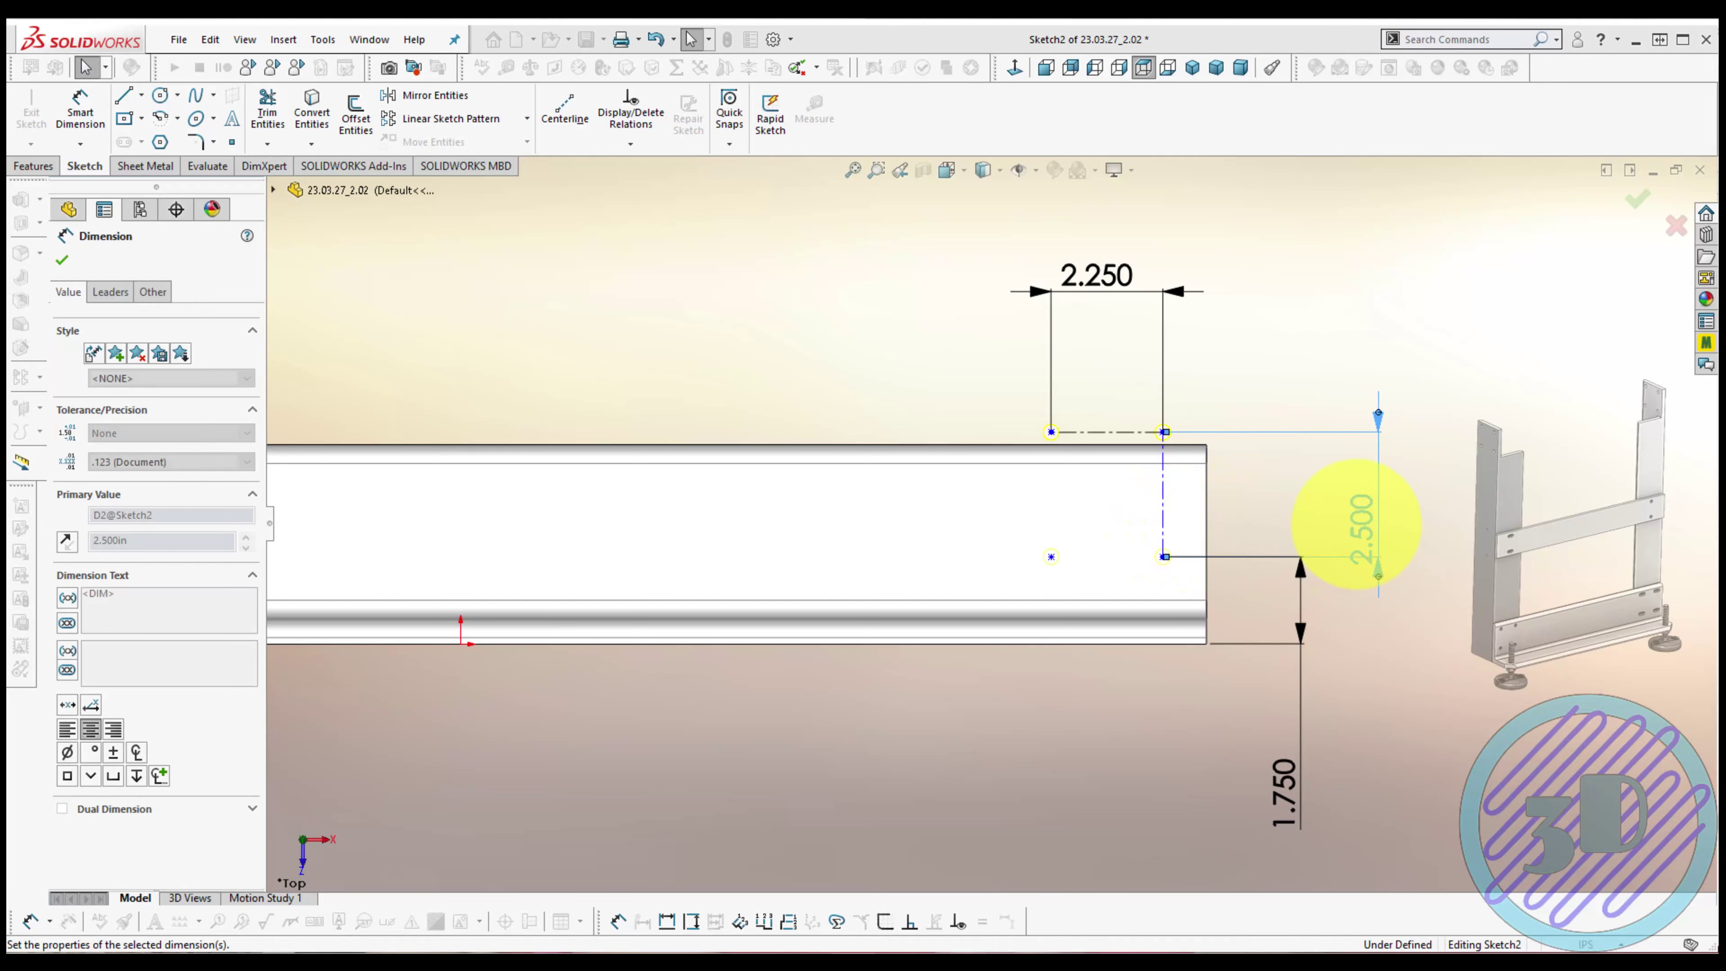
{"action": "left_click", "coordinate": [1117, 301]}
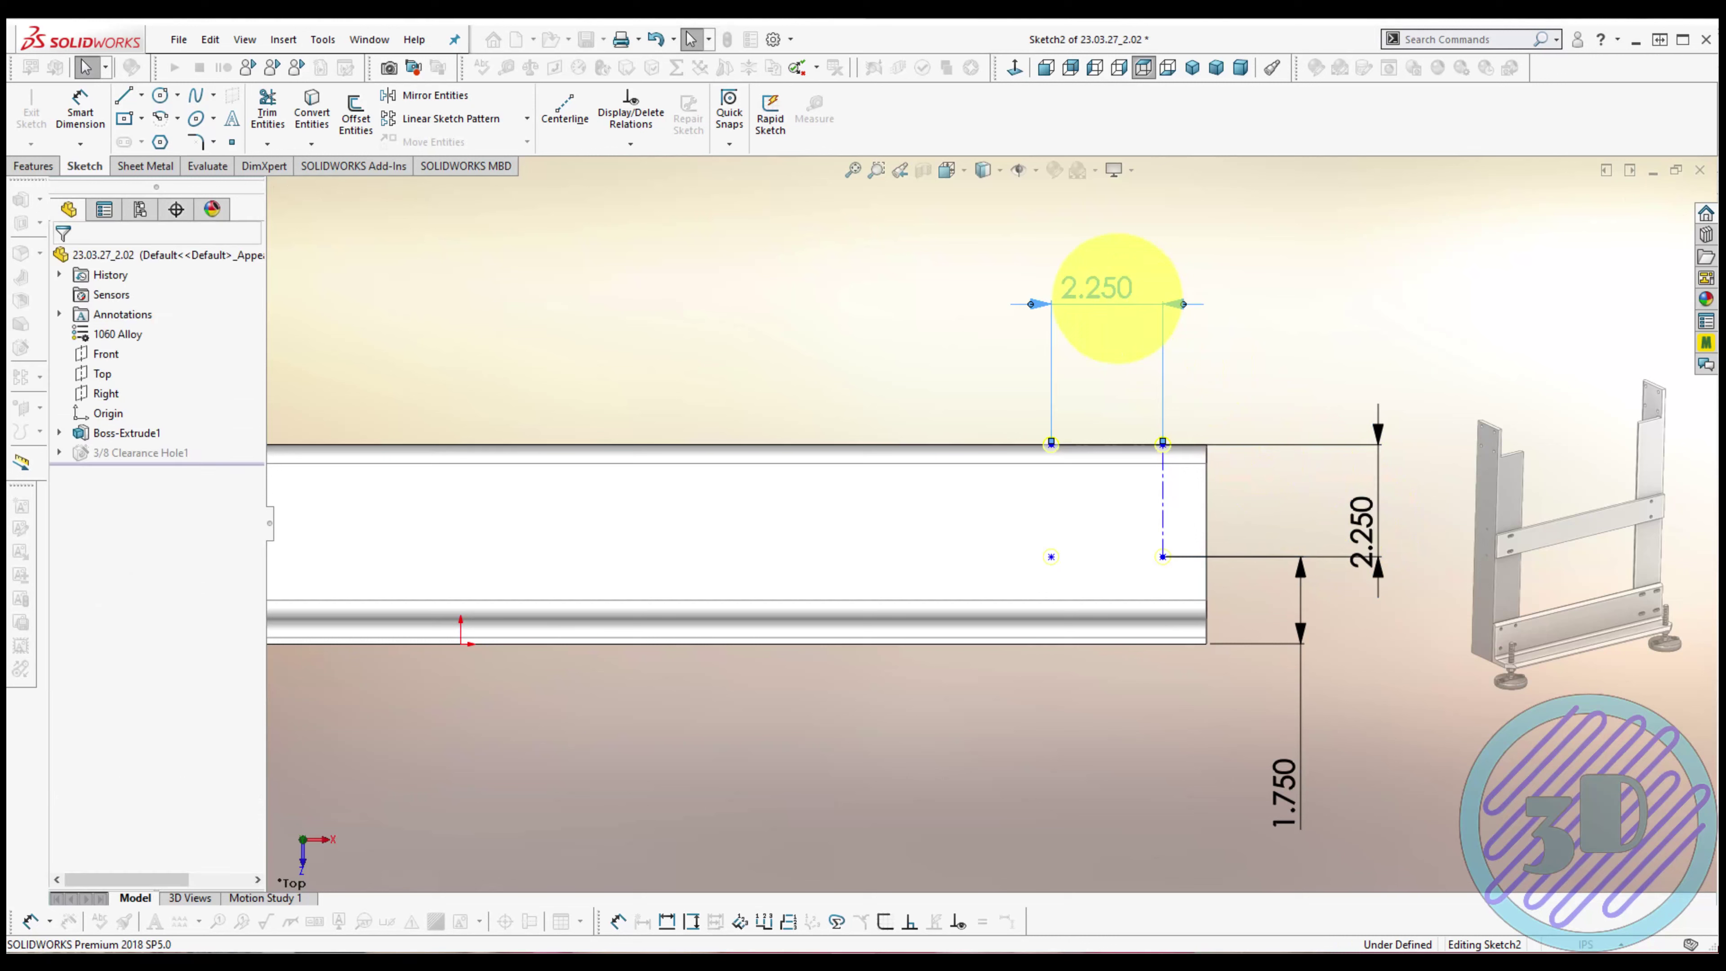
{"action": "double_click", "coordinate": [1117, 300]}
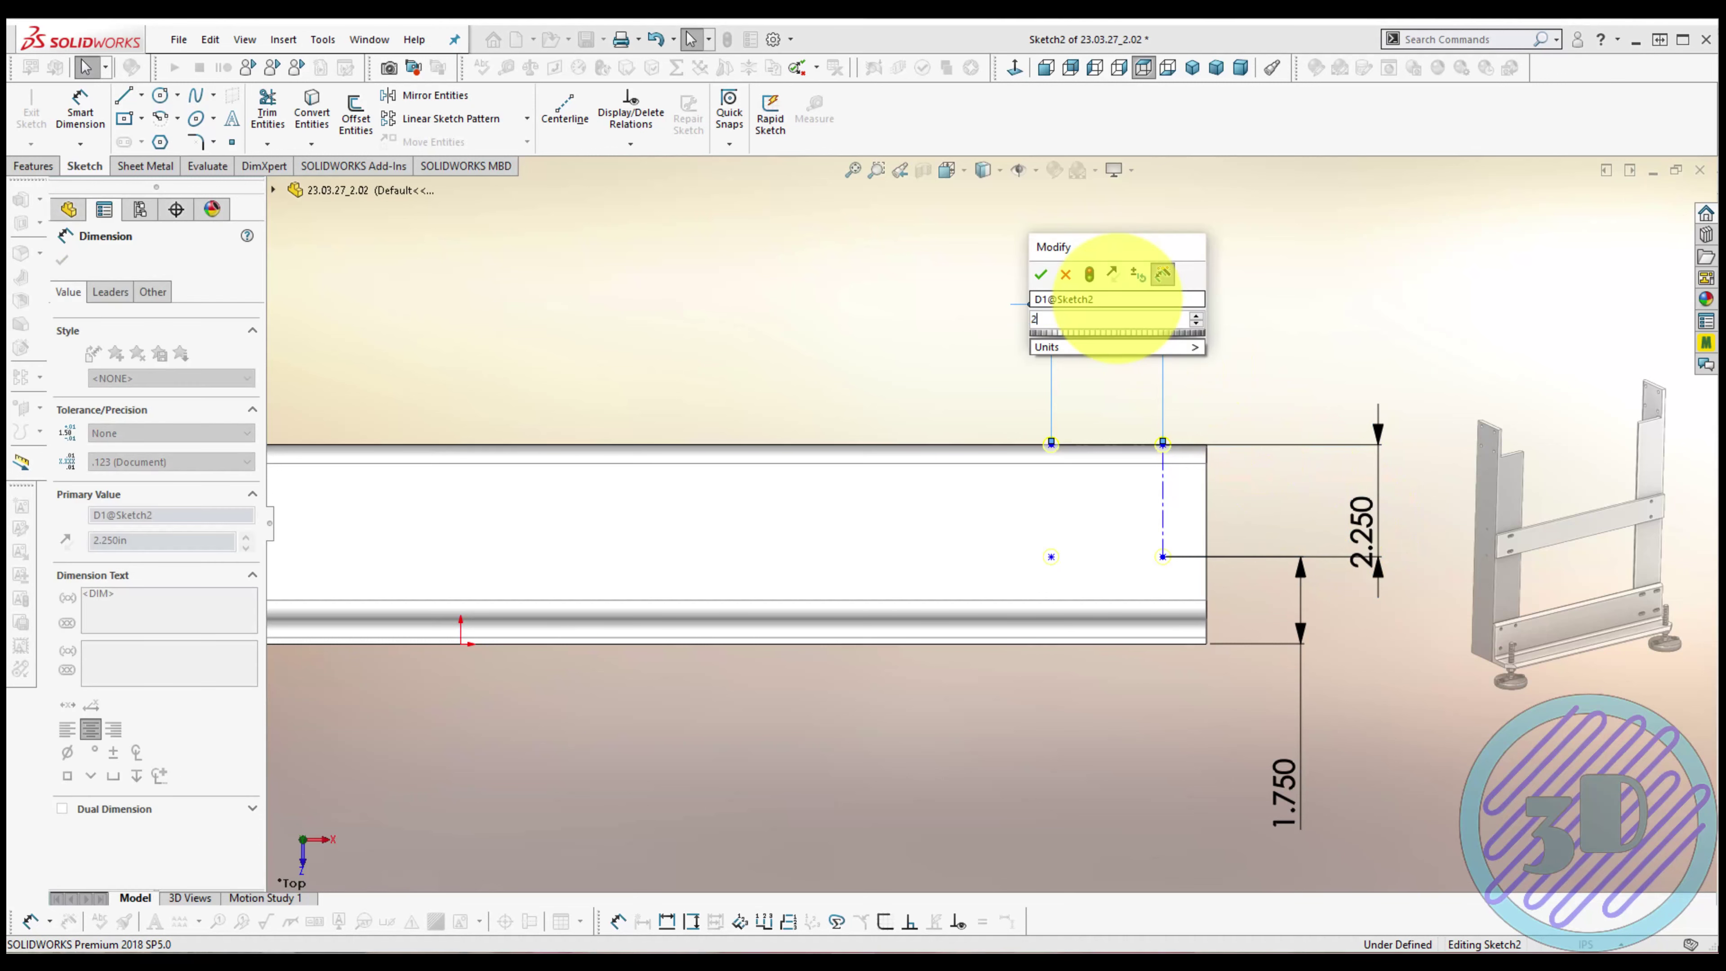
{"action": "type", "text": ".5"}
{"action": "key", "text": "Return"}
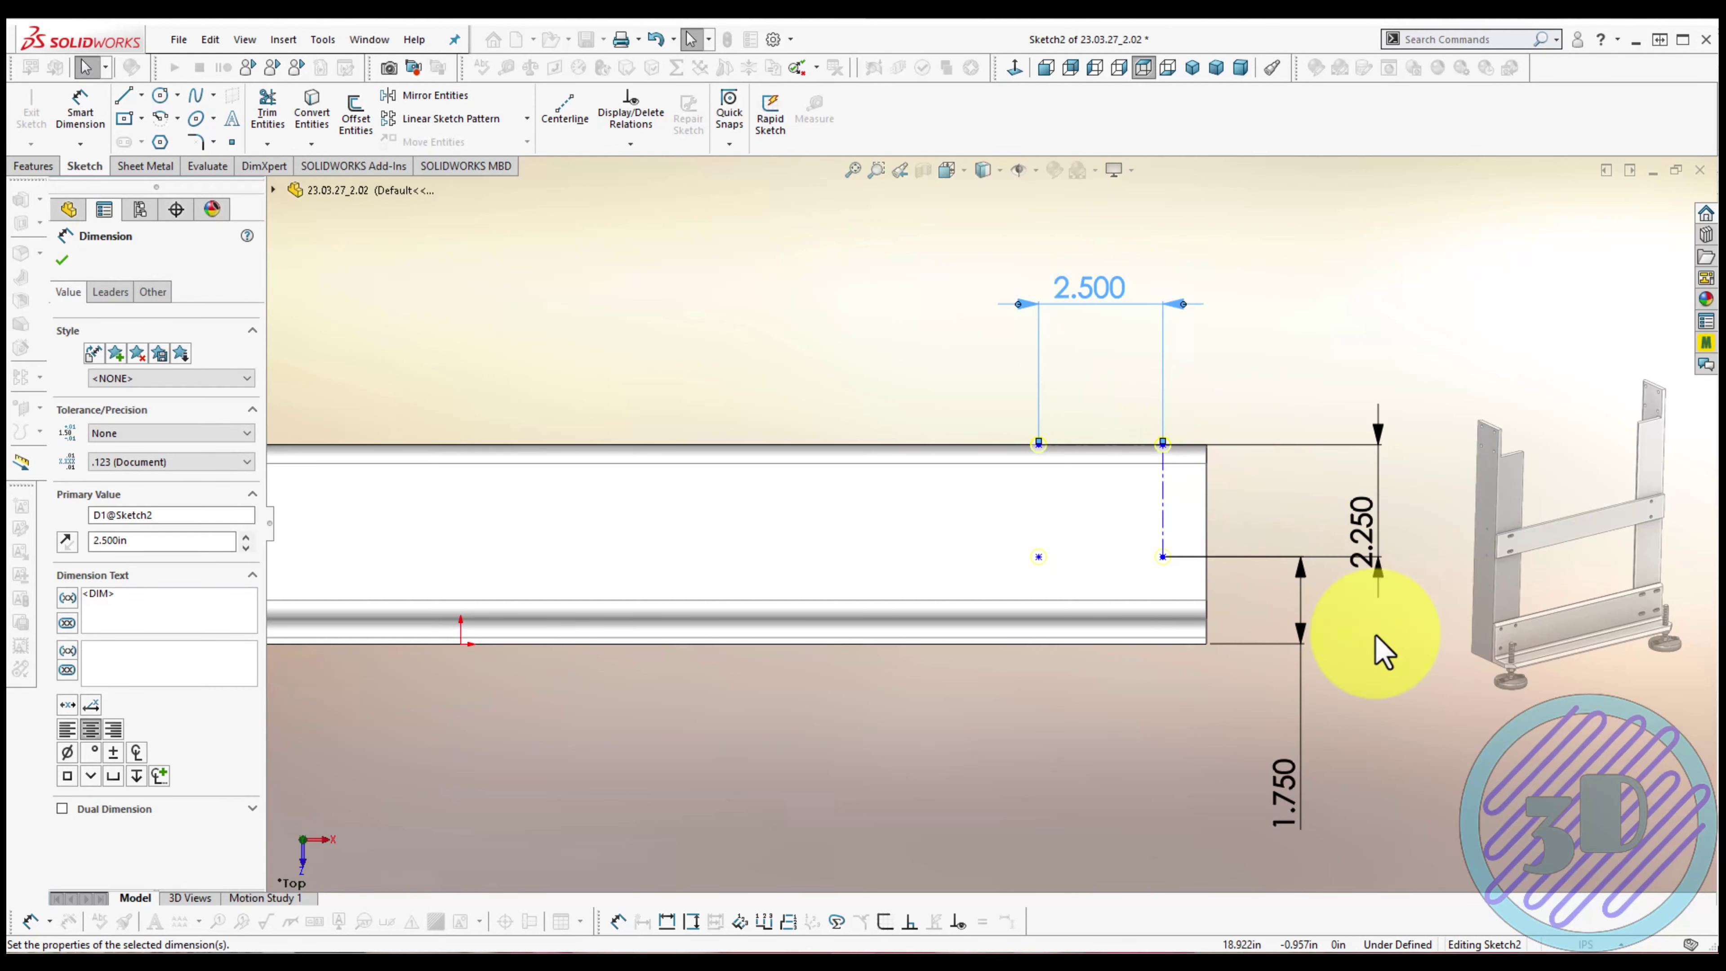
Dimension the left hole centre 0.875 above the bottom edge
{"action": "key", "text": "d"}
{"action": "left_click", "coordinate": [1038, 557]}
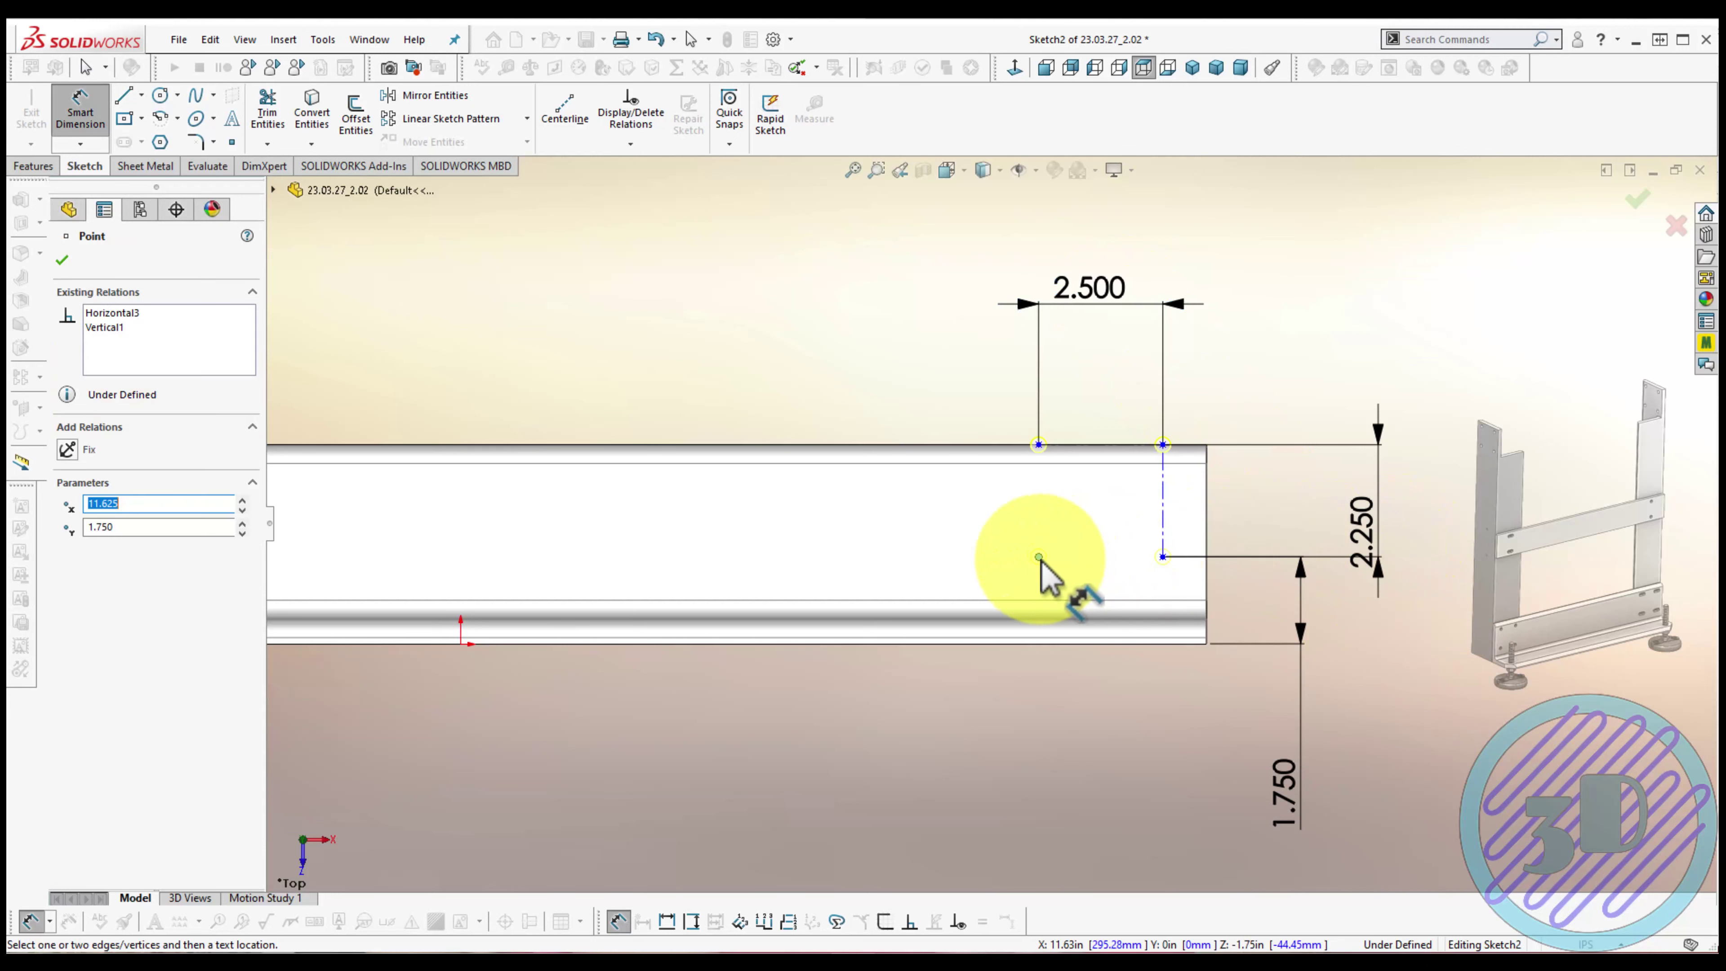
{"action": "left_click", "coordinate": [1046, 644]}
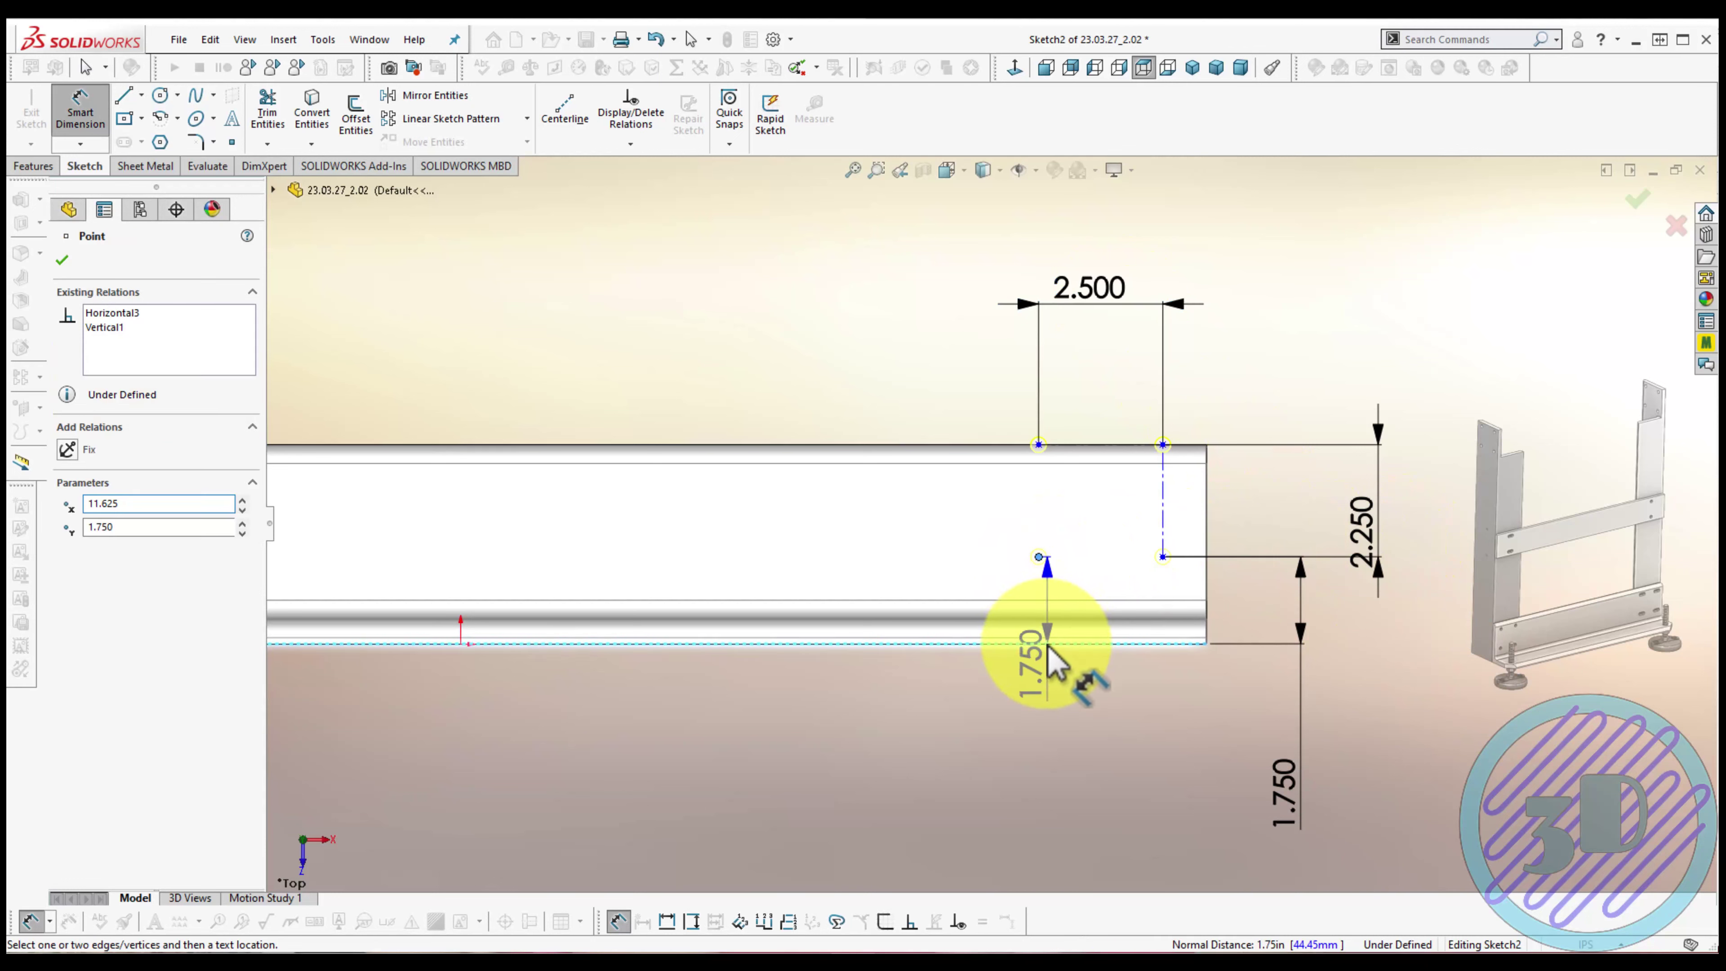
{"action": "key", "text": "Escape"}
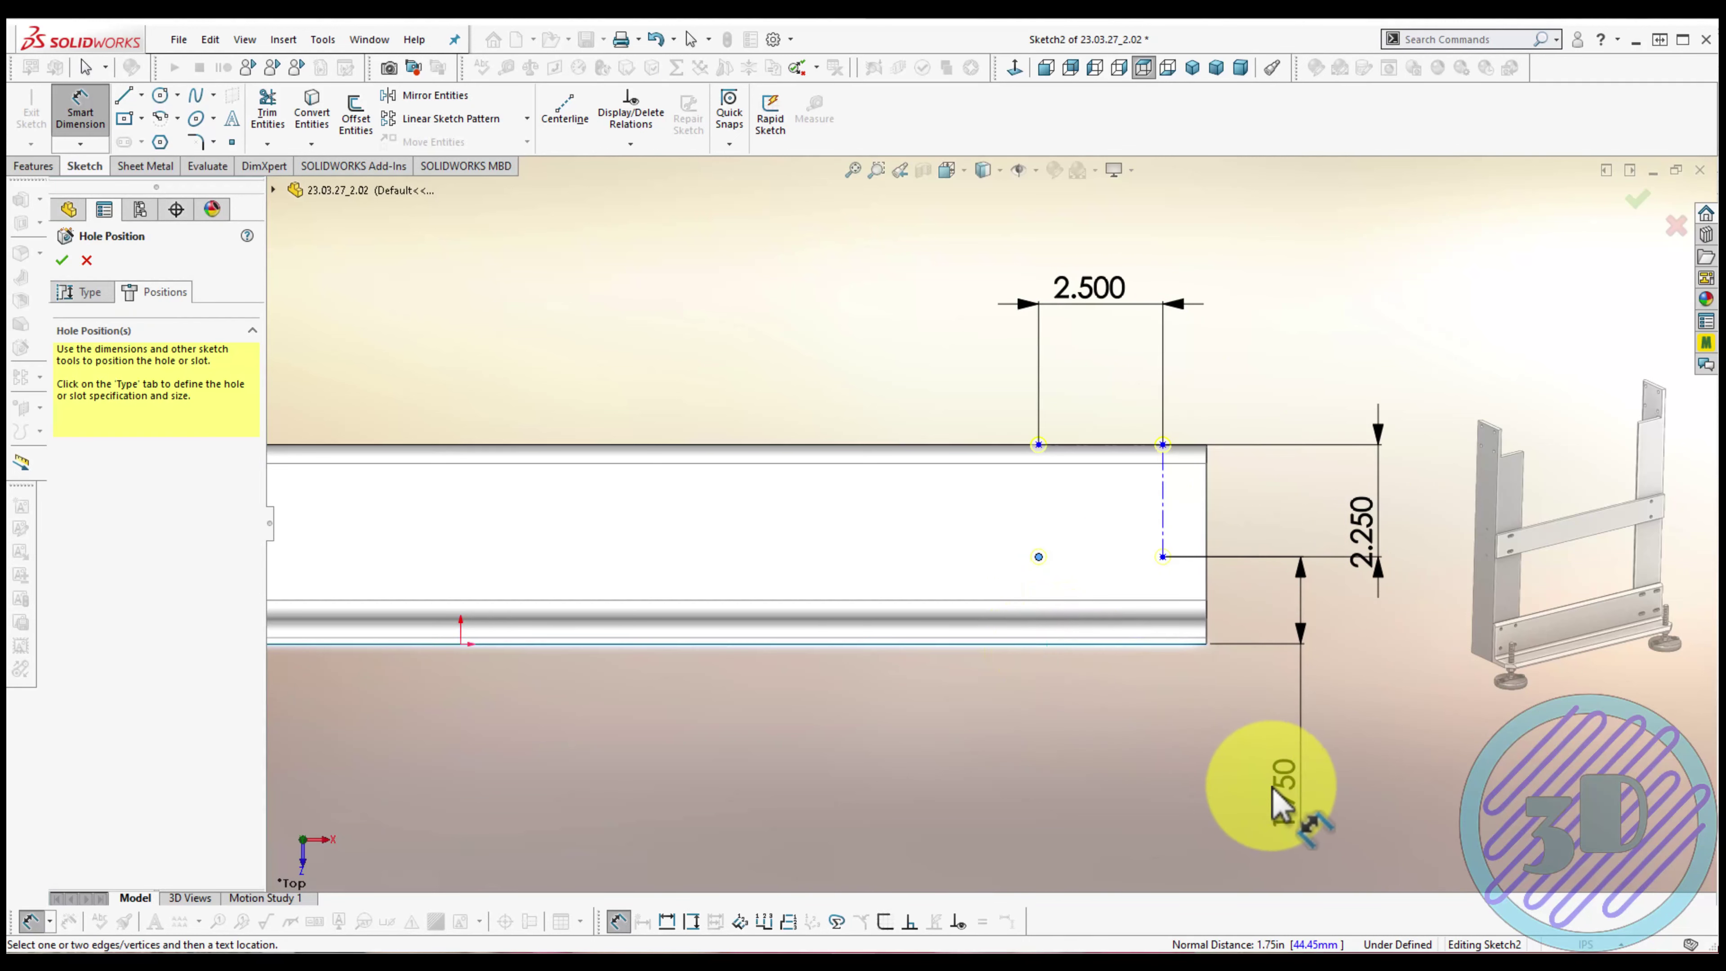
{"action": "left_click", "coordinate": [1277, 799]}
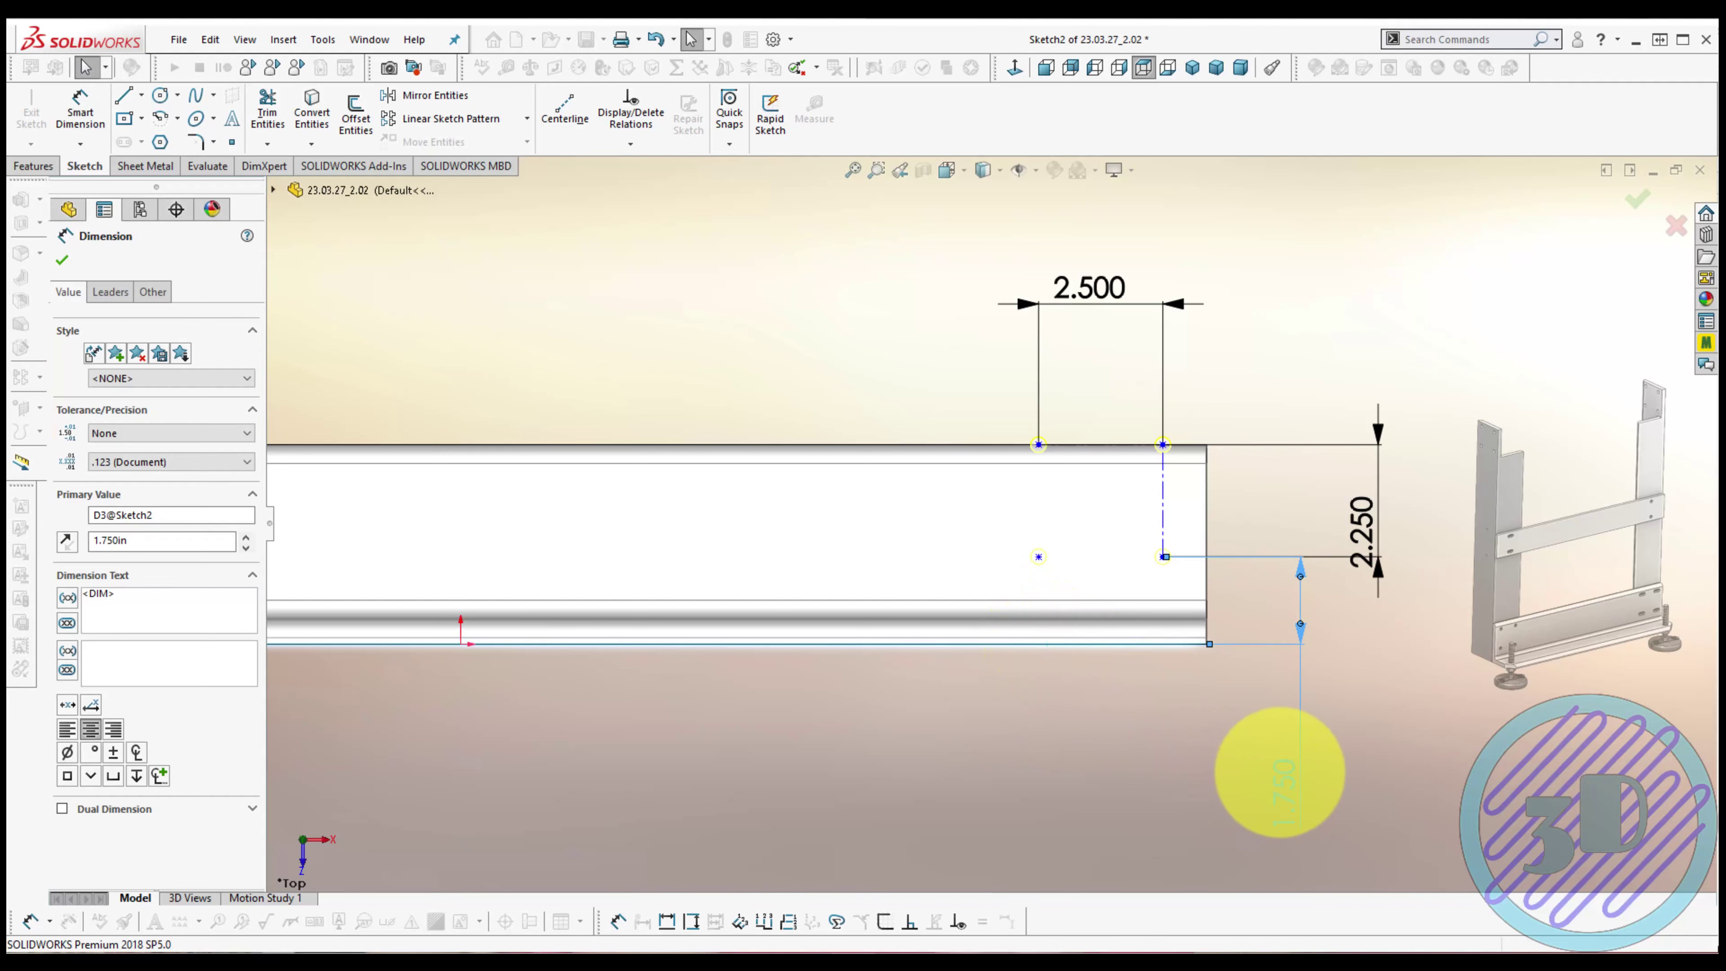
{"action": "type", "text": "875"}
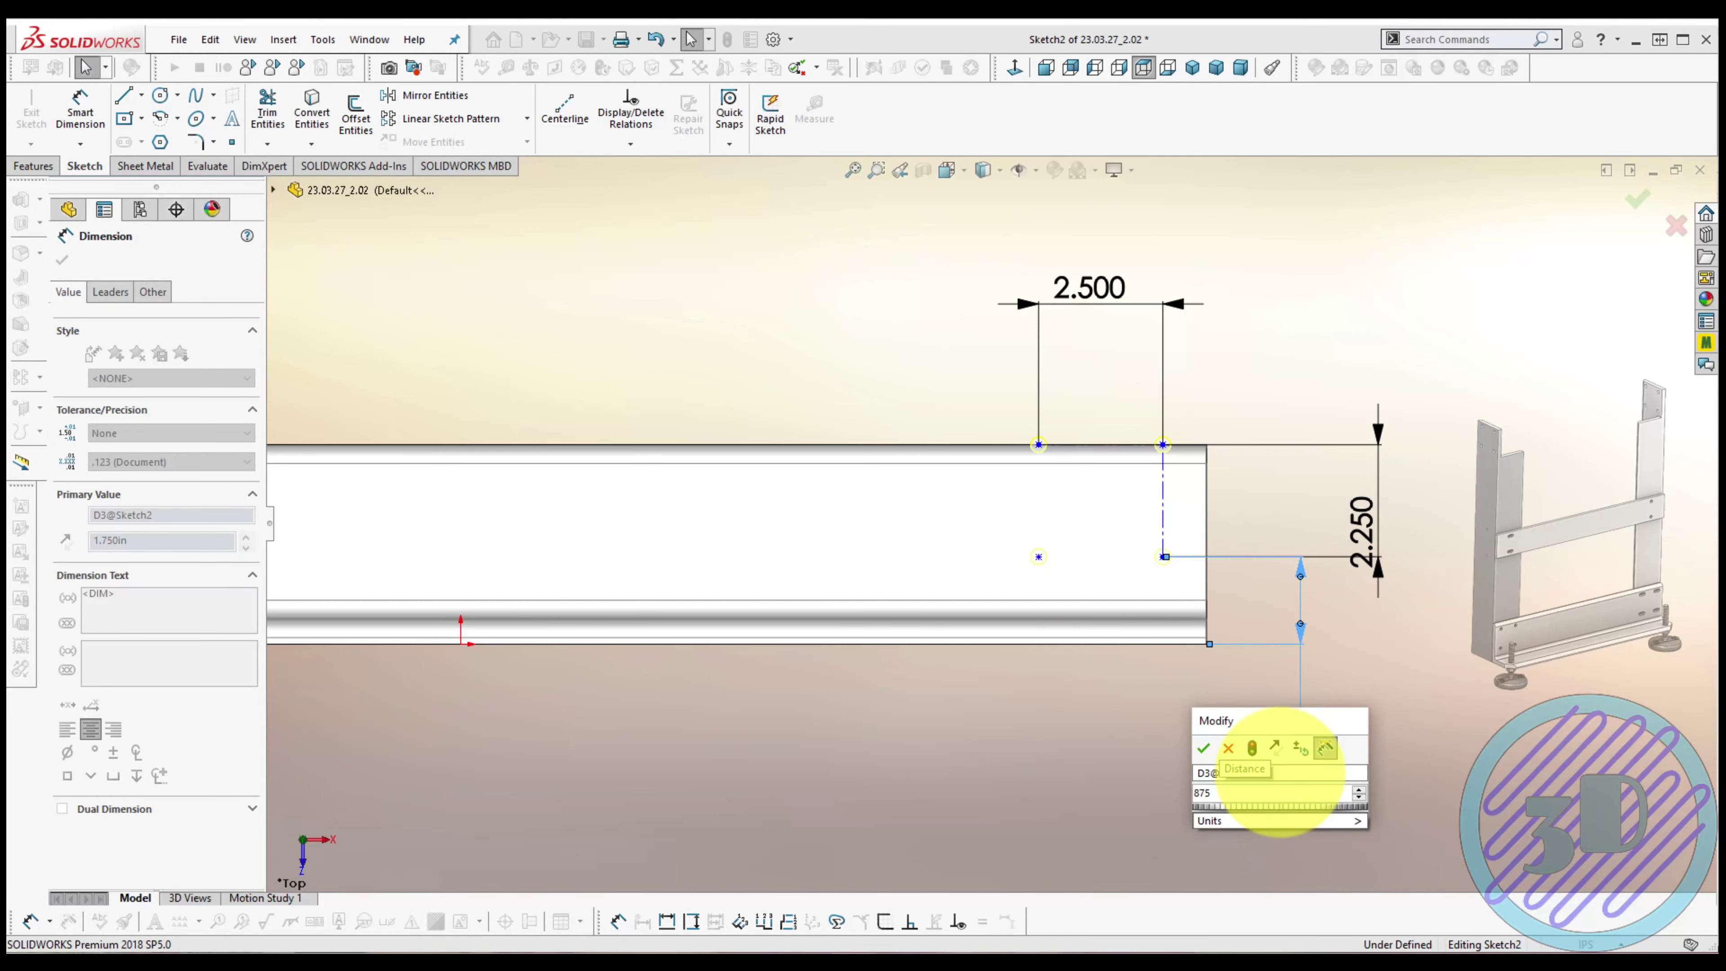
{"action": "key", "text": "Home"}
{"action": "type", "text": "."}
{"action": "key", "text": "Return"}
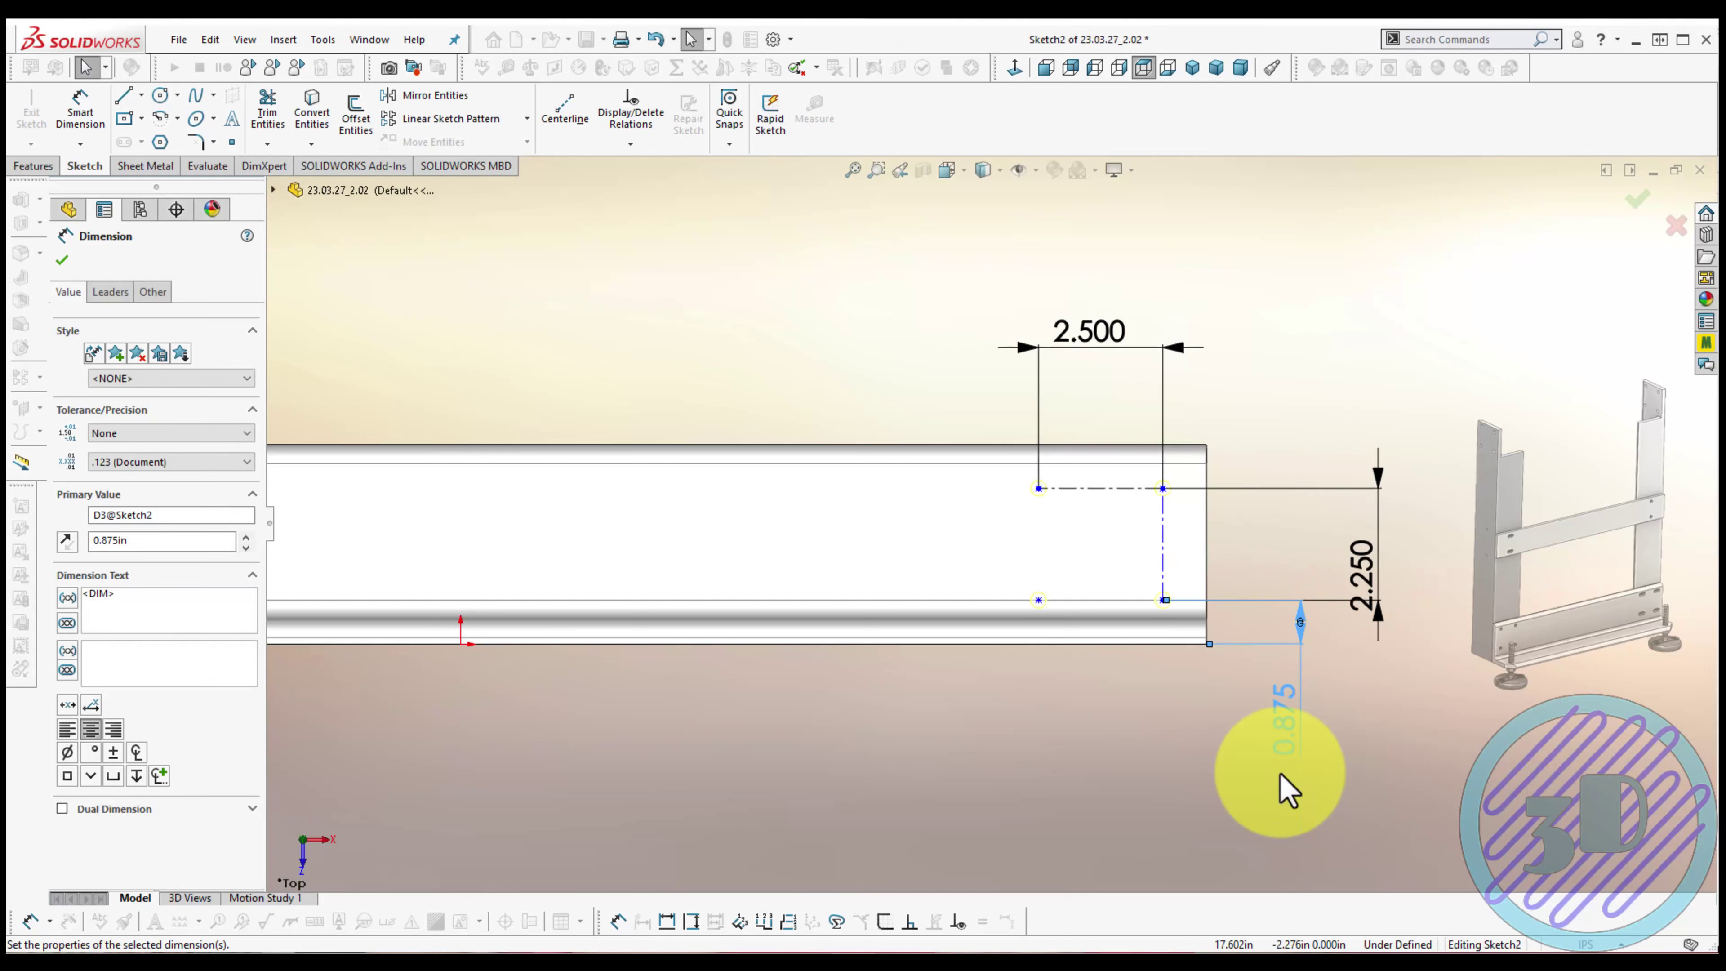
{"action": "left_click", "coordinate": [1039, 654]}
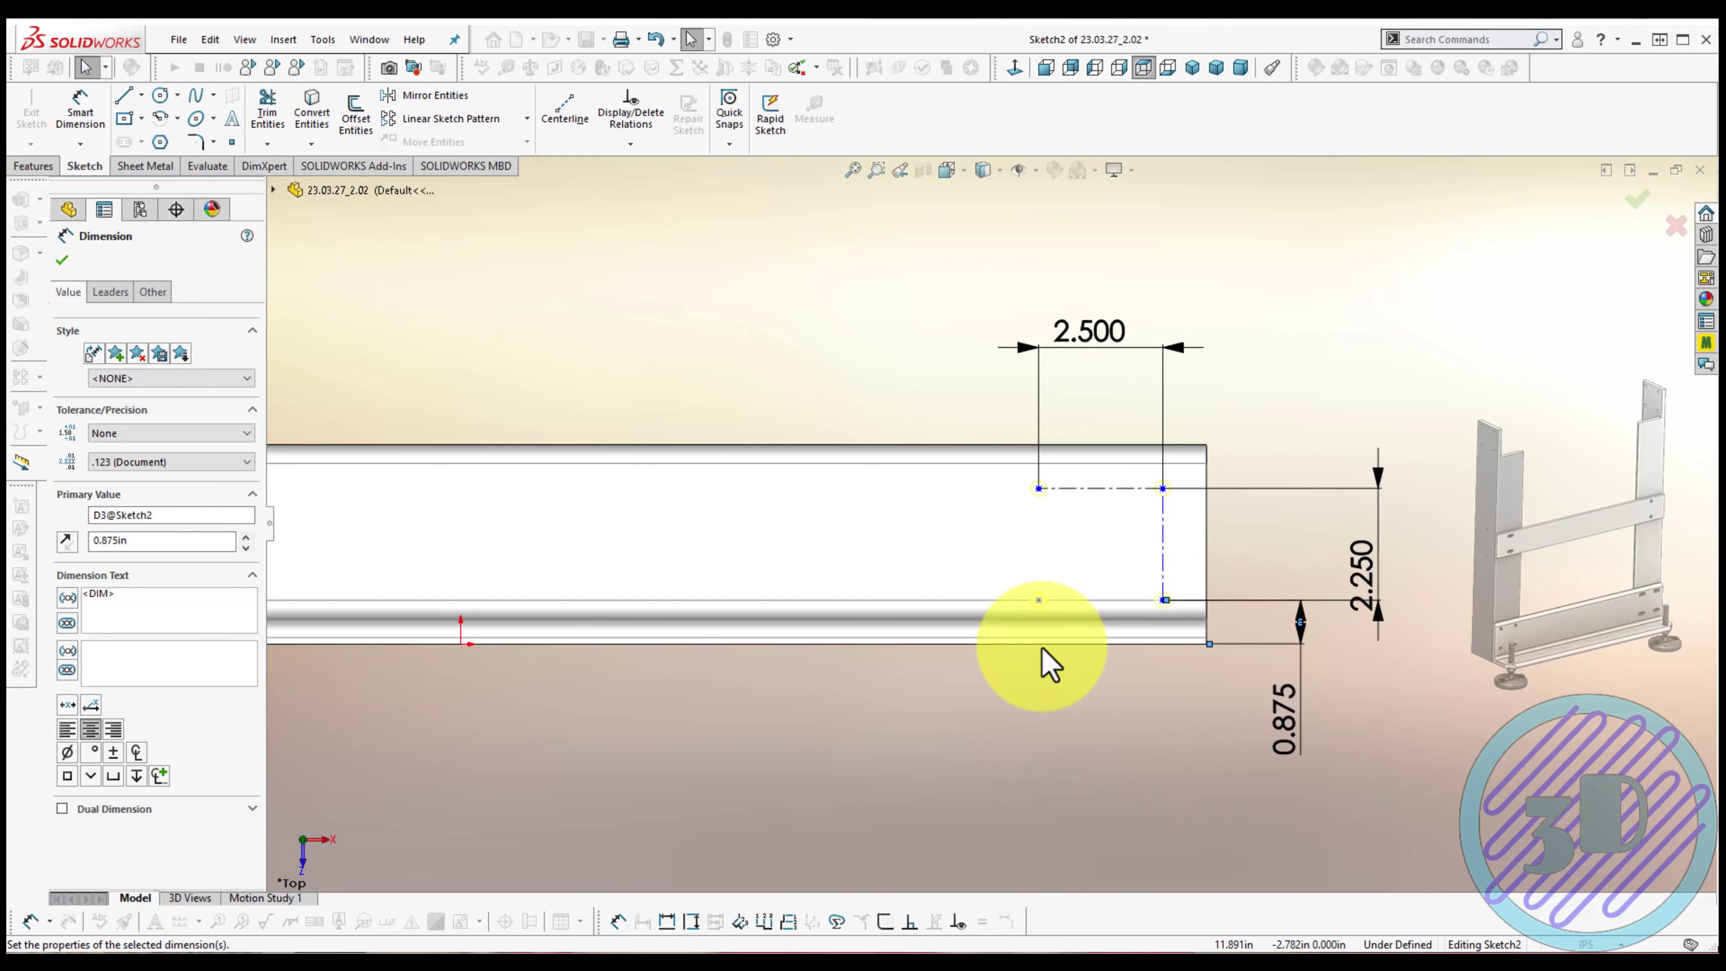
Dimension the lower hole point 1.750 from the part's left end and place a new hole point
{"action": "left_click", "coordinate": [1039, 600]}
{"action": "scroll", "coordinate": [1033, 608], "scroll_direction": "up", "scroll_amount": 3}
{"action": "left_click", "coordinate": [377, 537]}
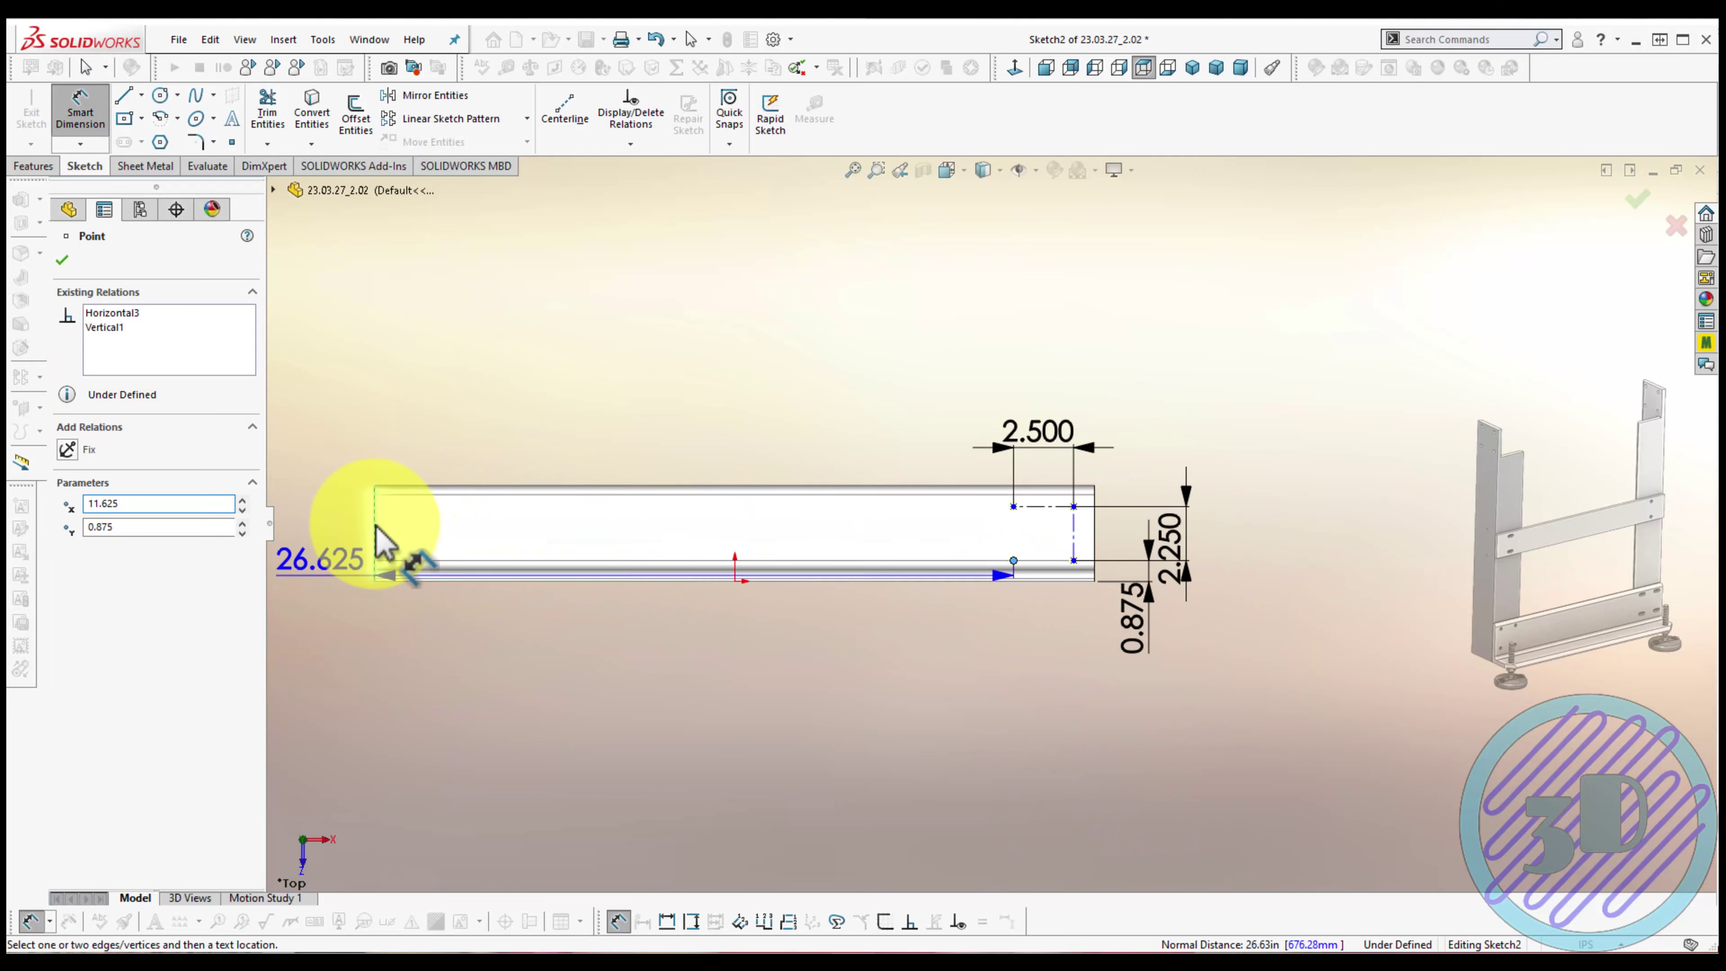
{"action": "left_click", "coordinate": [351, 669]}
{"action": "left_click", "coordinate": [354, 675]}
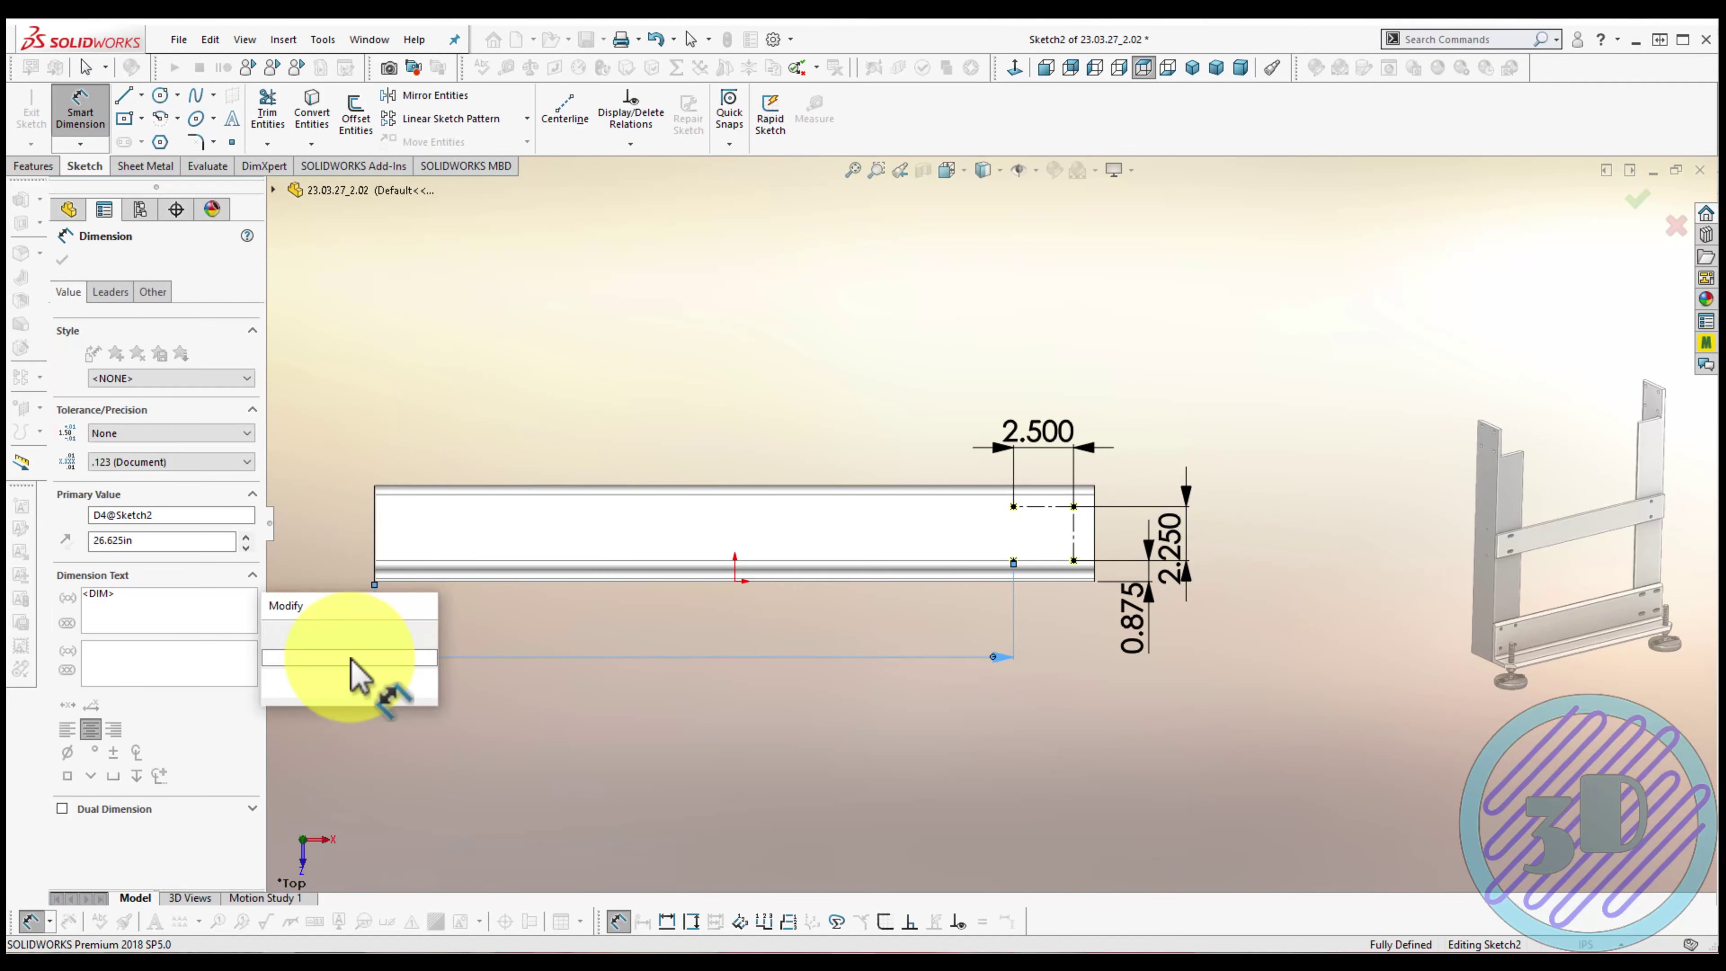
{"action": "type", "text": "1.75"}
{"action": "key", "text": "Return"}
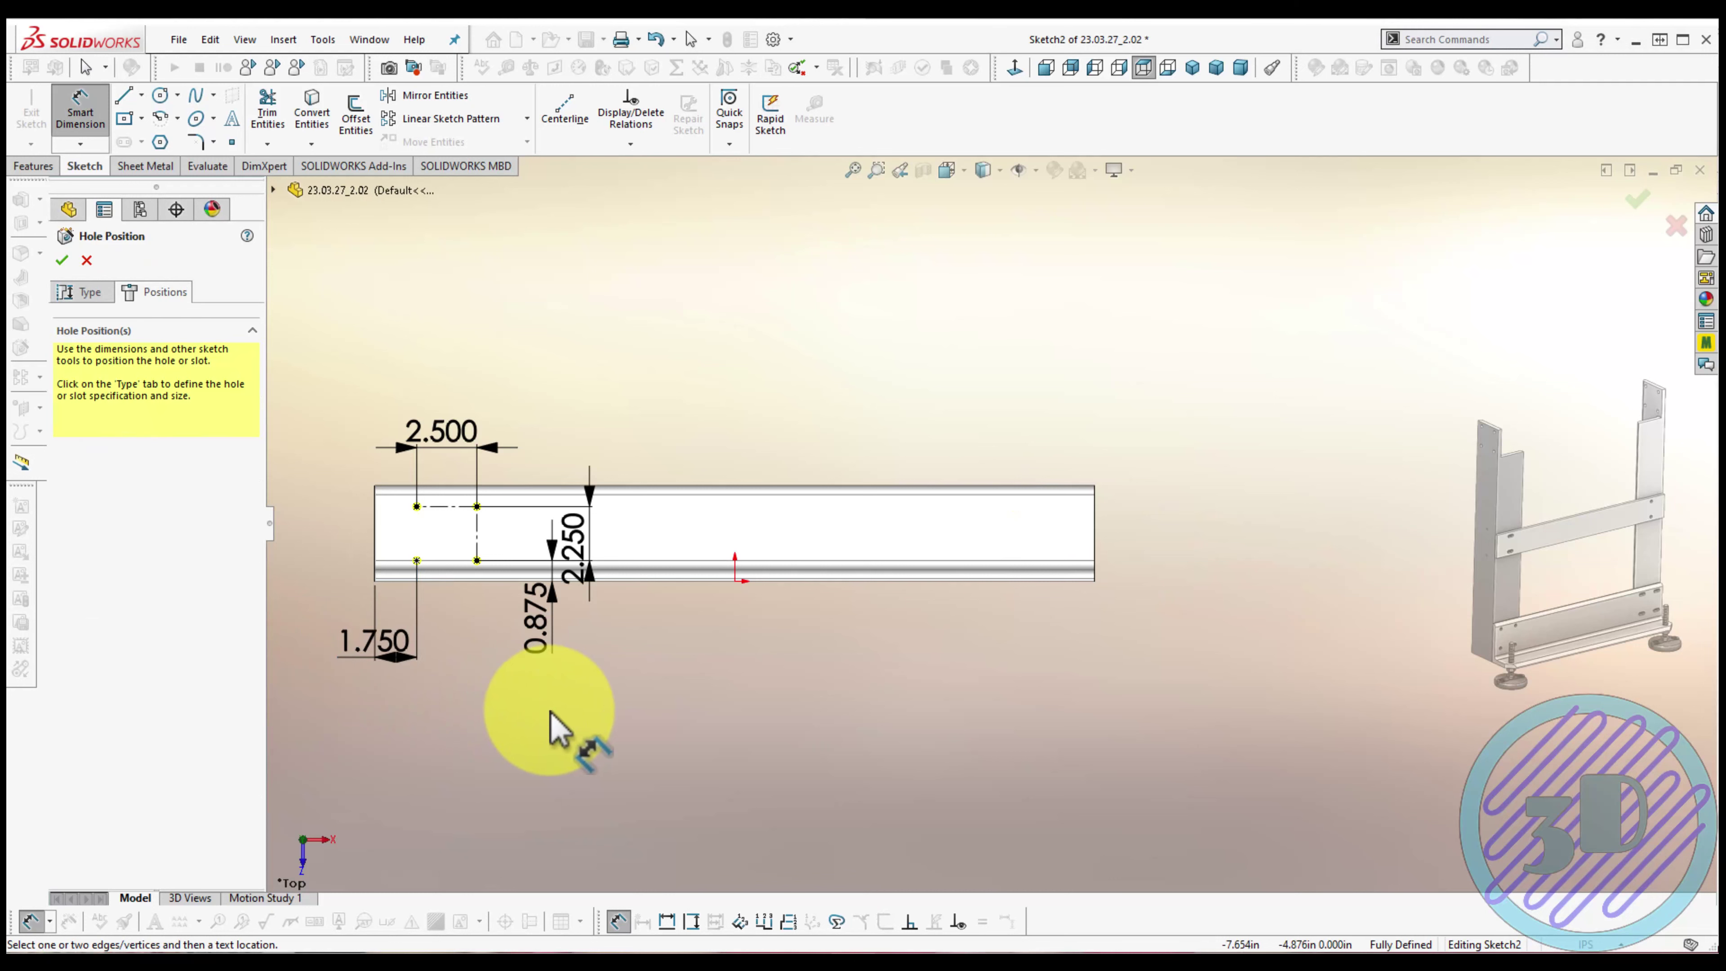
{"action": "left_click", "coordinate": [102, 294]}
{"action": "left_click", "coordinate": [162, 293]}
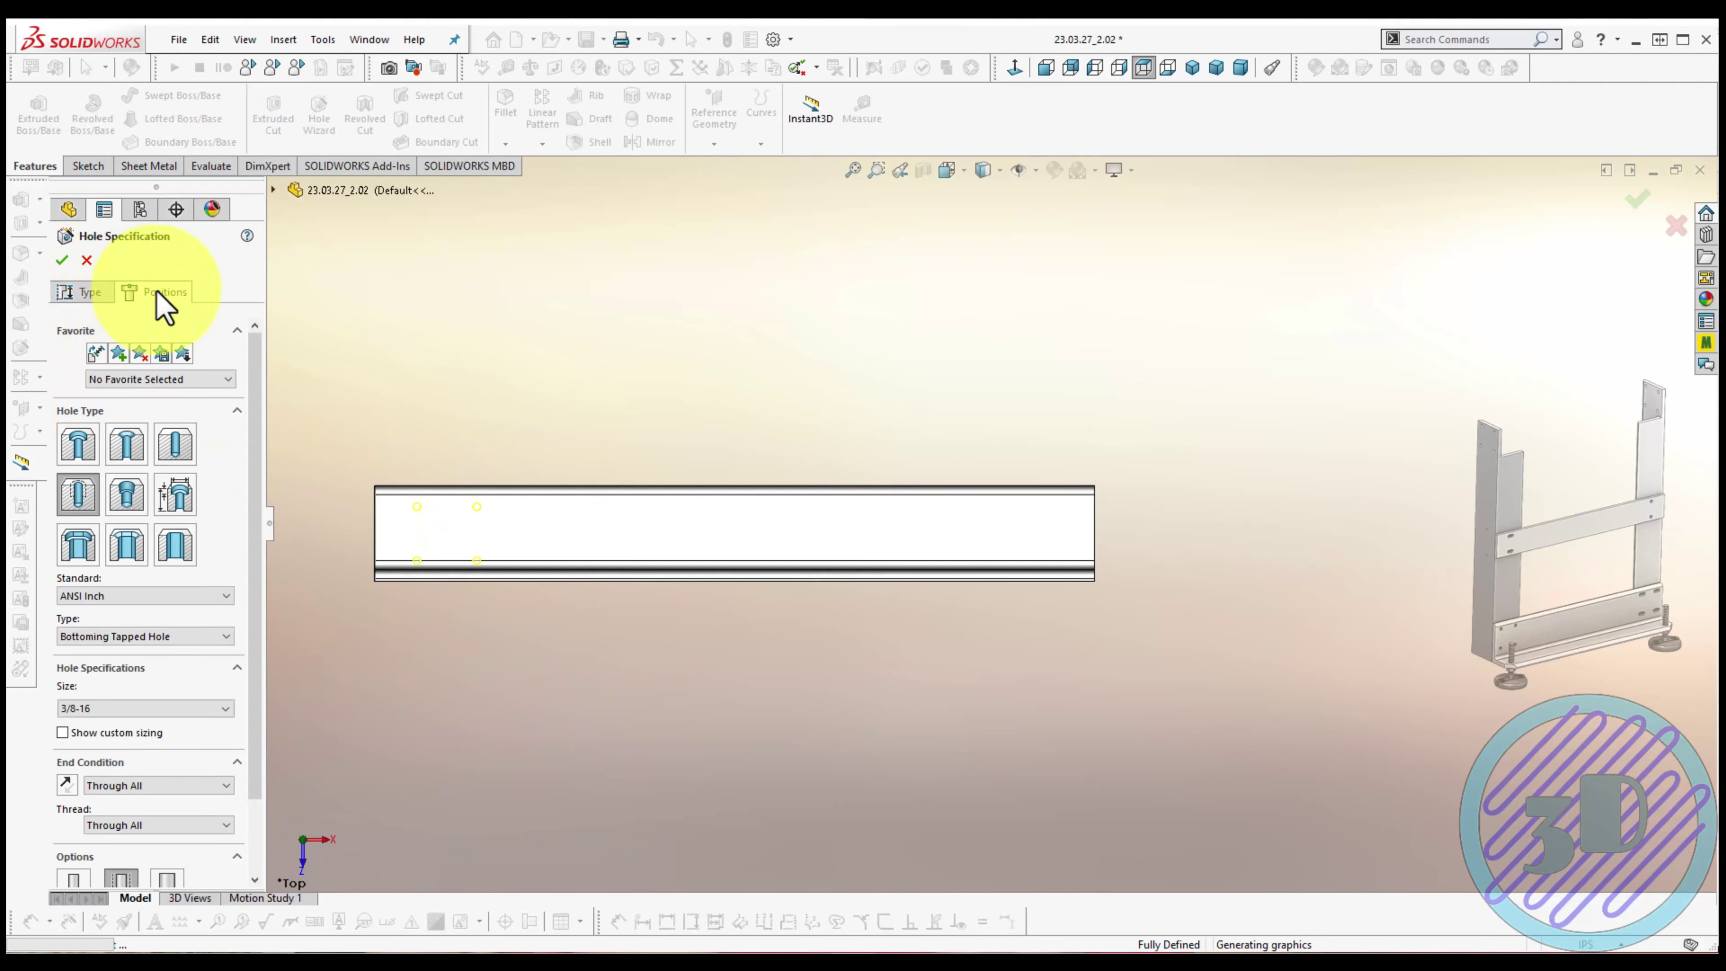
{"action": "left_click", "coordinate": [761, 533]}
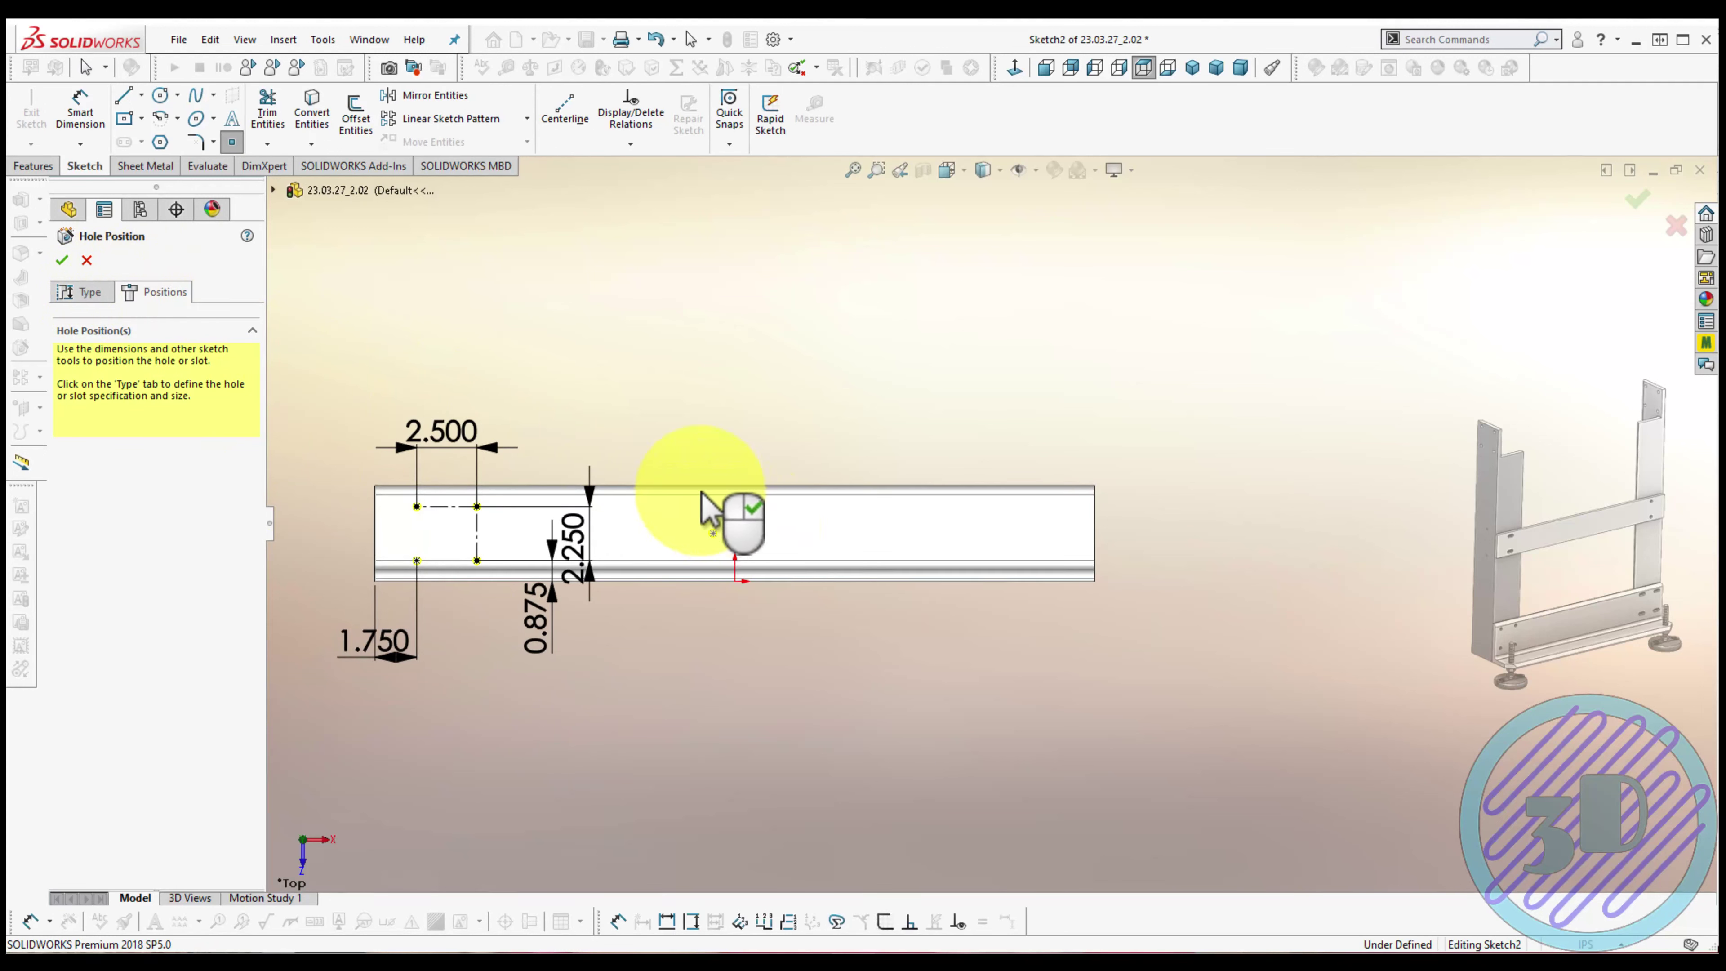
Make the two new hole points horizontal and dimension them 2.000 apart
{"action": "left_click_drag", "start_coordinate": [703, 510], "coordinate": [786, 586]}
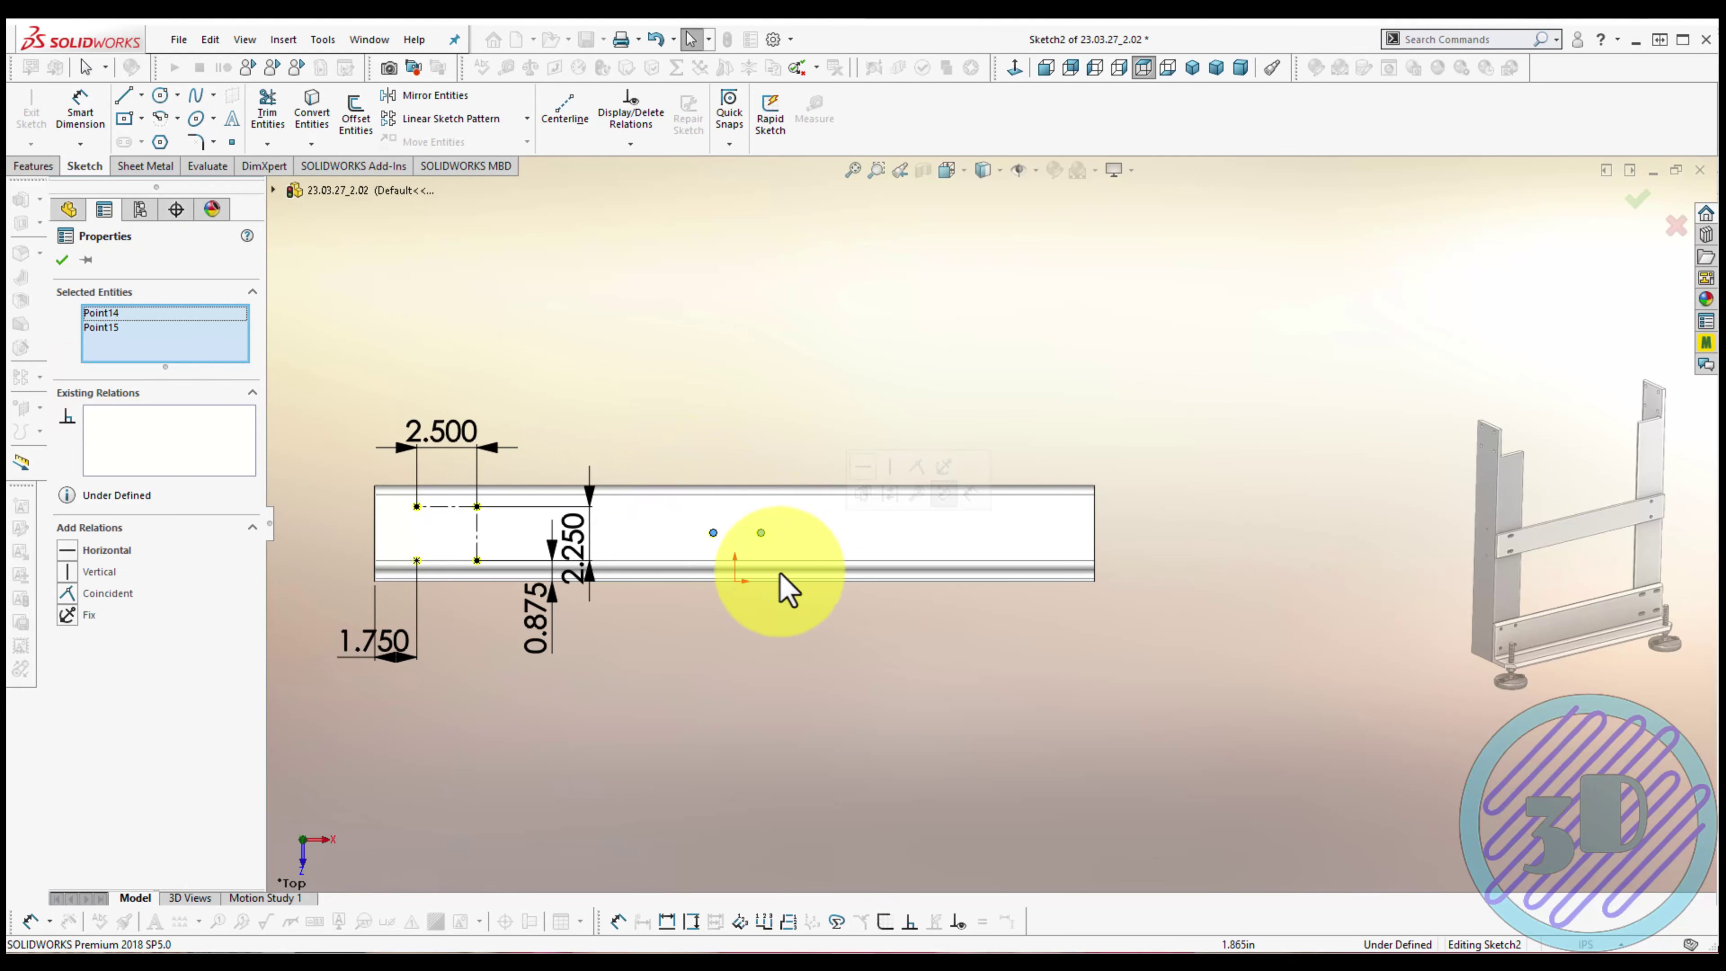
{"action": "left_click", "coordinate": [864, 468]}
{"action": "left_click", "coordinate": [801, 751]}
{"action": "key", "text": "d"}
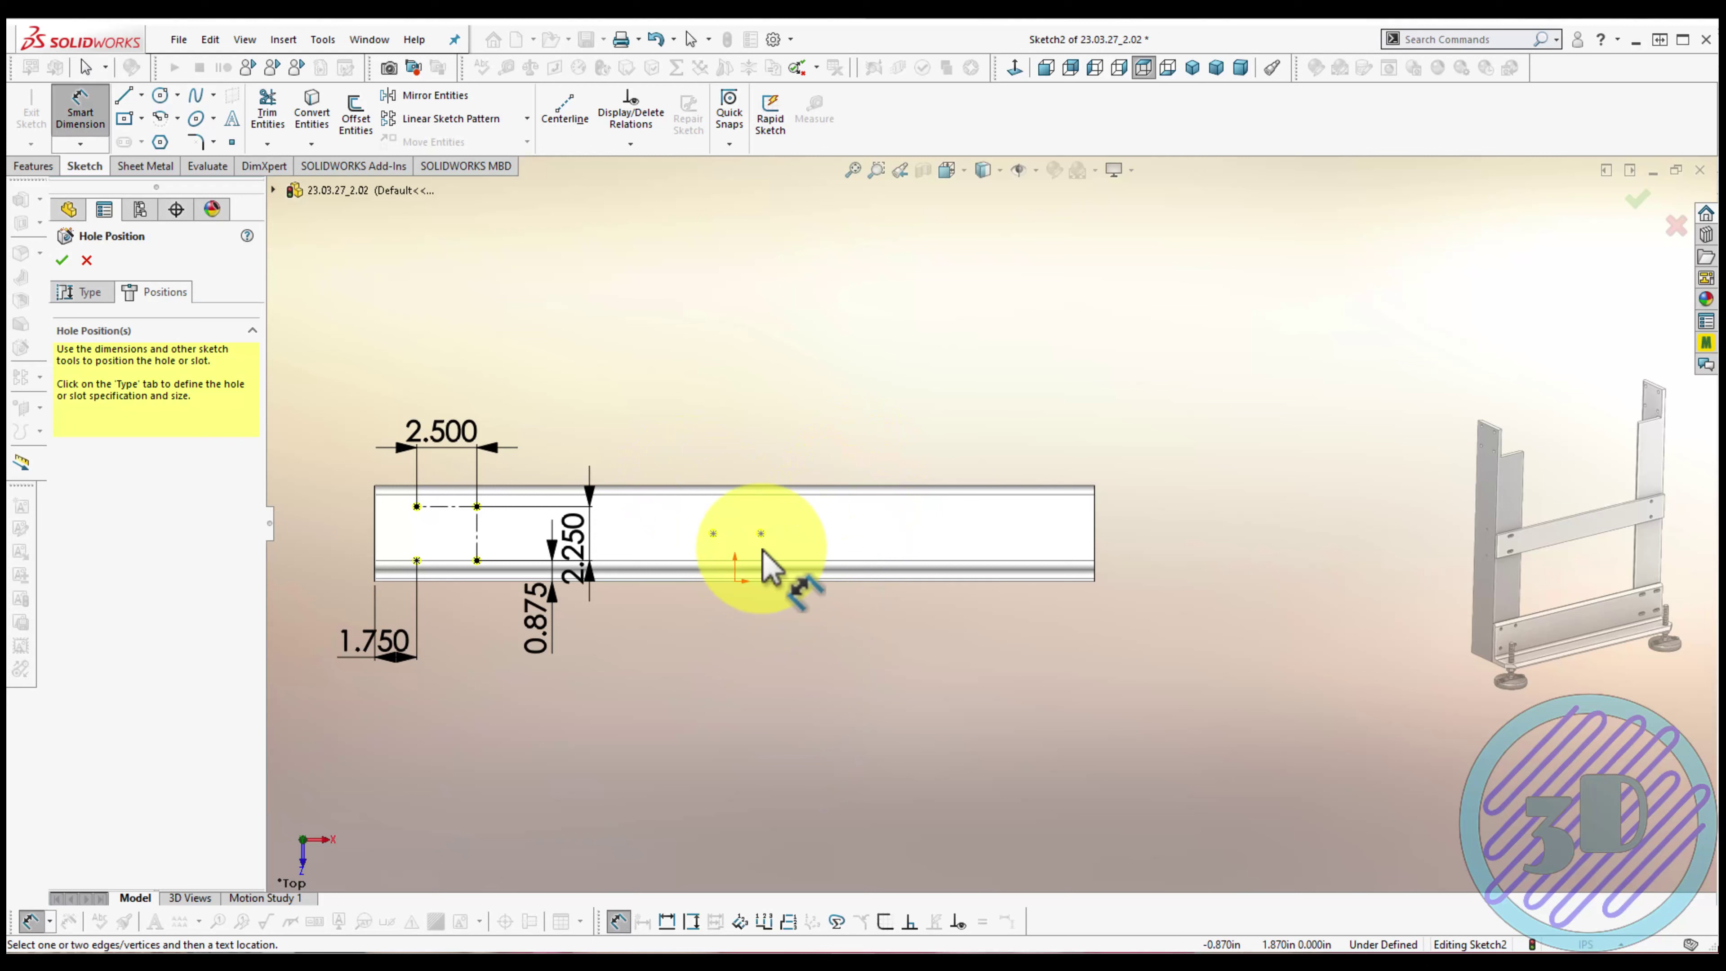
{"action": "left_click", "coordinate": [712, 532]}
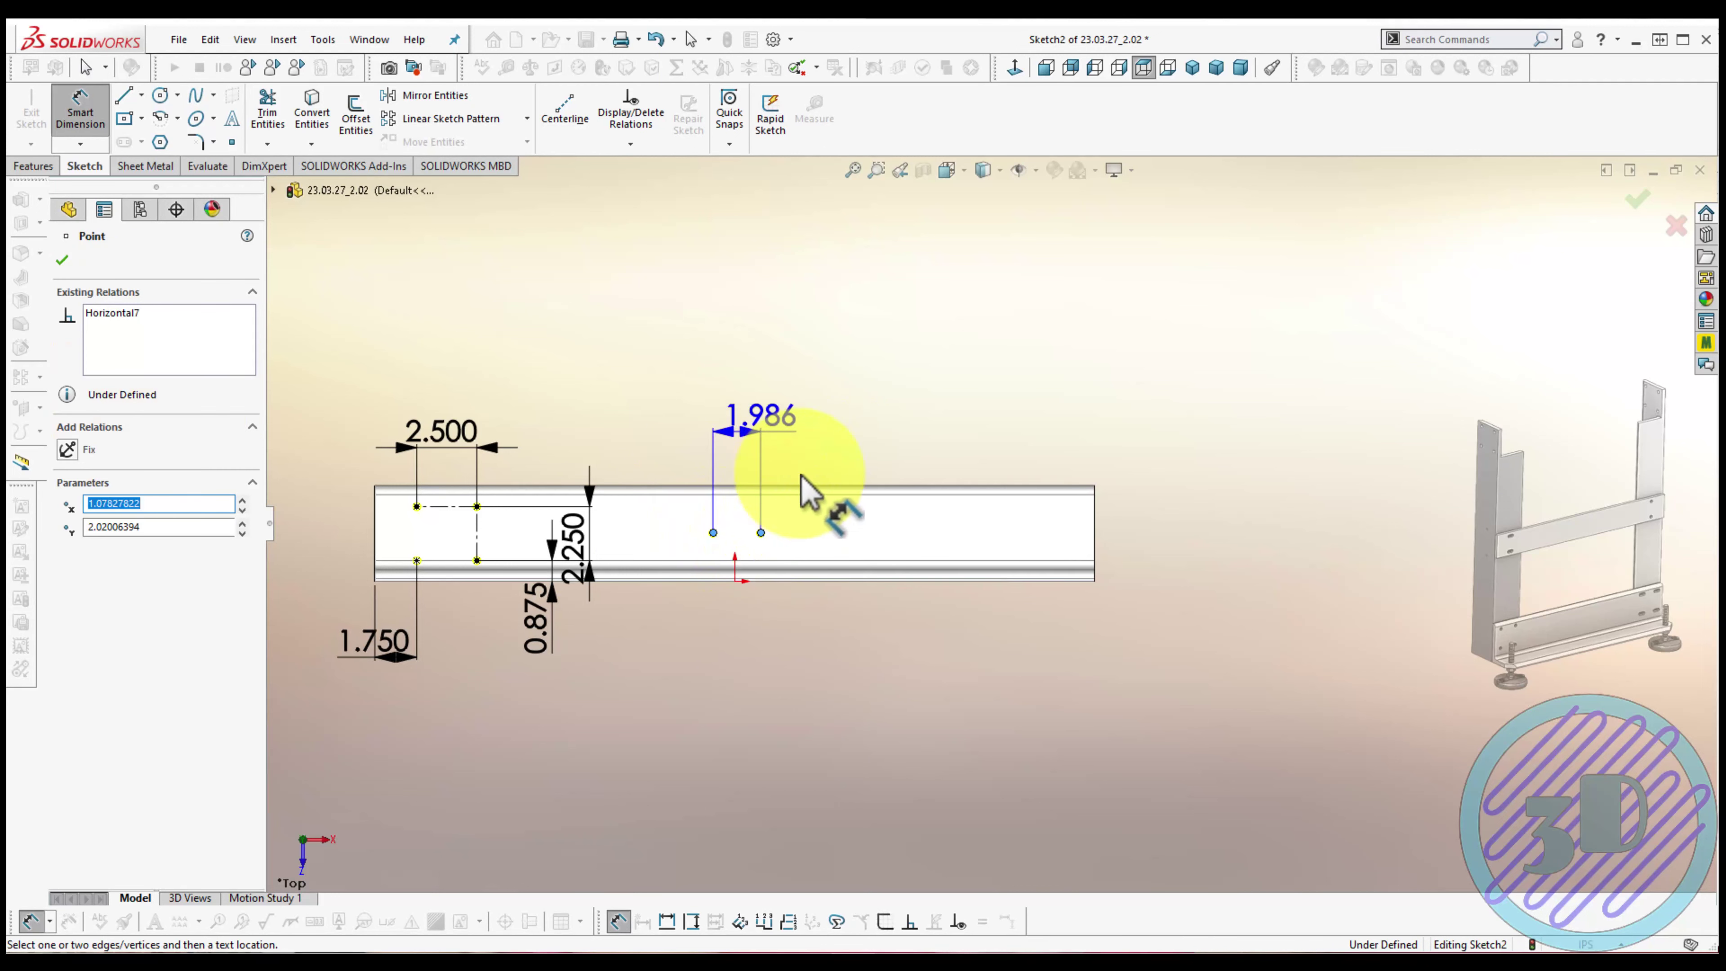
{"action": "left_click", "coordinate": [841, 425]}
{"action": "key", "text": "Return"}
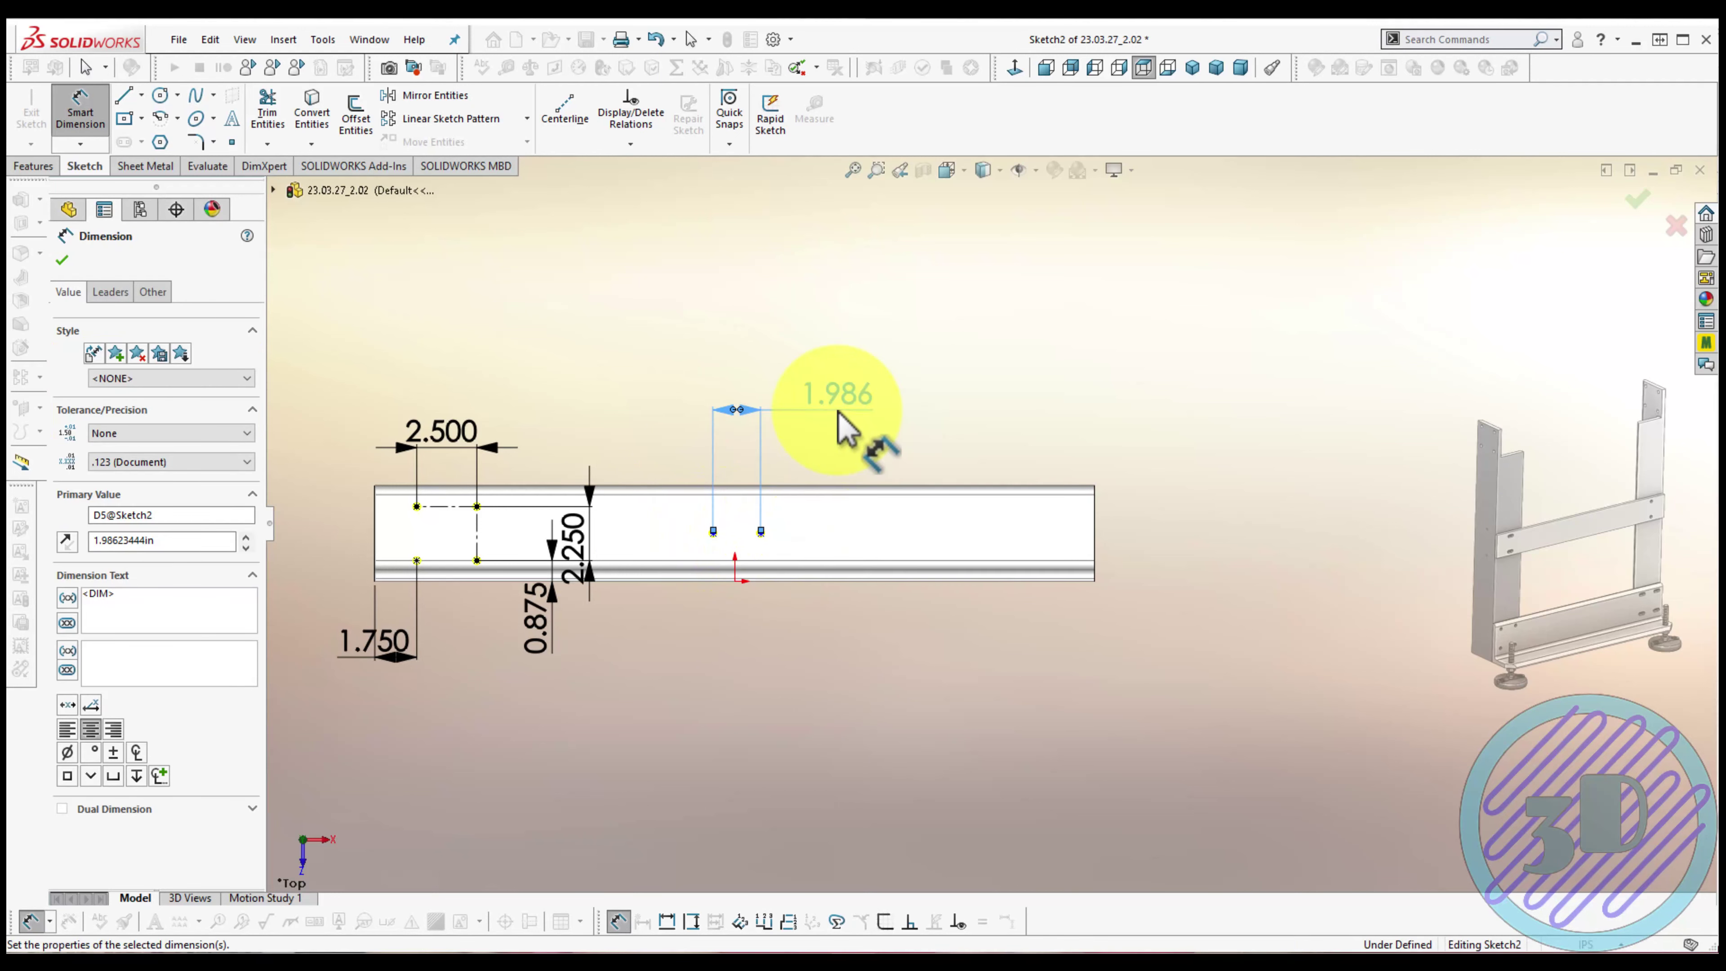
{"action": "key", "text": "Escape"}
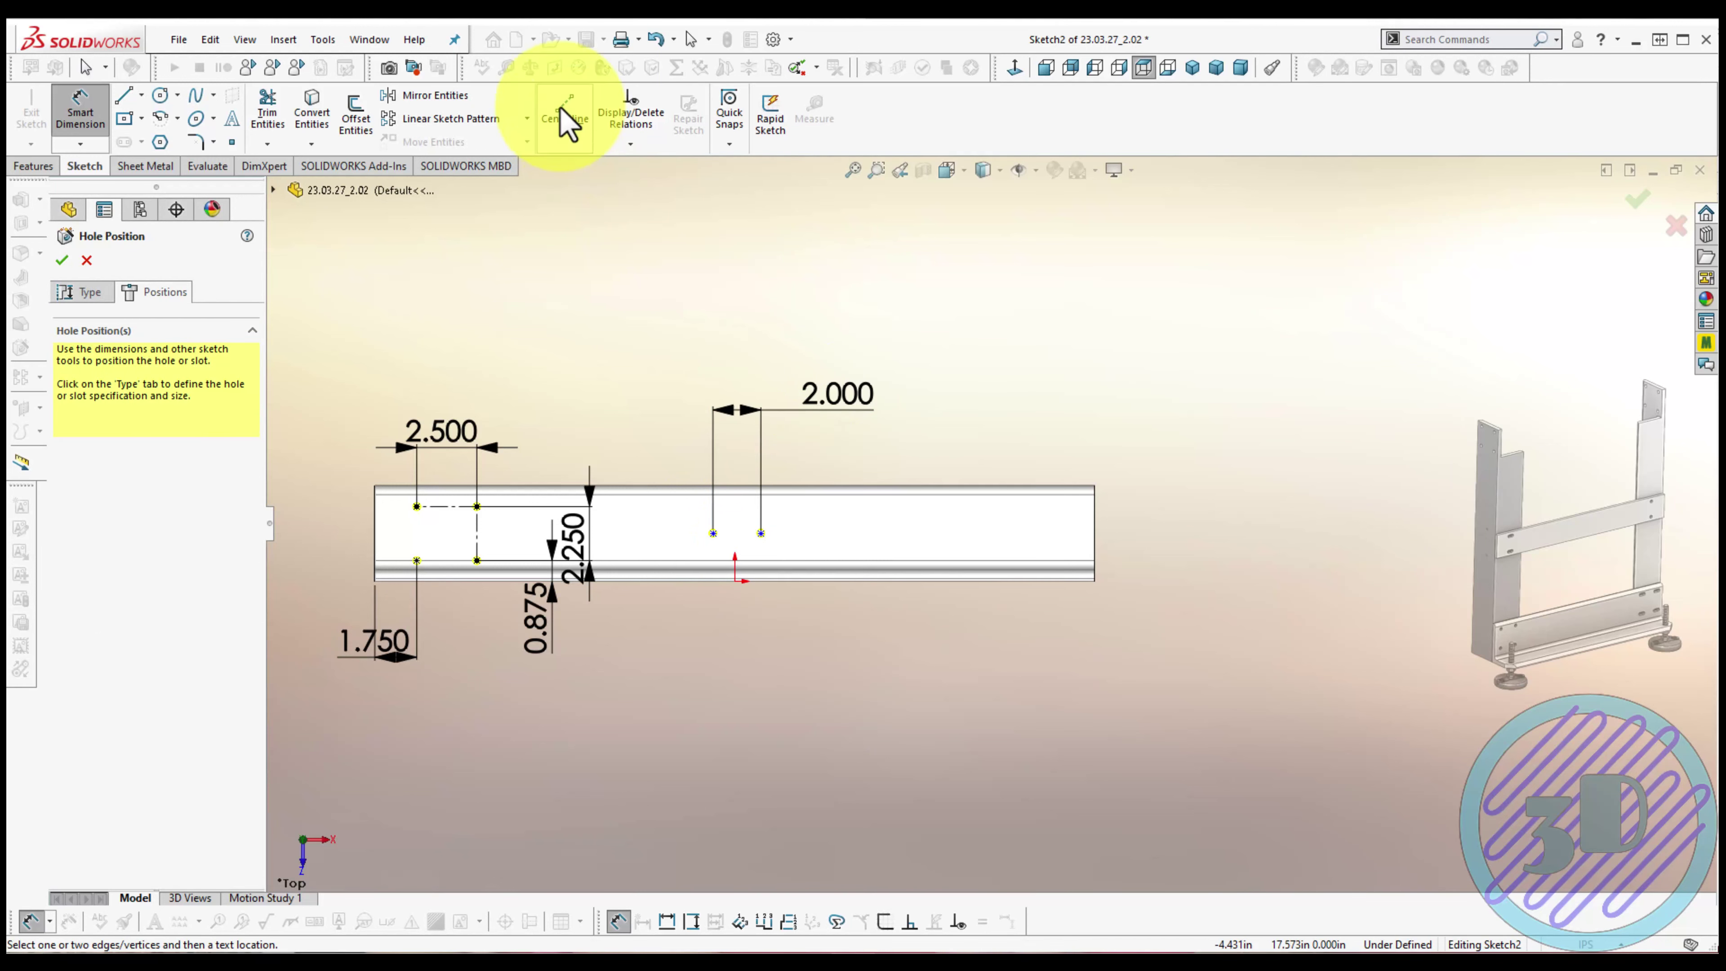
Draw a vertical centerline down from the points' midpoint, deleting a stray diagonal centerline
{"action": "left_click", "coordinate": [564, 117]}
{"action": "scroll", "coordinate": [682, 380], "scroll_direction": "down", "scroll_amount": 3}
{"action": "left_click", "coordinate": [764, 538]}
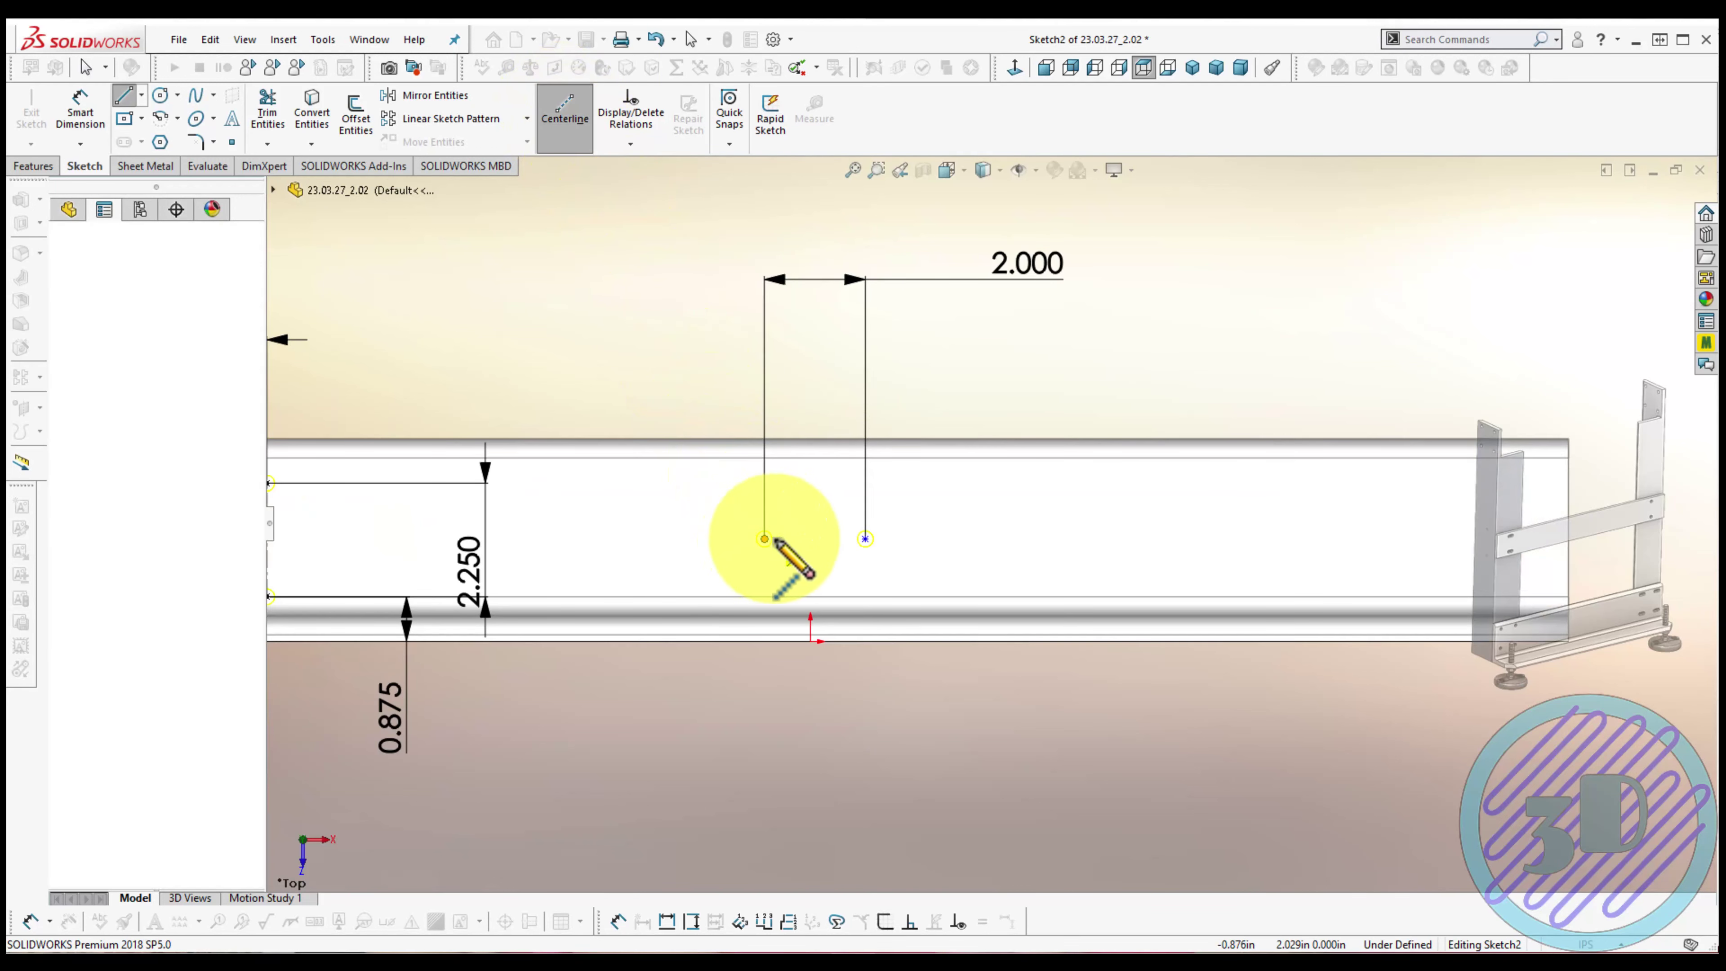
{"action": "left_click", "coordinate": [865, 538]}
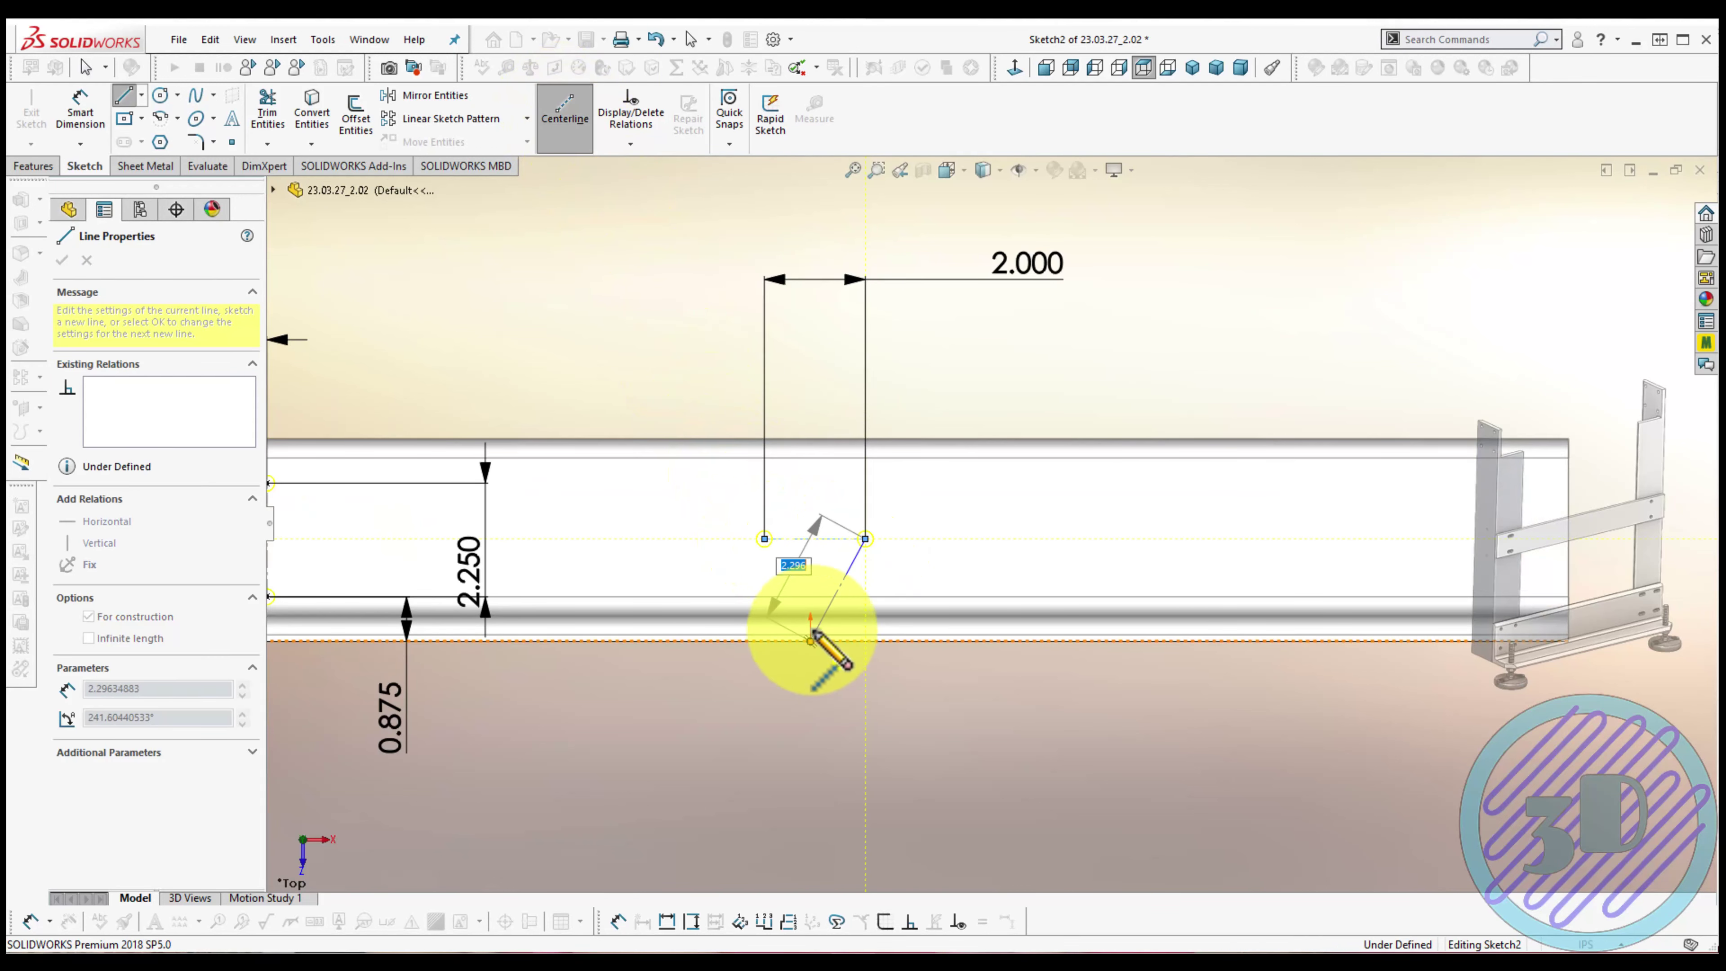
{"action": "left_click", "coordinate": [811, 640]}
{"action": "left_click", "coordinate": [816, 539]}
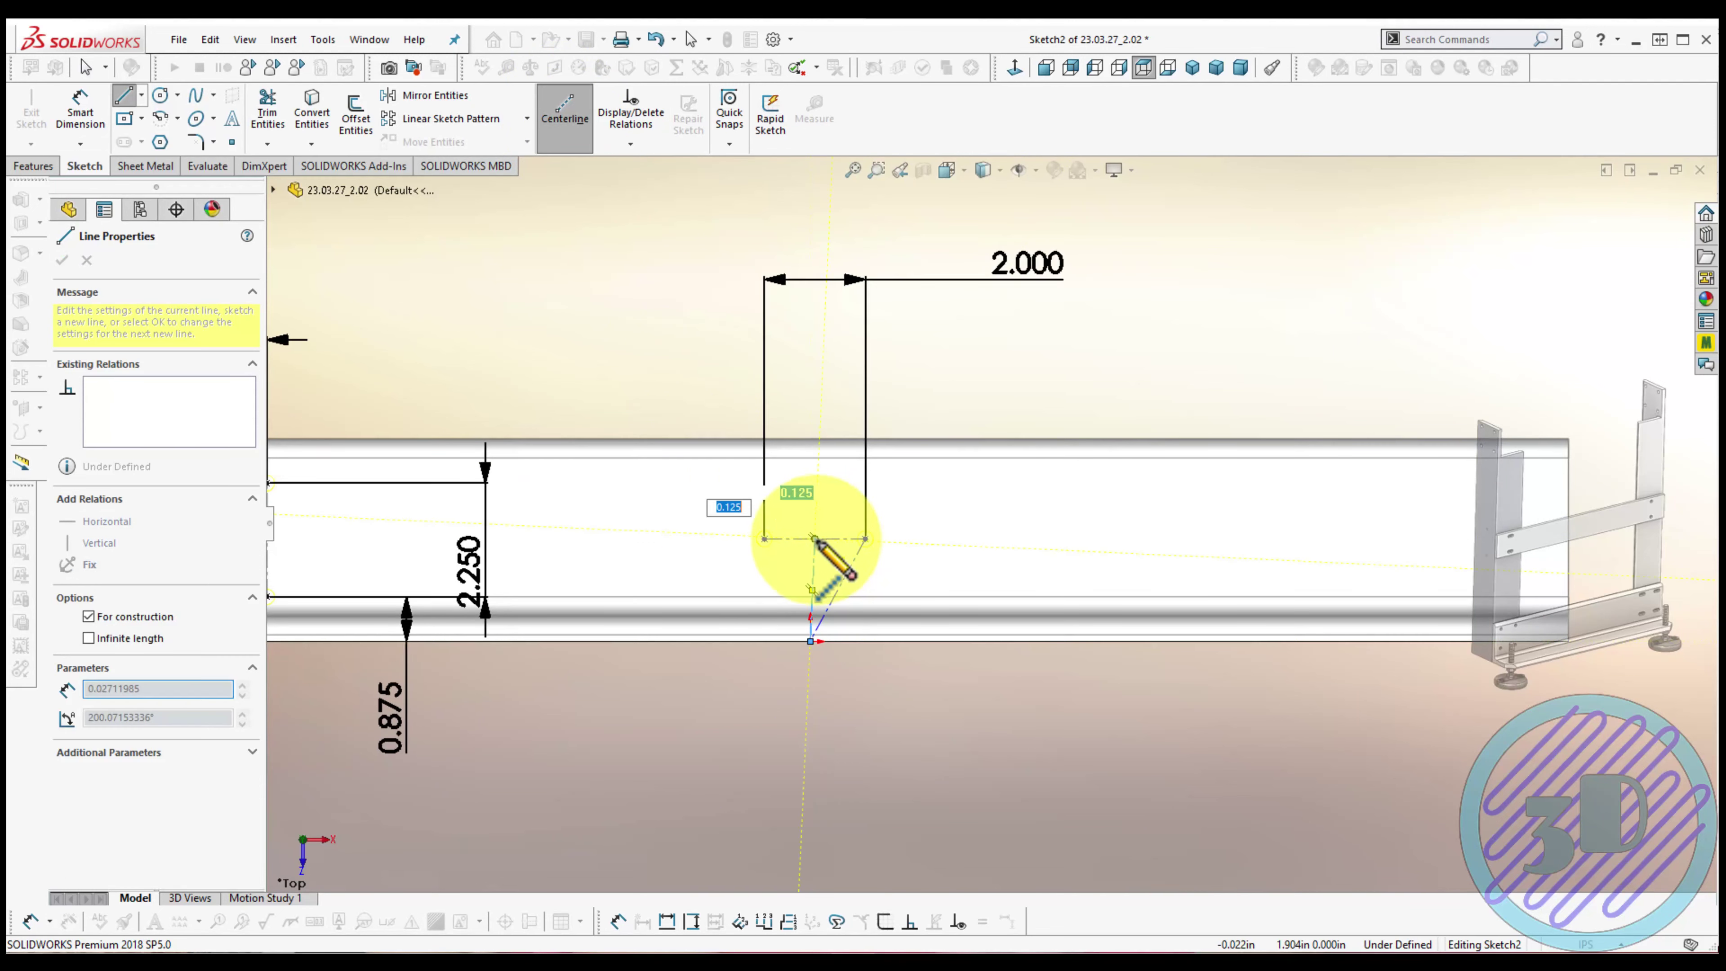
{"action": "key", "text": "Escape"}
{"action": "left_click", "coordinate": [819, 602]}
{"action": "left_click", "coordinate": [899, 522]}
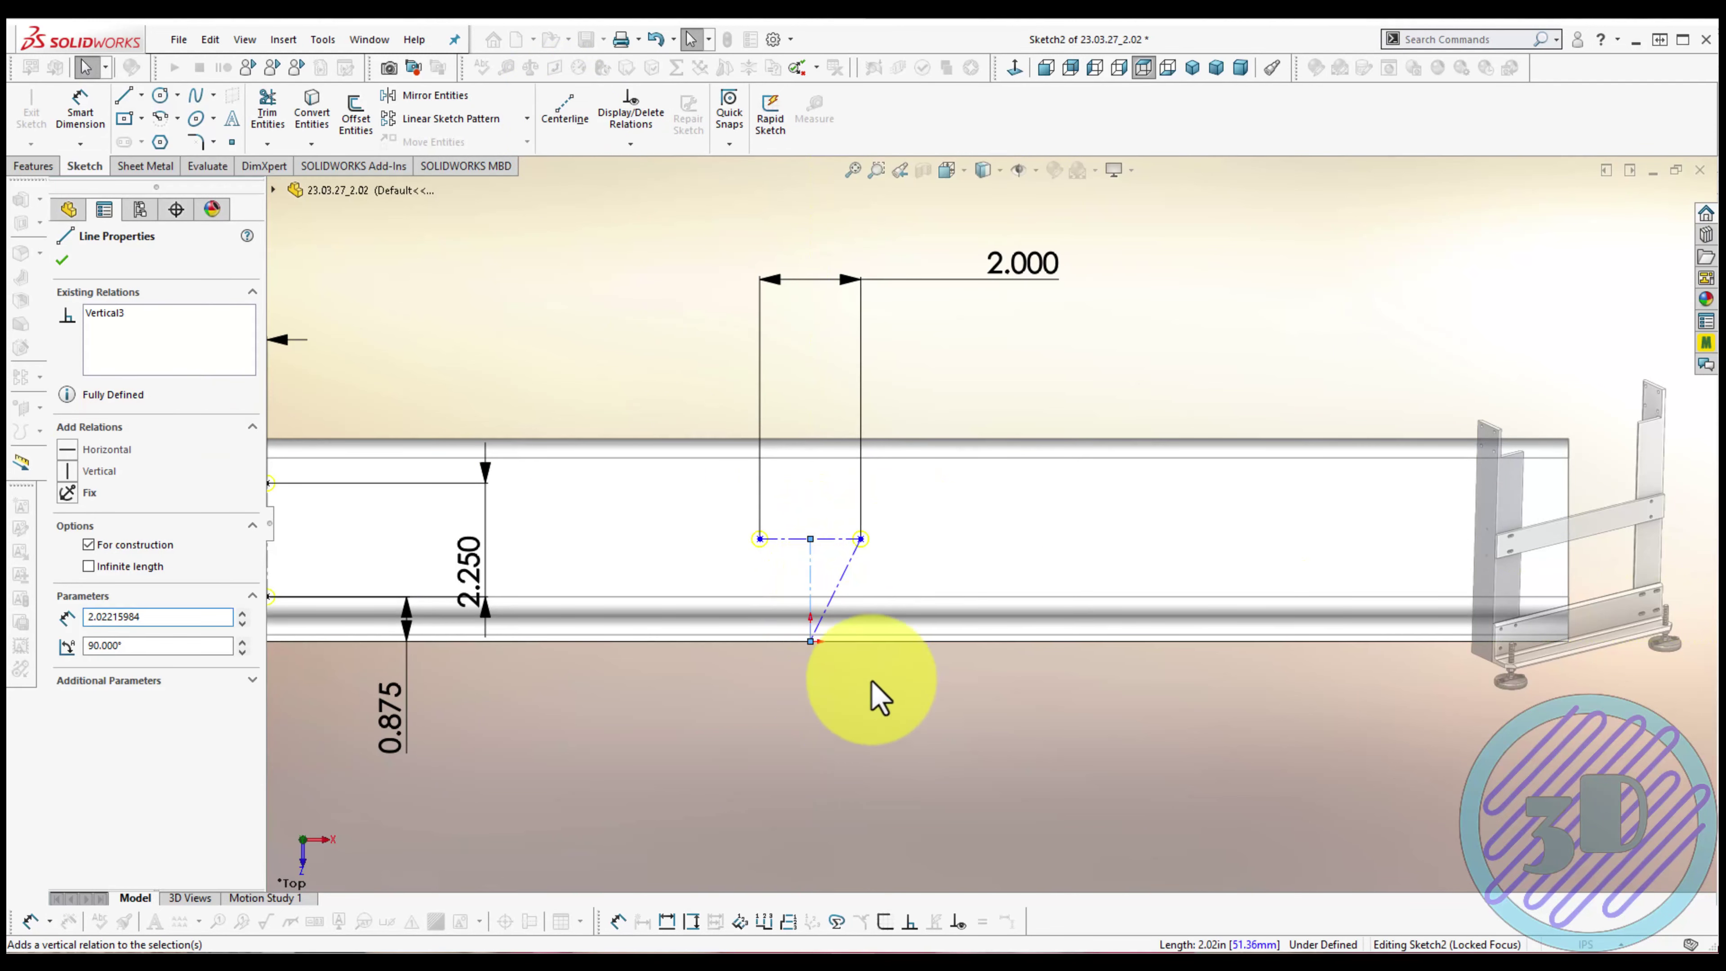
{"action": "left_click", "coordinate": [872, 681]}
{"action": "left_click", "coordinate": [841, 571]}
{"action": "key", "text": "Delete"}
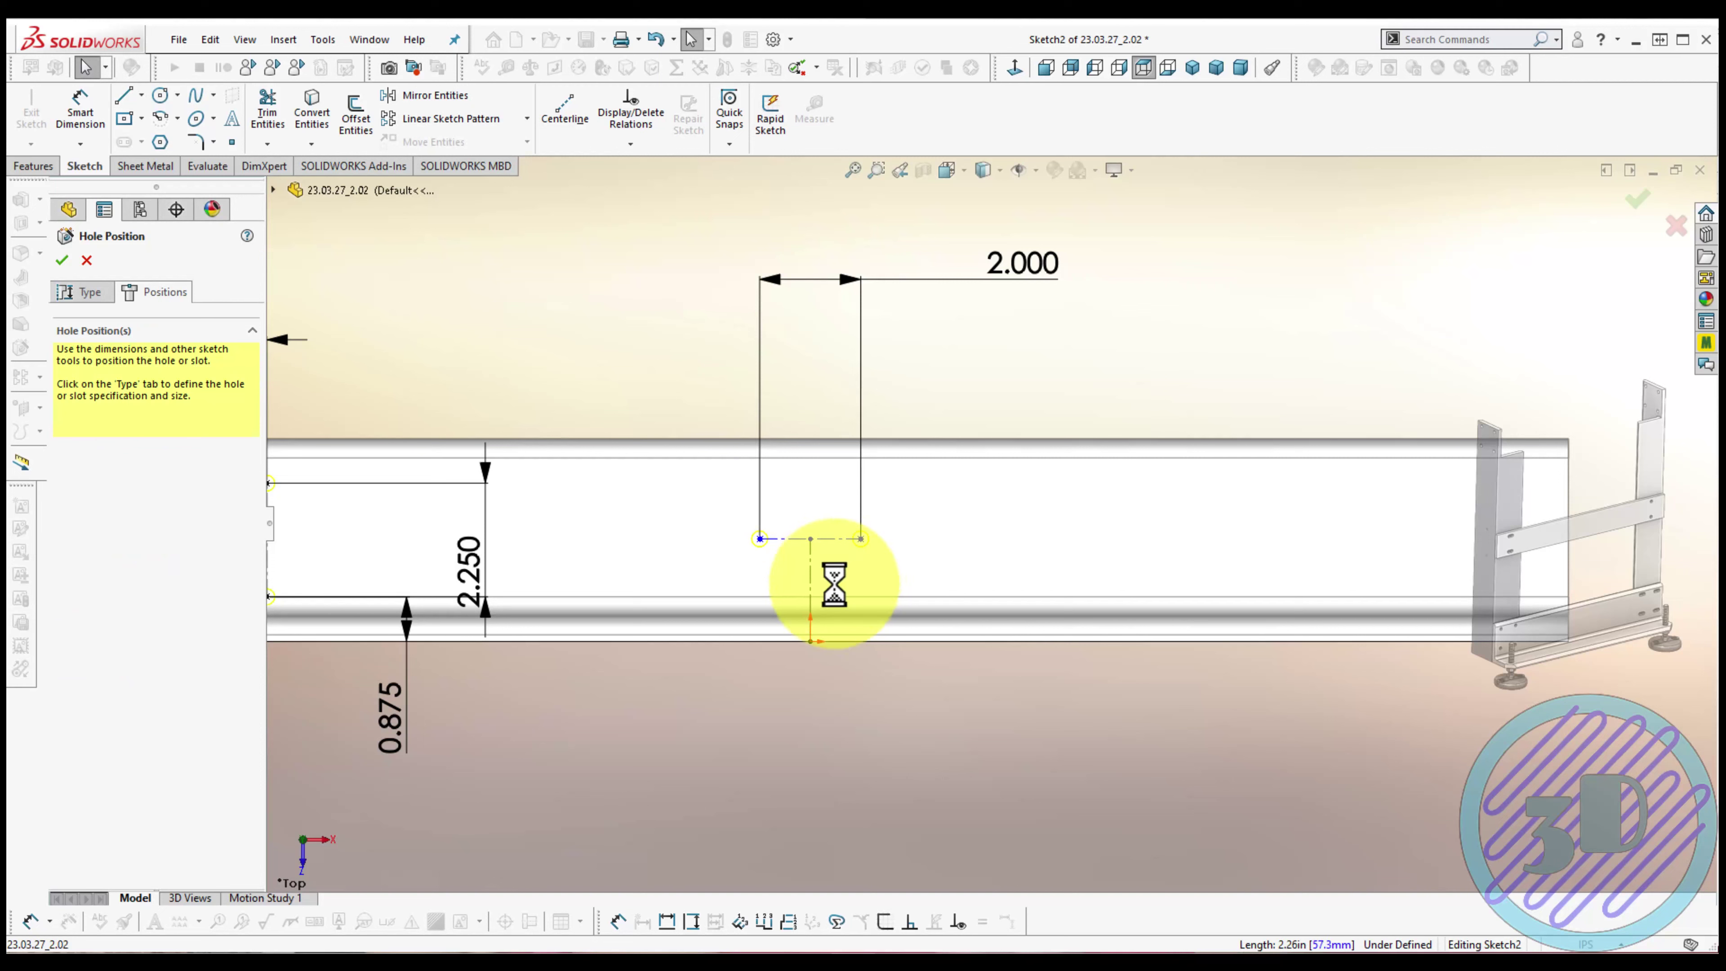
Dimension the vertical centerline 2.000 and create 3/8-16 Tapped Hole1
{"action": "right_click_drag", "start_coordinate": [801, 707], "coordinate": [798, 636]}
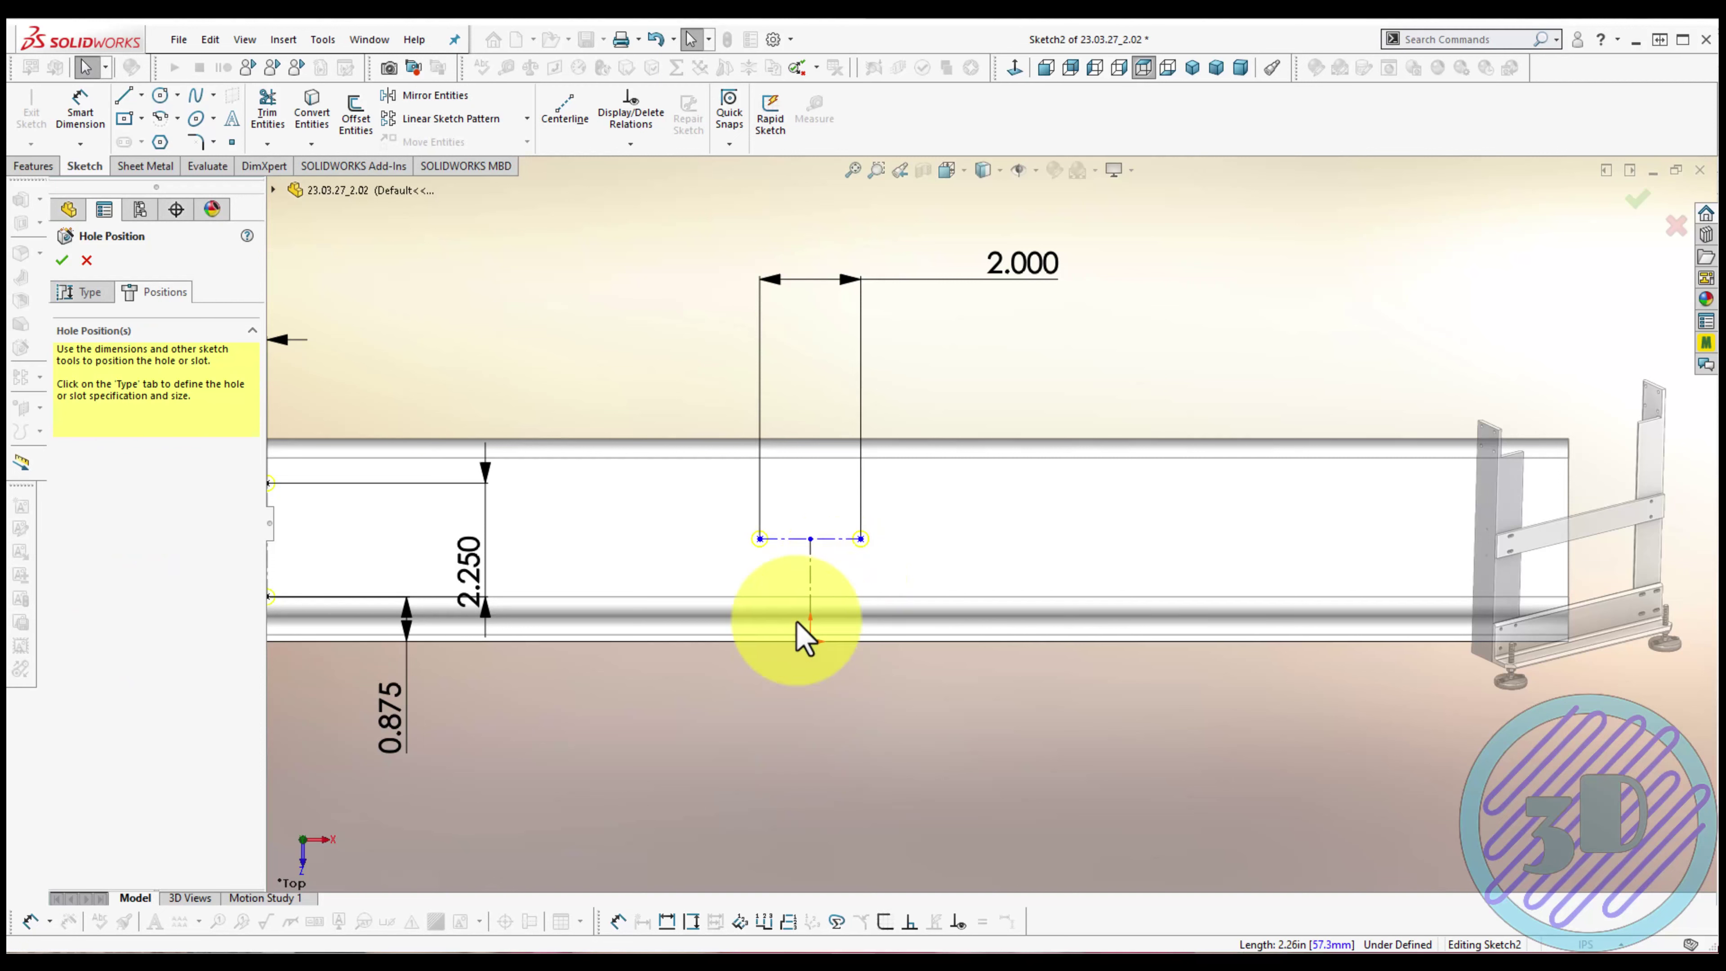
{"action": "left_click", "coordinate": [811, 595]}
{"action": "left_click", "coordinate": [949, 706]}
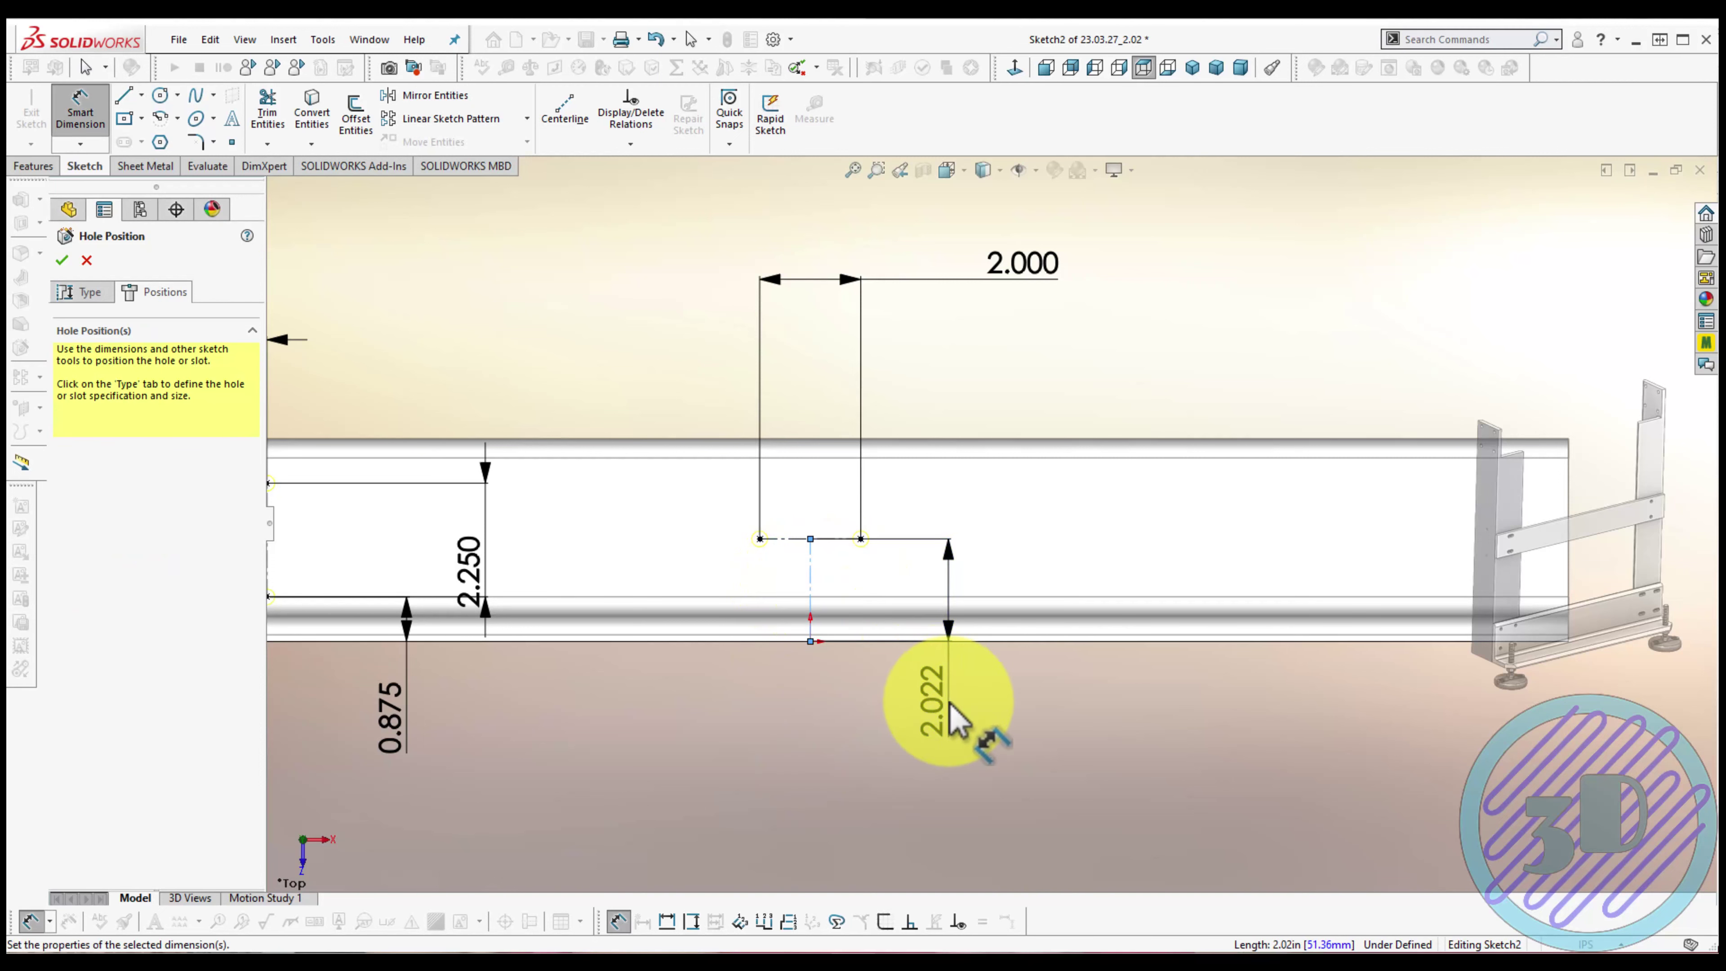
{"action": "type", "text": "2"}
{"action": "key", "text": "Return"}
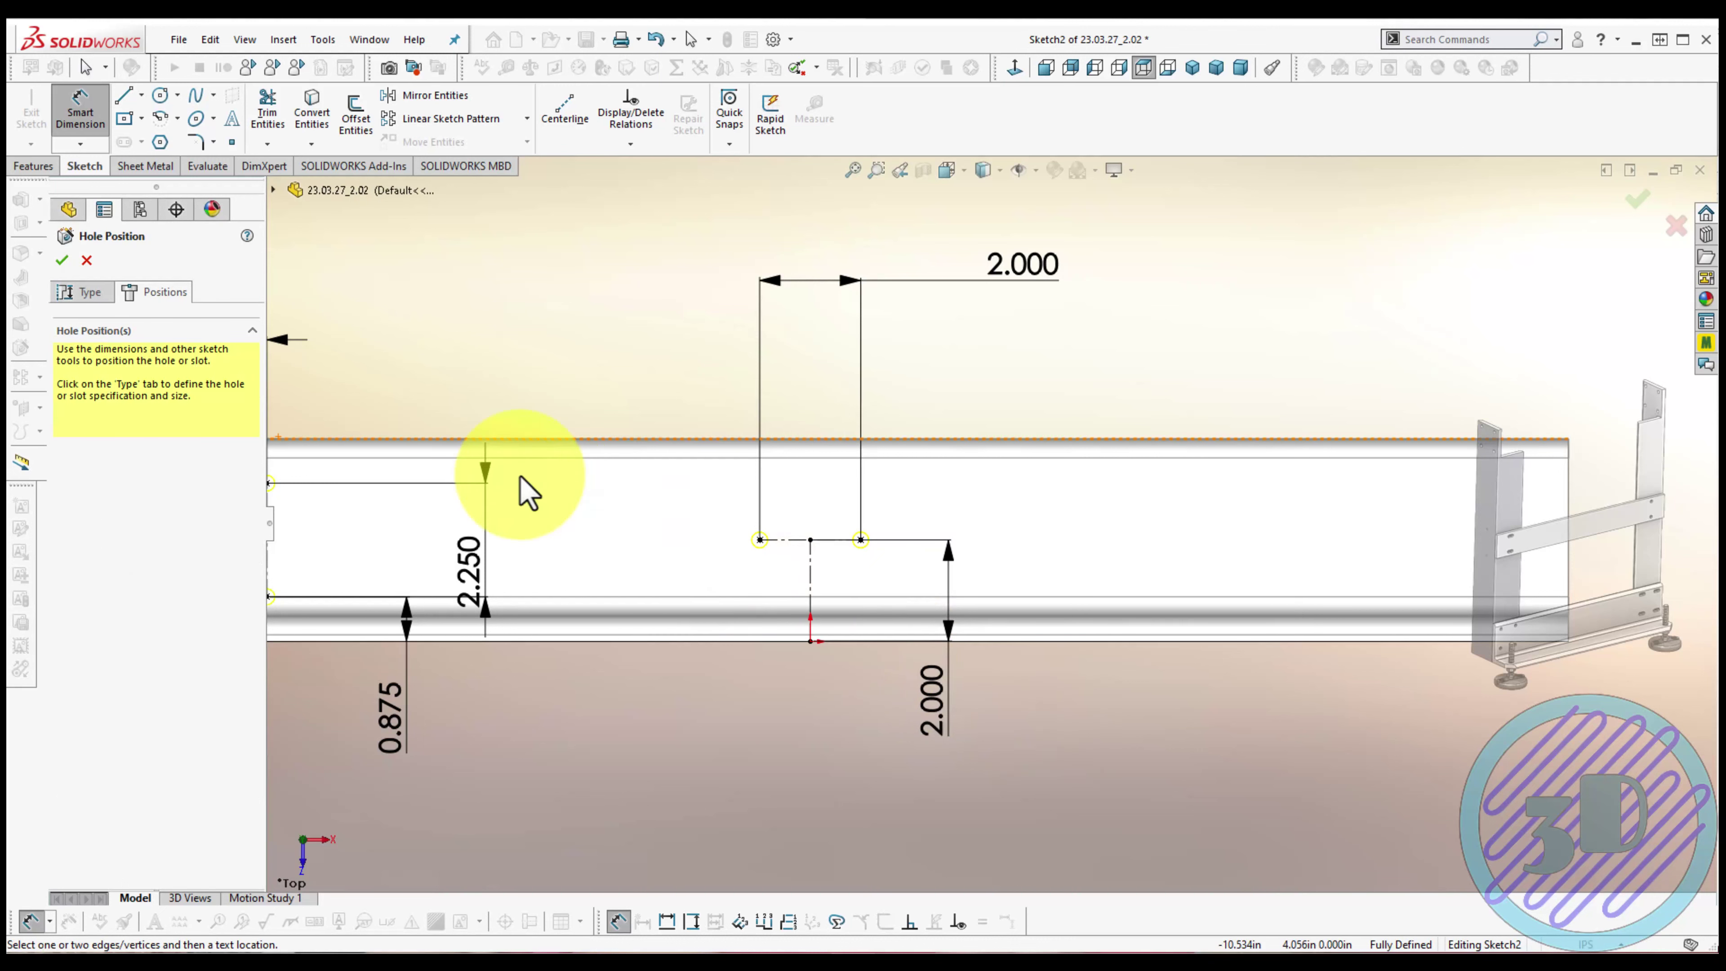
{"action": "left_click", "coordinate": [62, 260]}
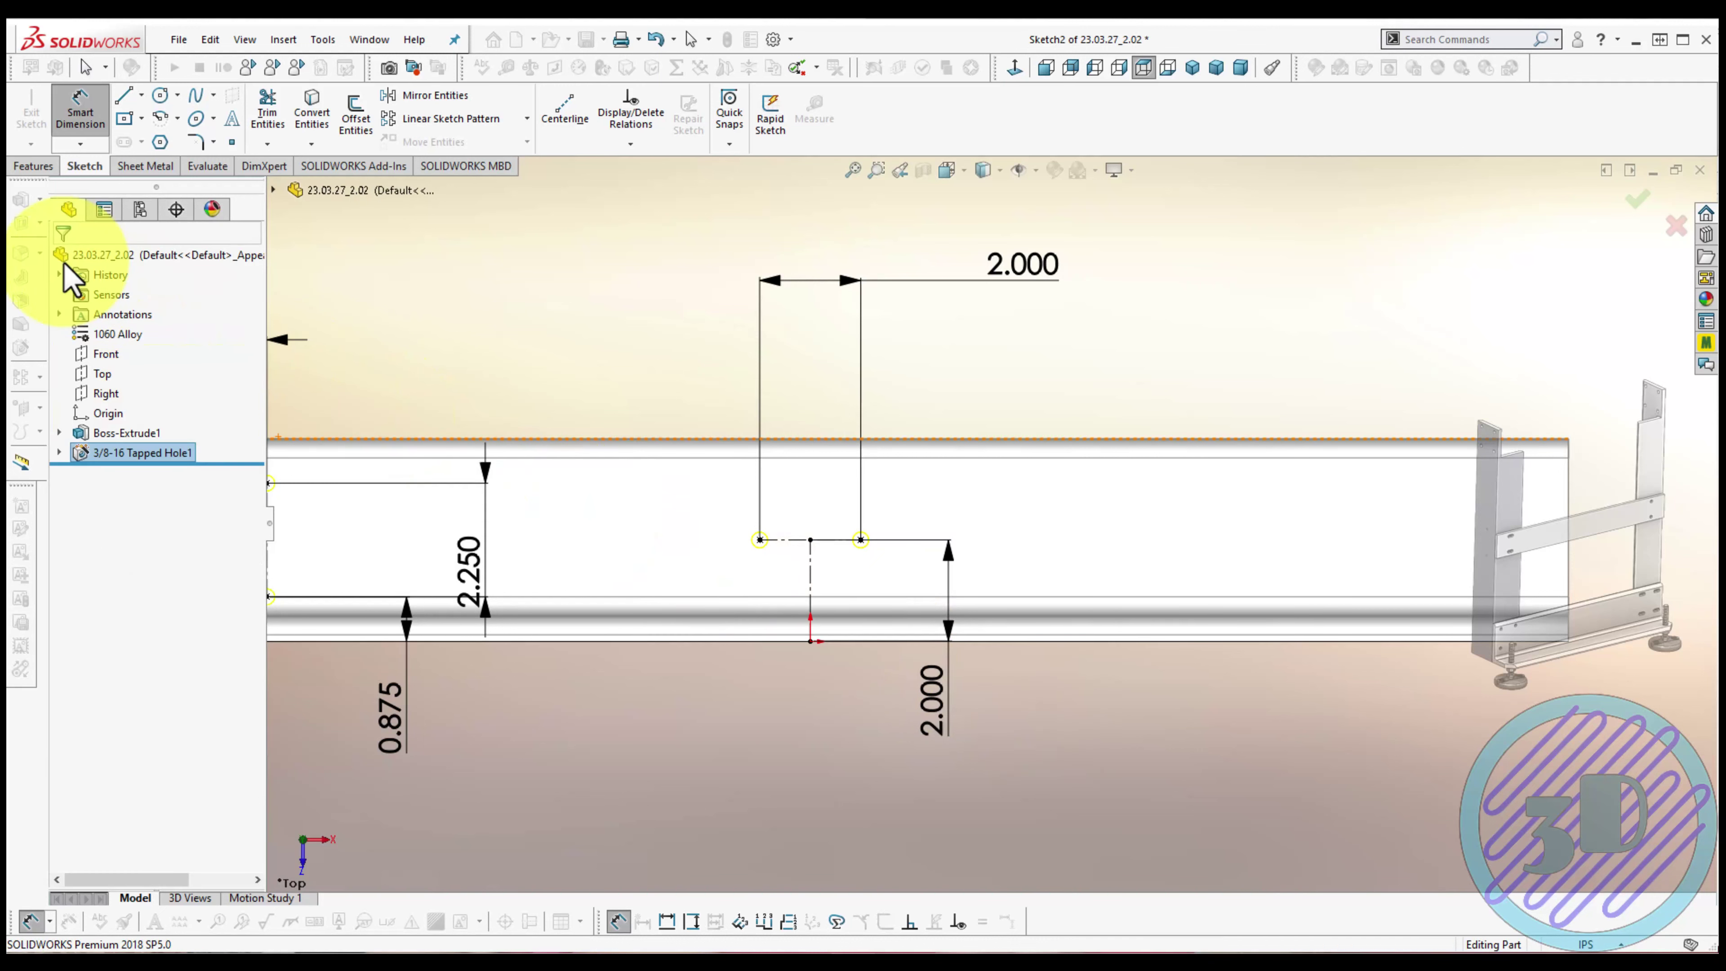
Sketch a corner rectangle at the right end of the part's flat face
{"action": "left_click", "coordinate": [950, 525]}
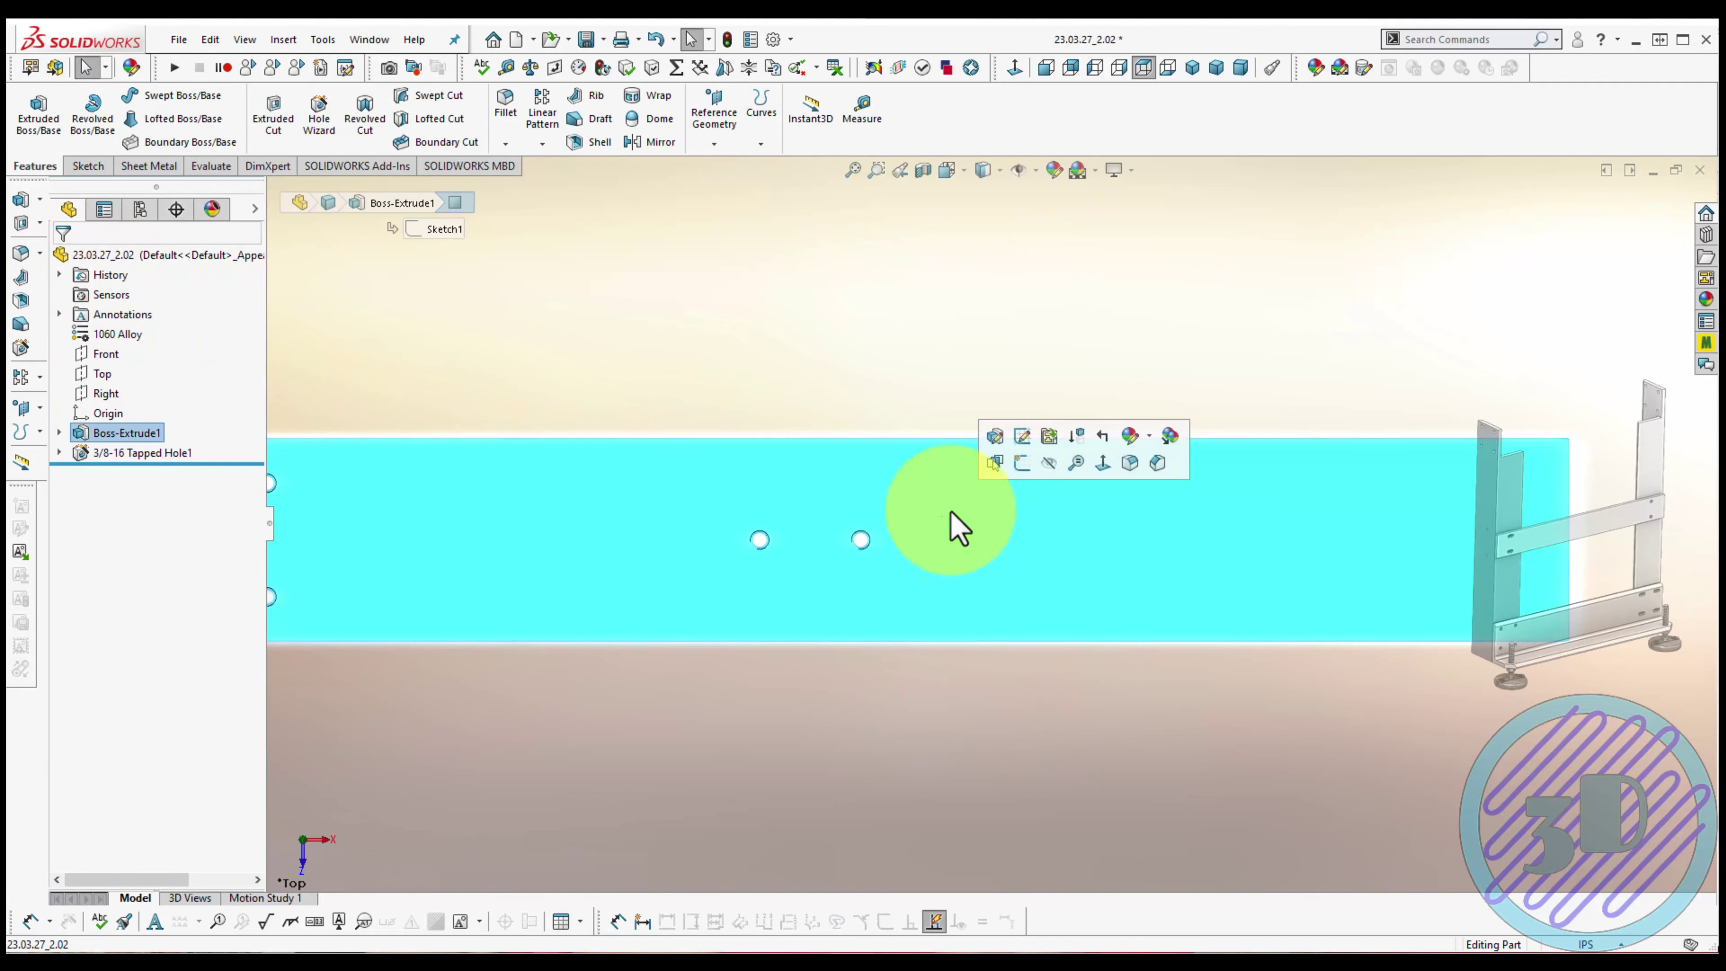
{"action": "left_click", "coordinate": [1020, 463]}
{"action": "key", "text": "r"}
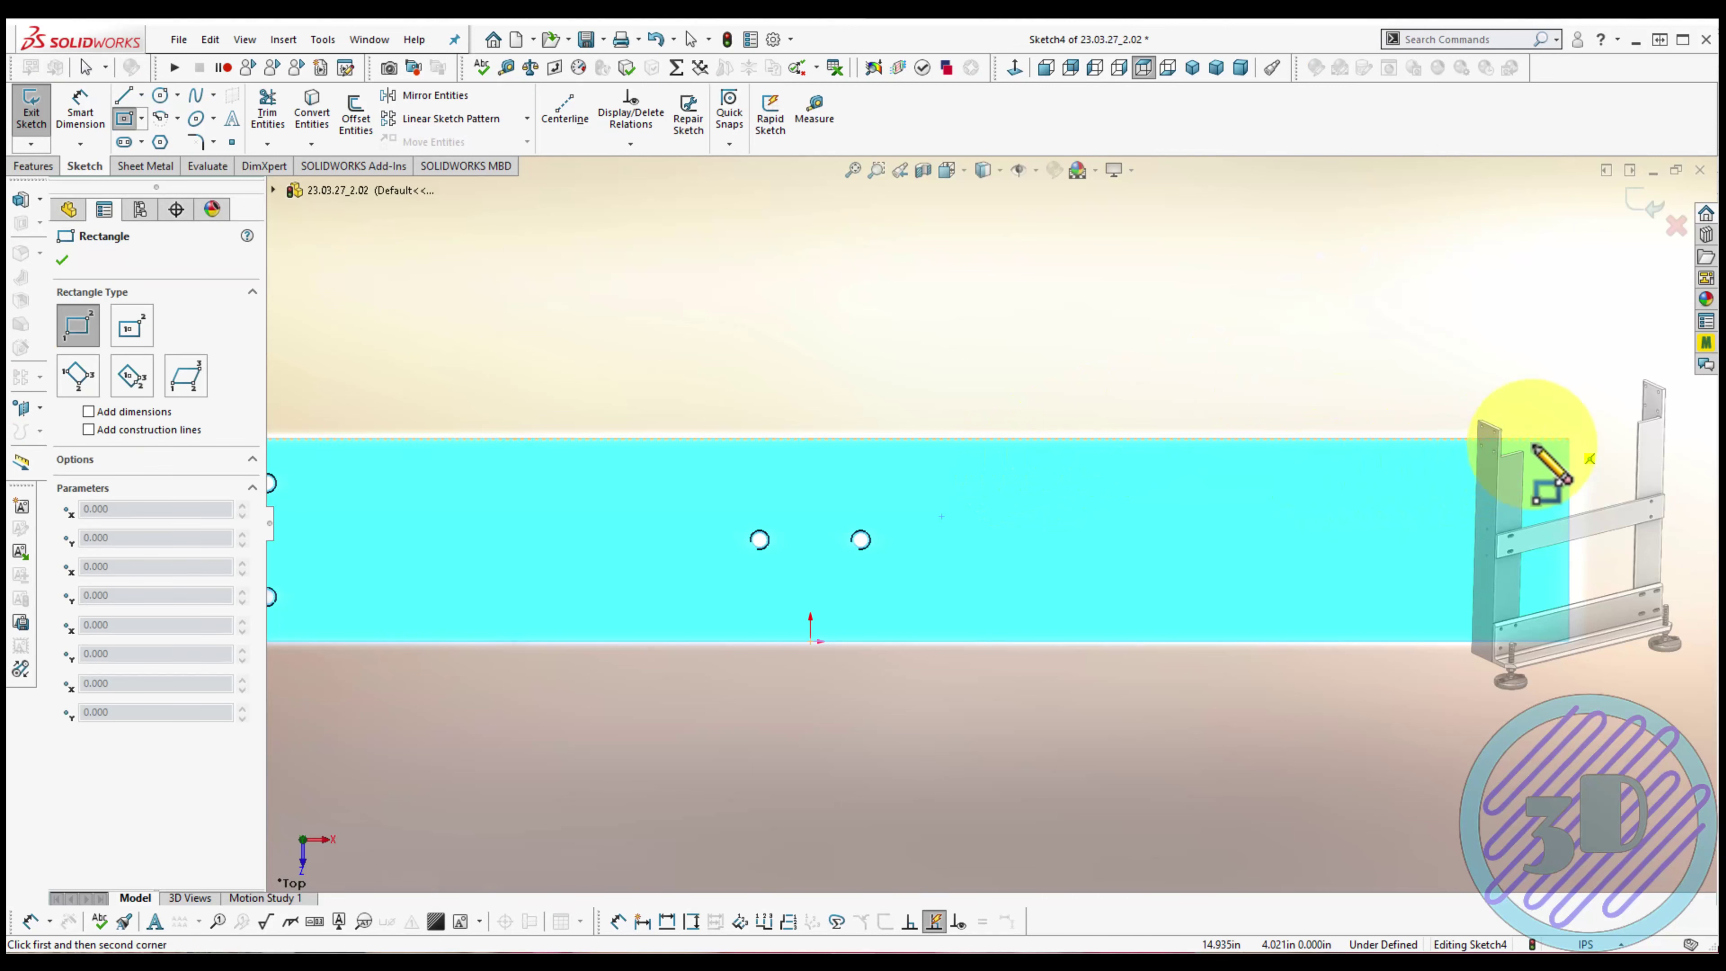
{"action": "left_click", "coordinate": [1569, 438]}
{"action": "left_click", "coordinate": [1423, 564]}
{"action": "right_click_drag", "start_coordinate": [1418, 724], "coordinate": [1417, 571]}
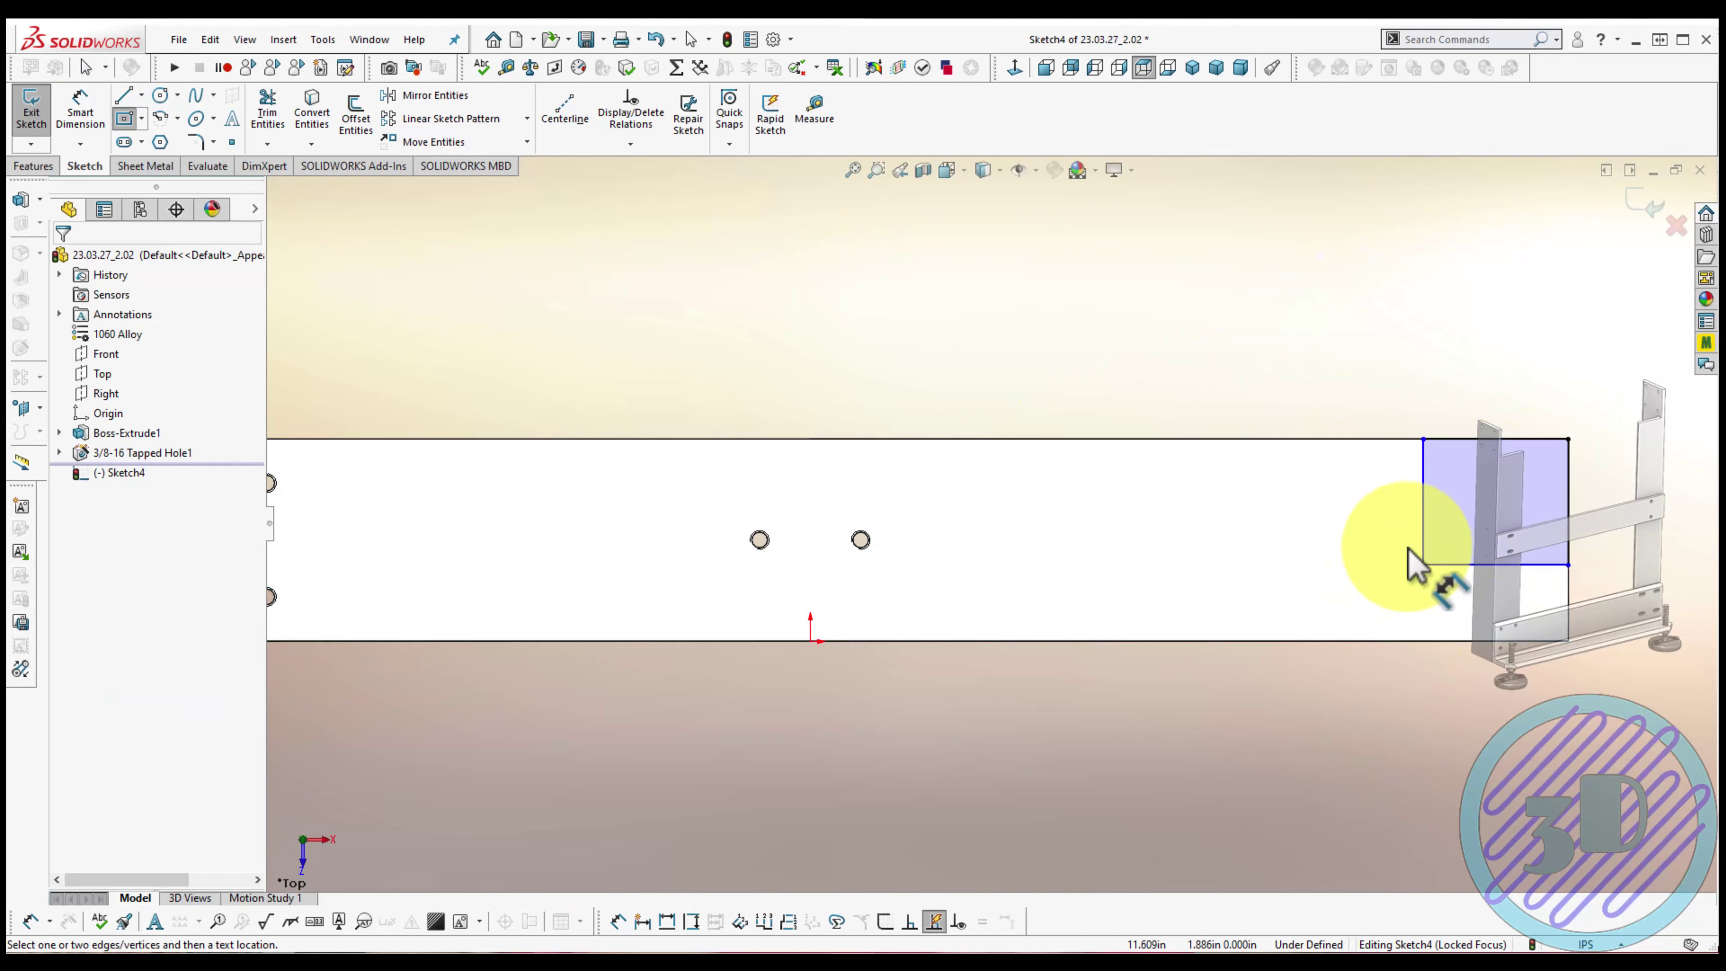
Dimension the notch rectangle 3.500 high and 3.625 wide
{"action": "left_click", "coordinate": [1568, 520]}
{"action": "left_click", "coordinate": [1633, 520]}
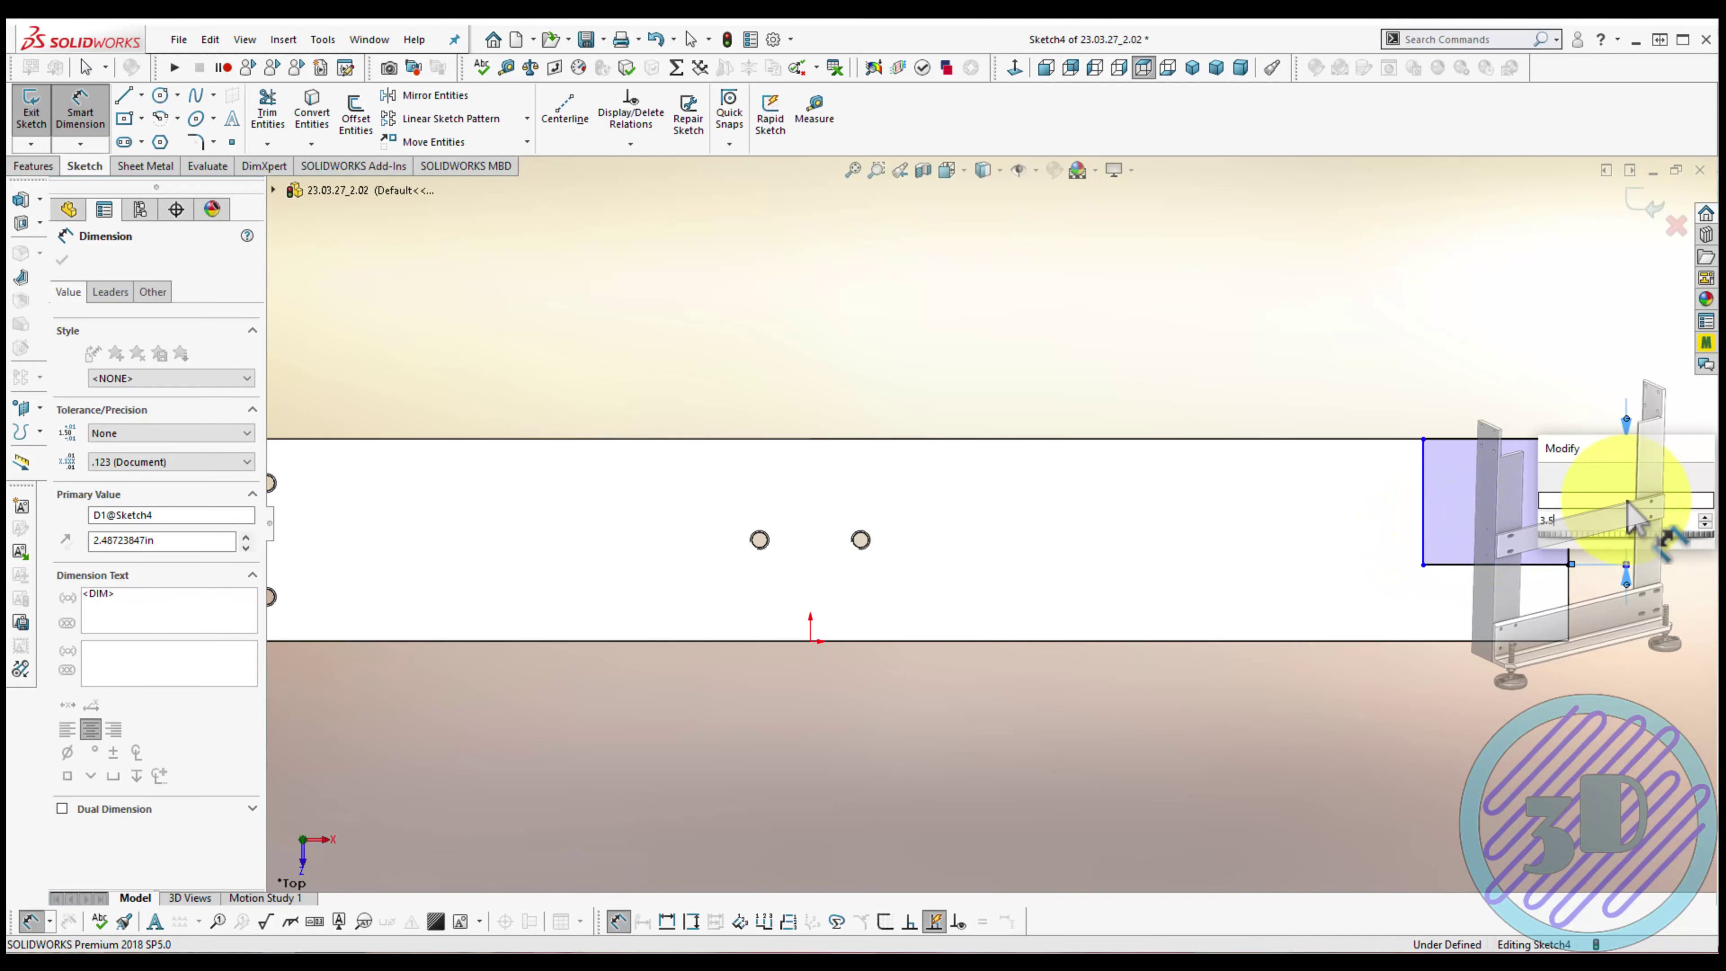
{"action": "type", "text": "3.5"}
{"action": "key", "text": "Return"}
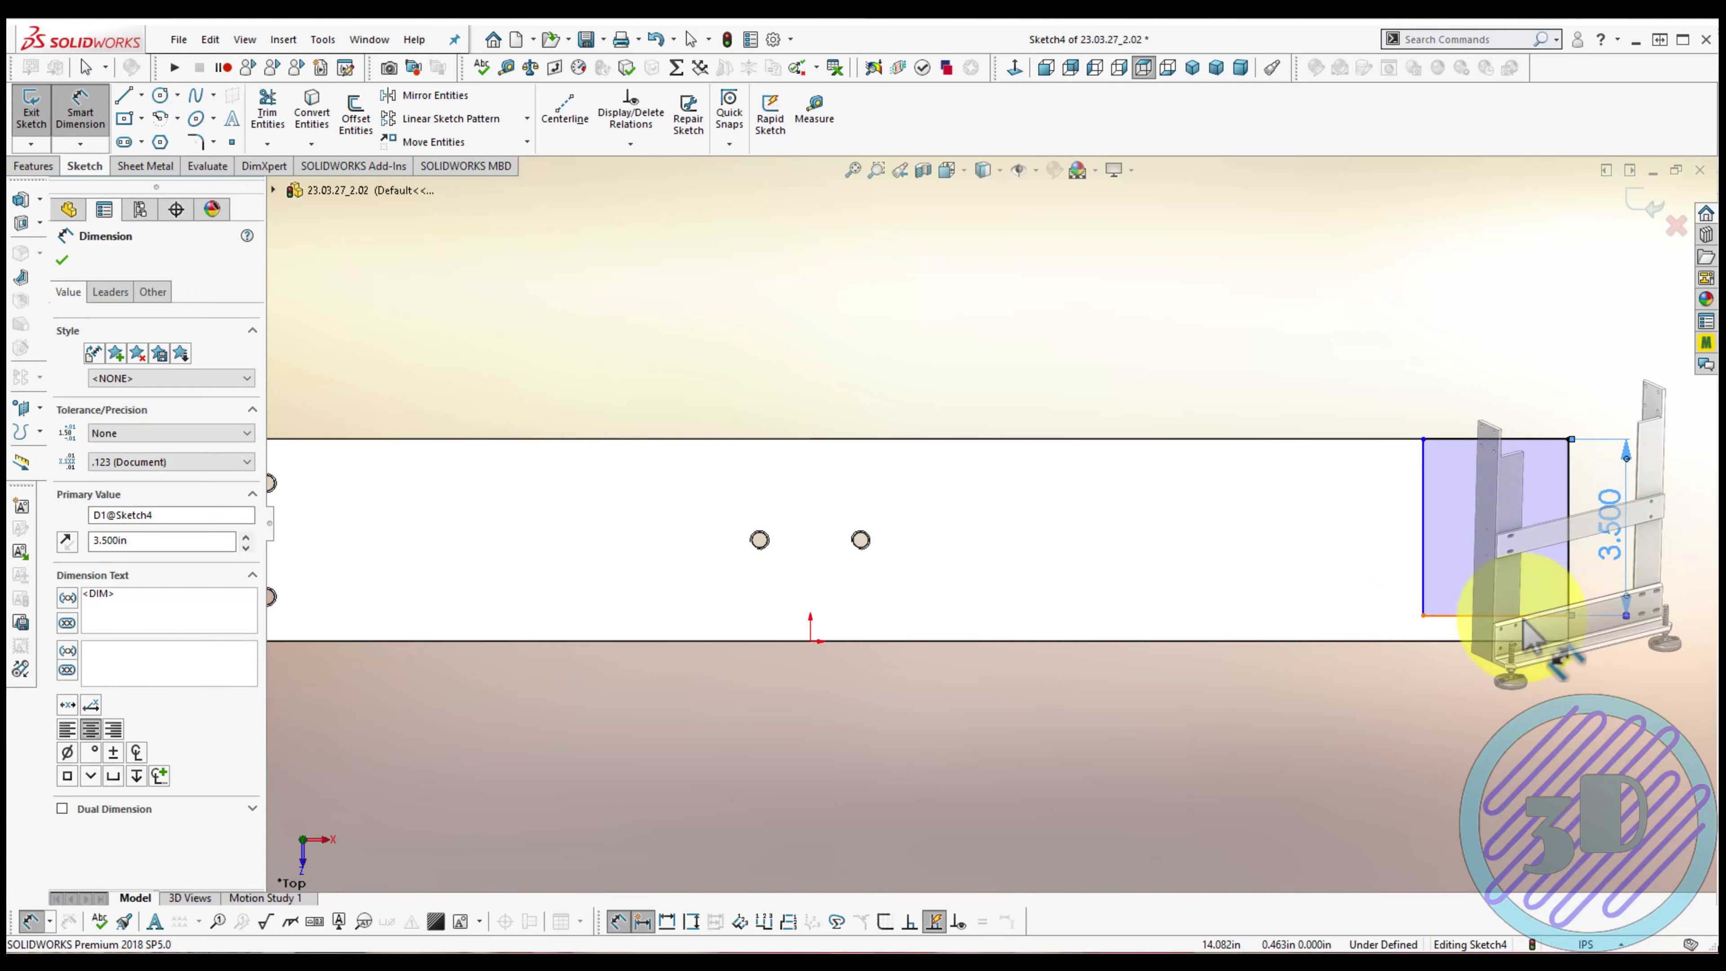
{"action": "left_click", "coordinate": [1518, 615]}
{"action": "left_click", "coordinate": [1495, 739]}
{"action": "type", "text": "3.625"}
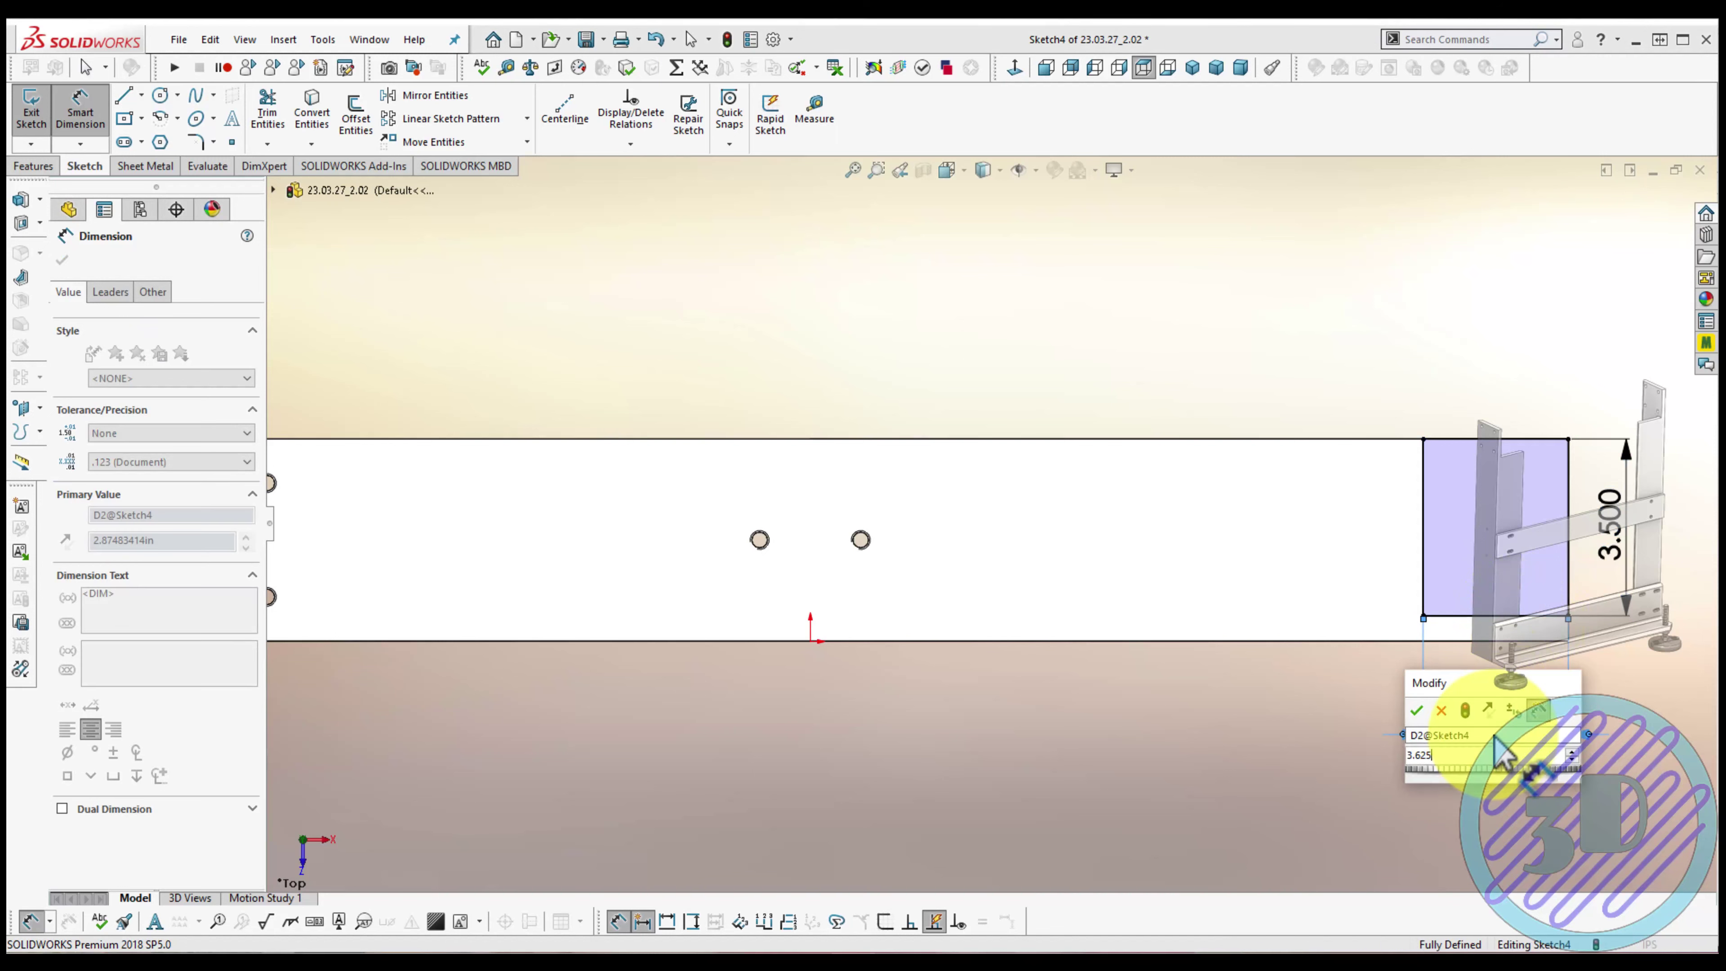
{"action": "key", "text": "Return"}
{"action": "left_click", "coordinate": [1244, 733]}
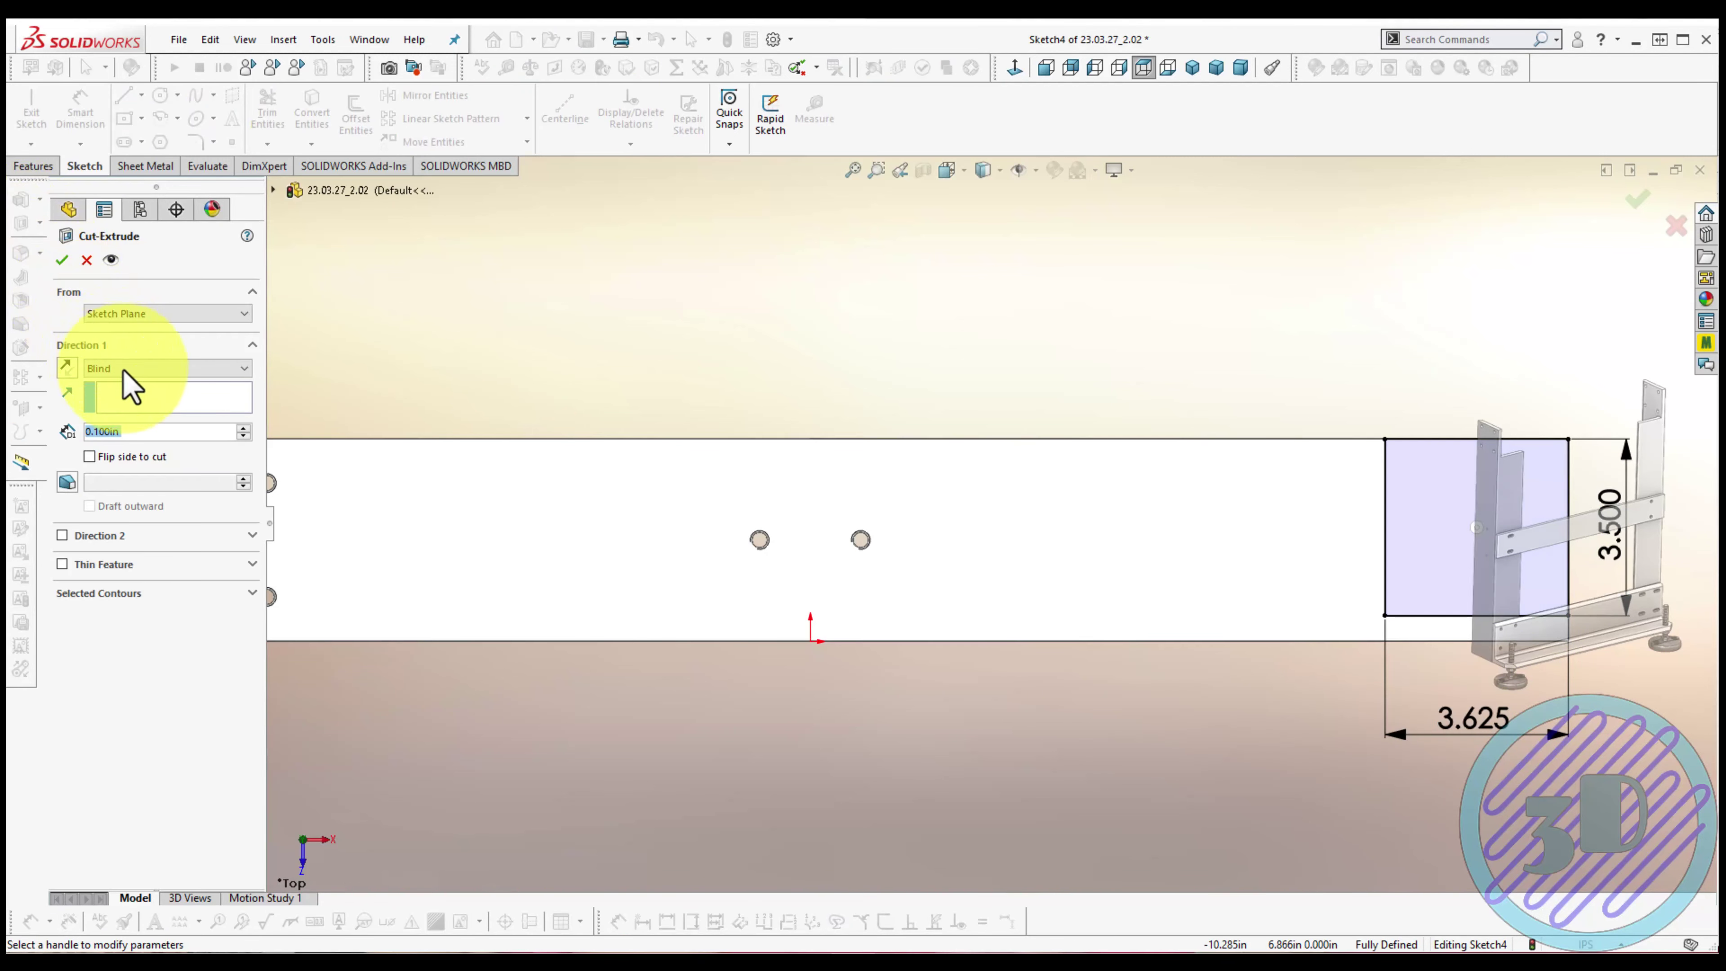
Cut the rectangle through all and orbit to view the notched part in 3D
{"action": "left_click", "coordinate": [126, 370]}
{"action": "left_click", "coordinate": [116, 396]}
{"action": "left_click", "coordinate": [62, 259]}
{"action": "middle_click_drag", "start_coordinate": [560, 317], "coordinate": [699, 564]}
{"action": "left_click", "coordinate": [703, 578]}
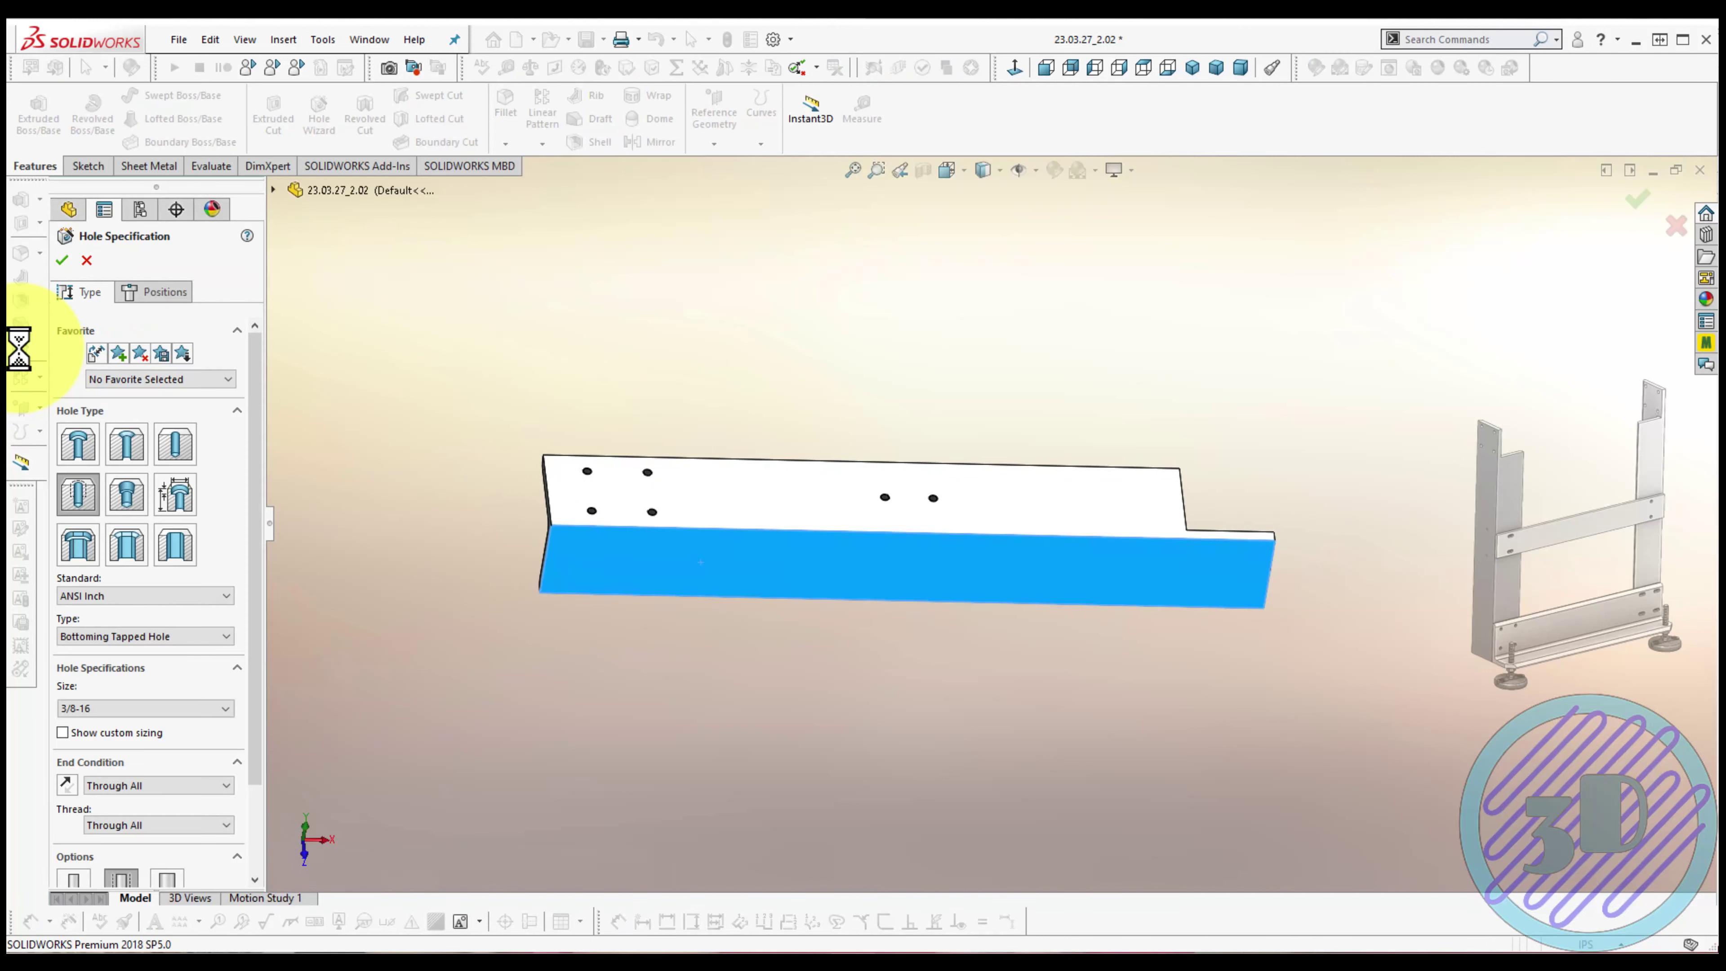
Set the tapped hole size to 1/4-20
{"action": "left_click", "coordinate": [135, 709]}
{"action": "scroll", "coordinate": [134, 734], "scroll_direction": "up", "scroll_amount": 1}
{"action": "left_click", "coordinate": [133, 742]}
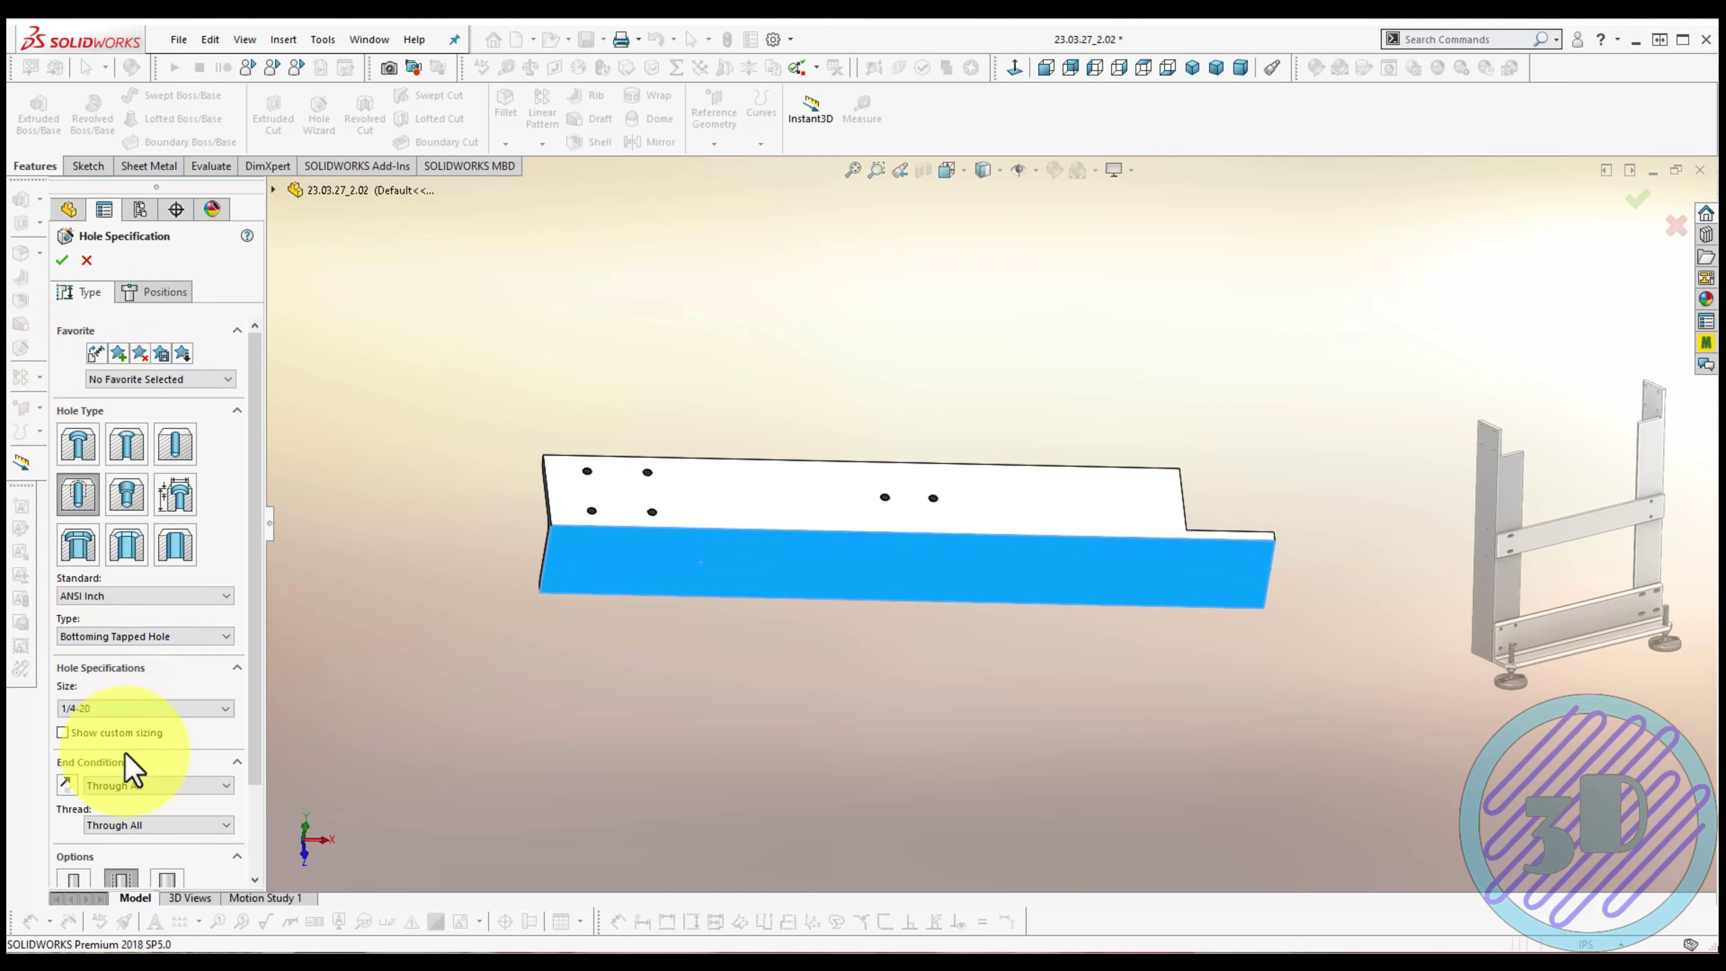
{"action": "left_click", "coordinate": [155, 301]}
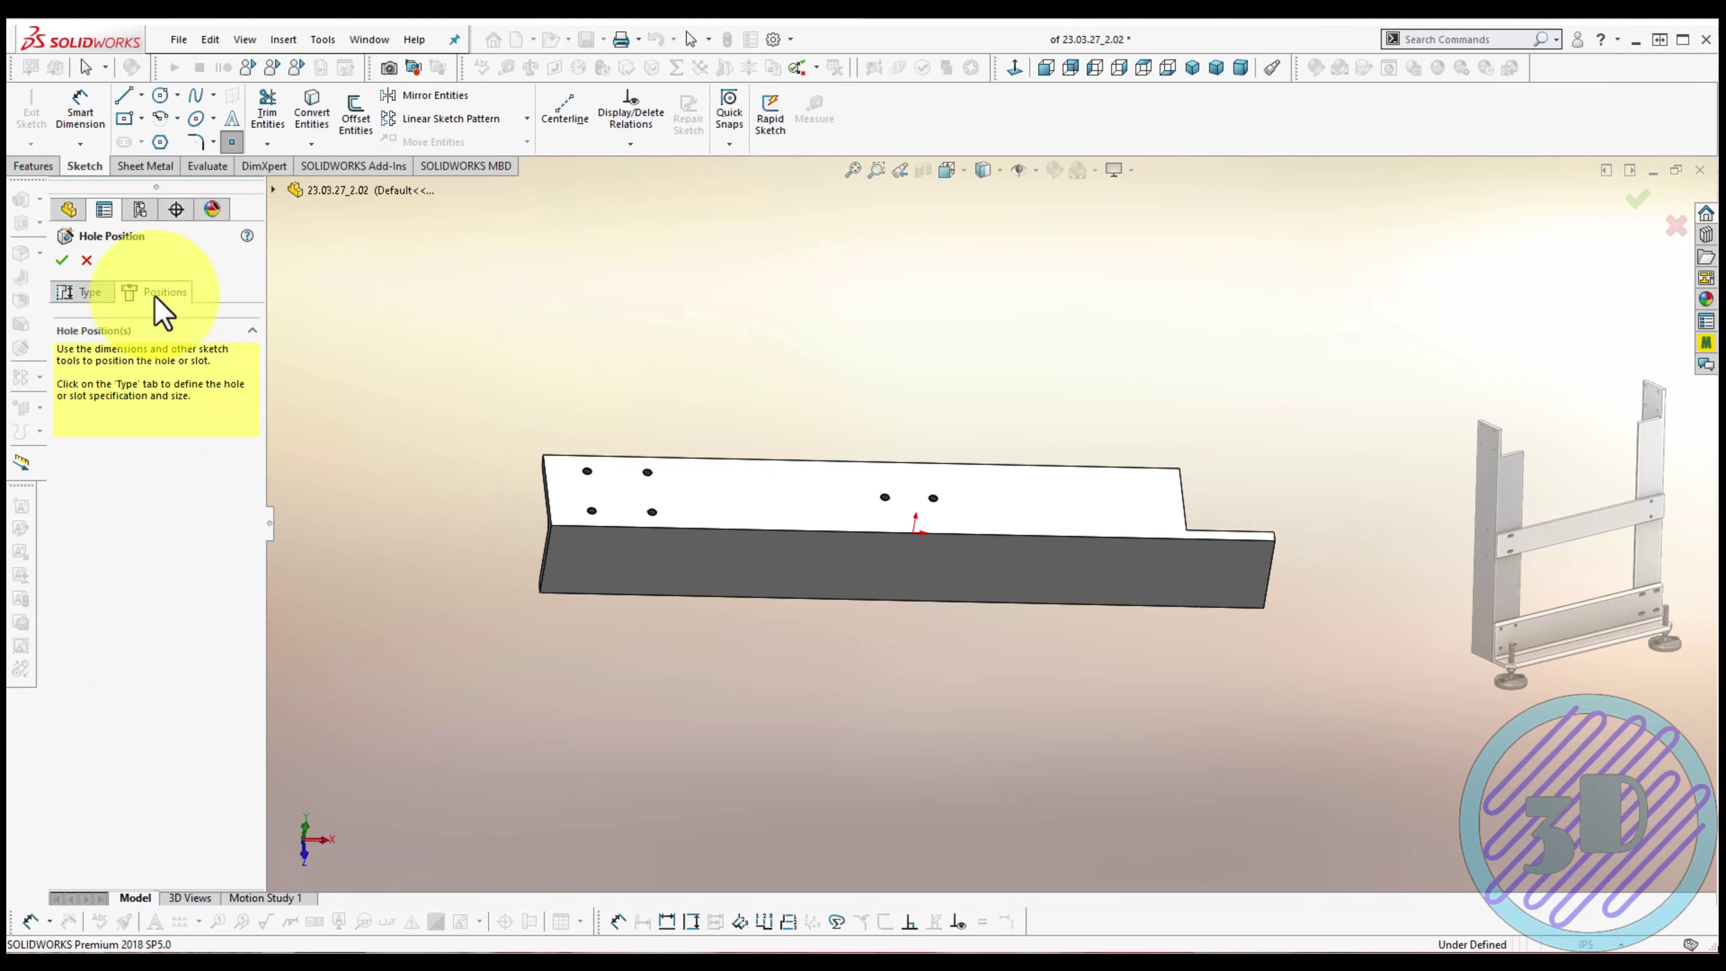
Place two hole points on the front face and join them with a centerline
{"action": "left_click", "coordinate": [866, 570]}
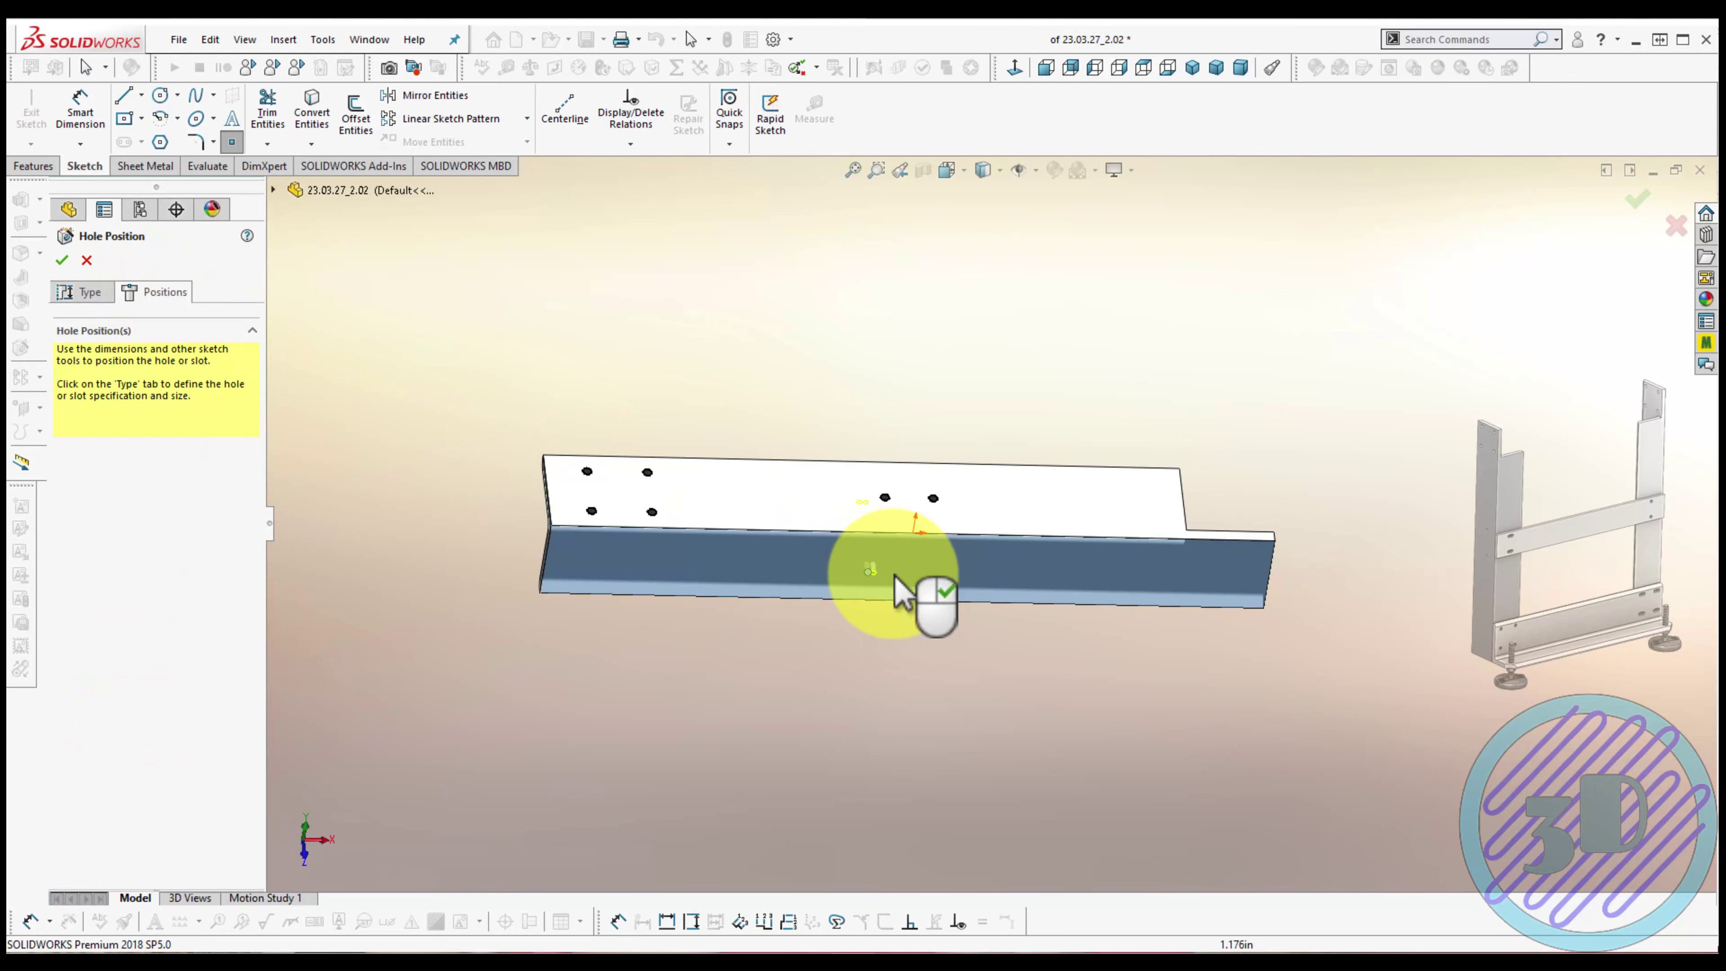
{"action": "left_click", "coordinate": [966, 571]}
{"action": "left_click", "coordinate": [1014, 67]}
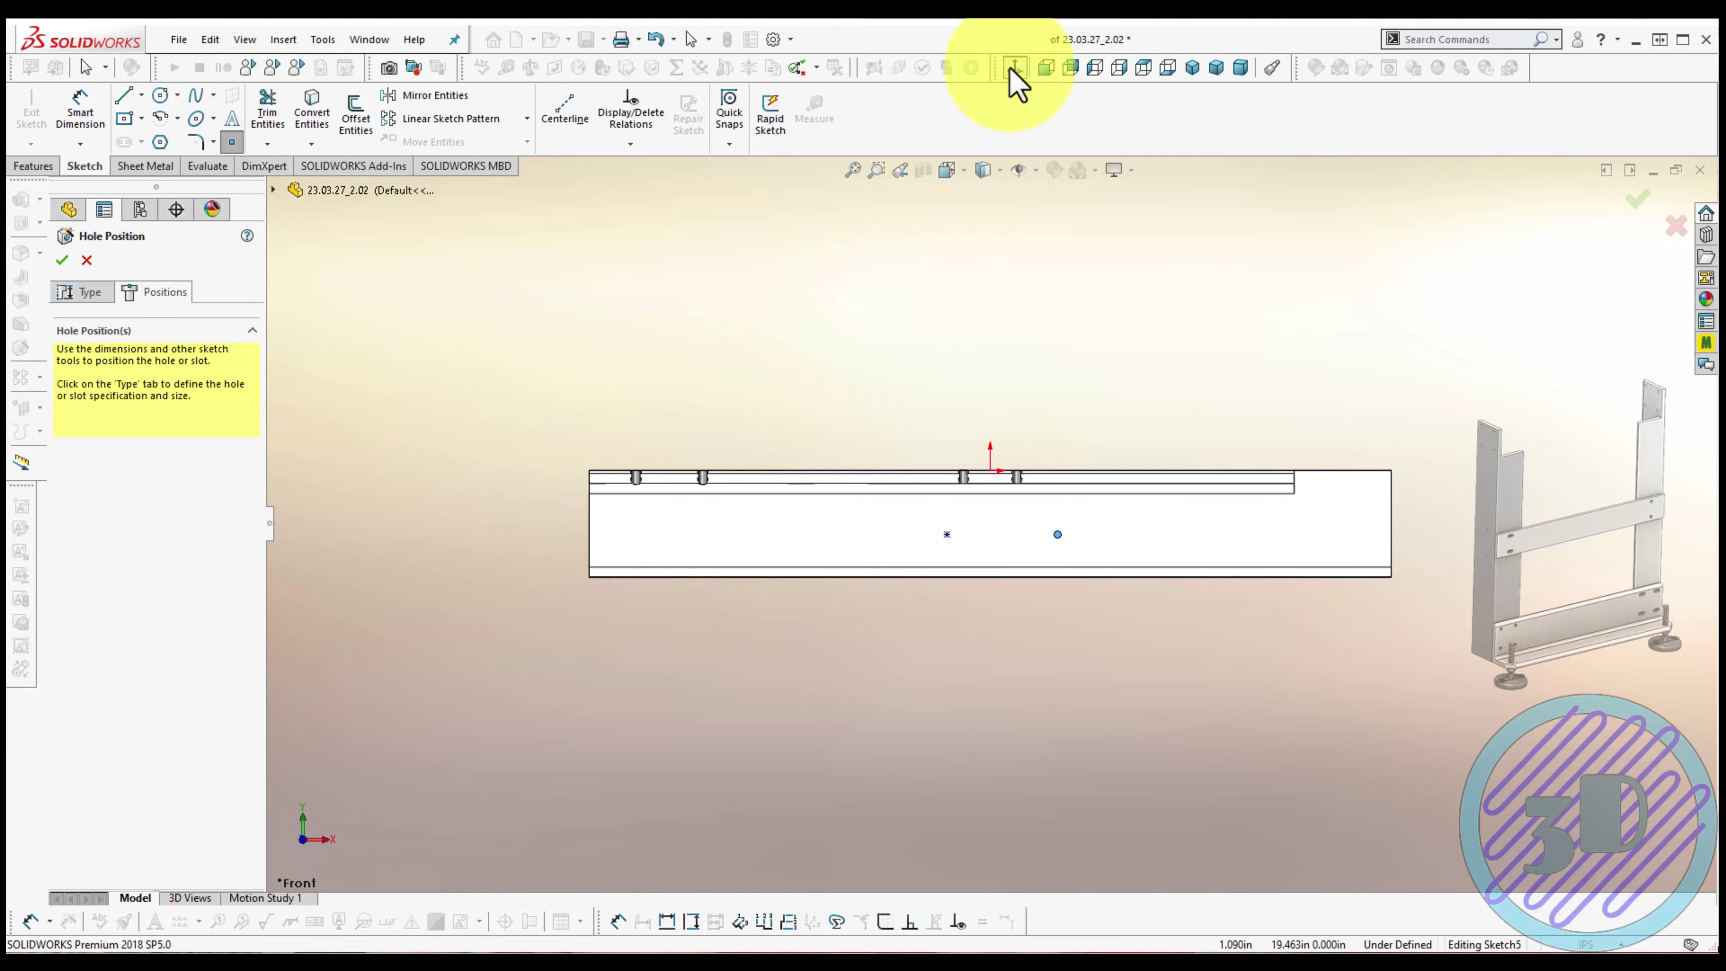
{"action": "left_click_drag", "start_coordinate": [835, 546], "coordinate": [1066, 639]}
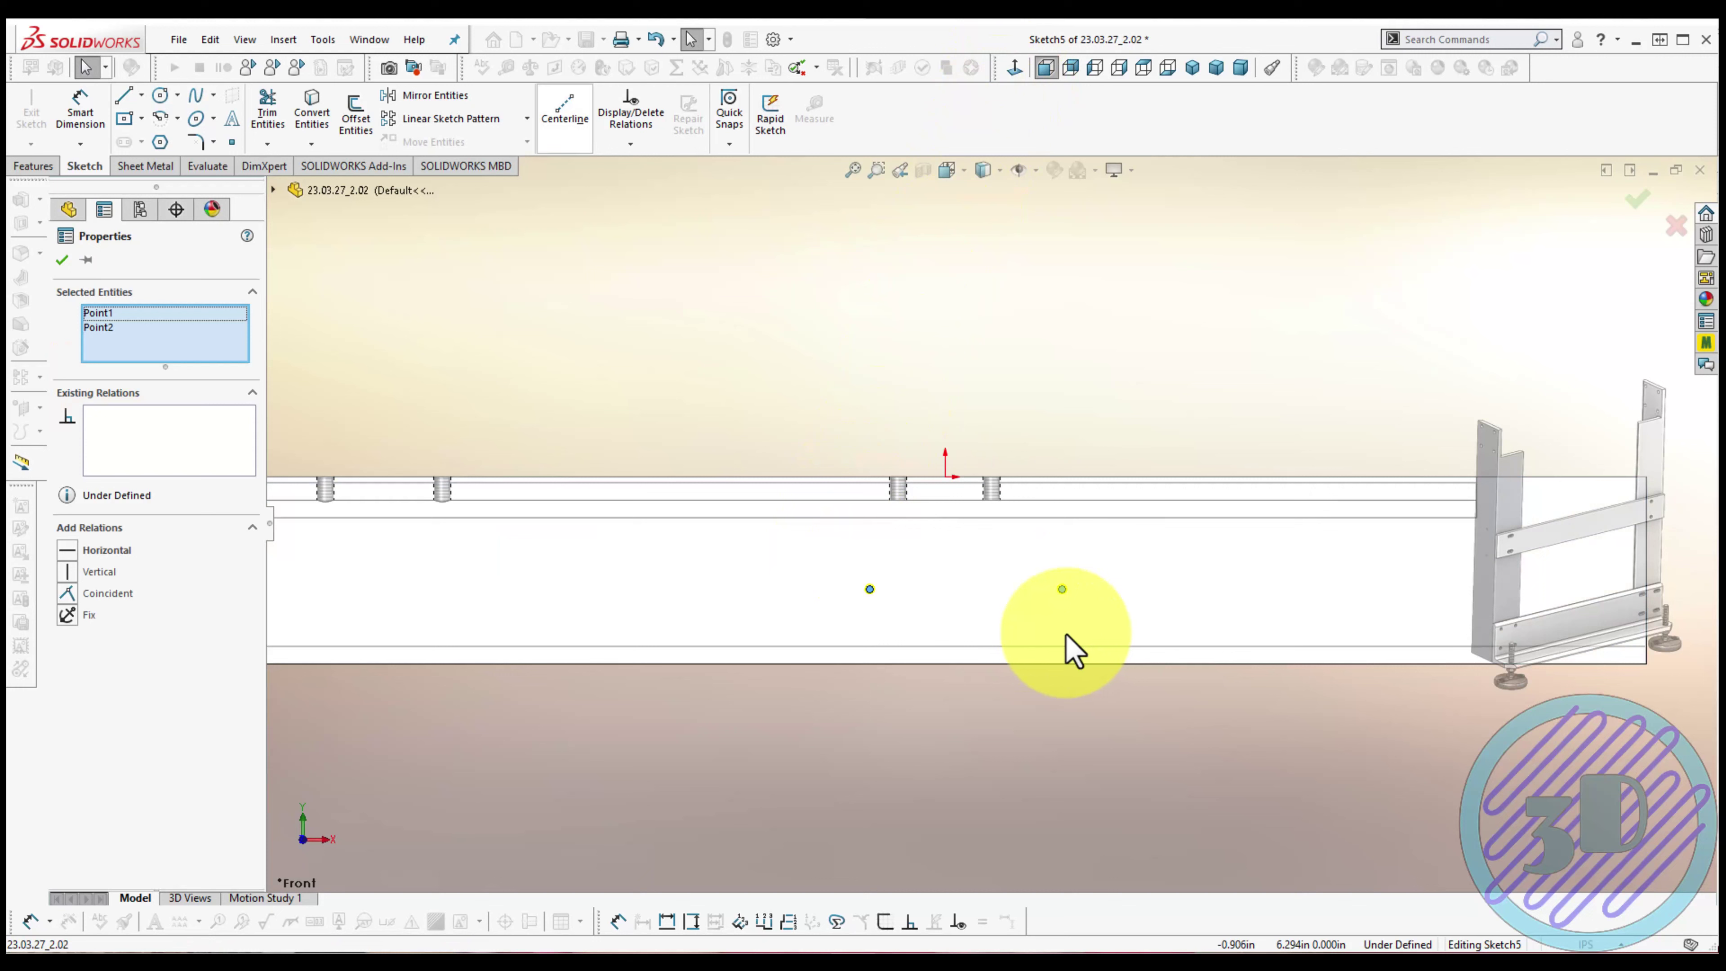
{"action": "left_click", "coordinate": [563, 114]}
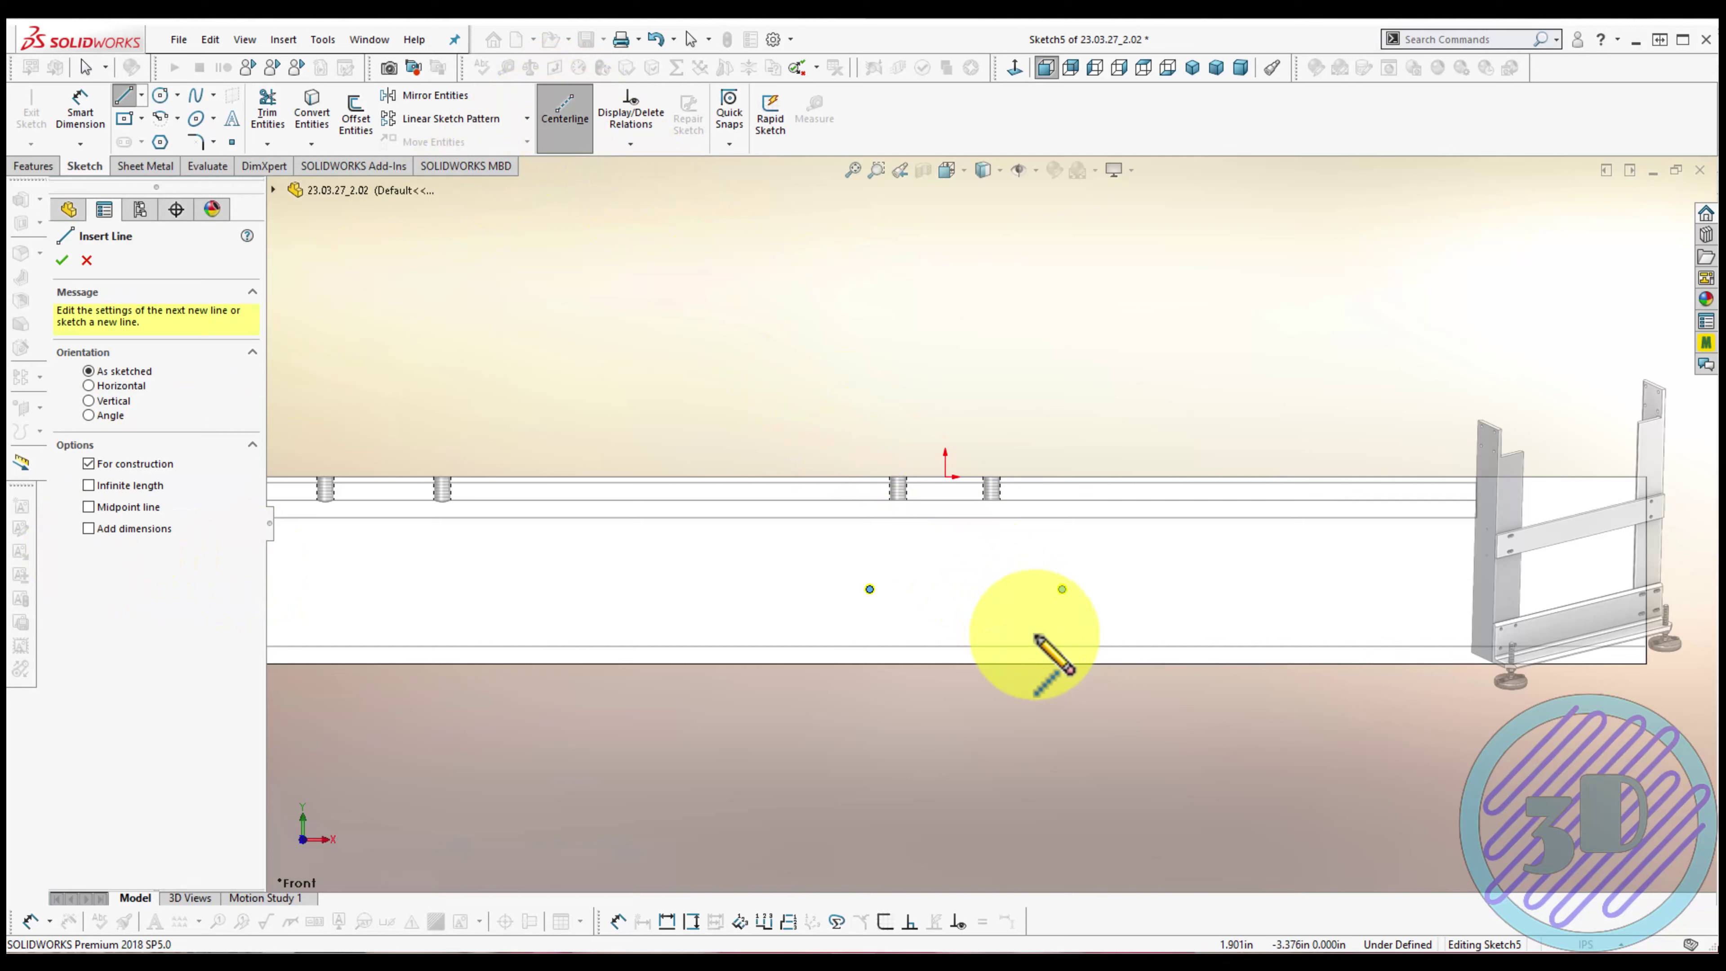
{"action": "left_click", "coordinate": [1062, 589]}
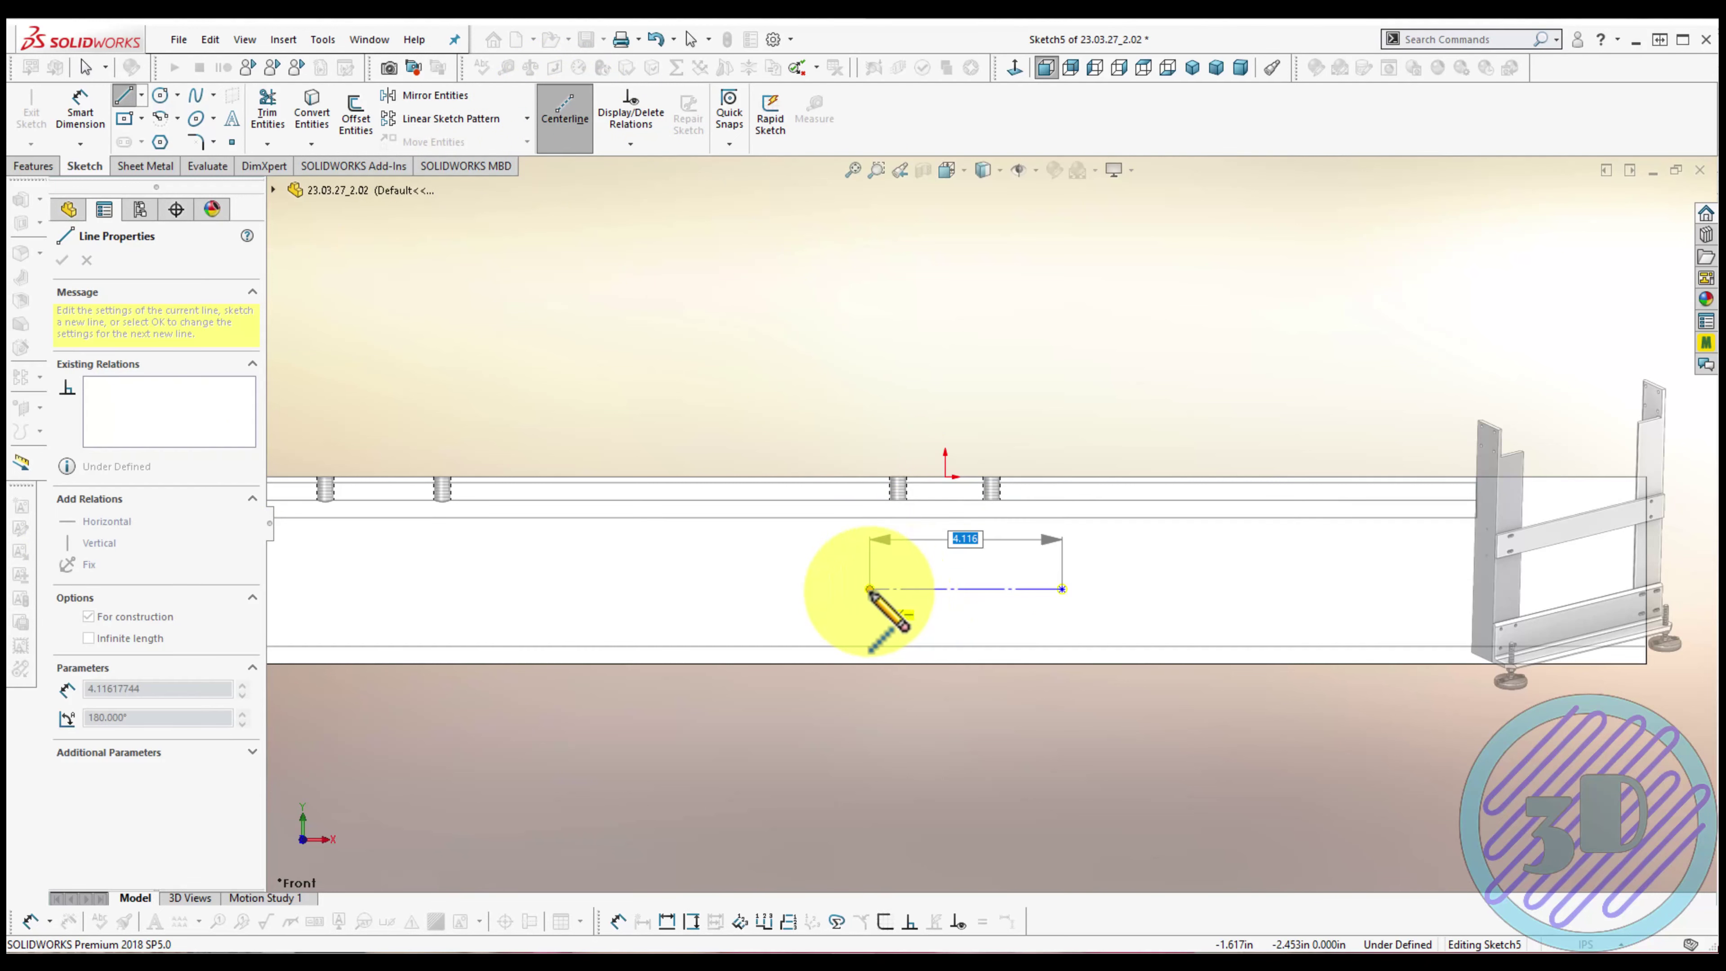
{"action": "left_click", "coordinate": [869, 589]}
{"action": "key", "text": "Escape"}
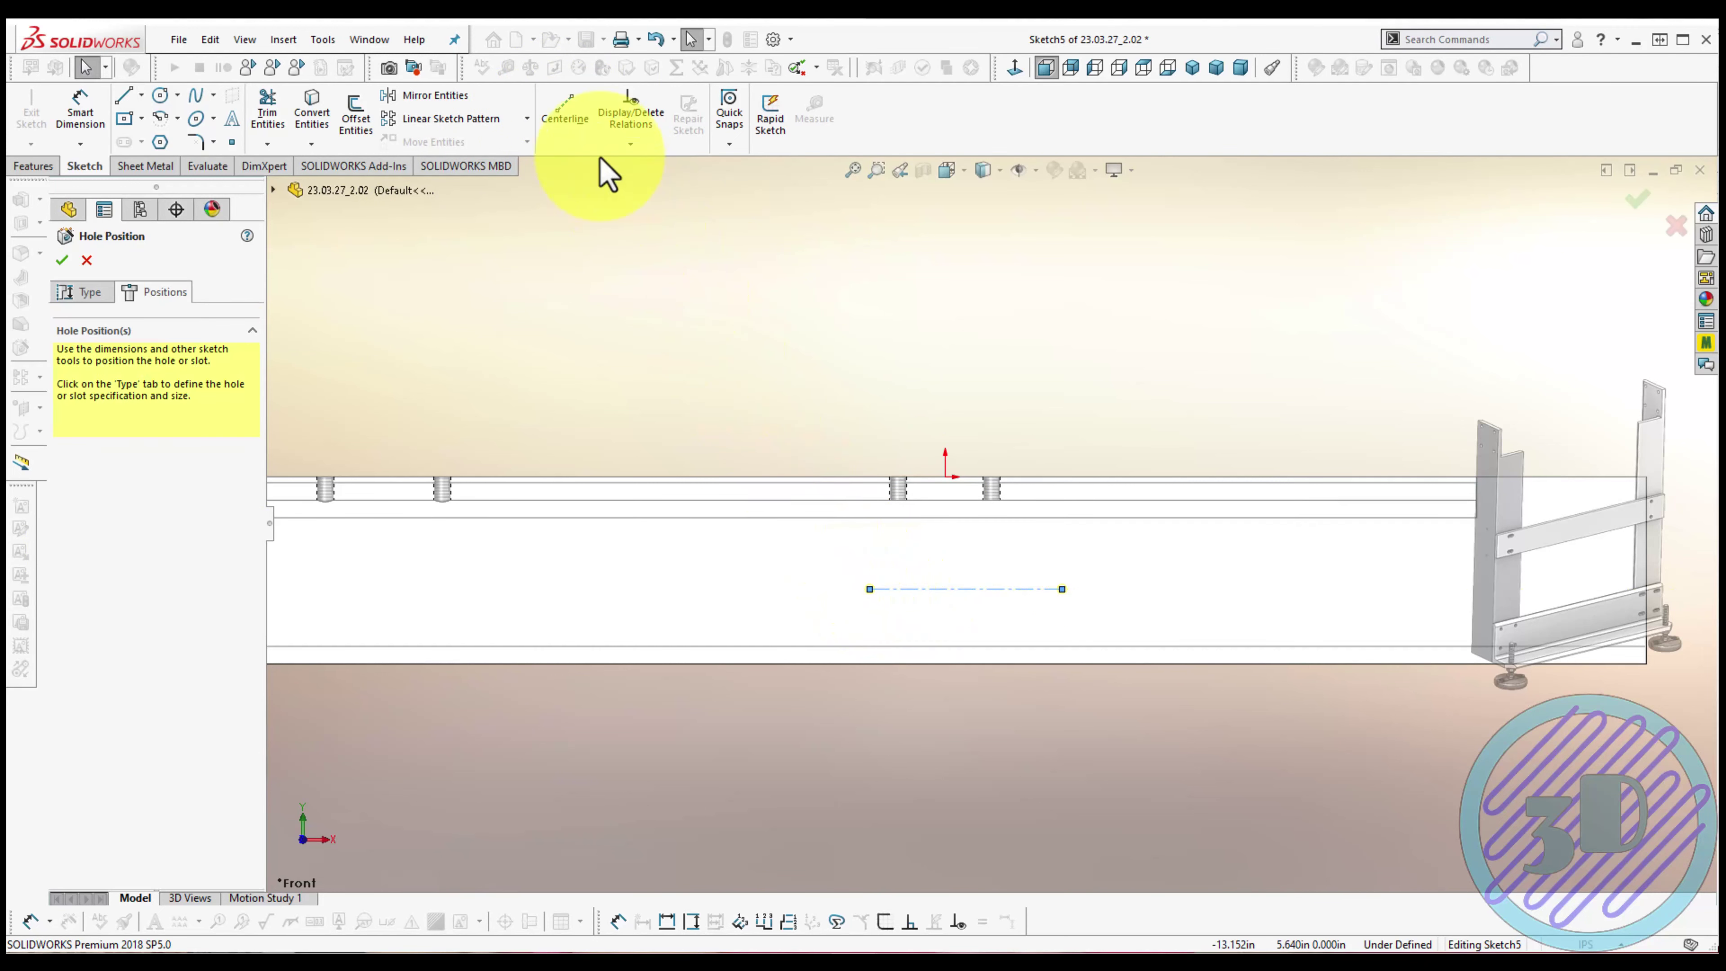
Draw a vertical construction line from the top edge to the centerline's midpoint
{"action": "left_click", "coordinate": [584, 136]}
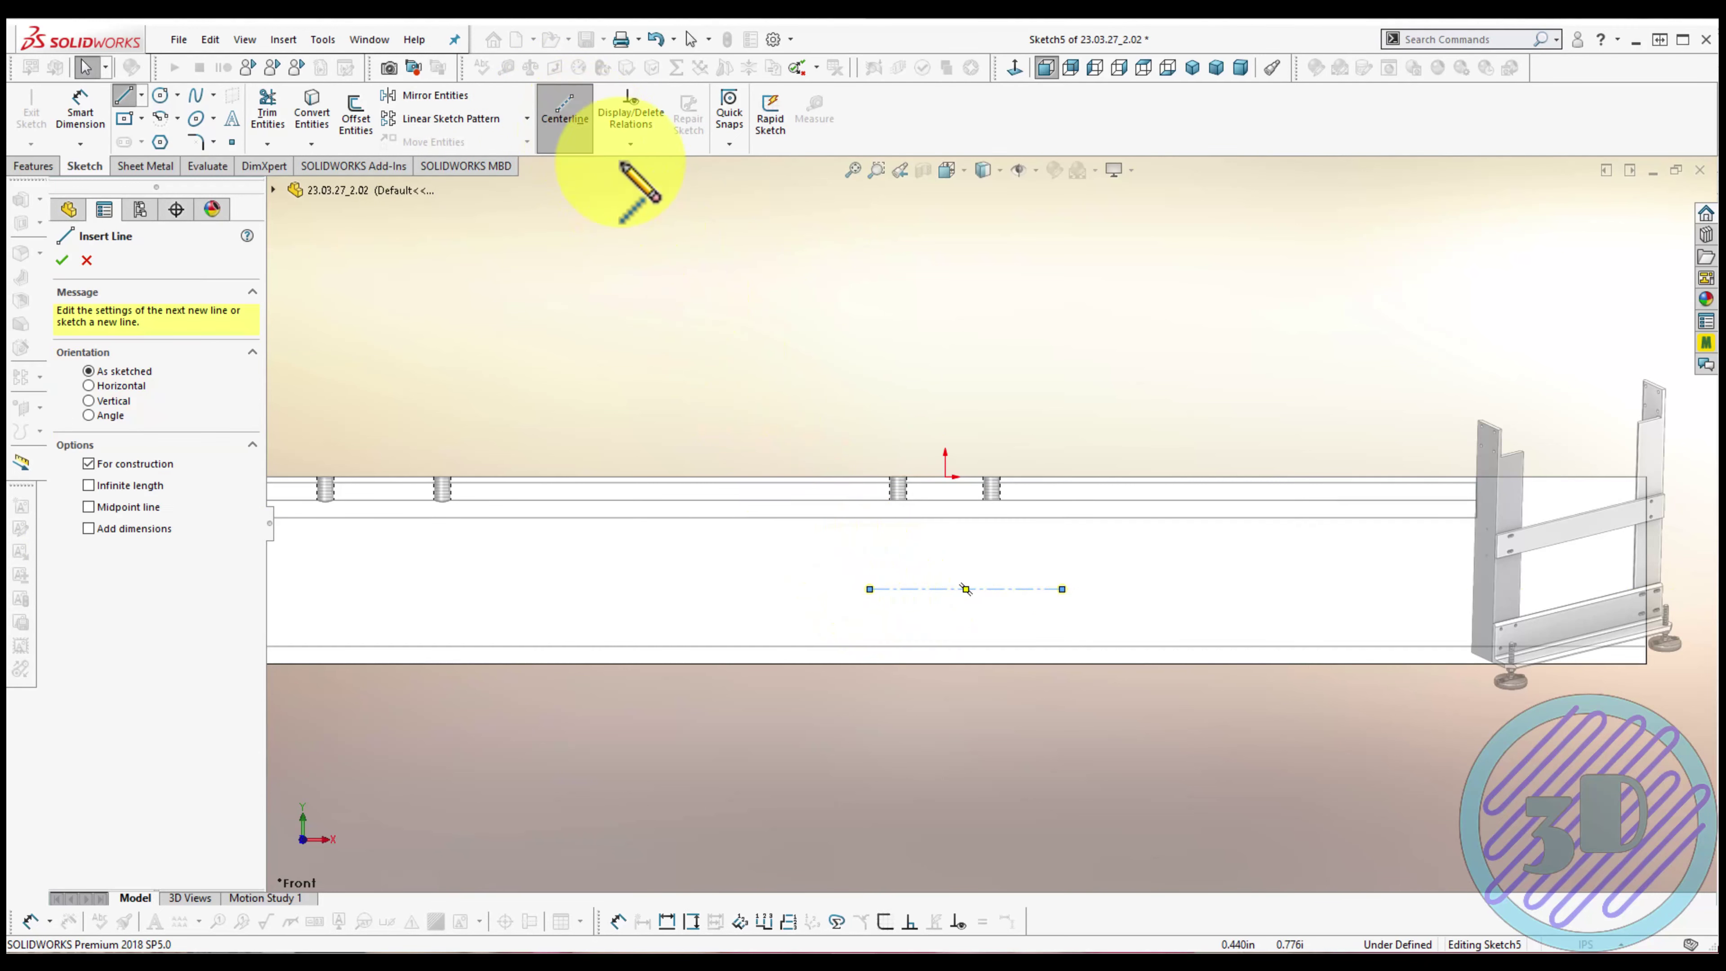
{"action": "left_click", "coordinate": [945, 476]}
{"action": "left_click", "coordinate": [965, 589]}
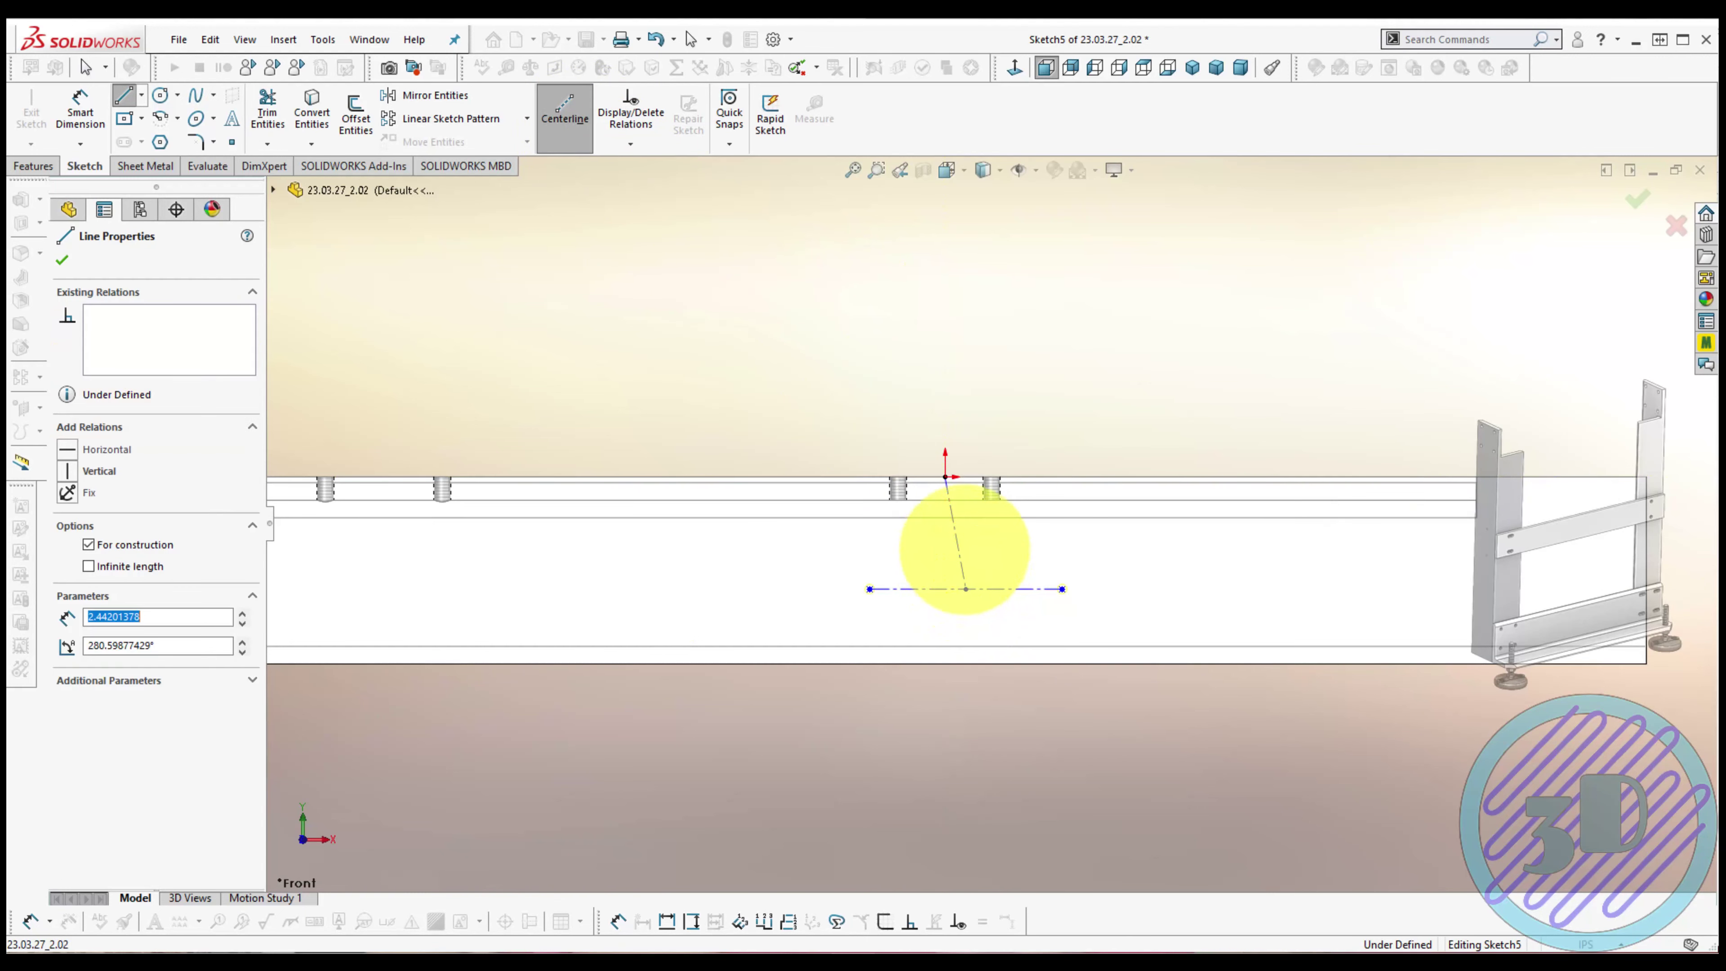
{"action": "left_click", "coordinate": [1046, 489]}
{"action": "left_click", "coordinate": [976, 720]}
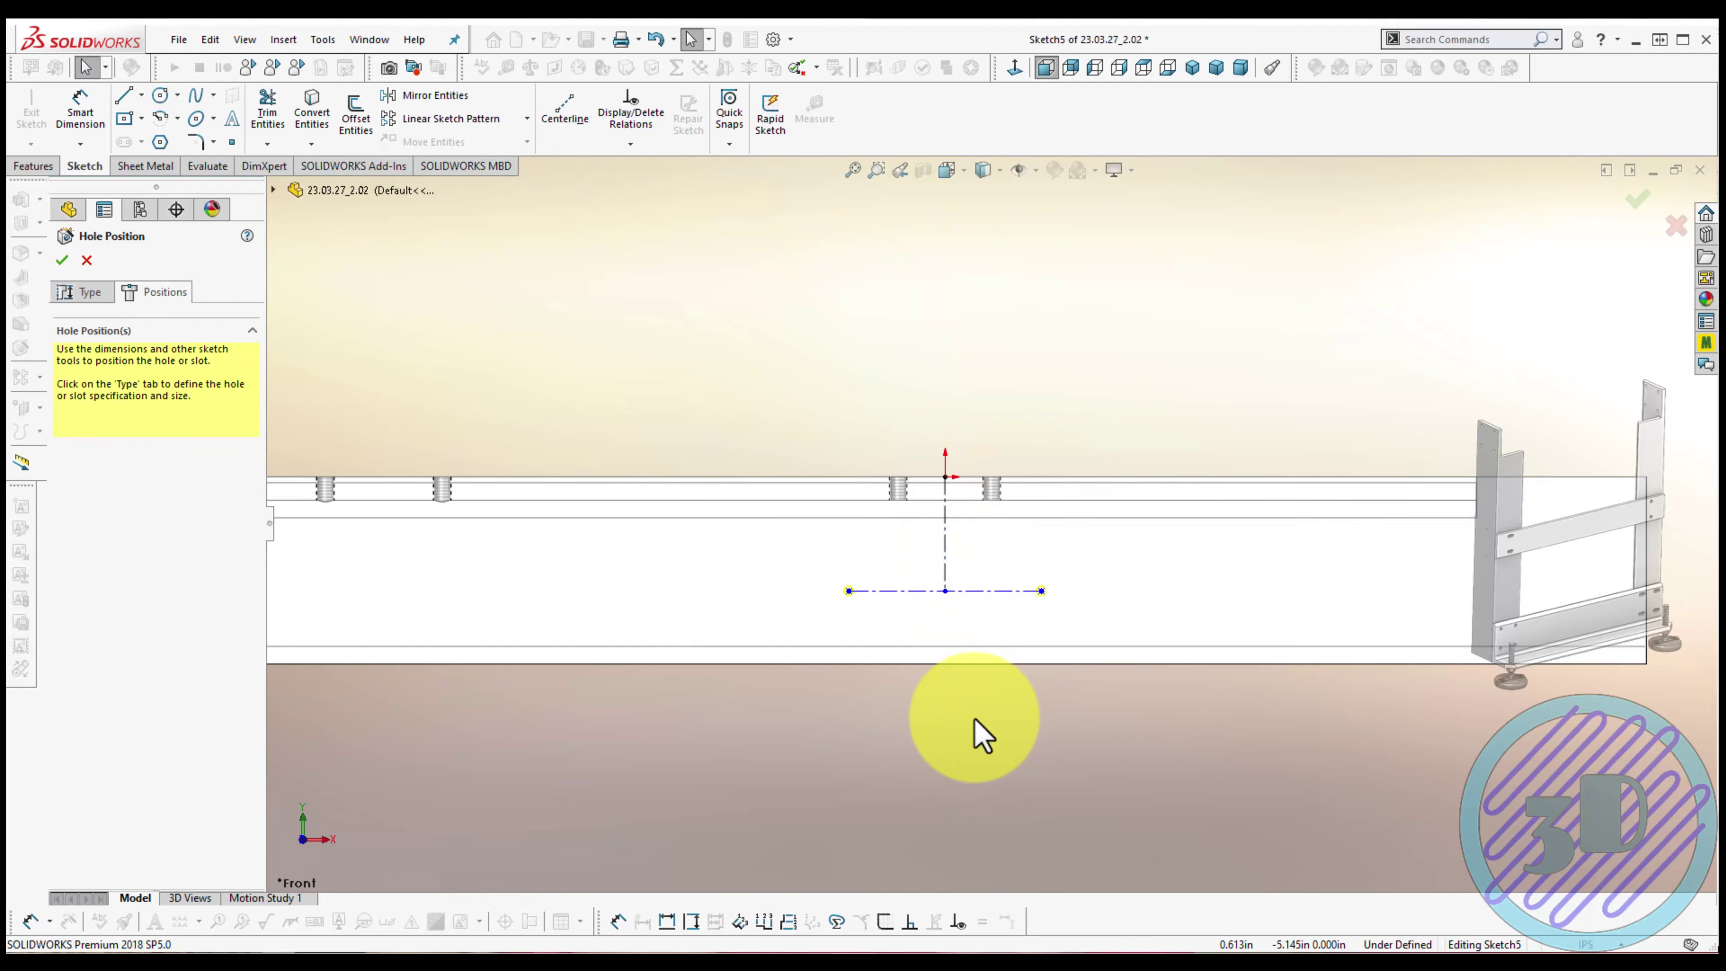
Dimension the holes 3.375 apart and 1.625 below the top, then create the 1/4-20 tapped hole
{"action": "right_click_drag", "start_coordinate": [844, 816], "coordinate": [853, 646]}
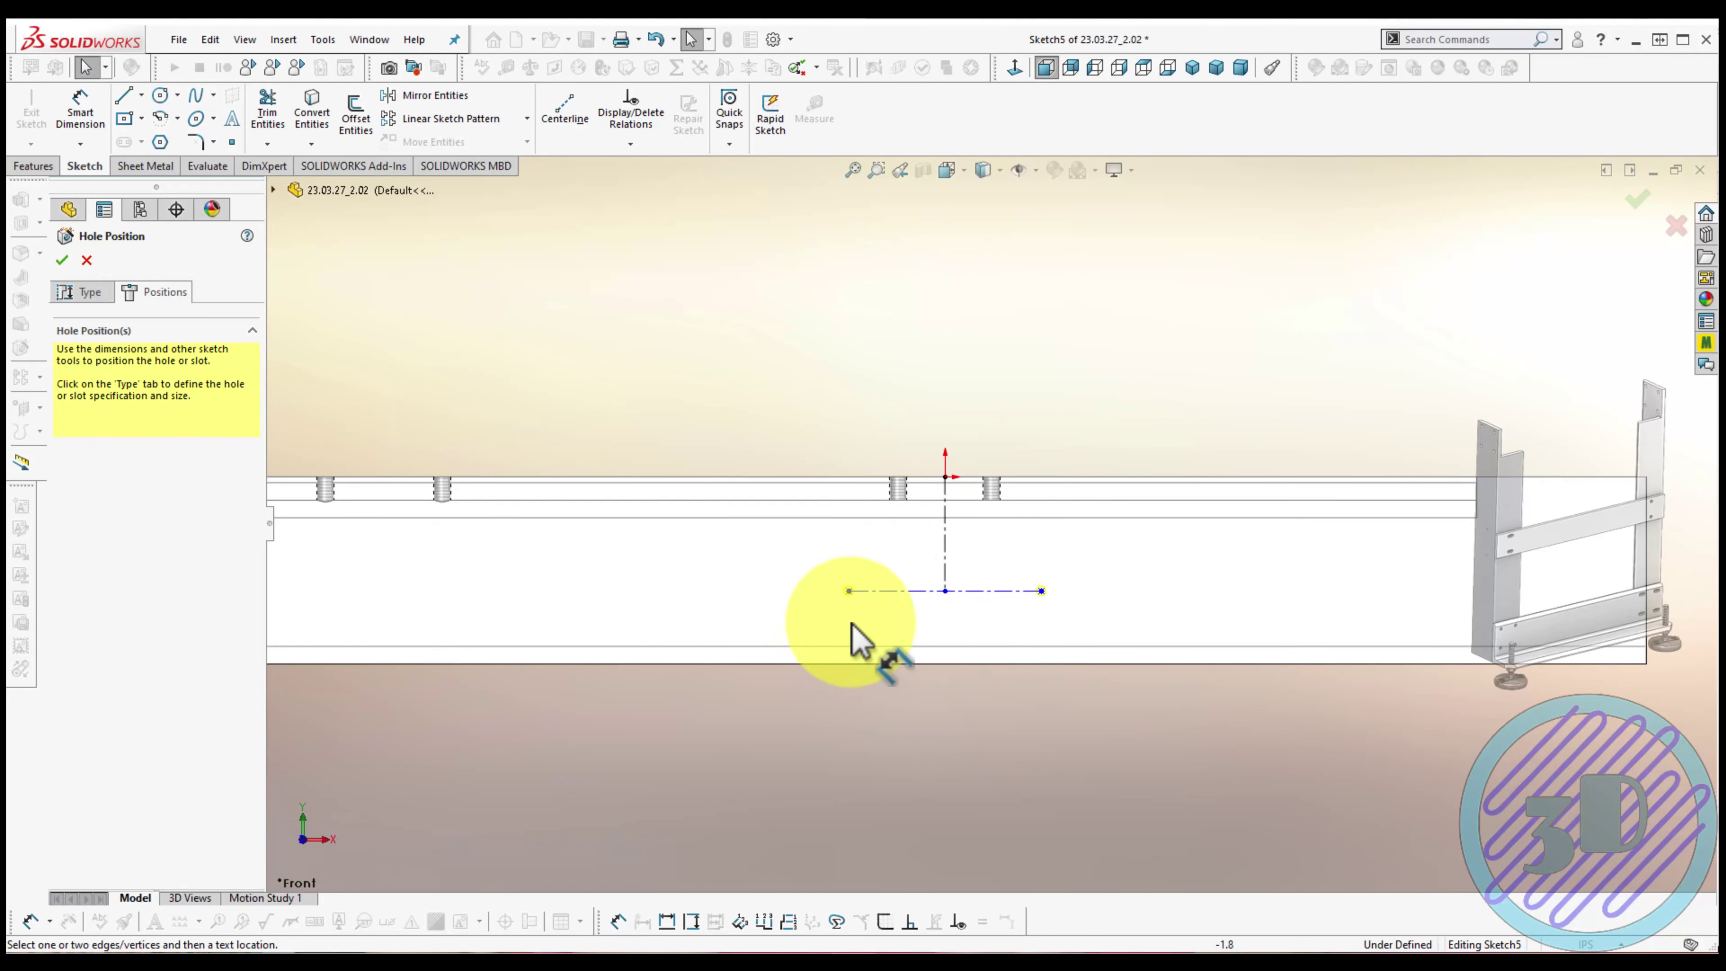
{"action": "left_click", "coordinate": [887, 593]}
{"action": "left_click", "coordinate": [946, 738]}
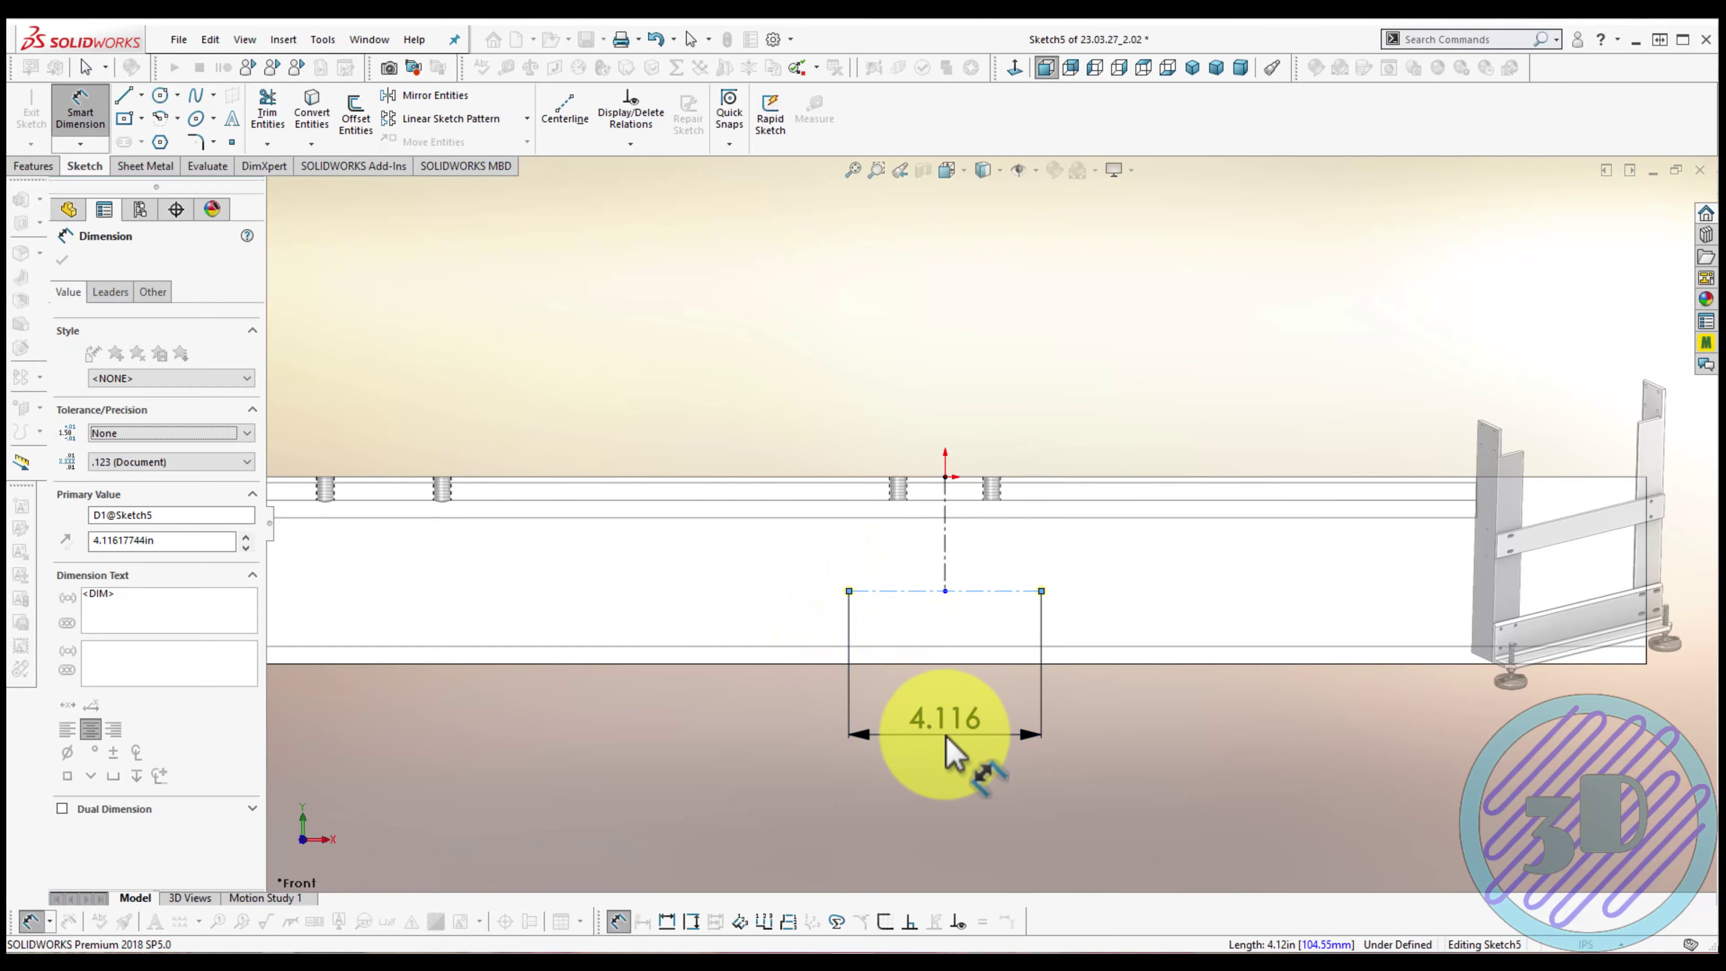
{"action": "type", "text": "3.375"}
{"action": "key", "text": "Return"}
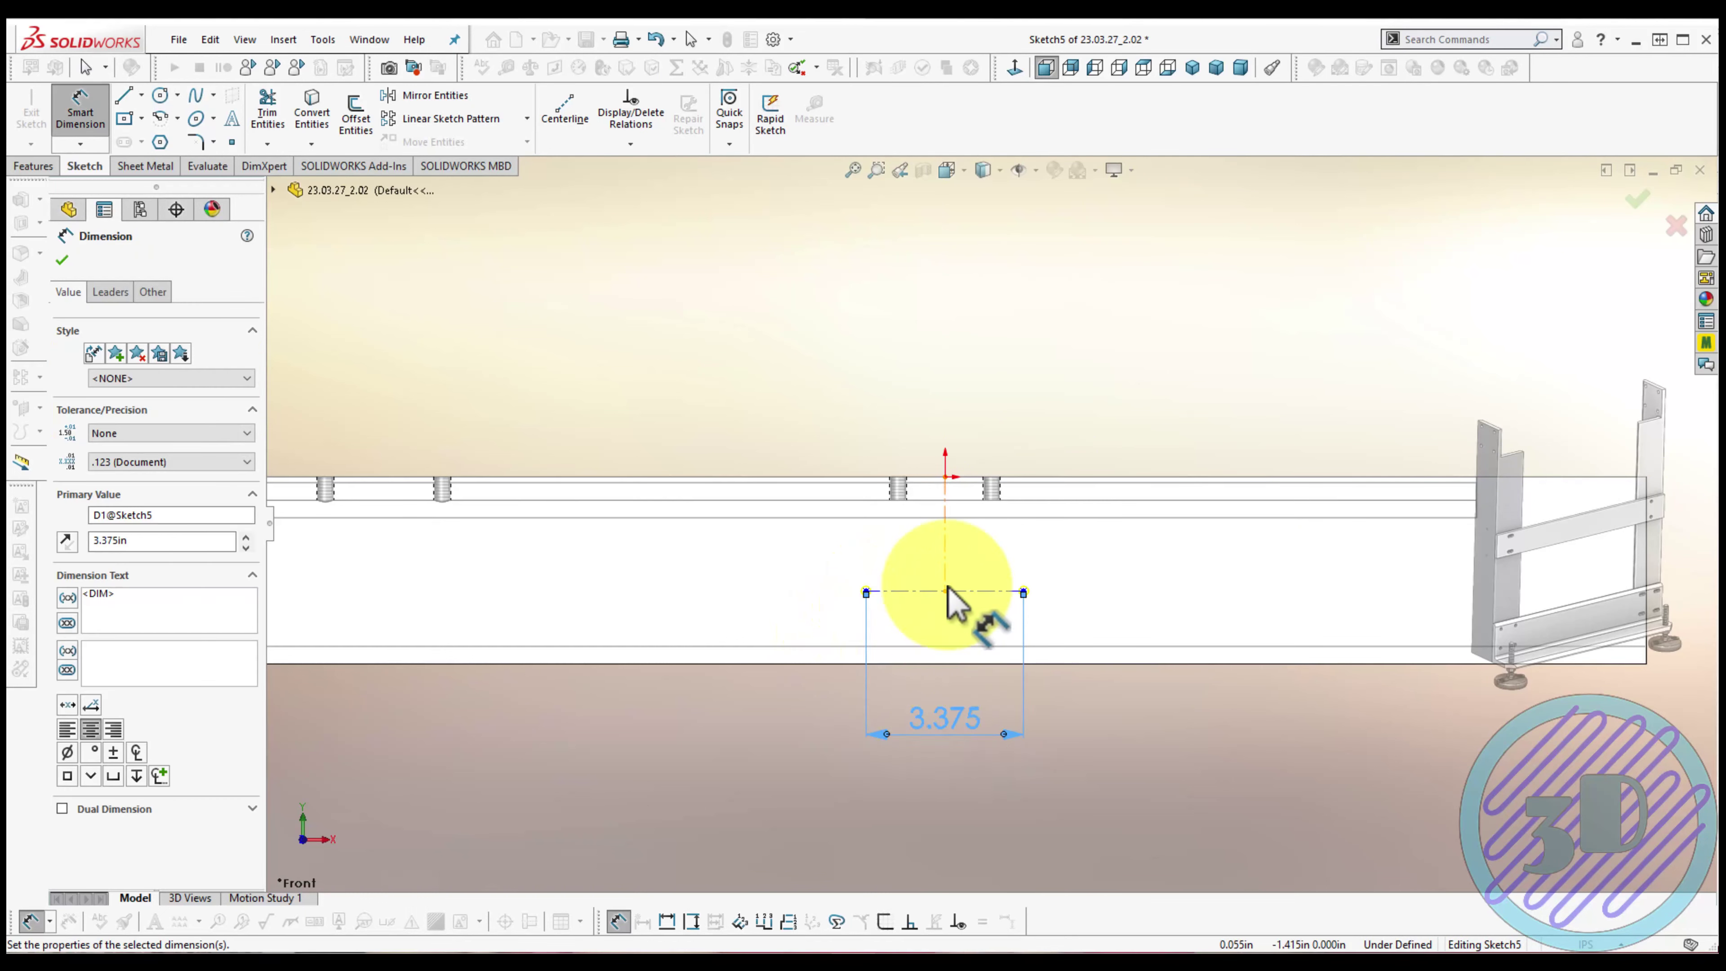
{"action": "left_click", "coordinate": [944, 550]}
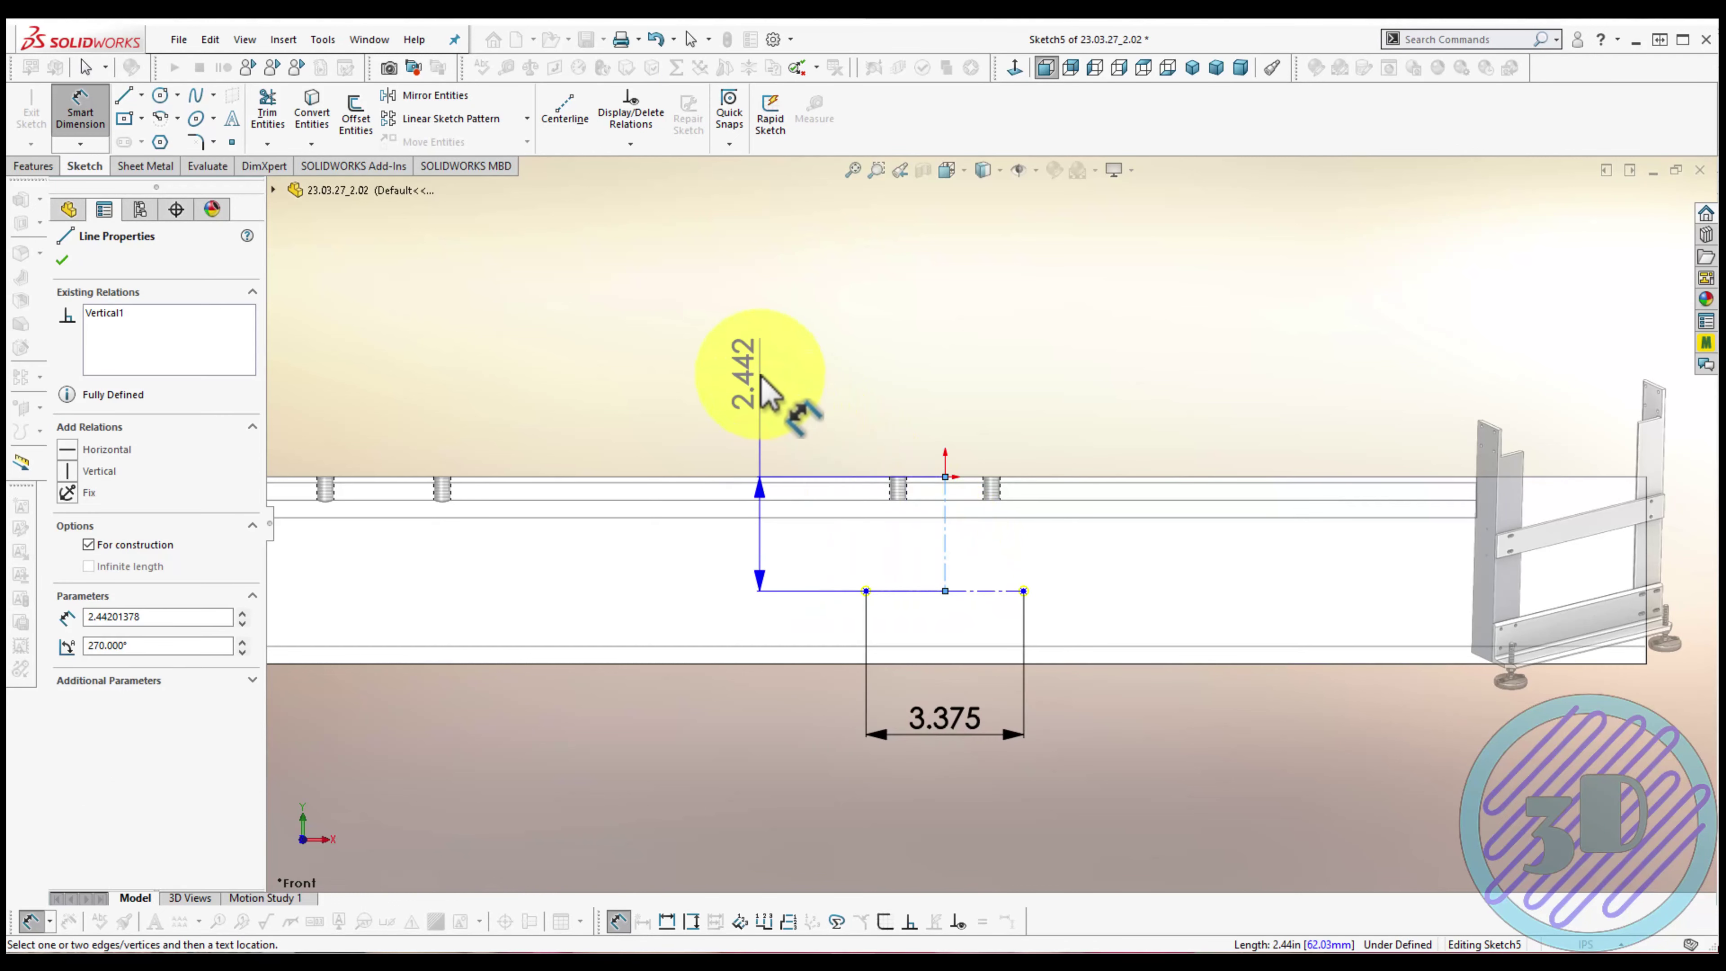
{"action": "left_click", "coordinate": [760, 376]}
{"action": "type", "text": "1.625"}
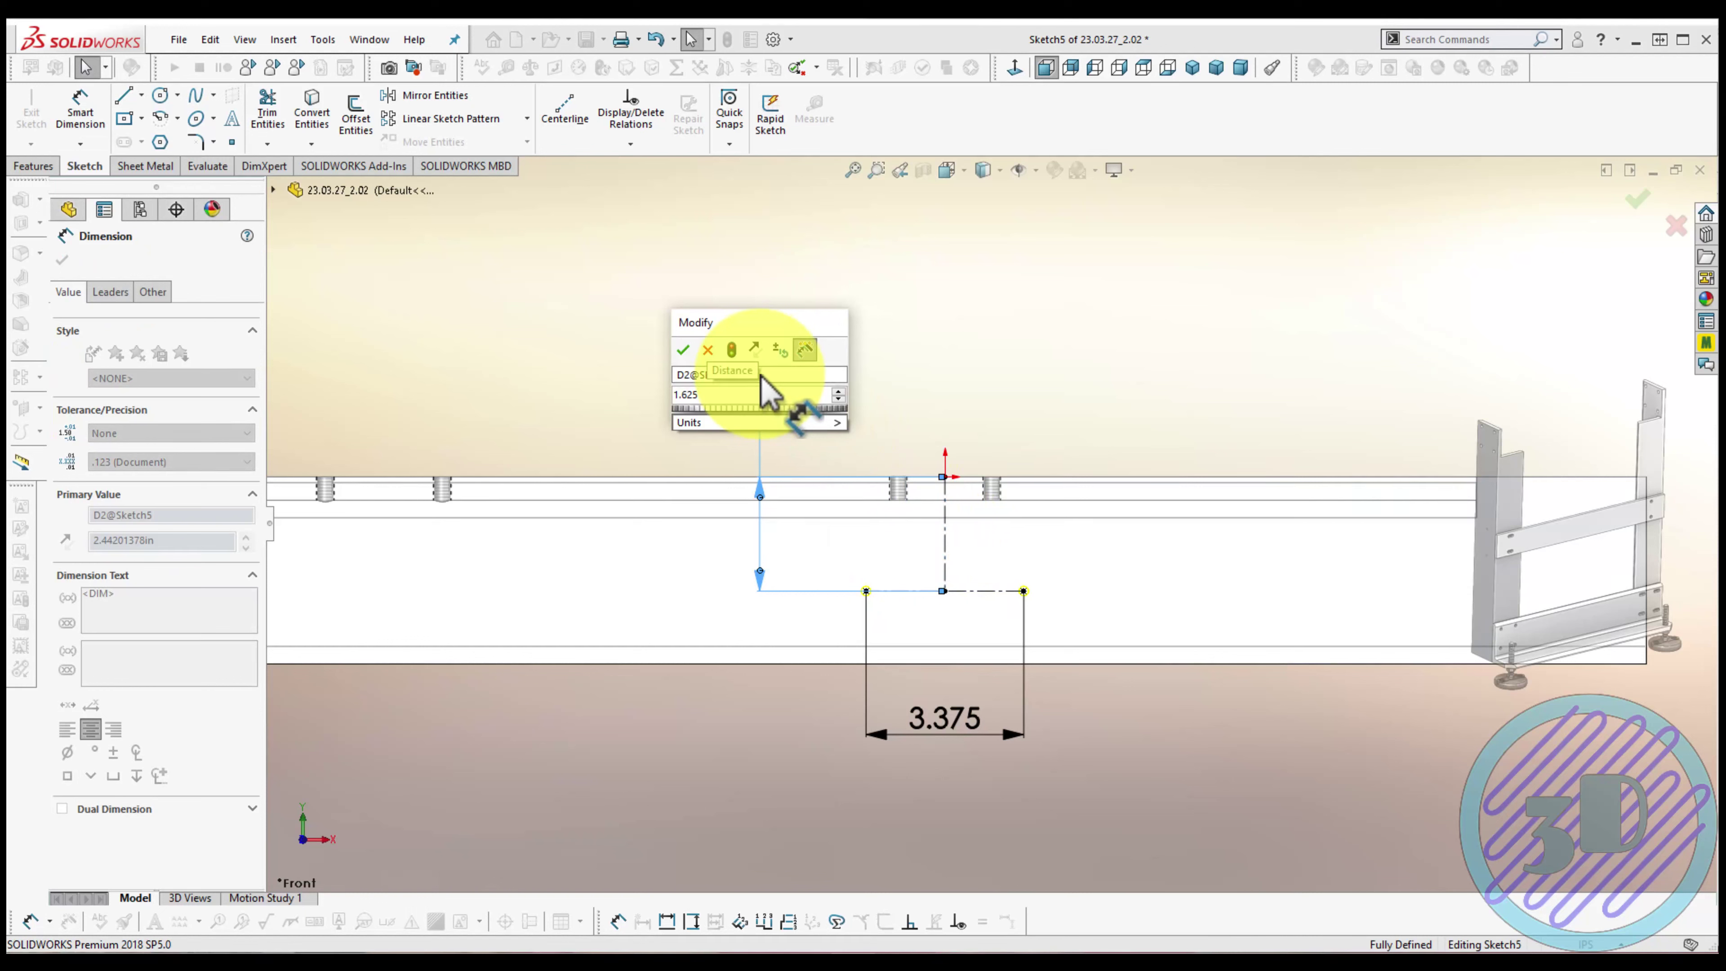
{"action": "key", "text": "Return"}
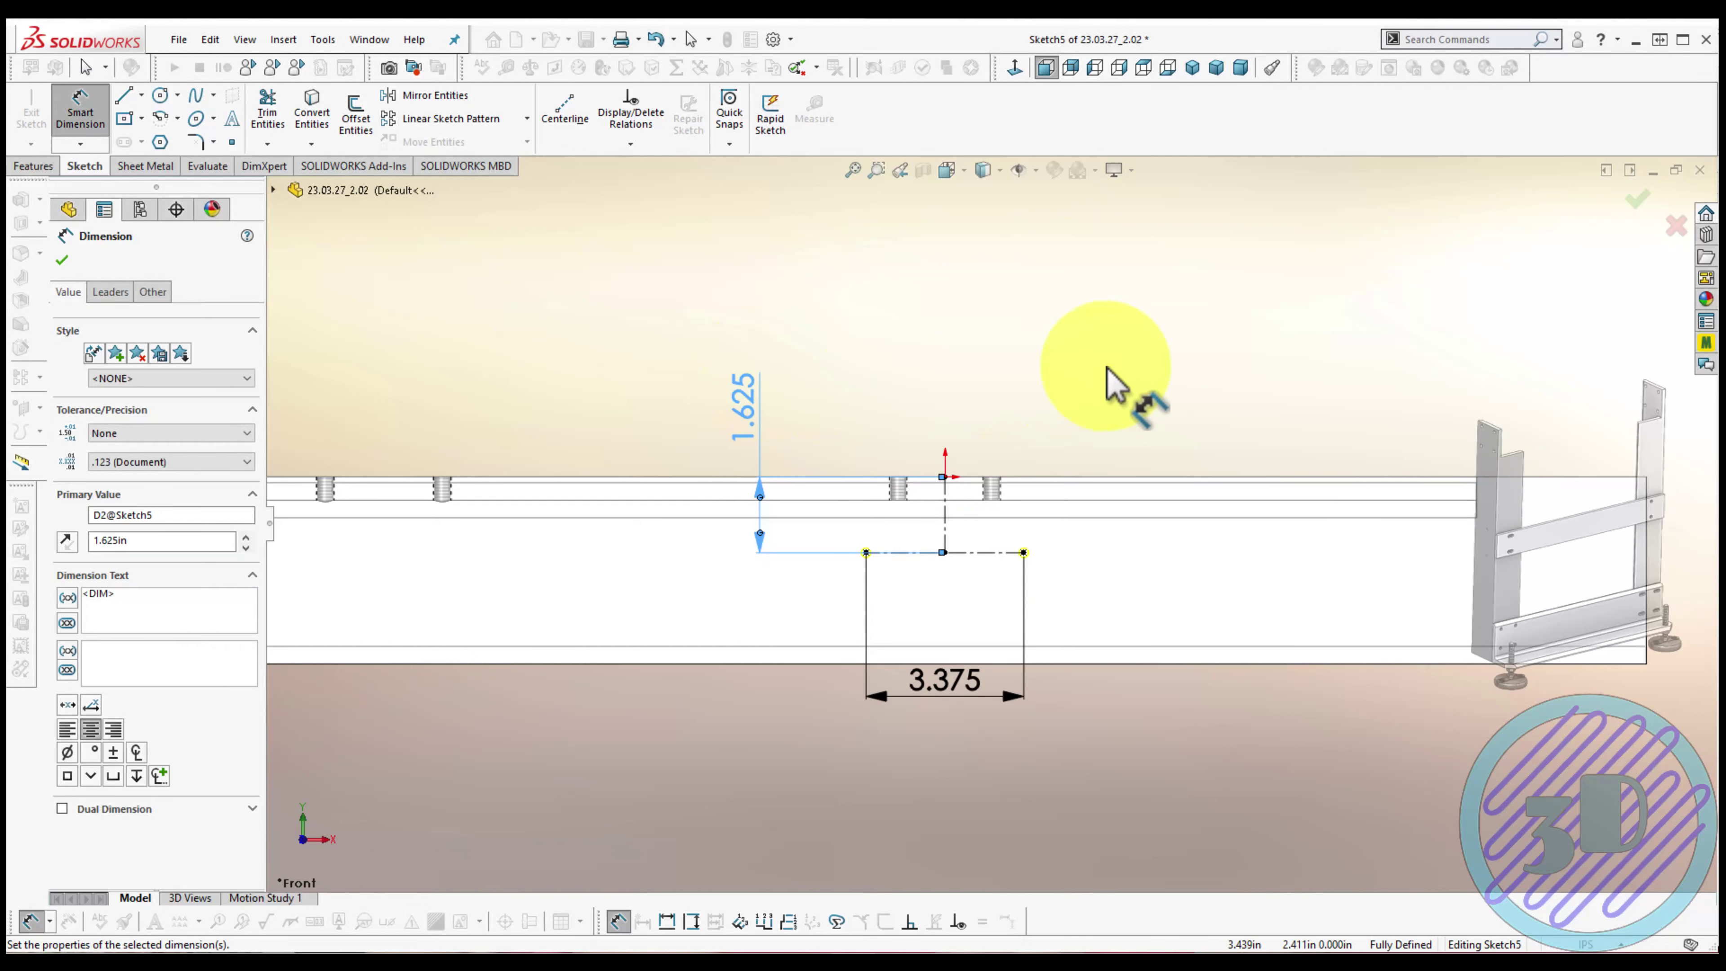
{"action": "left_click", "coordinate": [1332, 598]}
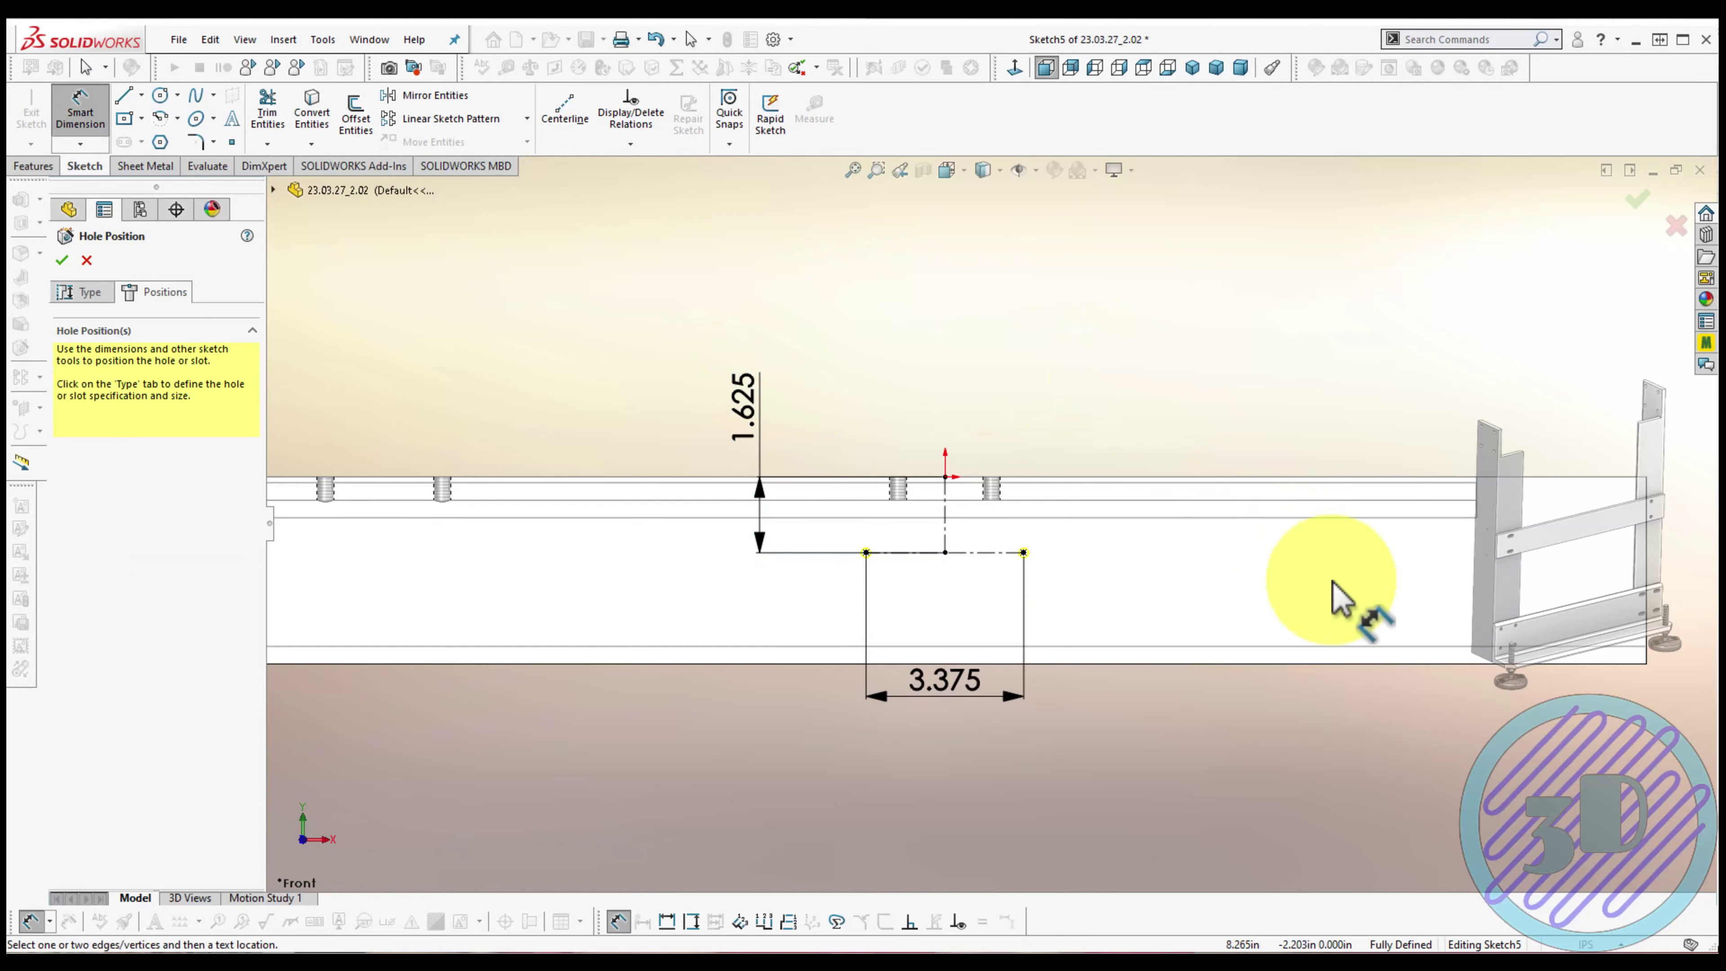
{"action": "left_click", "coordinate": [61, 259]}
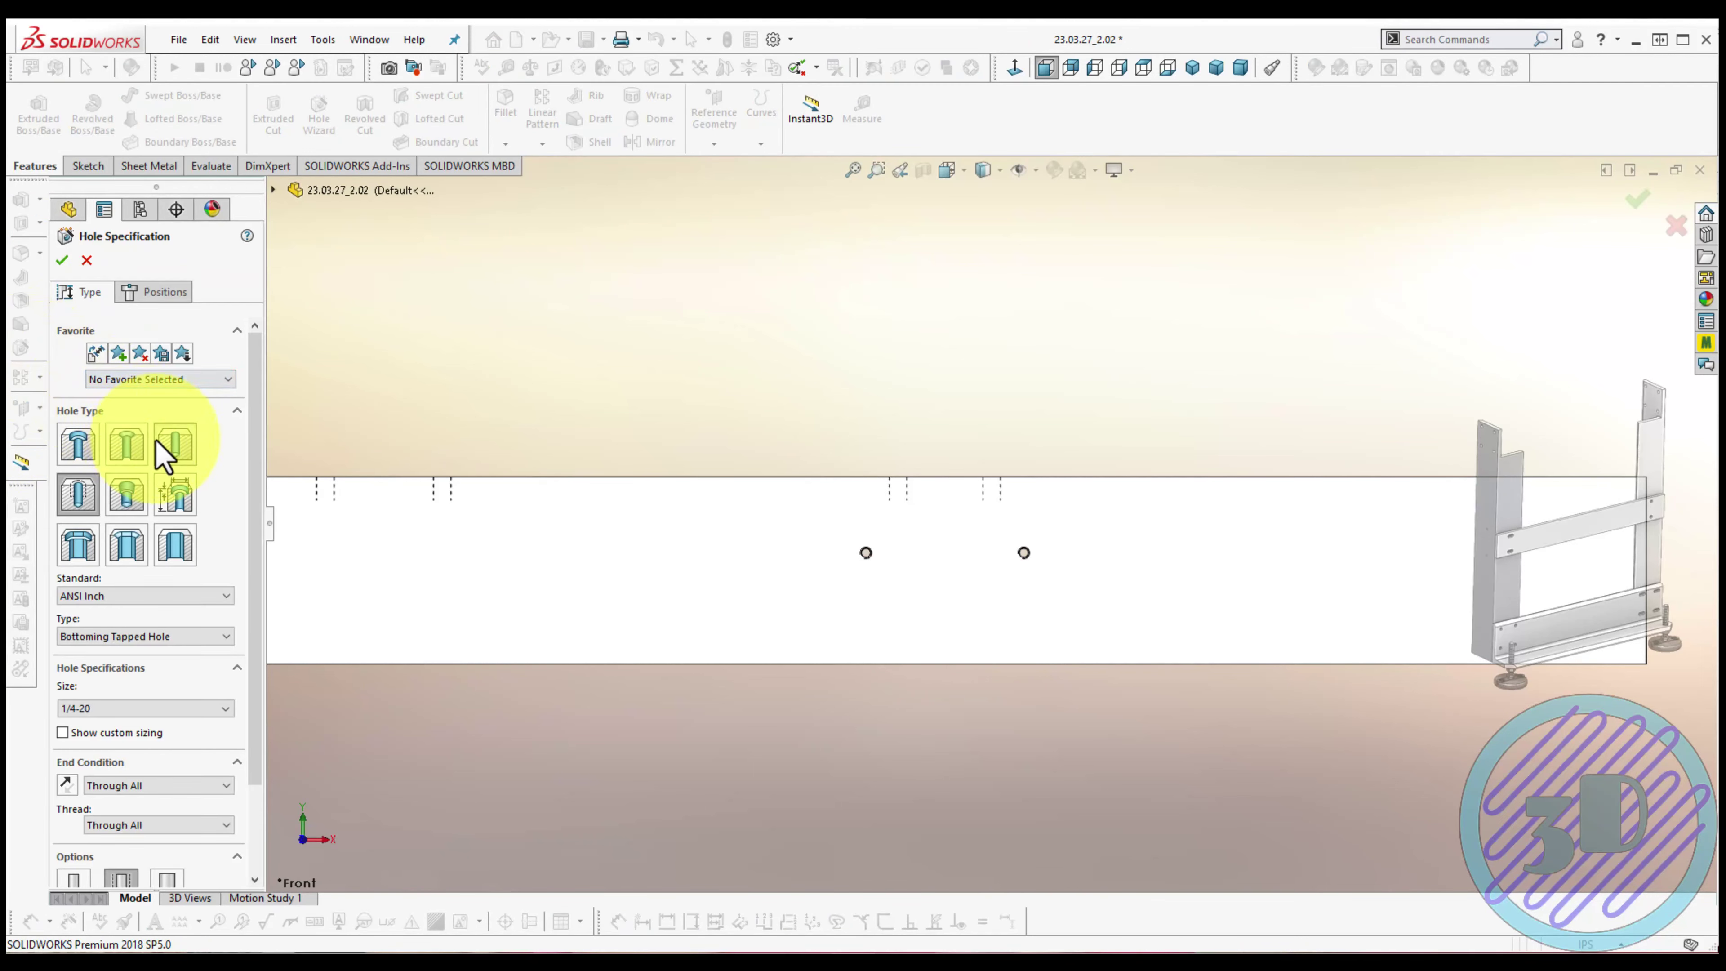
Make the new hole a straight 3/8 clearance hole and pick the front face for positioning
{"action": "left_click", "coordinate": [139, 717]}
{"action": "left_click", "coordinate": [112, 710]}
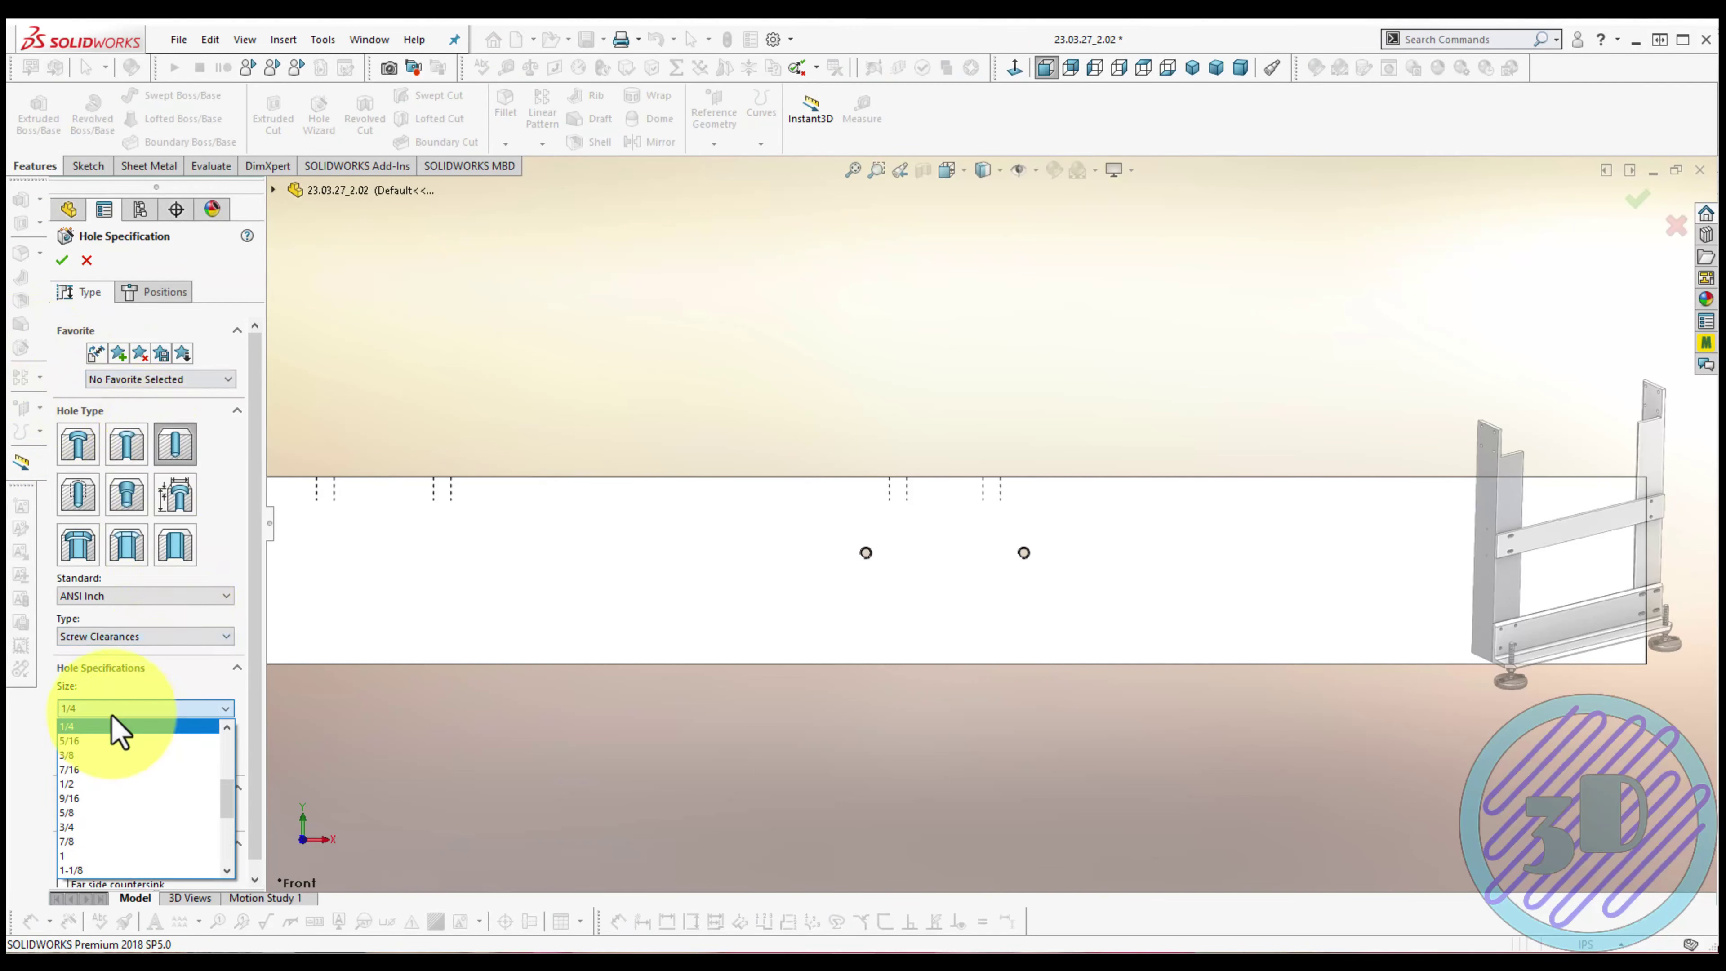
{"action": "left_click", "coordinate": [102, 755]}
{"action": "left_click", "coordinate": [142, 292]}
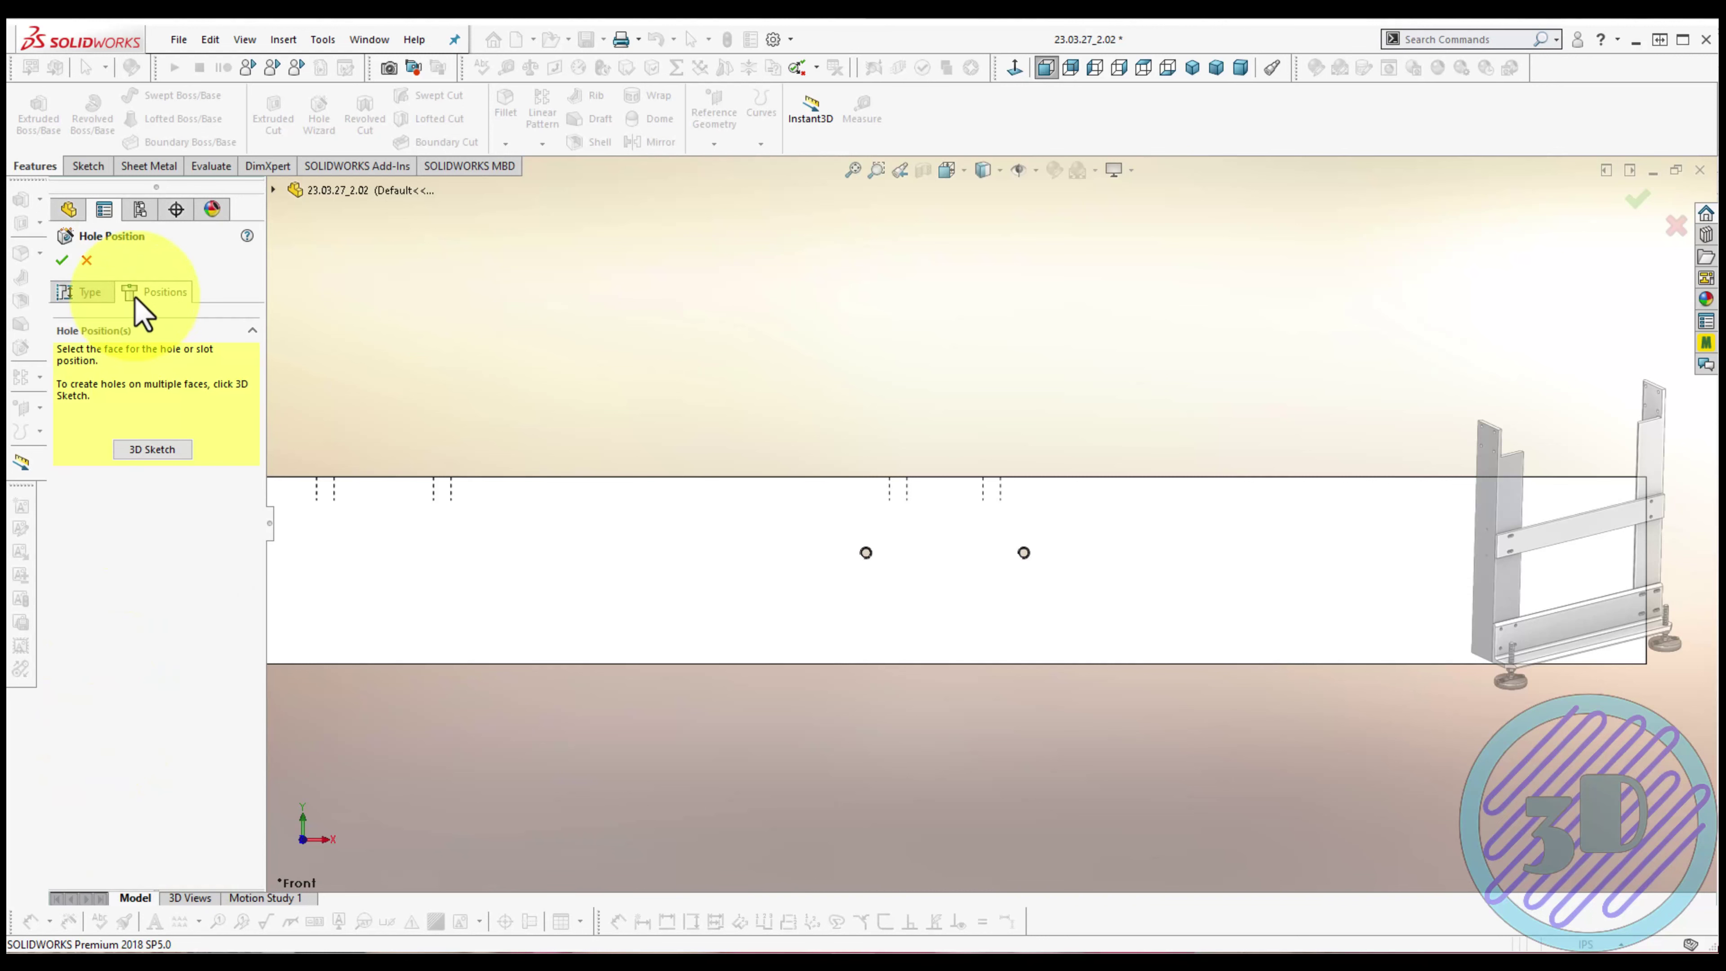
{"action": "left_click", "coordinate": [1335, 523]}
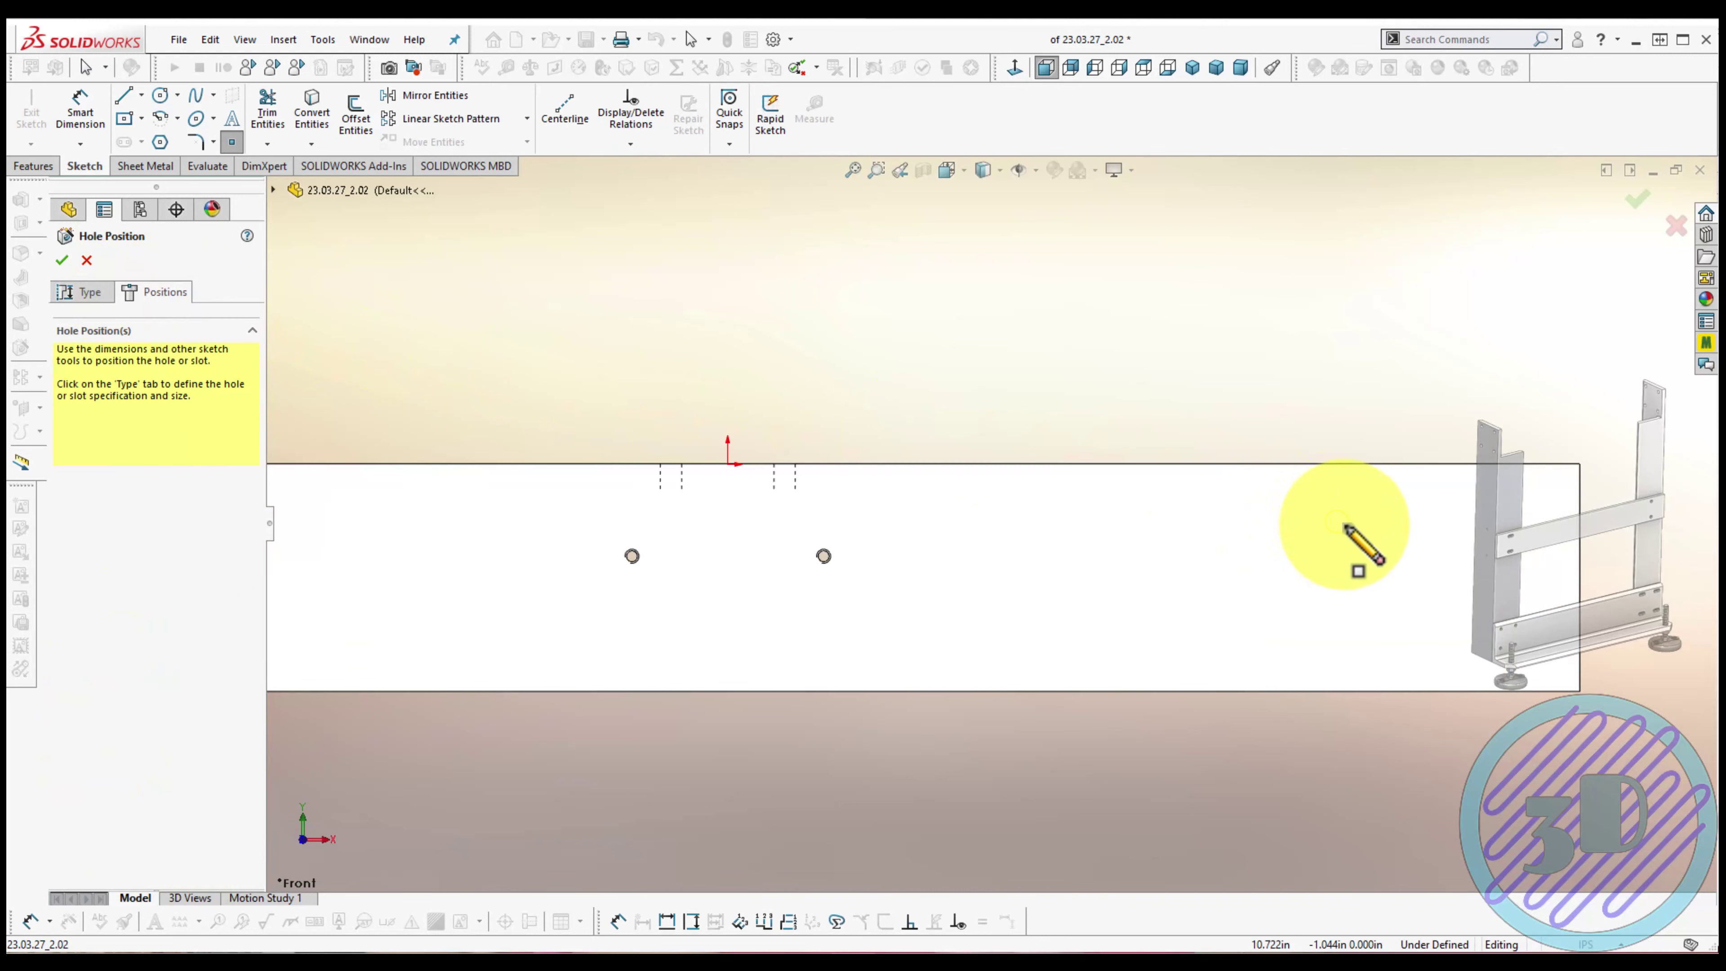
Place clearance-hole points near the right end of the front face
{"action": "left_click", "coordinate": [1474, 529]}
{"action": "left_click", "coordinate": [1503, 614]}
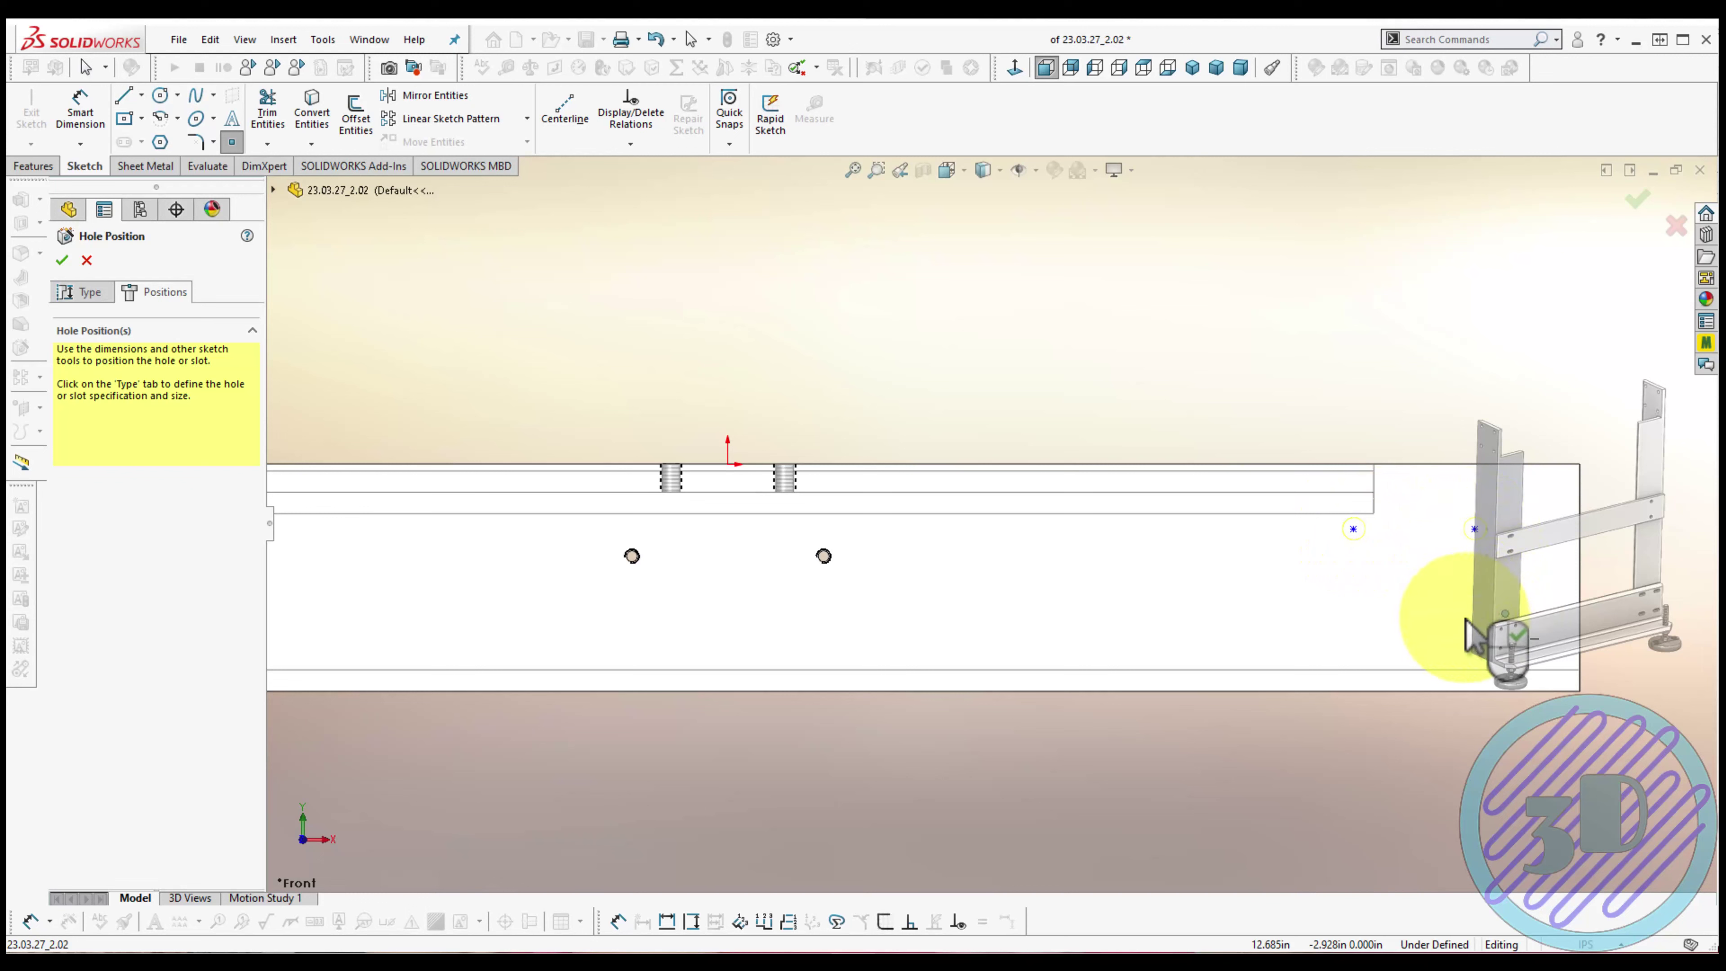
{"action": "left_click", "coordinate": [1396, 624]}
{"action": "key", "text": "Escape"}
Square the hole points into a rectangle with Vertical and Horizontal relations on each pair
{"action": "left_click", "coordinate": [1474, 528]}
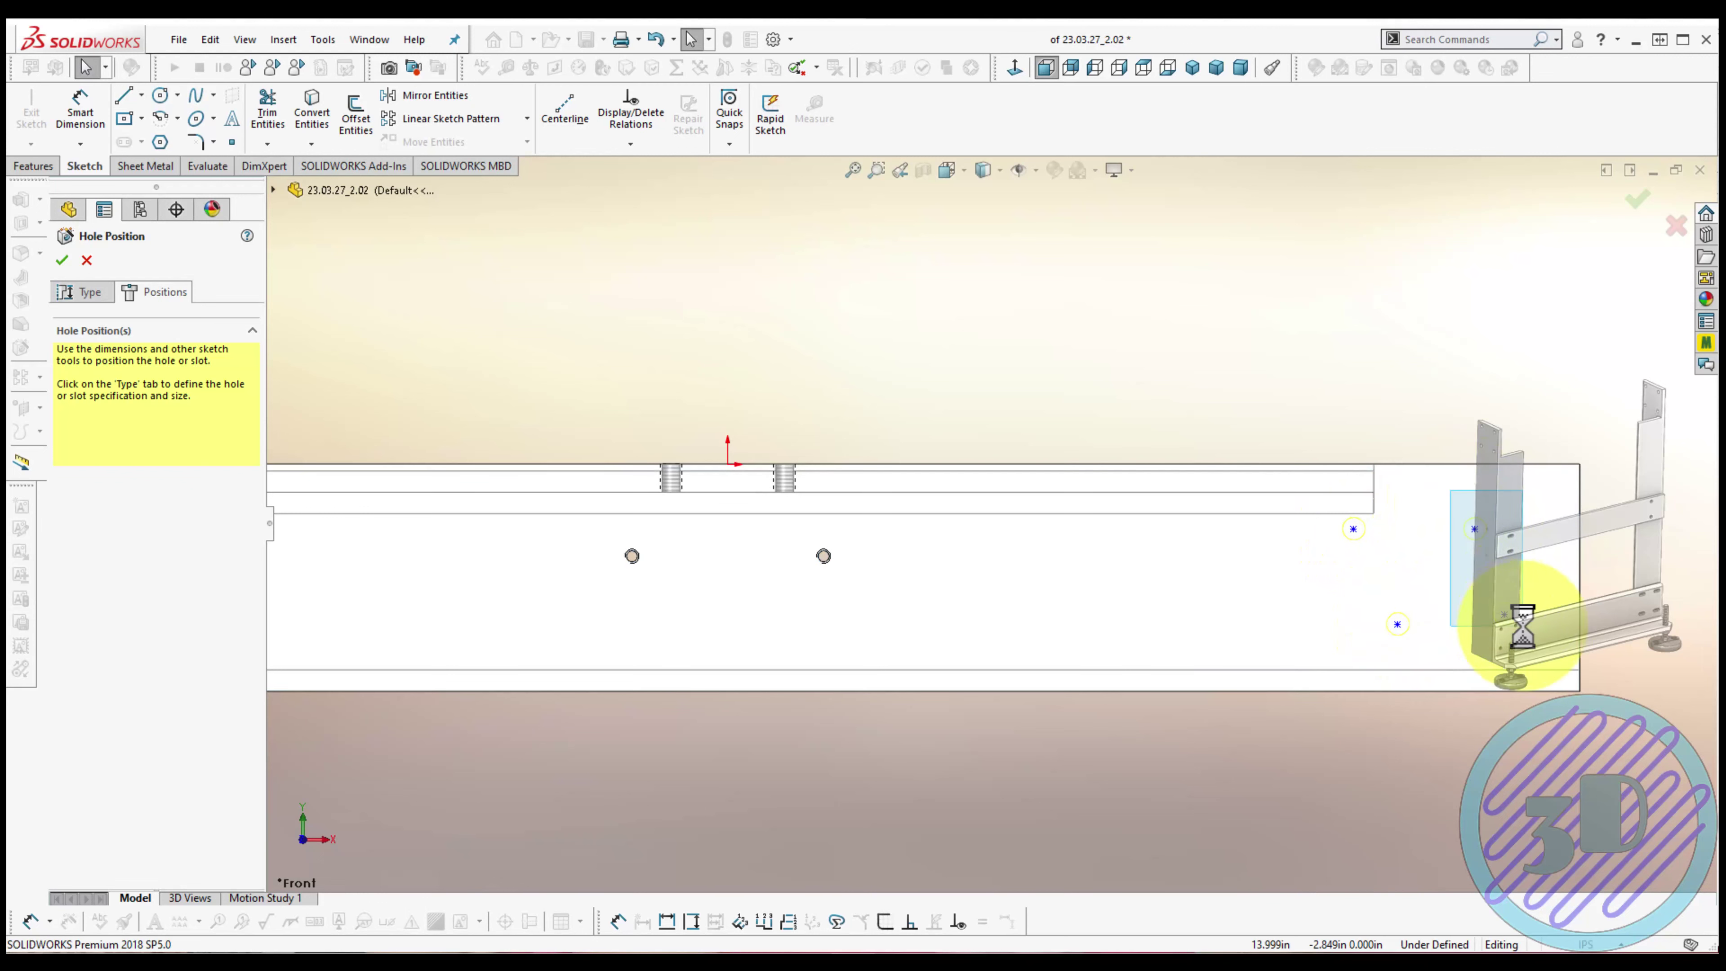
{"action": "left_click", "coordinate": [1504, 614], "text": "ctrl"}
{"action": "left_click", "coordinate": [1626, 581]}
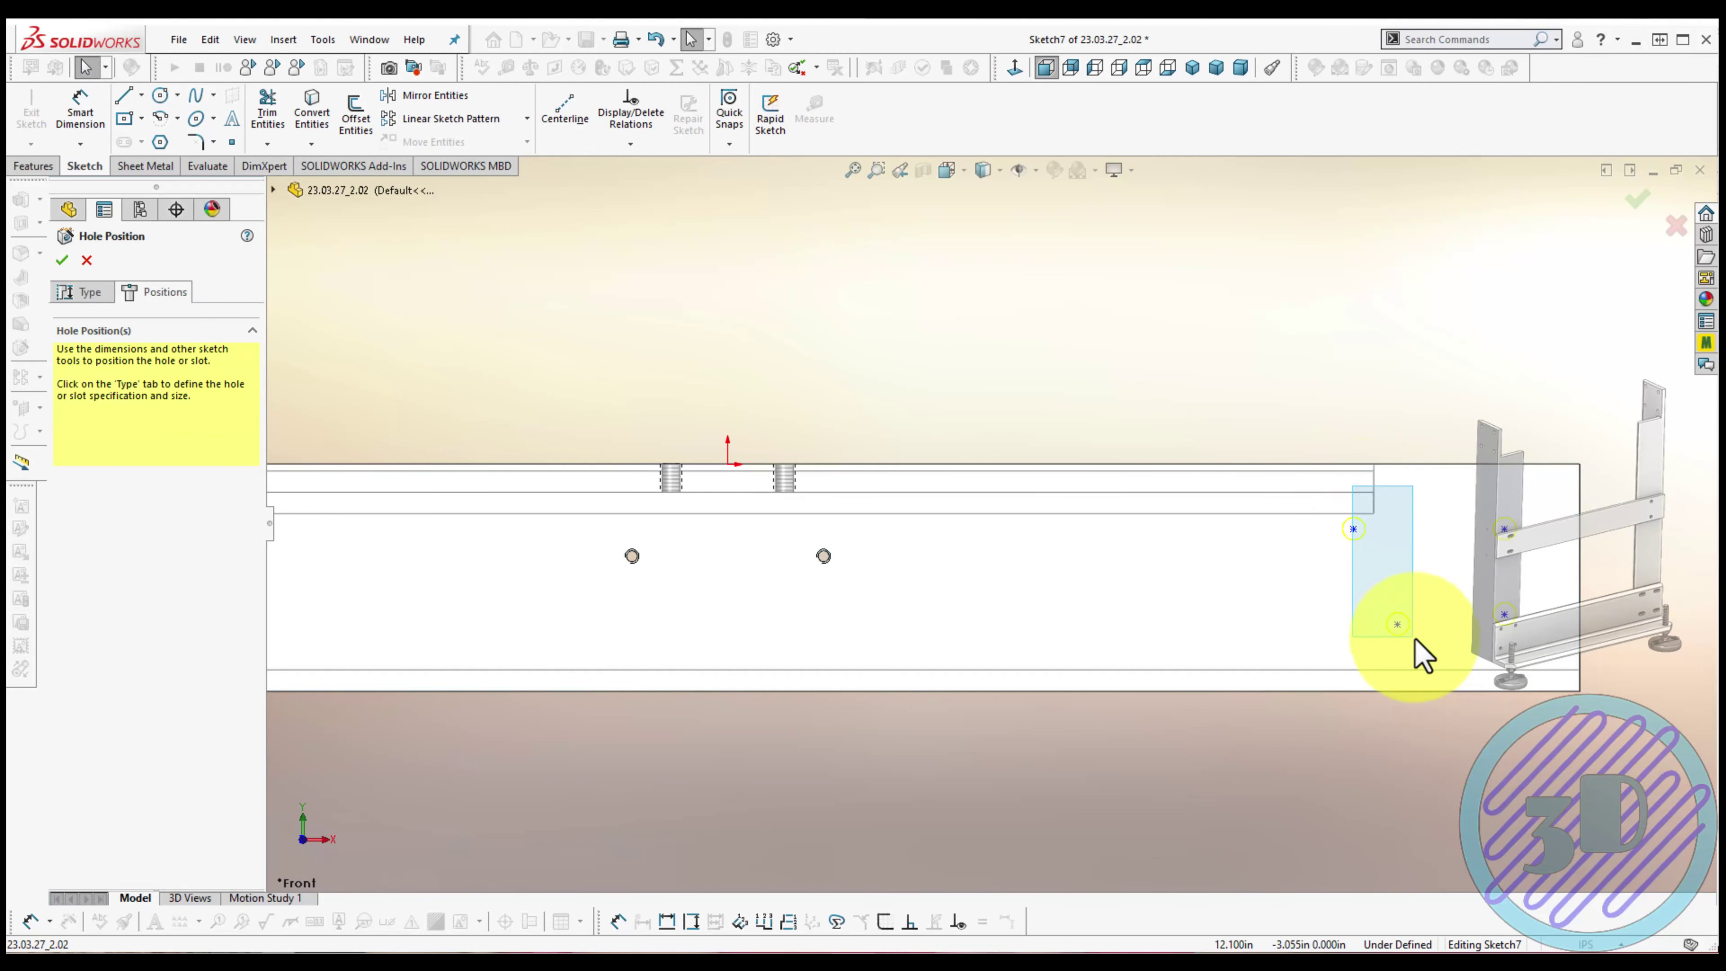
{"action": "left_click_drag", "start_coordinate": [1340, 479], "coordinate": [1419, 656]}
{"action": "left_click", "coordinate": [1513, 561]}
{"action": "left_click_drag", "start_coordinate": [1273, 456], "coordinate": [1509, 566]}
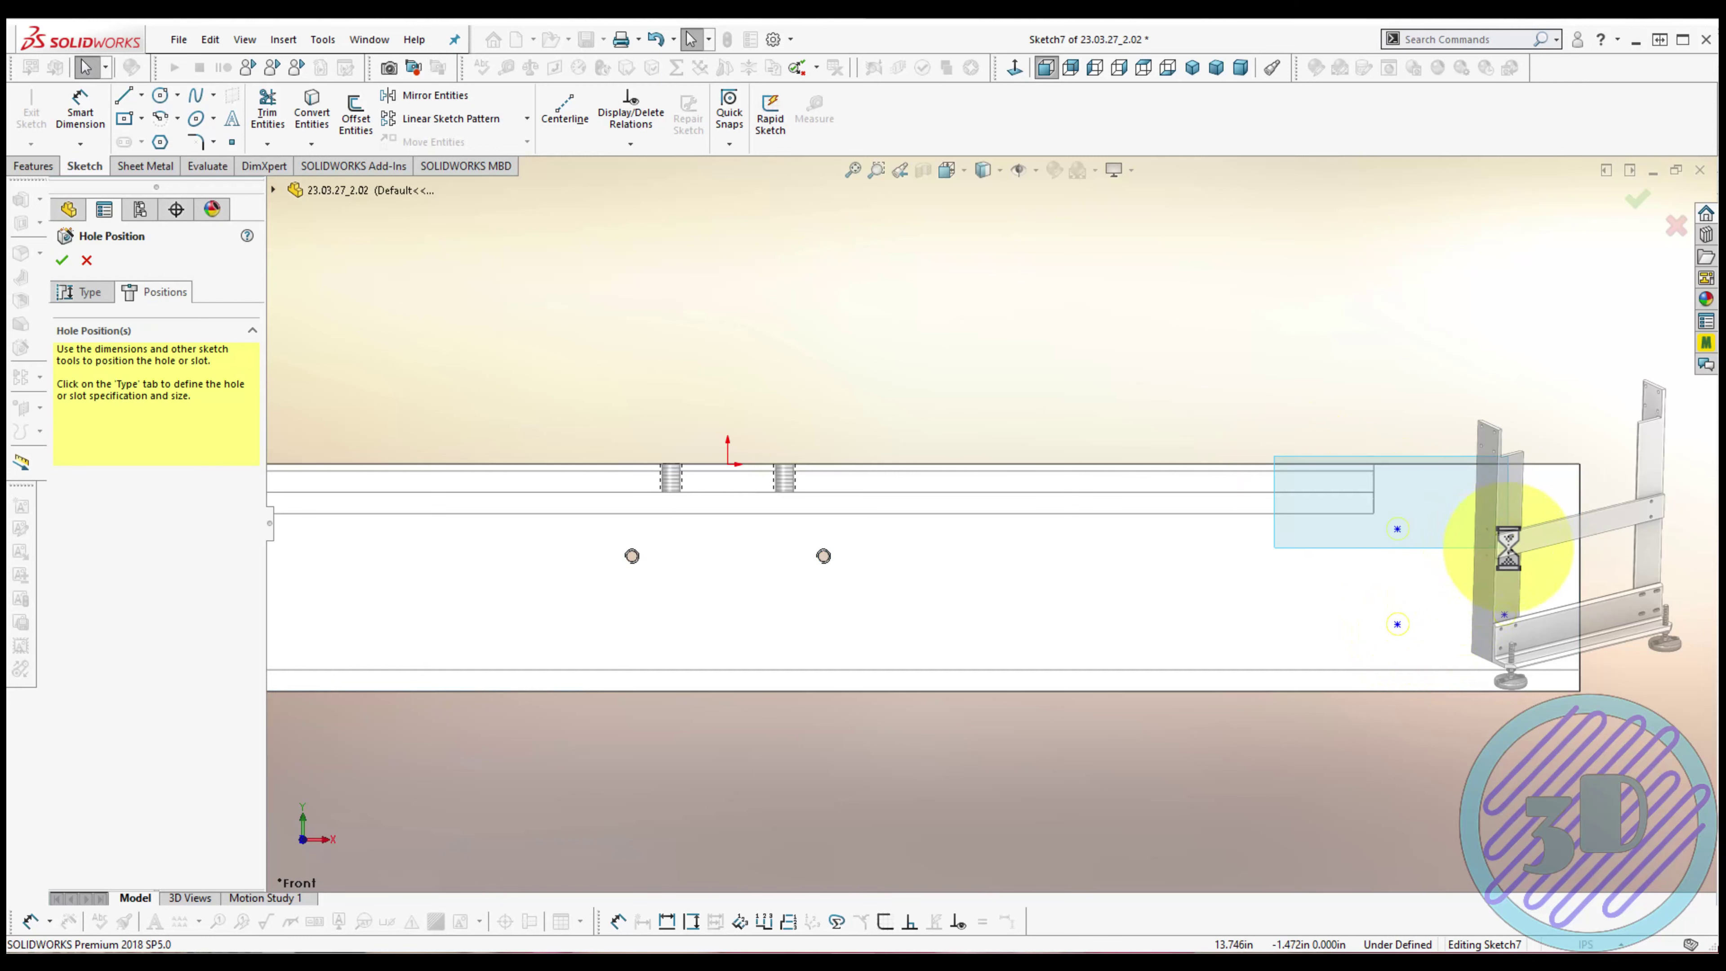
{"action": "left_click", "coordinate": [1595, 482]}
{"action": "left_click_drag", "start_coordinate": [1352, 576], "coordinate": [1552, 659]}
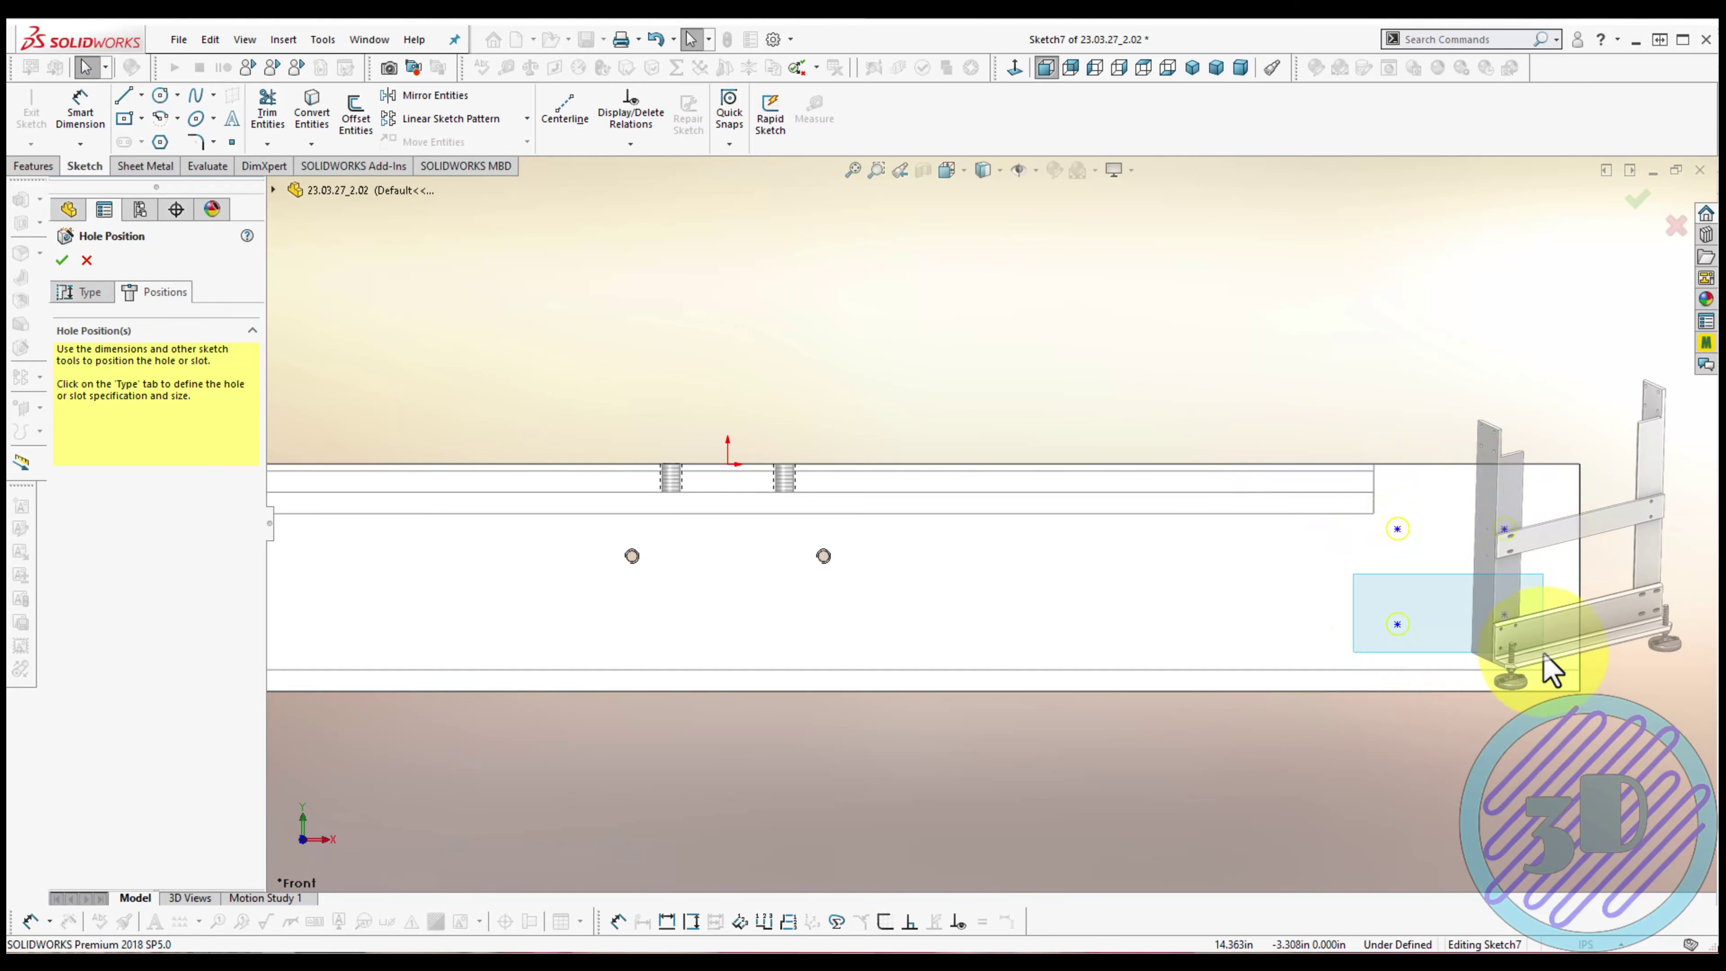
{"action": "left_click", "coordinate": [1596, 561]}
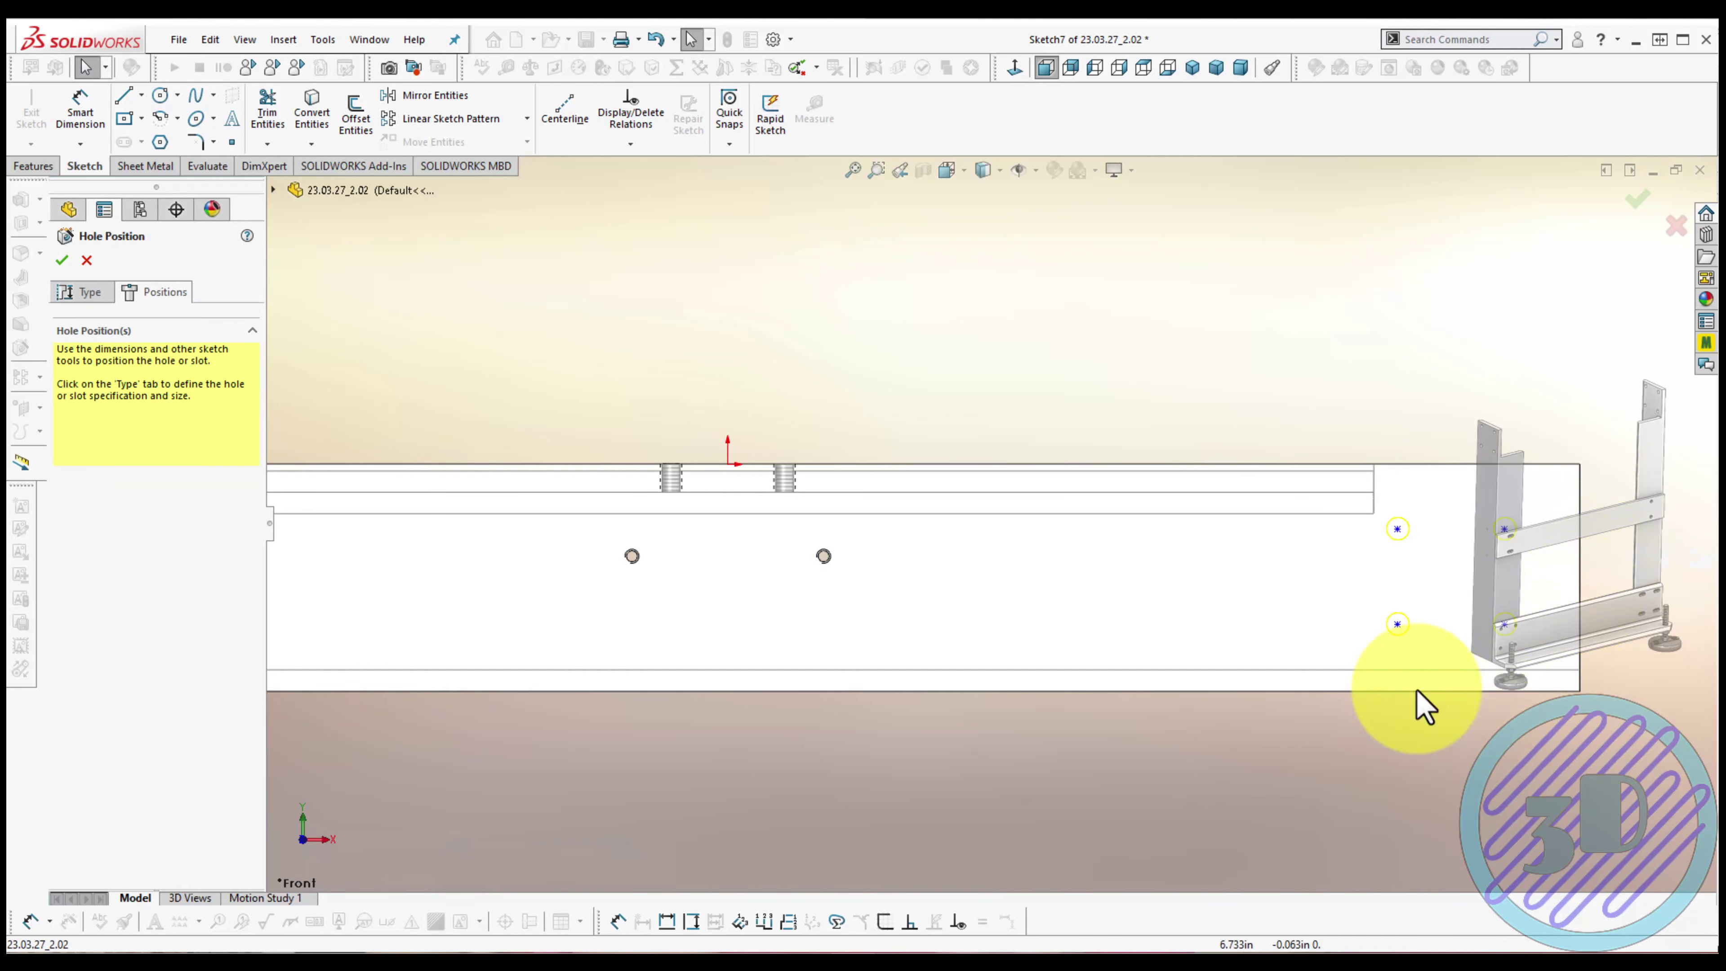
Draw a construction centerline from a hole point to the upper-left point
{"action": "left_click", "coordinate": [564, 109]}
{"action": "left_click", "coordinate": [1504, 623]}
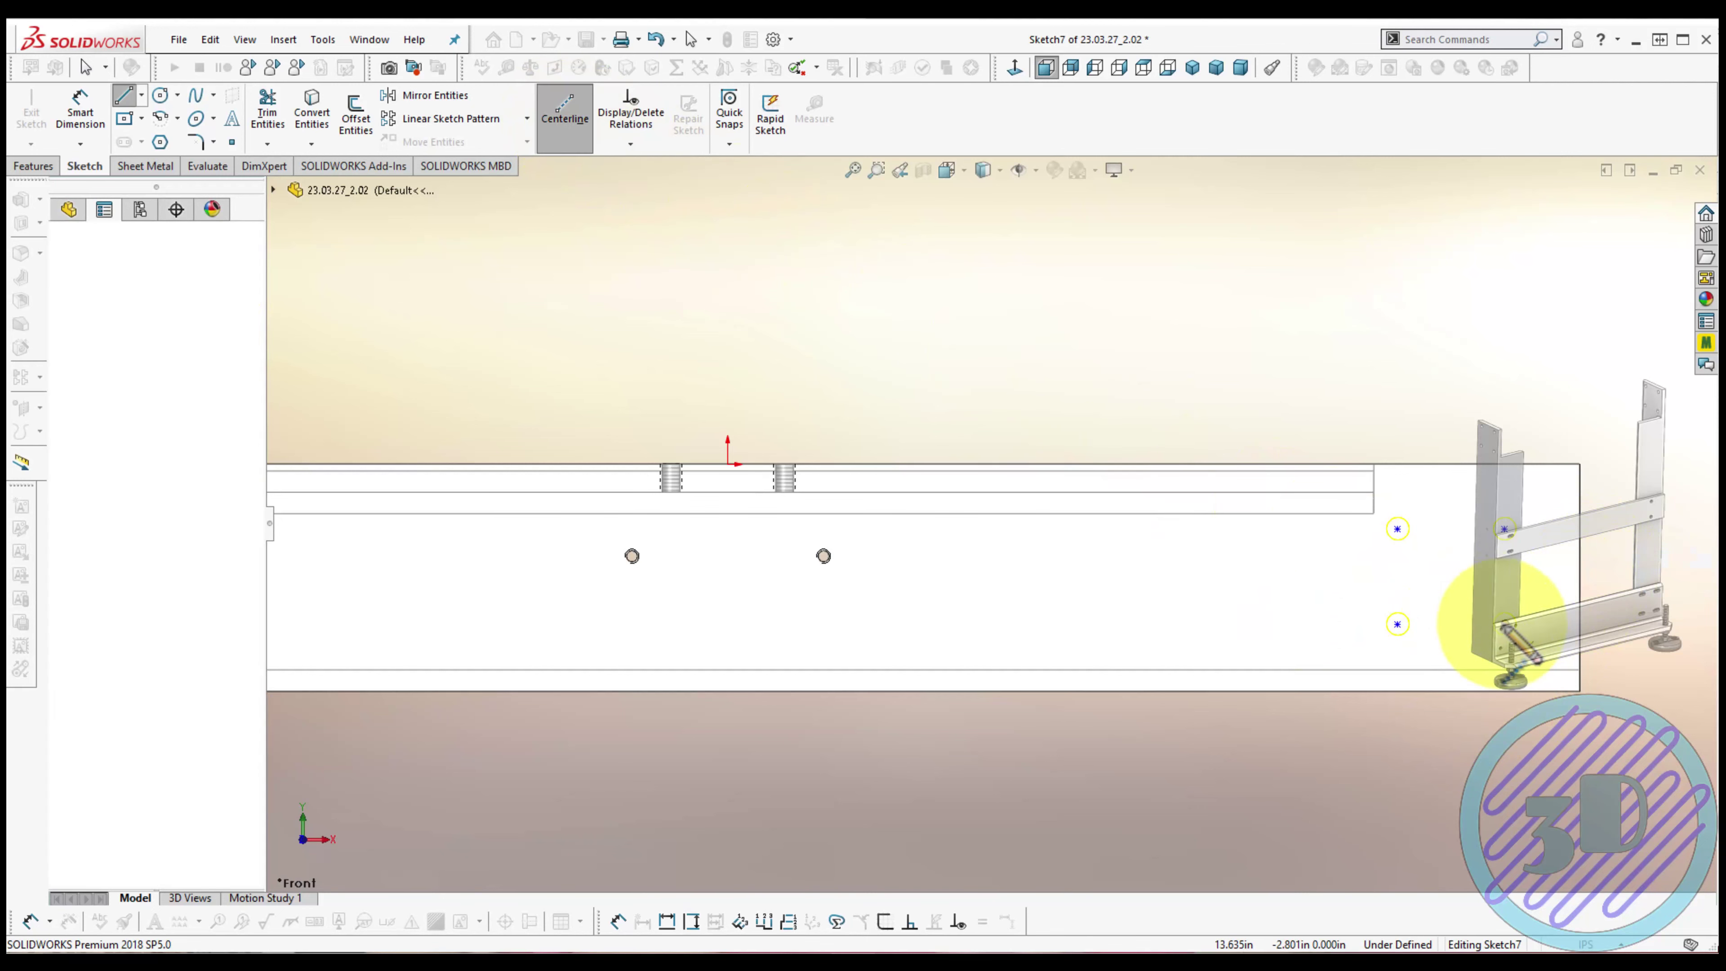
{"action": "left_click", "coordinate": [1397, 529]}
{"action": "key", "text": "Escape"}
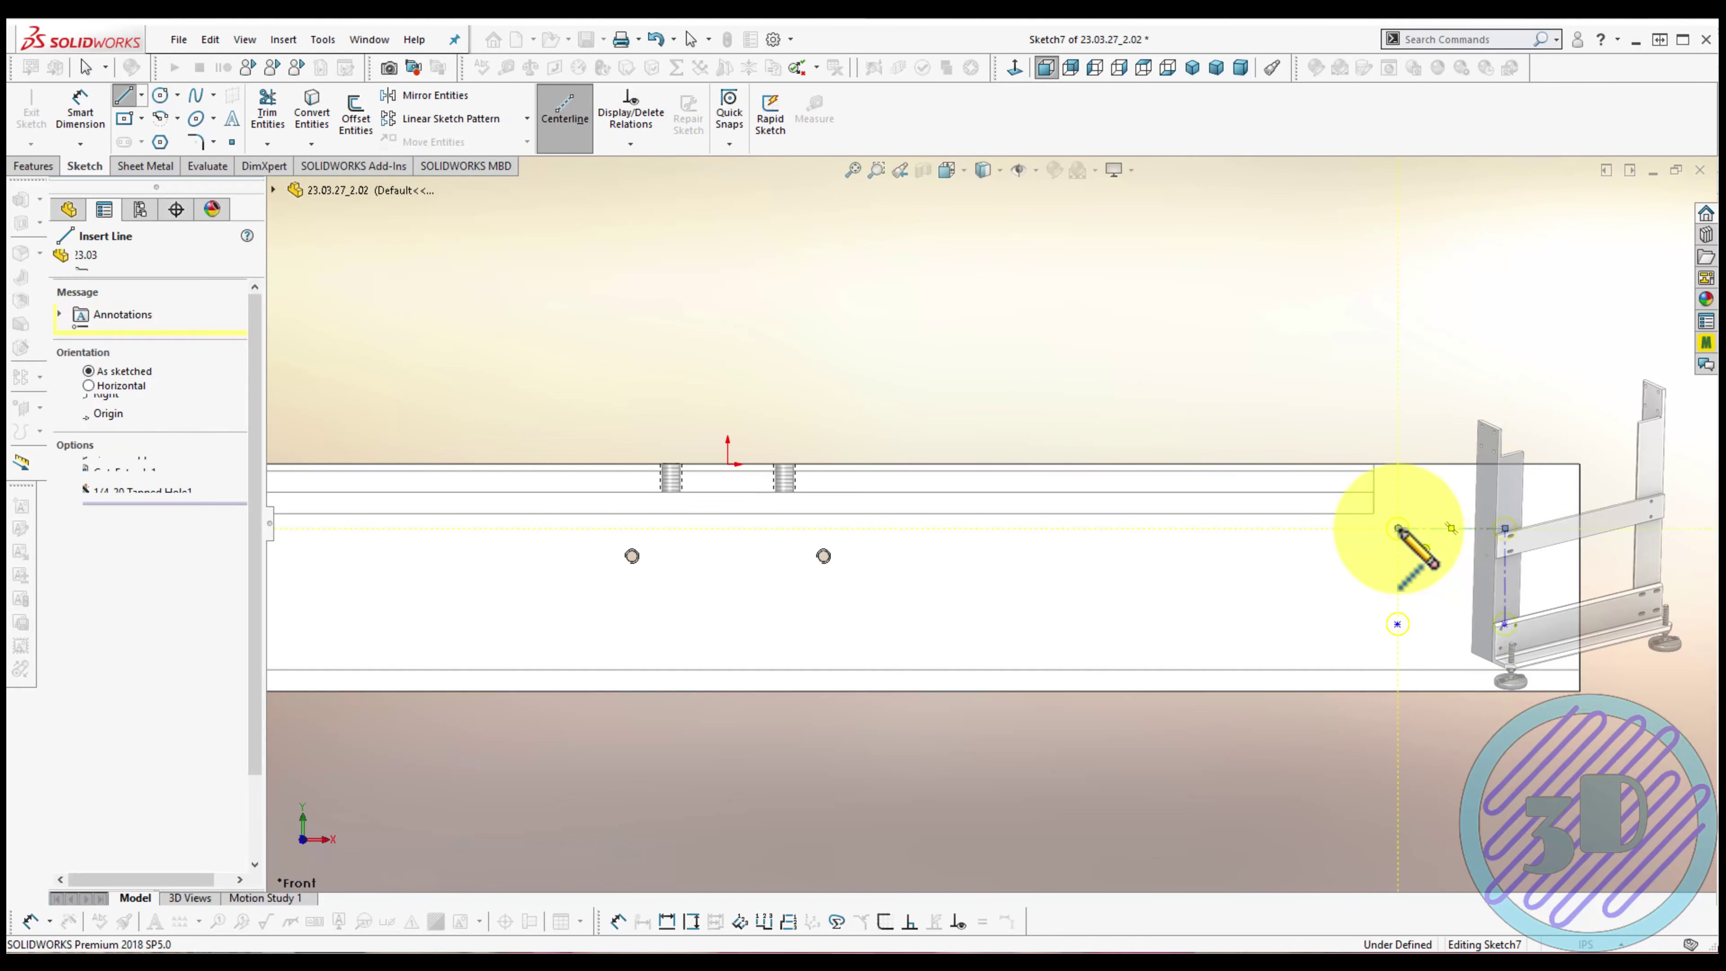
{"action": "key", "text": "Escape"}
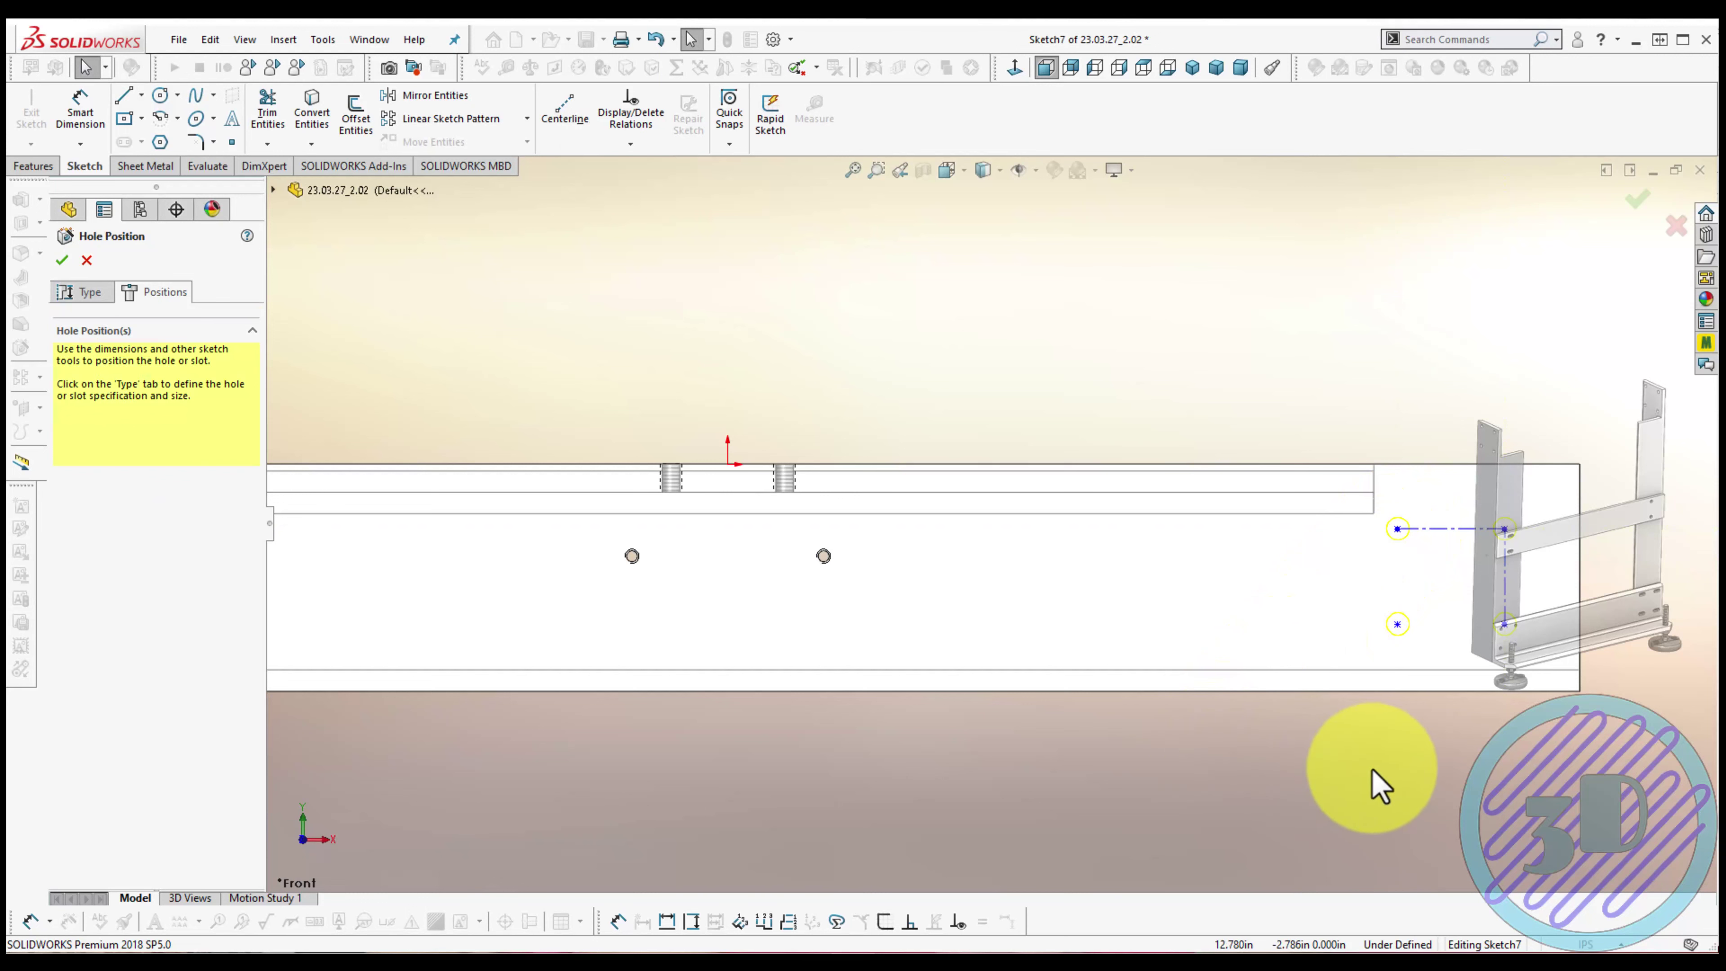
{"action": "left_click", "coordinate": [1467, 529]}
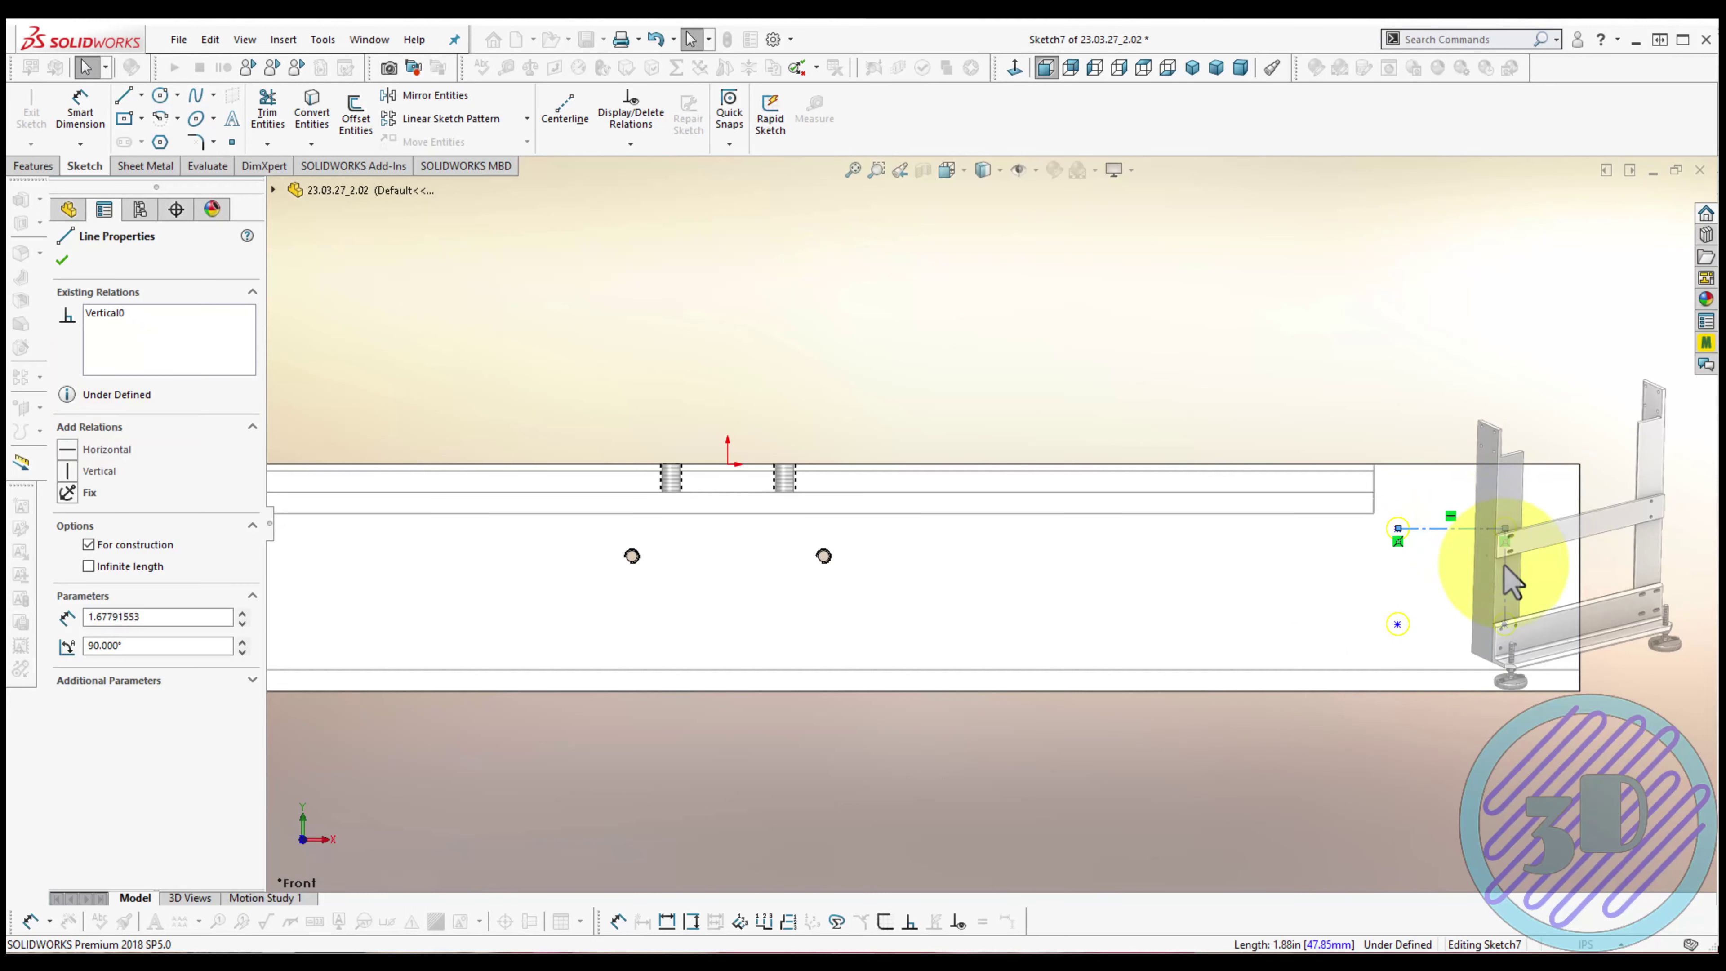
Make the two construction lines equal and dimension the hole spacing to 2.5
{"action": "left_click", "coordinate": [1504, 571], "text": "ctrl"}
{"action": "left_click", "coordinate": [1683, 501]}
{"action": "left_click", "coordinate": [1620, 796]}
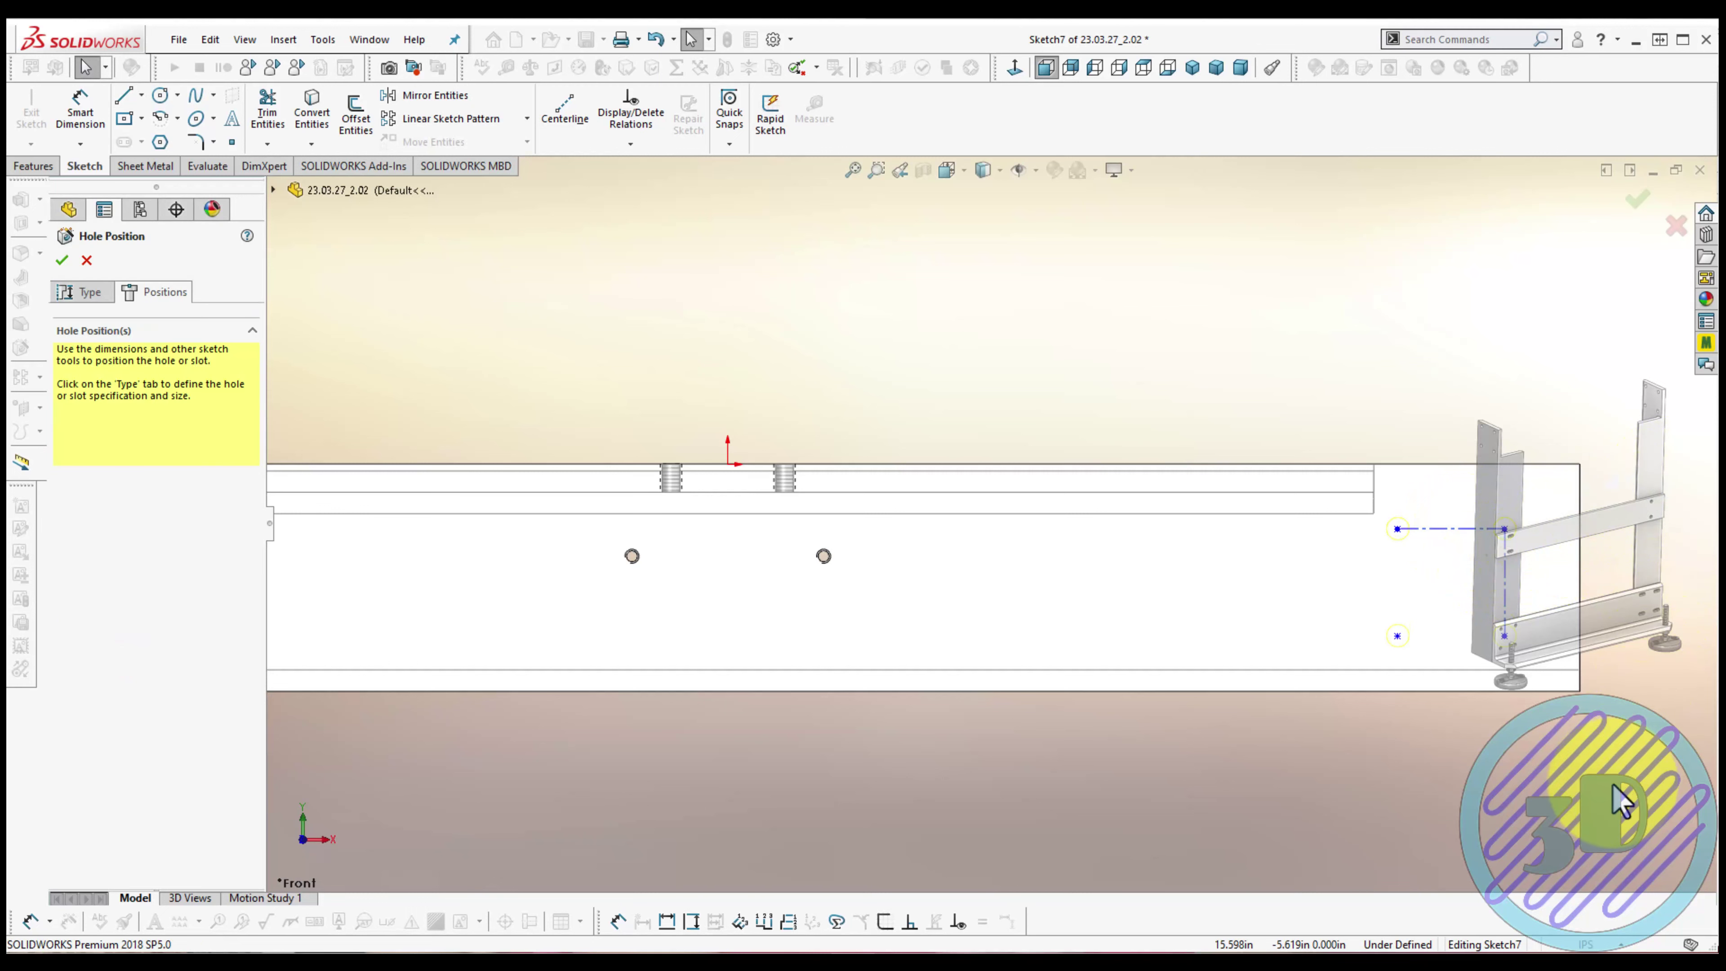
{"action": "key", "text": "d"}
{"action": "left_click", "coordinate": [1504, 598]}
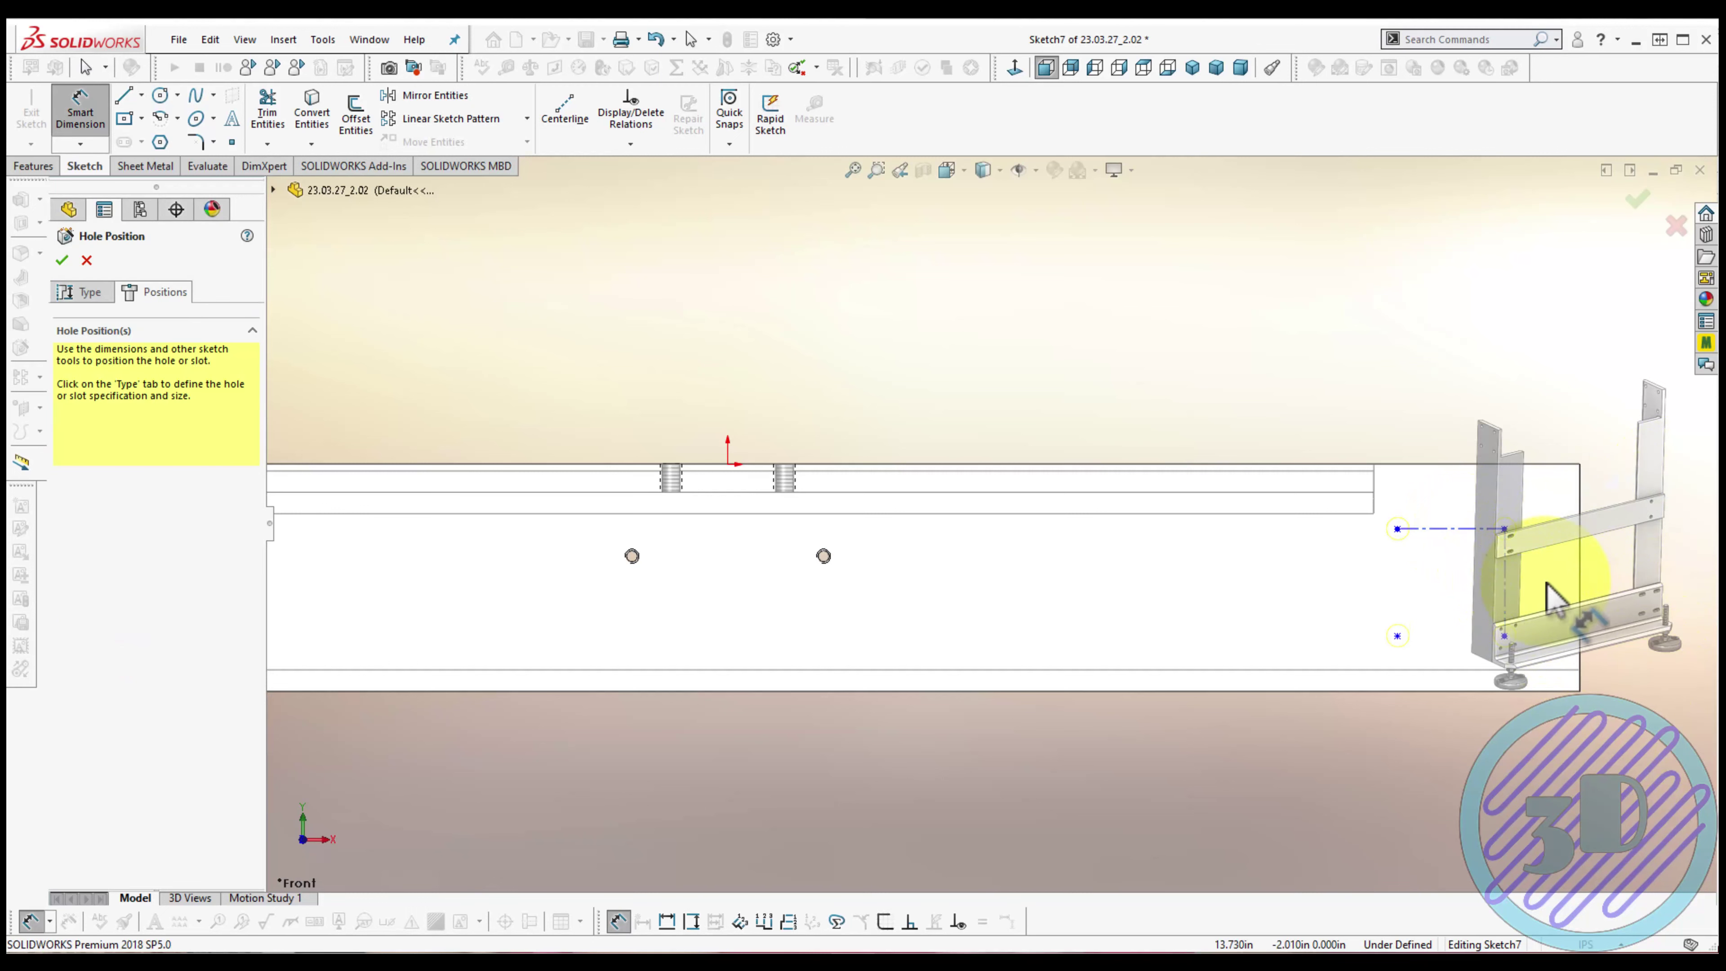
{"action": "left_click", "coordinate": [1668, 595]}
{"action": "type", "text": "2.5"}
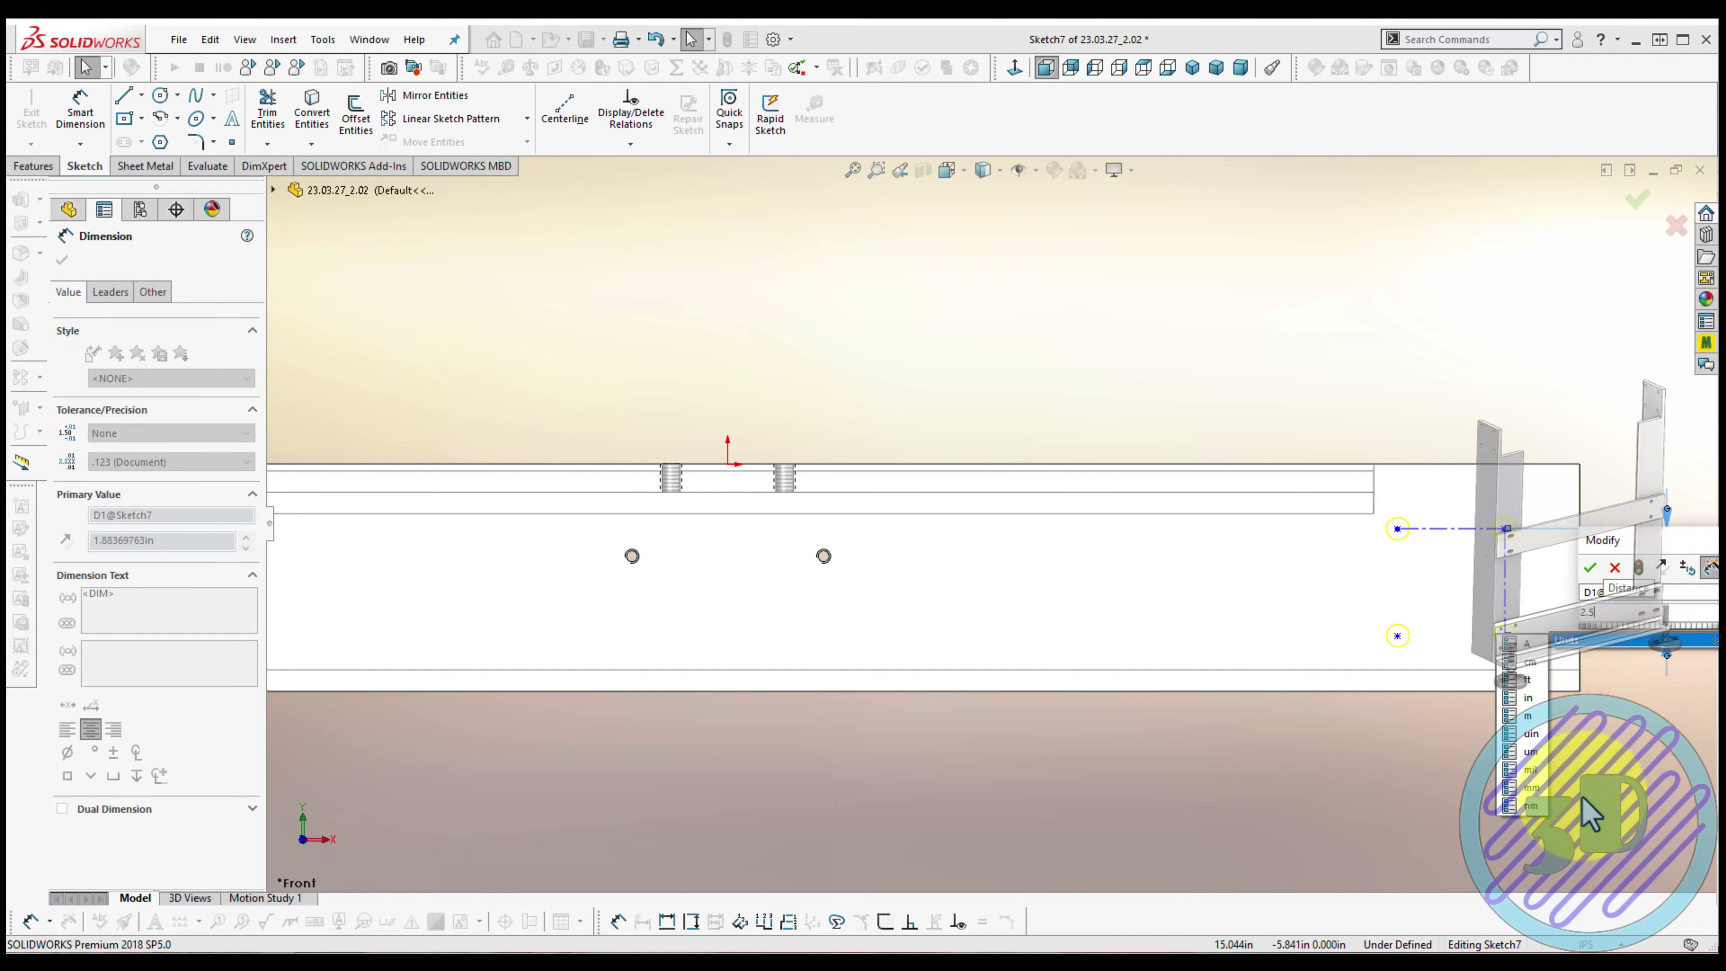
{"action": "left_click", "coordinate": [1590, 567]}
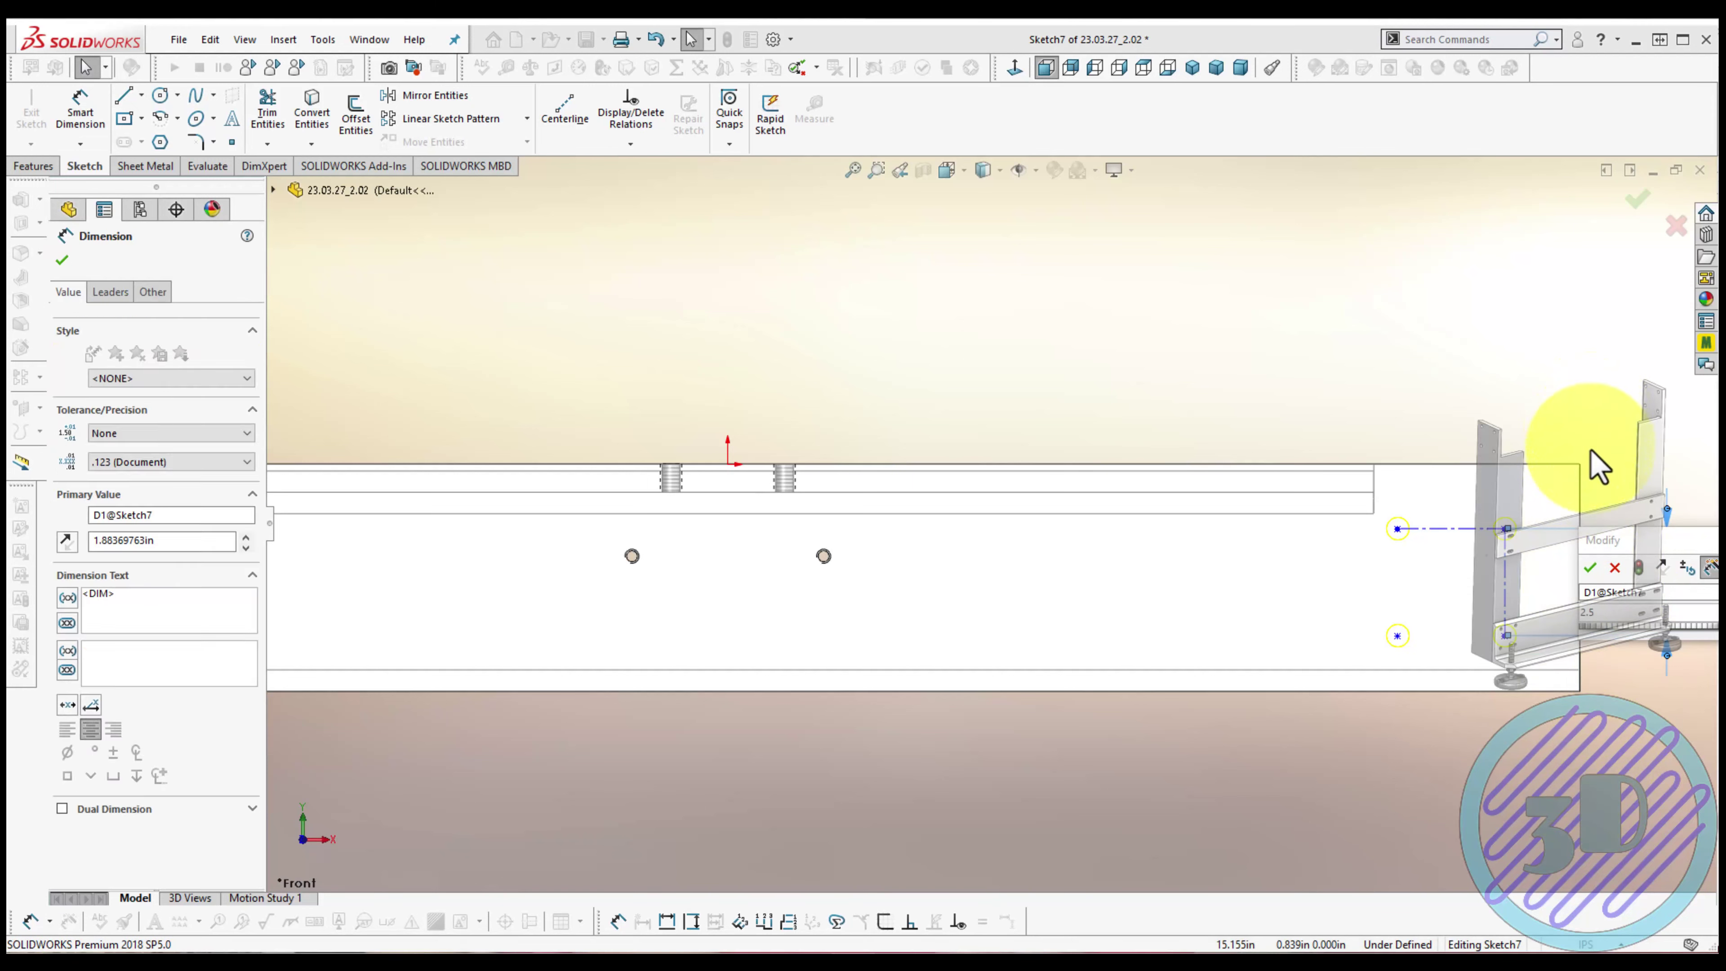
{"action": "left_click", "coordinate": [1590, 567]}
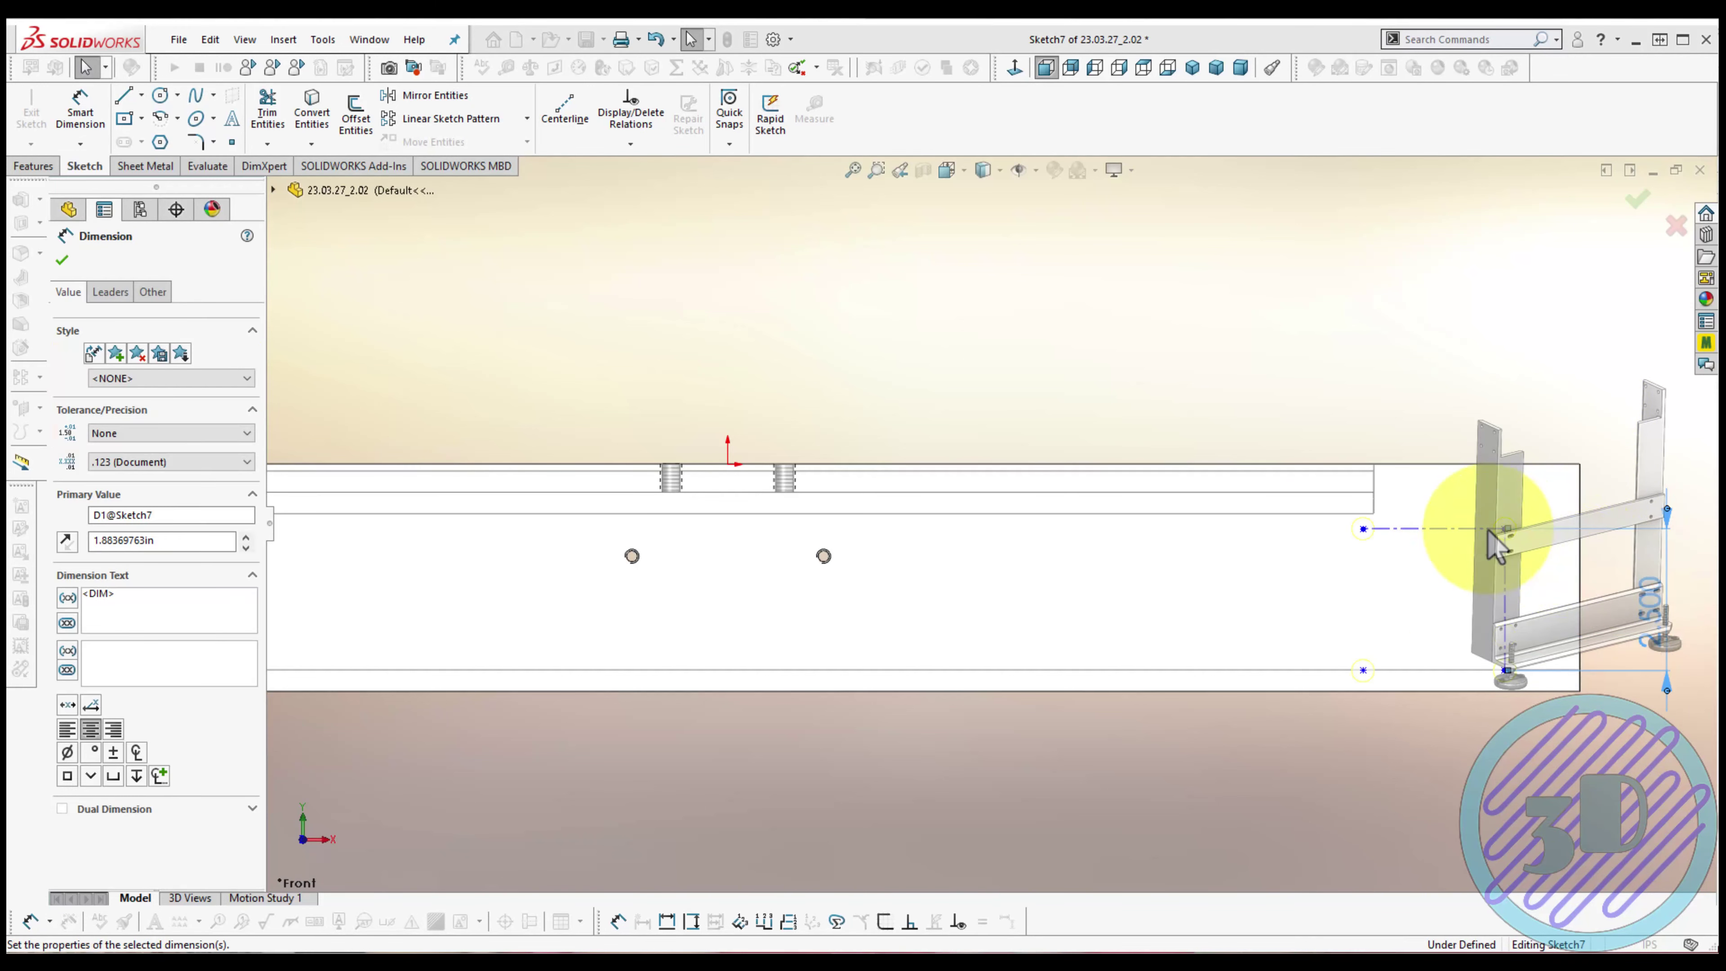
Dimension the upper hole point 0.75 below the top edge
{"action": "left_click", "coordinate": [1502, 464]}
{"action": "left_click", "coordinate": [1505, 528]}
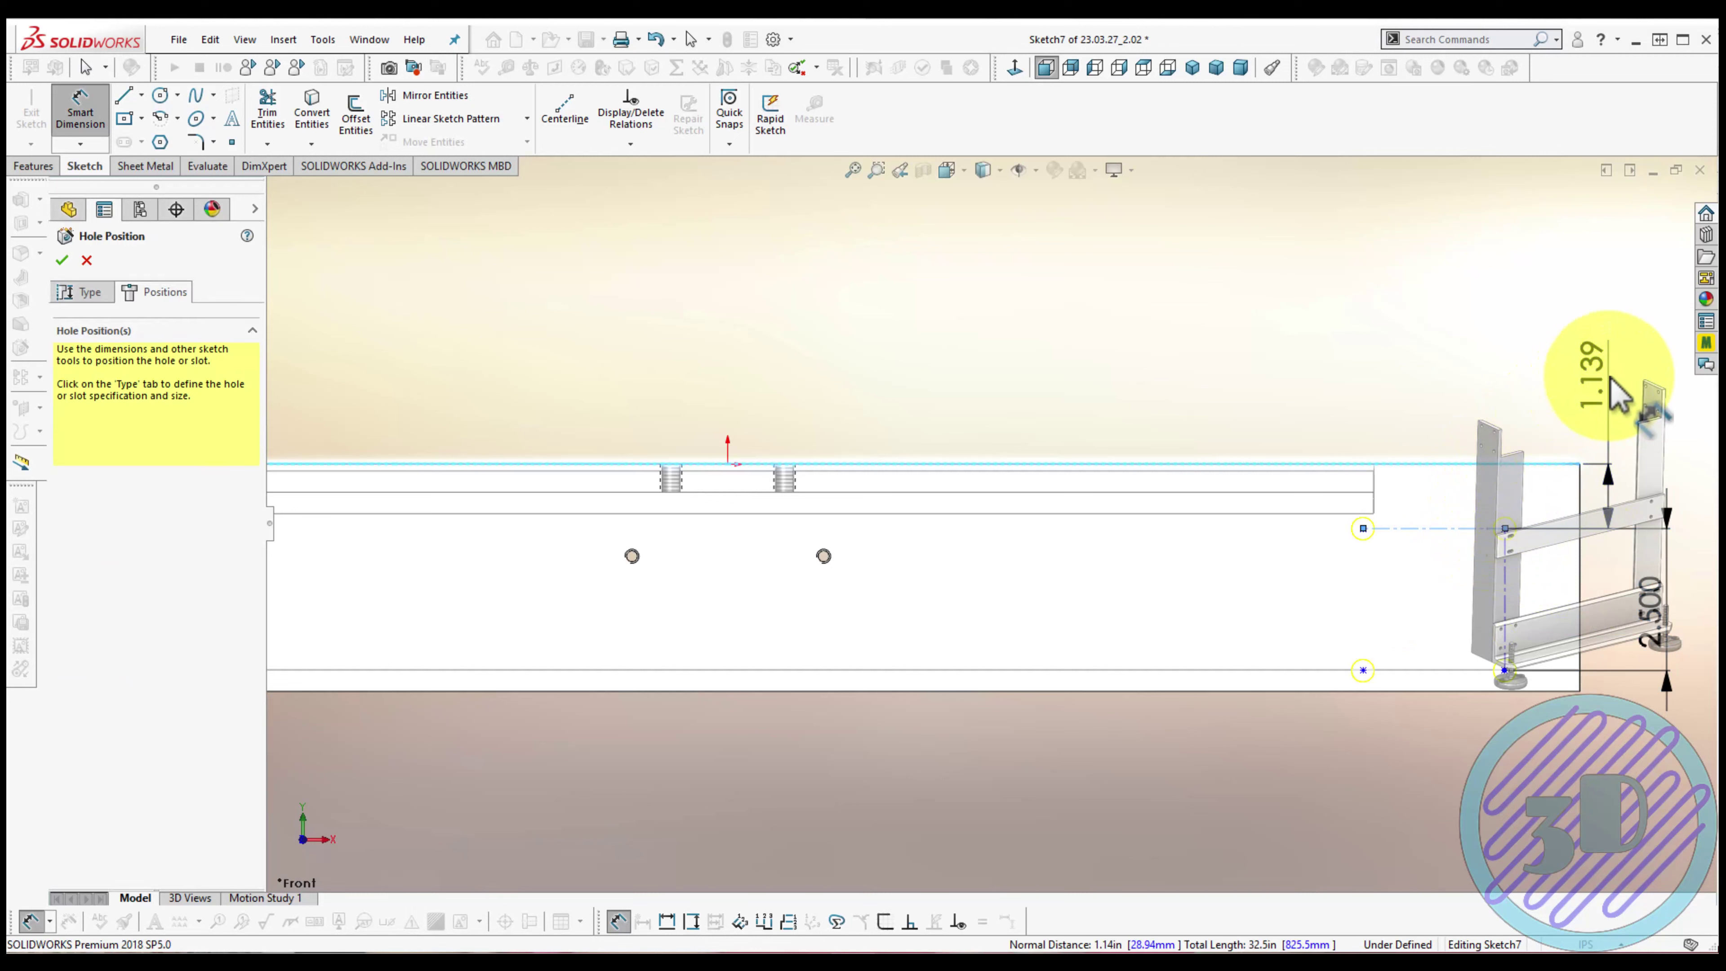
{"action": "left_click", "coordinate": [1617, 394]}
{"action": "type", "text": "0.75"}
{"action": "key", "text": "Return"}
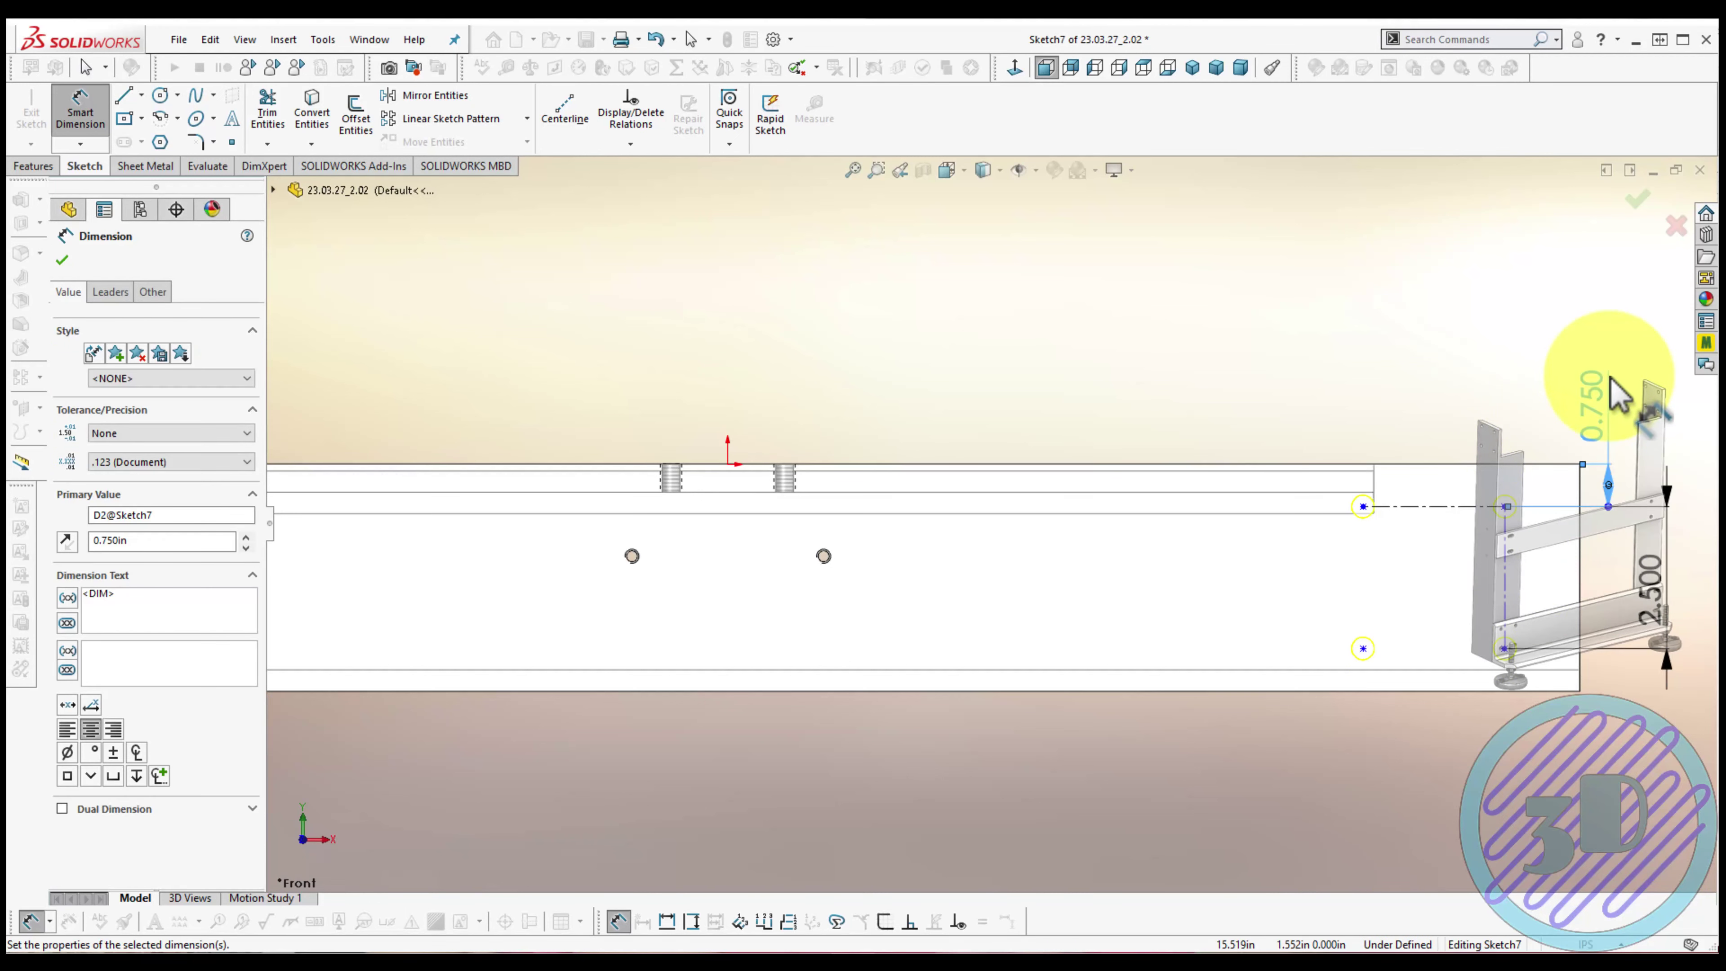
{"action": "left_click", "coordinate": [1516, 561]}
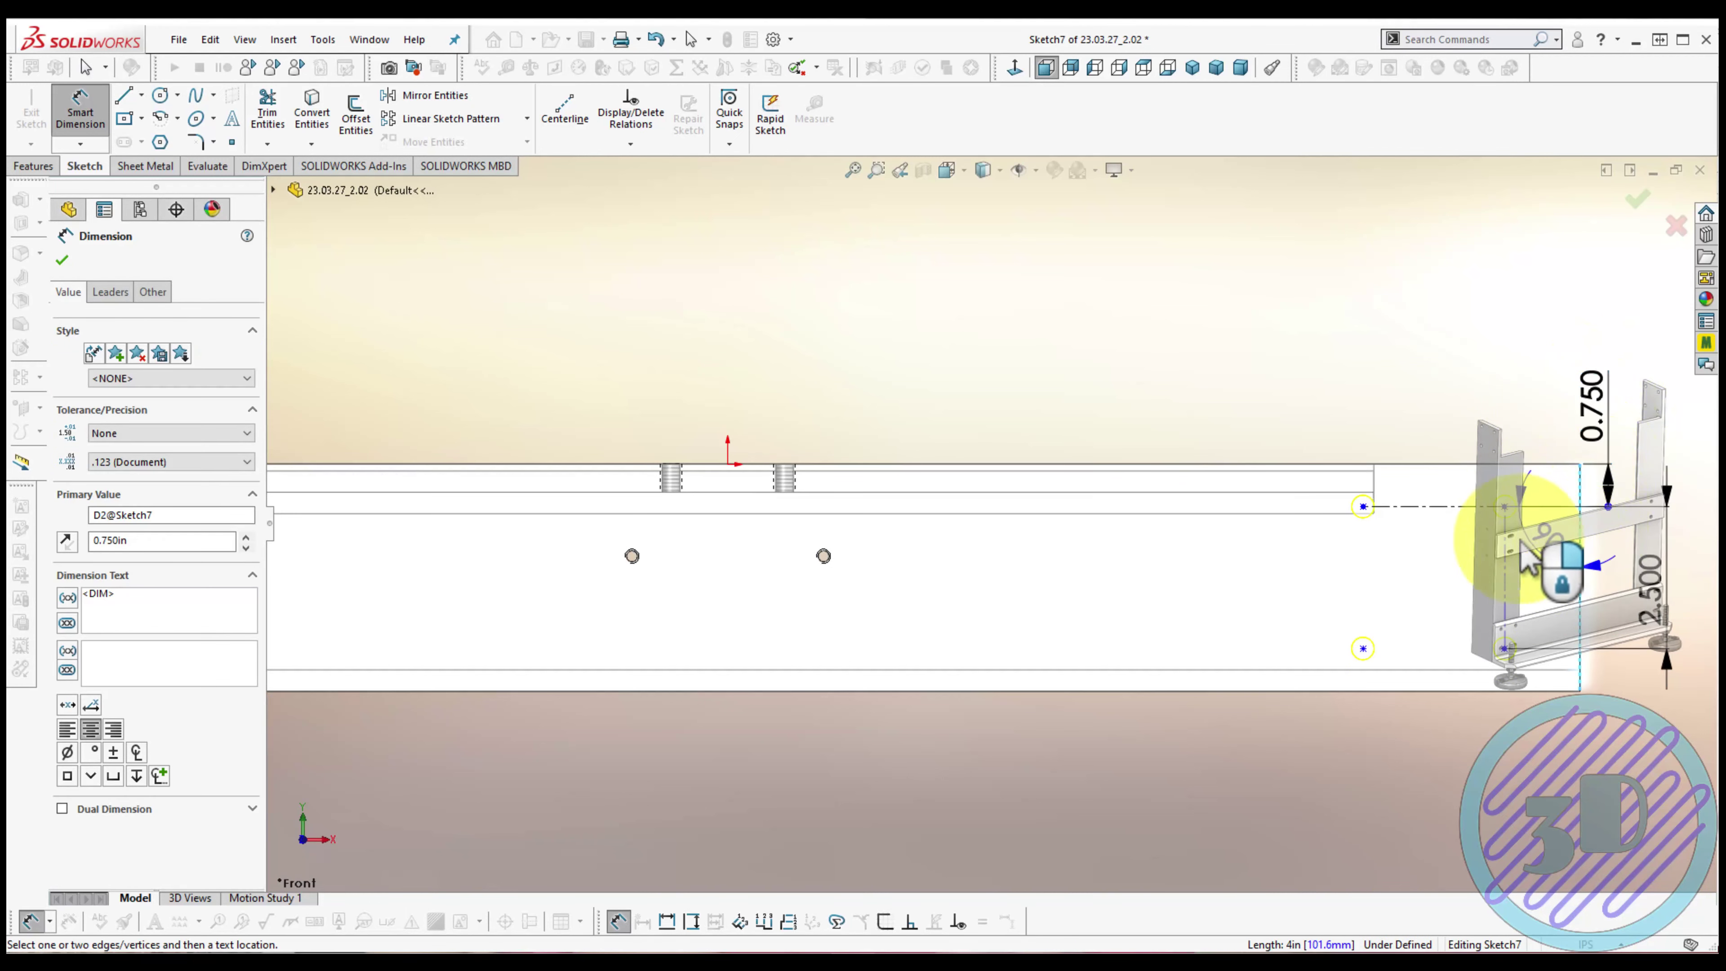
Delete the conflicting angle dimension and undo an over-defining dimension
{"action": "left_click", "coordinate": [1533, 408]}
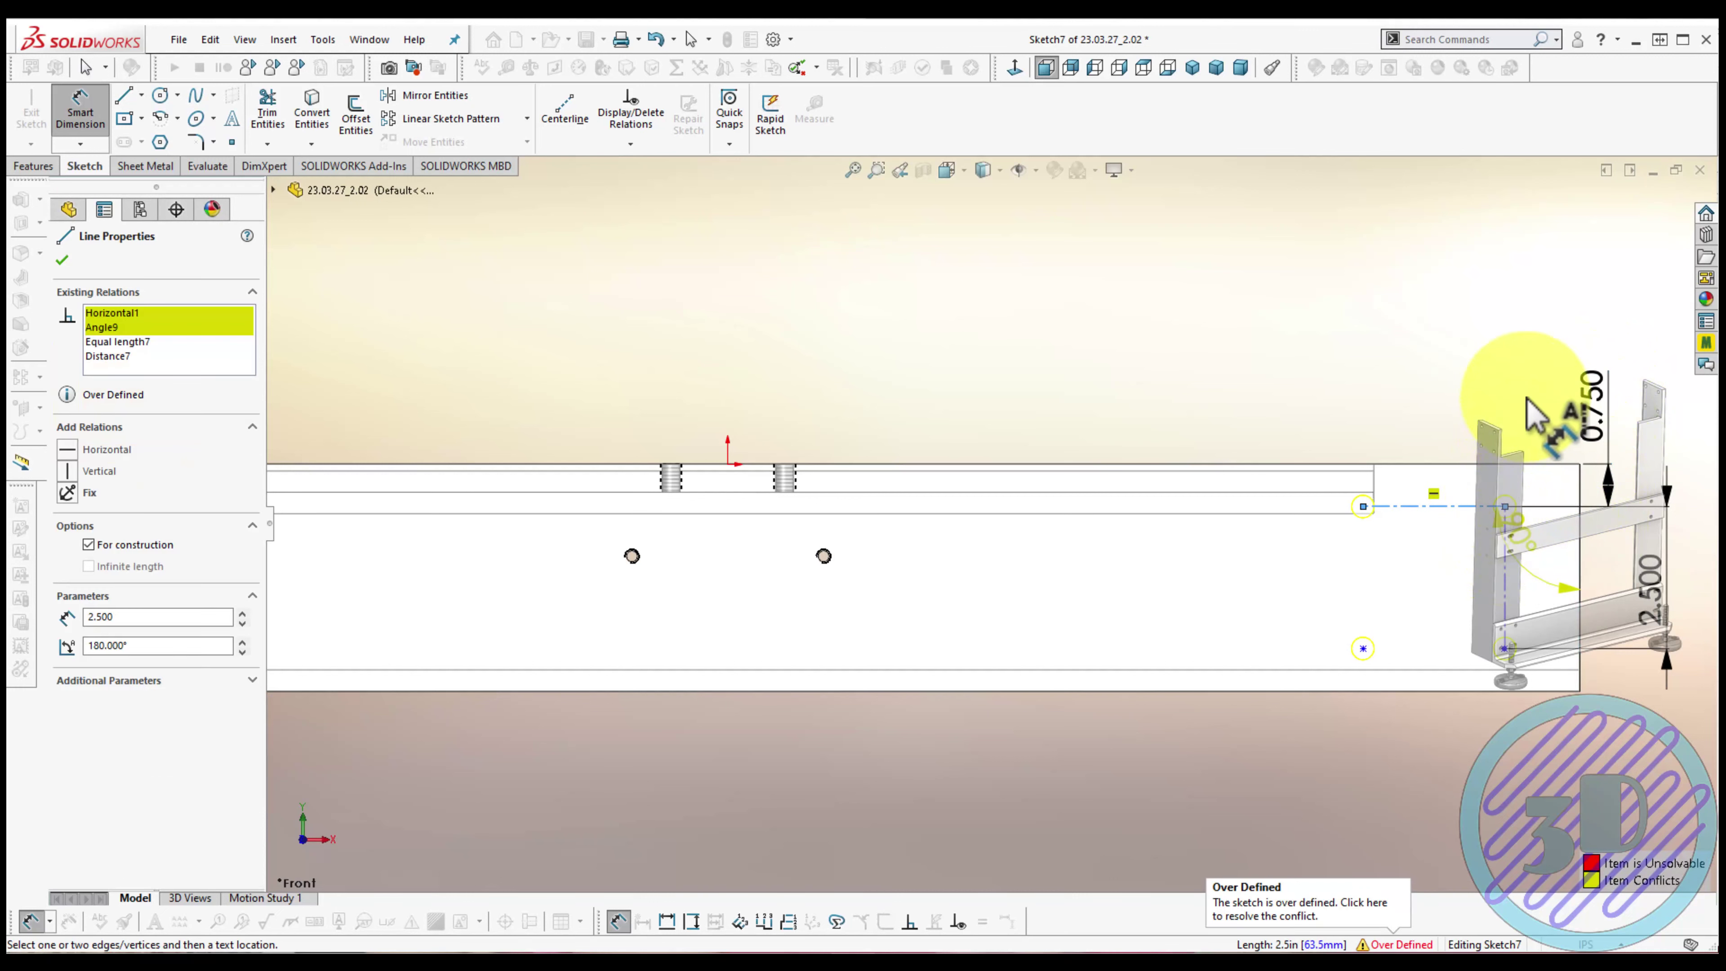
{"action": "key", "text": "Delete"}
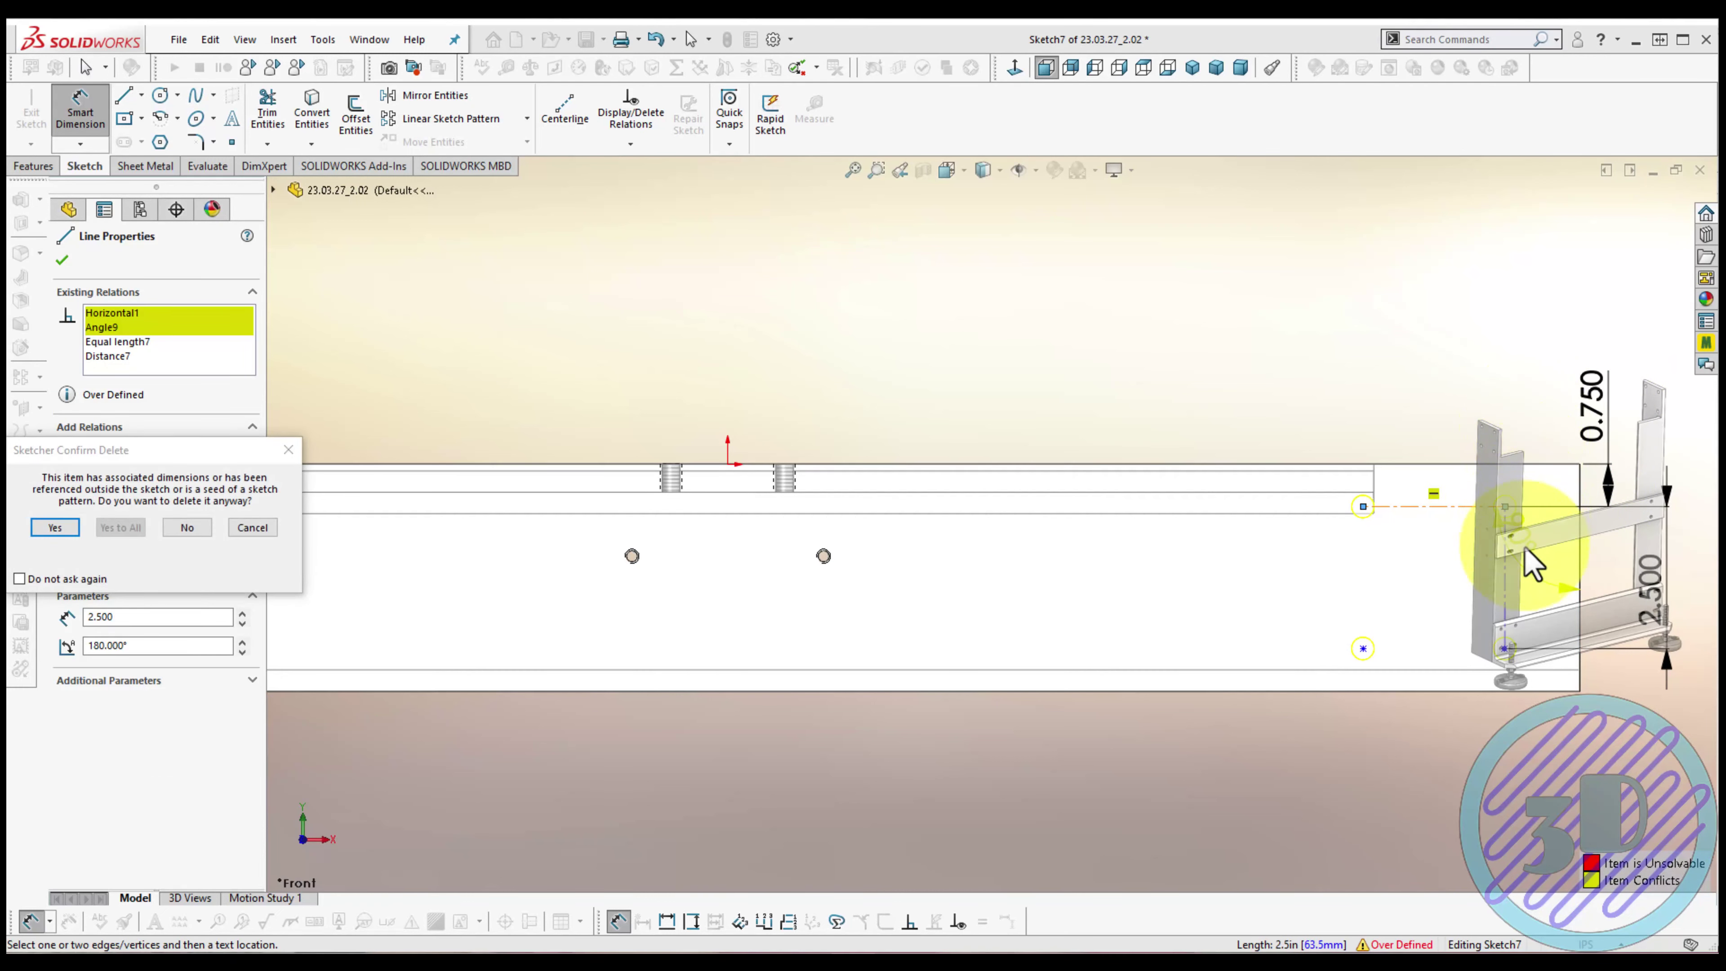
{"action": "key", "text": "Return"}
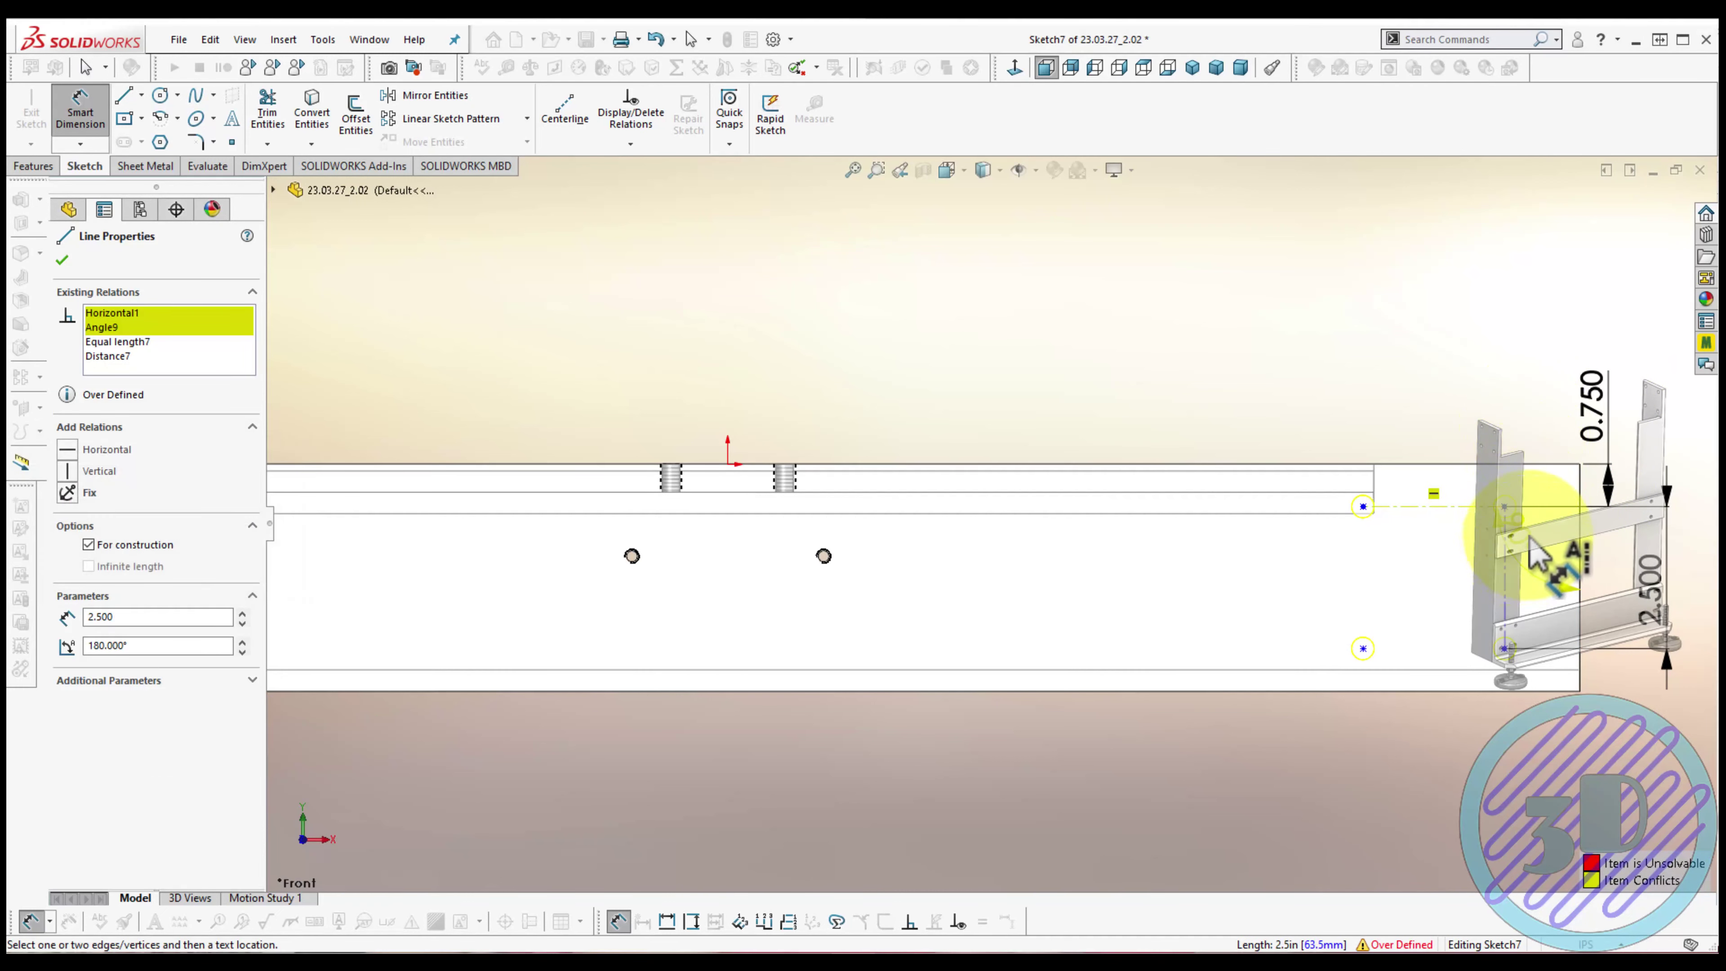
{"action": "left_click", "coordinate": [1508, 565]}
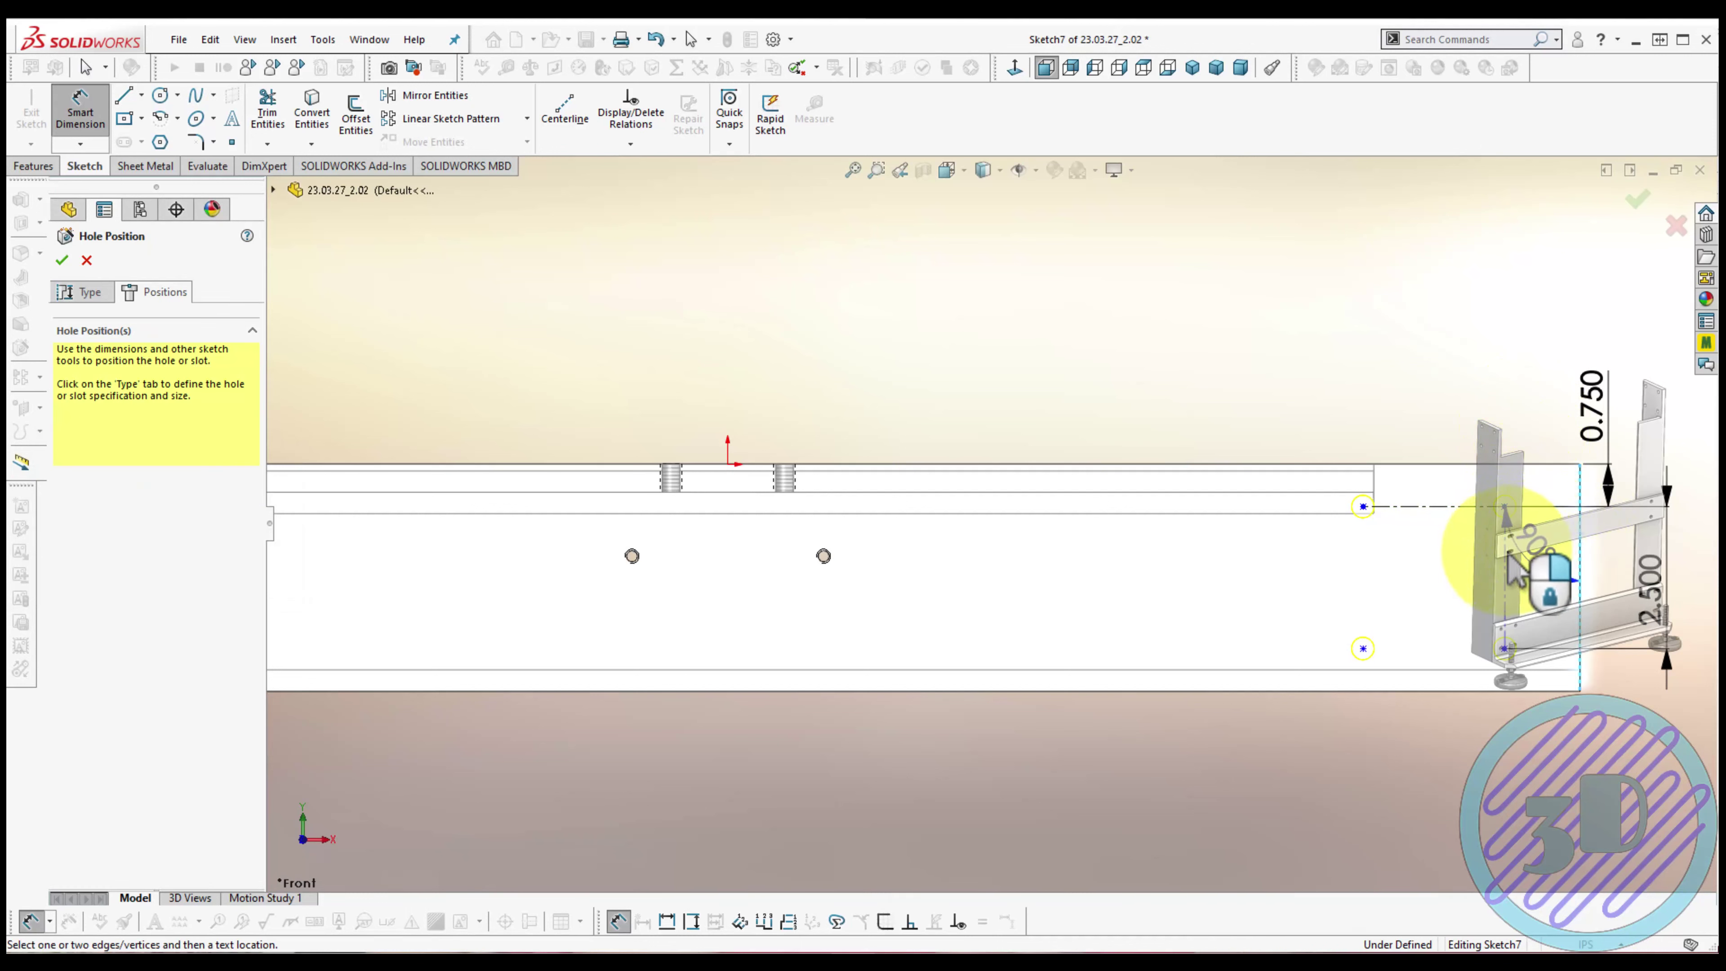
{"action": "left_click", "coordinate": [1507, 568]}
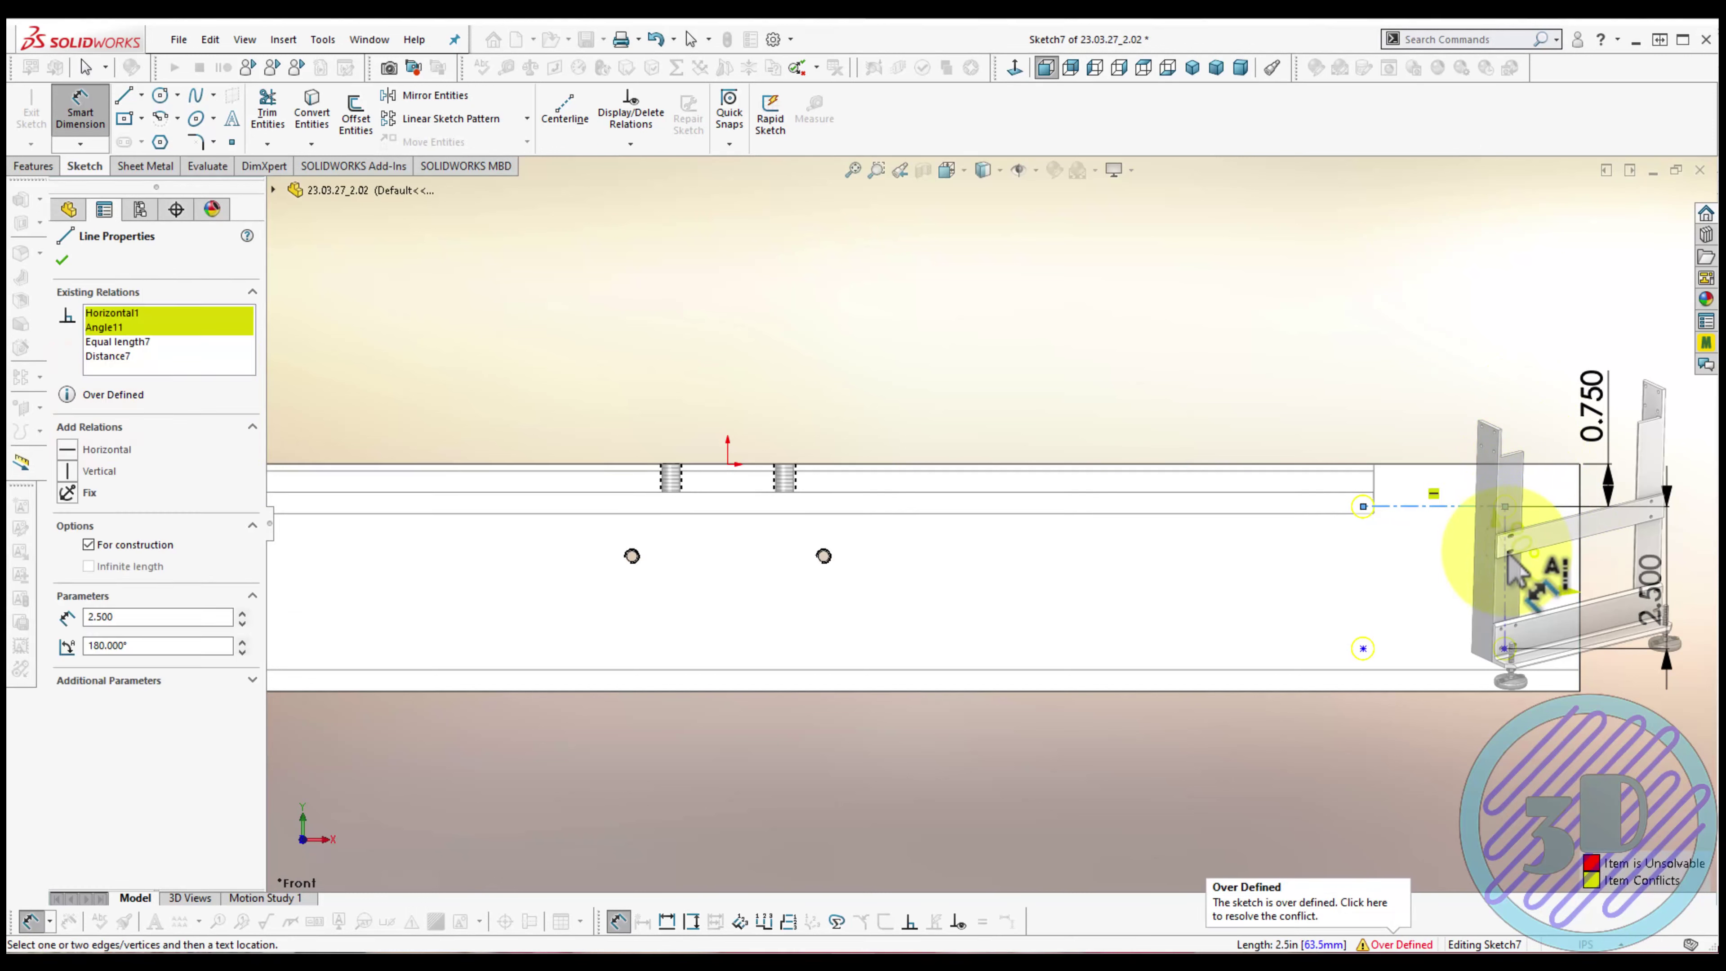
{"action": "key", "text": "ctrl+z"}
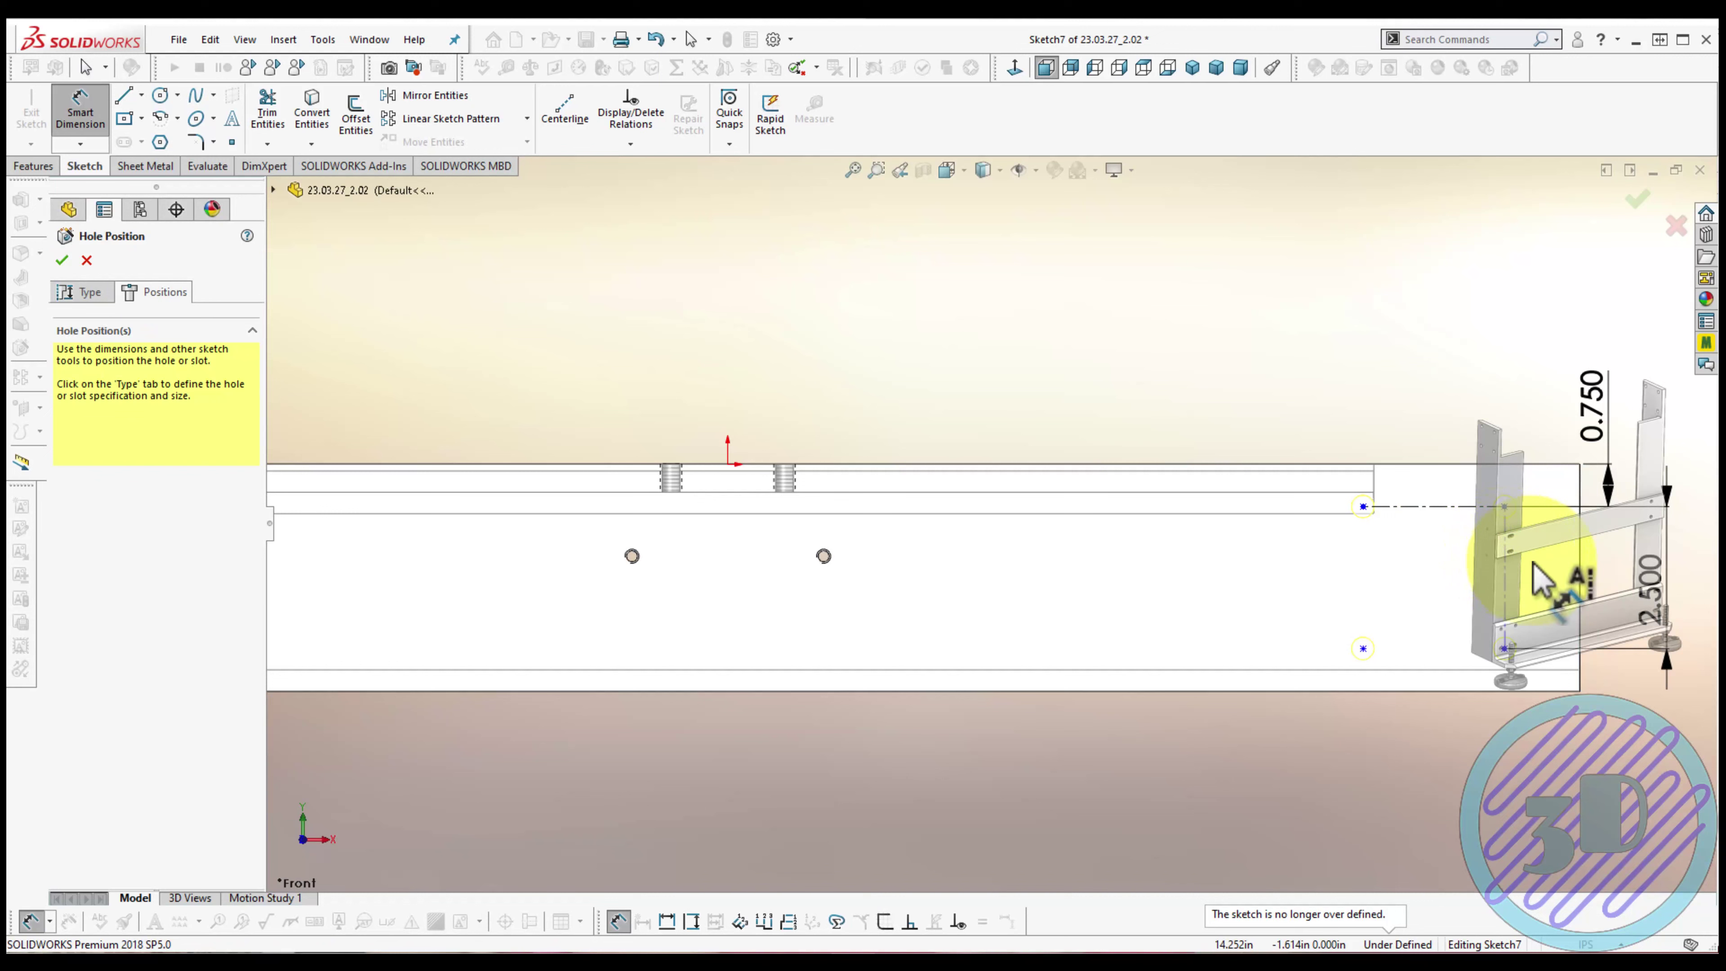
{"action": "key", "text": "Escape"}
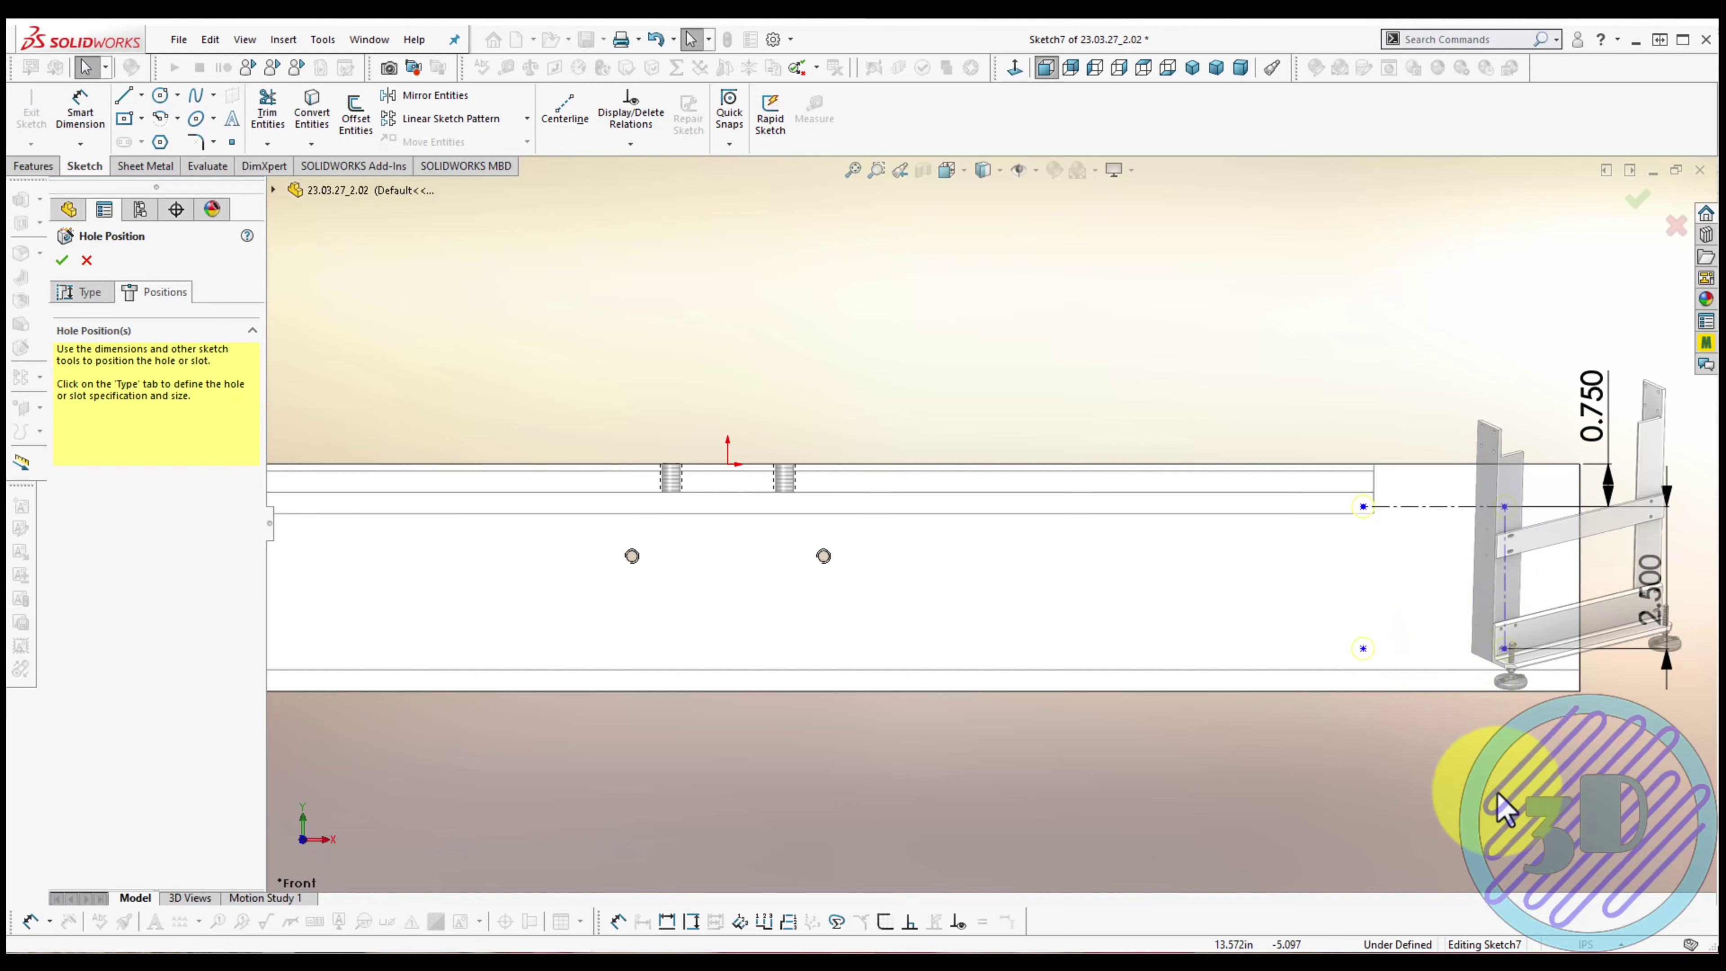
Dimension the holes 0.5 from the part end and finish the 3/8 Clearance Hole feature
{"action": "key", "text": "Return"}
{"action": "left_click", "coordinate": [1504, 599]}
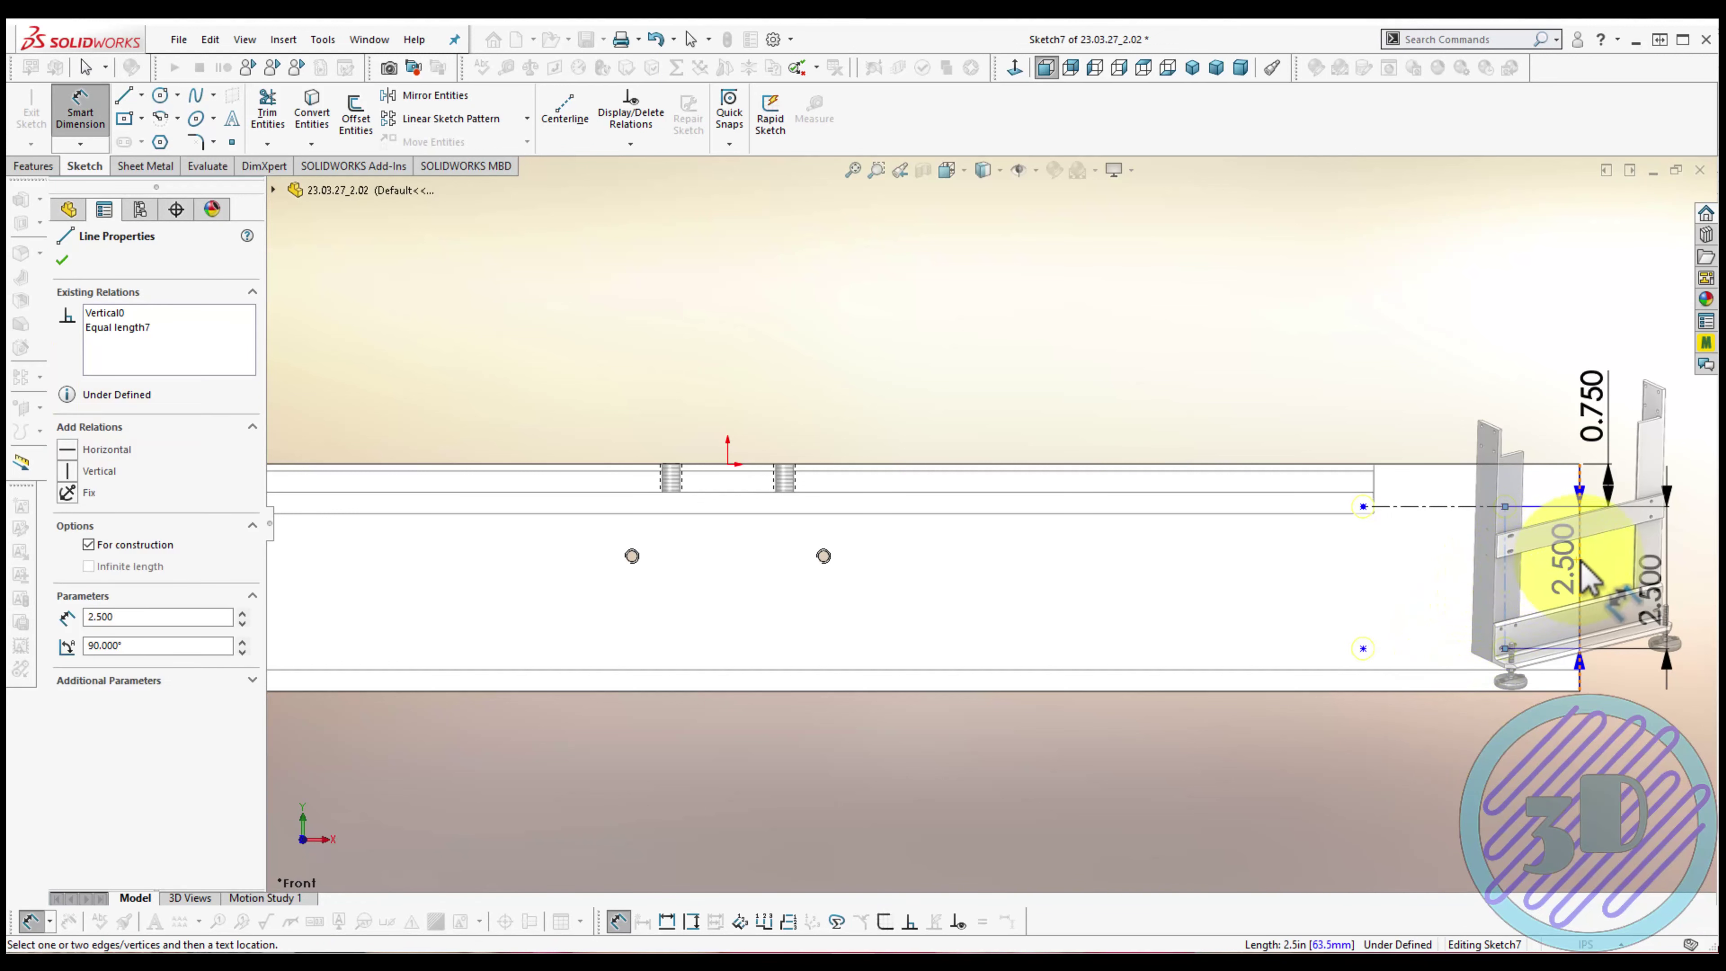
{"action": "left_click", "coordinate": [1534, 367]}
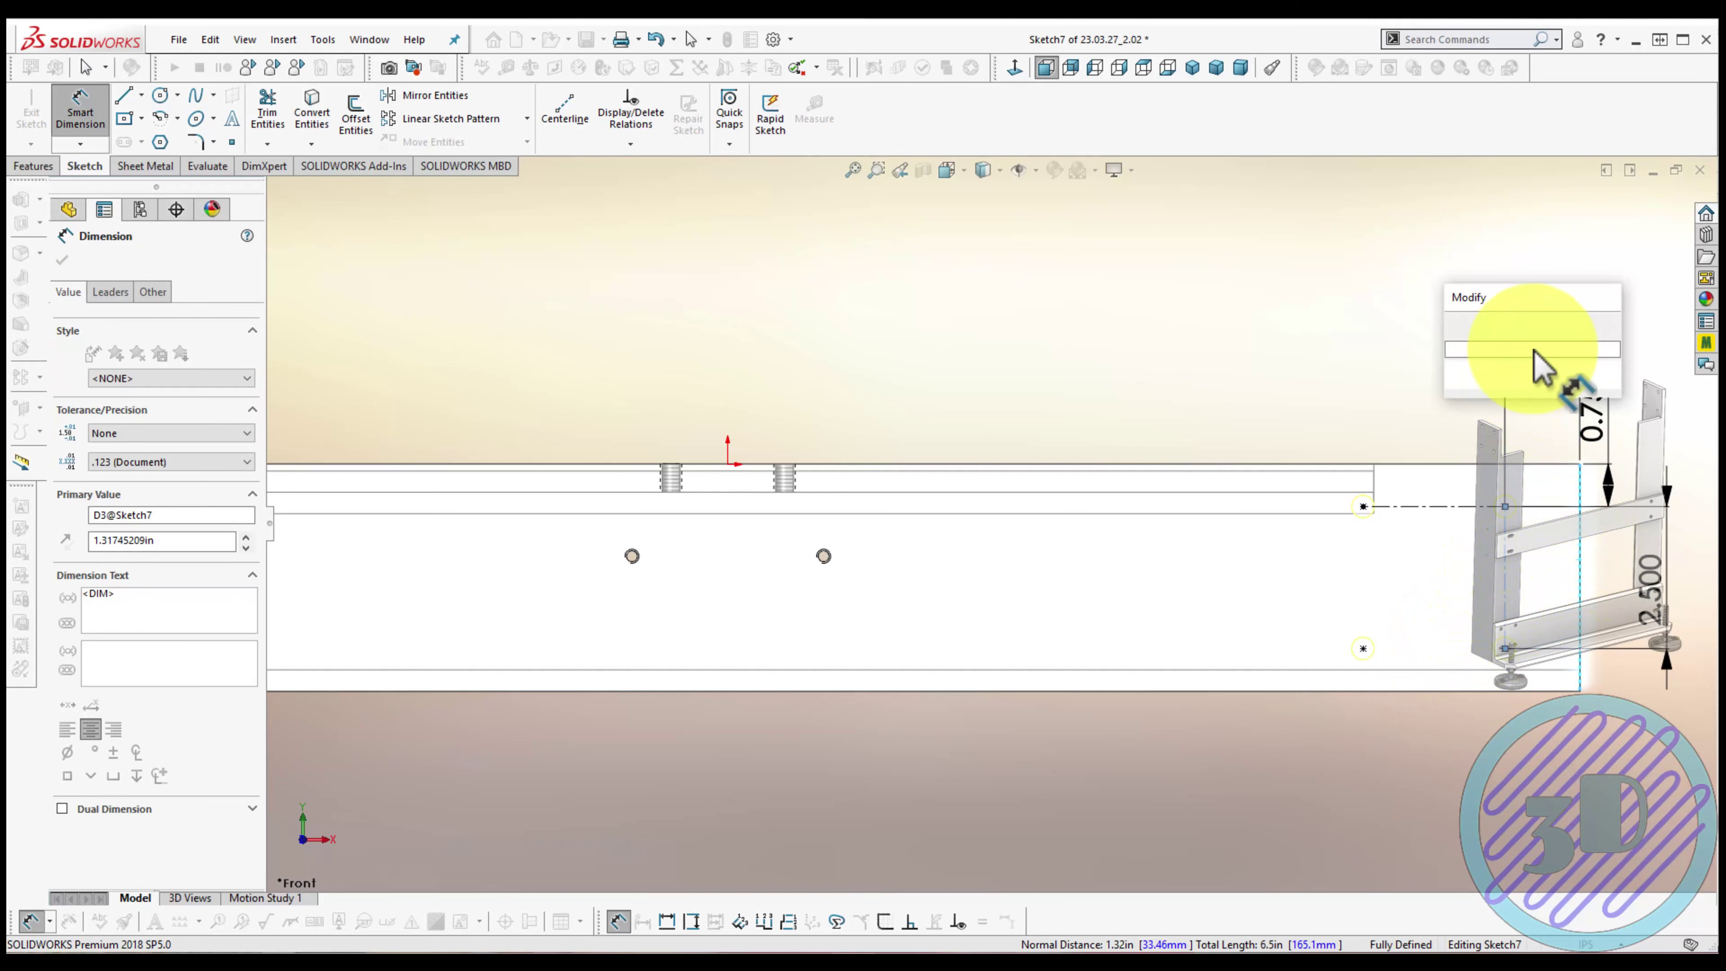
{"action": "type", "text": ".5"}
{"action": "key", "text": "Return"}
{"action": "left_click", "coordinate": [1393, 767]}
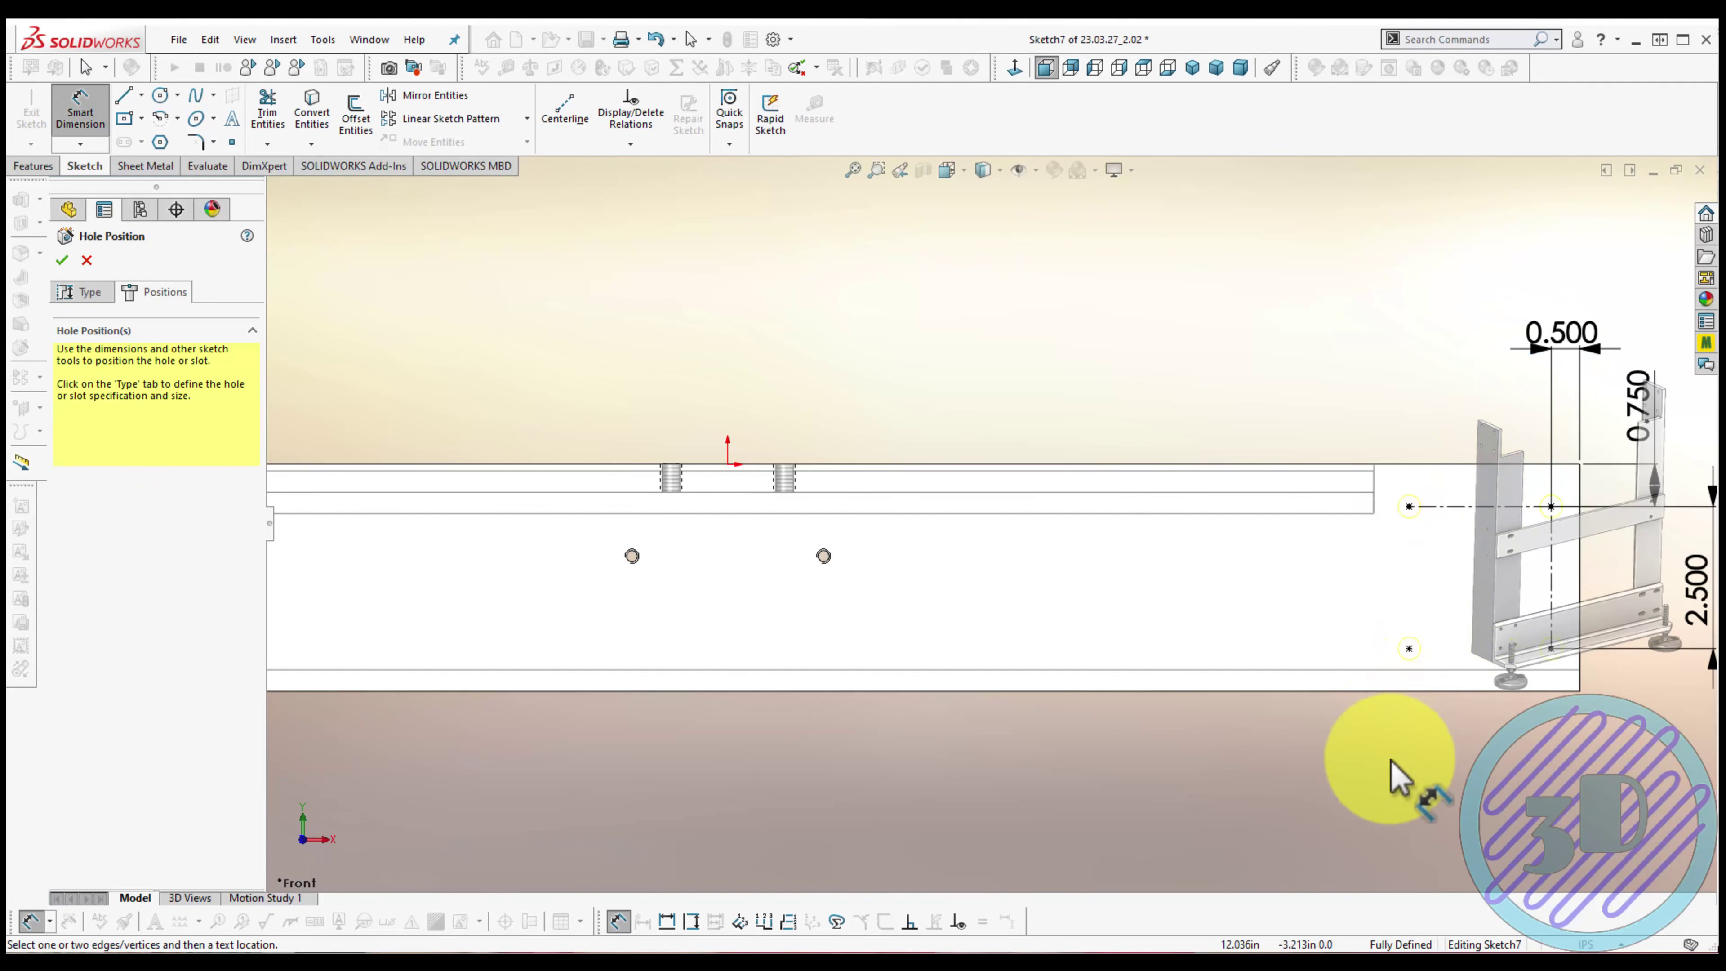
{"action": "left_click", "coordinate": [1638, 199]}
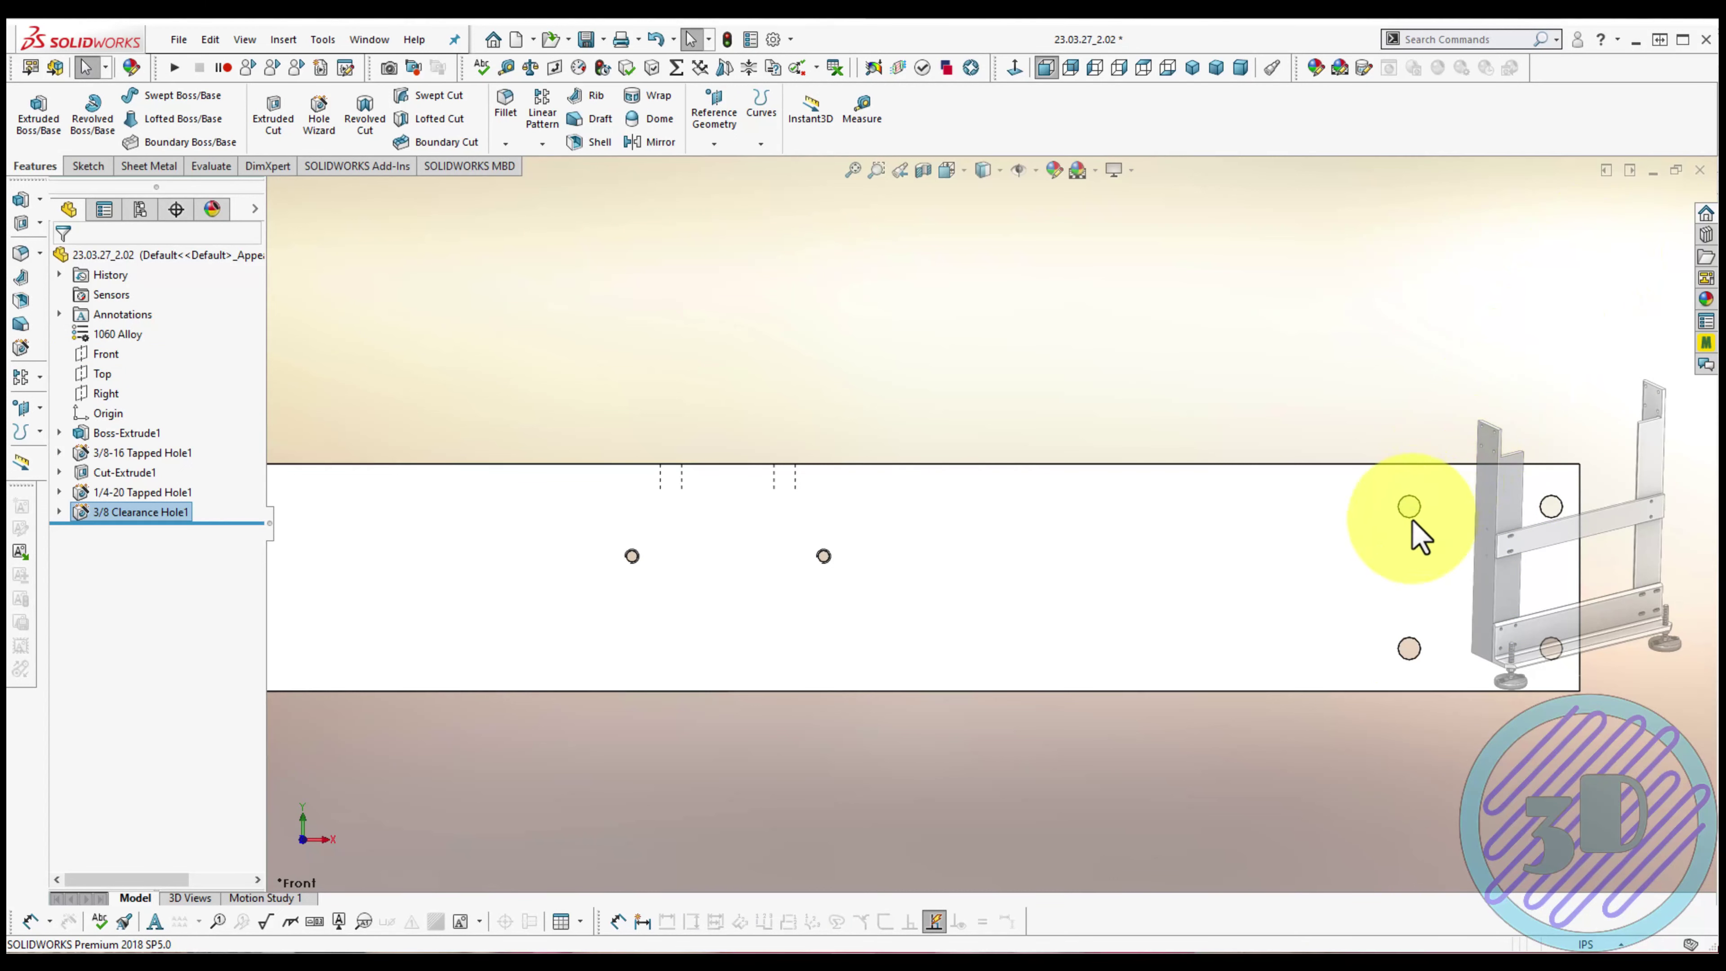
Check the clearance hole in Isometric view, then save and close part 23.03.27_2.02
{"action": "left_click", "coordinate": [1410, 520]}
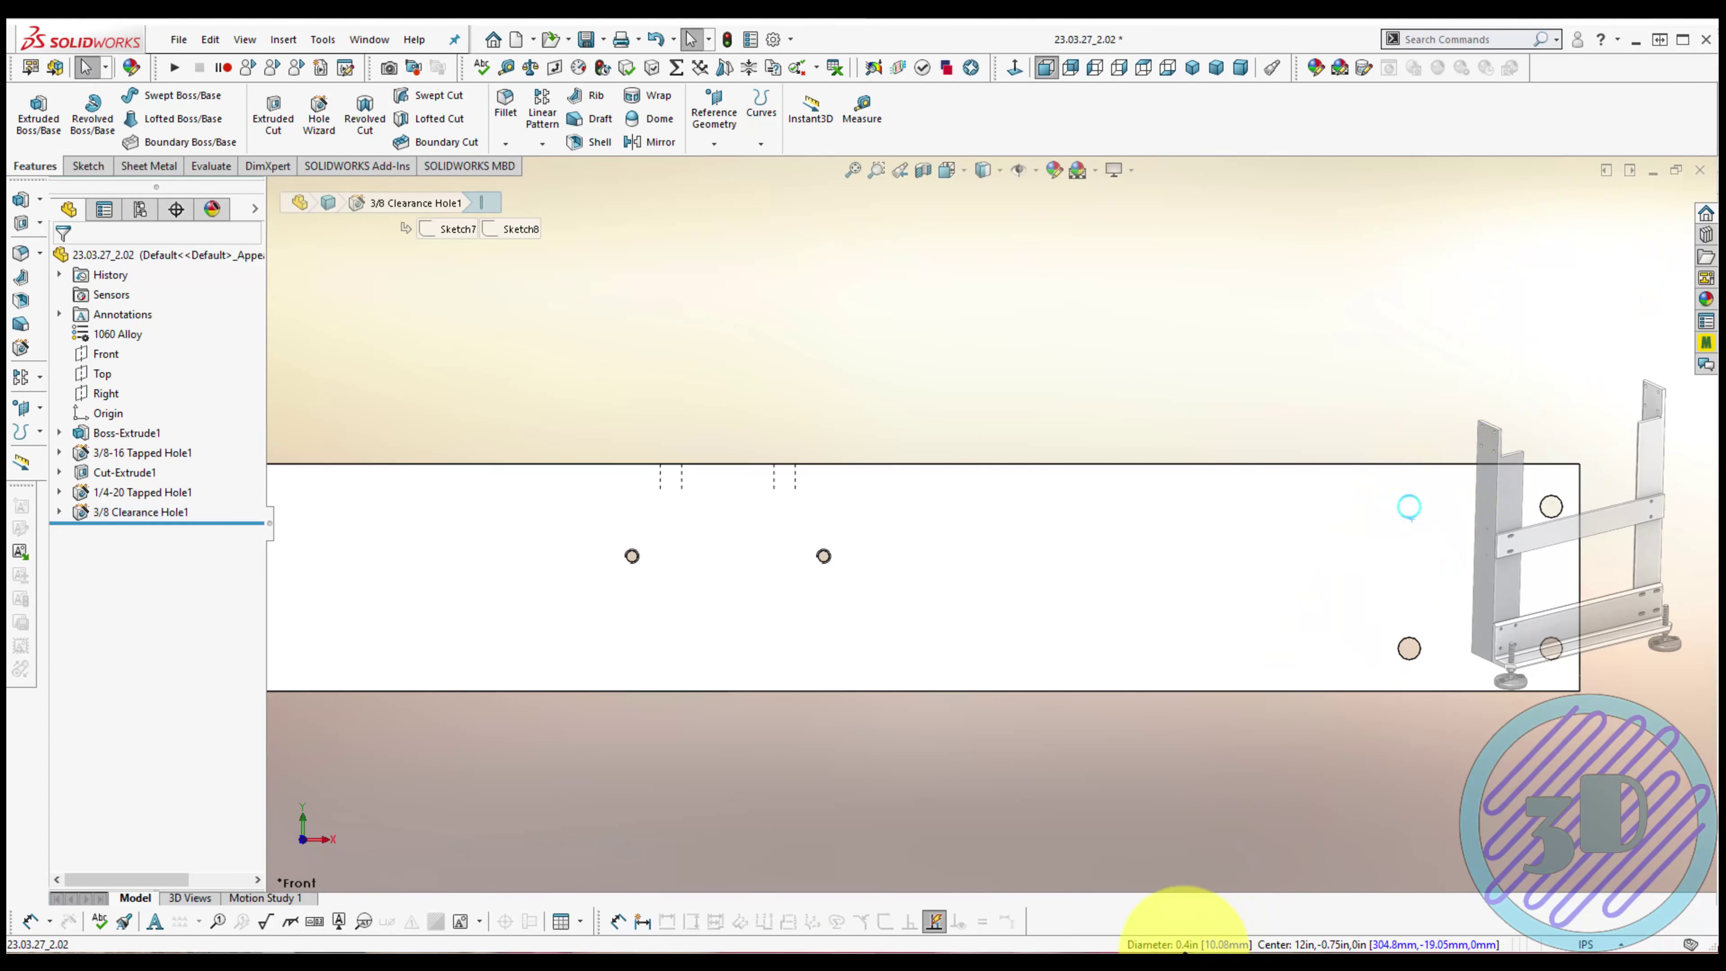
{"action": "left_click", "coordinate": [1192, 67]}
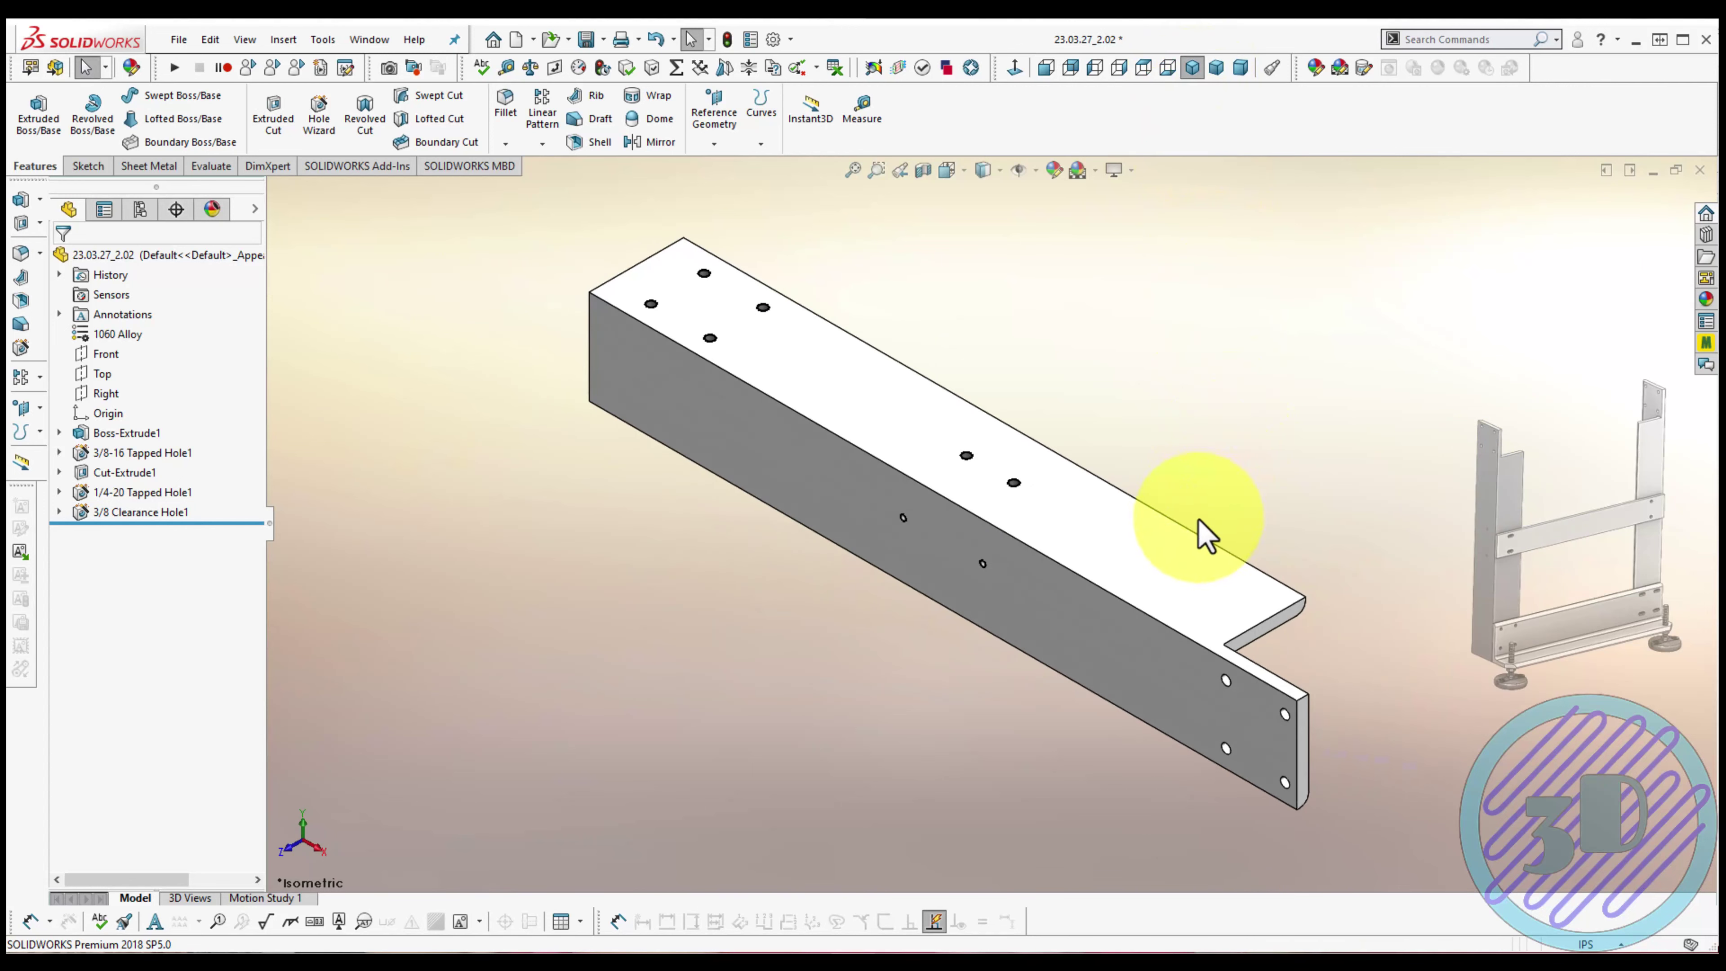
{"action": "key", "text": "ctrl+s"}
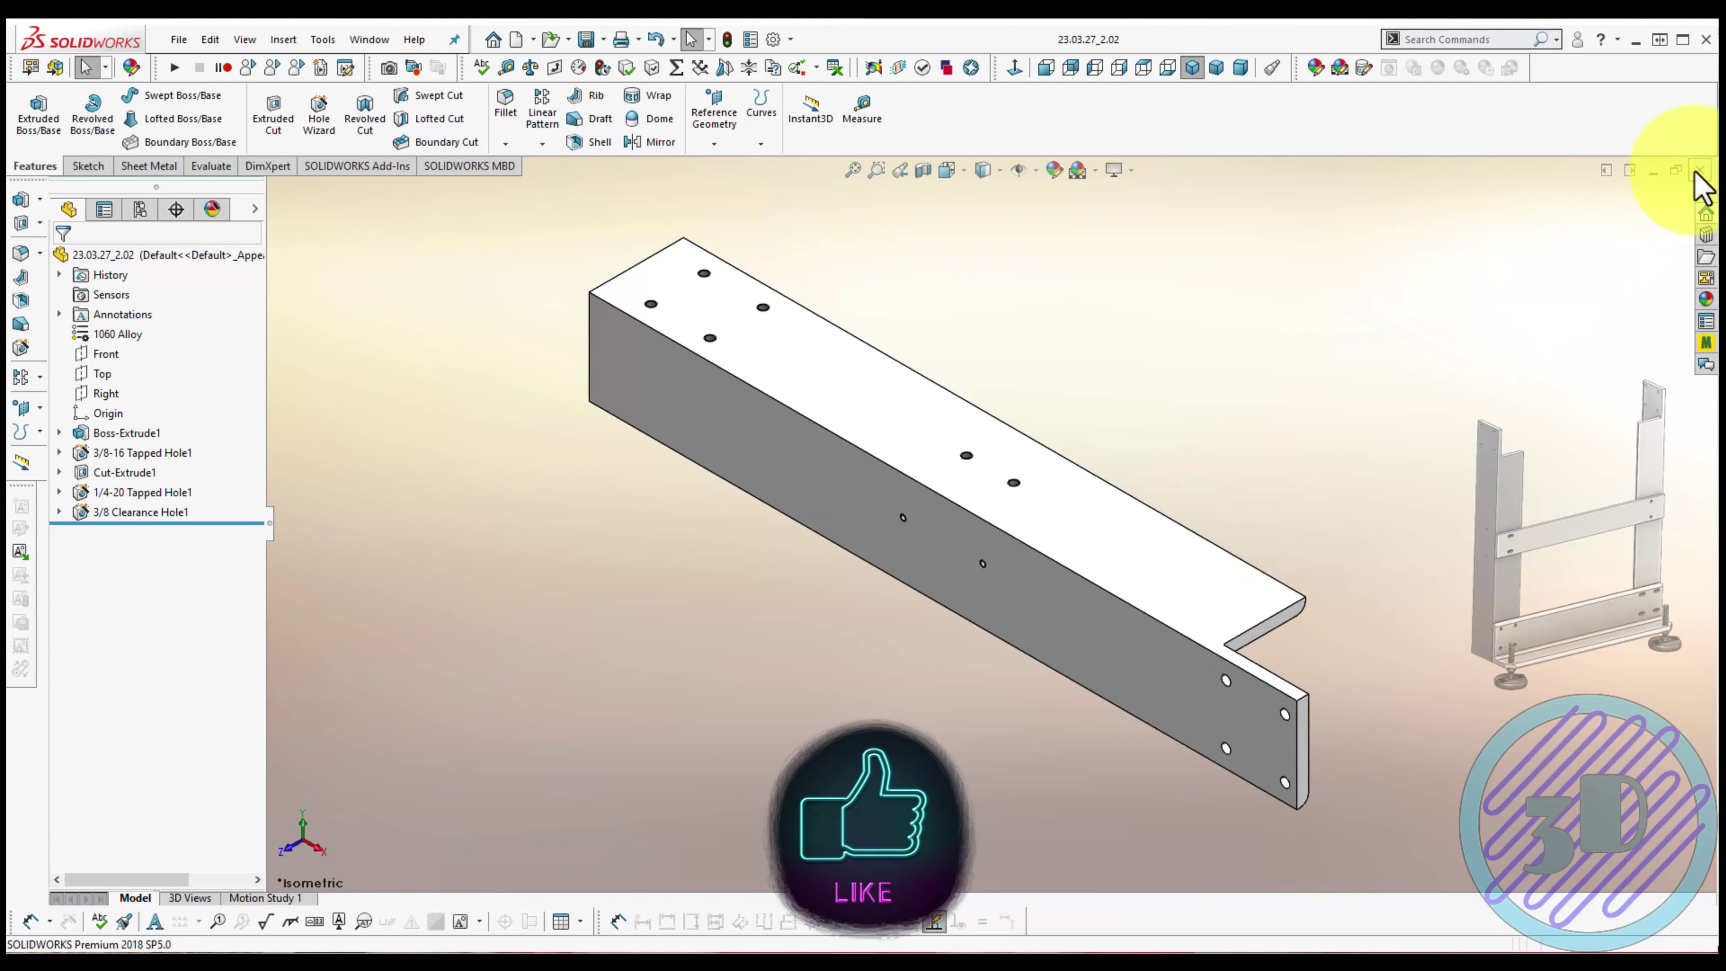
{"action": "left_click", "coordinate": [1699, 169]}
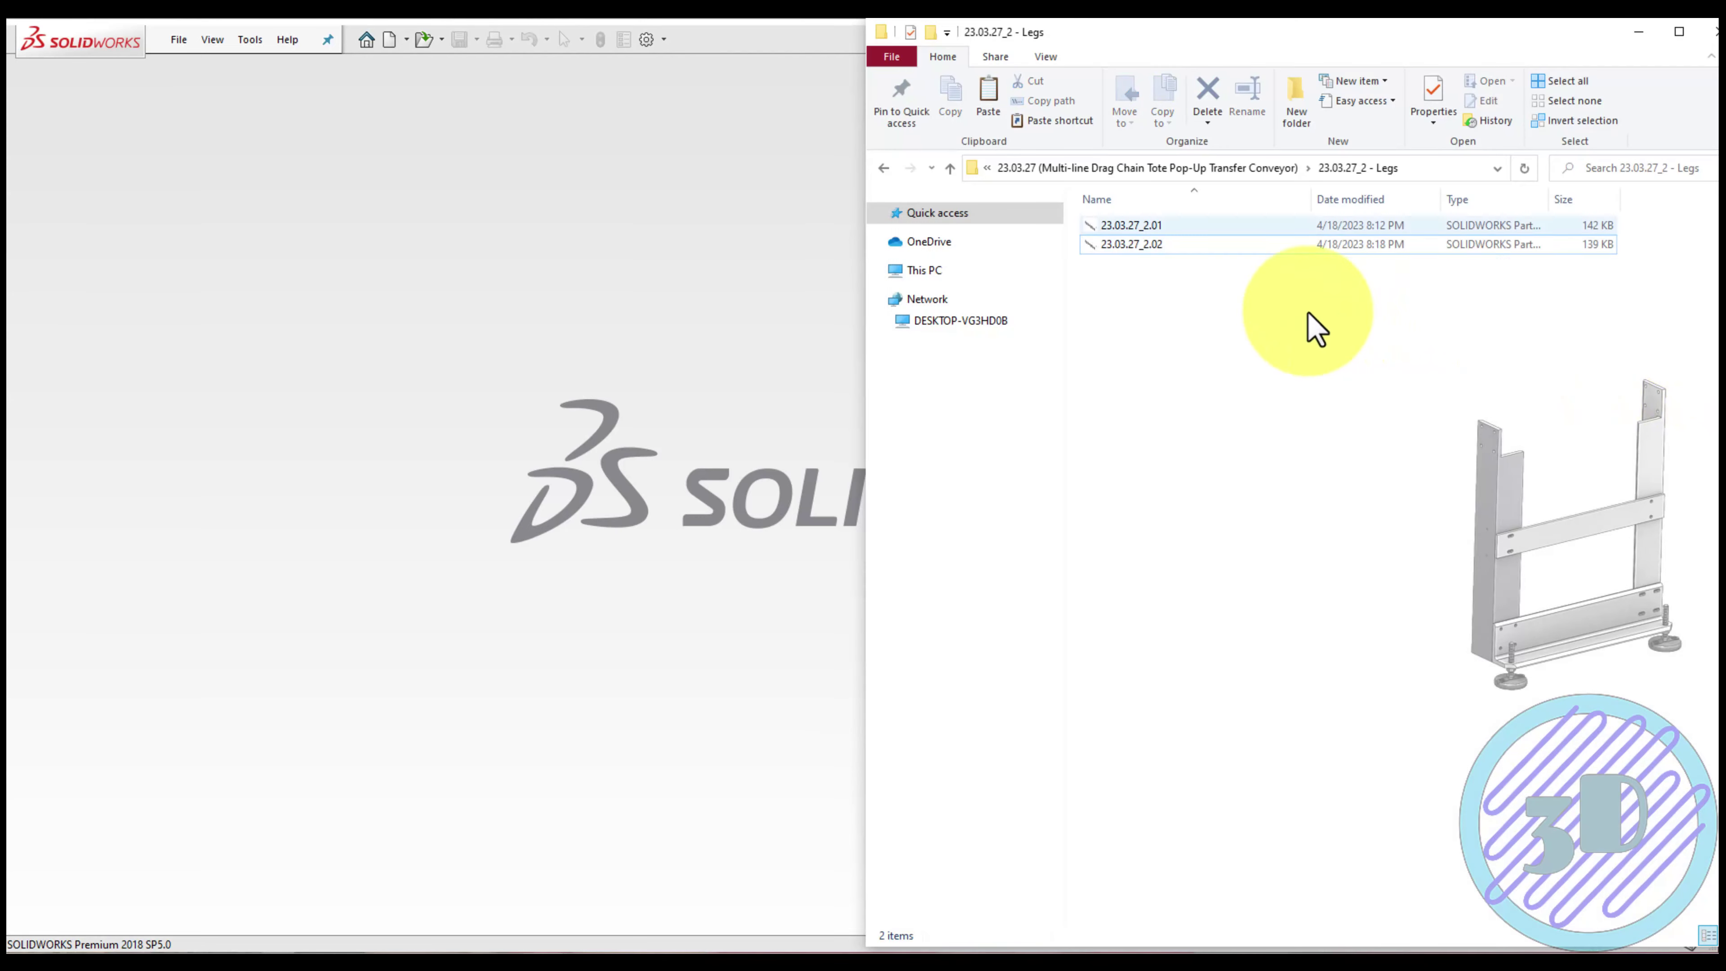
Rename the copied file to 23.03.27_2.03 in File Explorer and open it in SOLIDWORKS
{"action": "left_click", "coordinate": [1126, 245]}
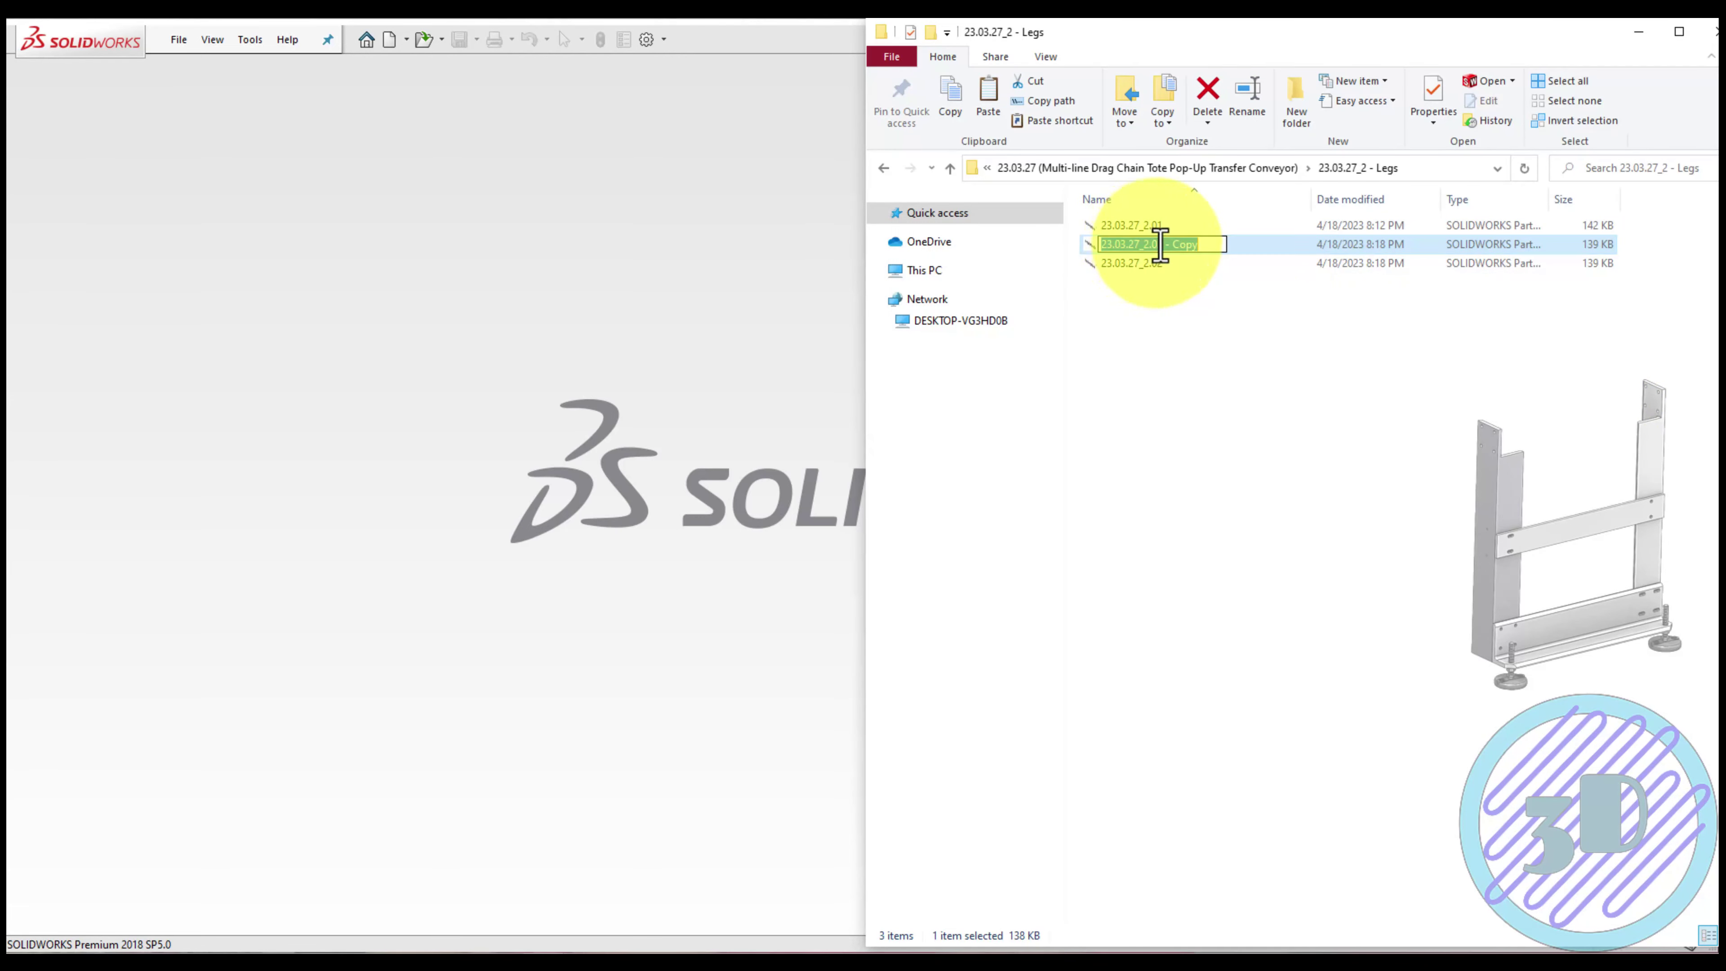
{"action": "left_click_drag", "start_coordinate": [1158, 245], "coordinate": [1218, 255]}
{"action": "type", "text": "3"}
{"action": "key", "text": "Return"}
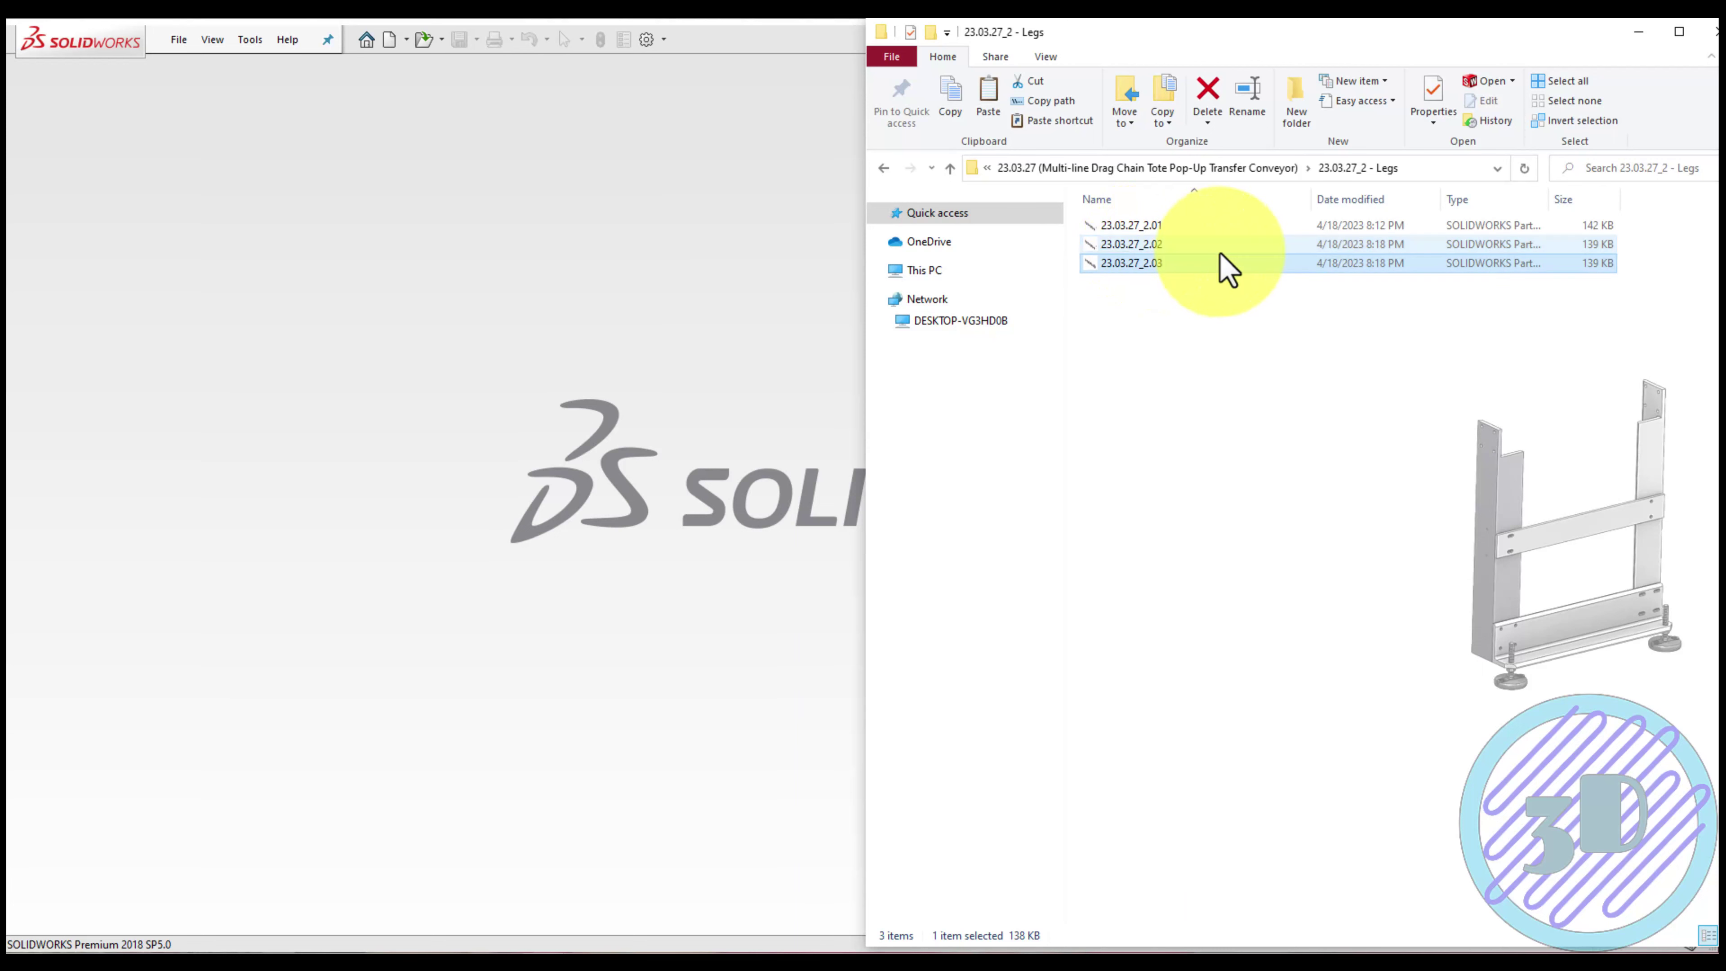
{"action": "double_click", "coordinate": [1220, 253]}
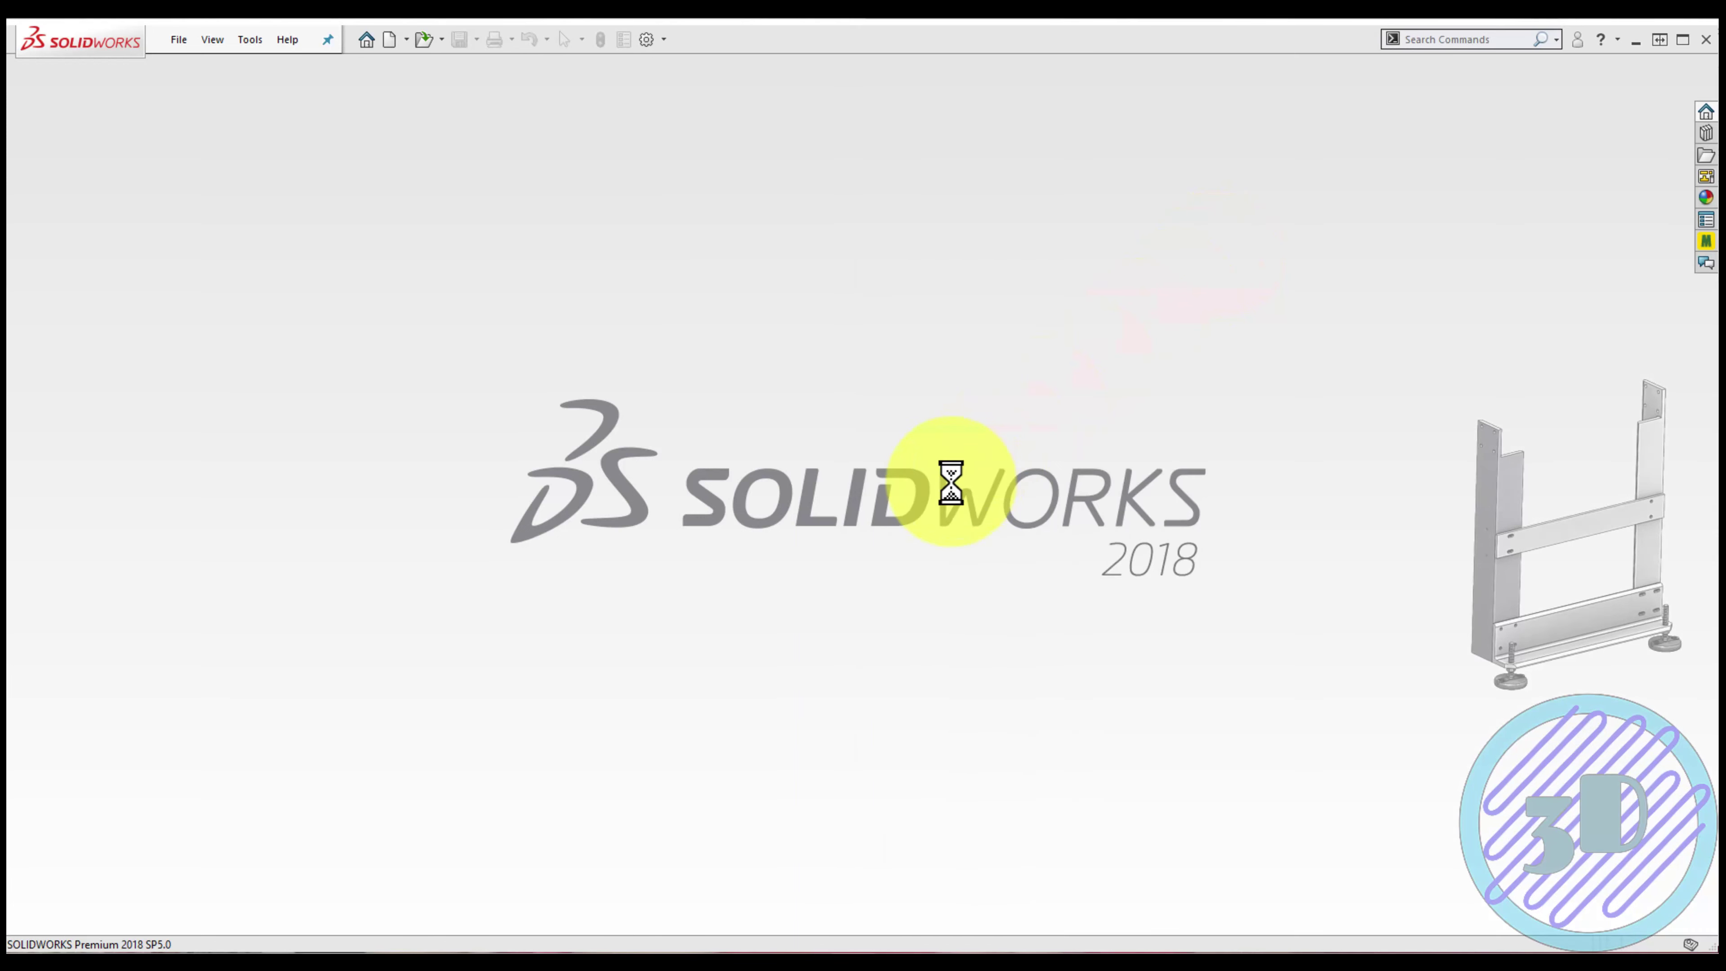
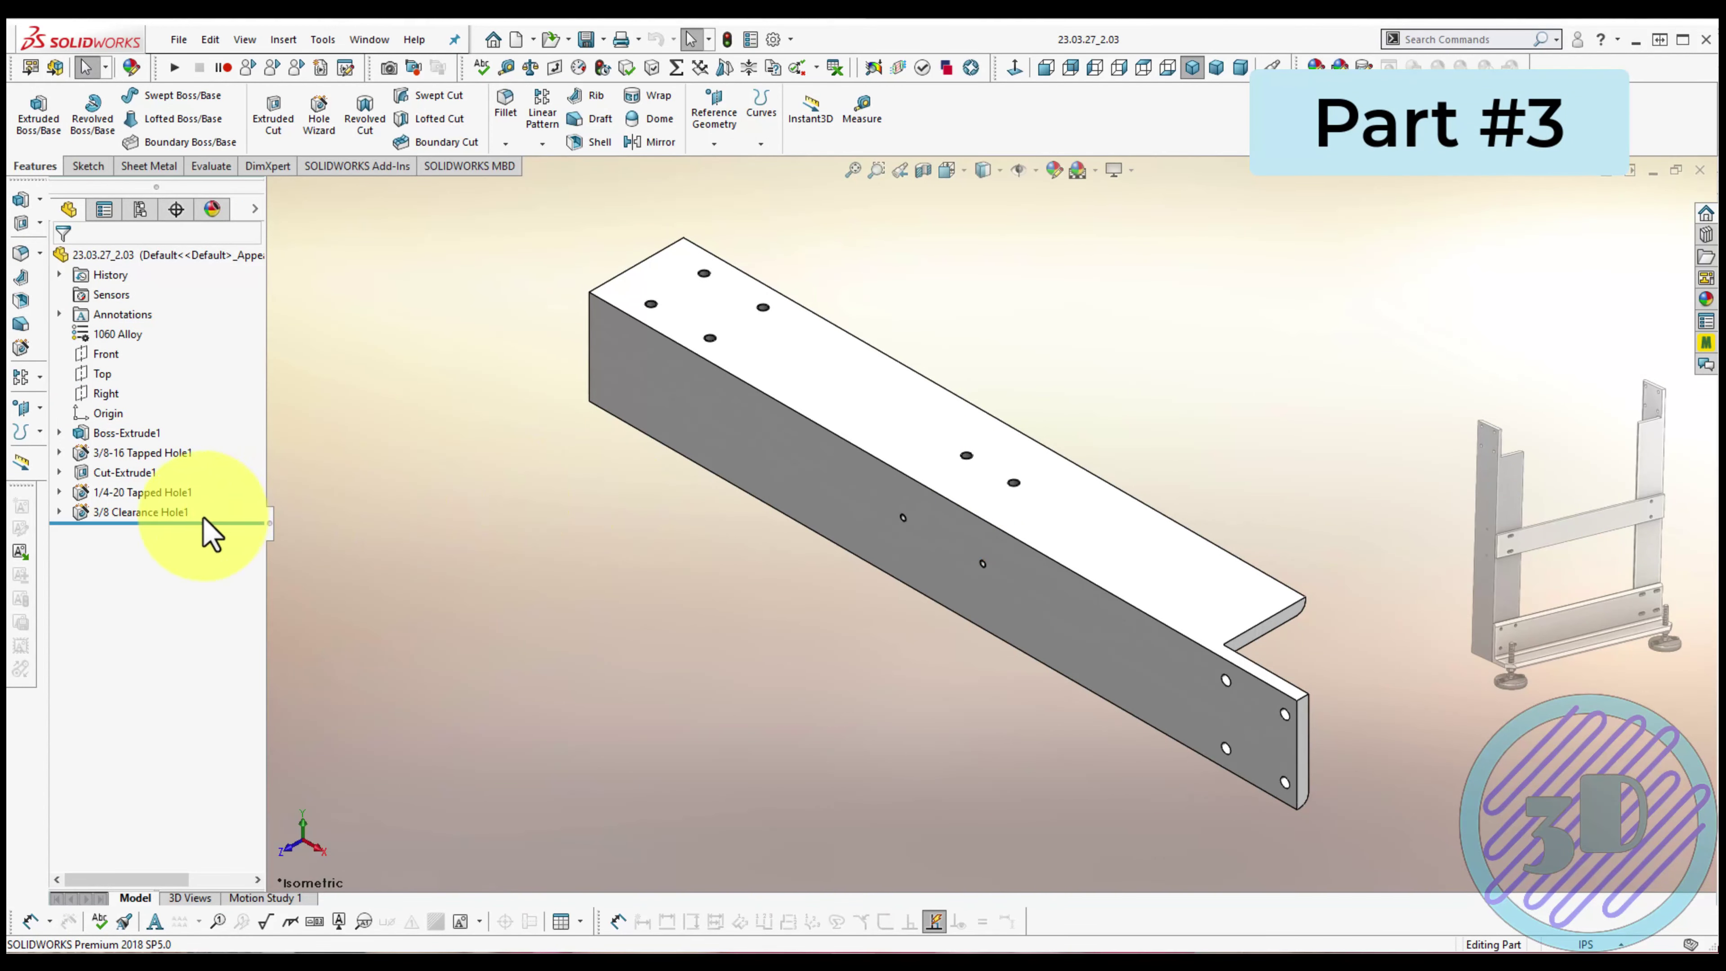
Delete all existing features and Sketch1, then start a new sketch on the Front plane
{"action": "left_click_drag", "start_coordinate": [98, 430], "coordinate": [101, 432]}
{"action": "key", "text": "Delete"}
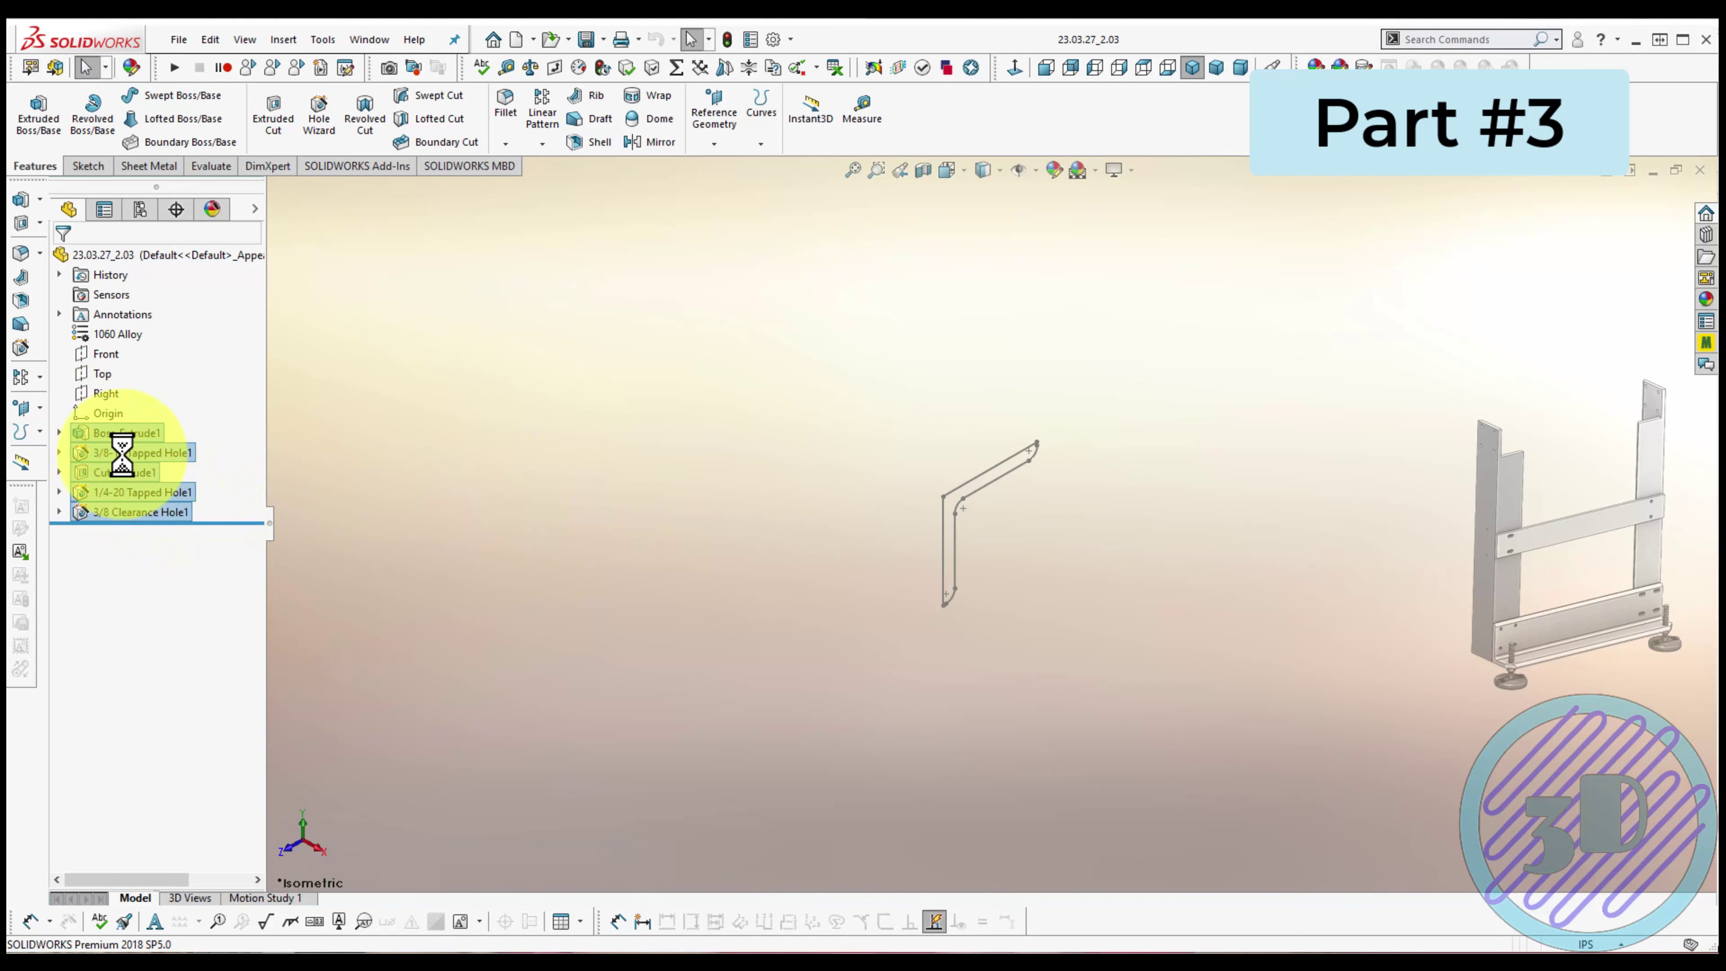
{"action": "left_click", "coordinate": [102, 433]}
{"action": "key", "text": "Delete"}
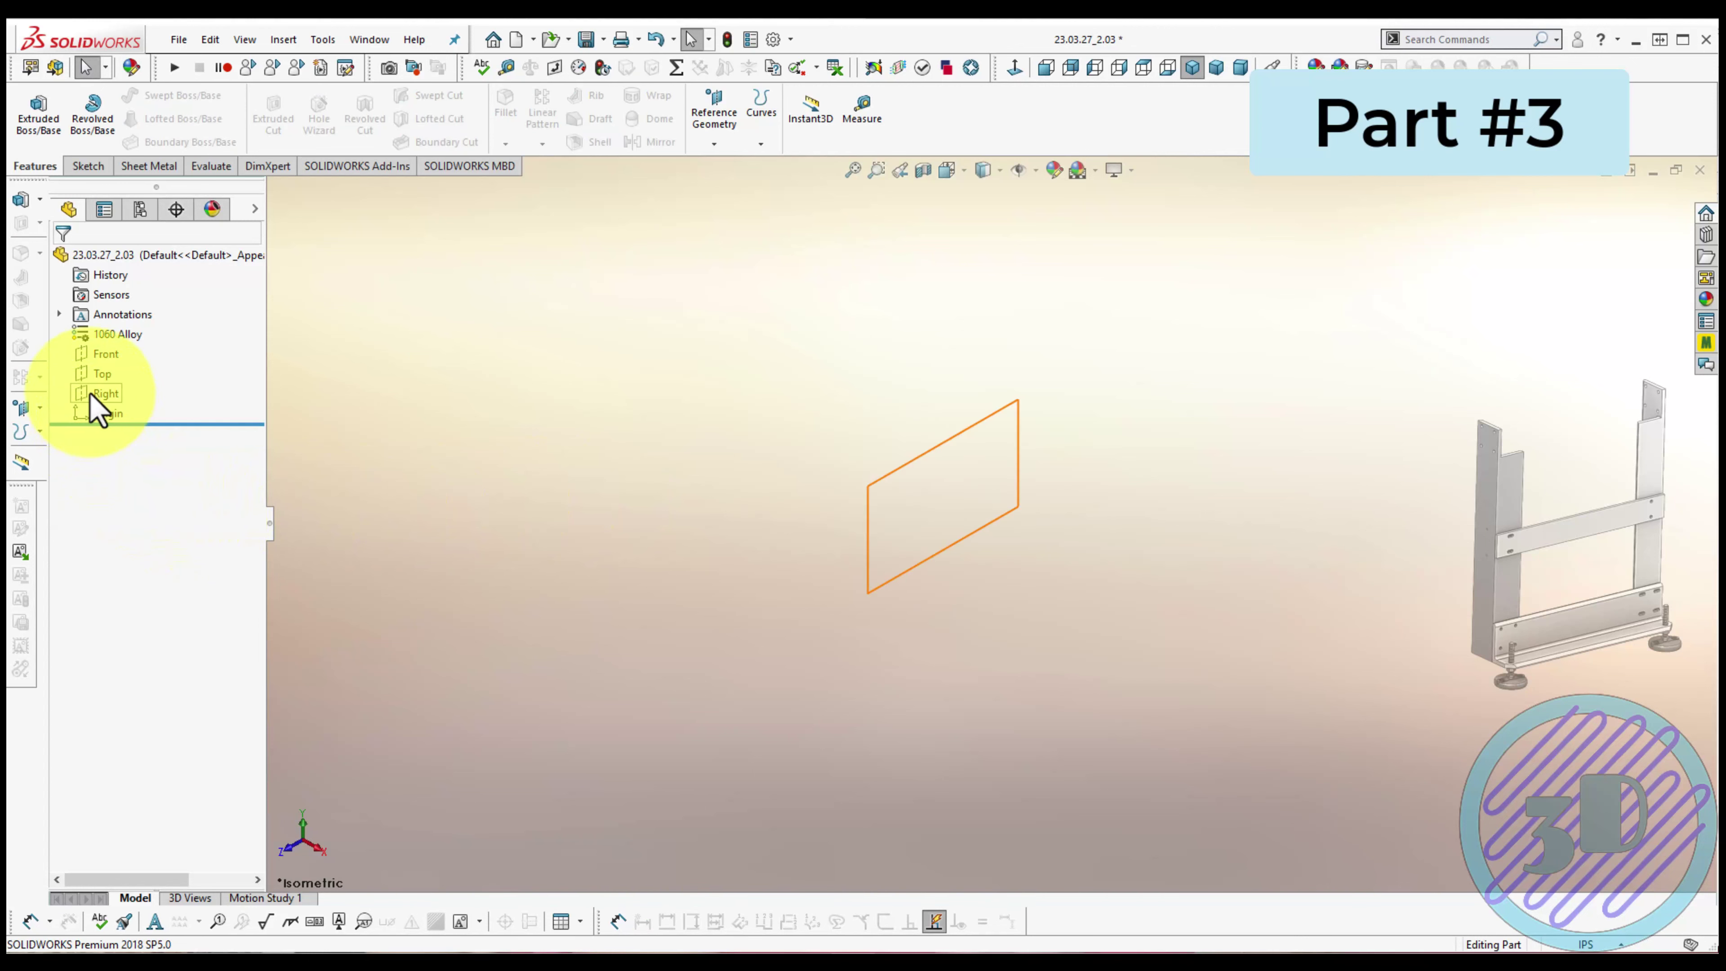
{"action": "left_click", "coordinate": [105, 354]}
{"action": "left_click", "coordinate": [174, 325]}
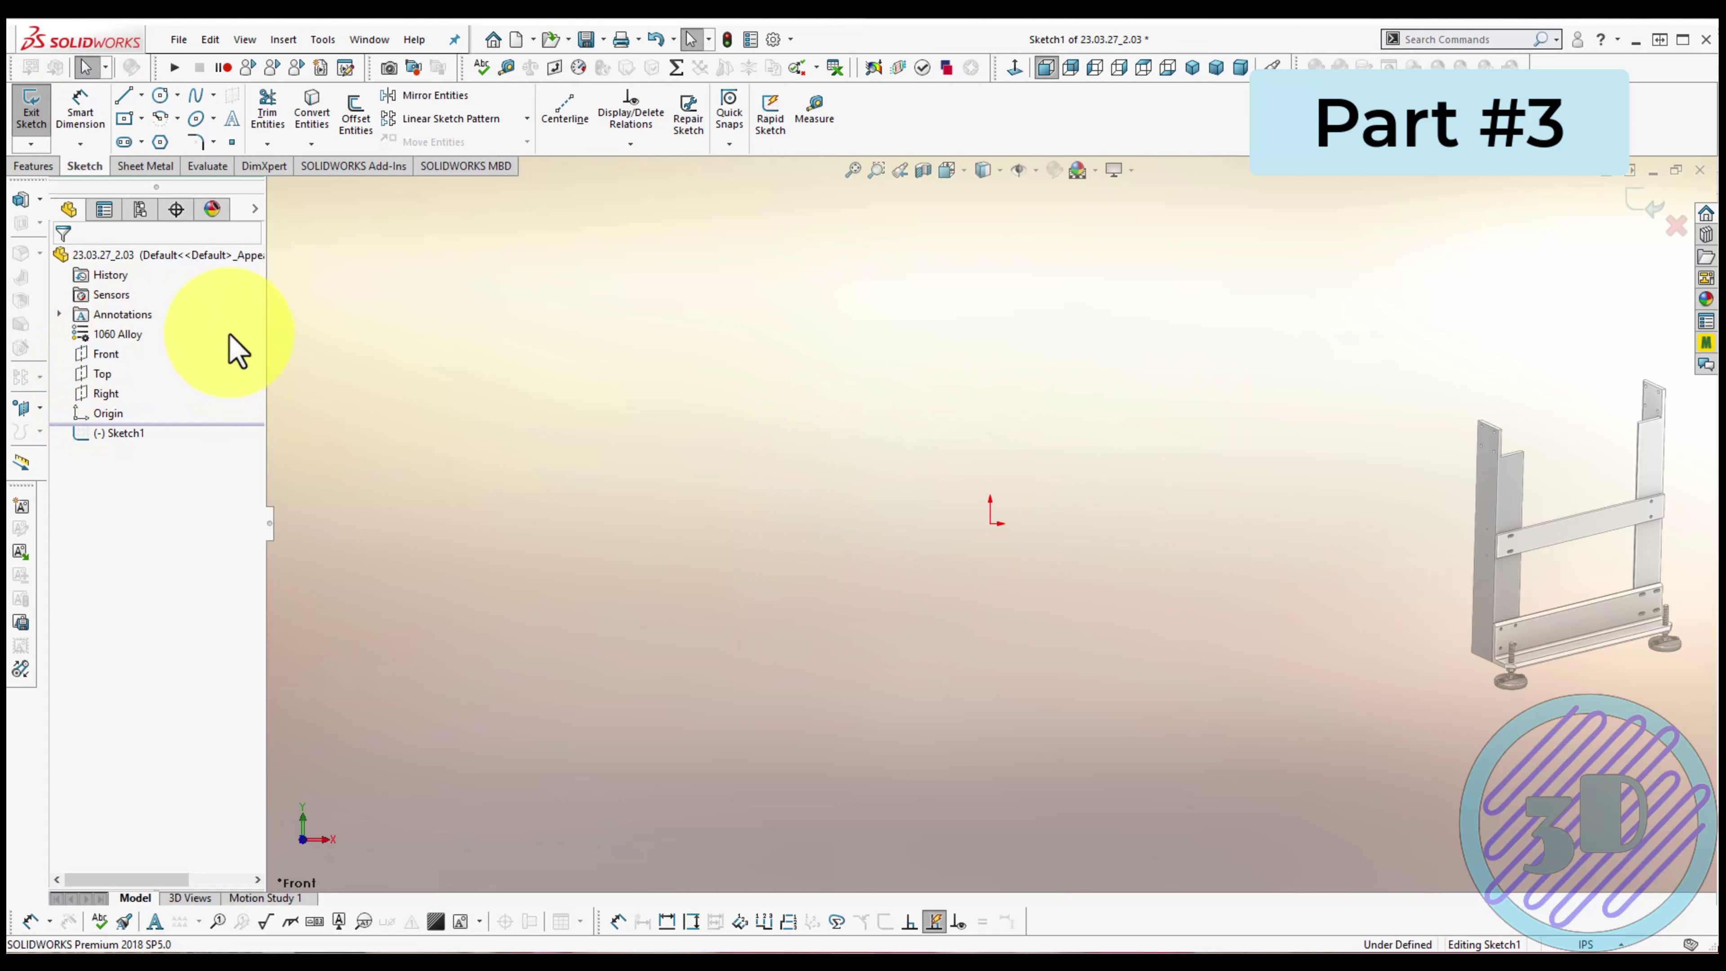
Draw a center rectangle on the origin and dimension its height to 3.000 in
{"action": "left_click", "coordinate": [124, 118]}
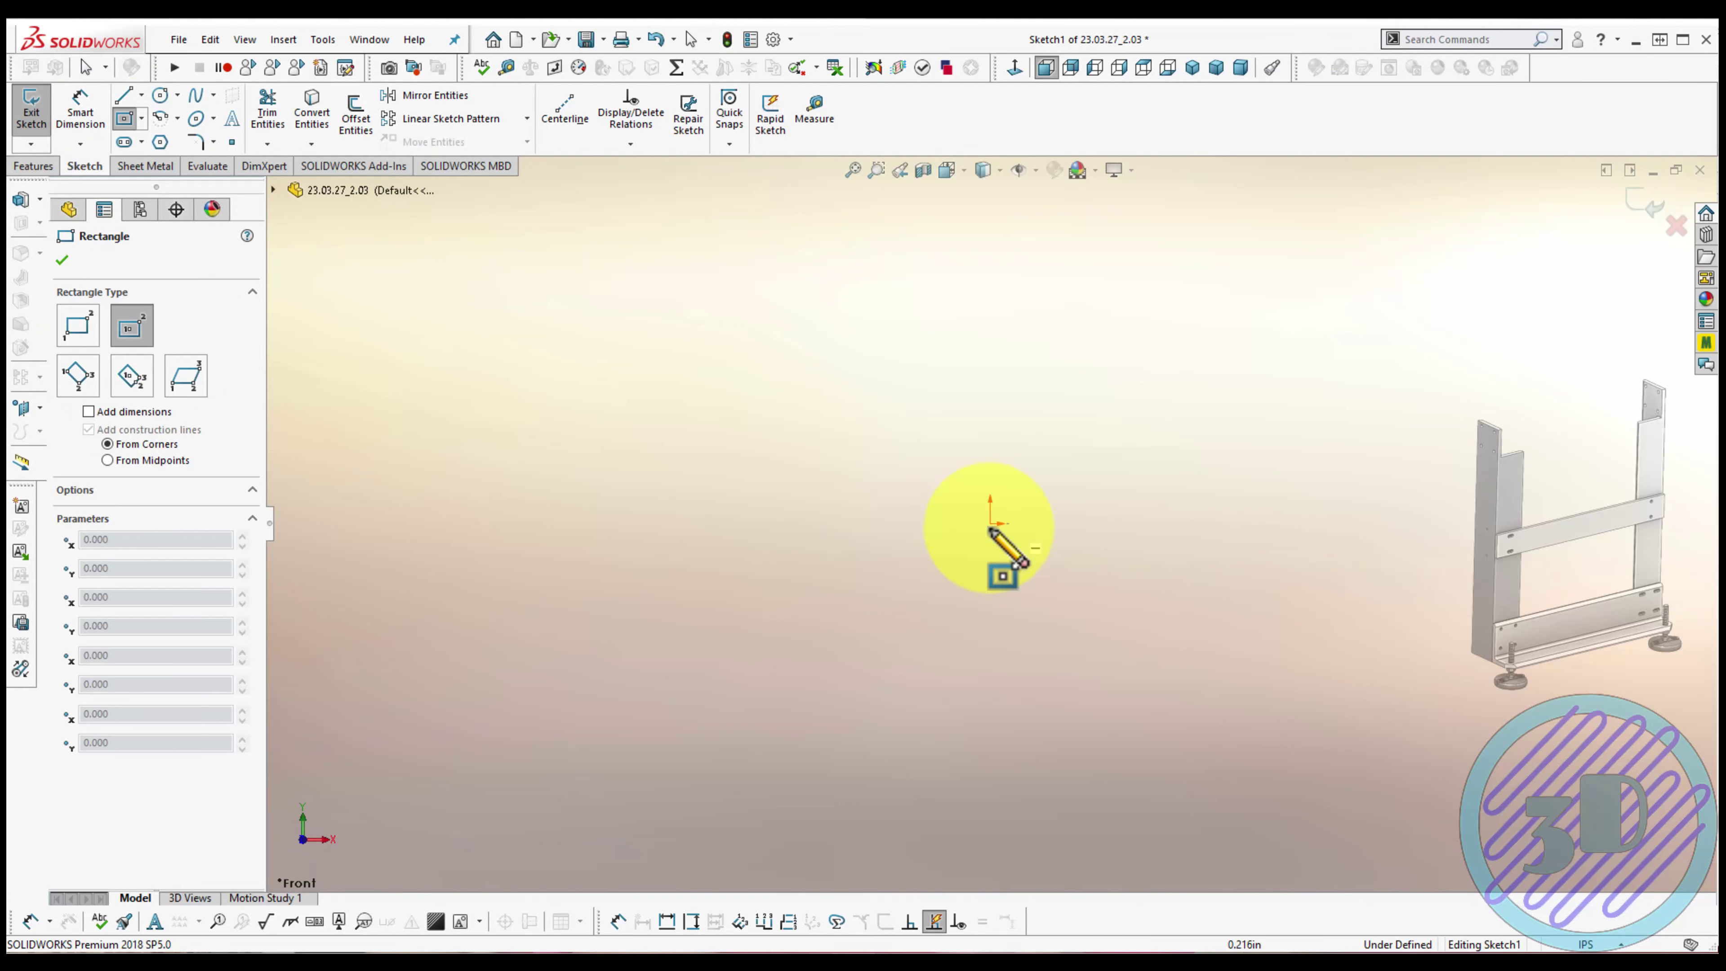
{"action": "left_click", "coordinate": [990, 524]}
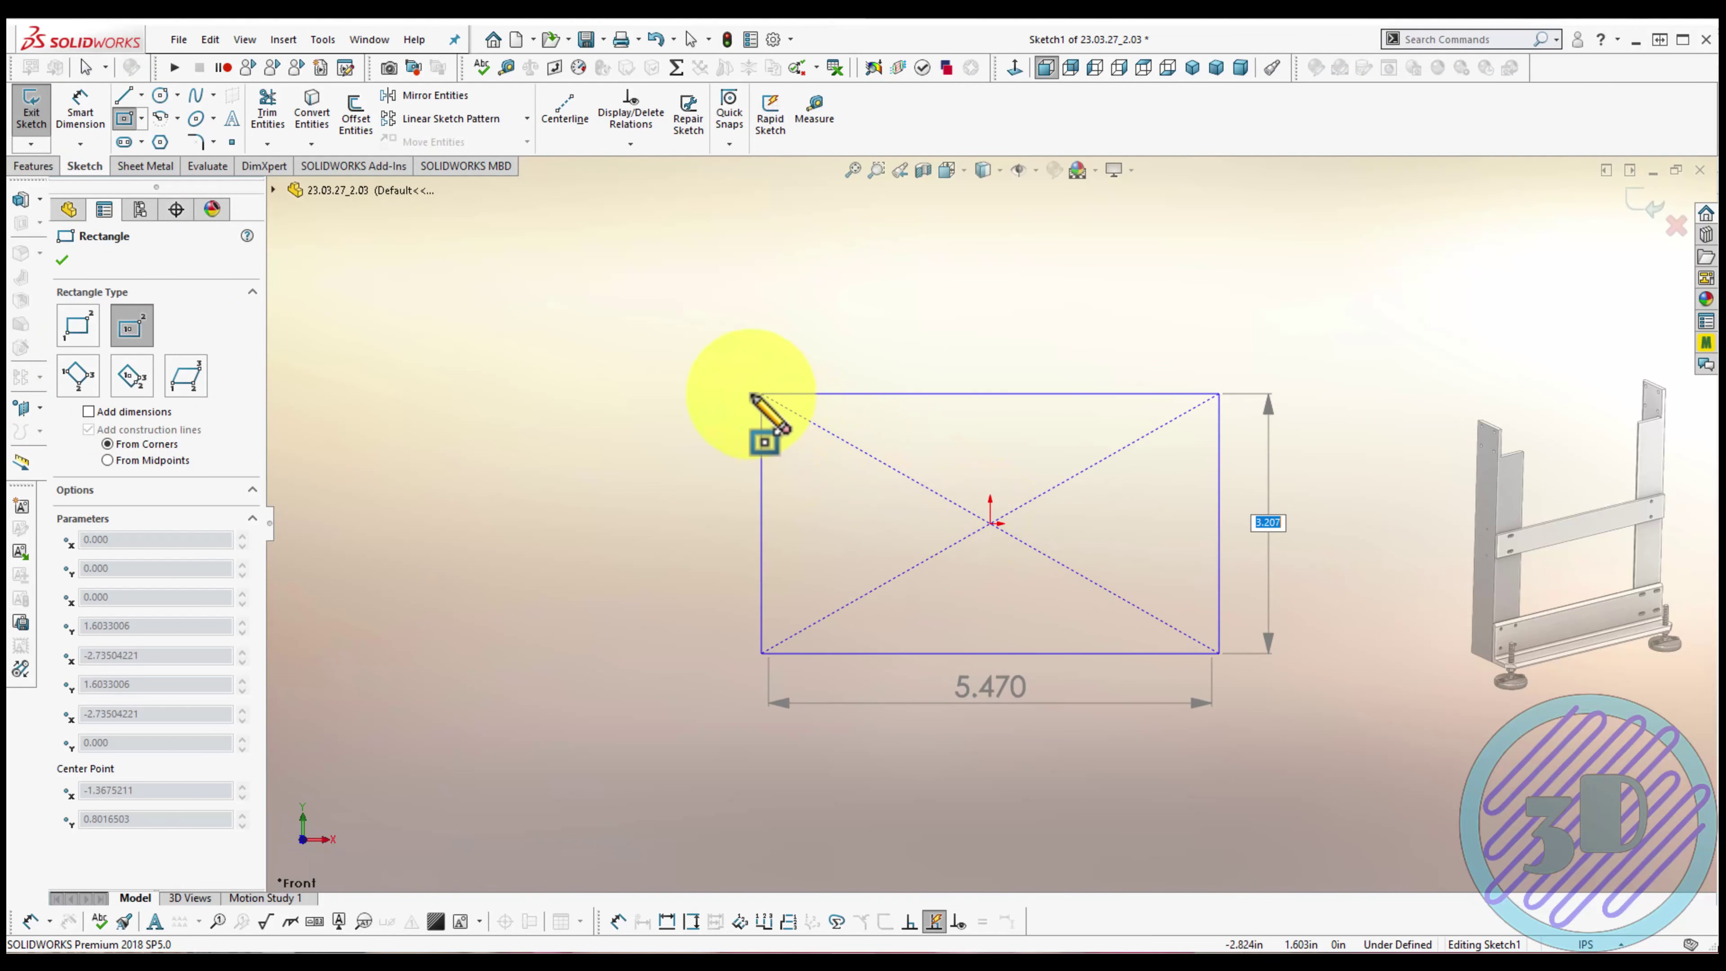
{"action": "left_click", "coordinate": [751, 393]}
{"action": "right_click_drag", "start_coordinate": [732, 530], "coordinate": [737, 499]}
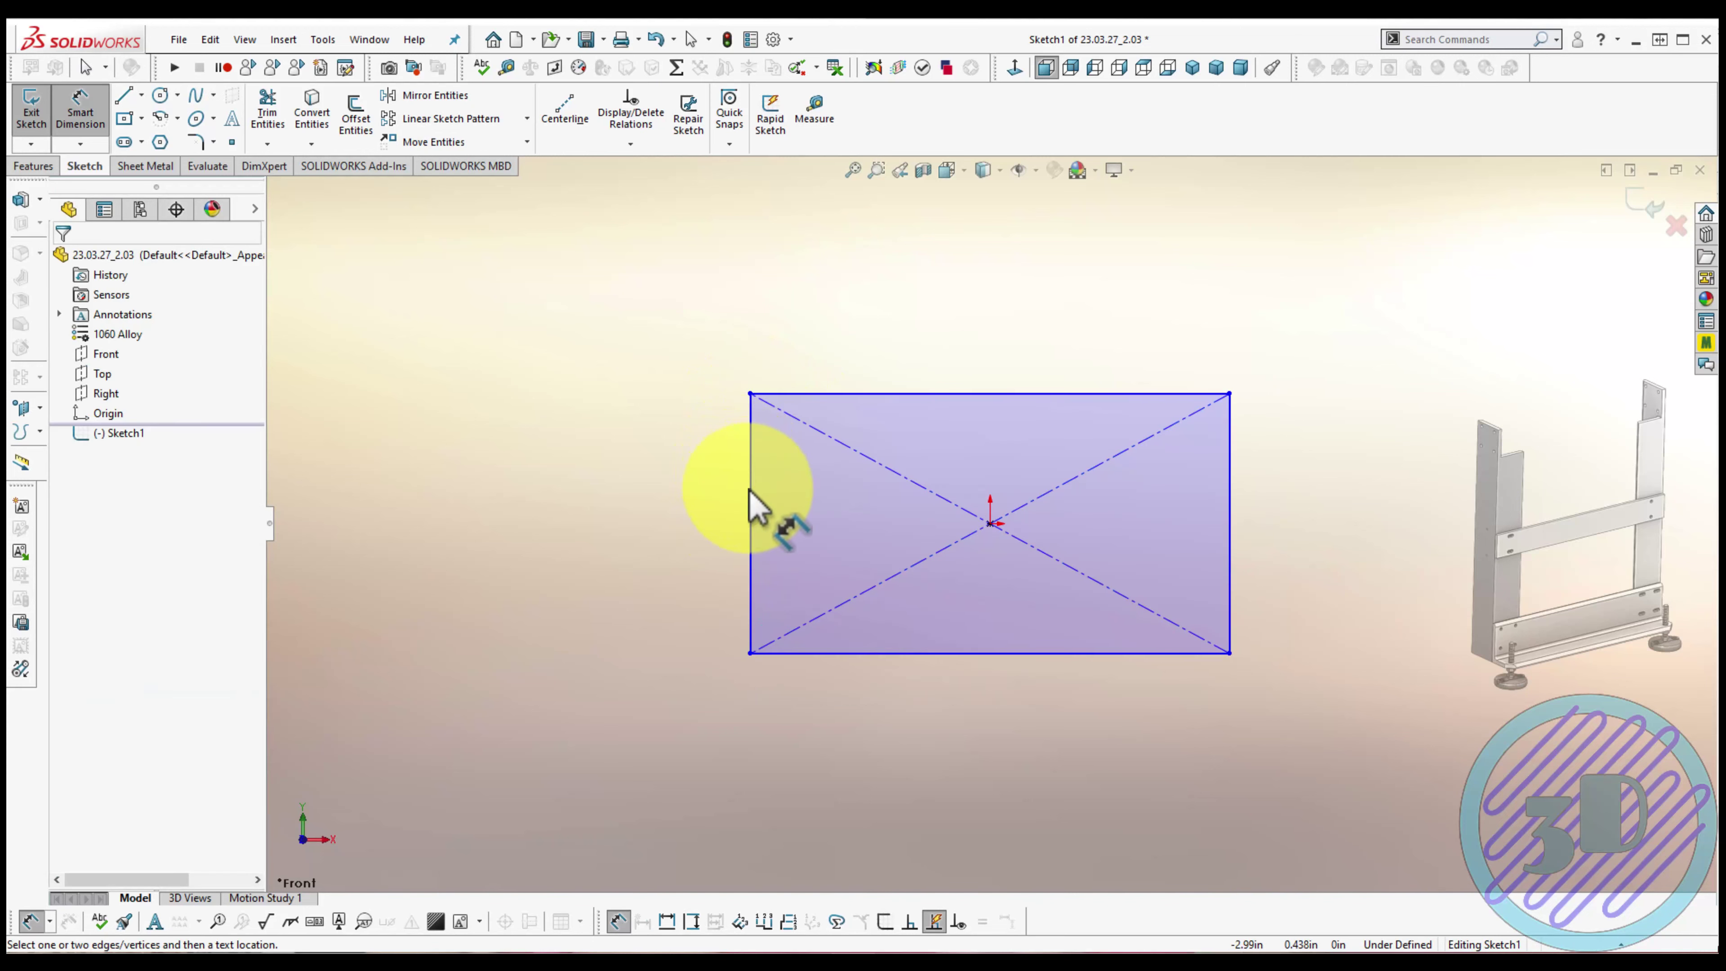
{"action": "left_click", "coordinate": [751, 506]}
{"action": "left_click", "coordinate": [645, 524]}
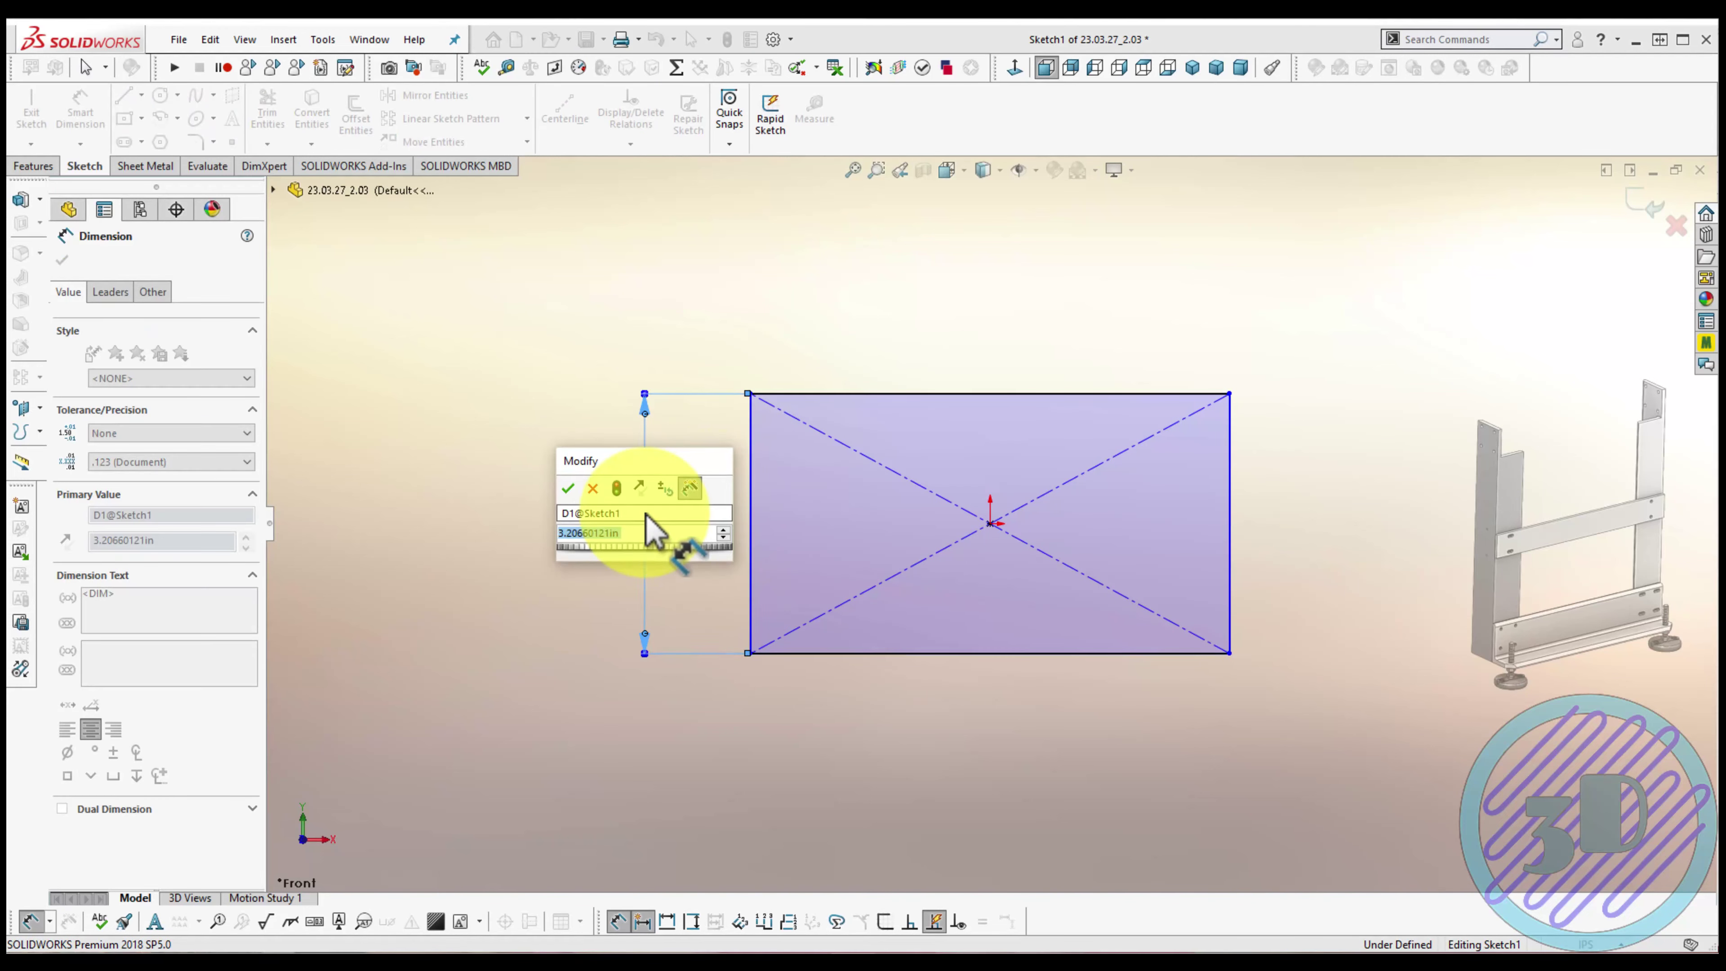
{"action": "type", "text": "3"}
{"action": "key", "text": "Return"}
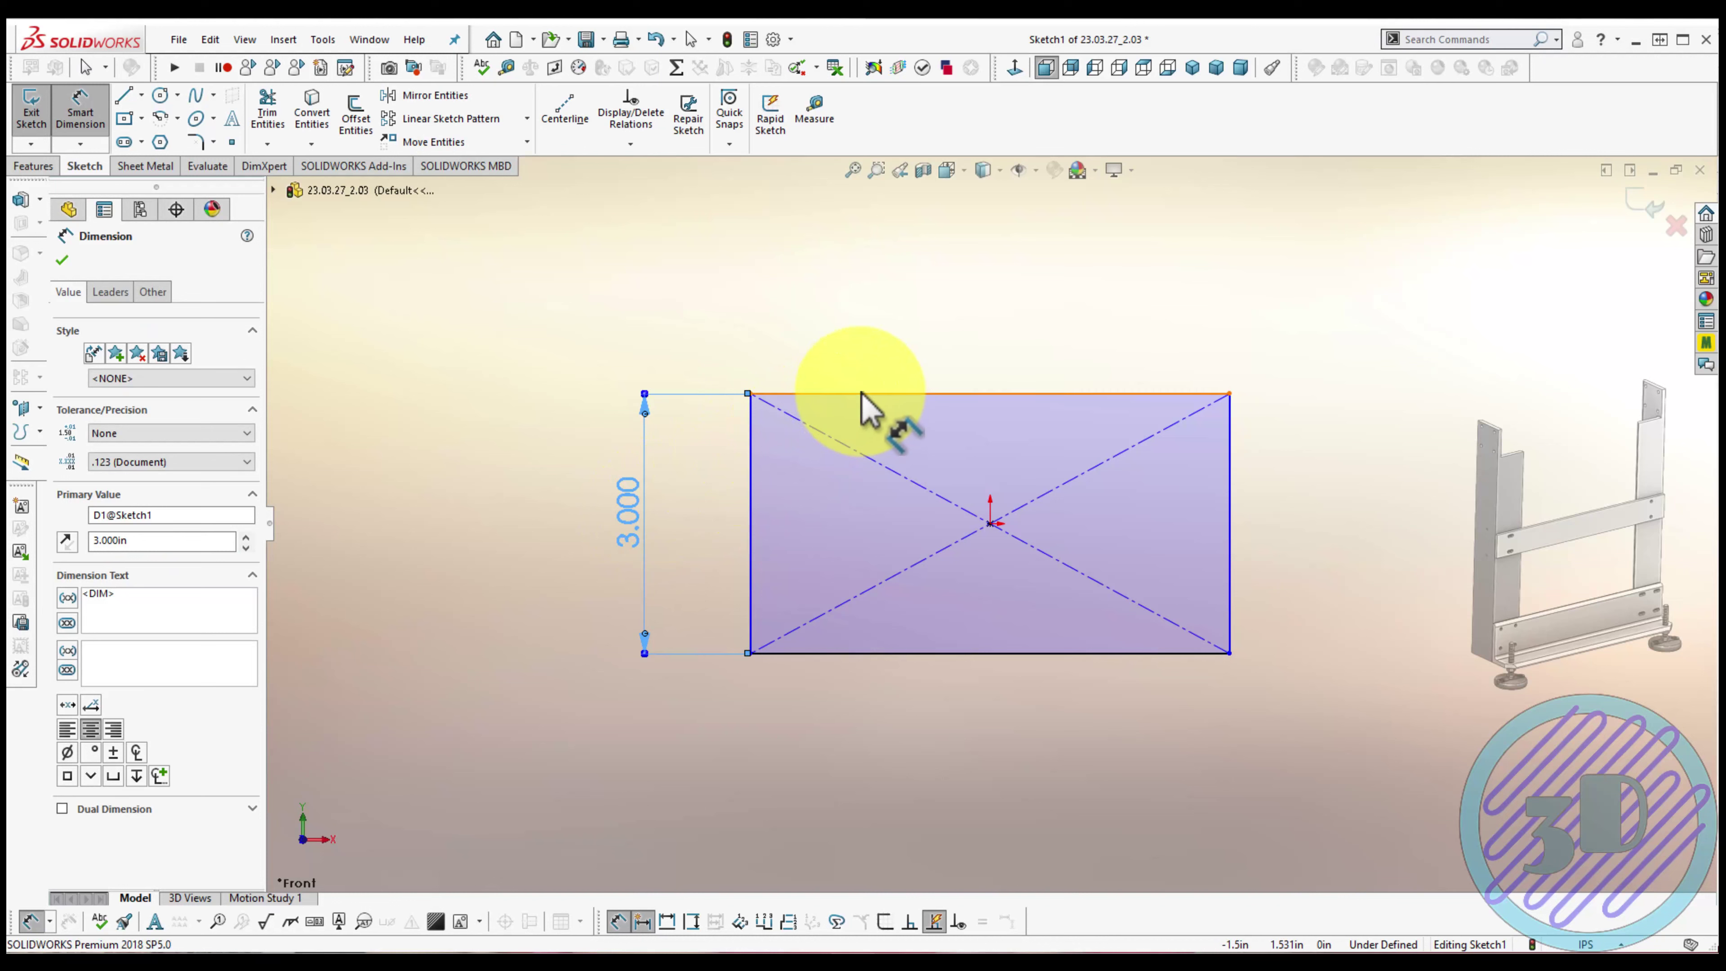
Dimension the rectangle's top edge, correcting the width to 25.750 in
{"action": "left_click", "coordinate": [862, 394]}
{"action": "left_click", "coordinate": [862, 289]}
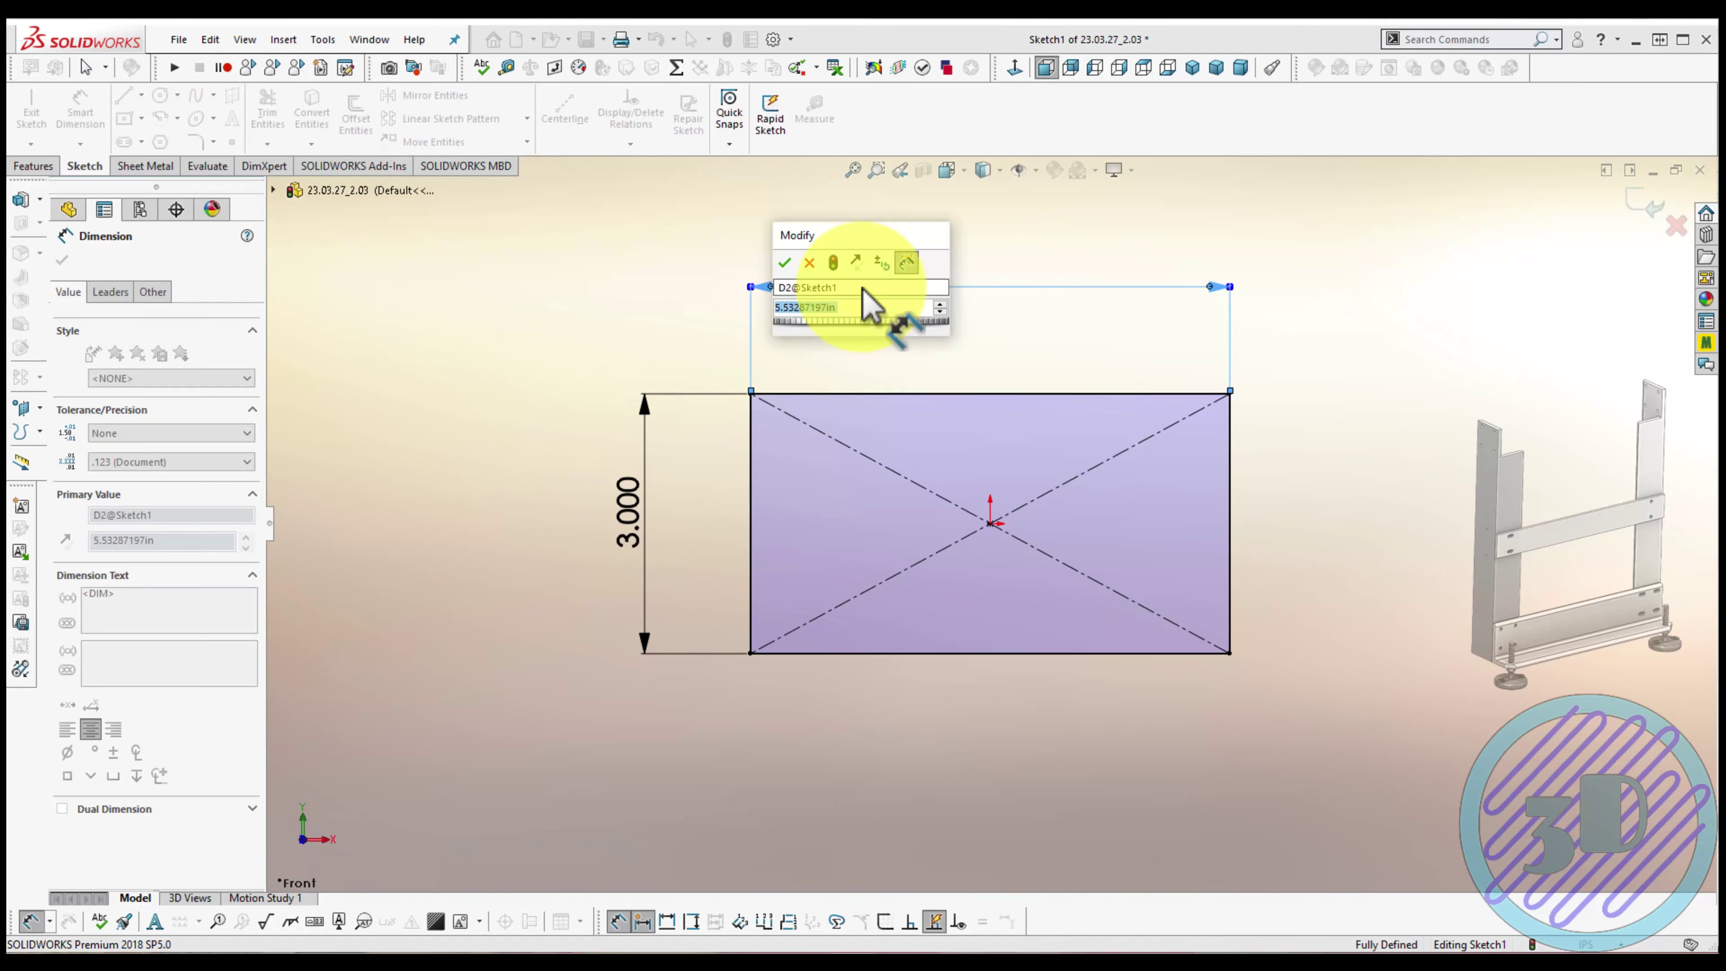
{"action": "type", "text": ".375"}
{"action": "key", "text": "Return"}
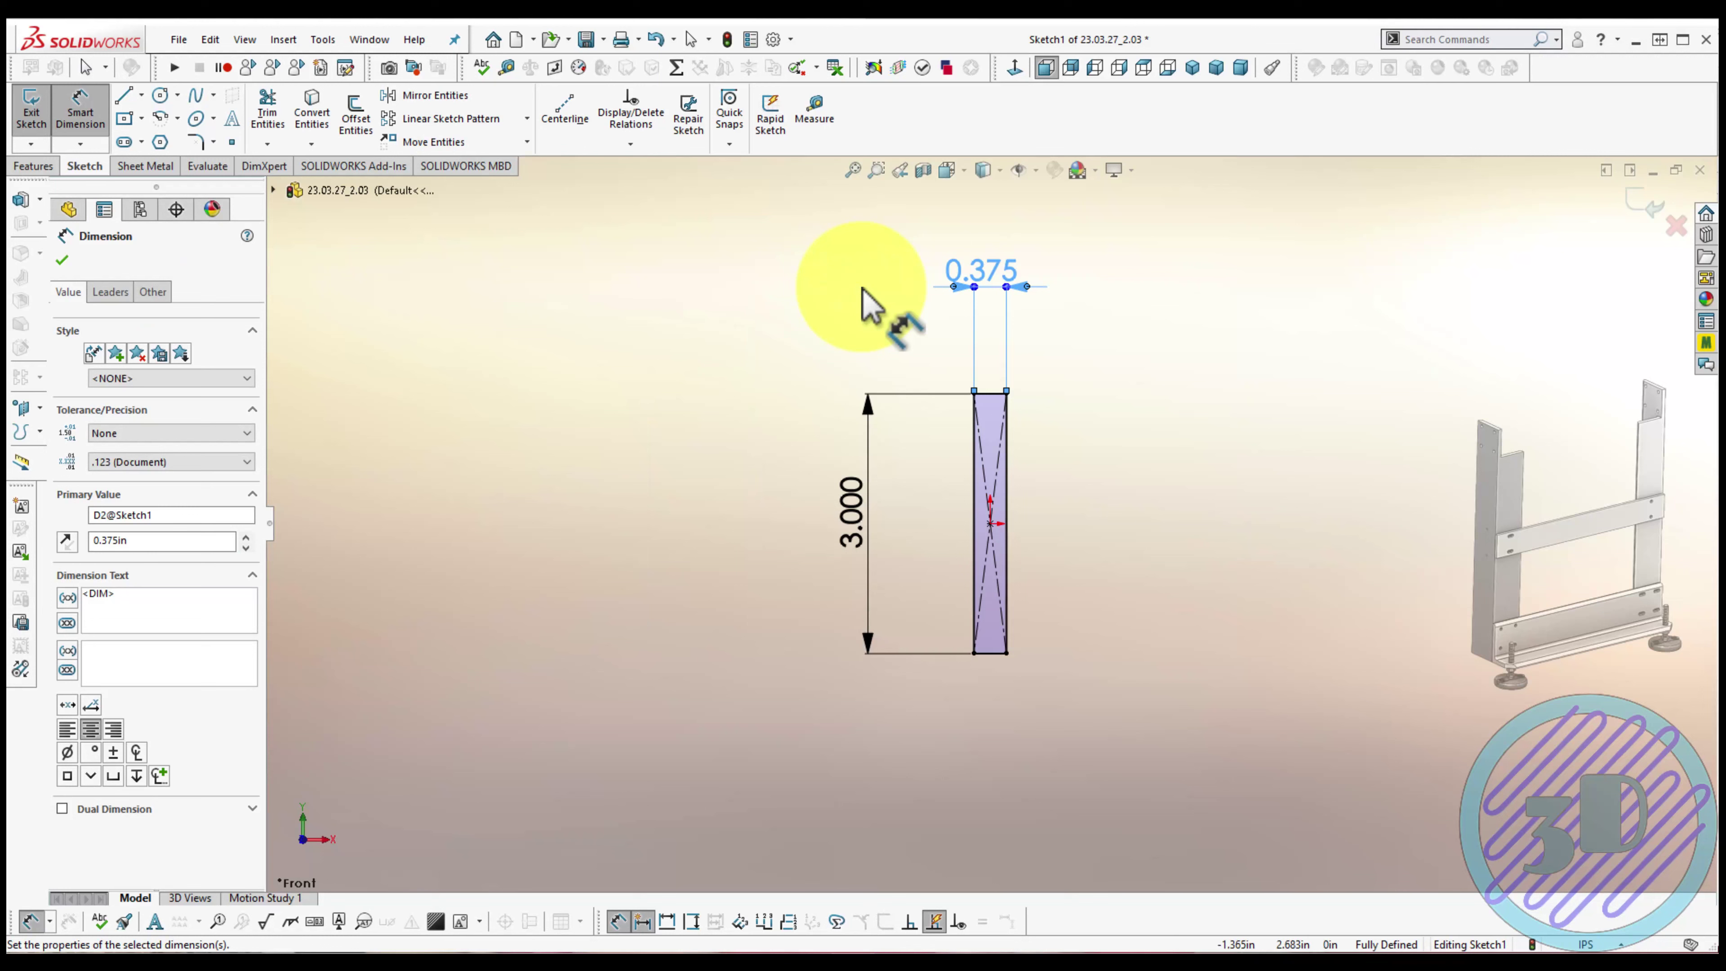
{"action": "double_click", "coordinate": [975, 268]}
{"action": "type", "text": "2"}
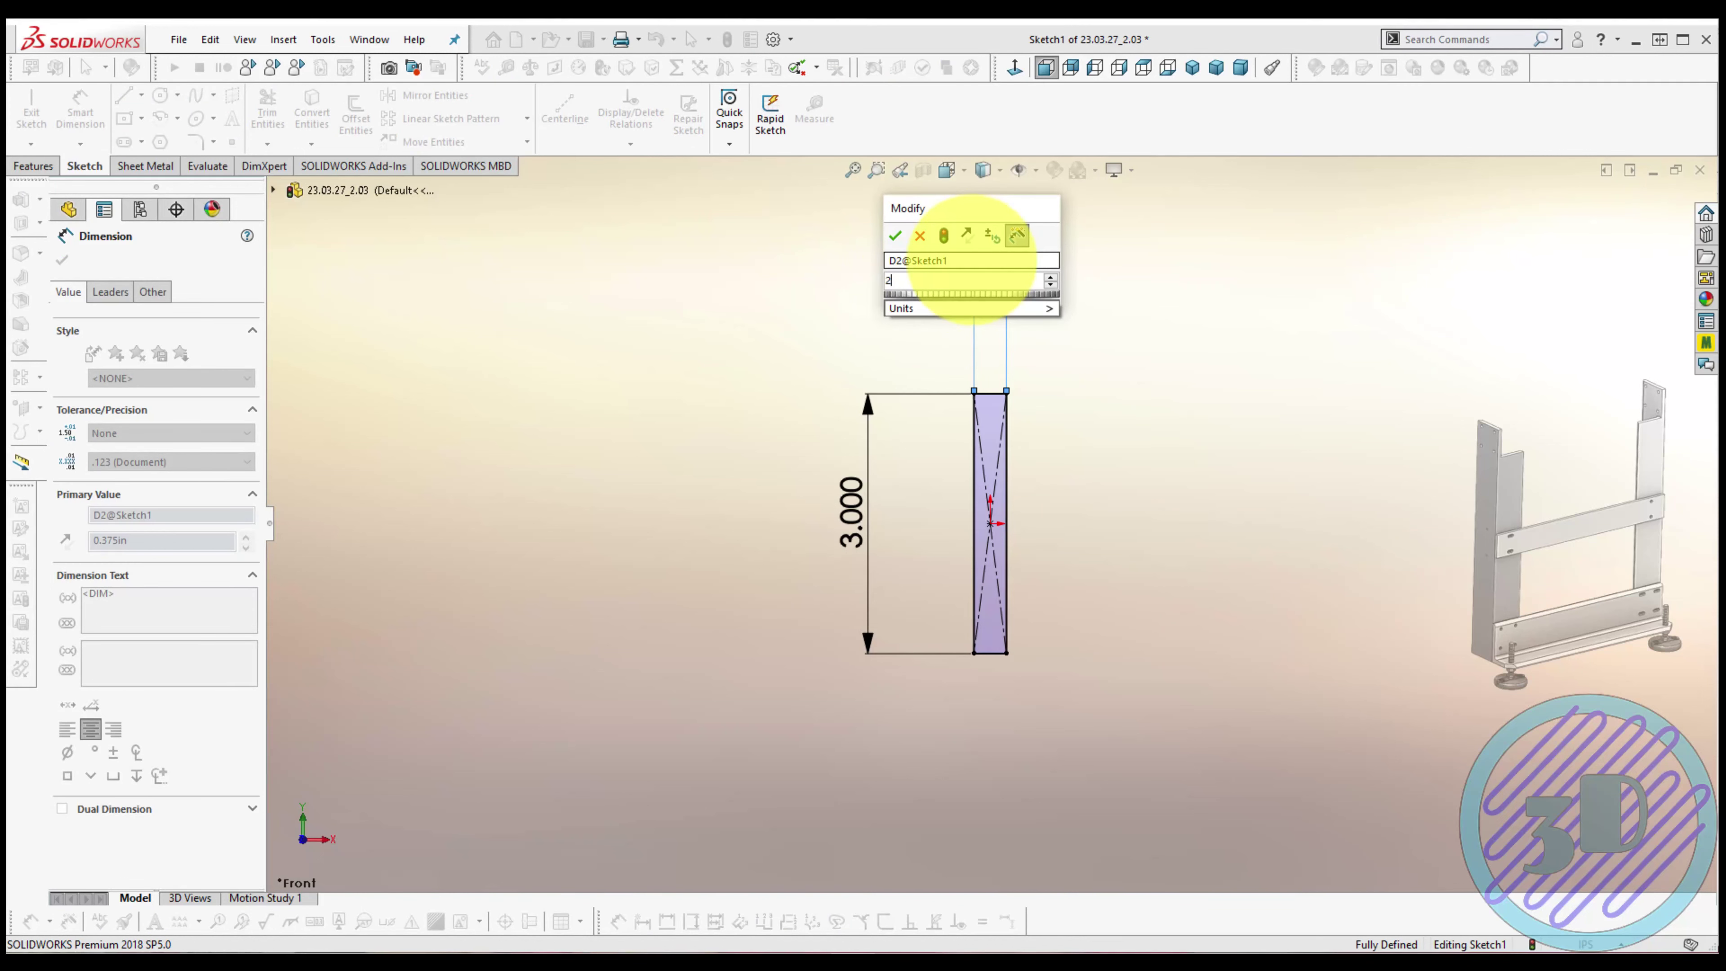
{"action": "type", "text": "5.7"}
{"action": "key", "text": "Return"}
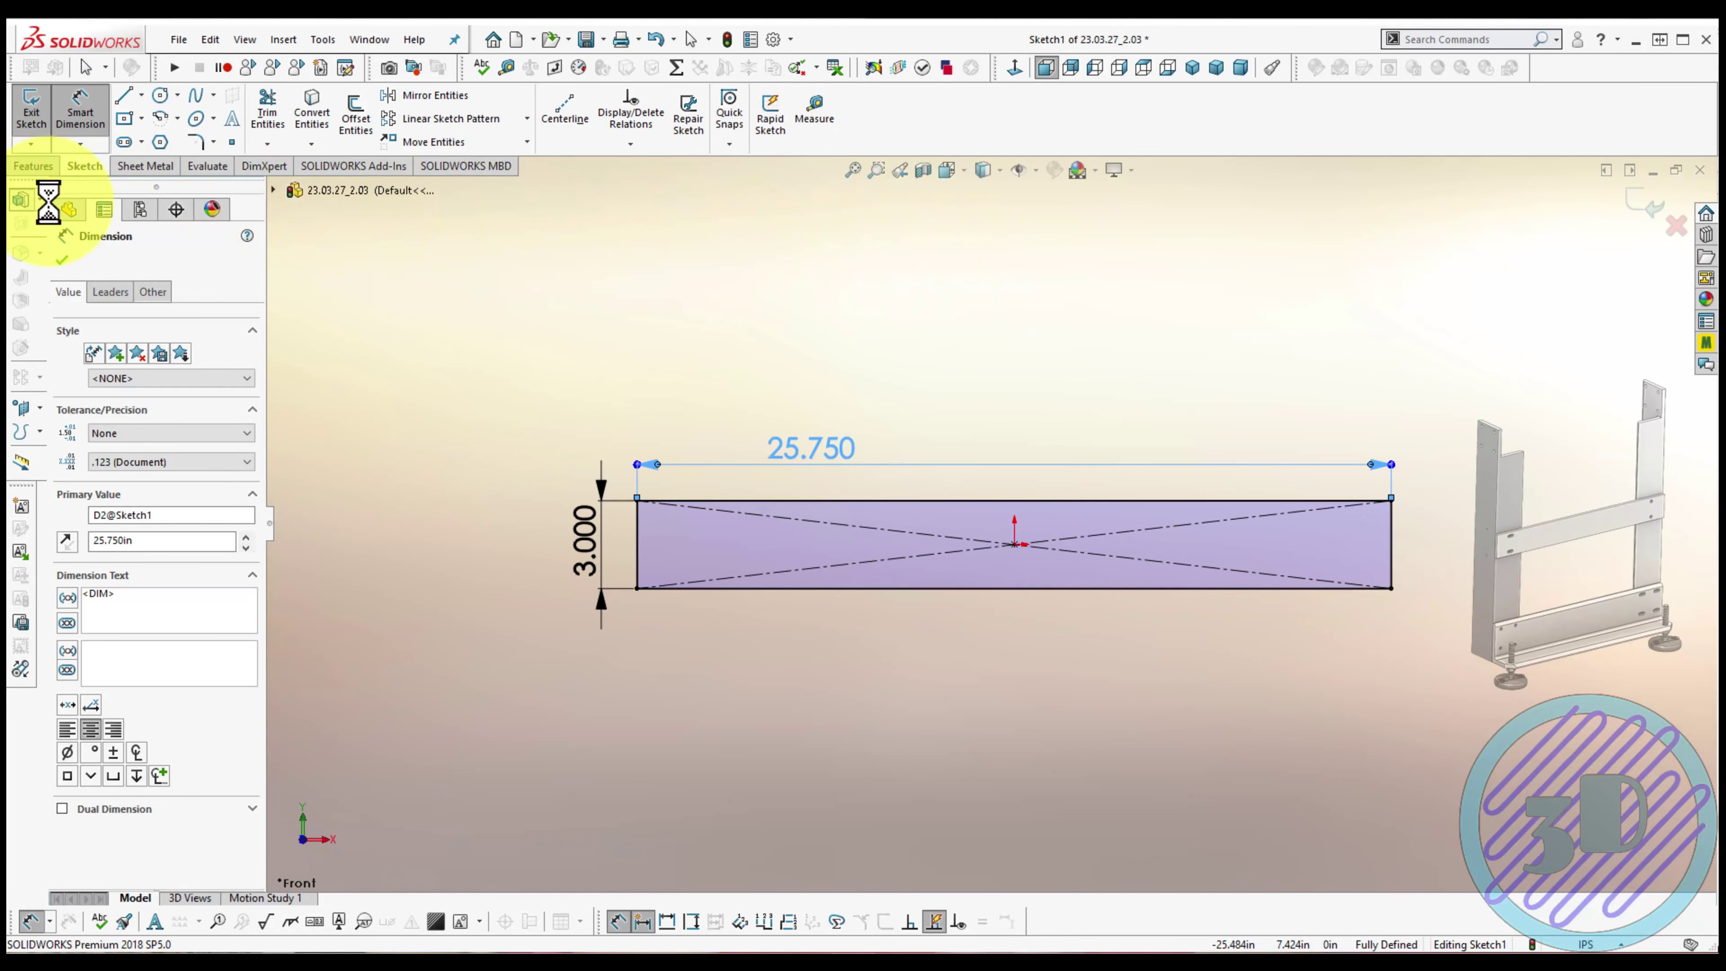
{"action": "left_click", "coordinate": [204, 373]}
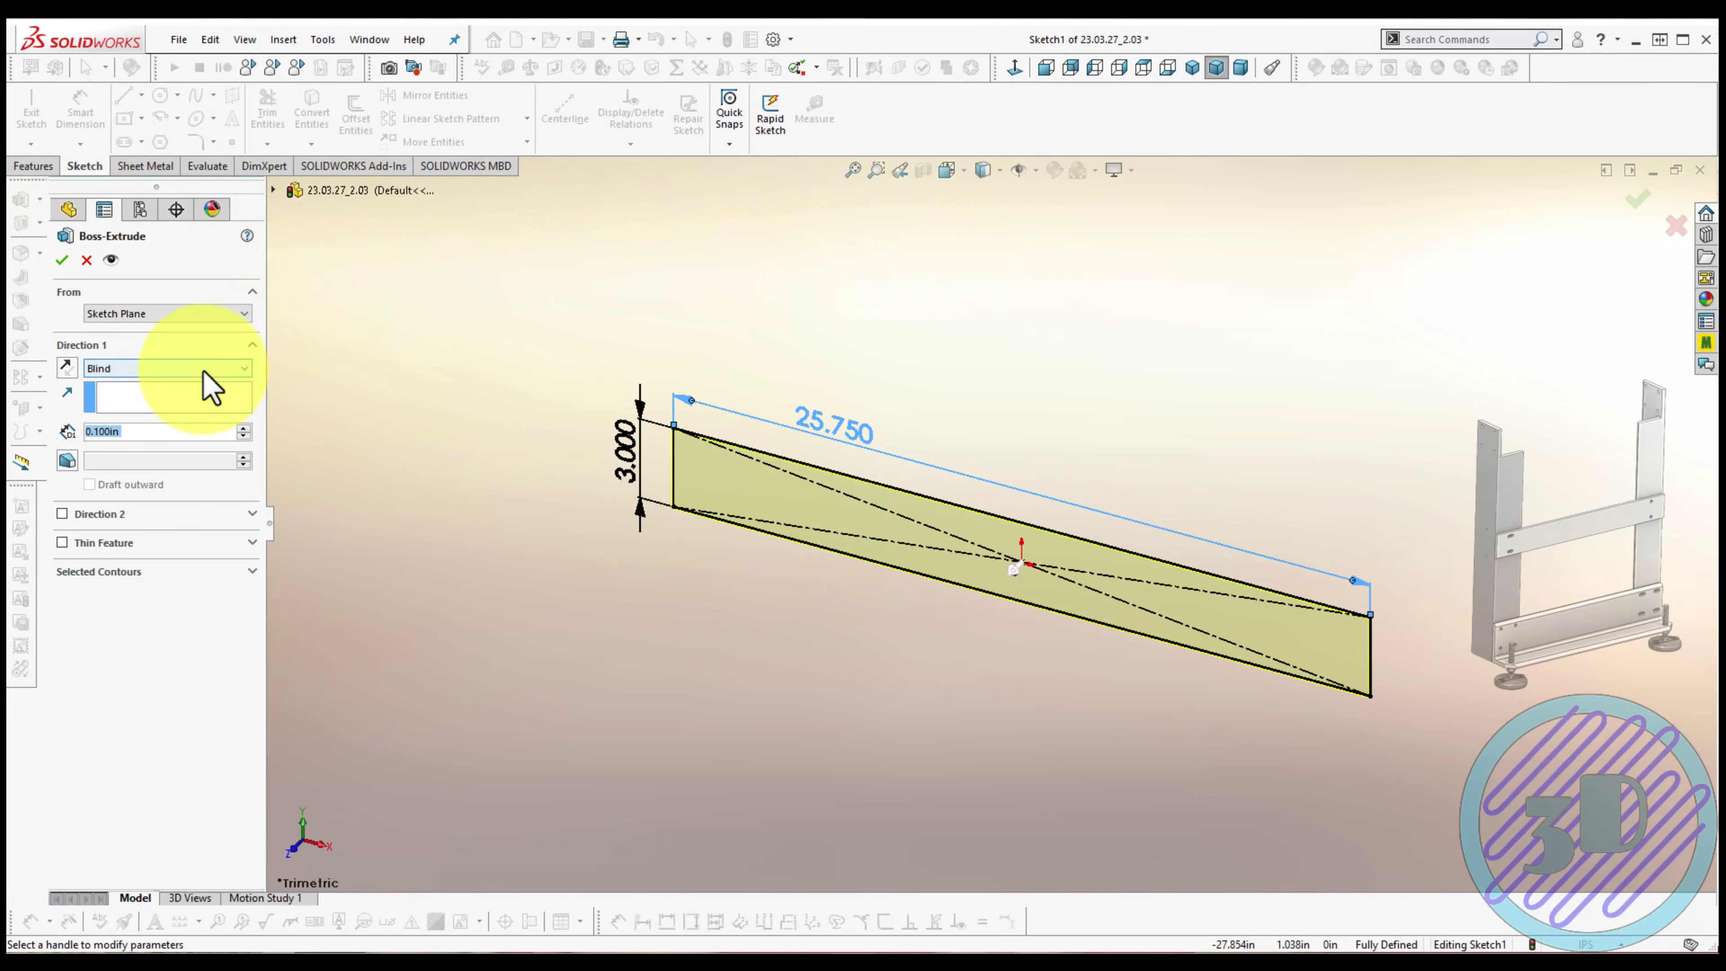
Extrude the rectangle Mid Plane into a bar and start Sketch2 on its front face
{"action": "left_click", "coordinate": [163, 448]}
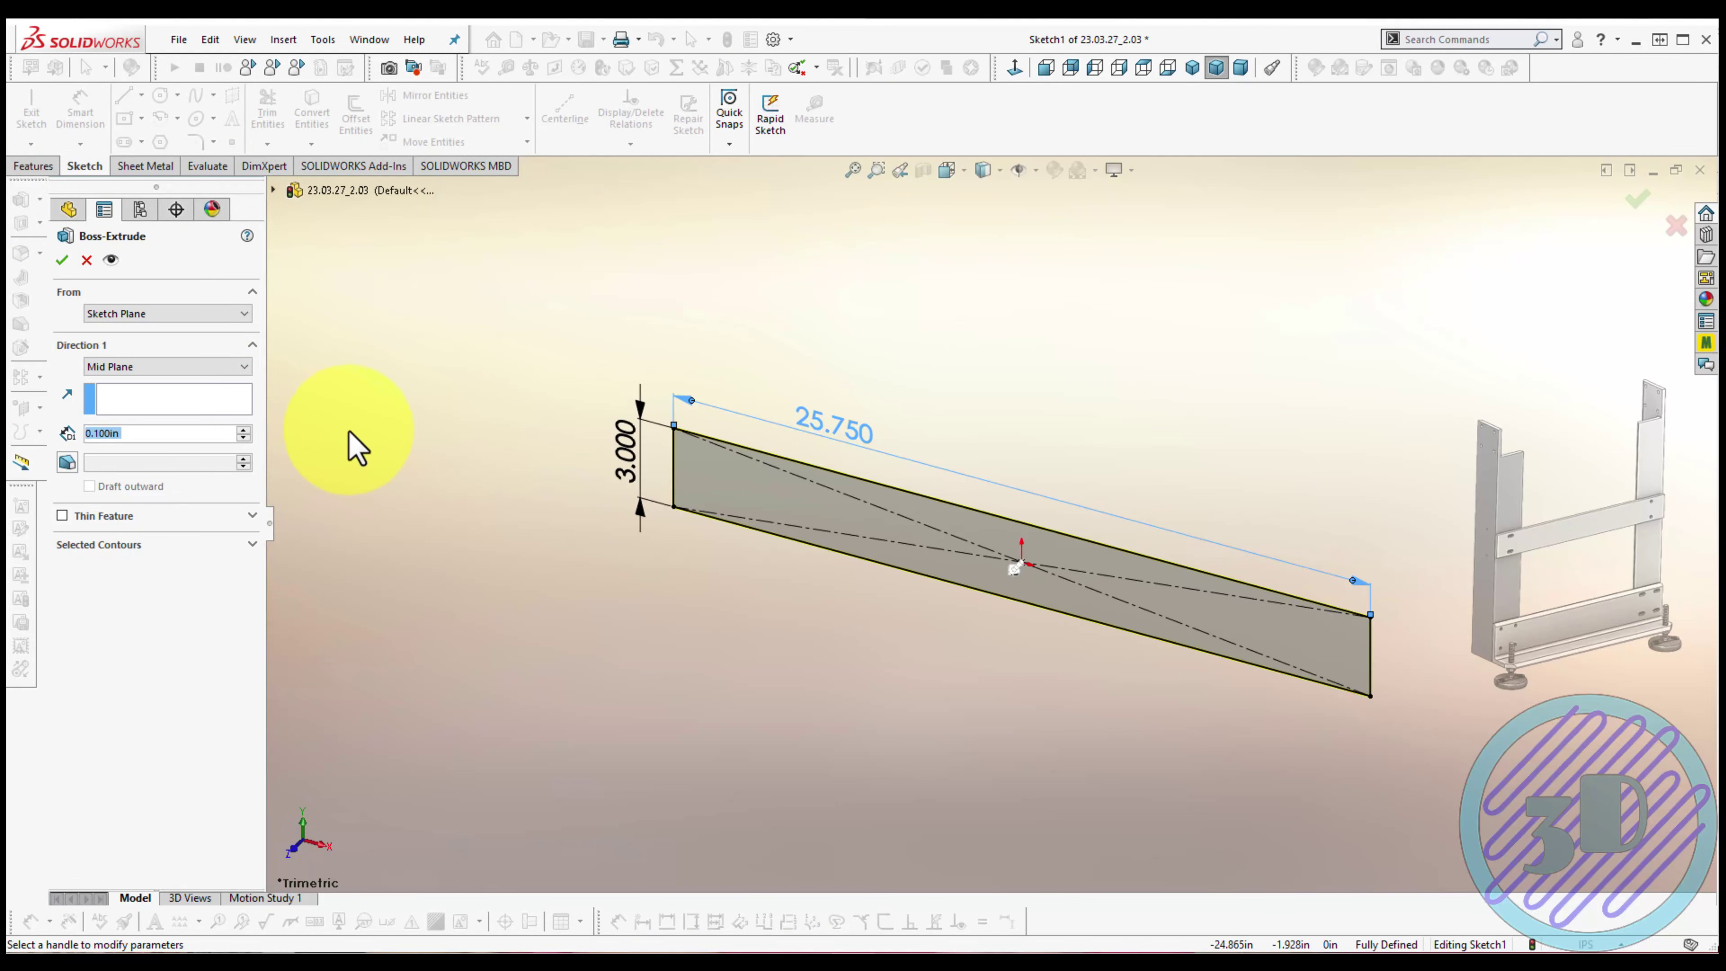
{"action": "type", "text": ".37"}
{"action": "key", "text": "Return"}
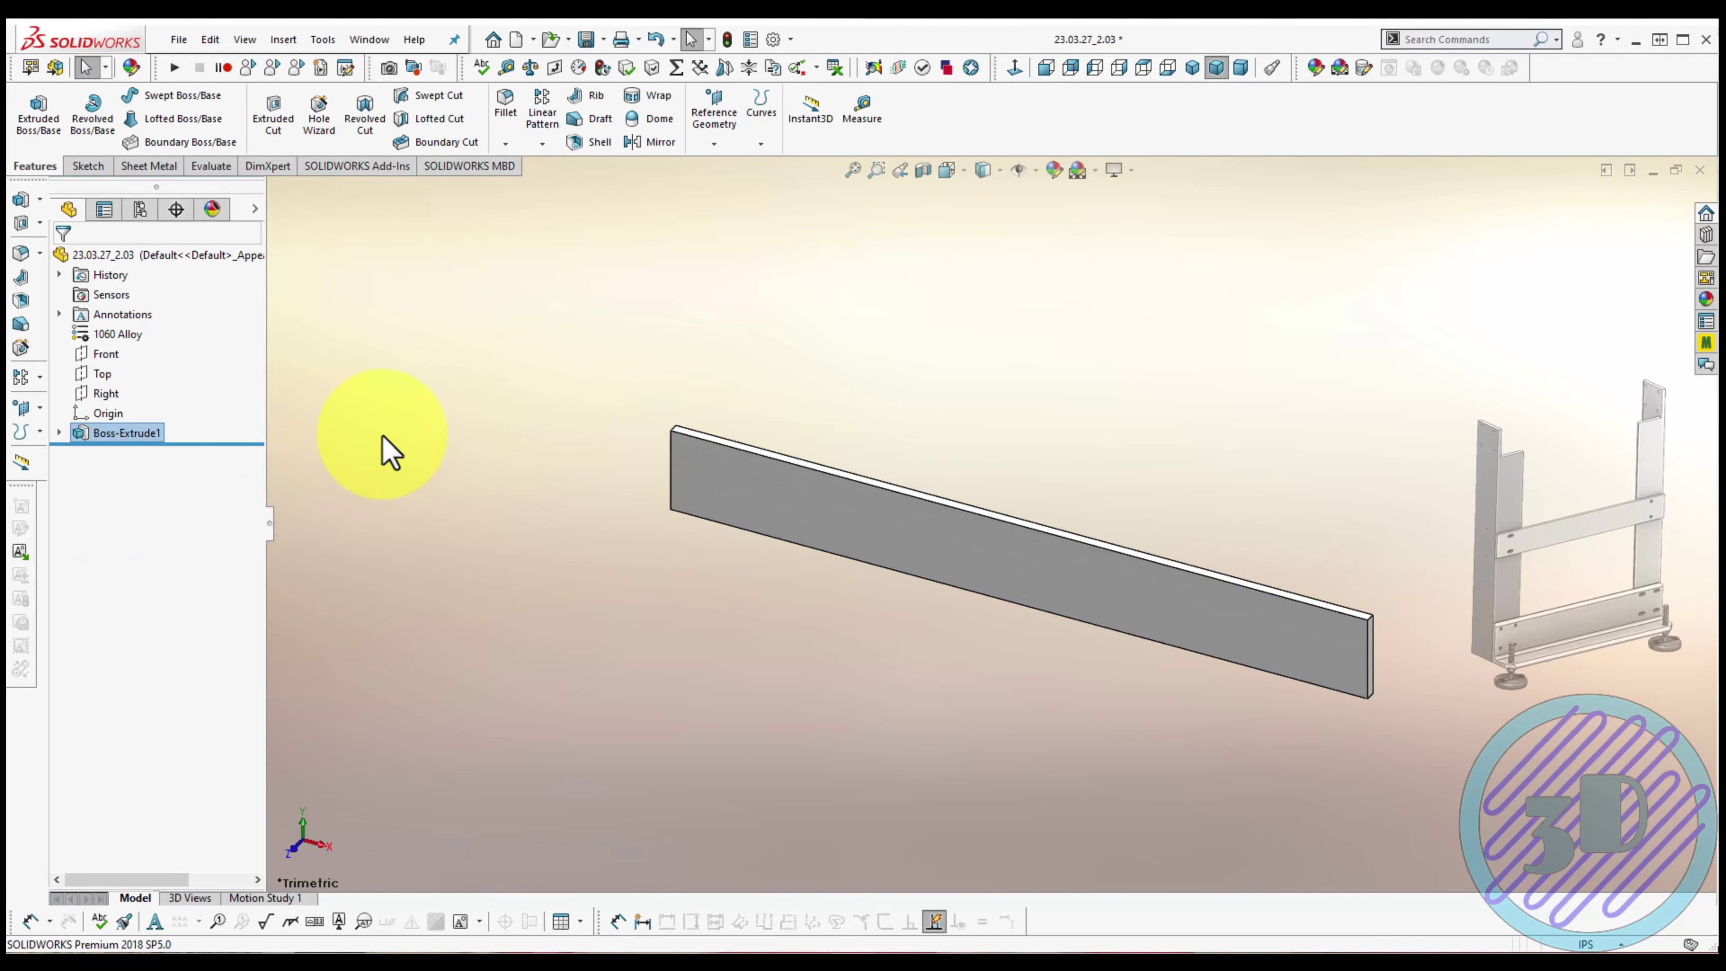
{"action": "left_click", "coordinate": [760, 485]}
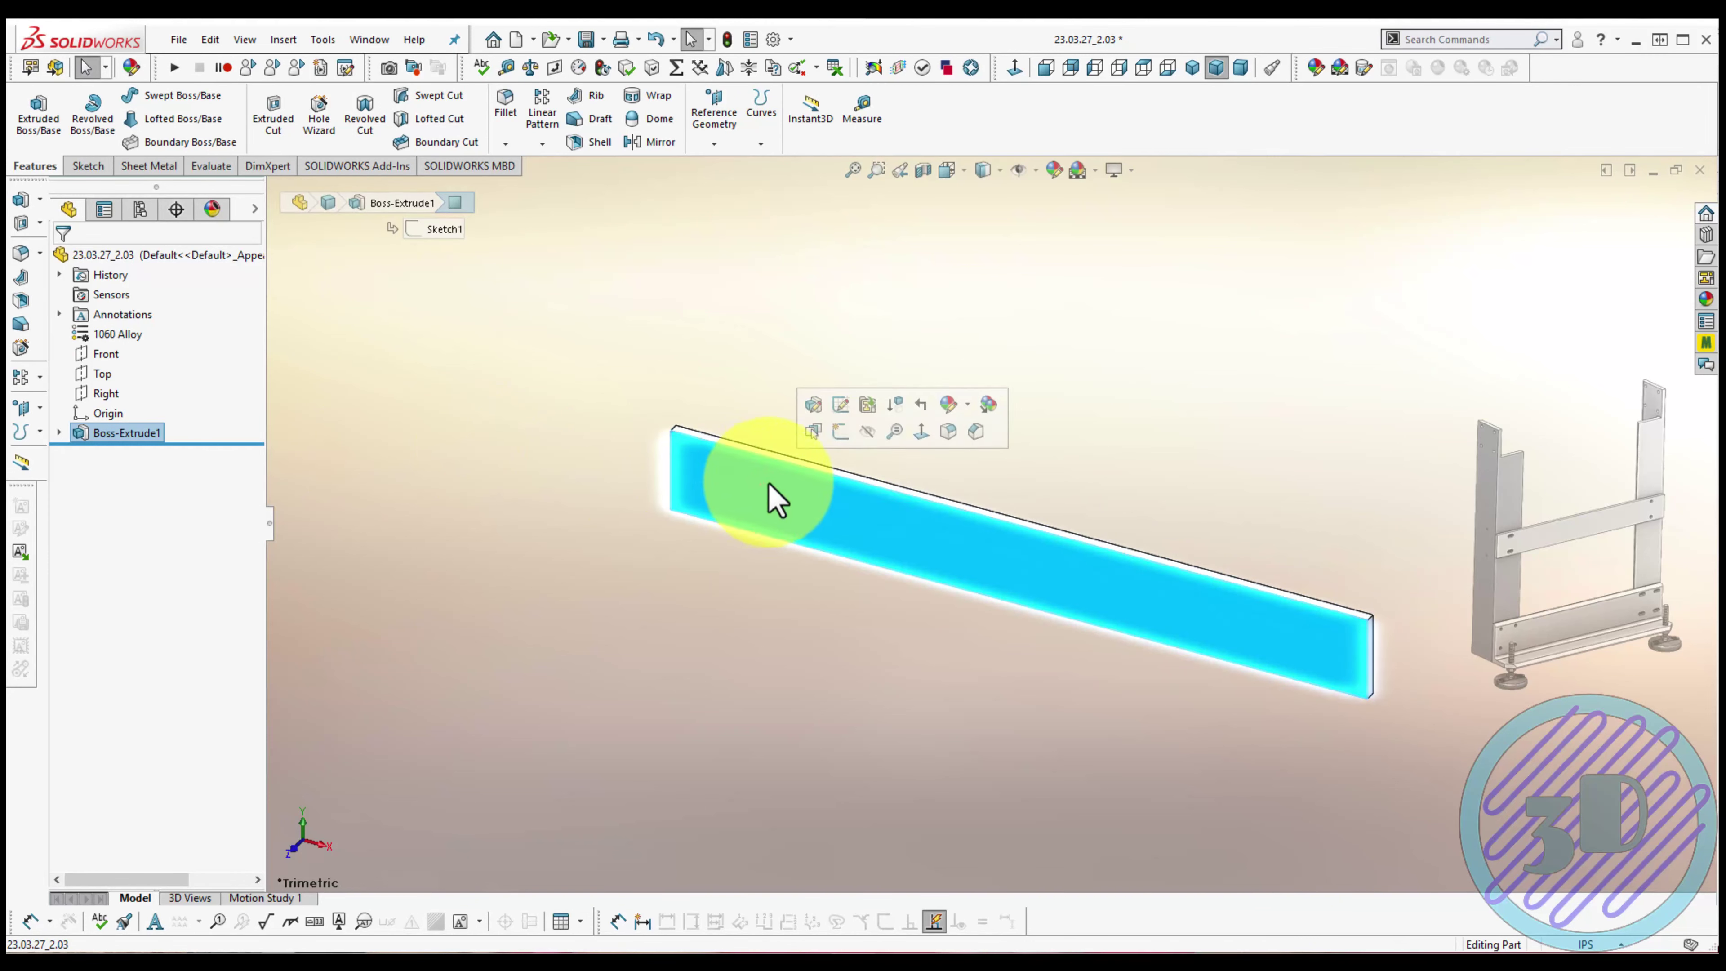
{"action": "left_click", "coordinate": [921, 433]}
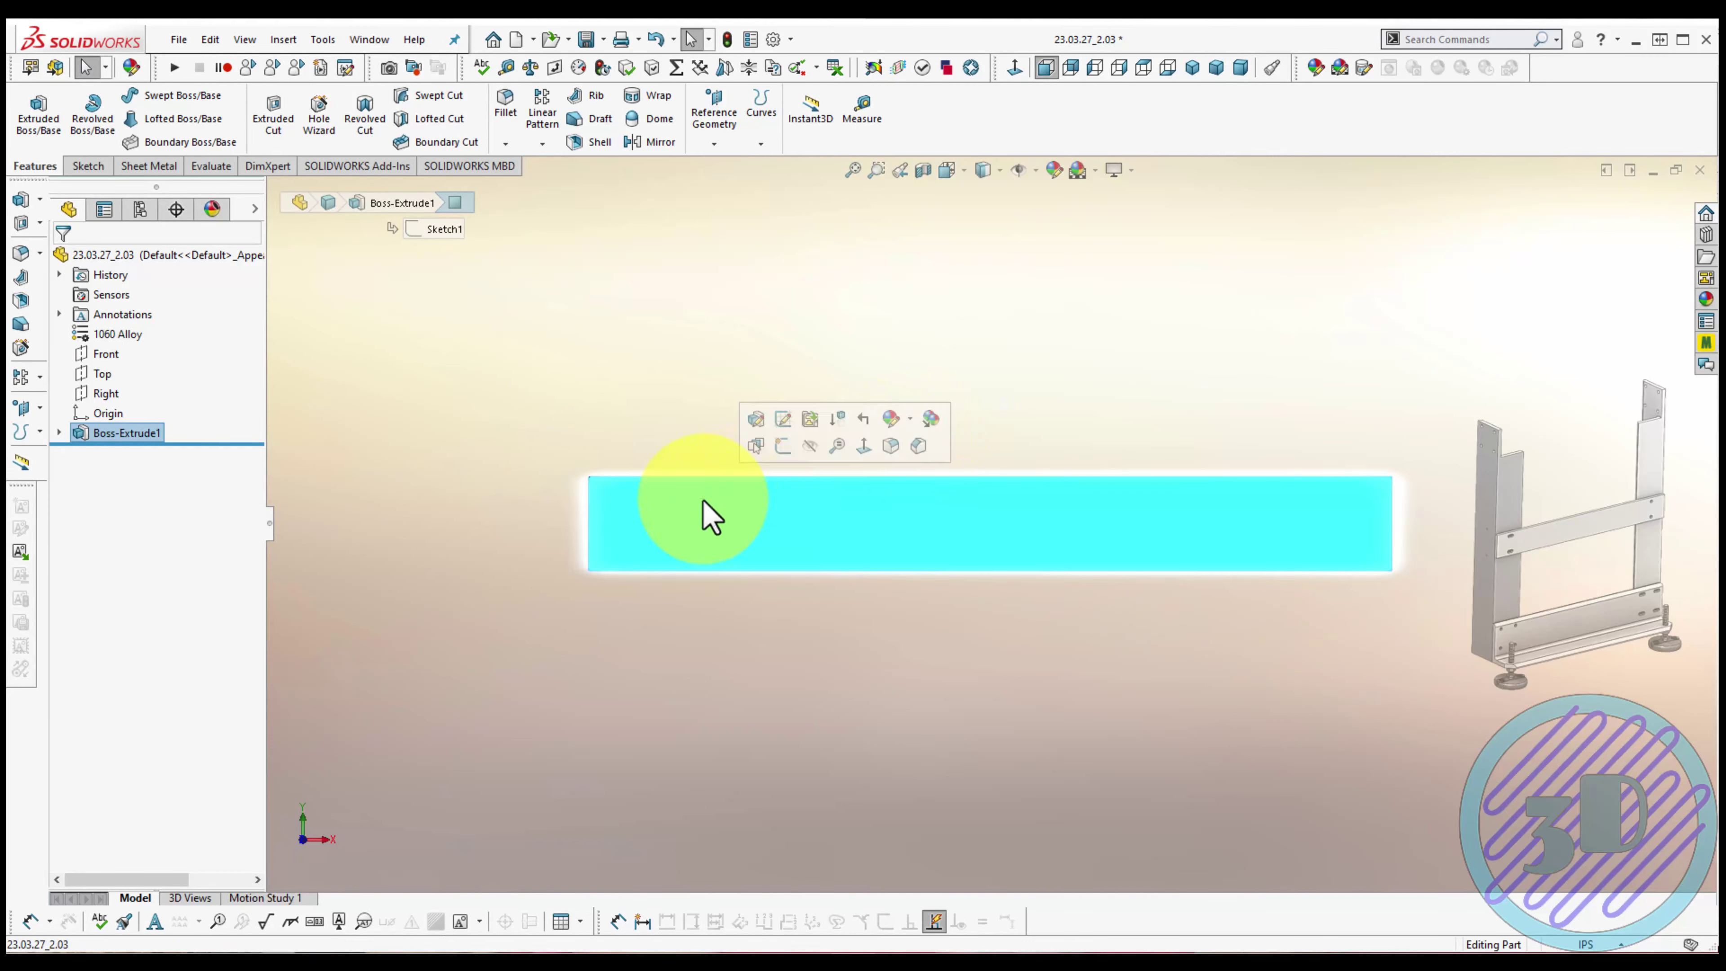
{"action": "right_click", "coordinate": [703, 517]}
{"action": "left_click", "coordinate": [756, 292]}
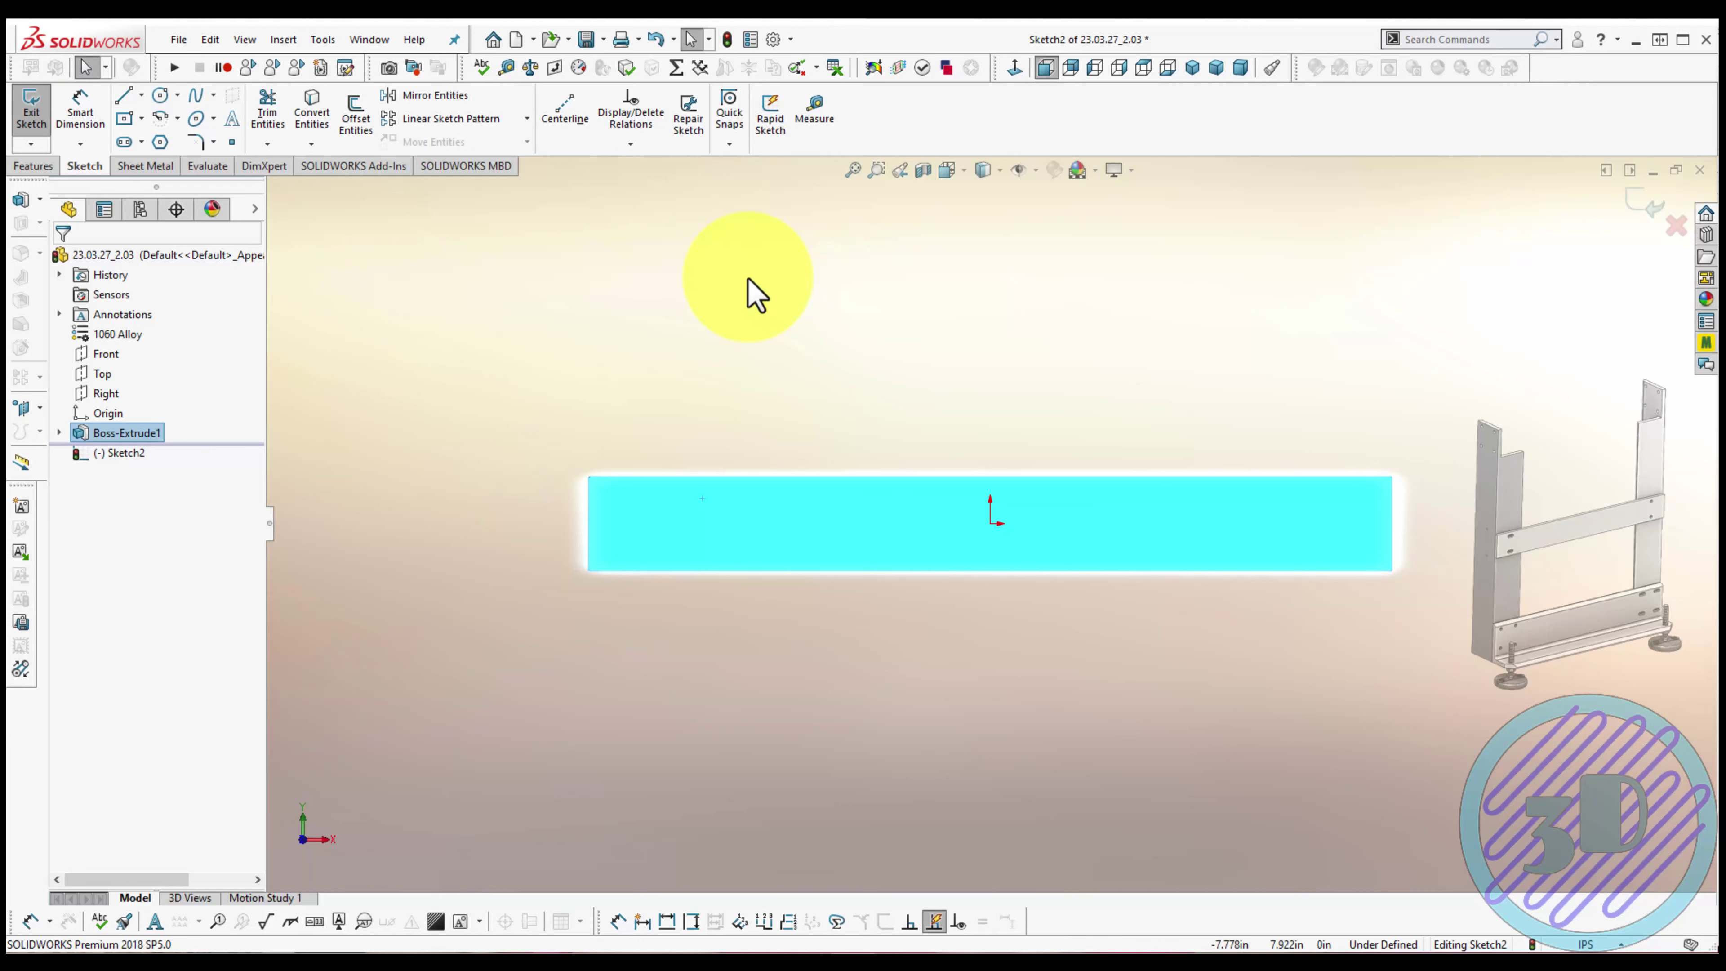
Draw two straight slots near the bar's left end, one above the other
{"action": "left_click", "coordinate": [125, 142]}
{"action": "scroll", "coordinate": [632, 493], "scroll_direction": "down", "scroll_amount": 5}
{"action": "left_click", "coordinate": [631, 488]}
{"action": "left_click", "coordinate": [686, 488]}
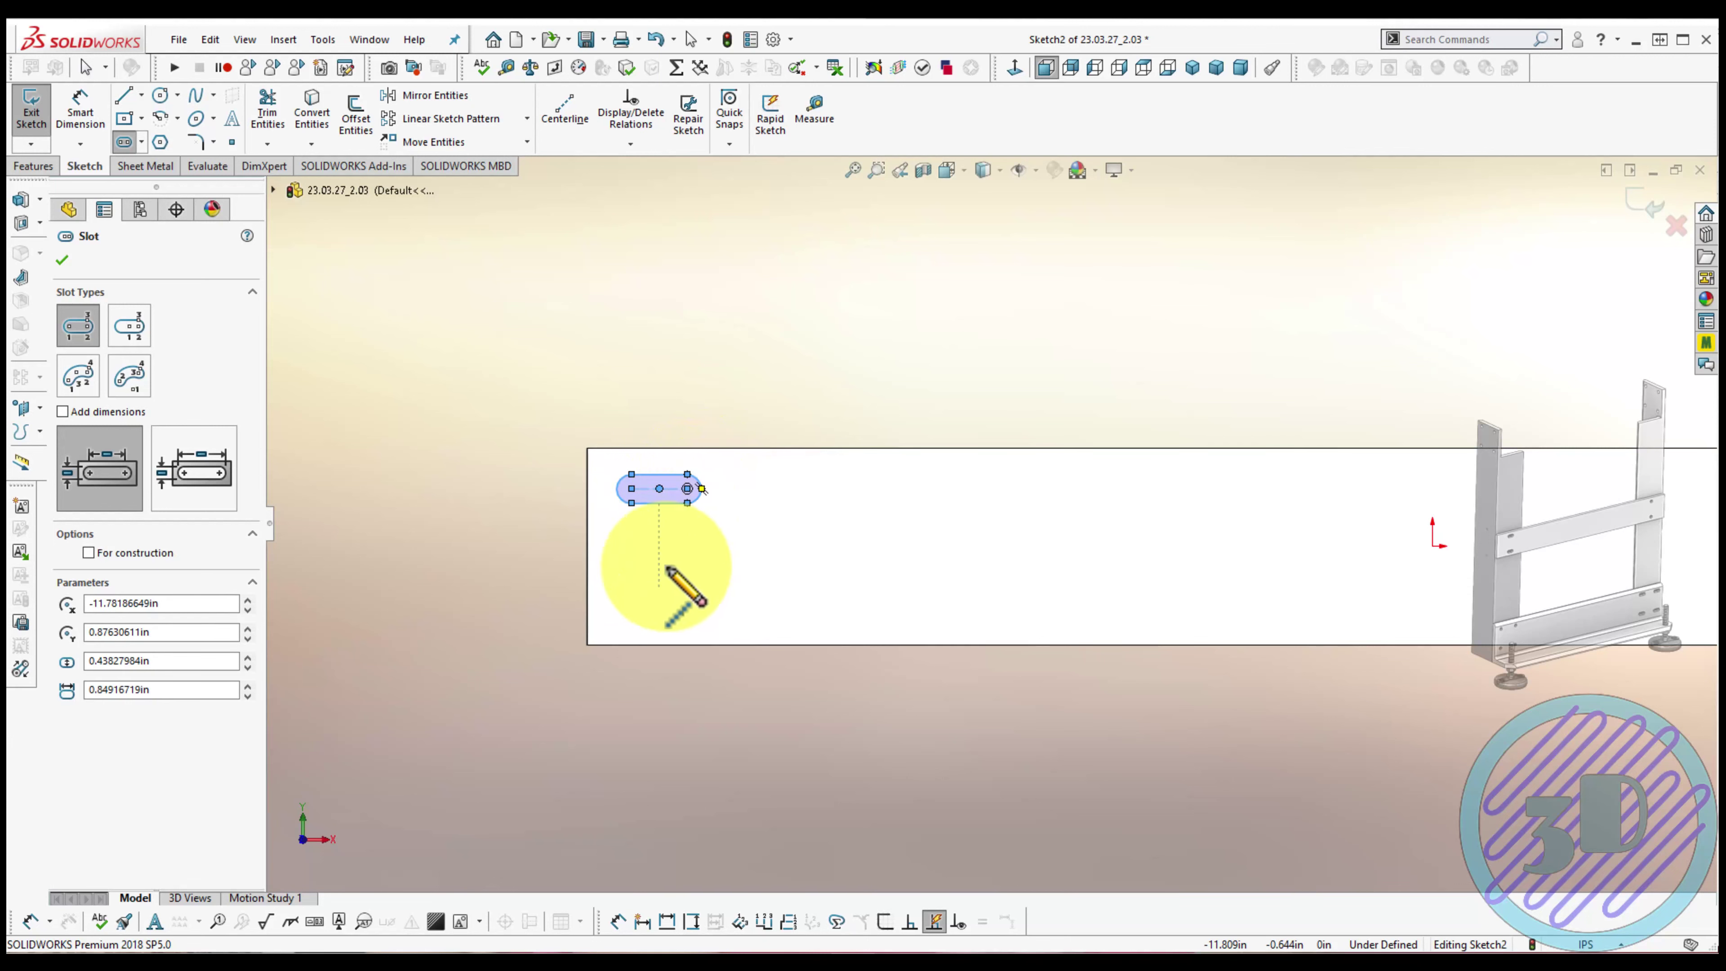
{"action": "left_click", "coordinate": [657, 587]}
{"action": "left_click", "coordinate": [693, 582]}
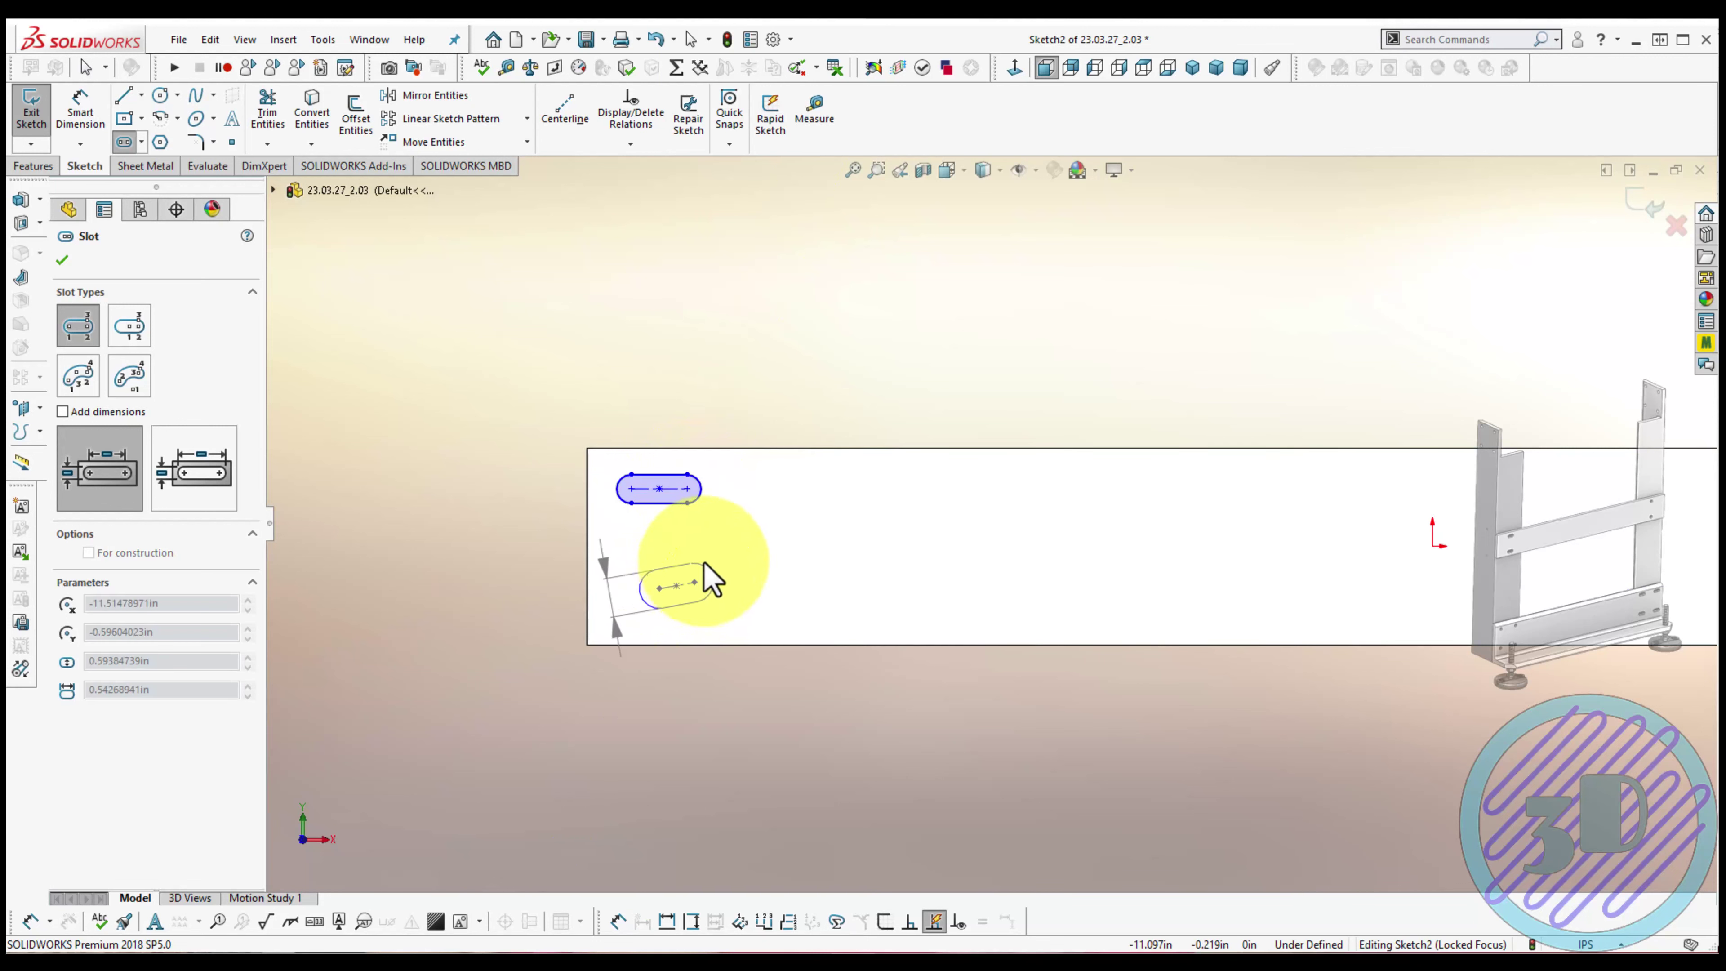
{"action": "left_click", "coordinate": [706, 579]}
{"action": "key", "text": "Escape"}
Make the slots horizontal and equal, with vertically aligned centres
{"action": "left_click", "coordinate": [674, 581]}
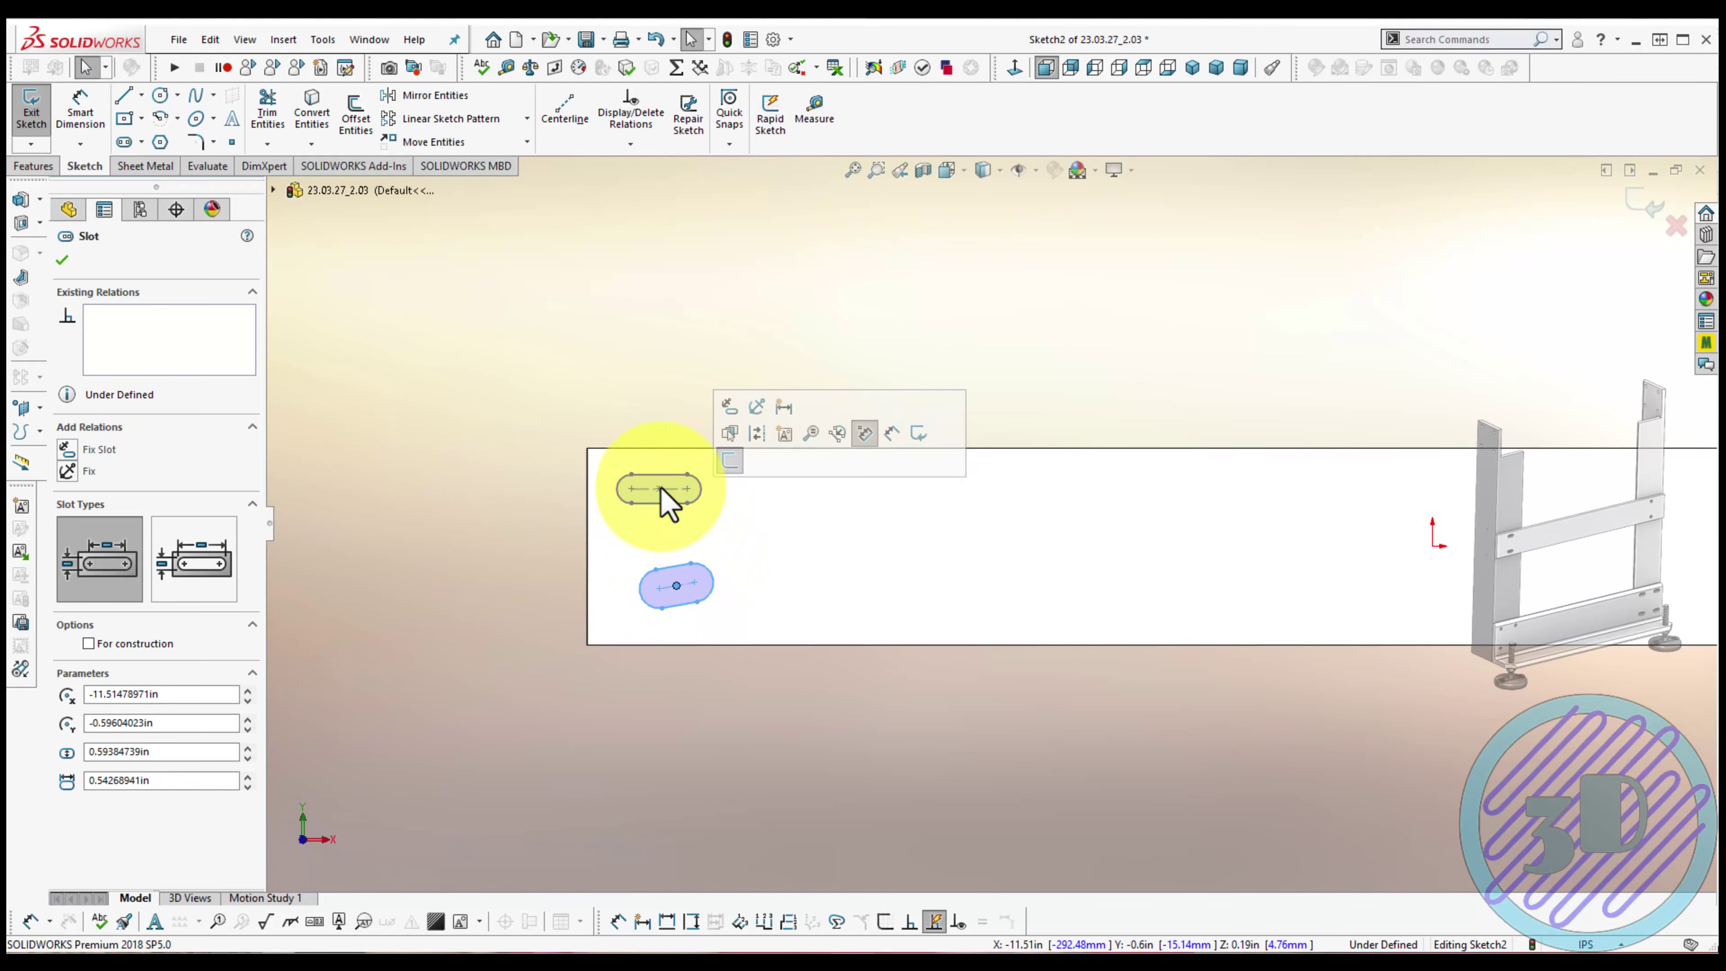
{"action": "left_click", "coordinate": [659, 488], "text": "ctrl"}
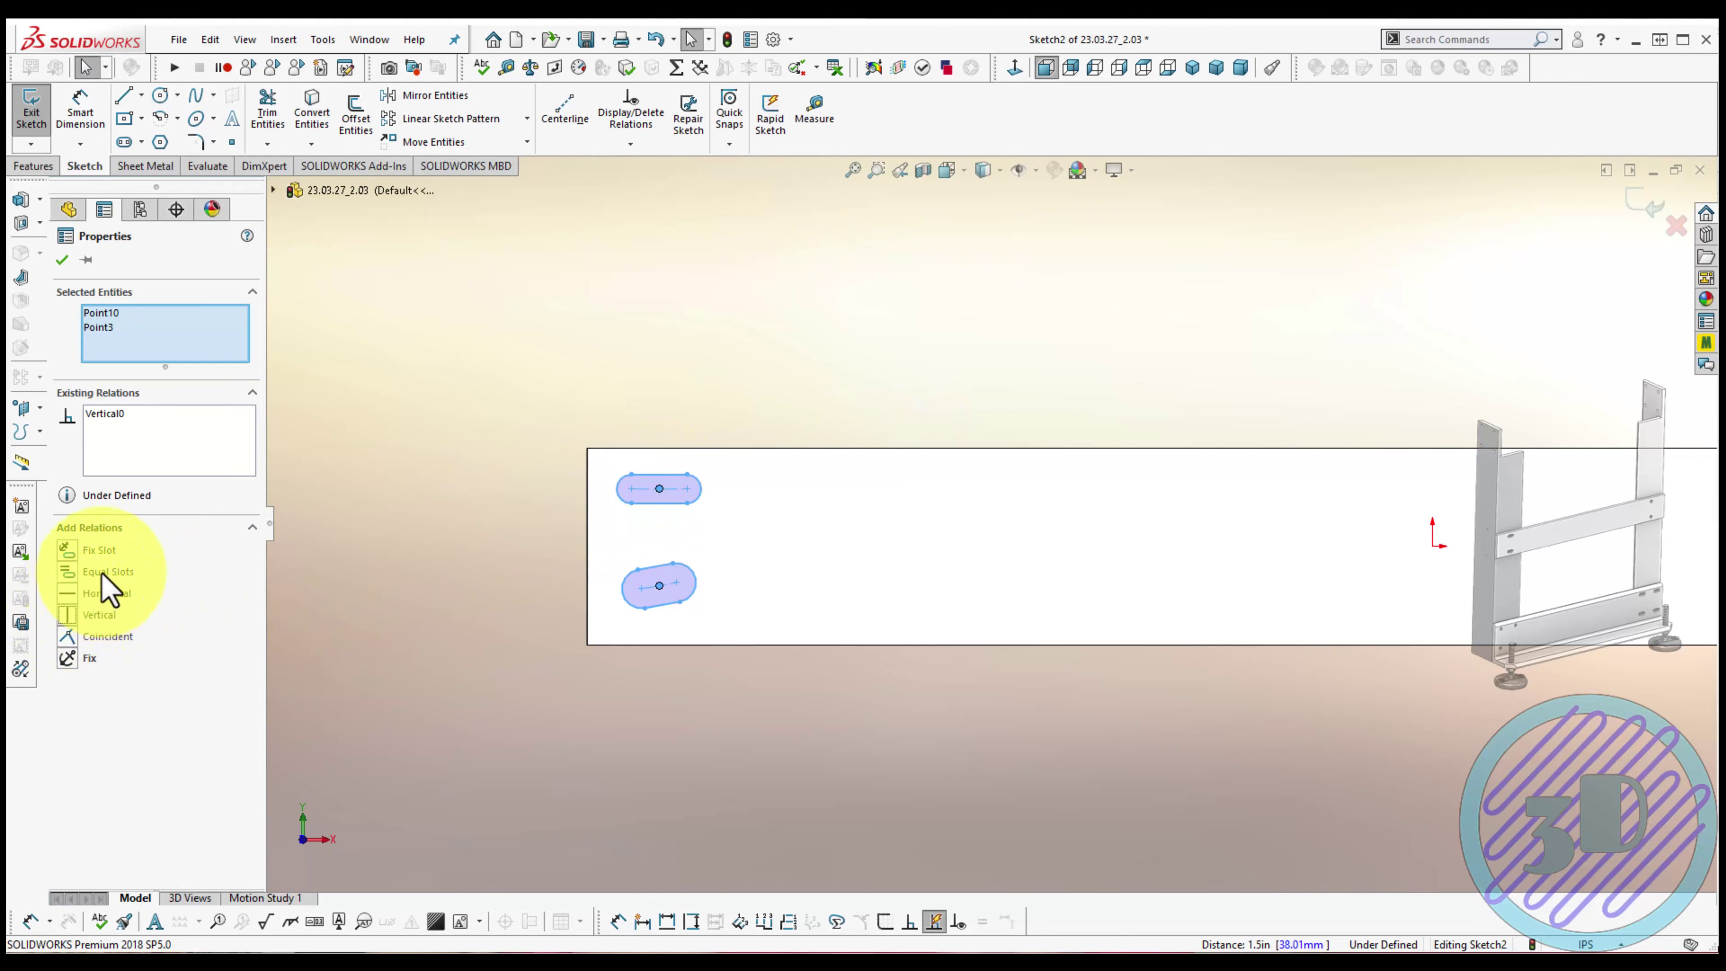
{"action": "left_click", "coordinate": [316, 540]}
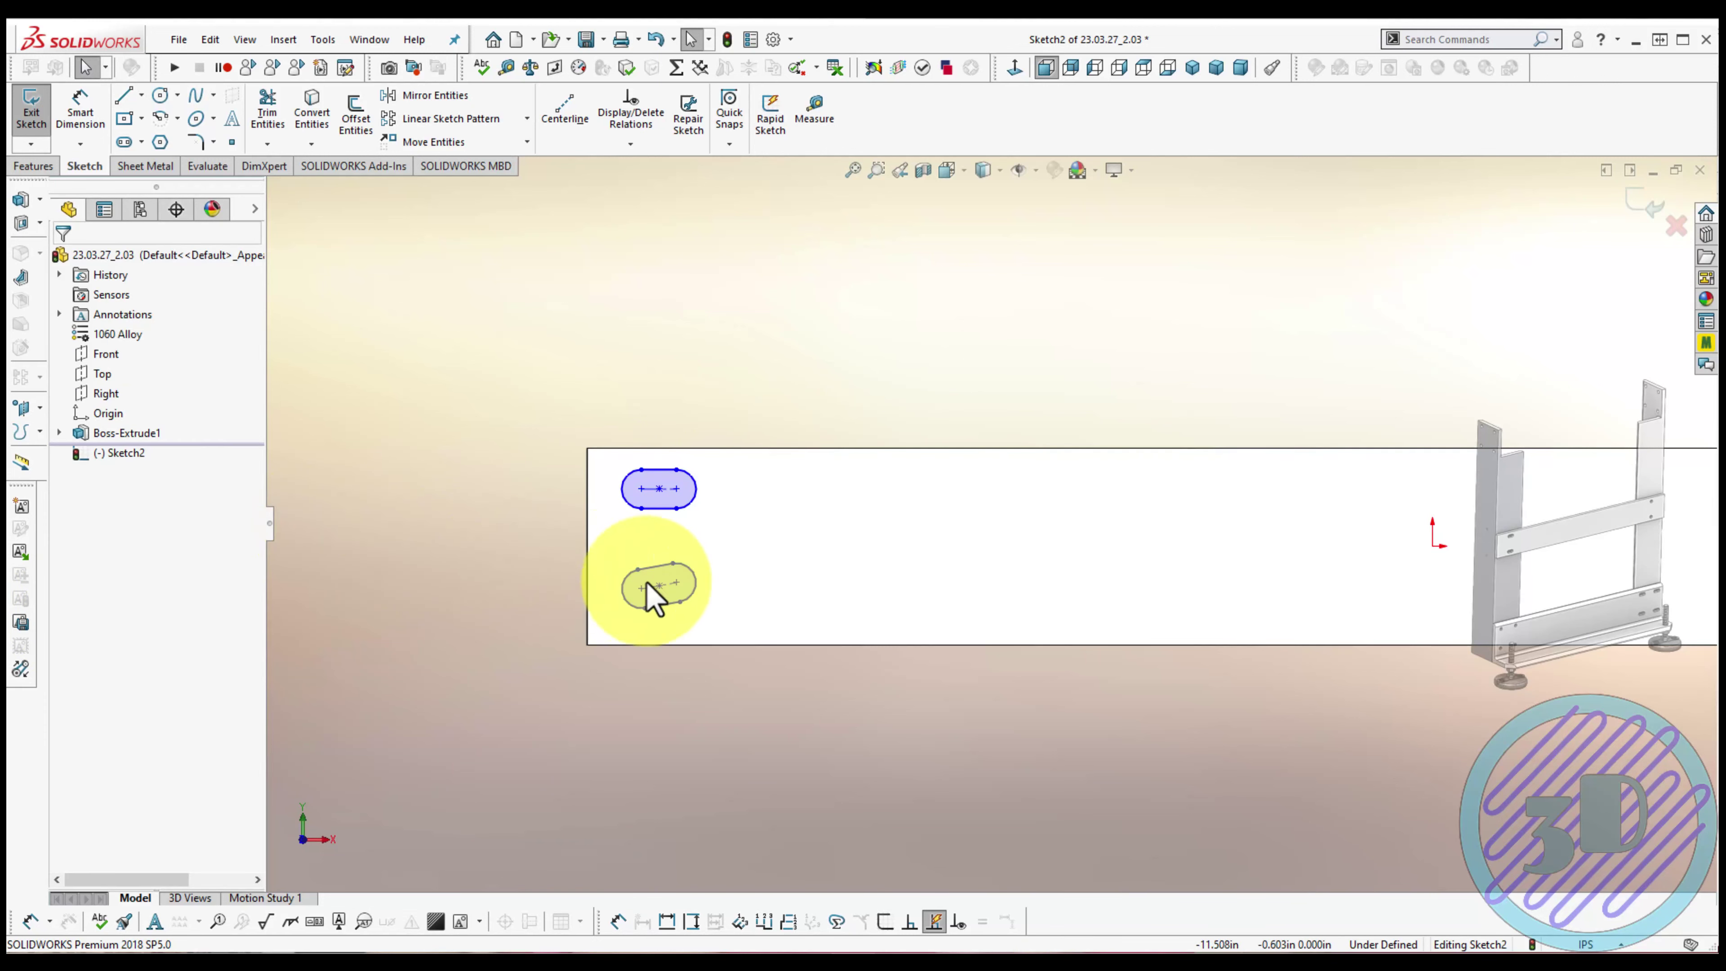
{"action": "left_click", "coordinate": [666, 585]}
{"action": "left_click", "coordinate": [751, 494]}
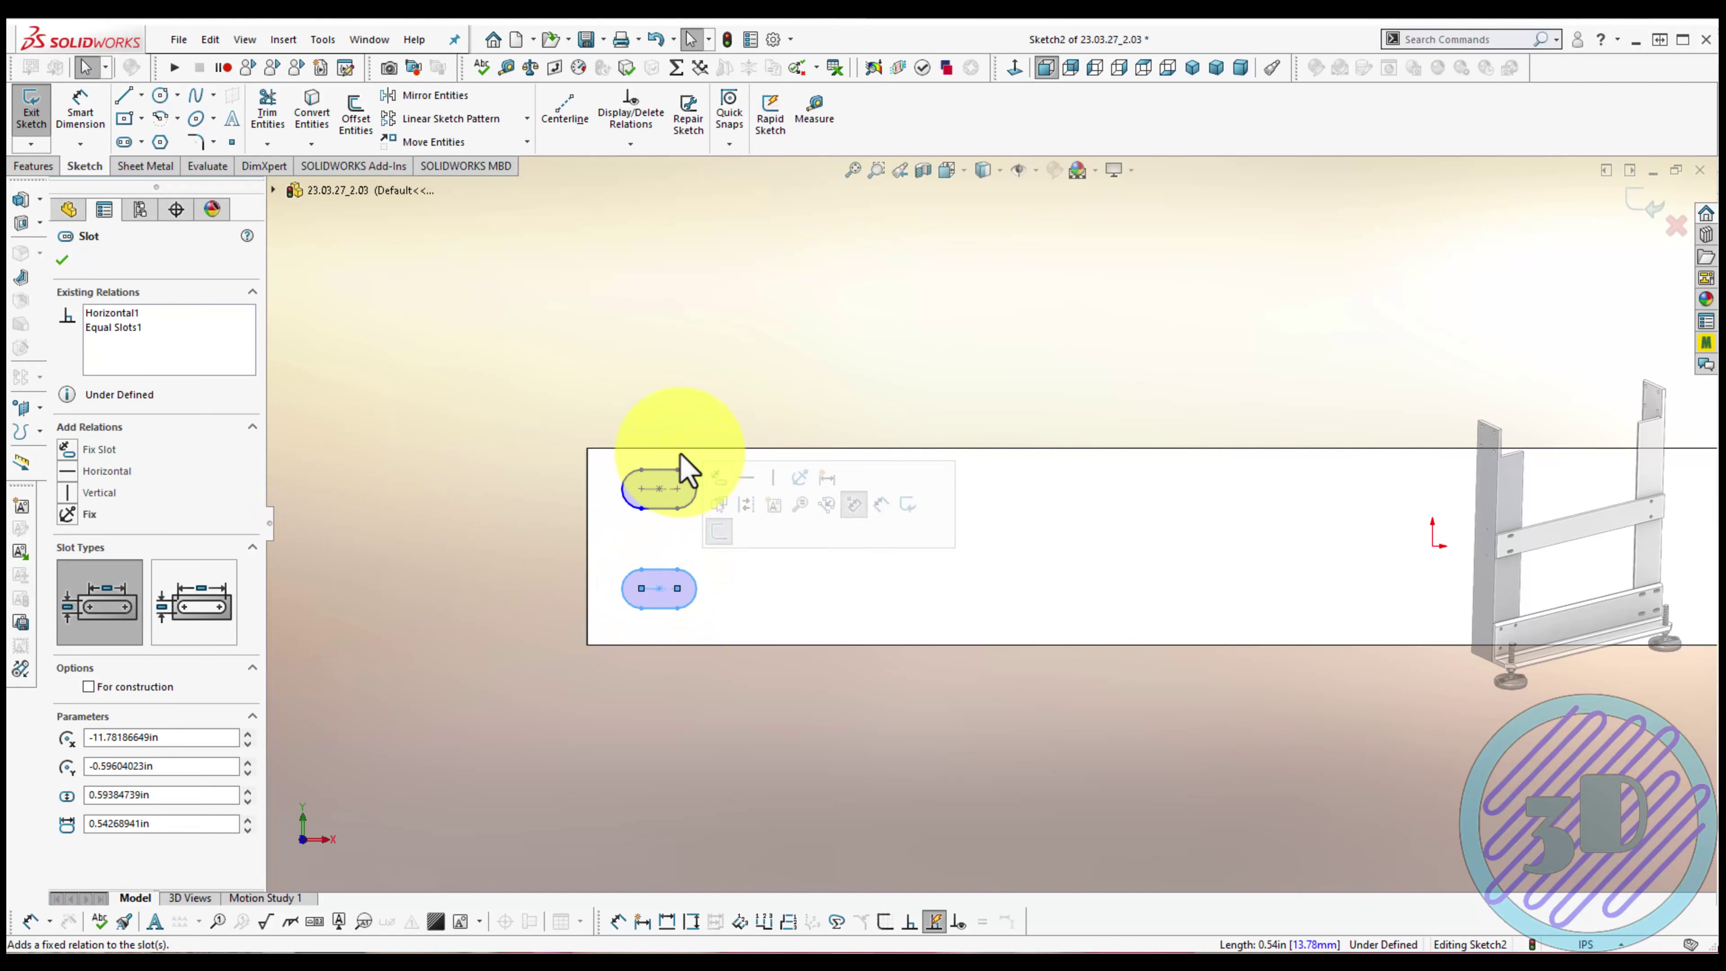
{"action": "left_click", "coordinate": [564, 422]}
{"action": "left_click", "coordinate": [662, 495]}
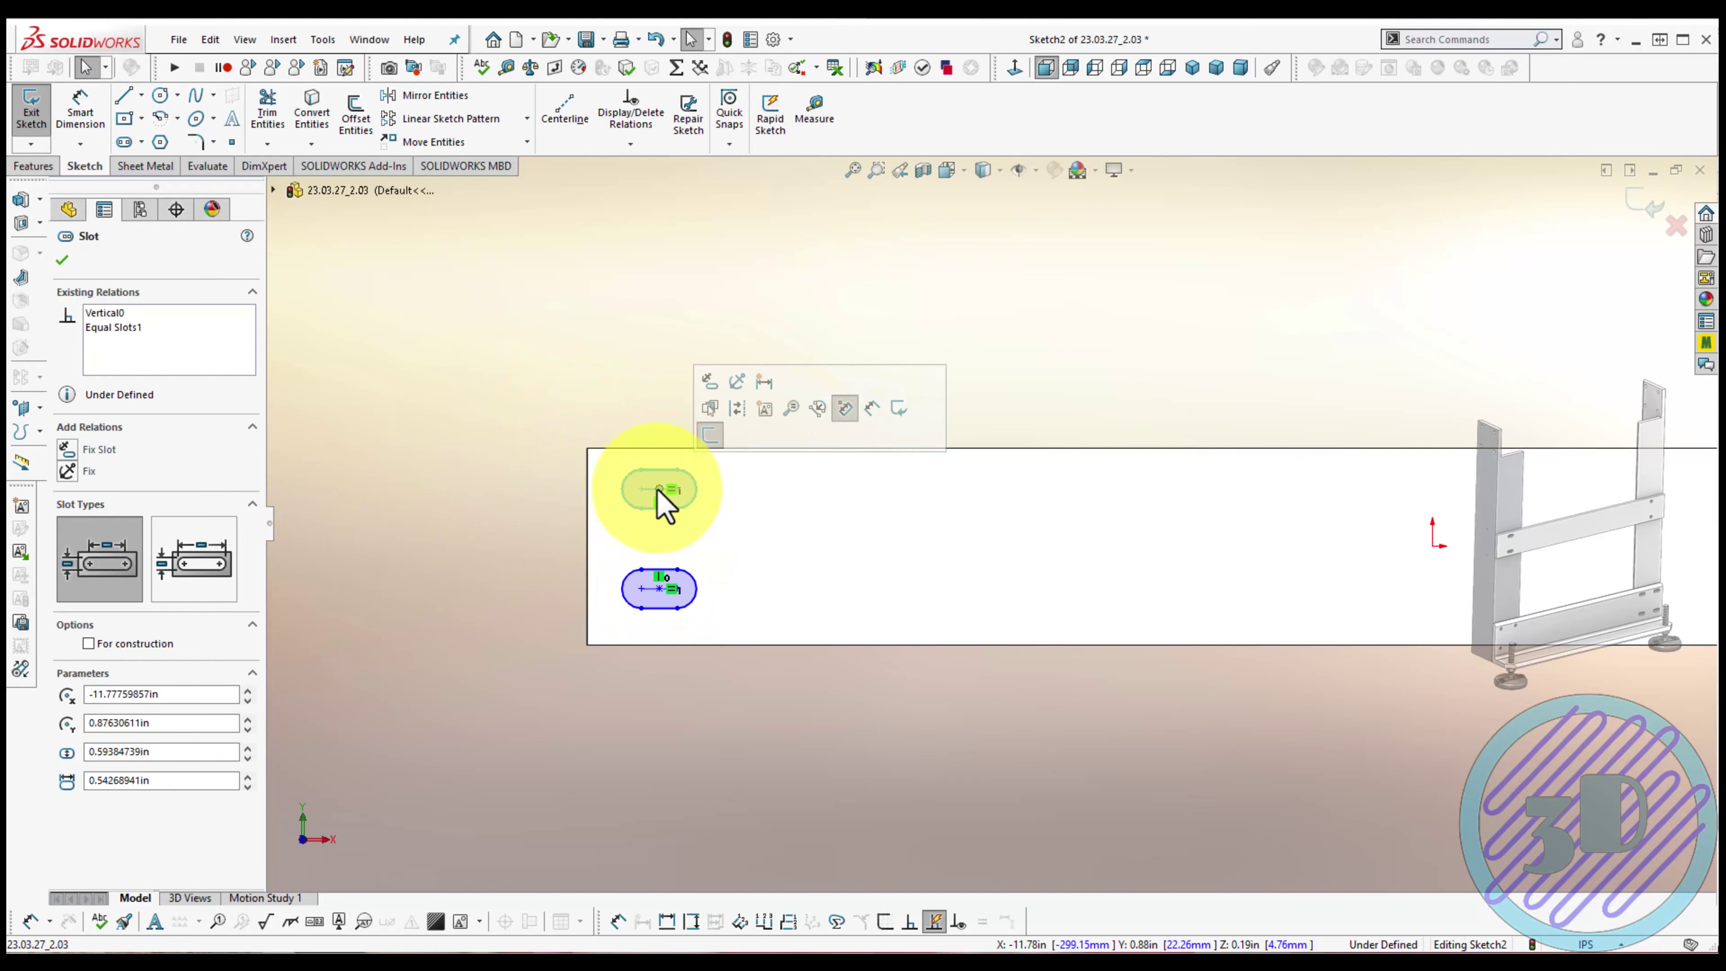
{"action": "left_click", "coordinate": [819, 506]}
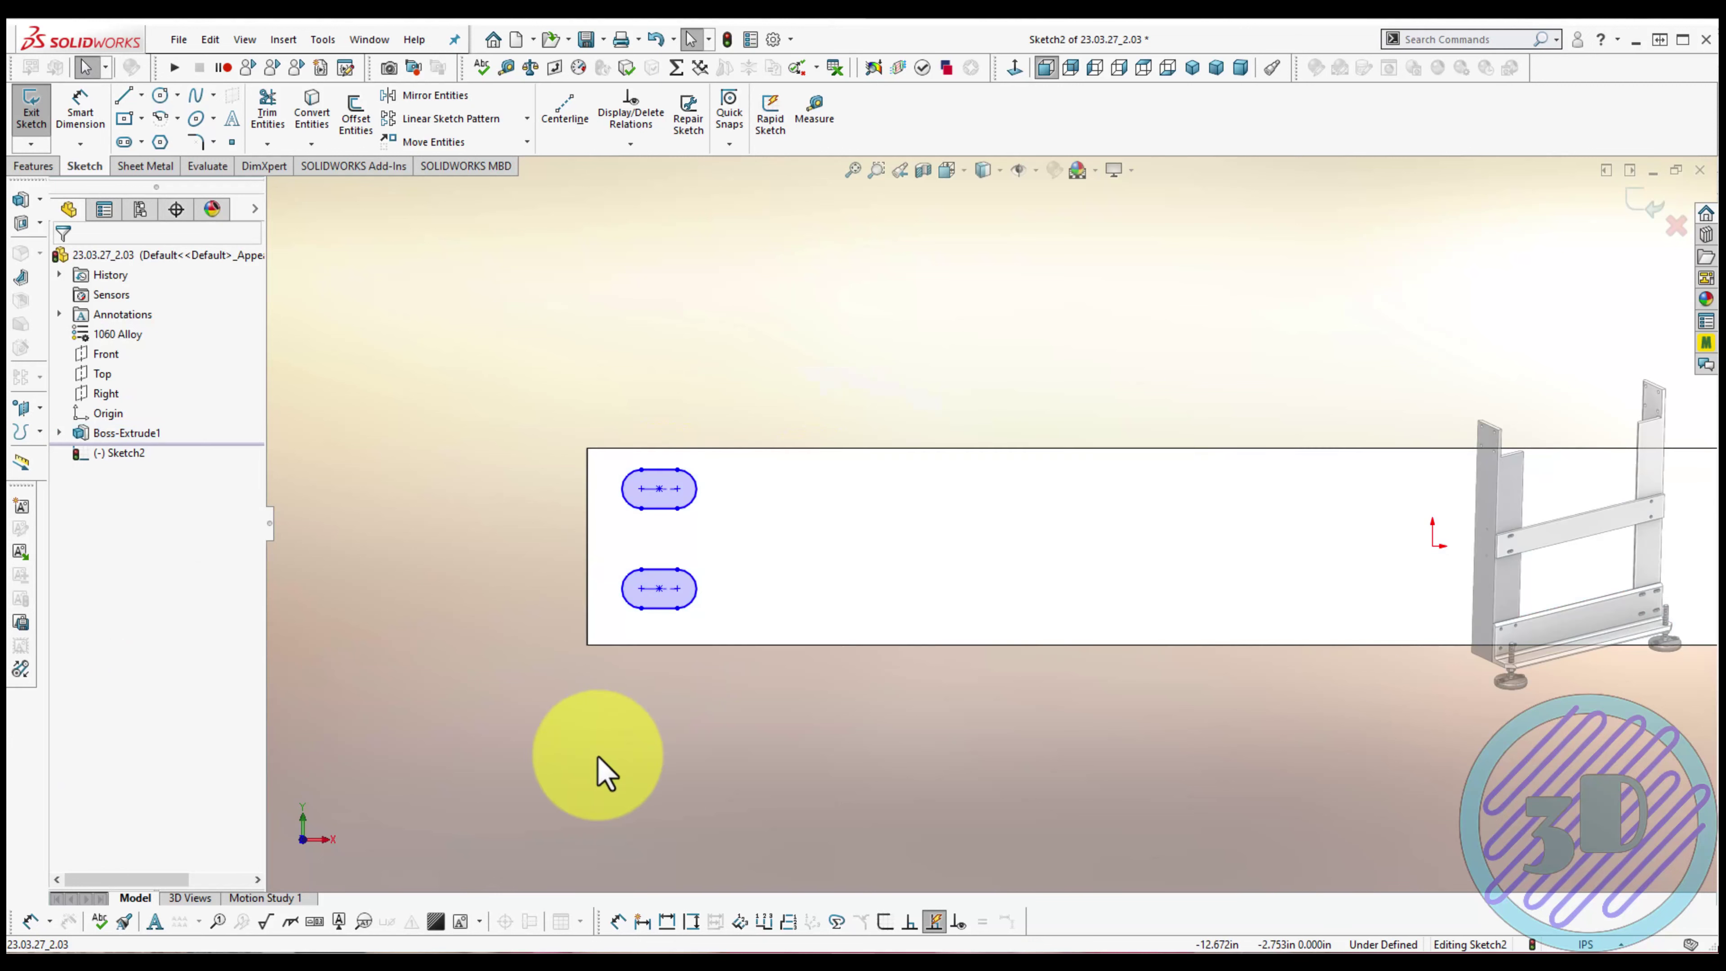
{"action": "right_click_drag", "start_coordinate": [599, 757], "coordinate": [577, 682]}
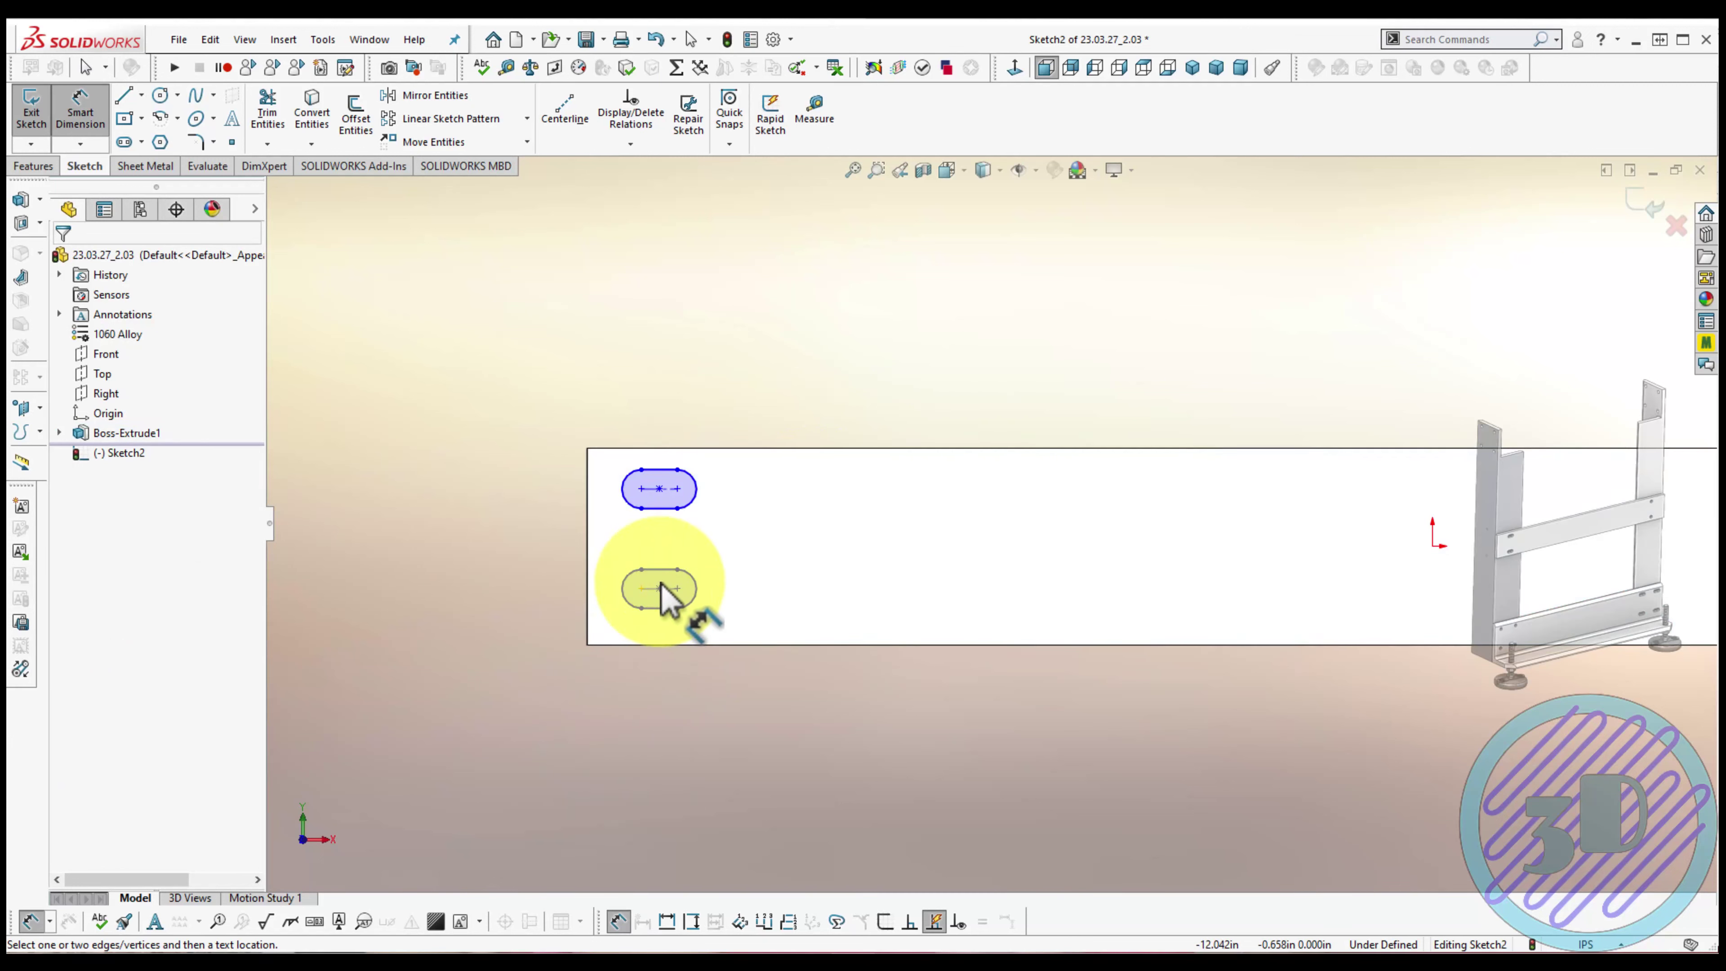
Dimension the lower slot 0.375 from the bottom edge and the slots 2.000 apart
{"action": "left_click", "coordinate": [653, 603]}
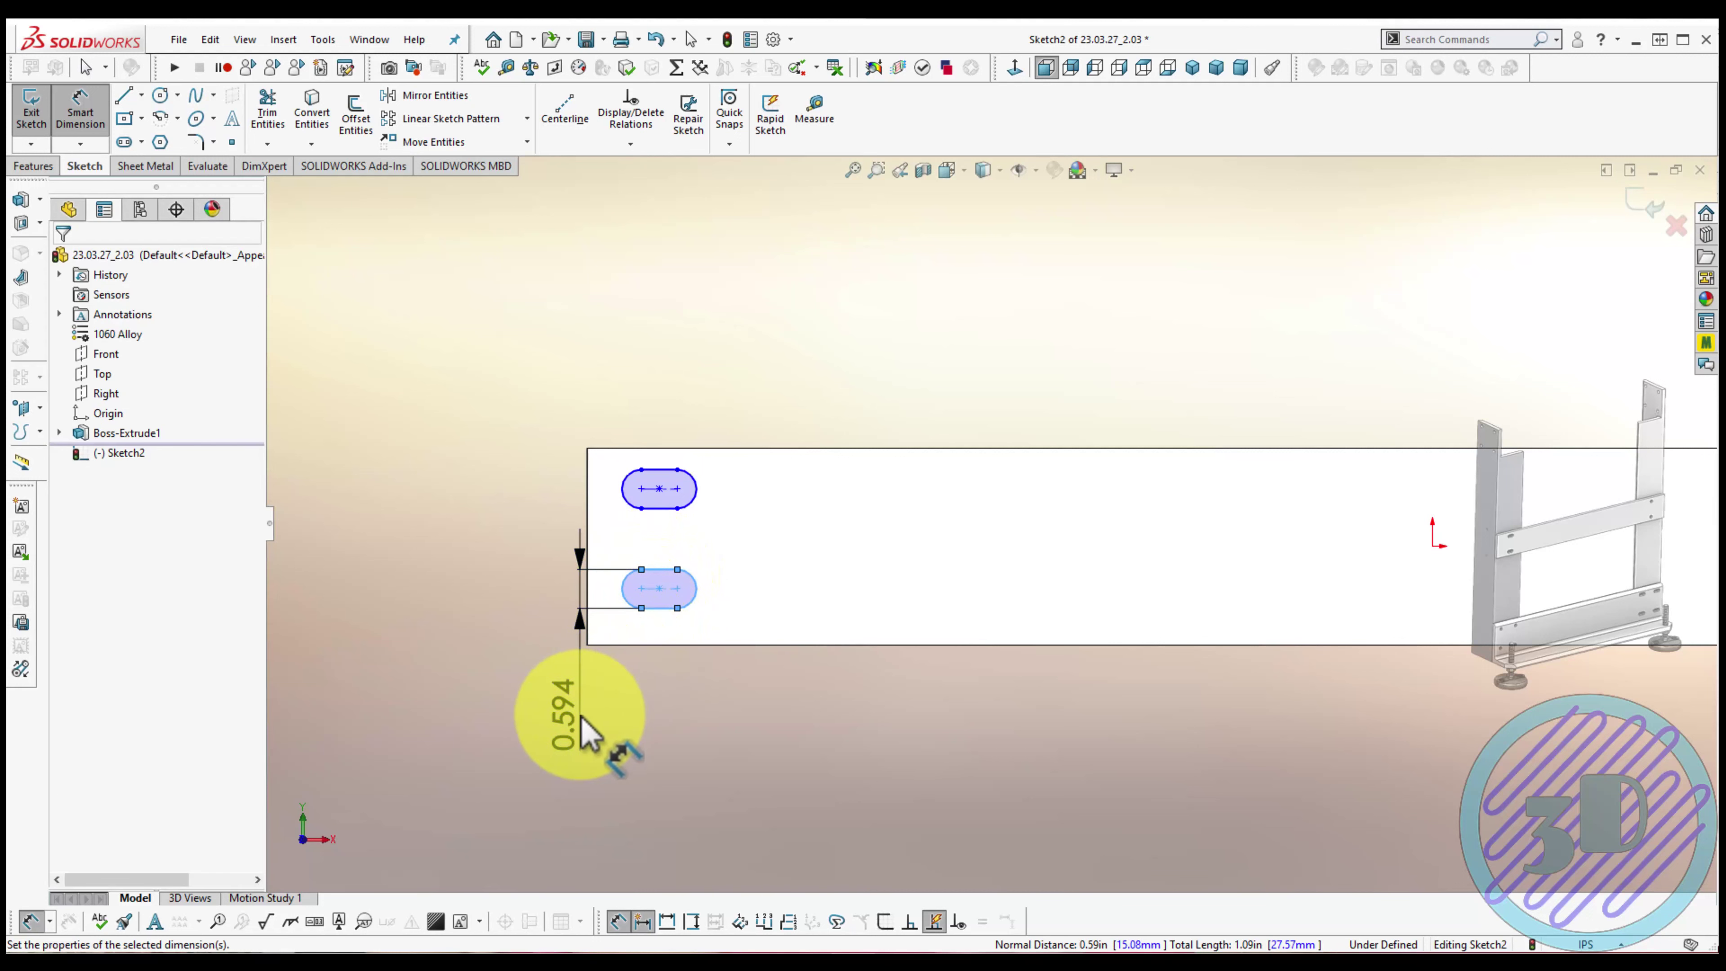
{"action": "left_click", "coordinate": [582, 717]}
{"action": "type", "text": "375"}
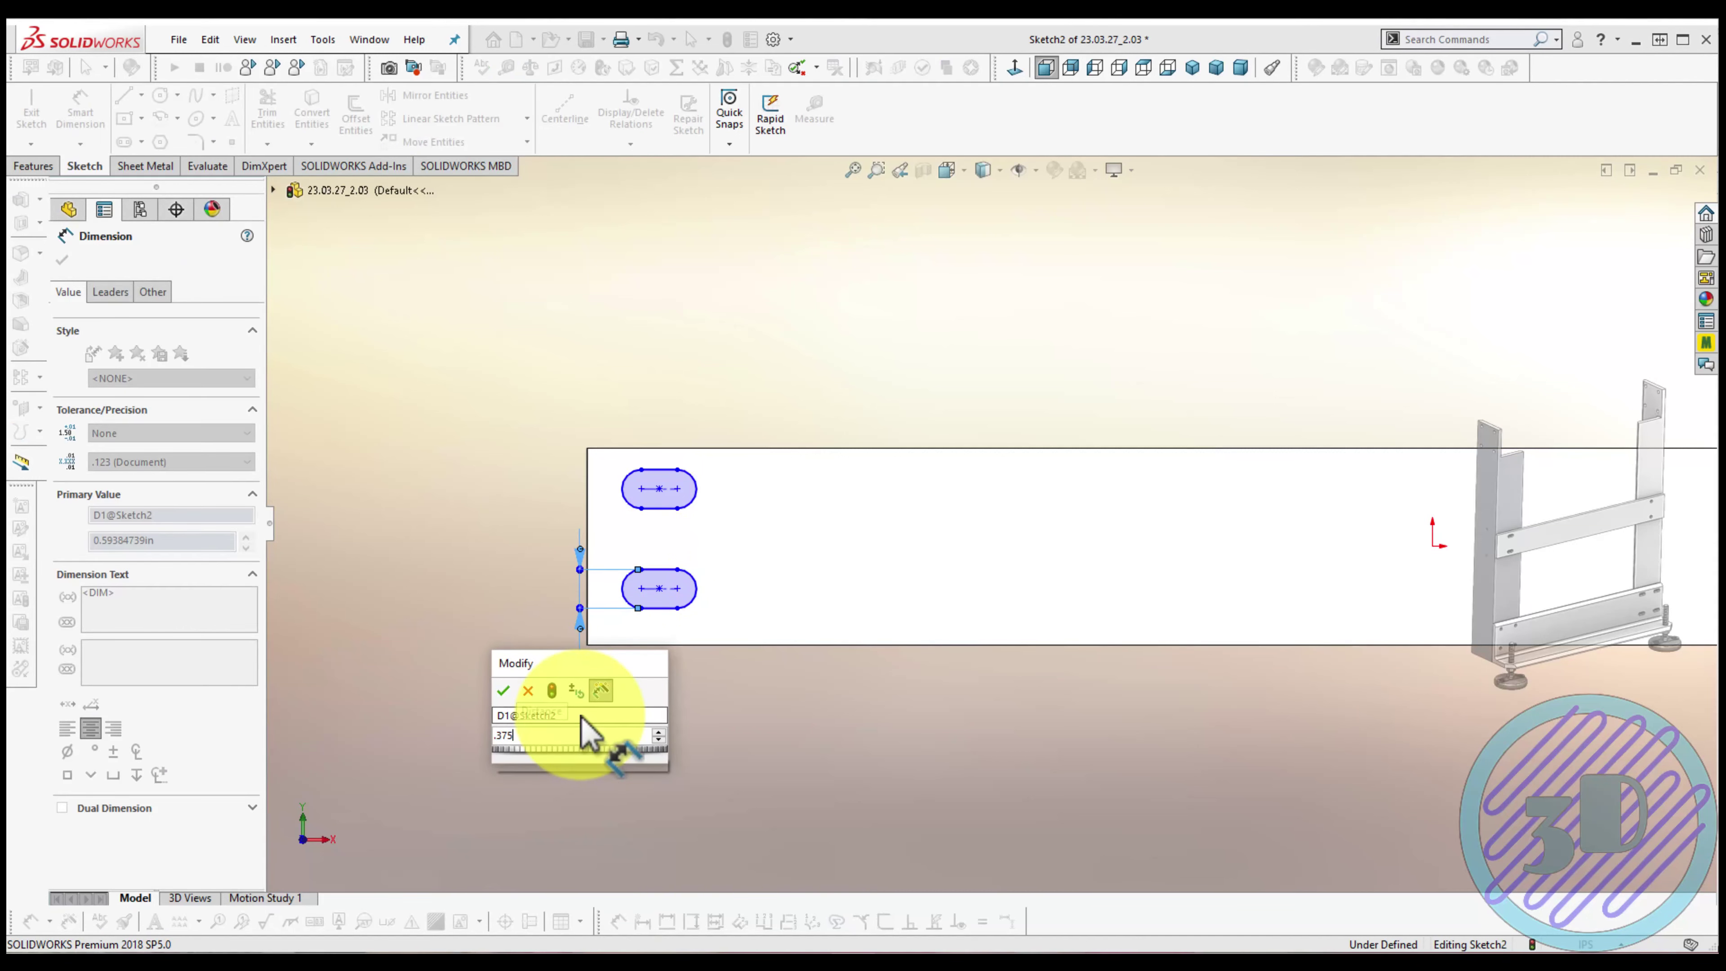
{"action": "key", "text": "Return"}
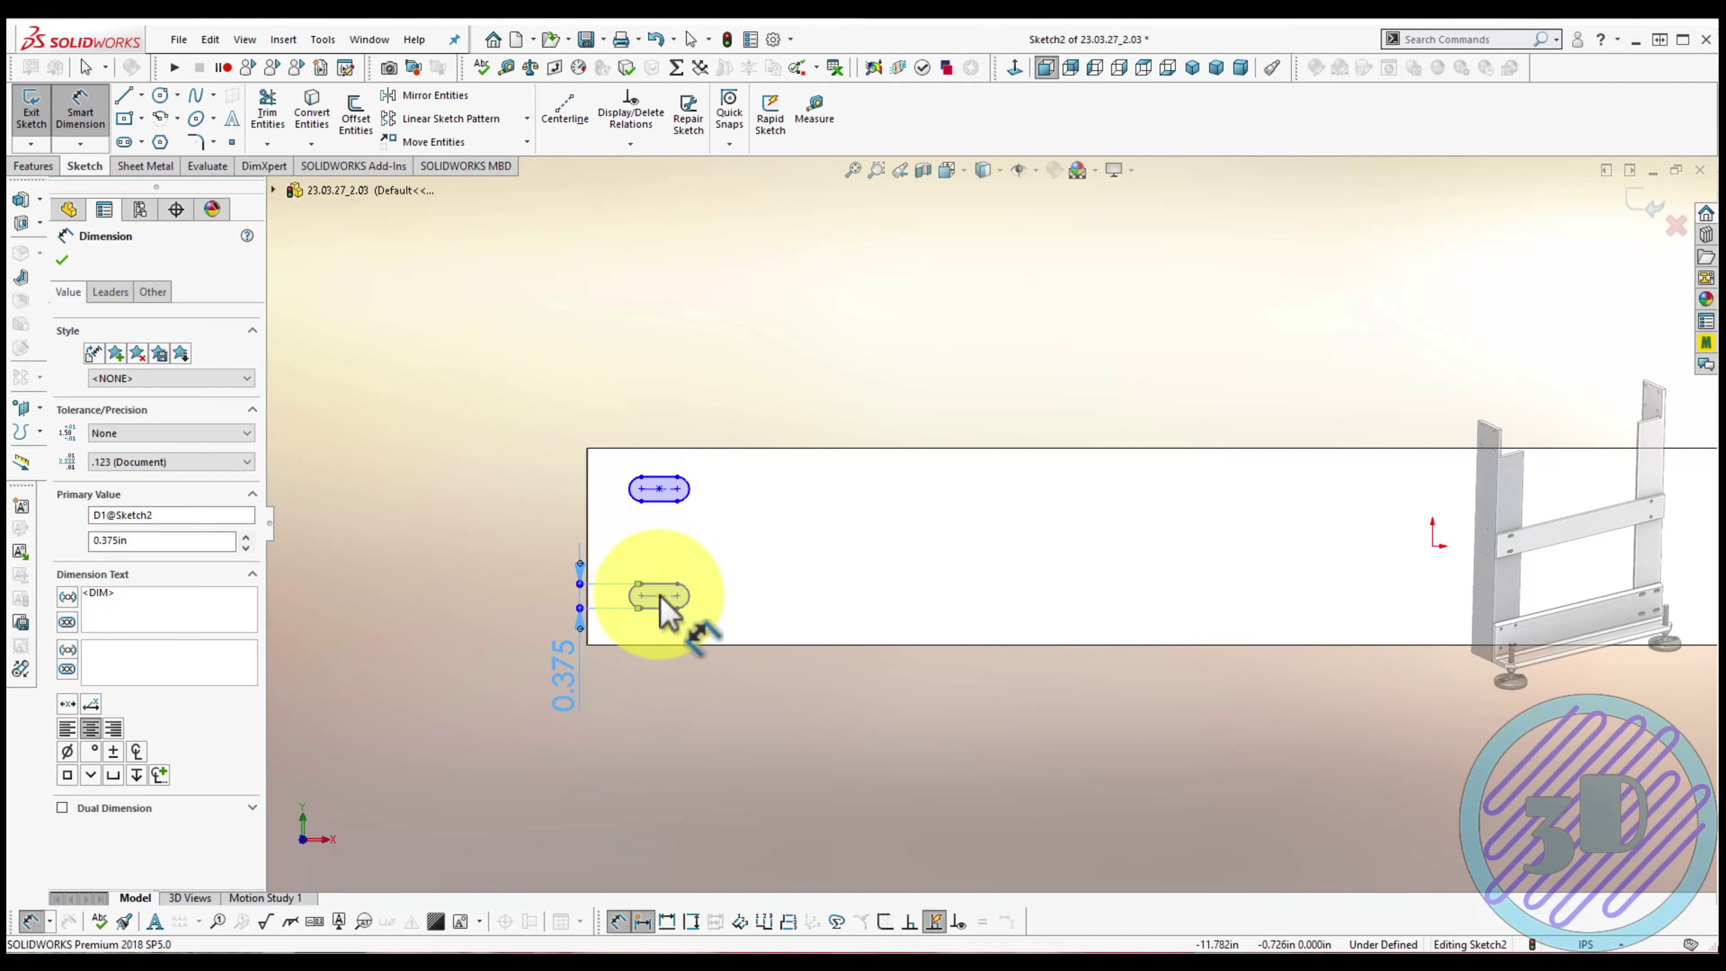
{"action": "left_click", "coordinate": [676, 607]}
{"action": "left_click", "coordinate": [659, 489]}
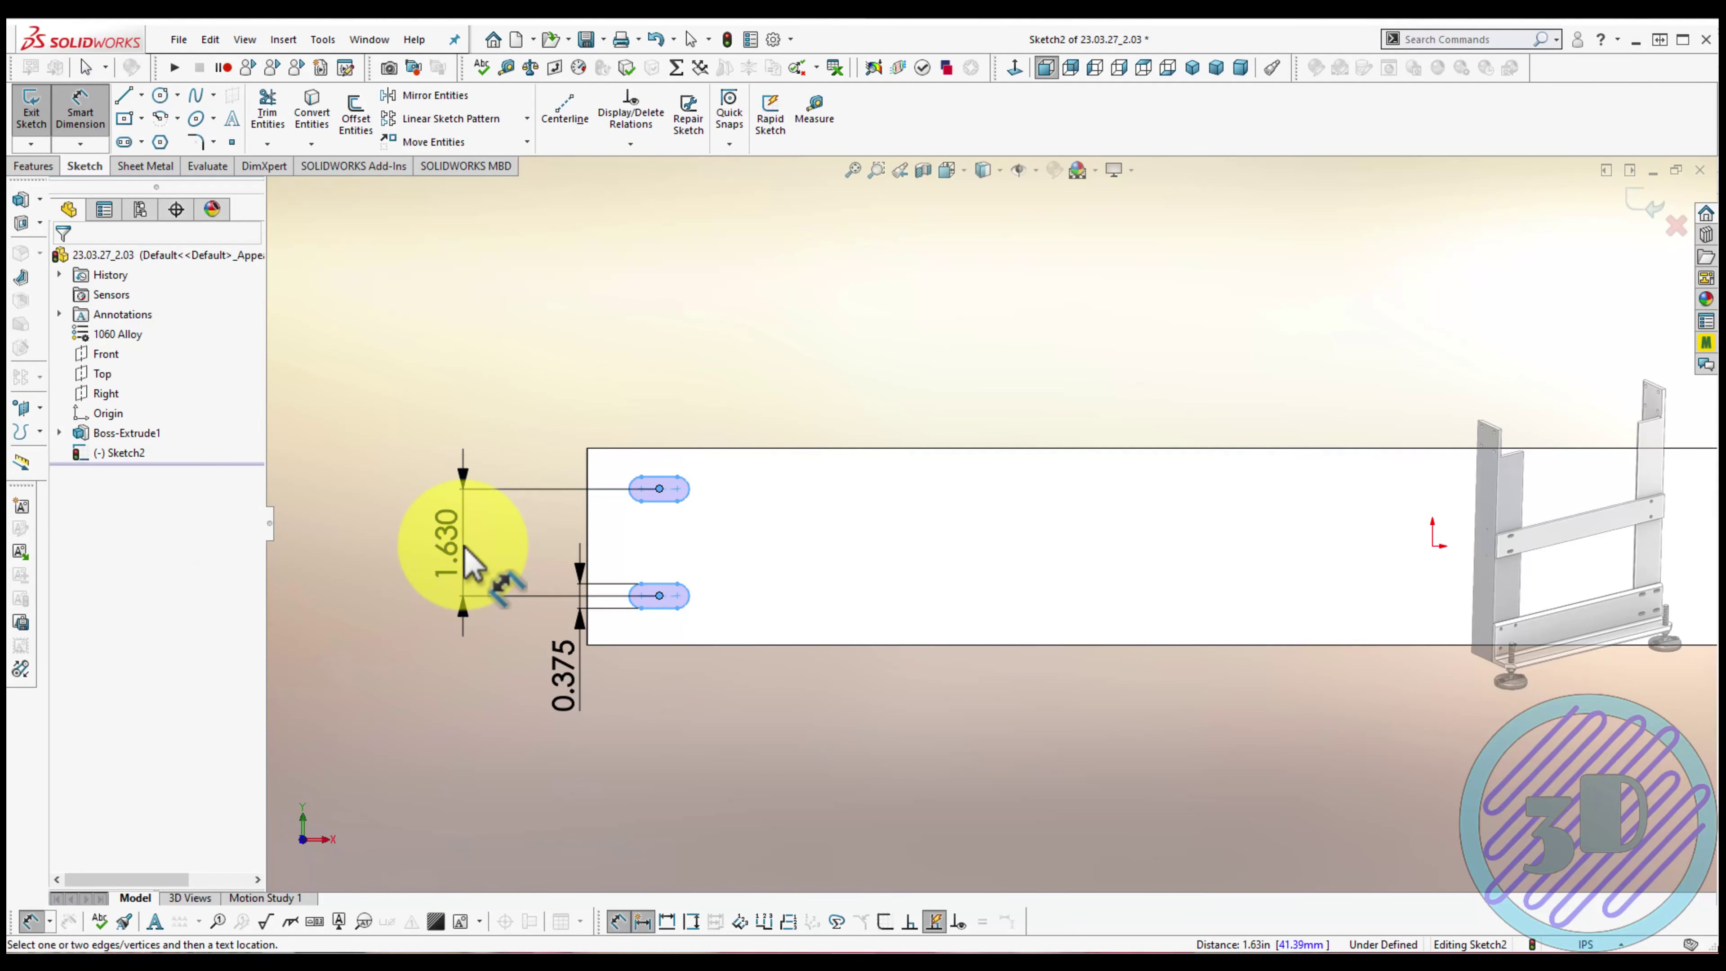
{"action": "left_click", "coordinate": [469, 559]}
{"action": "type", "text": "2"}
{"action": "key", "text": "Return"}
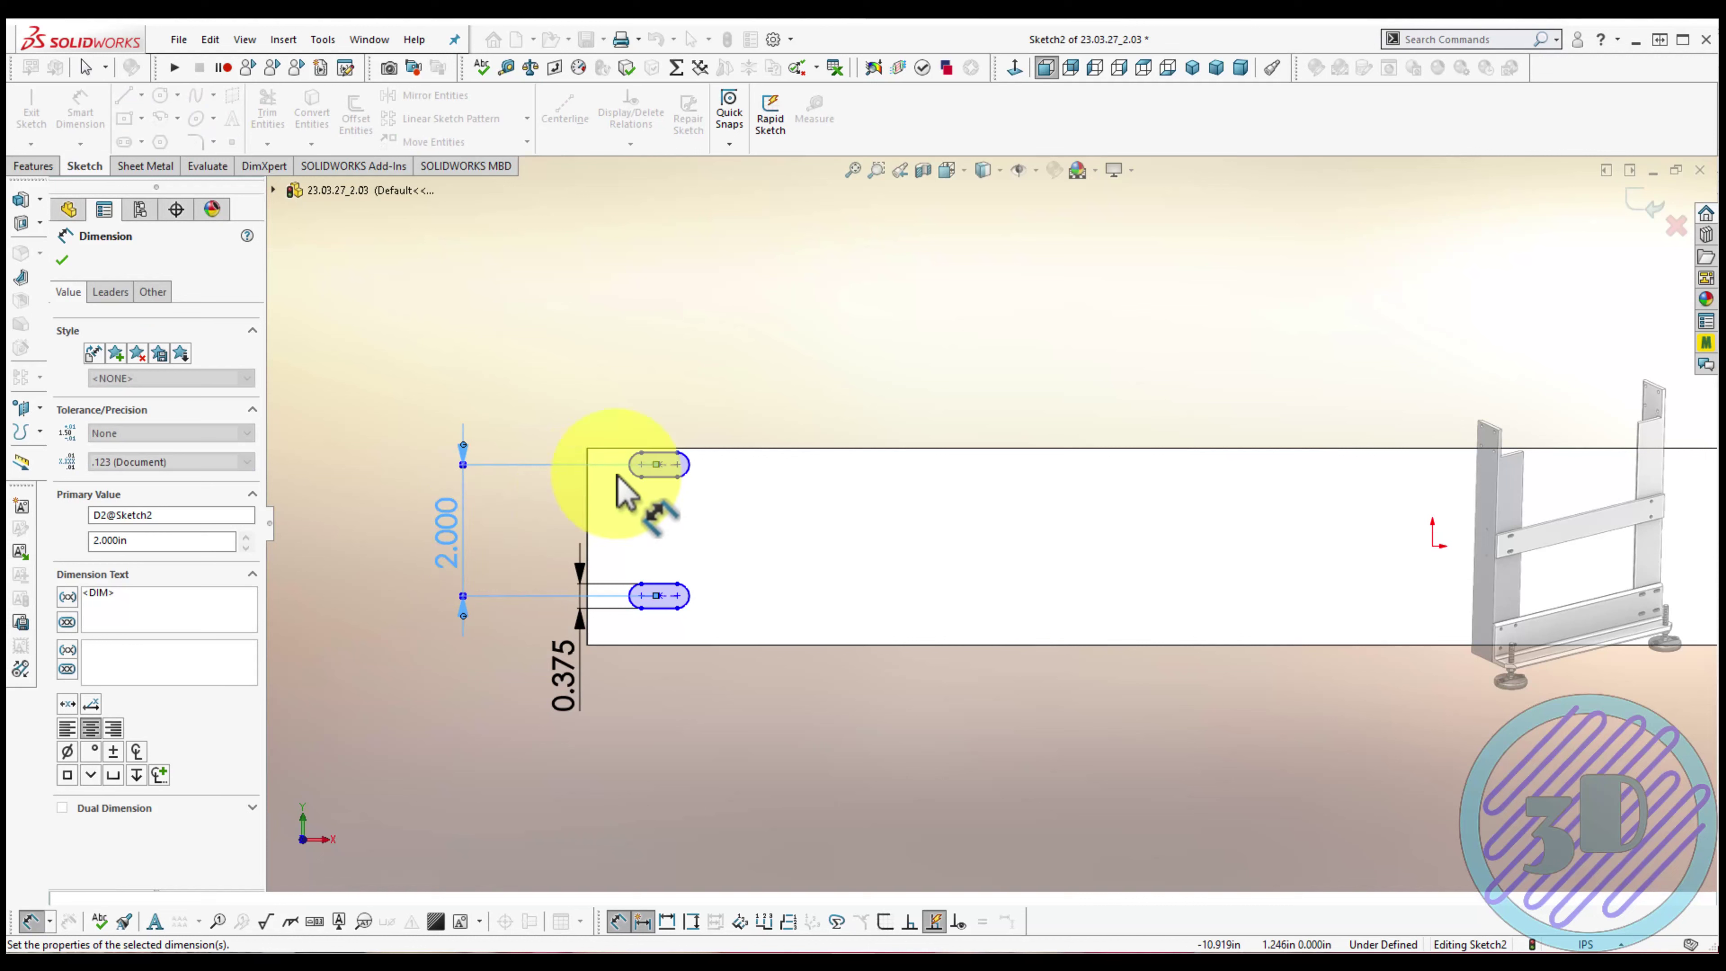
{"action": "key", "text": "Escape"}
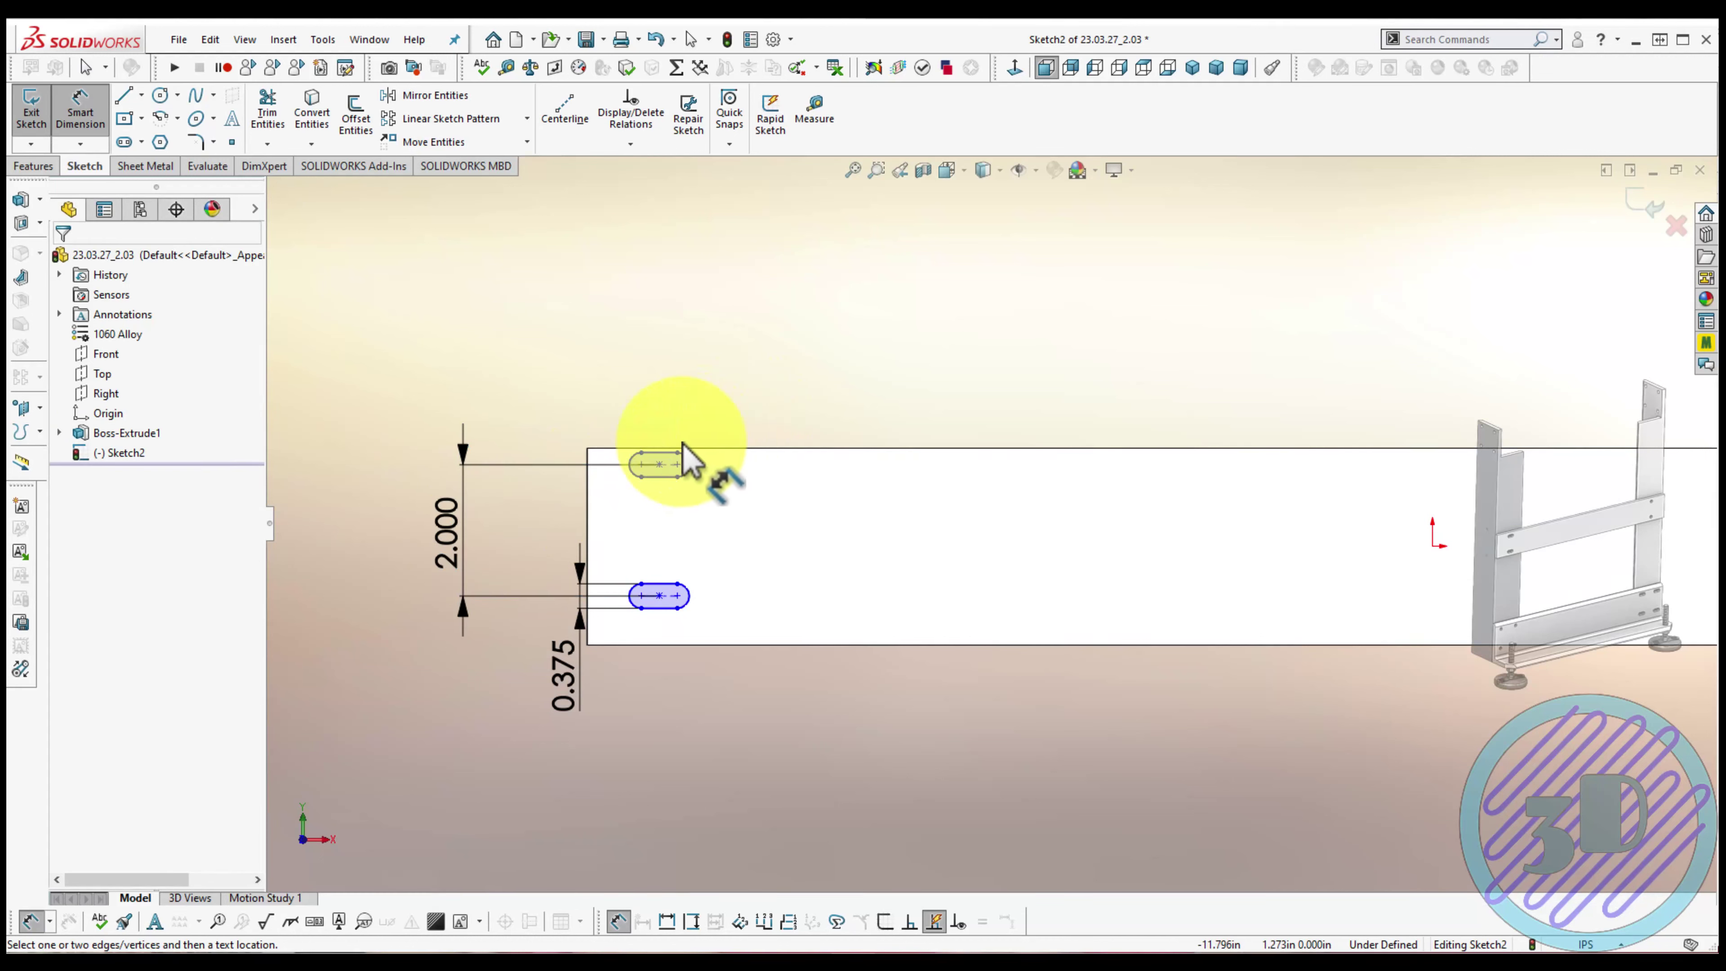
Set the slot length to 0.500 and its distance from the left end to 1.813
{"action": "left_click", "coordinate": [659, 452]}
{"action": "left_click", "coordinate": [780, 388]}
{"action": "type", "text": "0.500in"}
{"action": "key", "text": "Return"}
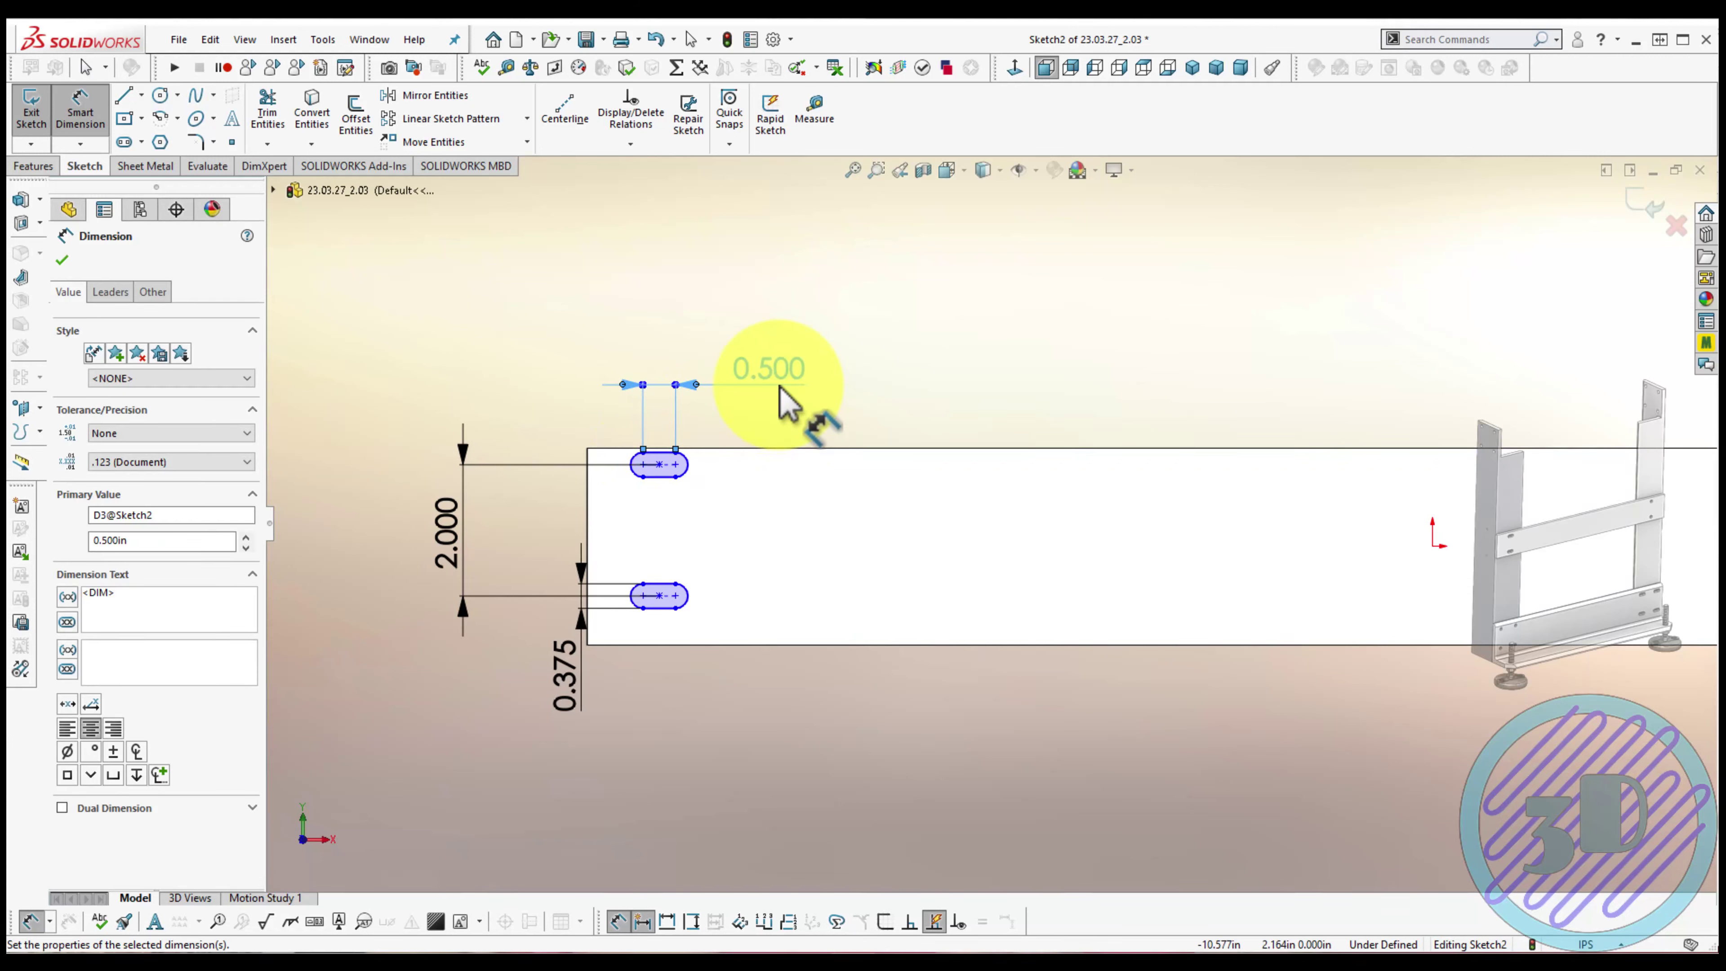
{"action": "left_click", "coordinate": [588, 476]}
{"action": "left_click", "coordinate": [642, 464]}
{"action": "left_click", "coordinate": [570, 443]}
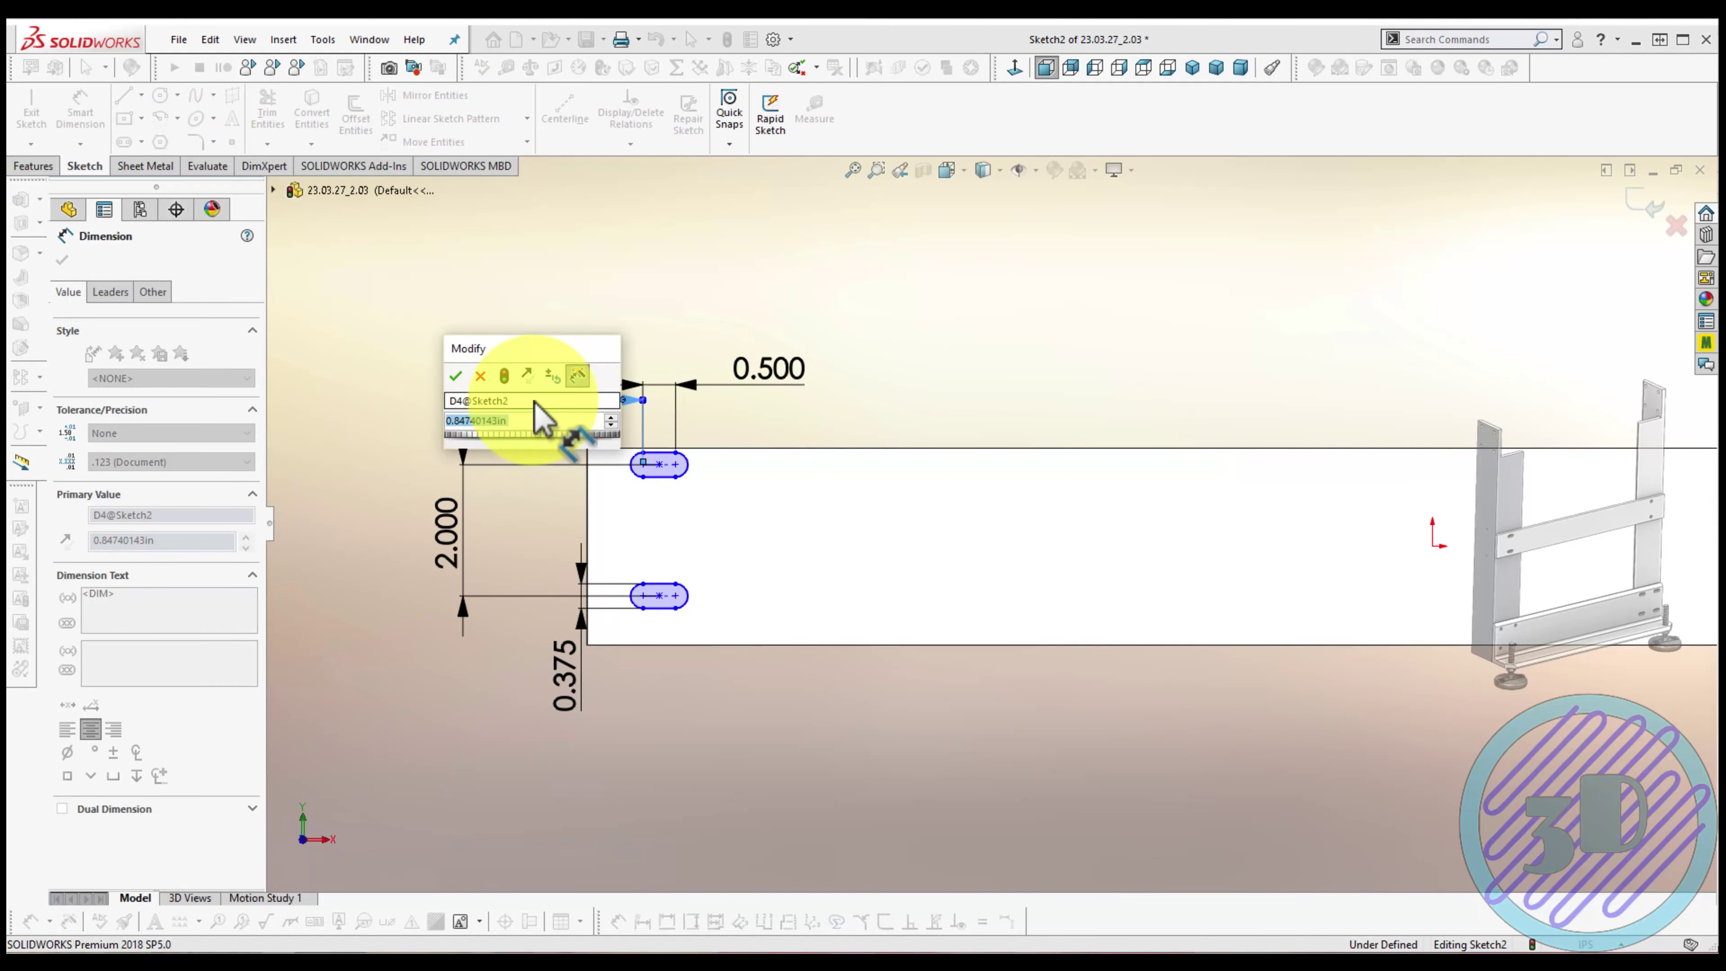
{"action": "type", "text": "1.875"}
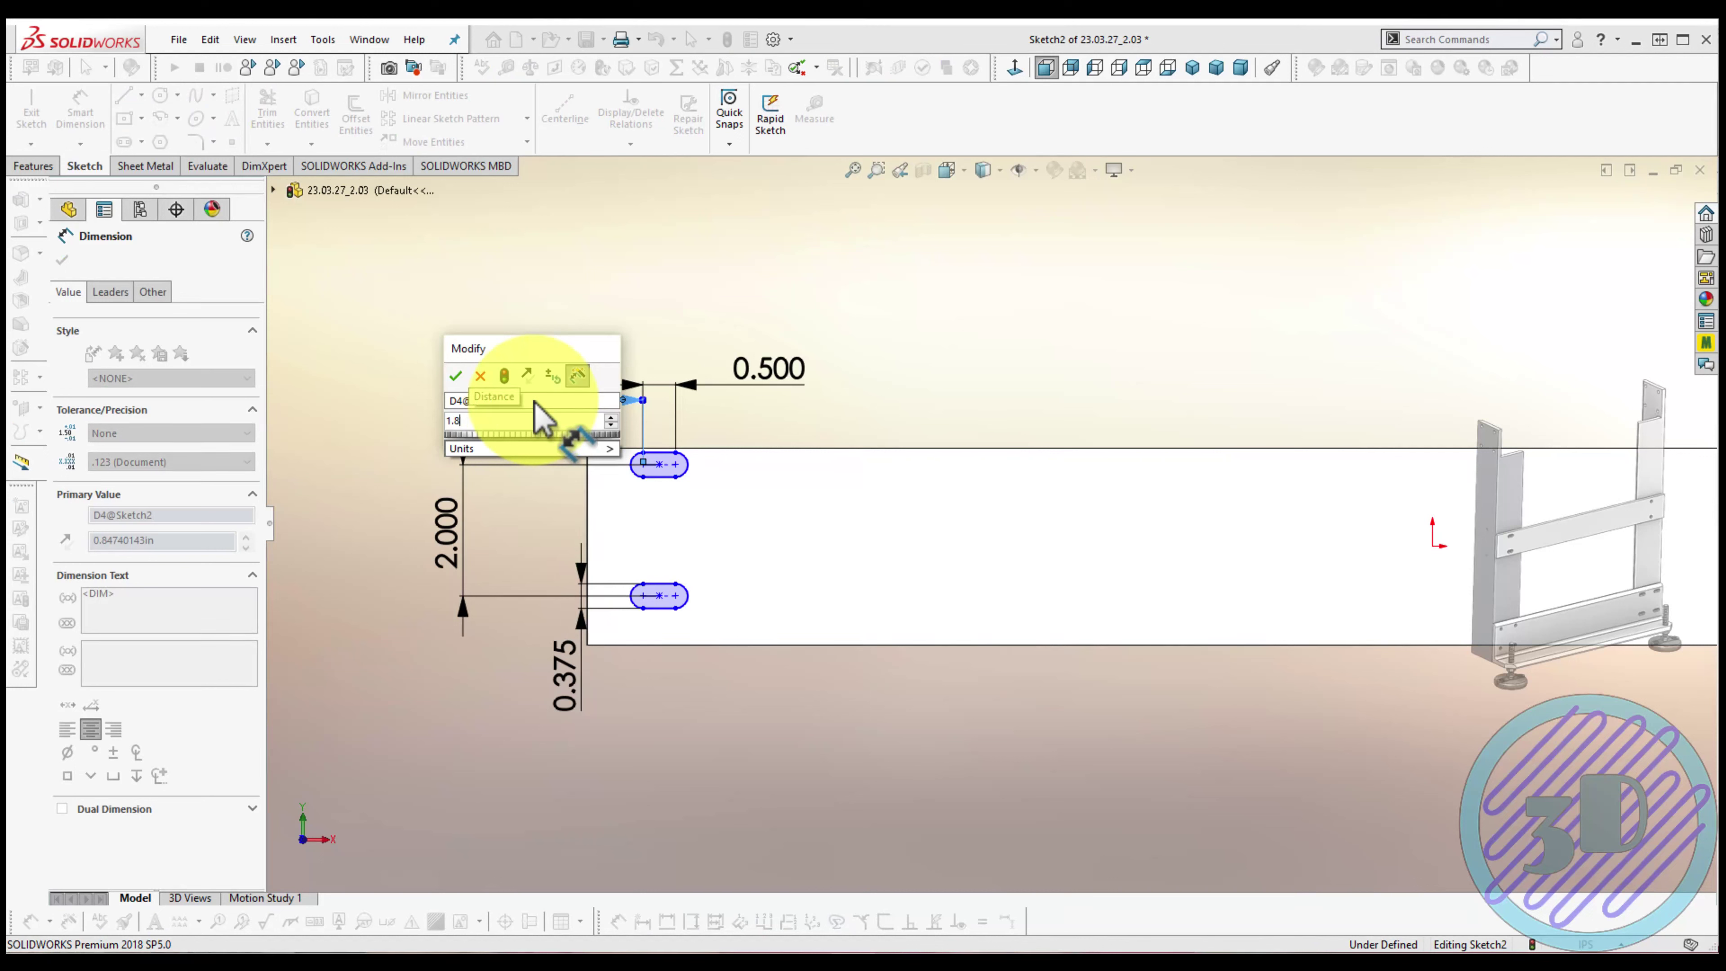
{"action": "type", "text": "5"}
{"action": "key", "text": "Return"}
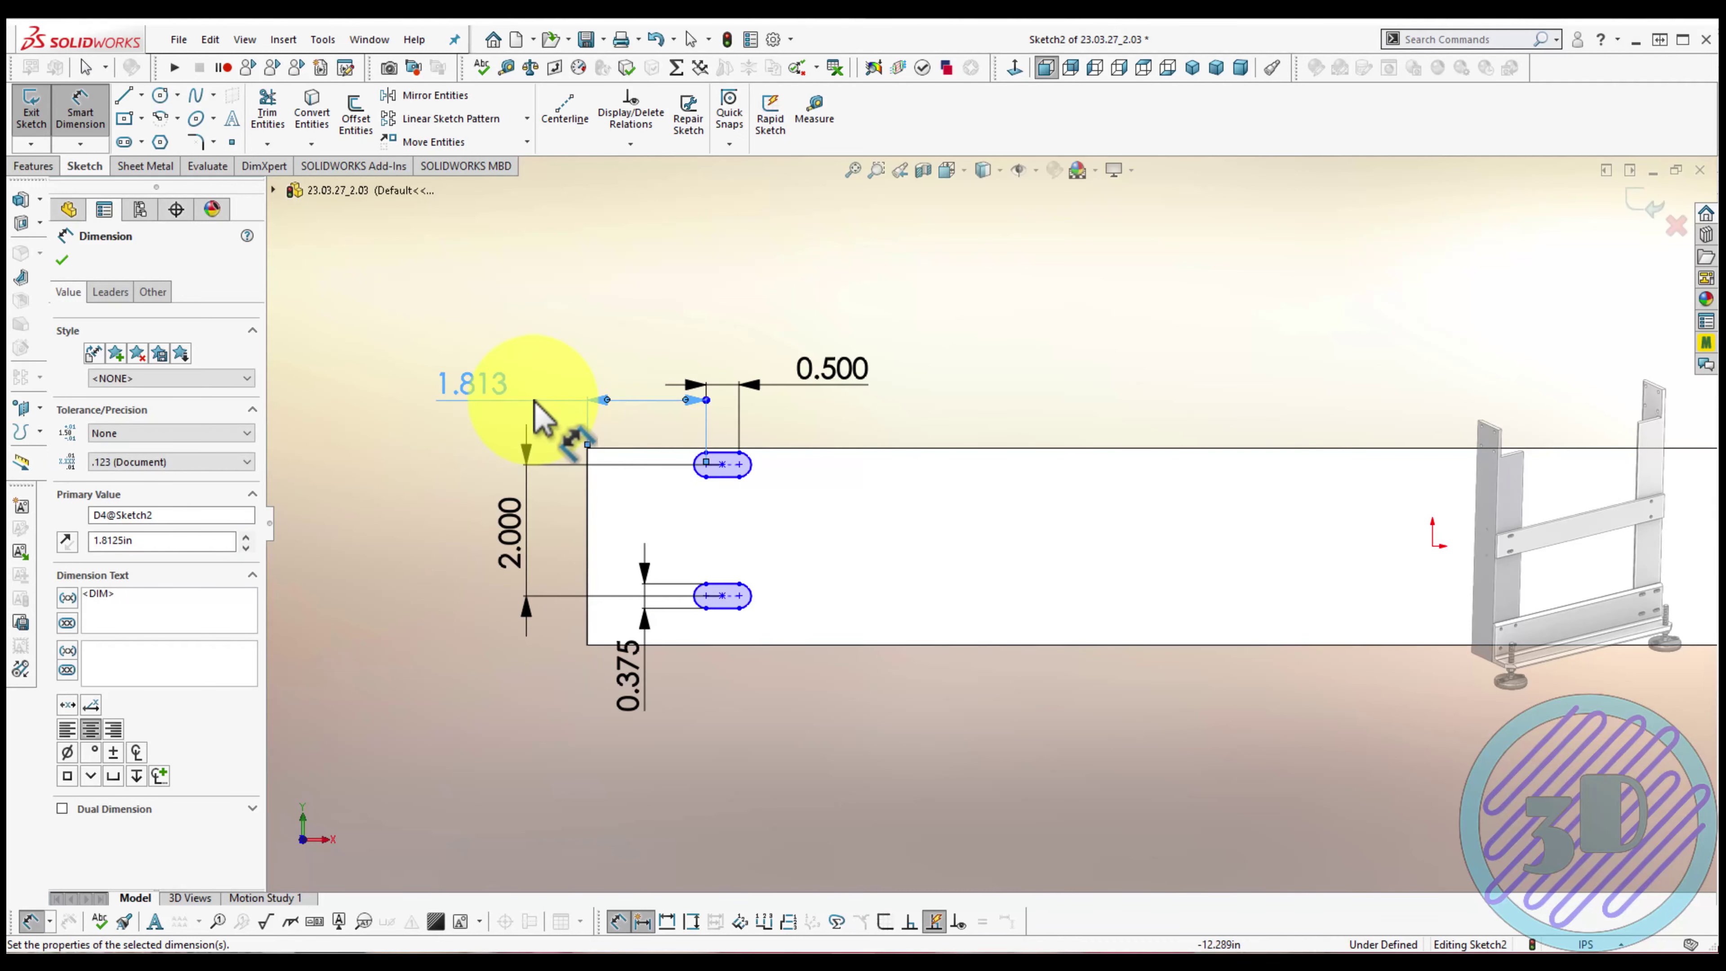
Add centerlines between slot centres and to the left edge, one horizontal, fully defining the sketch
{"action": "left_click", "coordinate": [568, 132]}
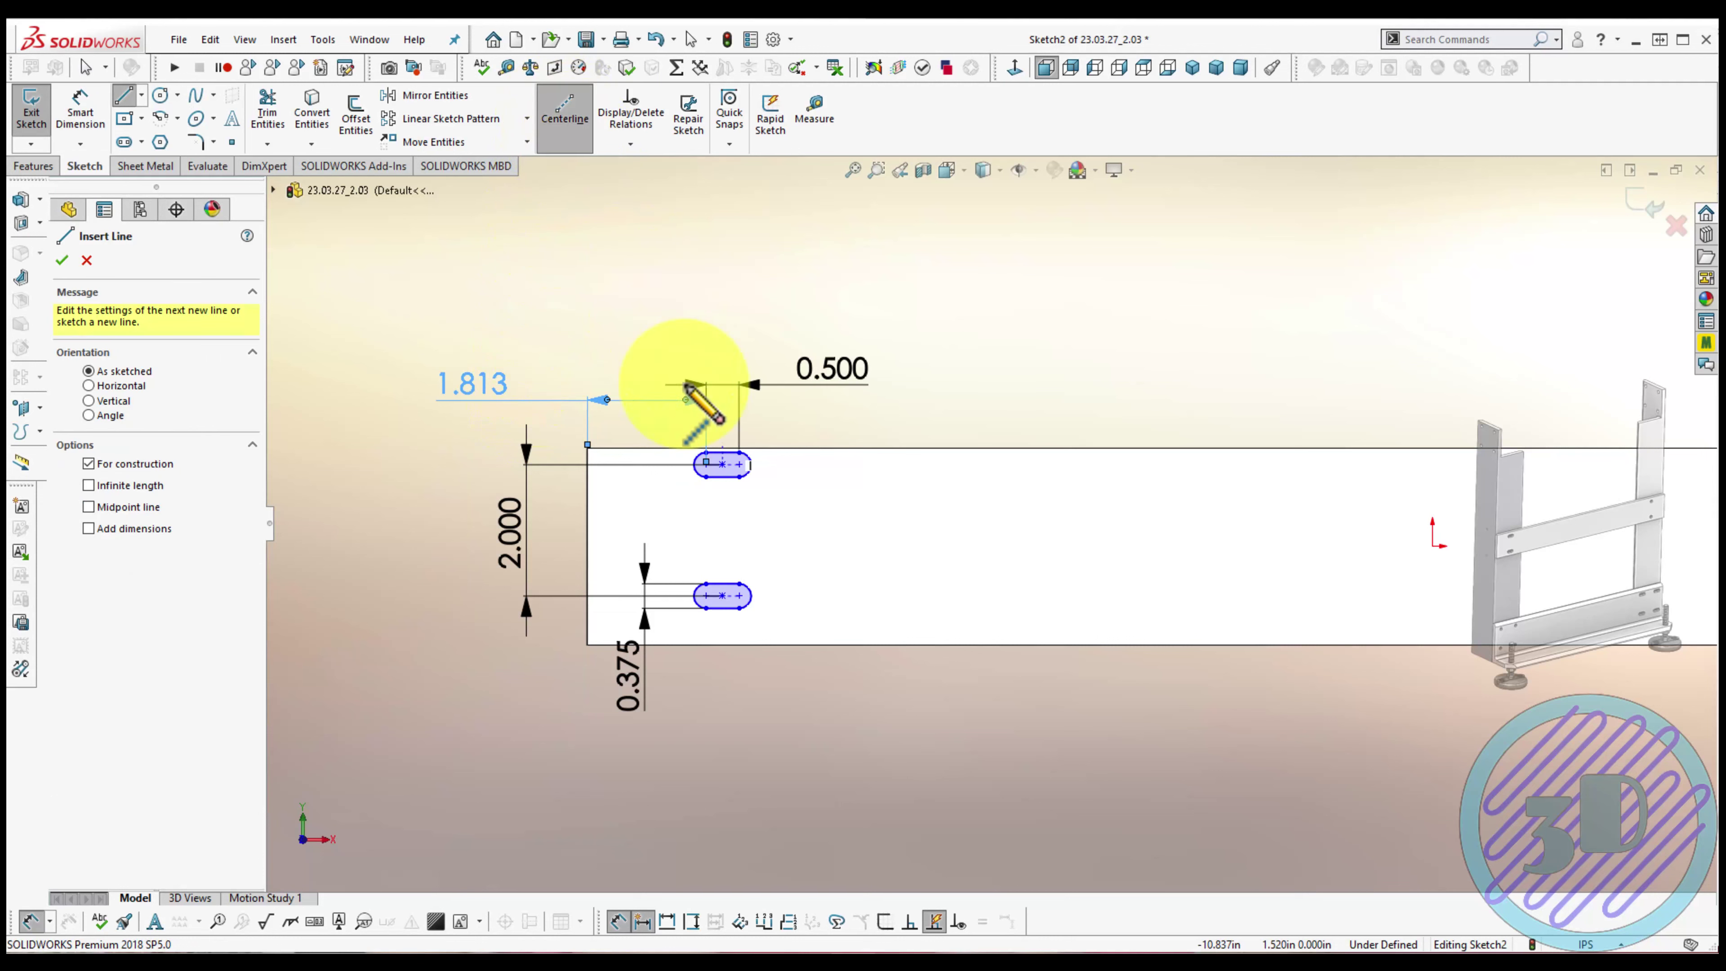
{"action": "left_click", "coordinate": [722, 464]}
{"action": "left_click", "coordinate": [723, 596]}
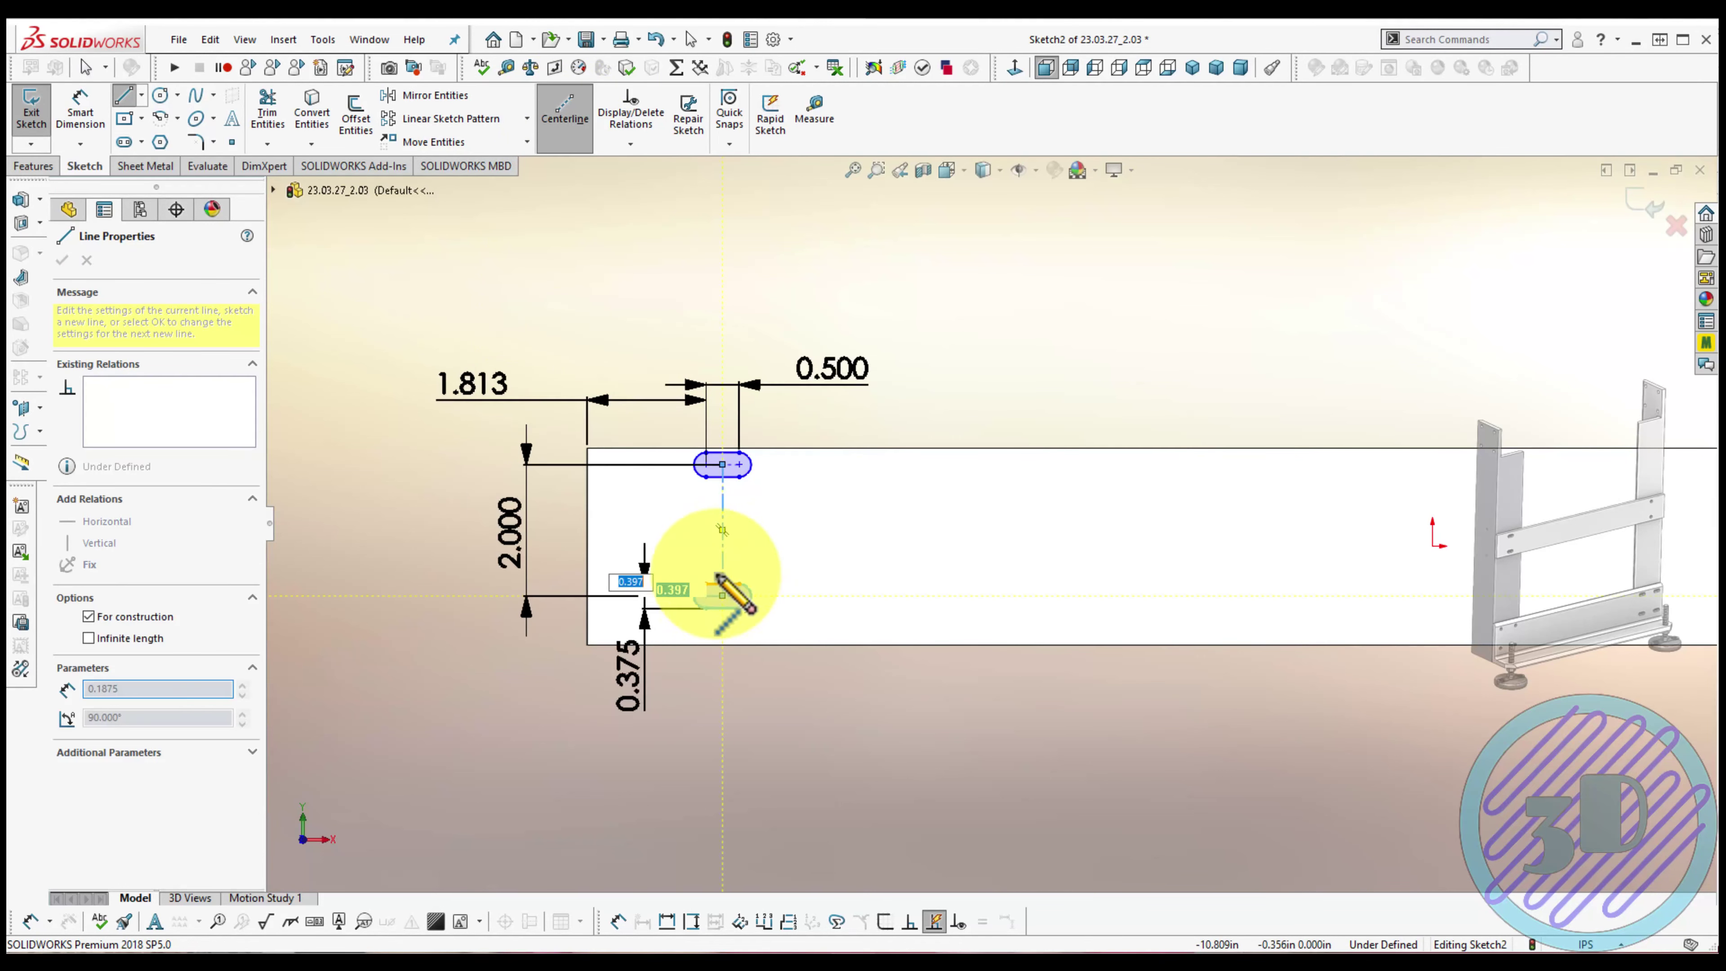
{"action": "left_click", "coordinate": [567, 129]}
{"action": "left_click", "coordinate": [567, 129]}
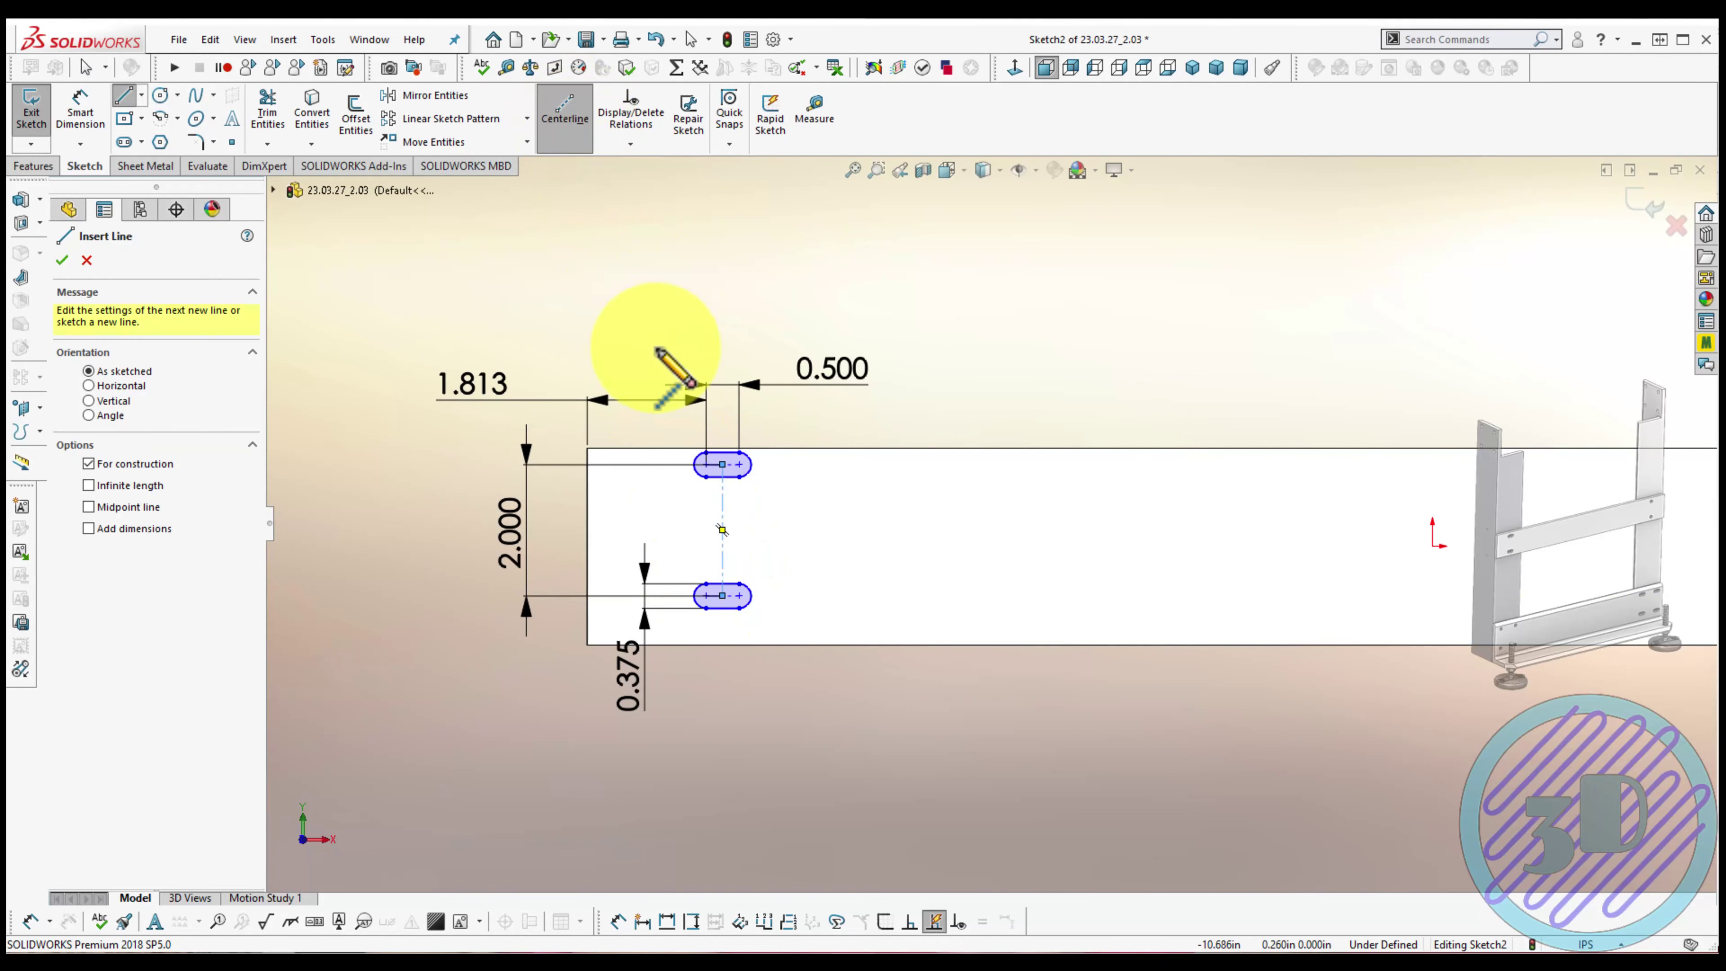
{"action": "left_click", "coordinate": [722, 529]}
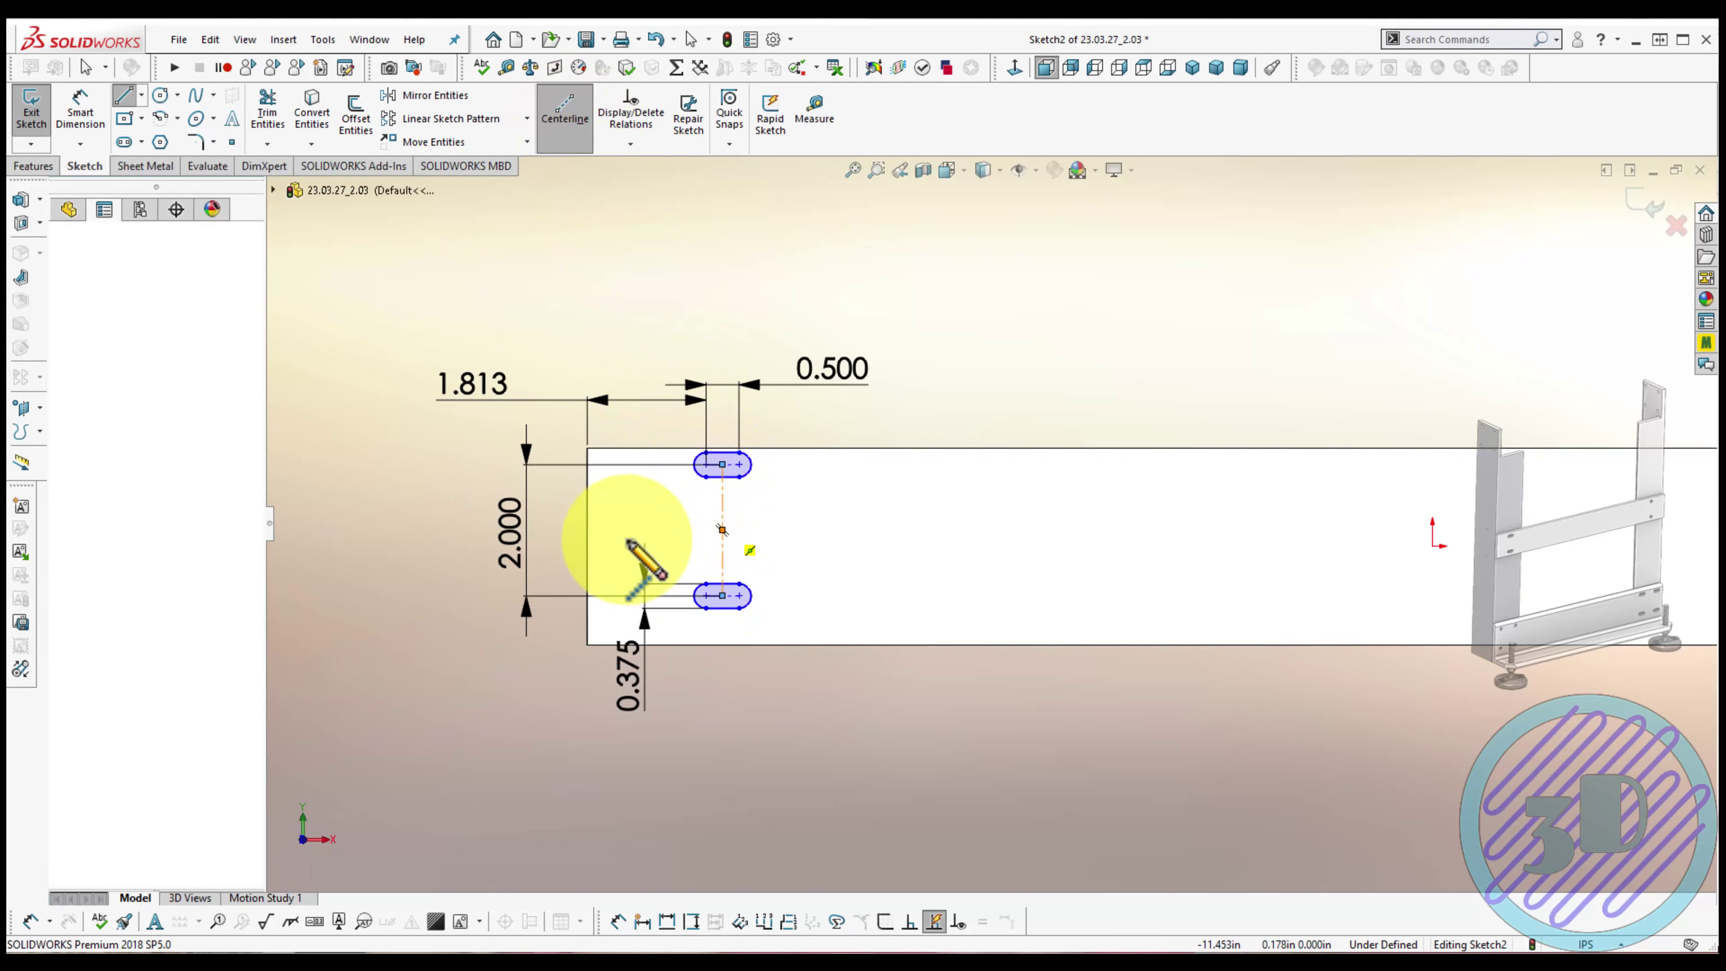
{"action": "left_click", "coordinate": [585, 543]}
{"action": "key", "text": "Escape"}
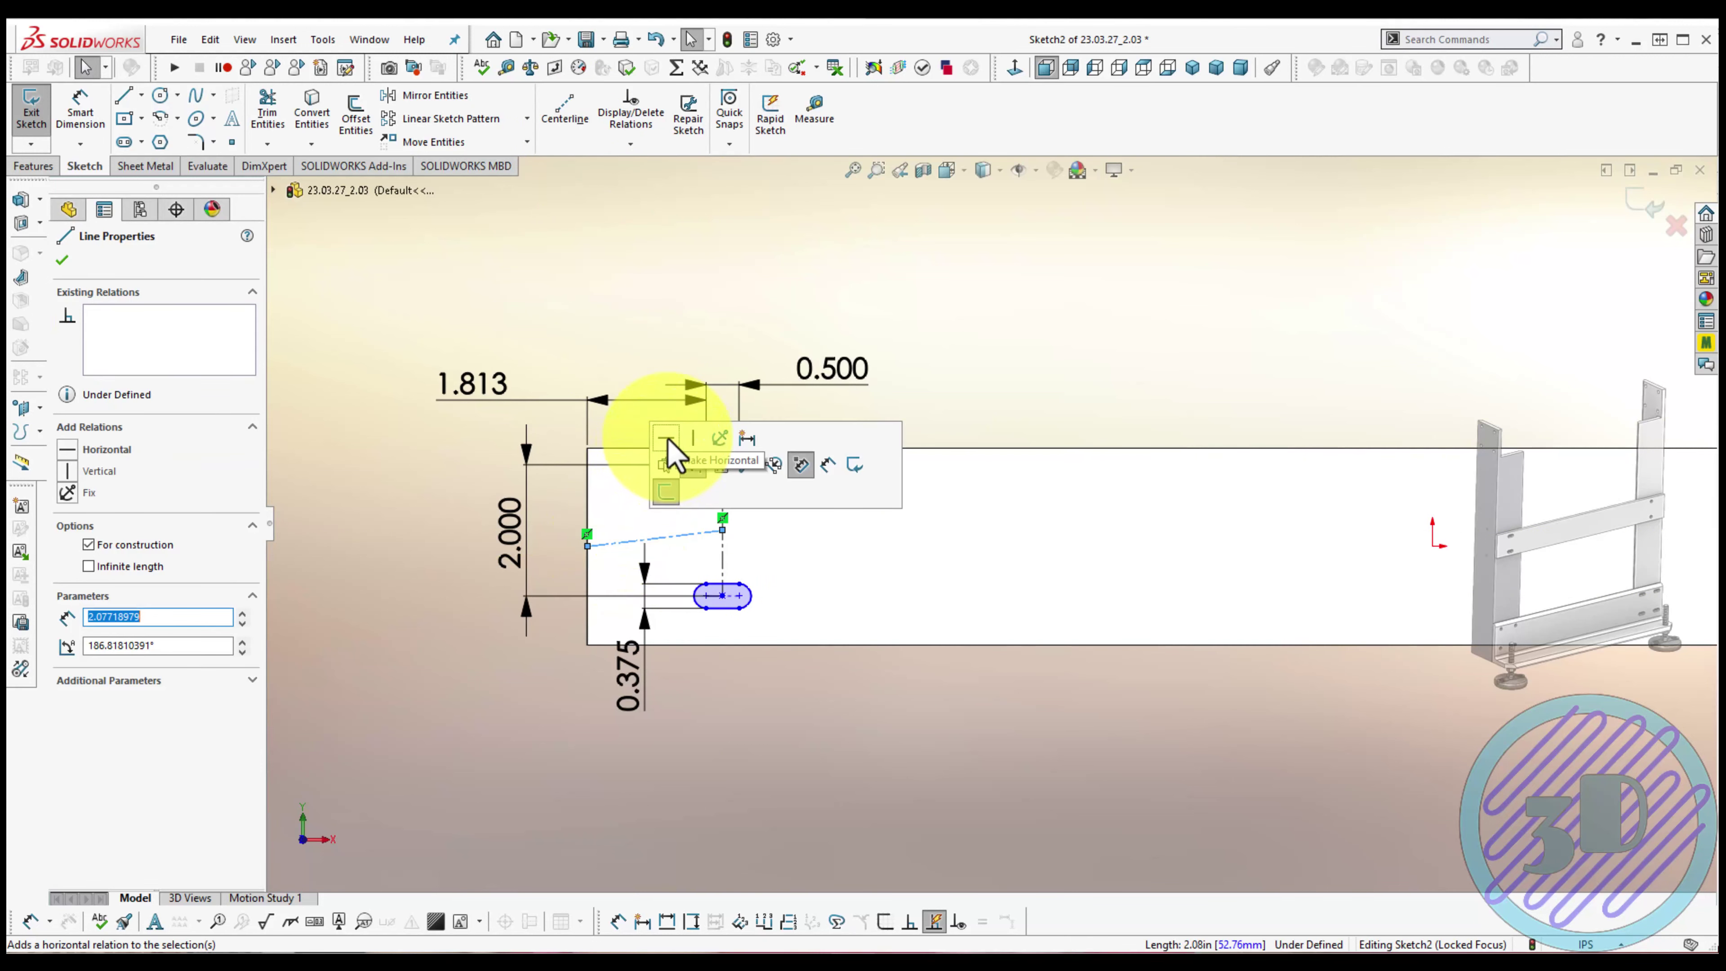
{"action": "left_click", "coordinate": [666, 441]}
{"action": "left_click", "coordinate": [849, 502]}
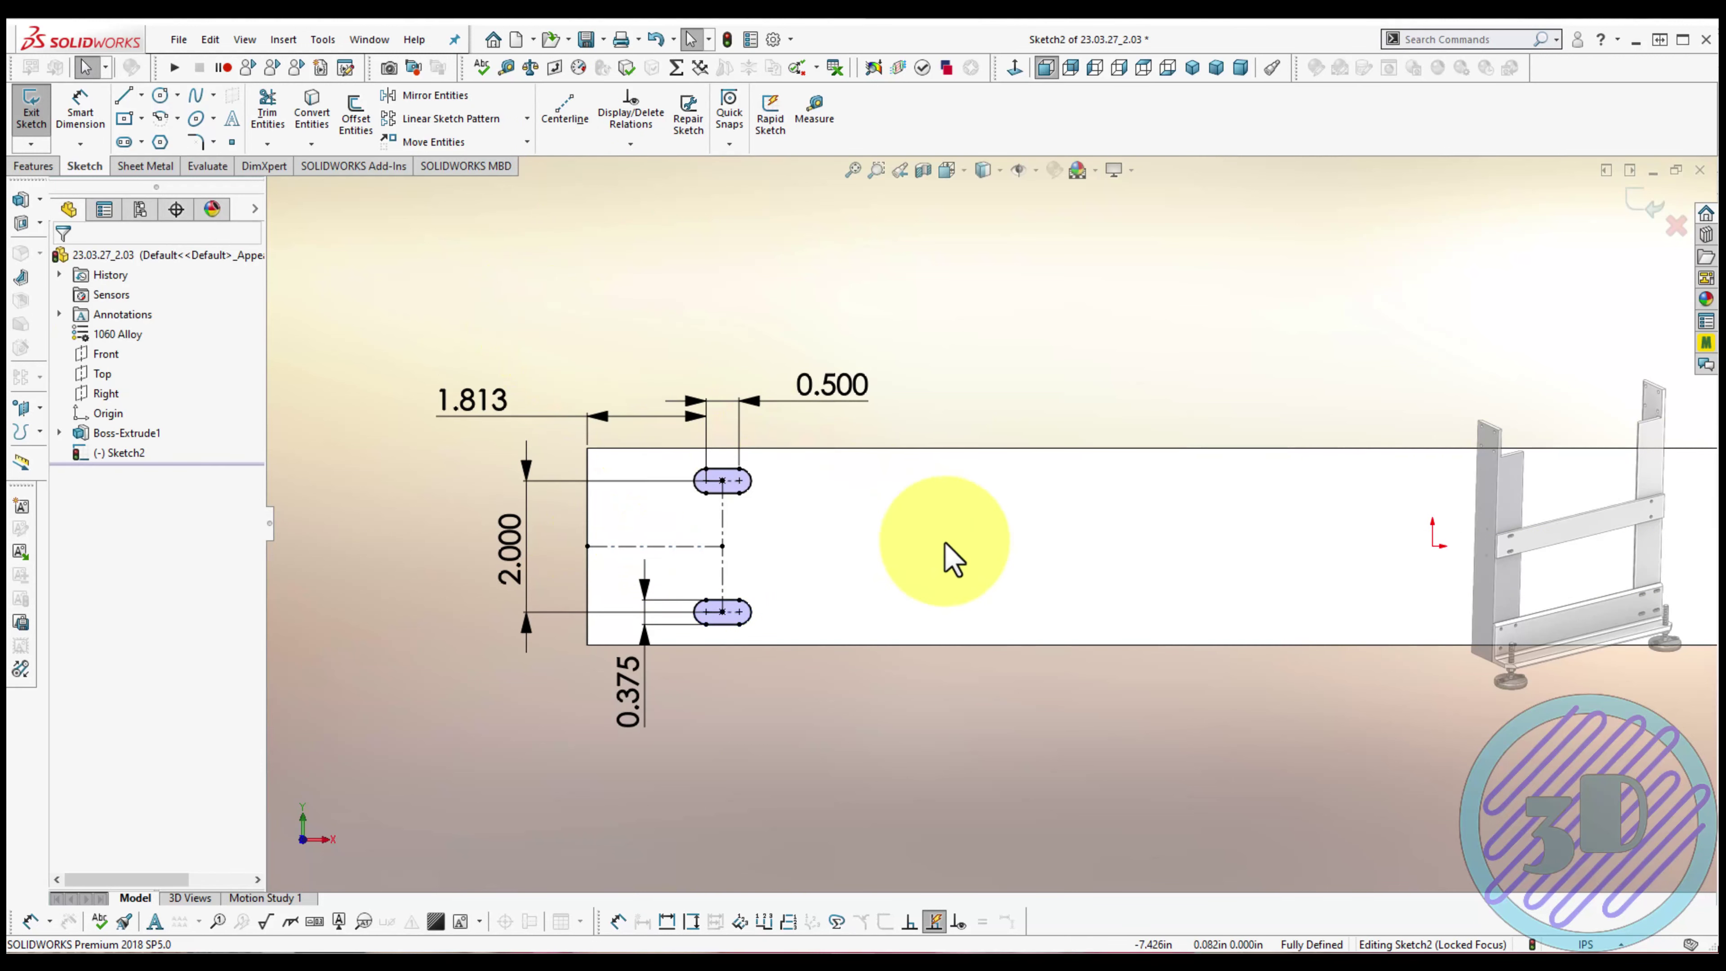
{"action": "scroll", "coordinate": [951, 557], "scroll_direction": "up", "scroll_amount": 1}
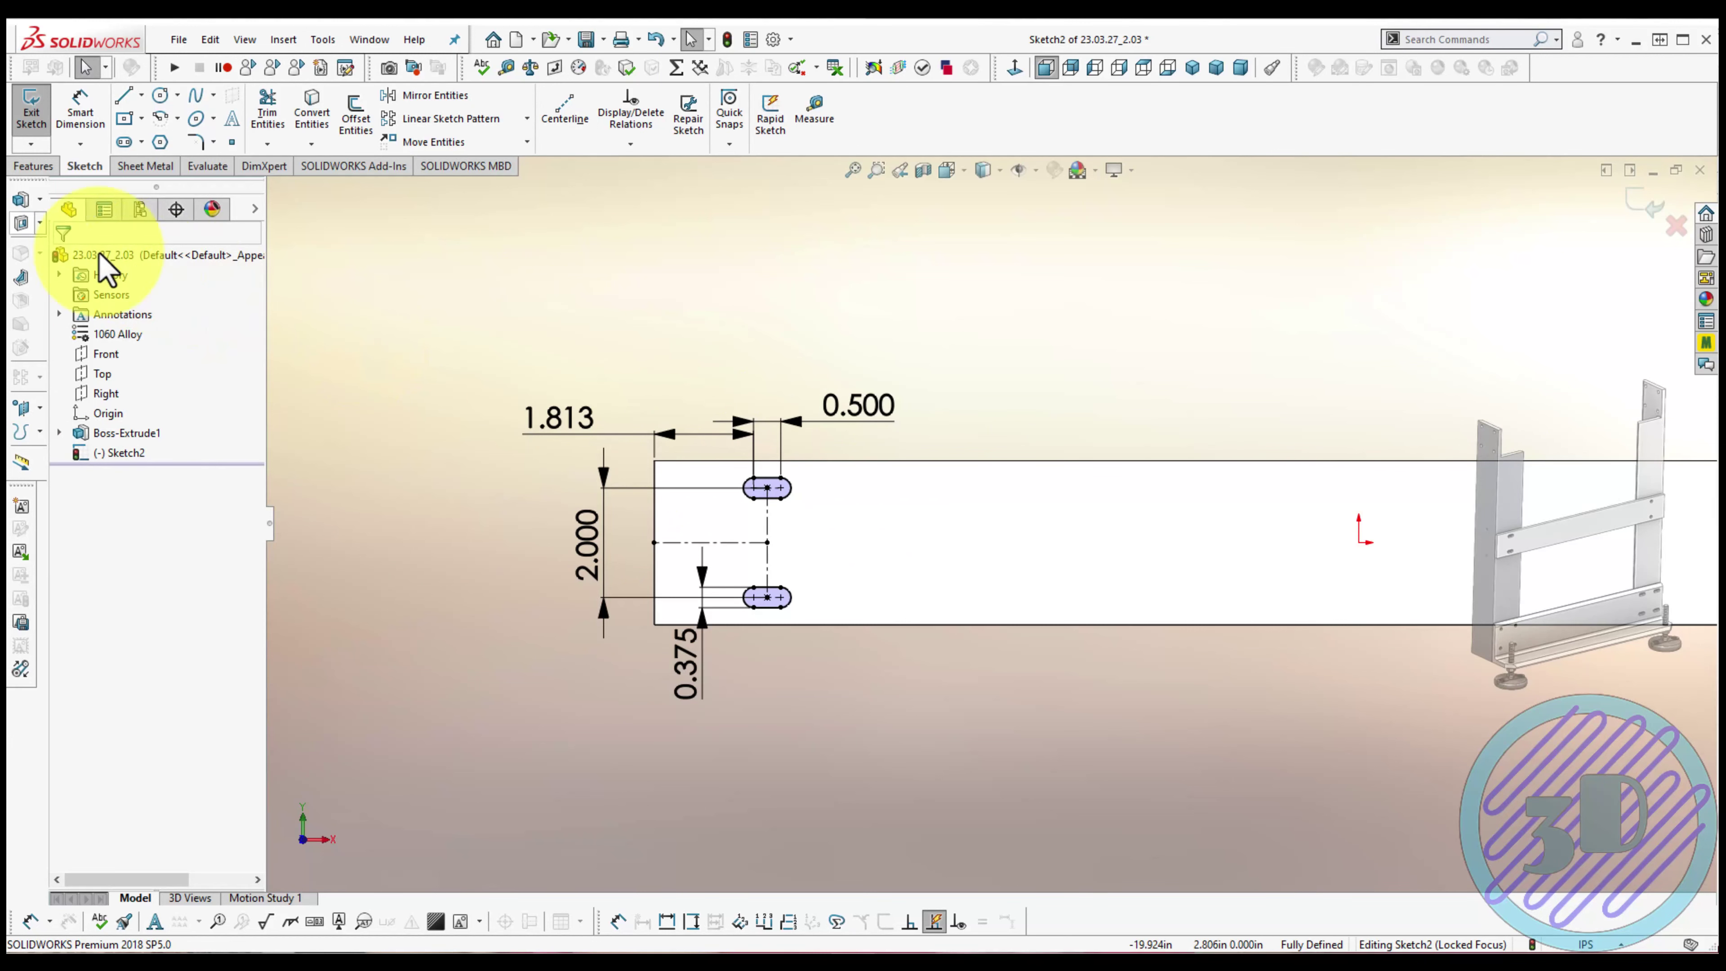
{"action": "left_click", "coordinate": [19, 226]}
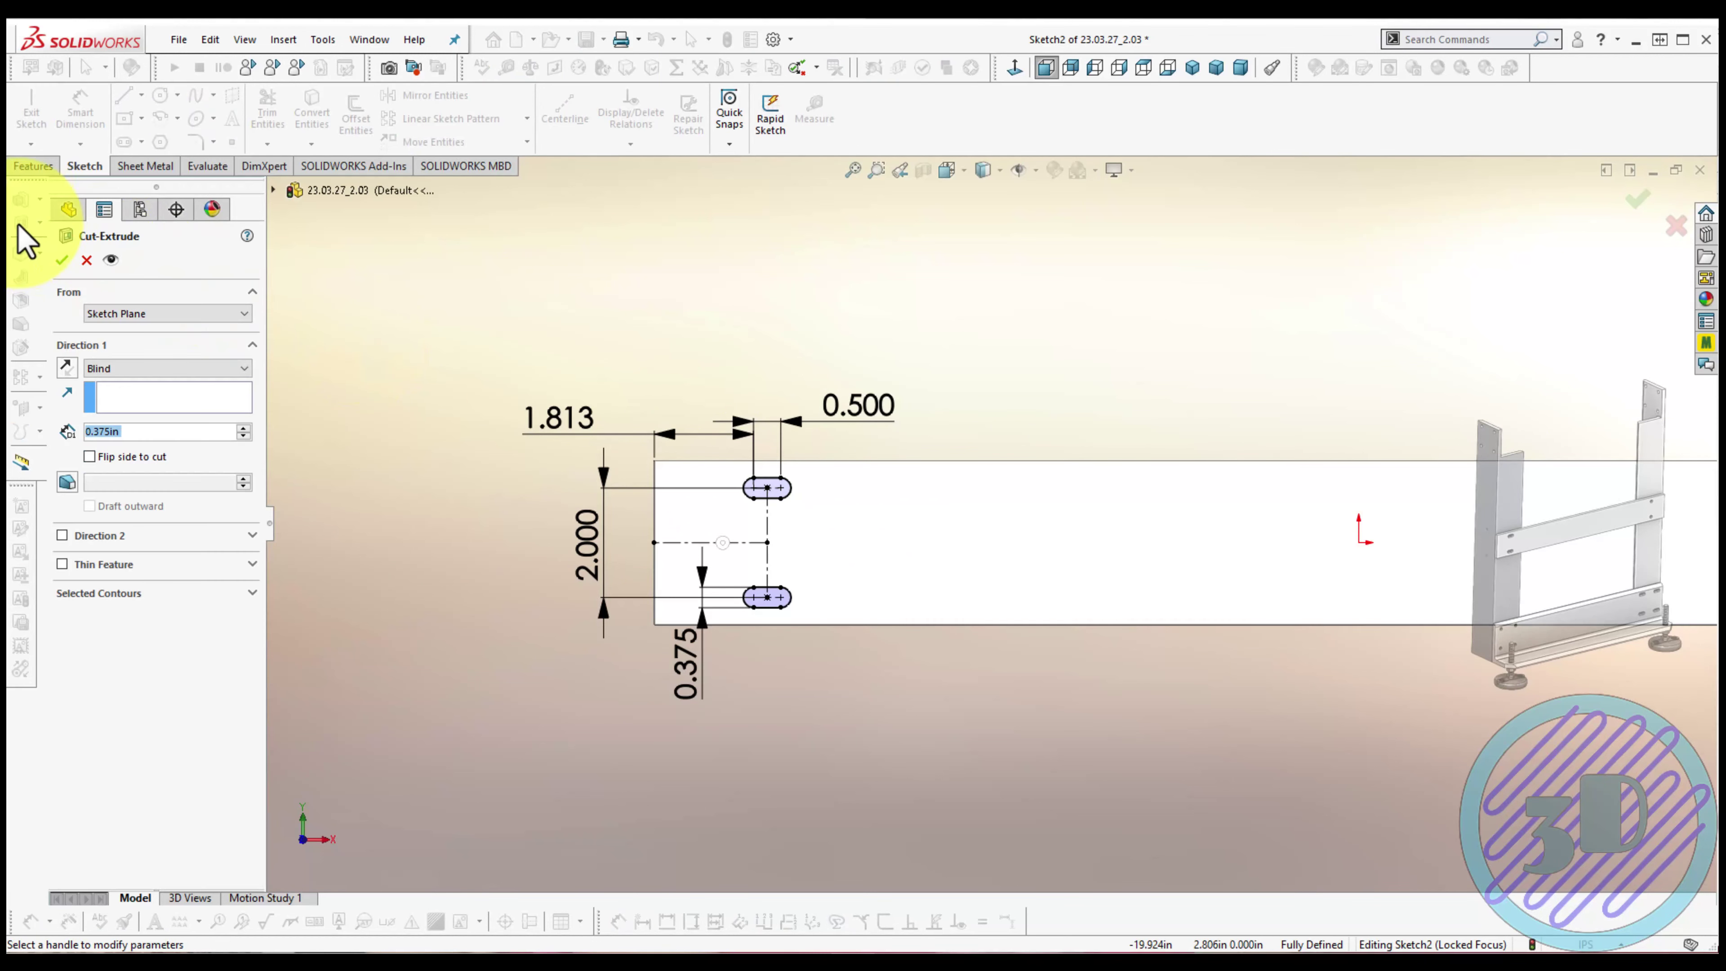
Cut both slots Through All the part
{"action": "left_click", "coordinate": [122, 374]}
{"action": "left_click", "coordinate": [125, 385]}
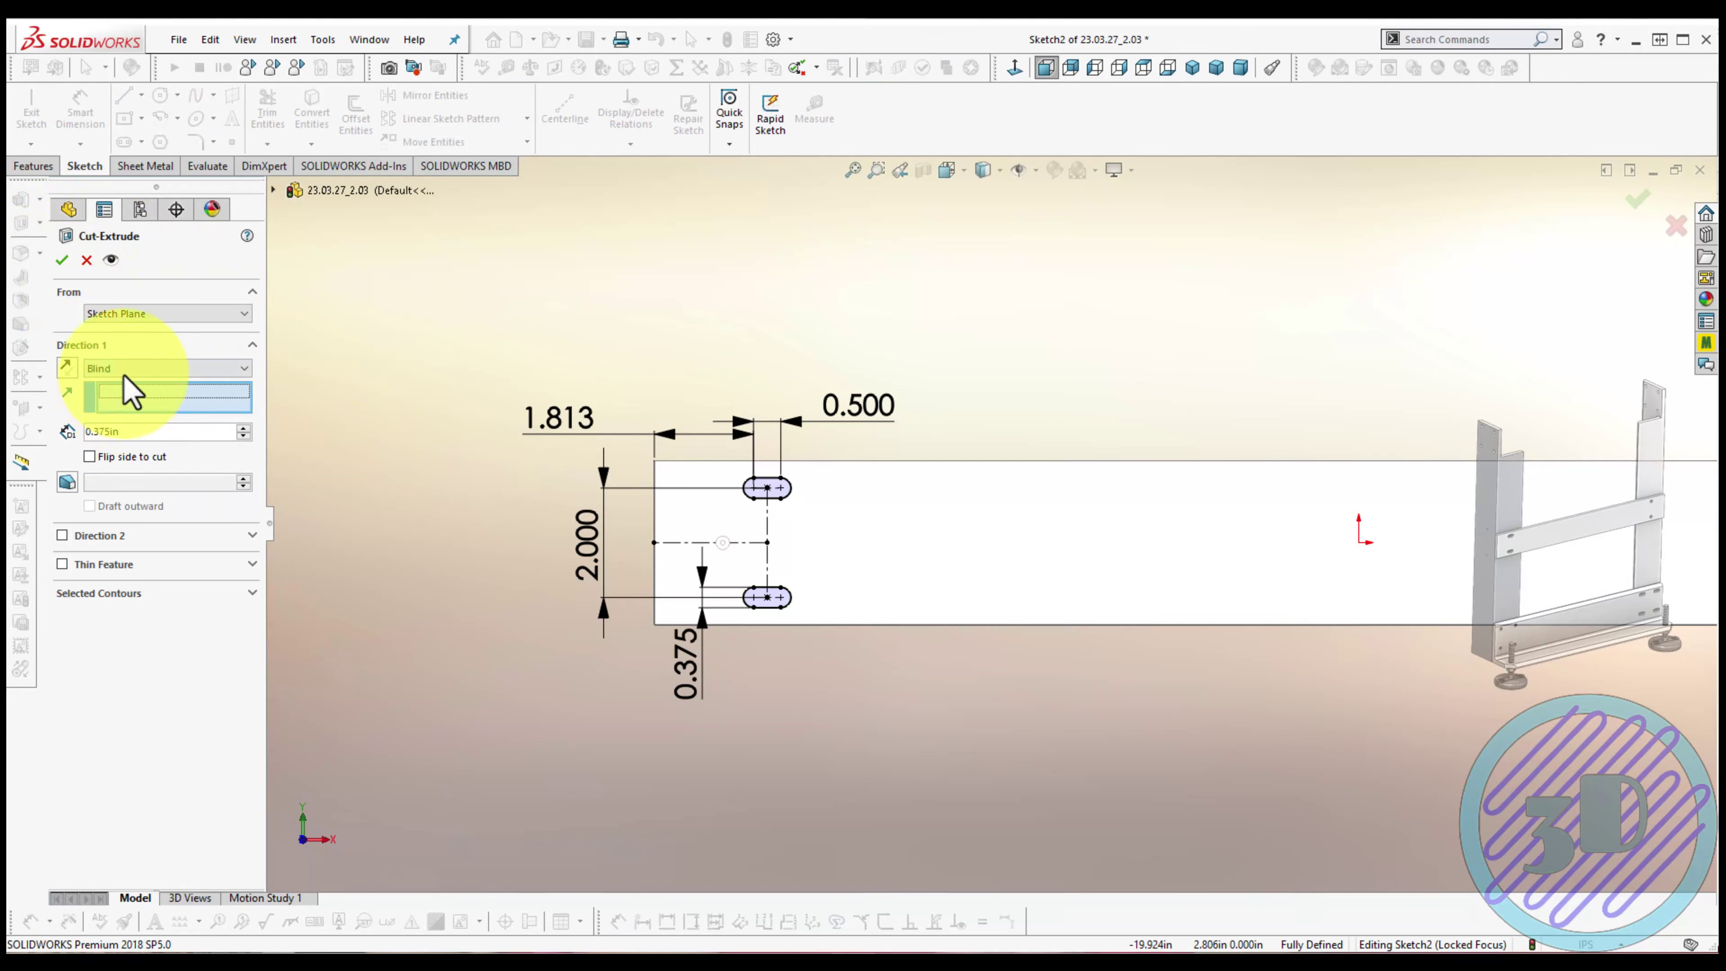
{"action": "left_click", "coordinate": [123, 397]}
{"action": "left_click", "coordinate": [62, 259]}
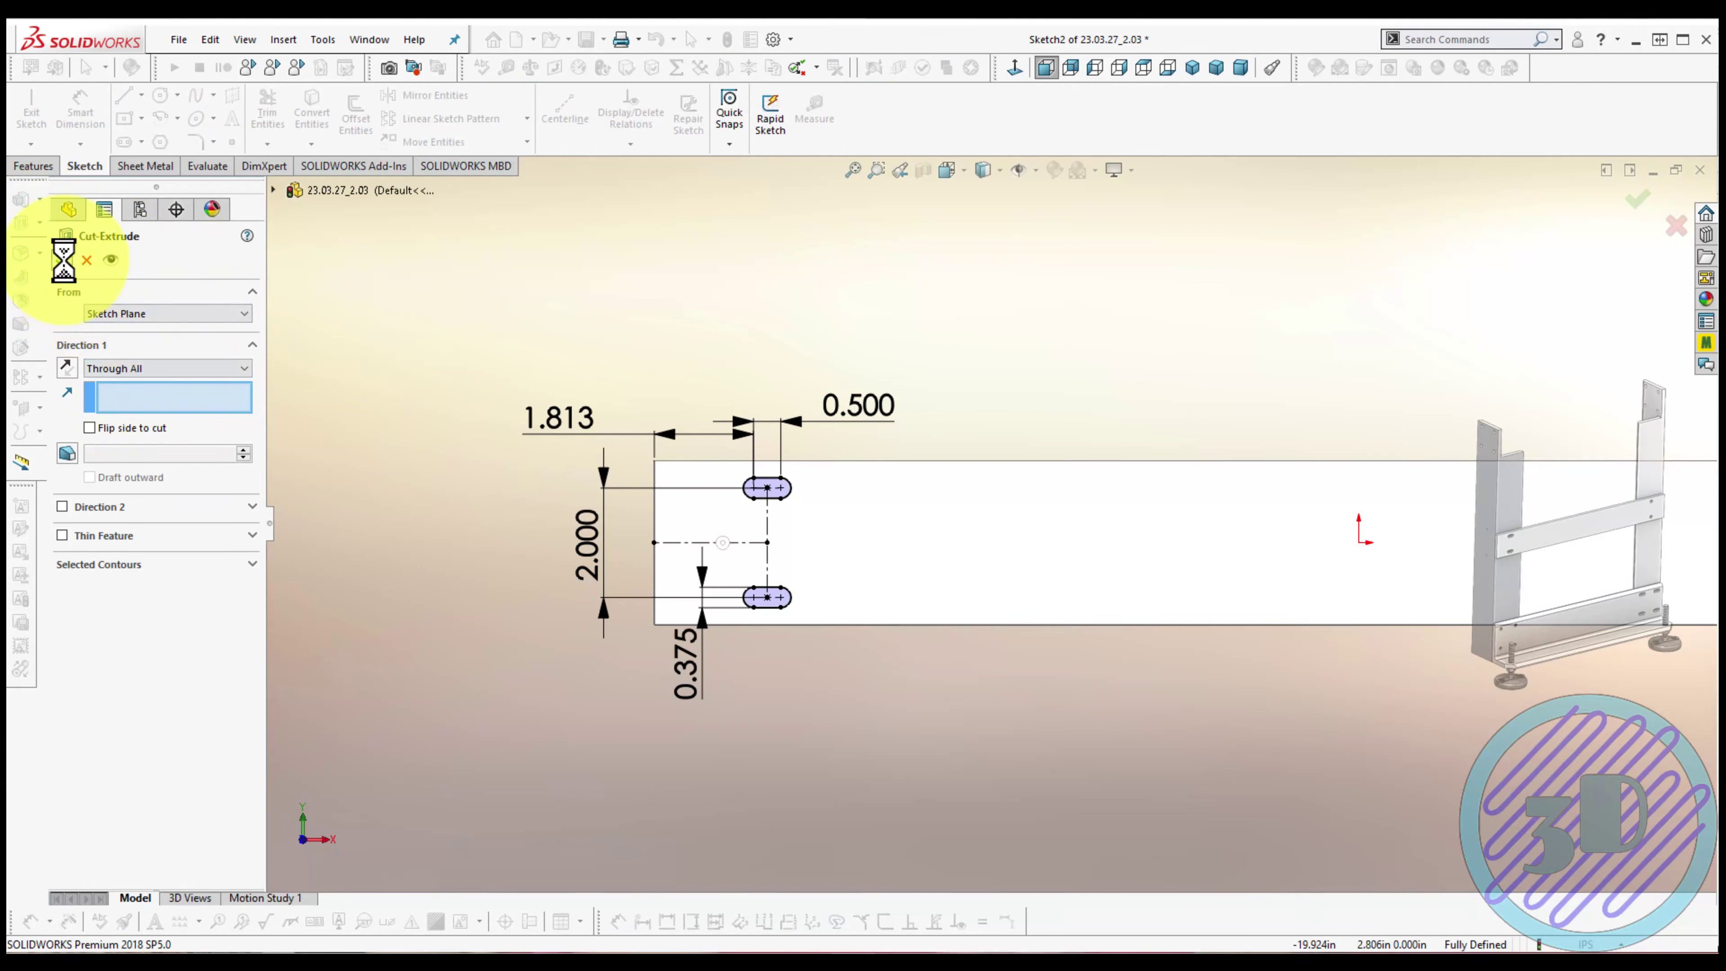
{"action": "scroll", "coordinate": [767, 502], "scroll_direction": "up", "scroll_amount": 3}
{"action": "scroll", "coordinate": [1175, 492], "scroll_direction": "down", "scroll_amount": 3}
{"action": "left_click", "coordinate": [1175, 492]}
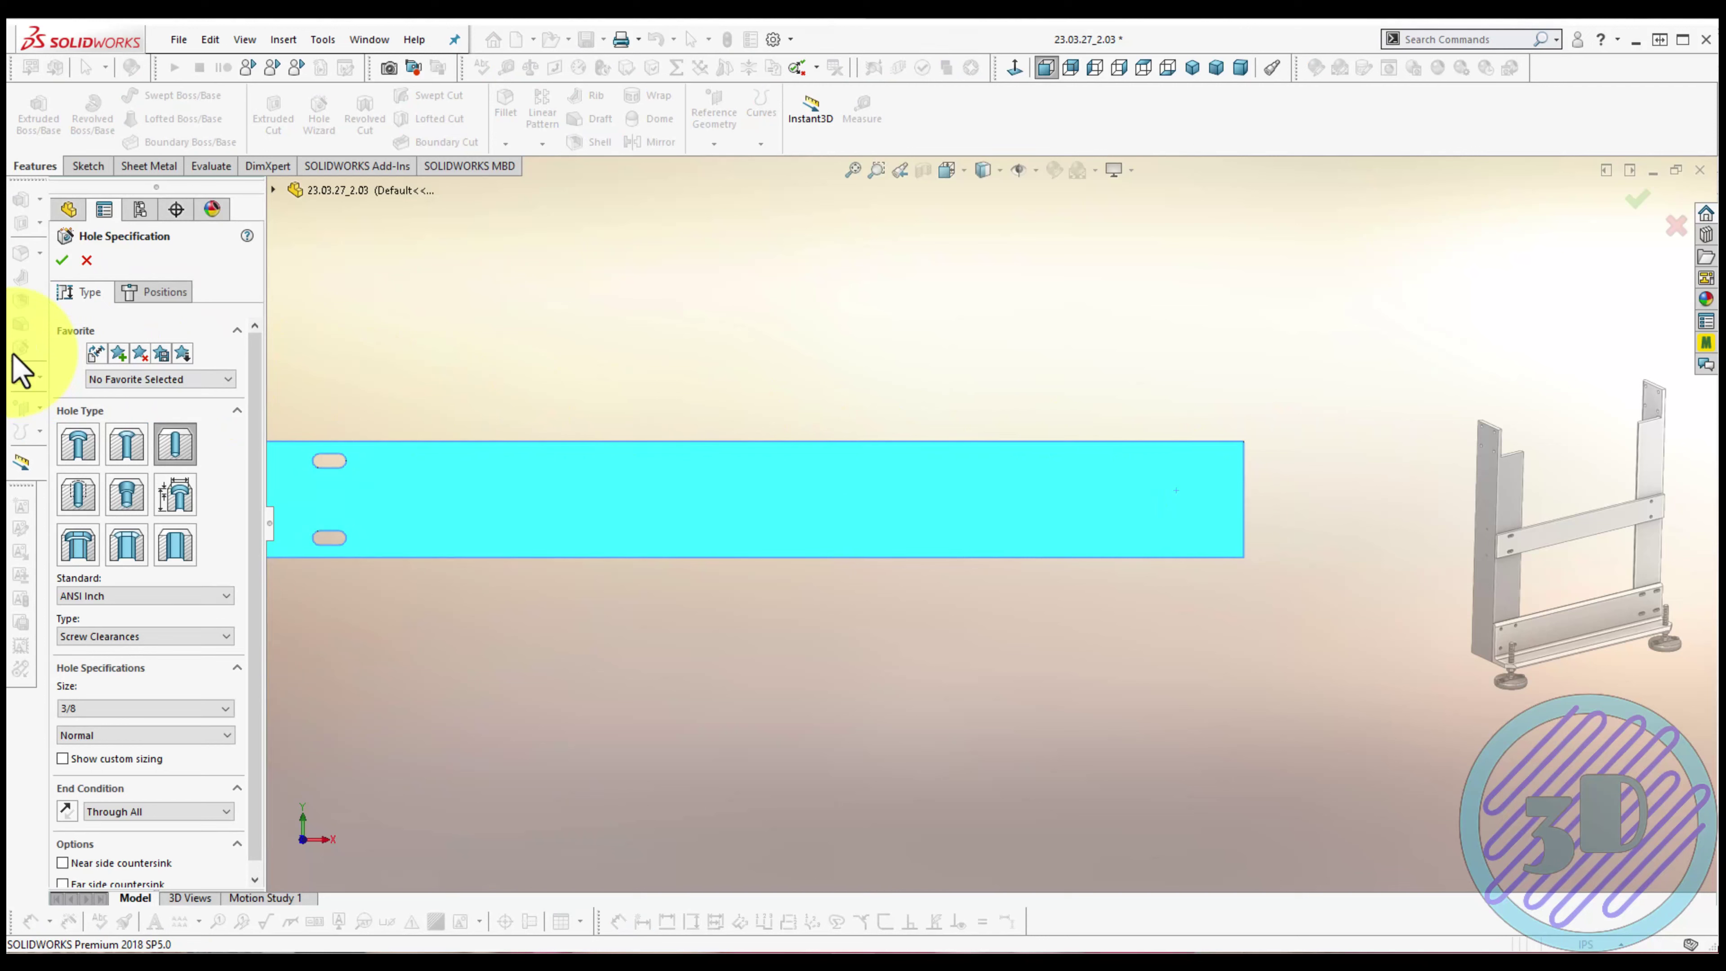
Place two vertically aligned 3/8 clearance hole points at the right end, linked to the slot centres by centerlines
{"action": "left_click", "coordinate": [152, 296]}
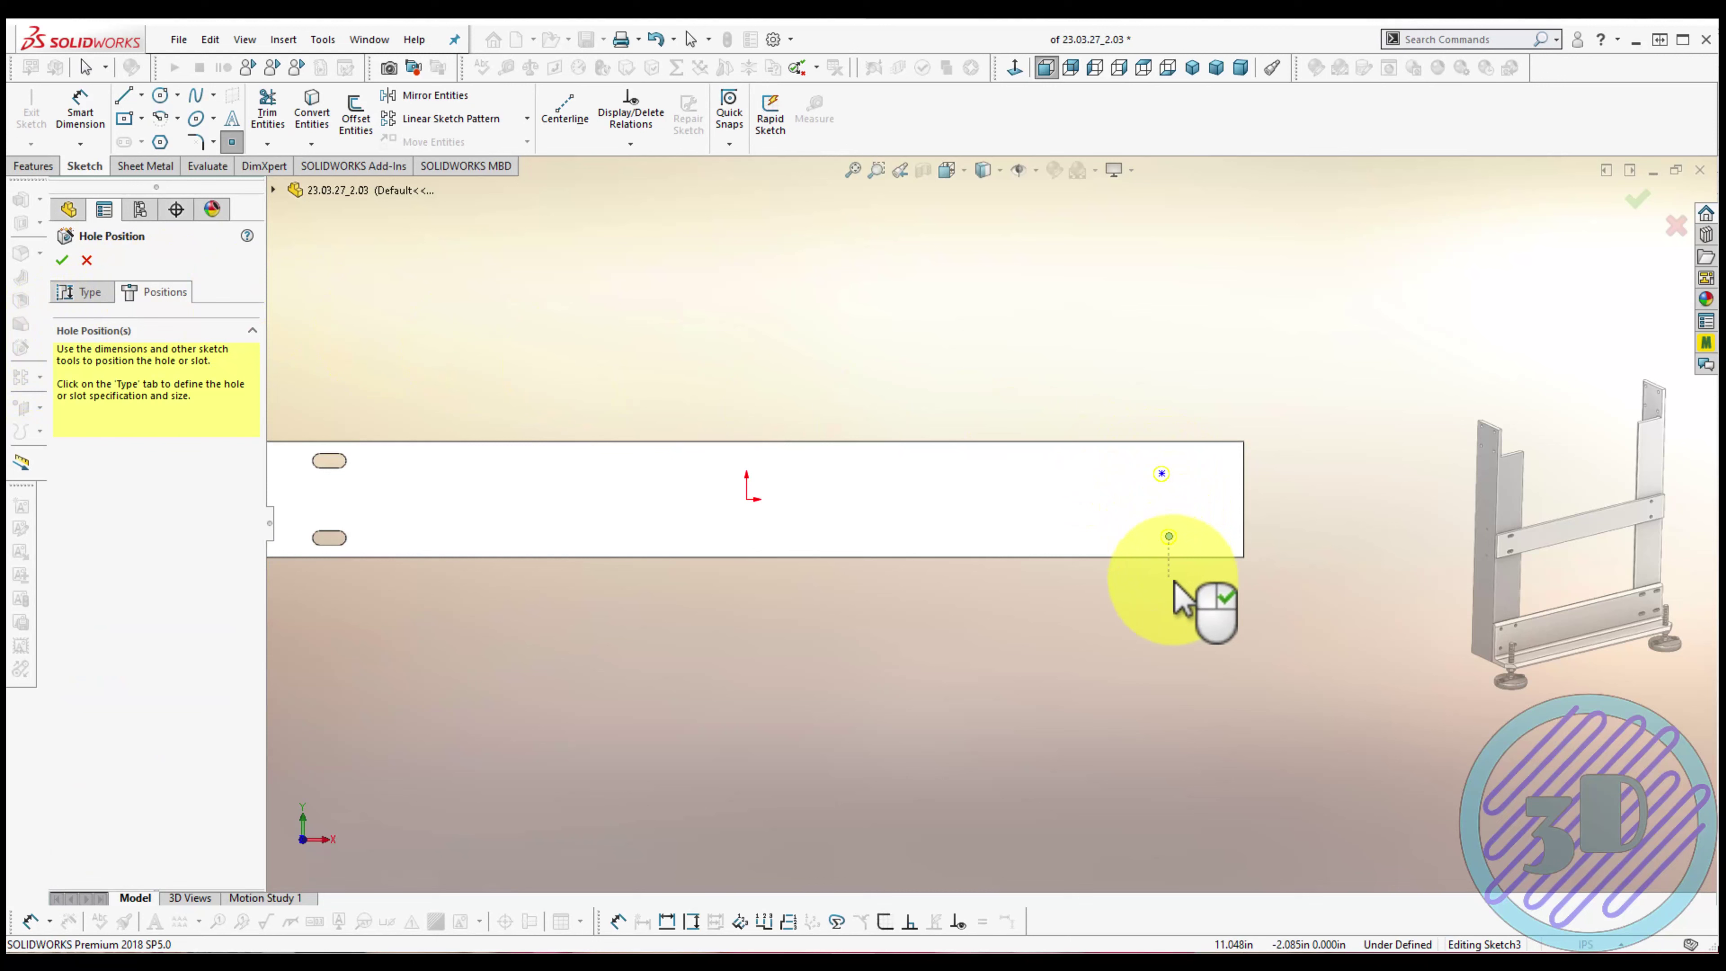
{"action": "left_click_drag", "start_coordinate": [1124, 455], "coordinate": [1210, 556]}
{"action": "left_click", "coordinate": [1314, 471]}
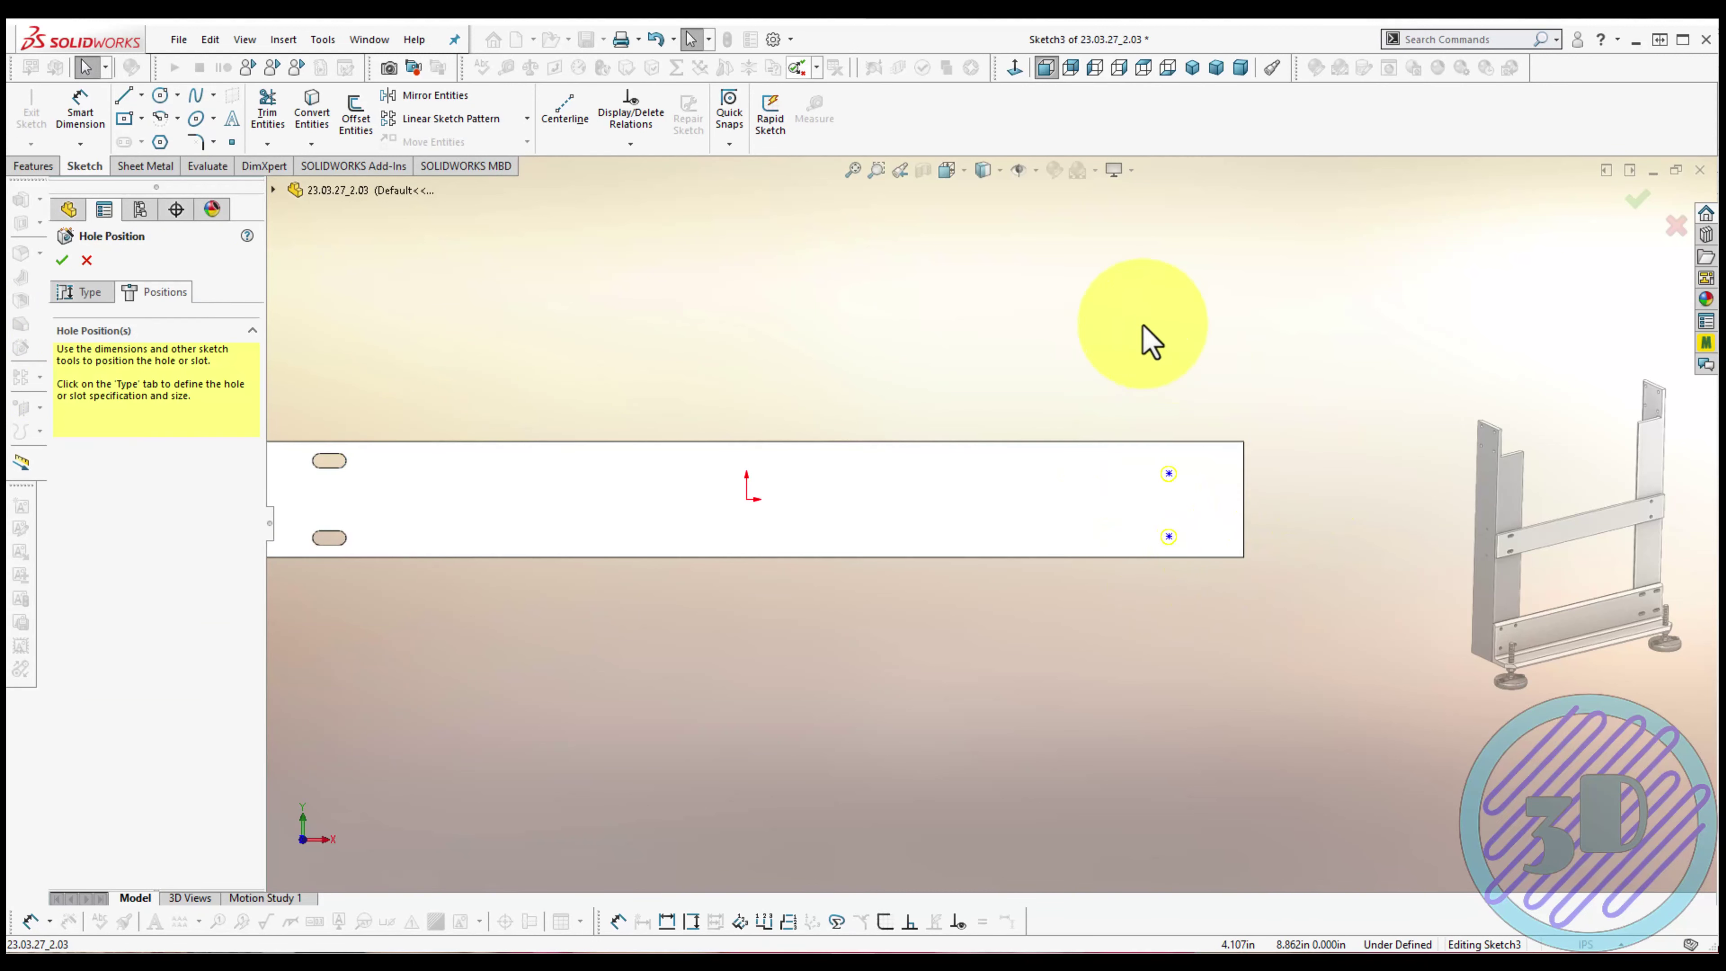
{"action": "left_click", "coordinate": [340, 460]}
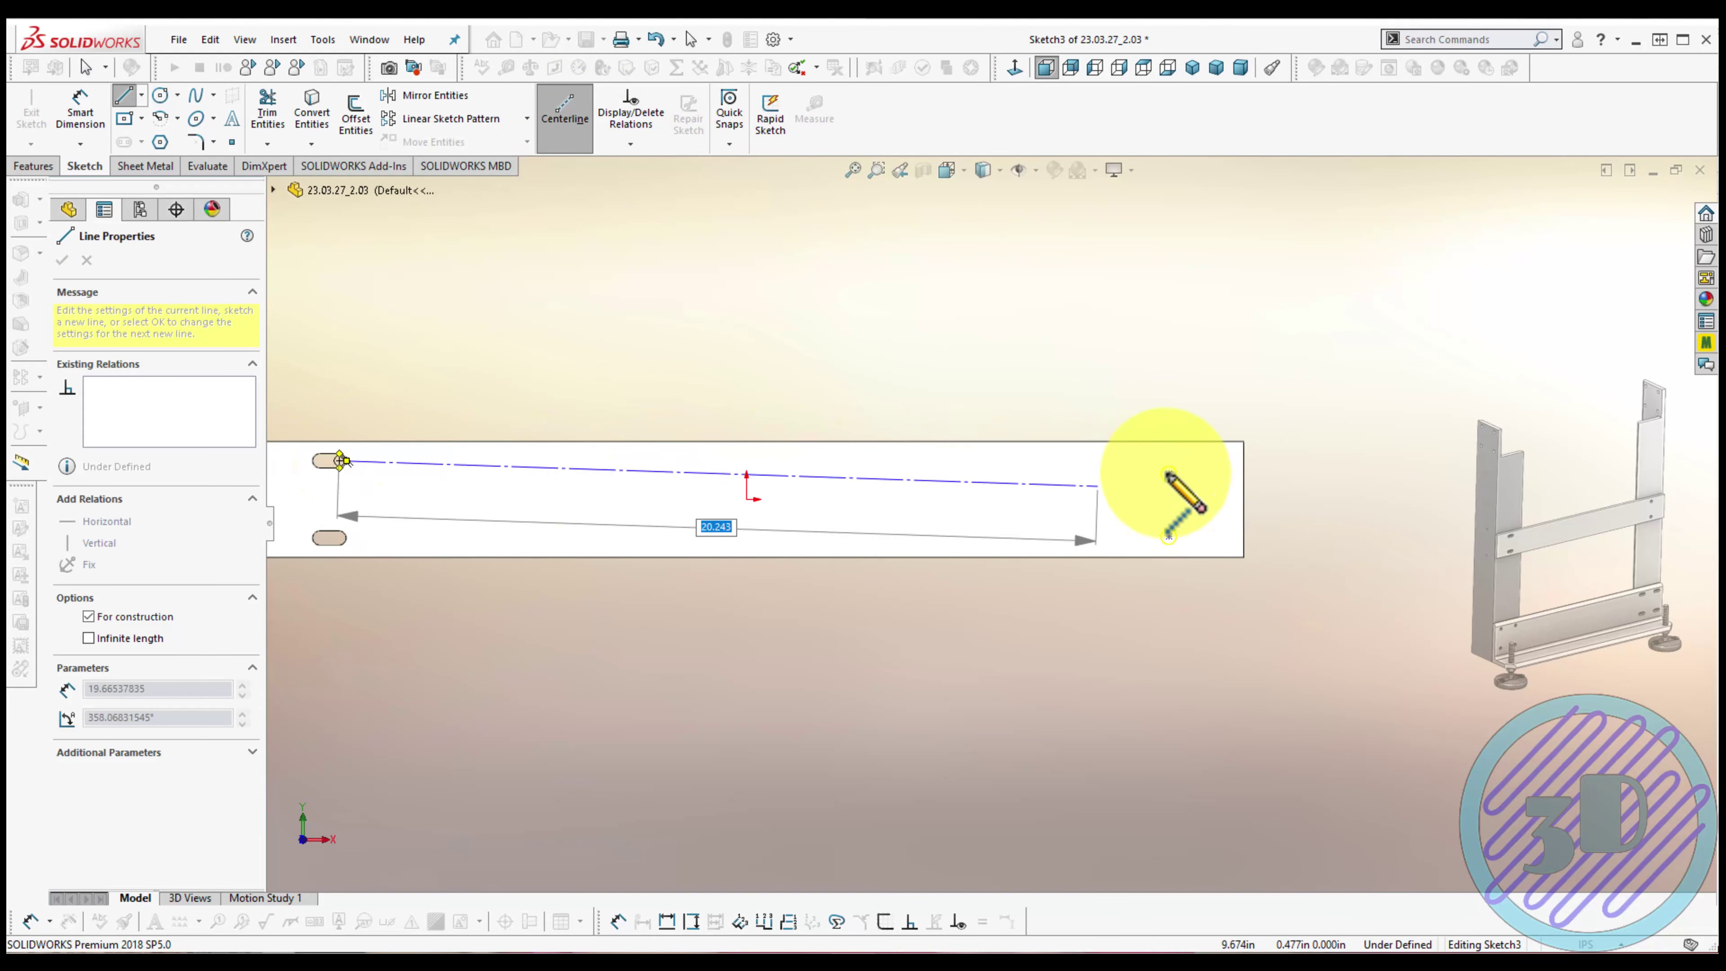
{"action": "left_click", "coordinate": [1168, 471]}
{"action": "left_click", "coordinate": [1168, 535]}
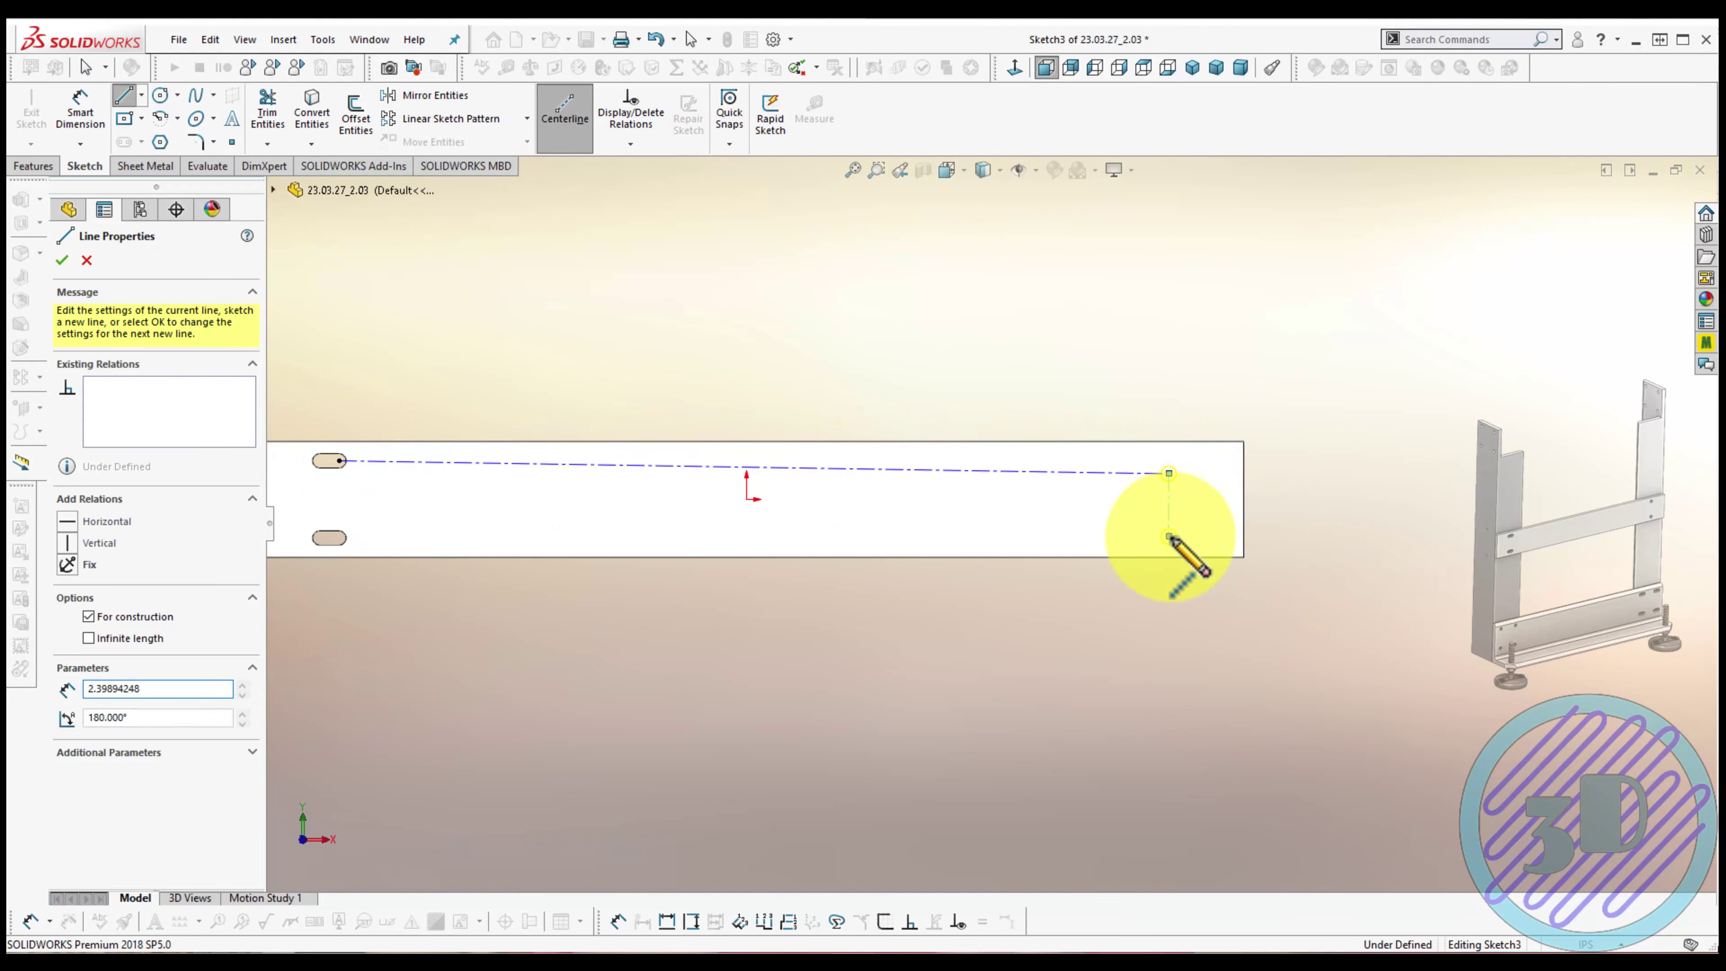
{"action": "left_click", "coordinate": [340, 537]}
{"action": "key", "text": "Escape"}
{"action": "key", "text": "Escape"}
{"action": "left_click_drag", "start_coordinate": [881, 566], "coordinate": [677, 402]}
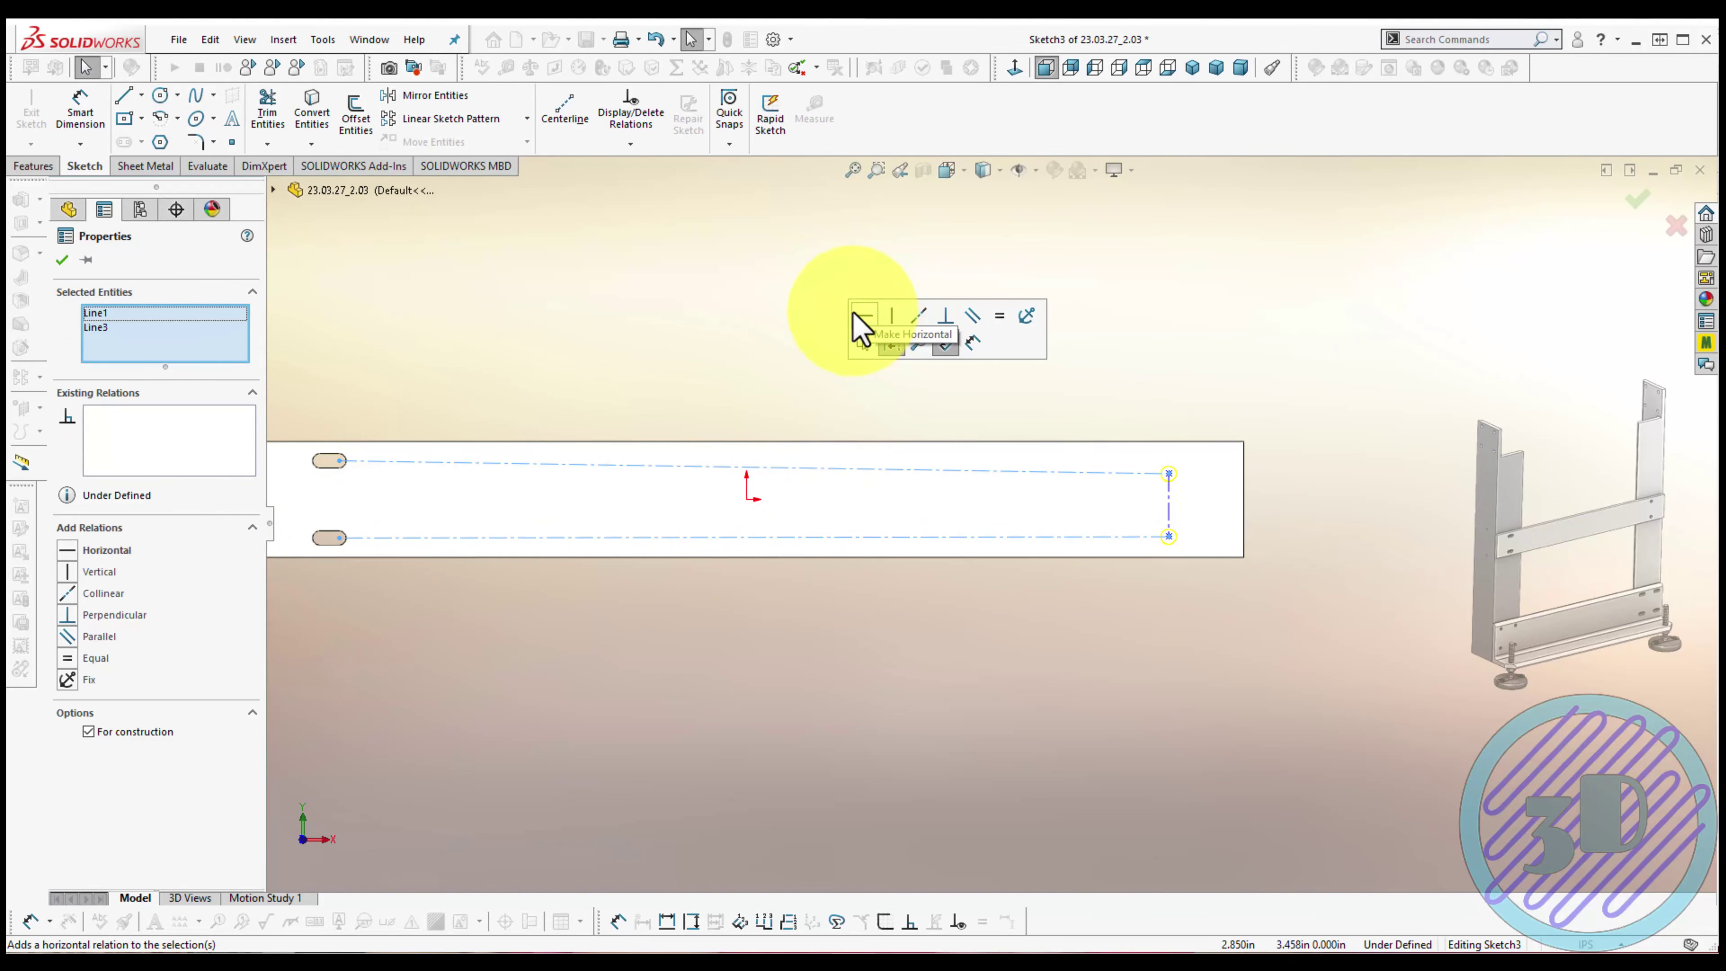
Make the centerlines horizontal and dimension the hole points 23.750 in from the slots
{"action": "left_click", "coordinate": [863, 328]}
{"action": "right_click_drag", "start_coordinate": [1019, 615], "coordinate": [1010, 520]}
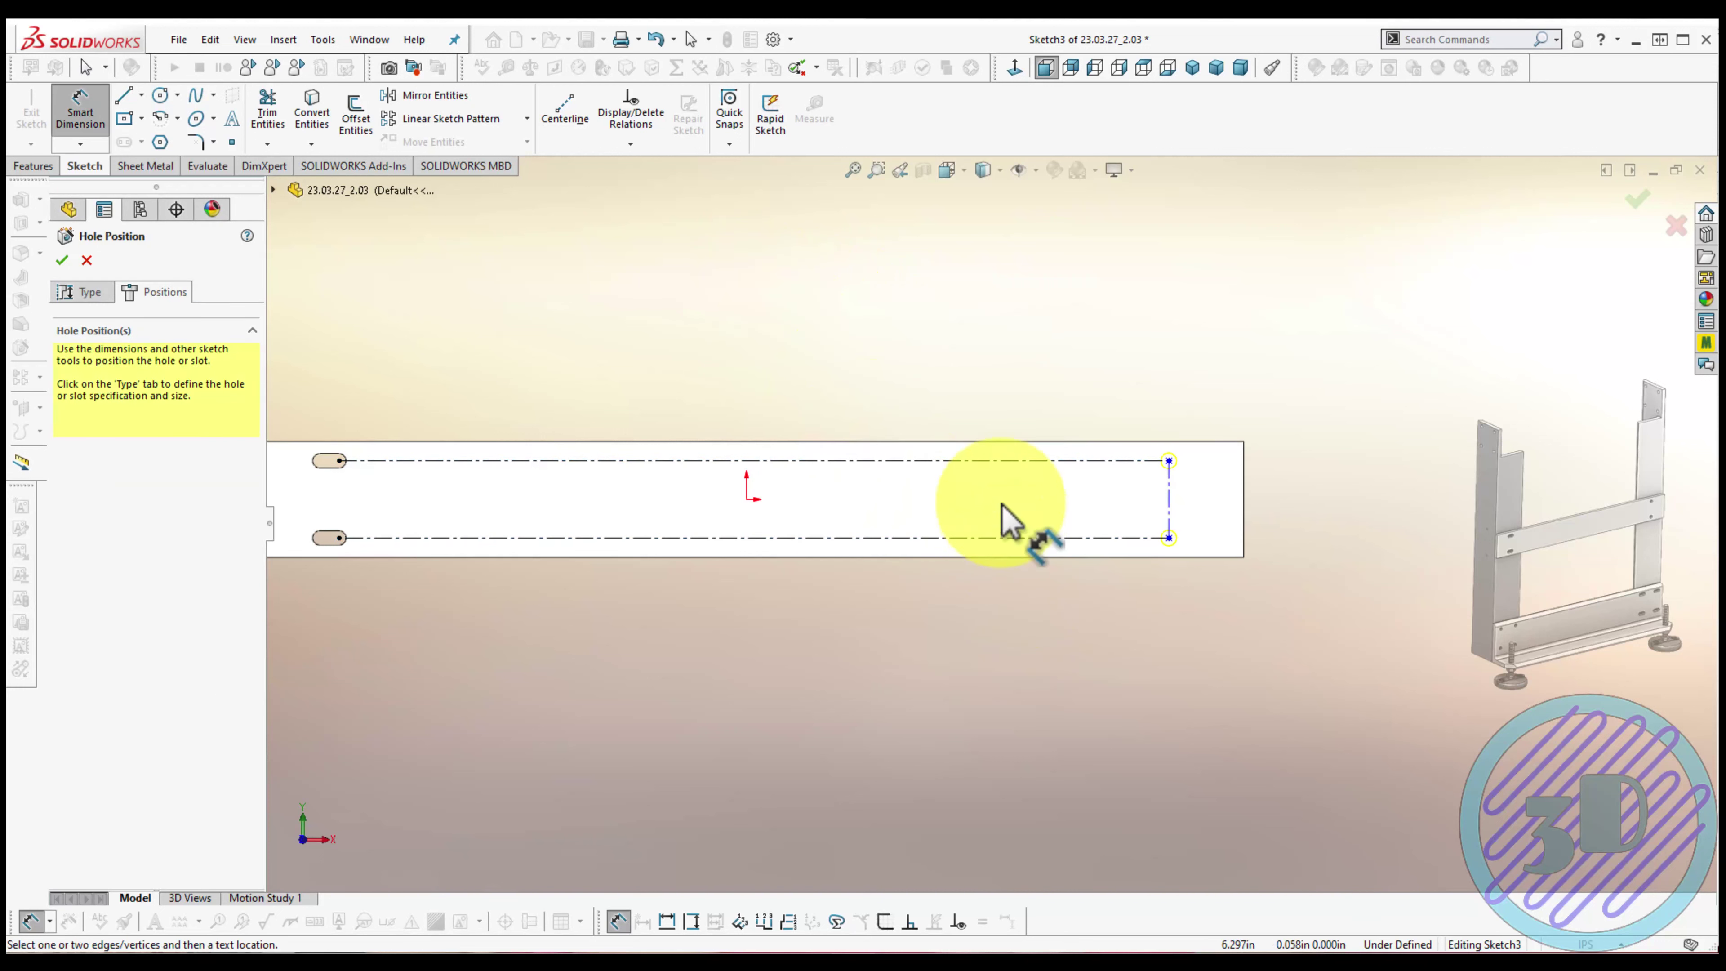
{"action": "left_click", "coordinate": [1168, 487]}
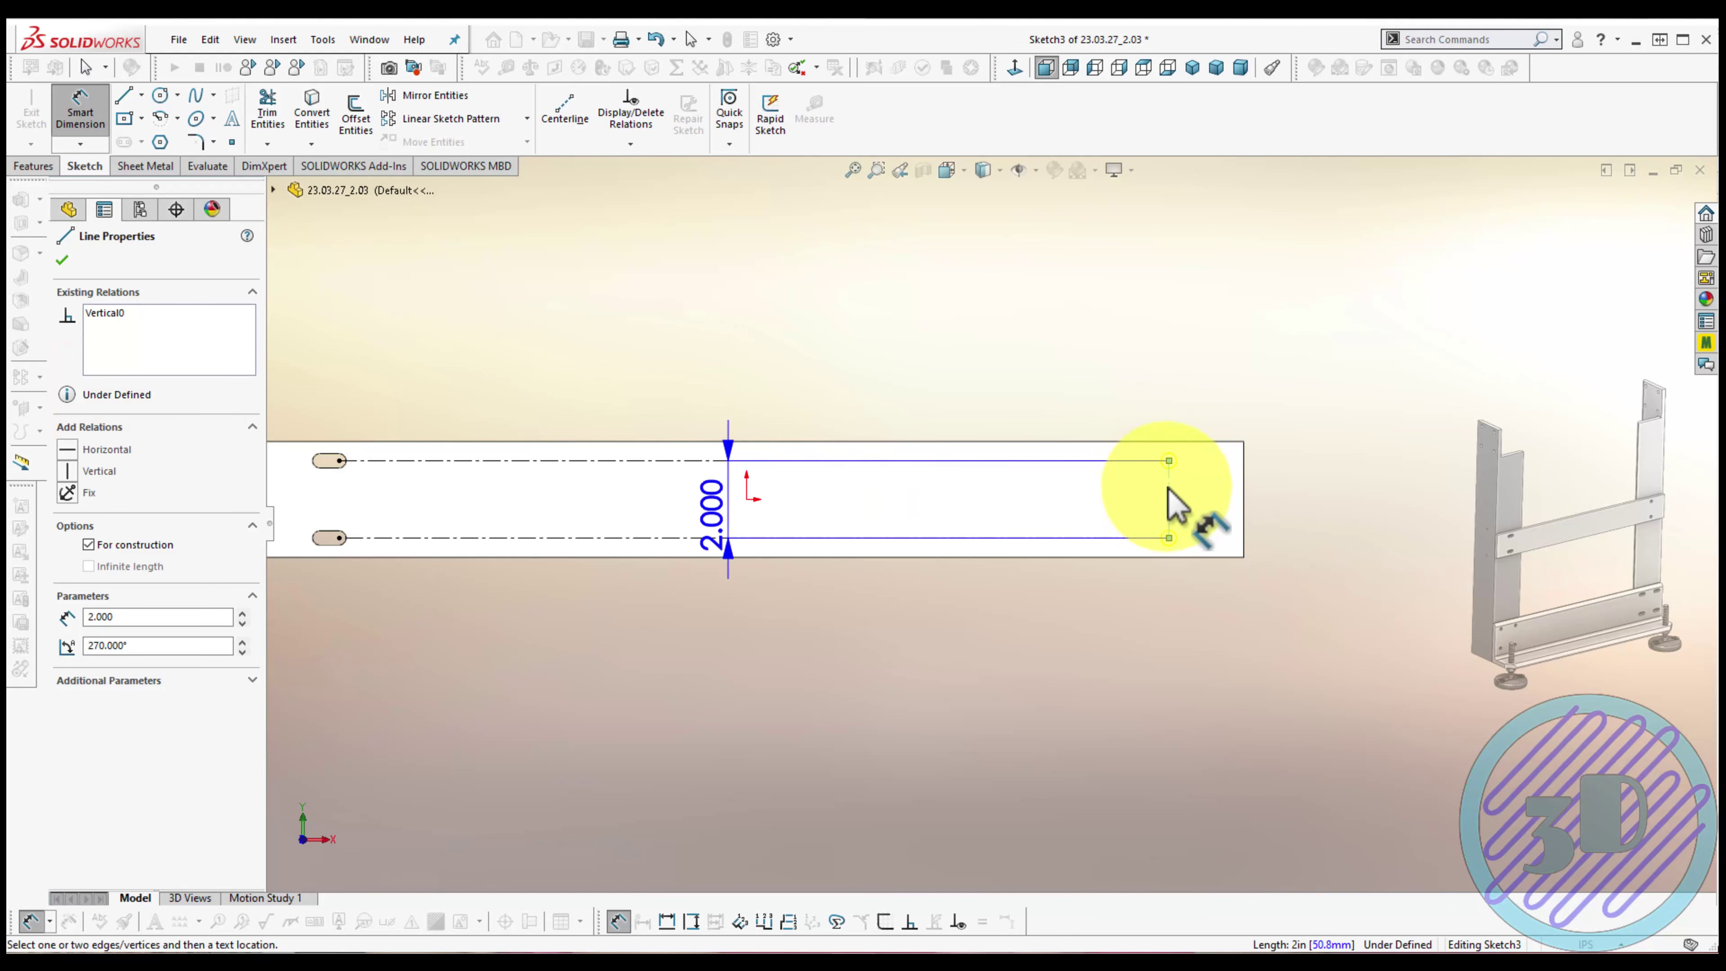
{"action": "scroll", "coordinate": [965, 506], "scroll_direction": "up", "scroll_amount": 2}
{"action": "key", "text": "Escape"}
{"action": "left_click", "coordinate": [478, 502]}
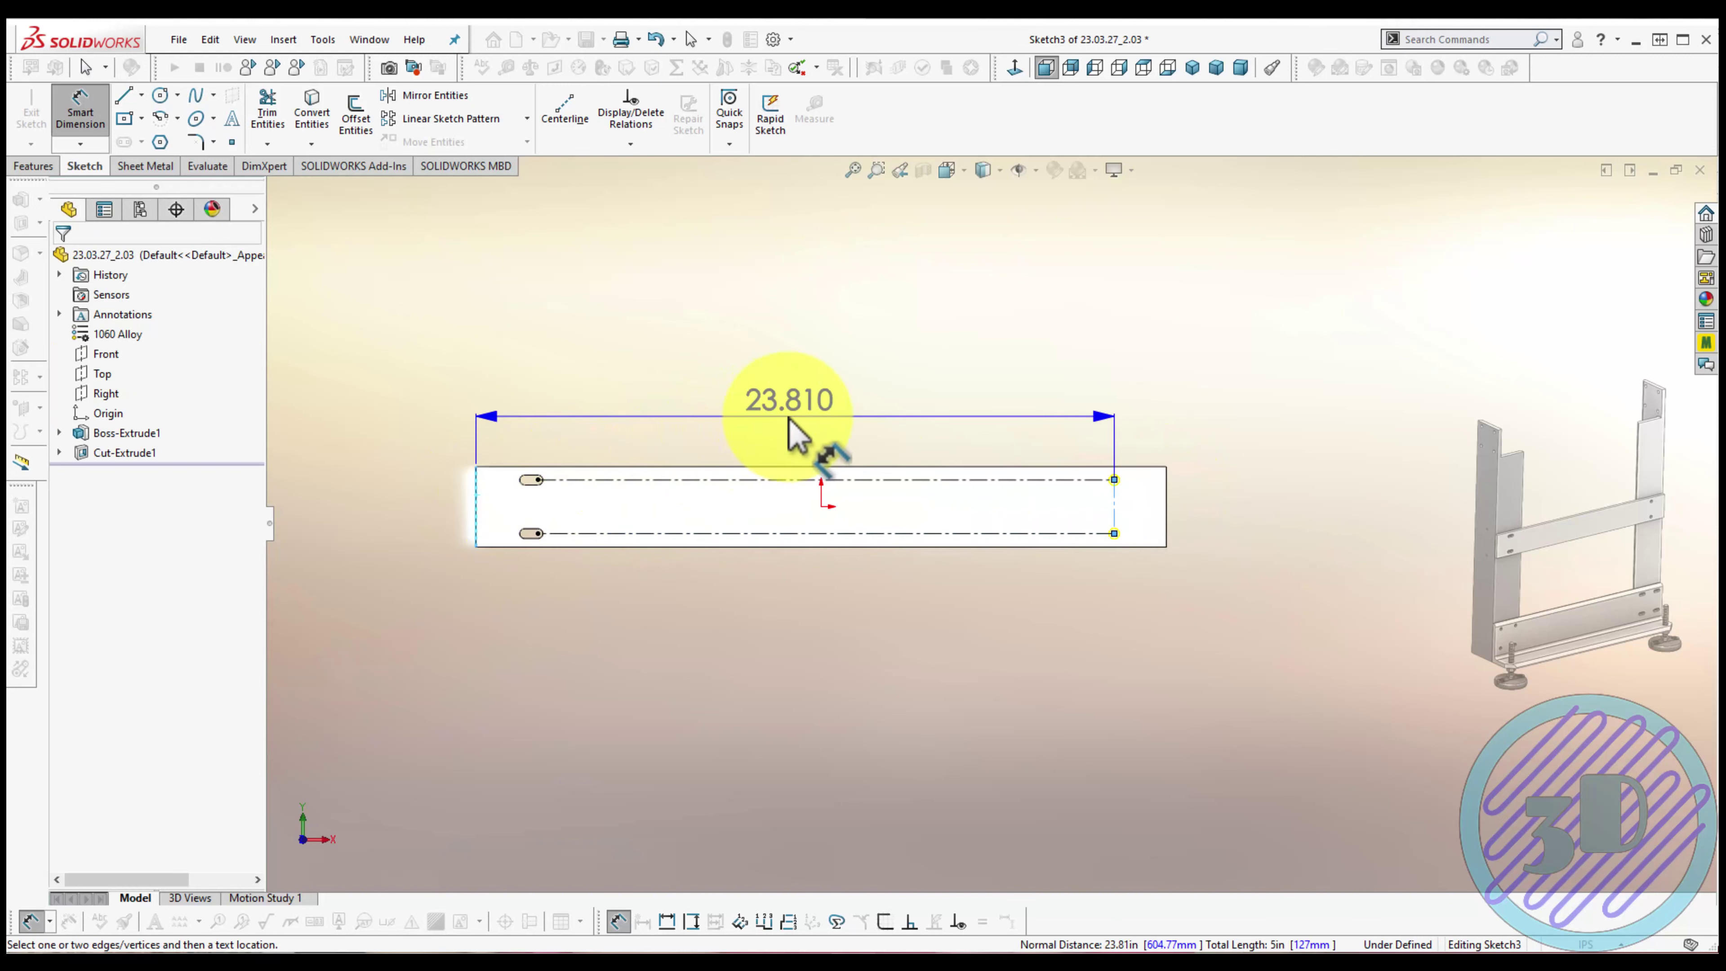
{"action": "left_click", "coordinate": [796, 430]}
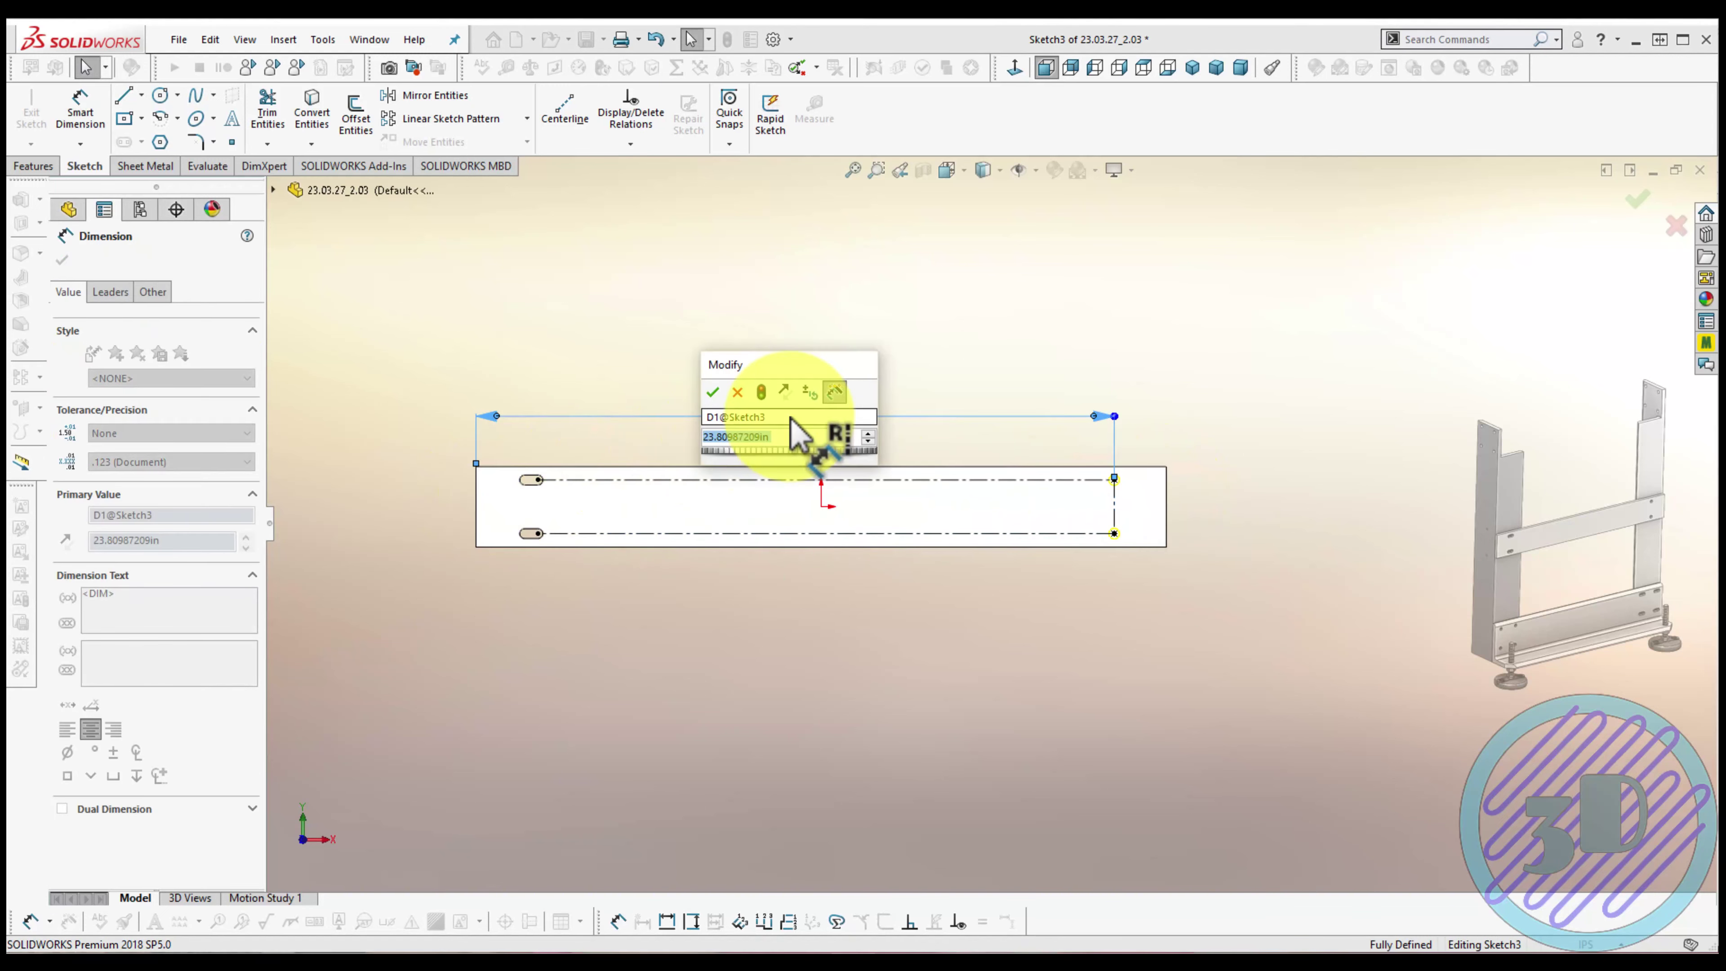
{"action": "type", "text": "2375"}
{"action": "key", "text": "Return"}
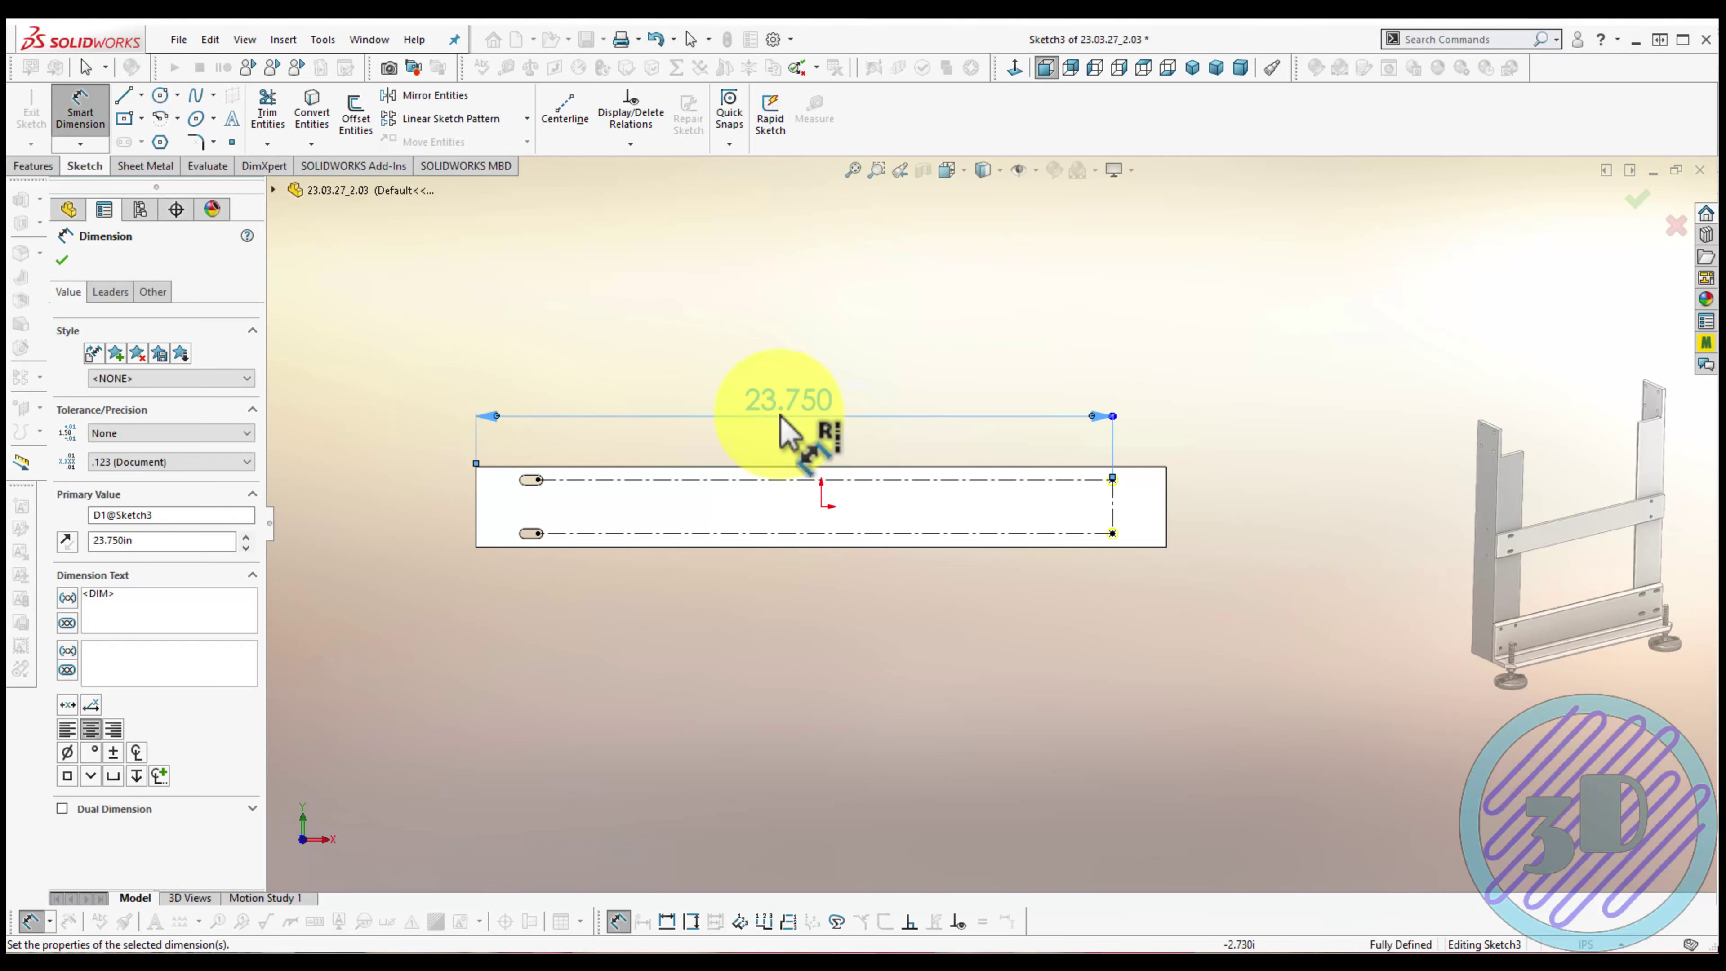
{"action": "left_click", "coordinate": [63, 260]}
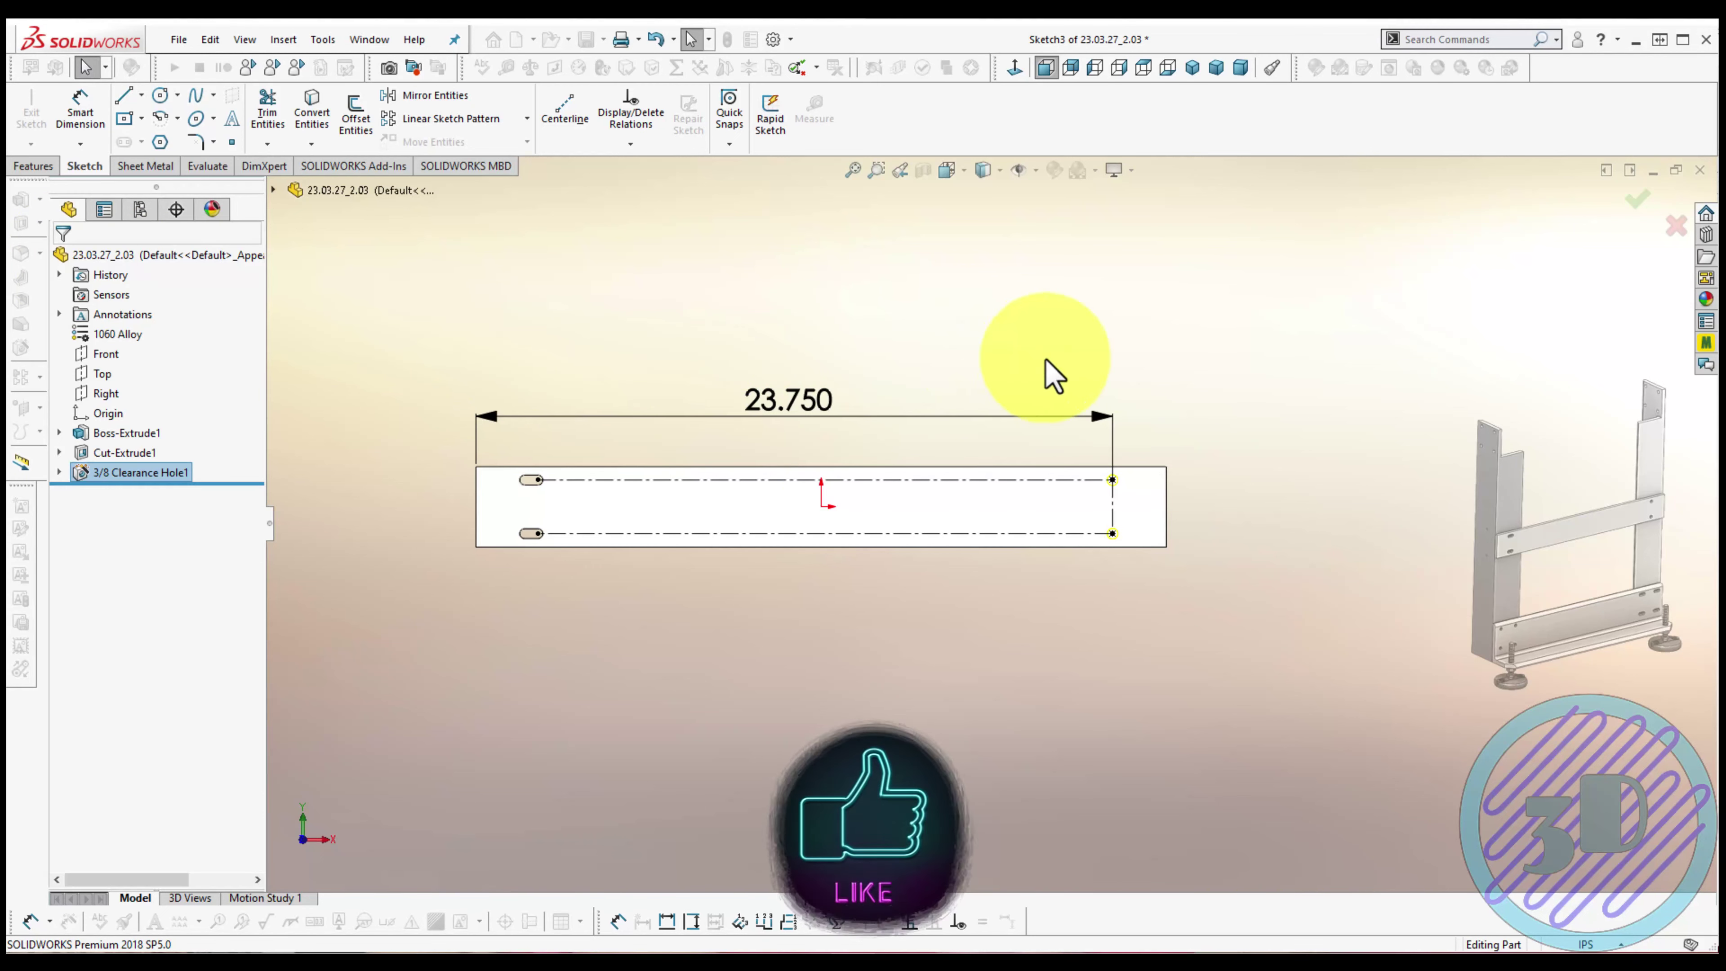
Switch to isometric view, then save and close part 23.03.27_2.03
{"action": "left_click", "coordinate": [1192, 67]}
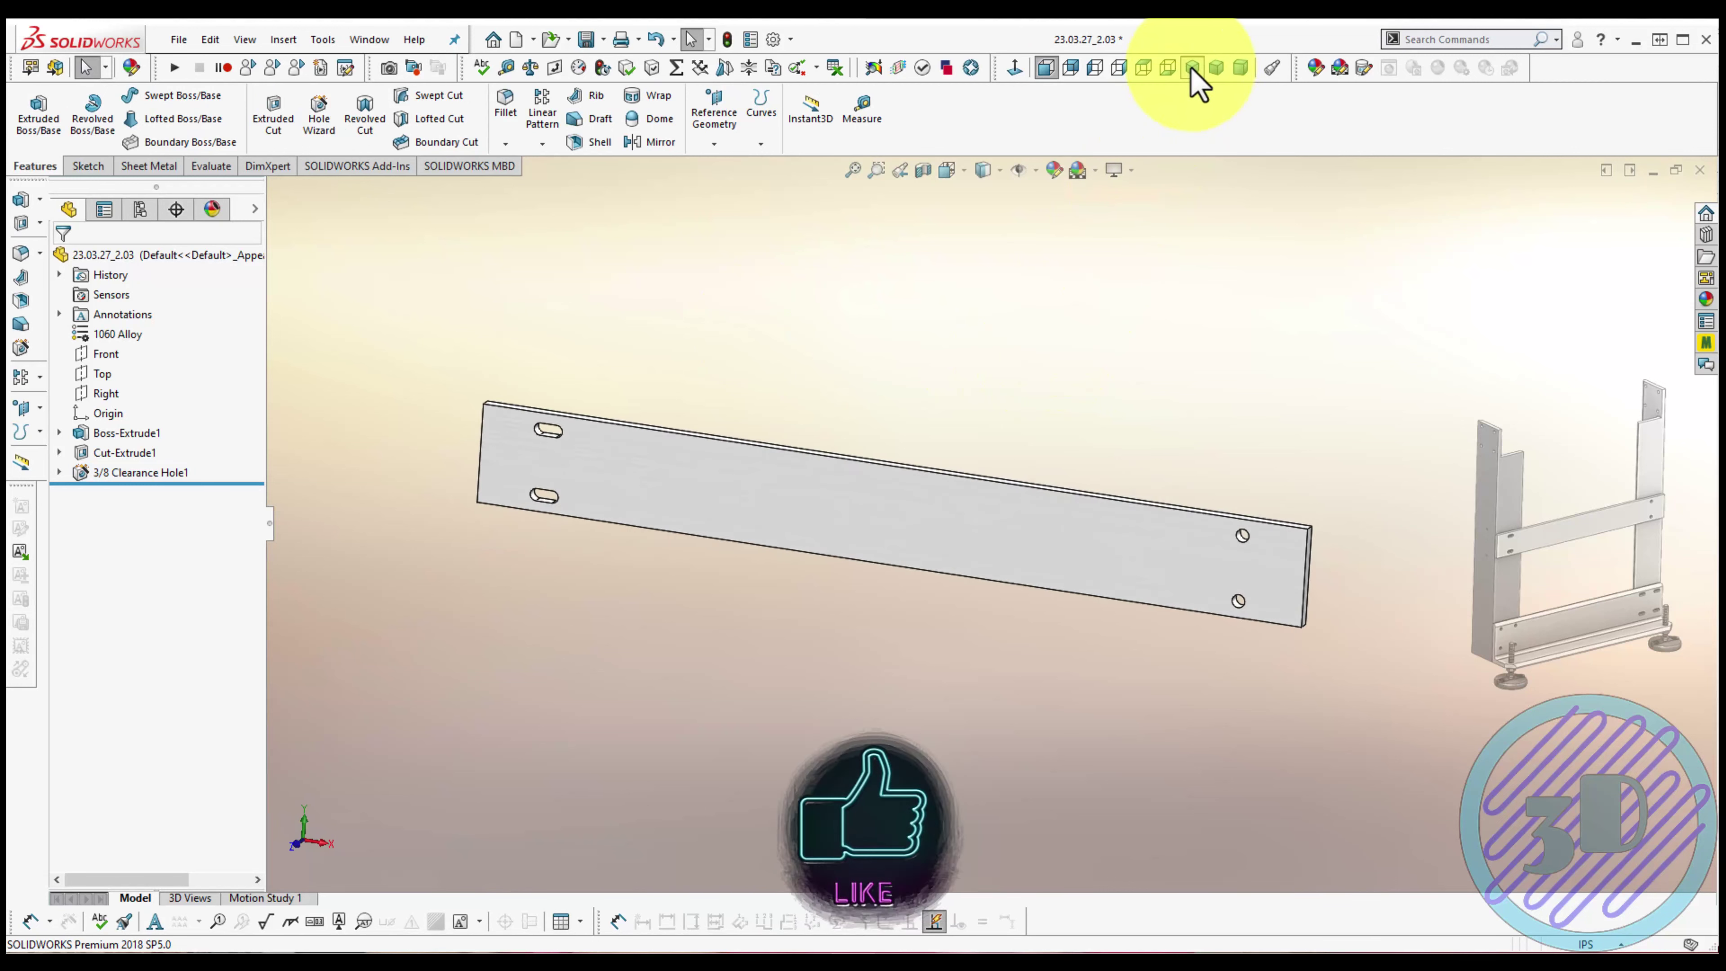
{"action": "left_click", "coordinate": [586, 41]}
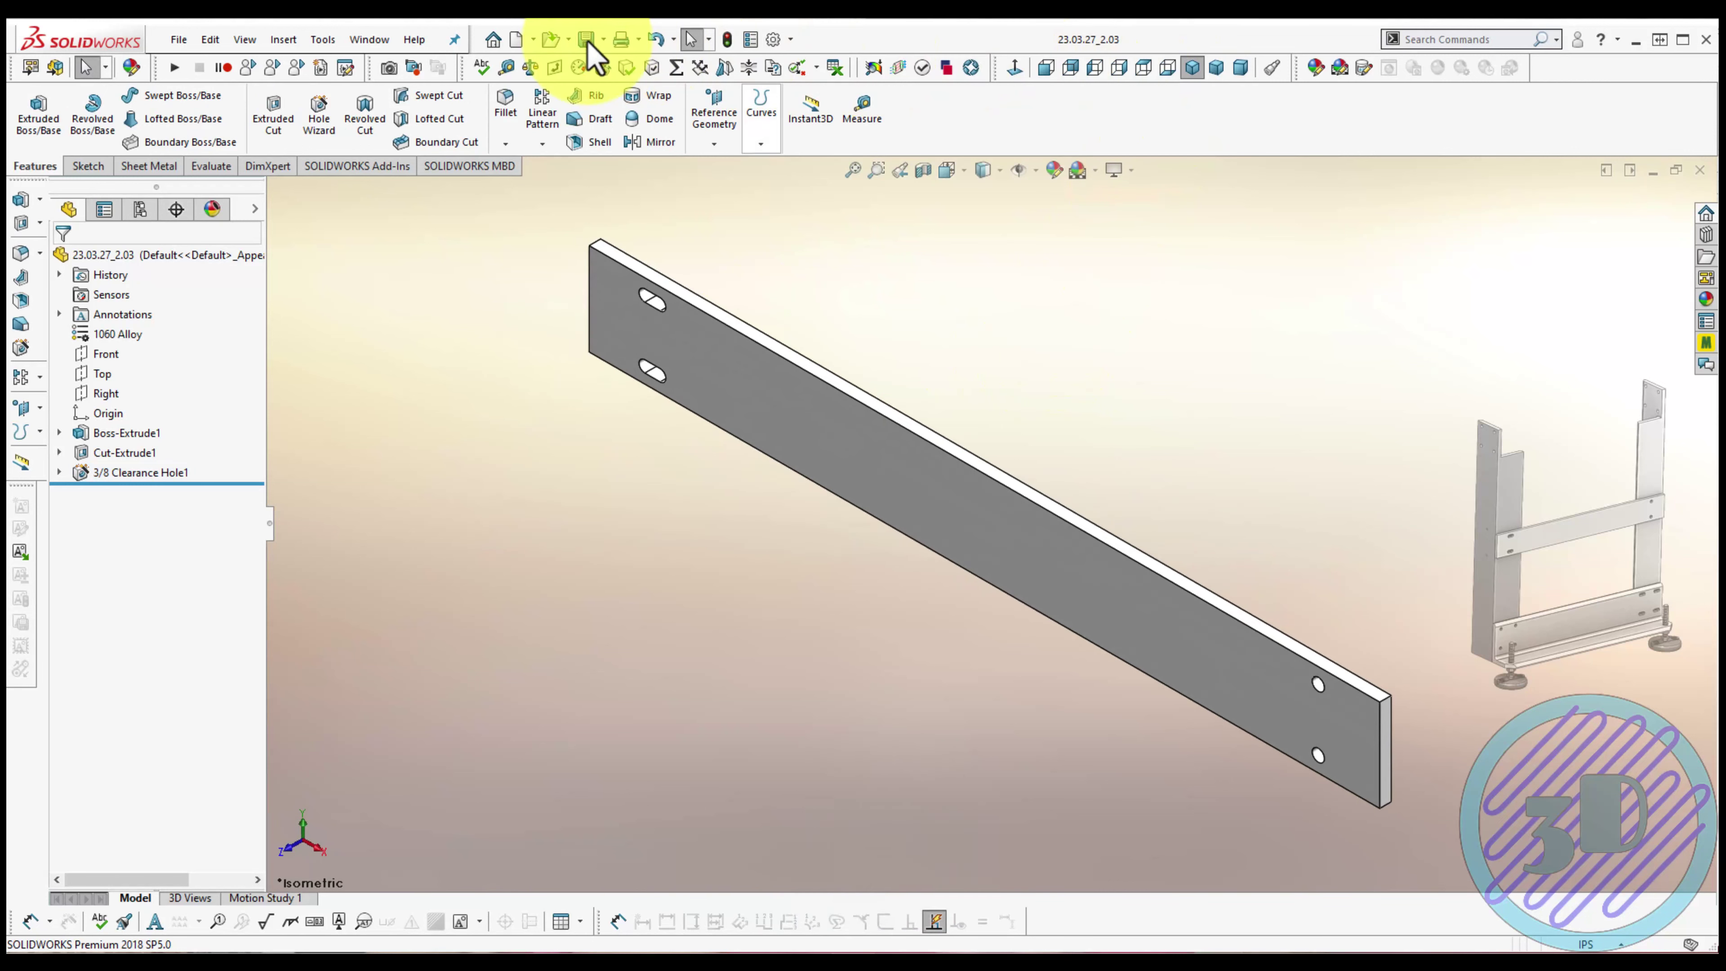
{"action": "left_click", "coordinate": [1694, 170]}
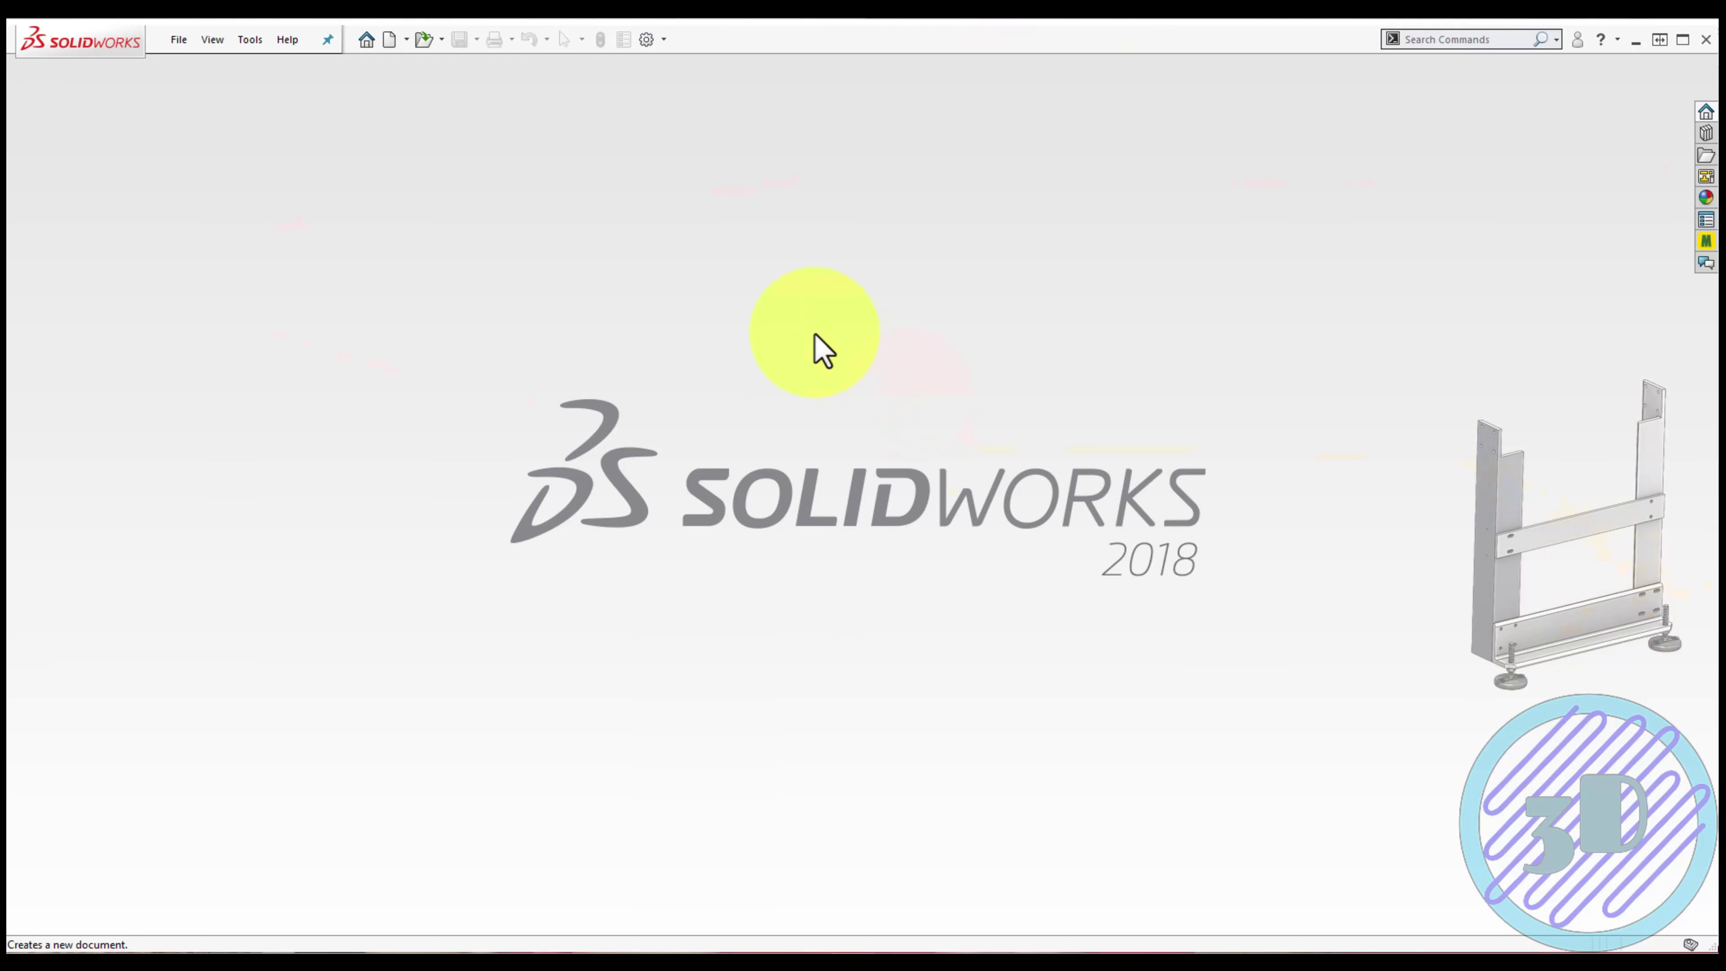
{"action": "left_click", "coordinate": [389, 41]}
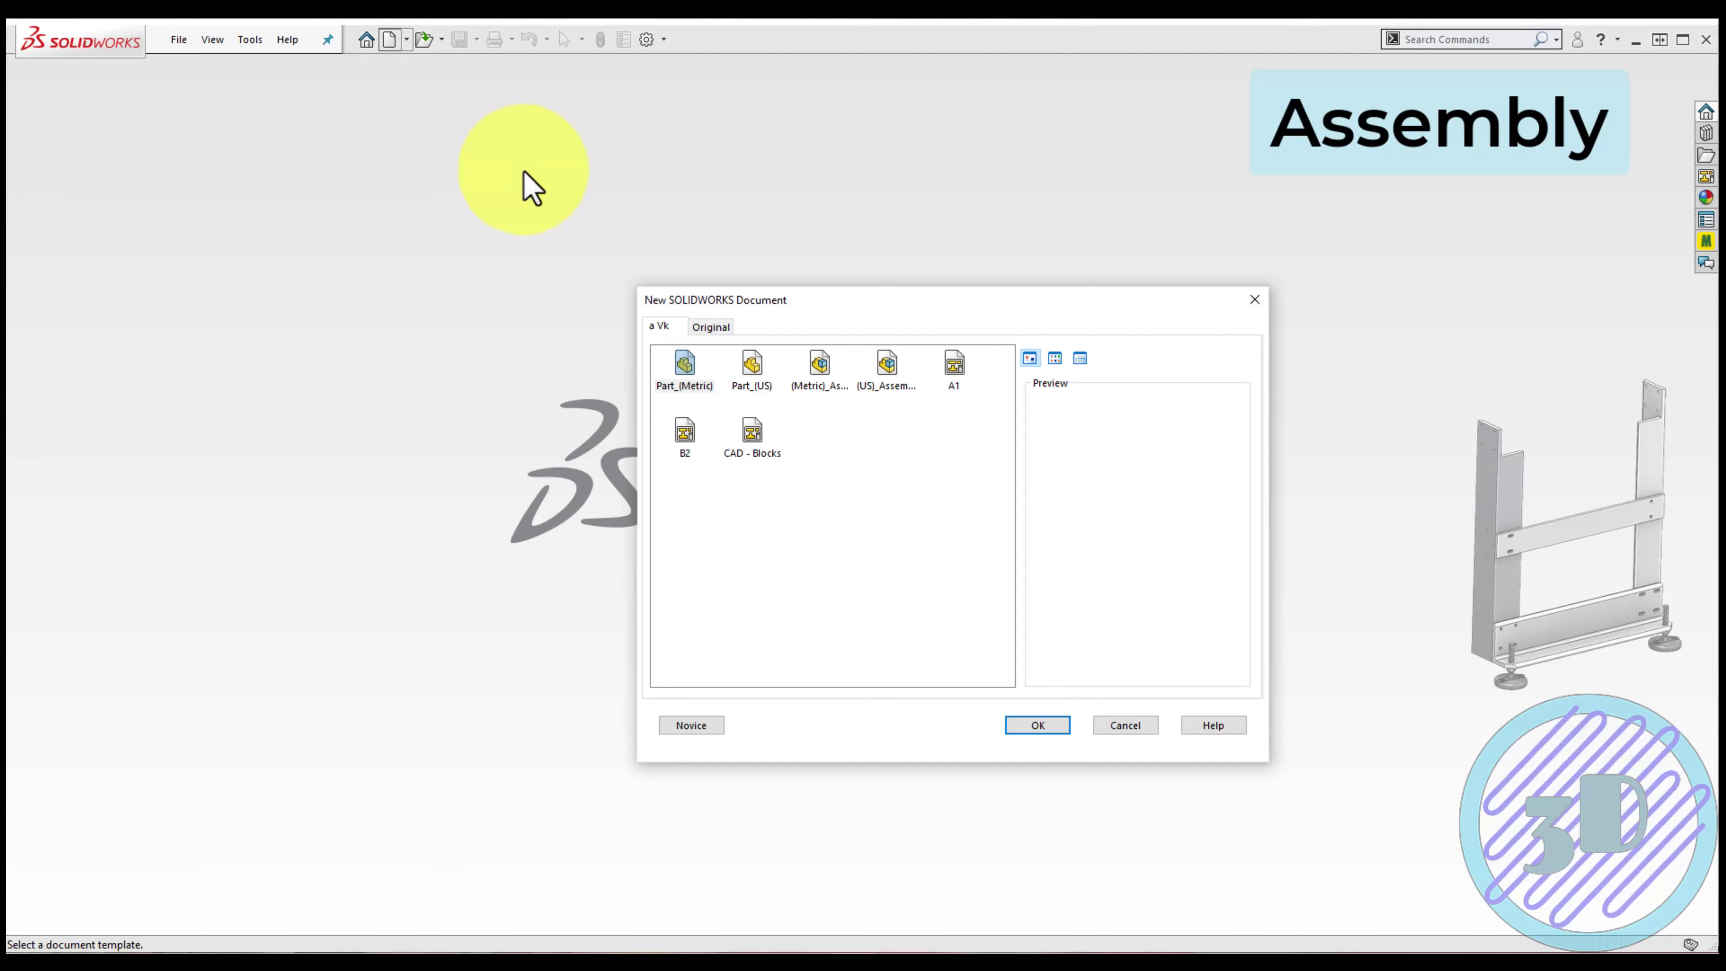
Pick the (US)_Assembly template and open part 23.03.27_2.01 for insertion
{"action": "left_click", "coordinate": [883, 367]}
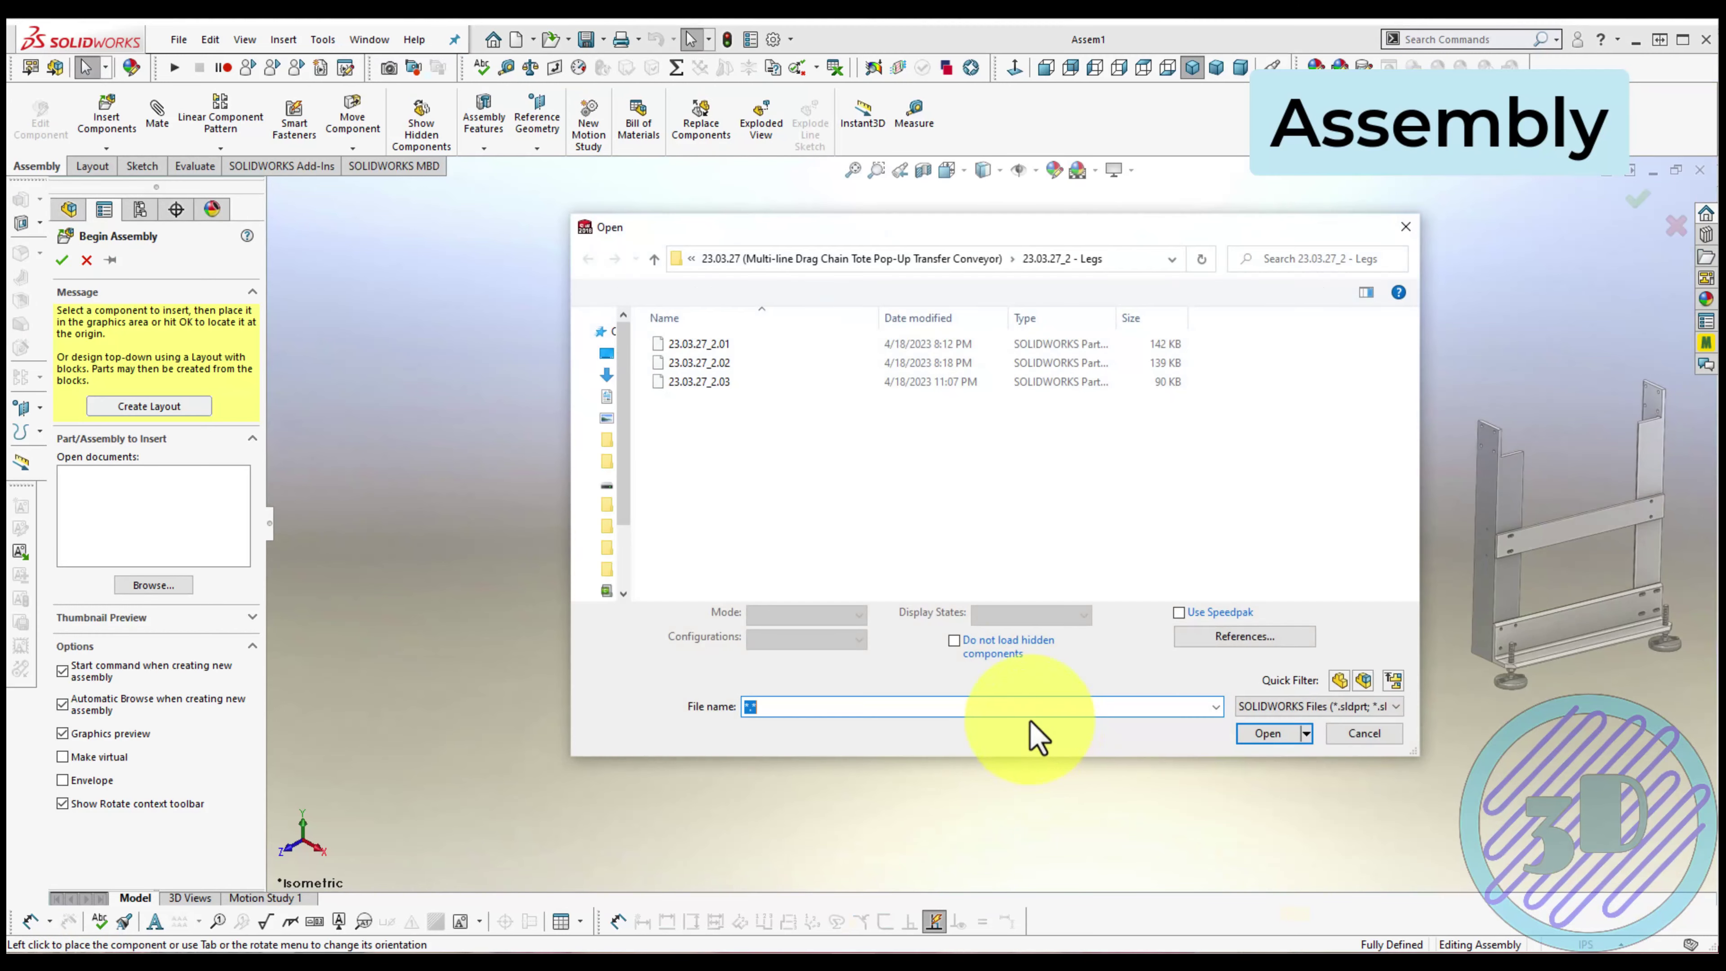
{"action": "left_click", "coordinate": [714, 343]}
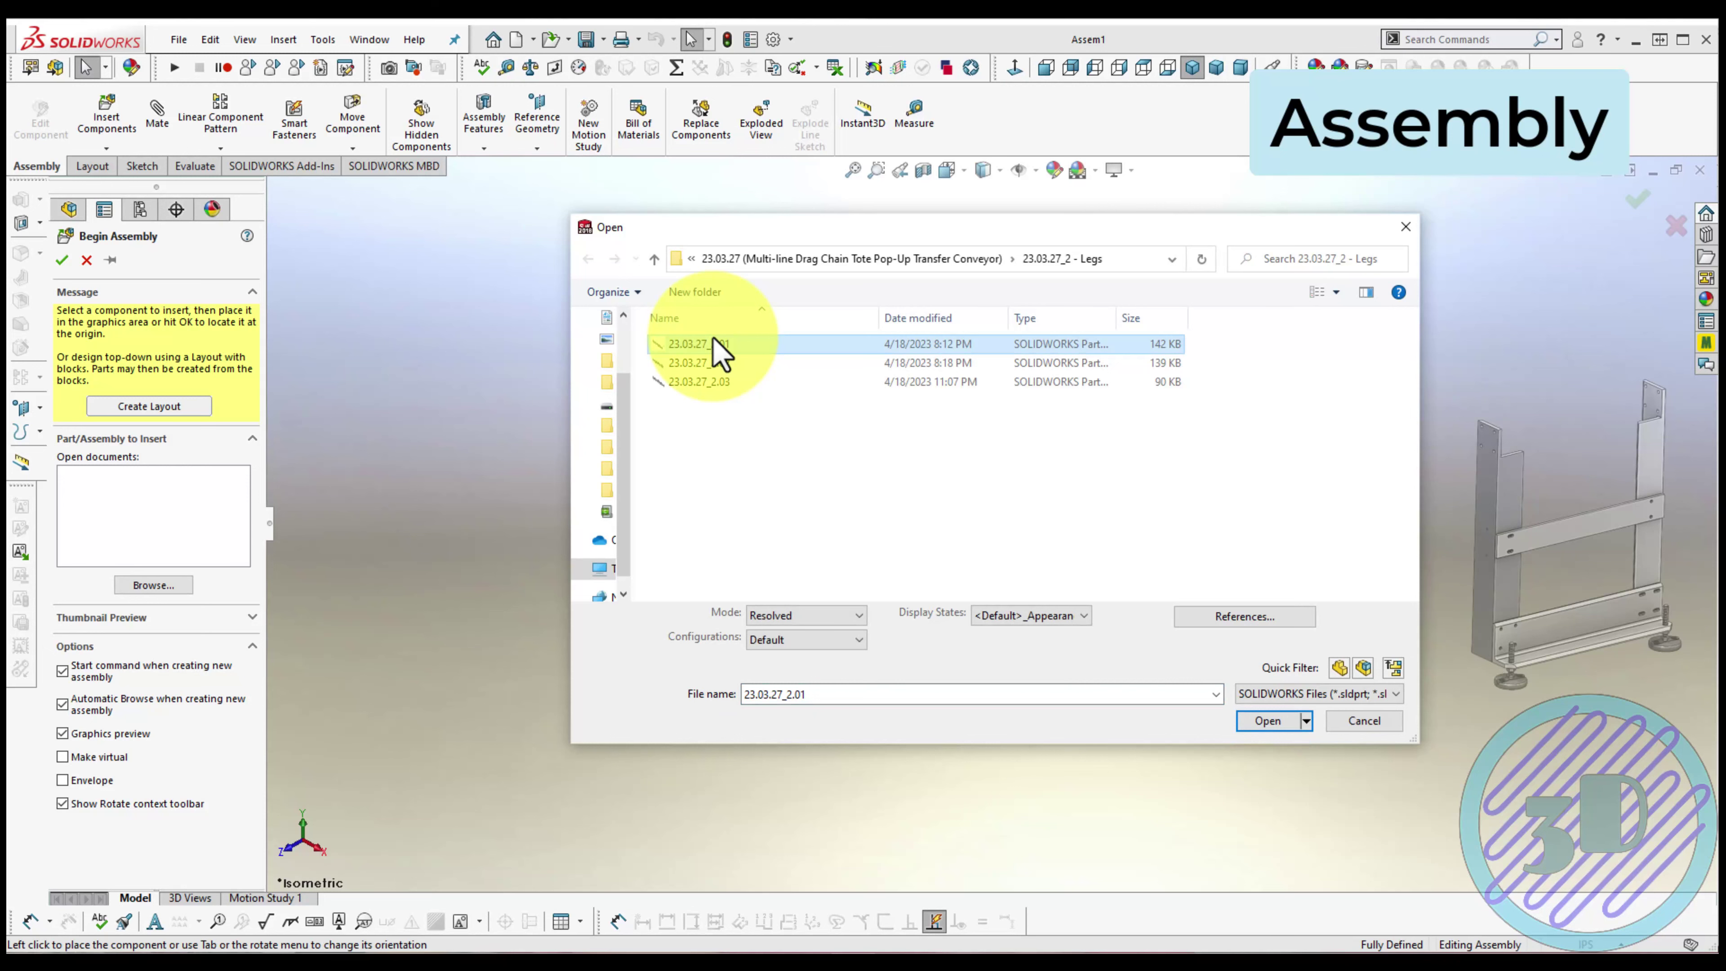
{"action": "left_click", "coordinate": [1268, 721]}
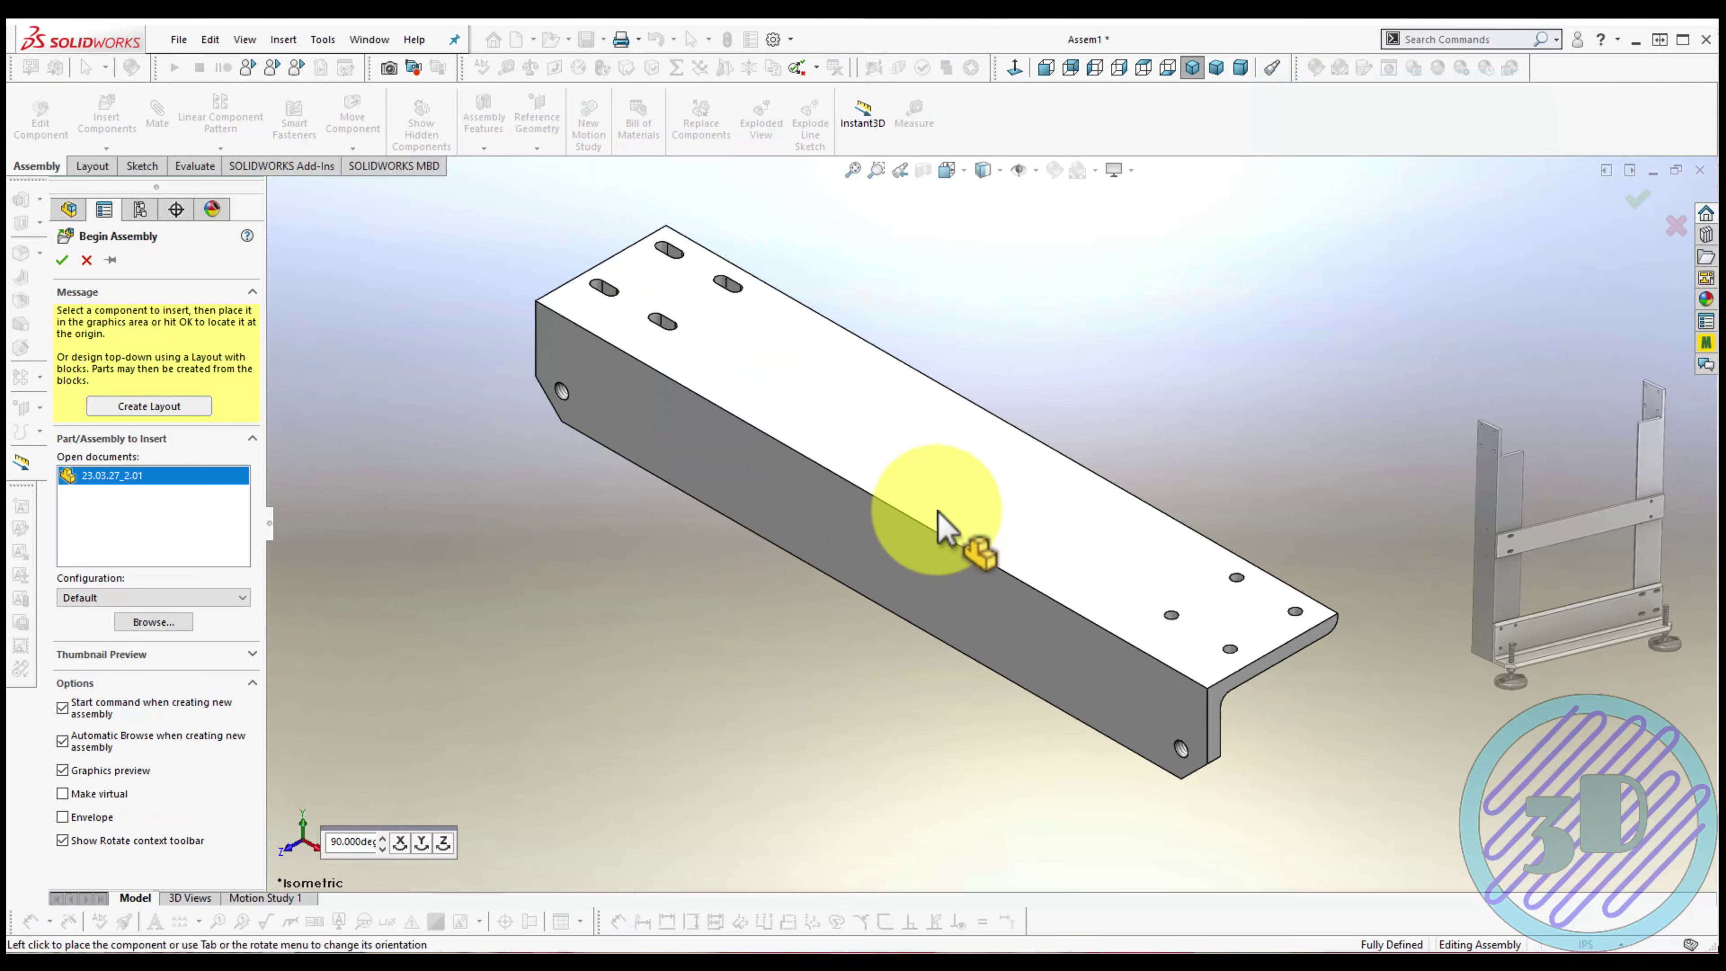
Place the 23.03.27_2.01 bracket, set it to Float, and rotate it
{"action": "left_click", "coordinate": [937, 511]}
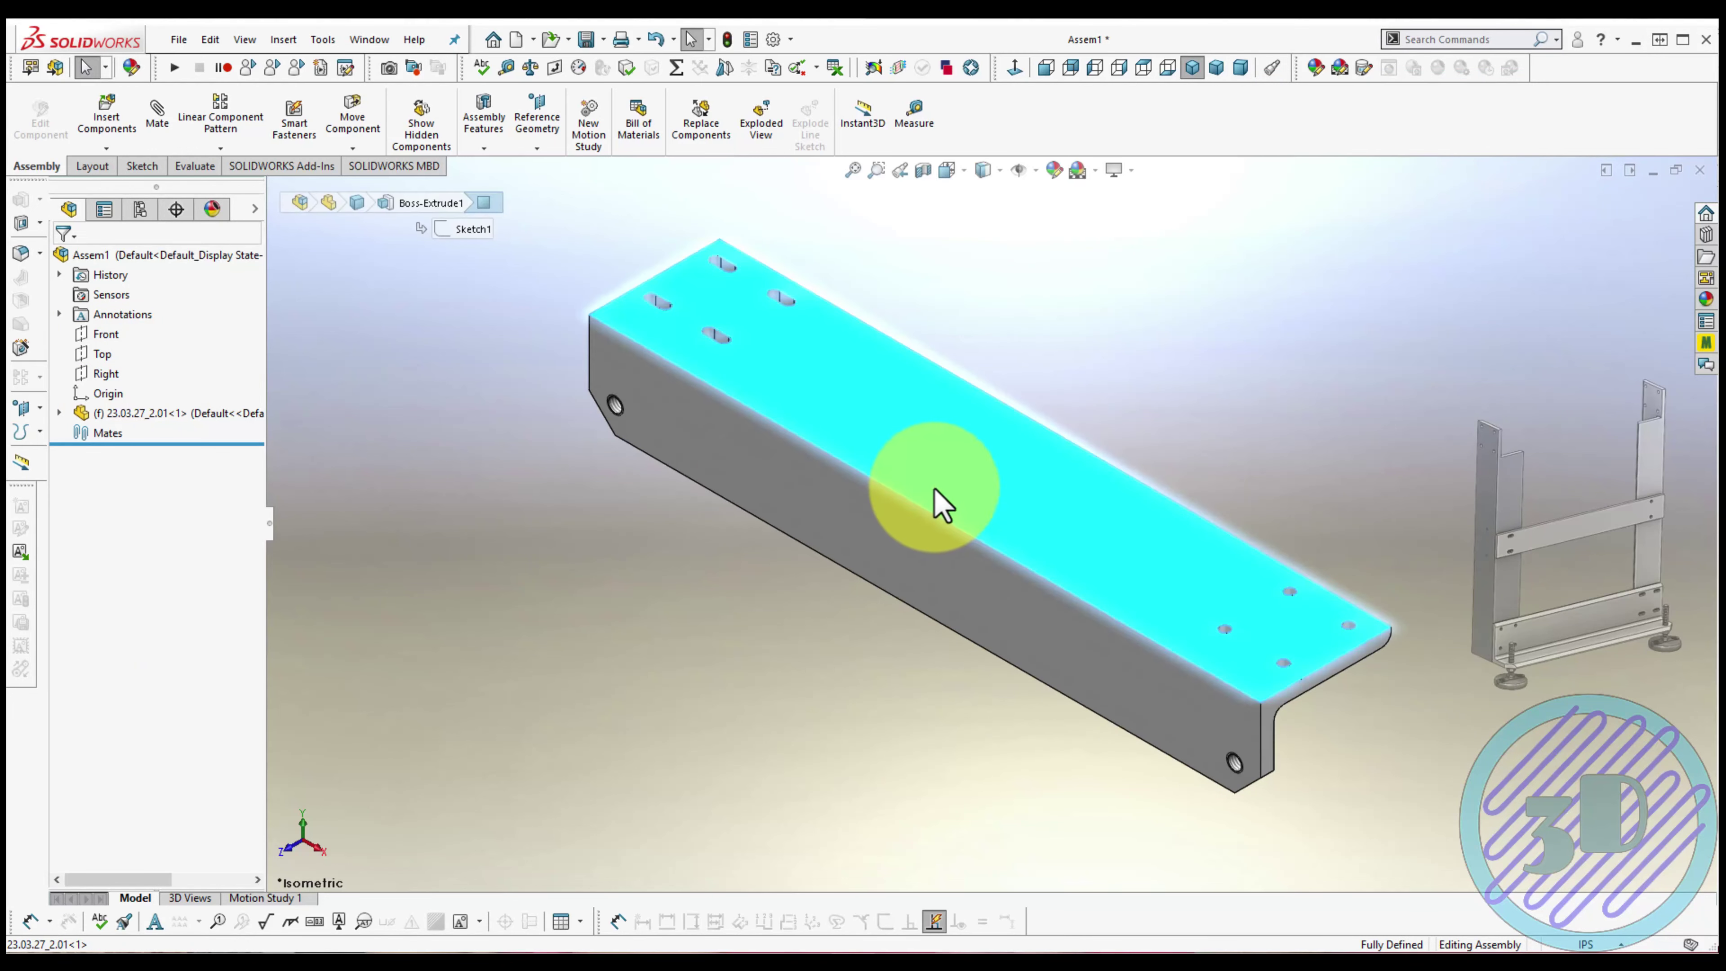
{"action": "right_click", "coordinate": [934, 488]}
{"action": "left_click", "coordinate": [971, 391]}
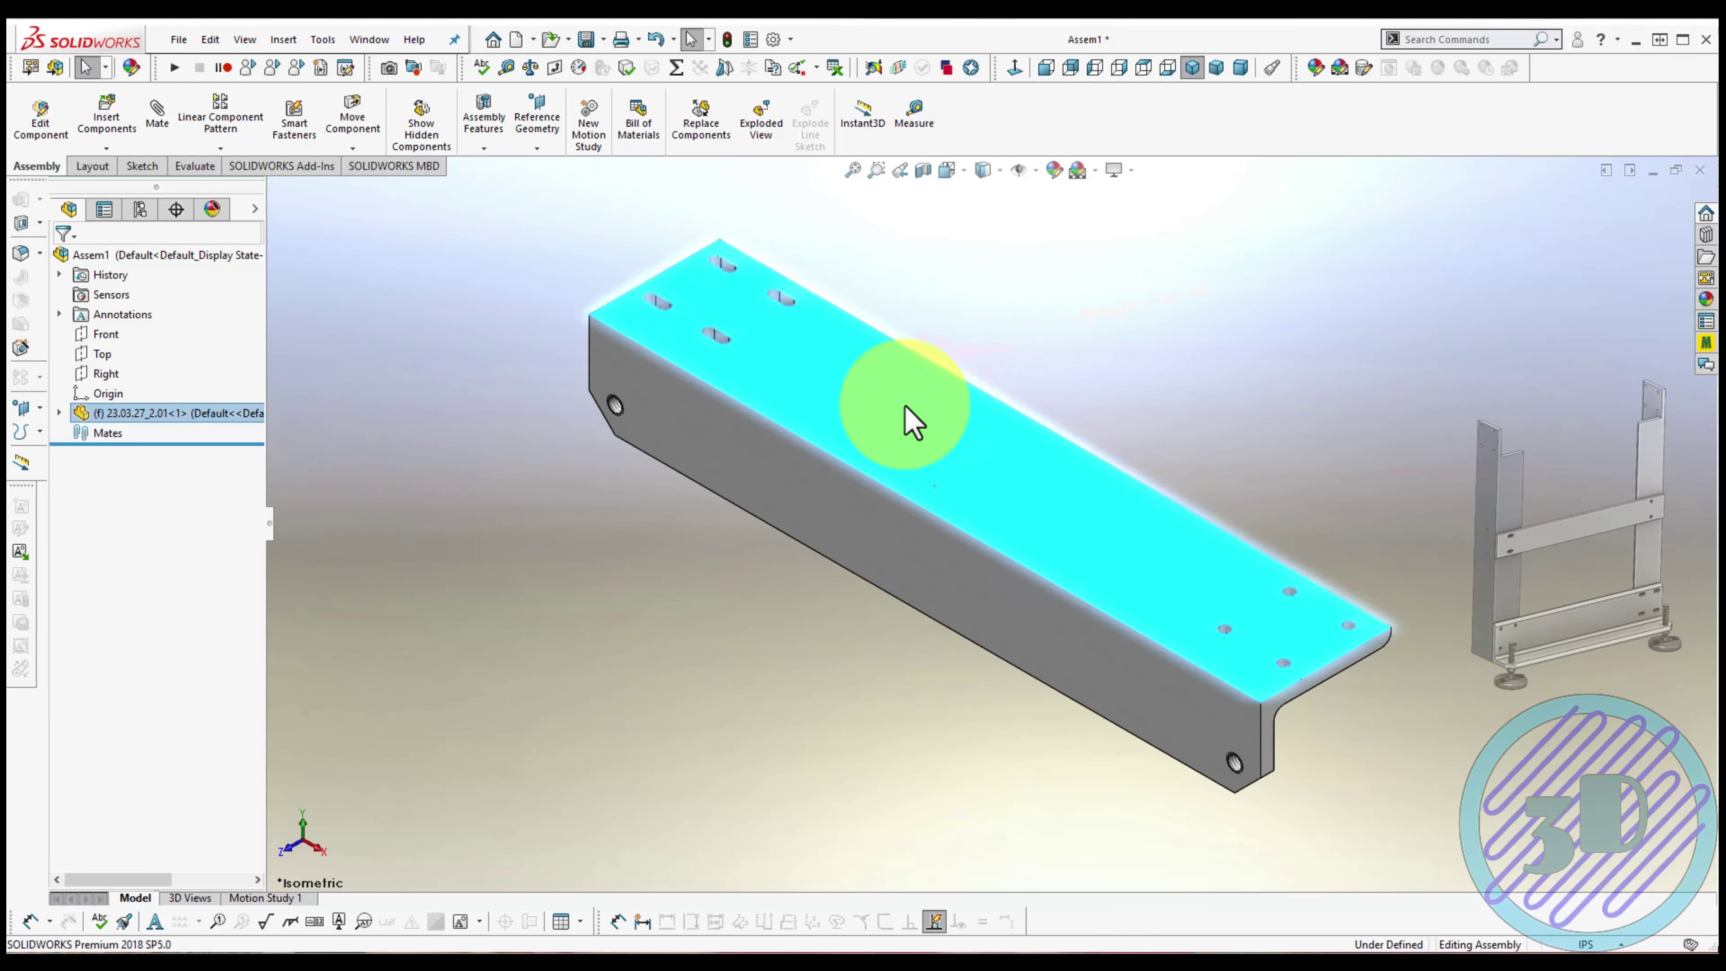
{"action": "left_click", "coordinate": [759, 412]}
{"action": "mouse_move", "coordinate": [759, 413]}
{"action": "right_mouse_down"}
{"action": "mouse_move", "coordinate": [622, 333]}
{"action": "mouse_move", "coordinate": [782, 374]}
{"action": "mouse_move", "coordinate": [1079, 540]}
{"action": "mouse_move", "coordinate": [1025, 503]}
{"action": "mouse_move", "coordinate": [1079, 597]}
{"action": "mouse_move", "coordinate": [1098, 540]}
{"action": "right_mouse_up"}
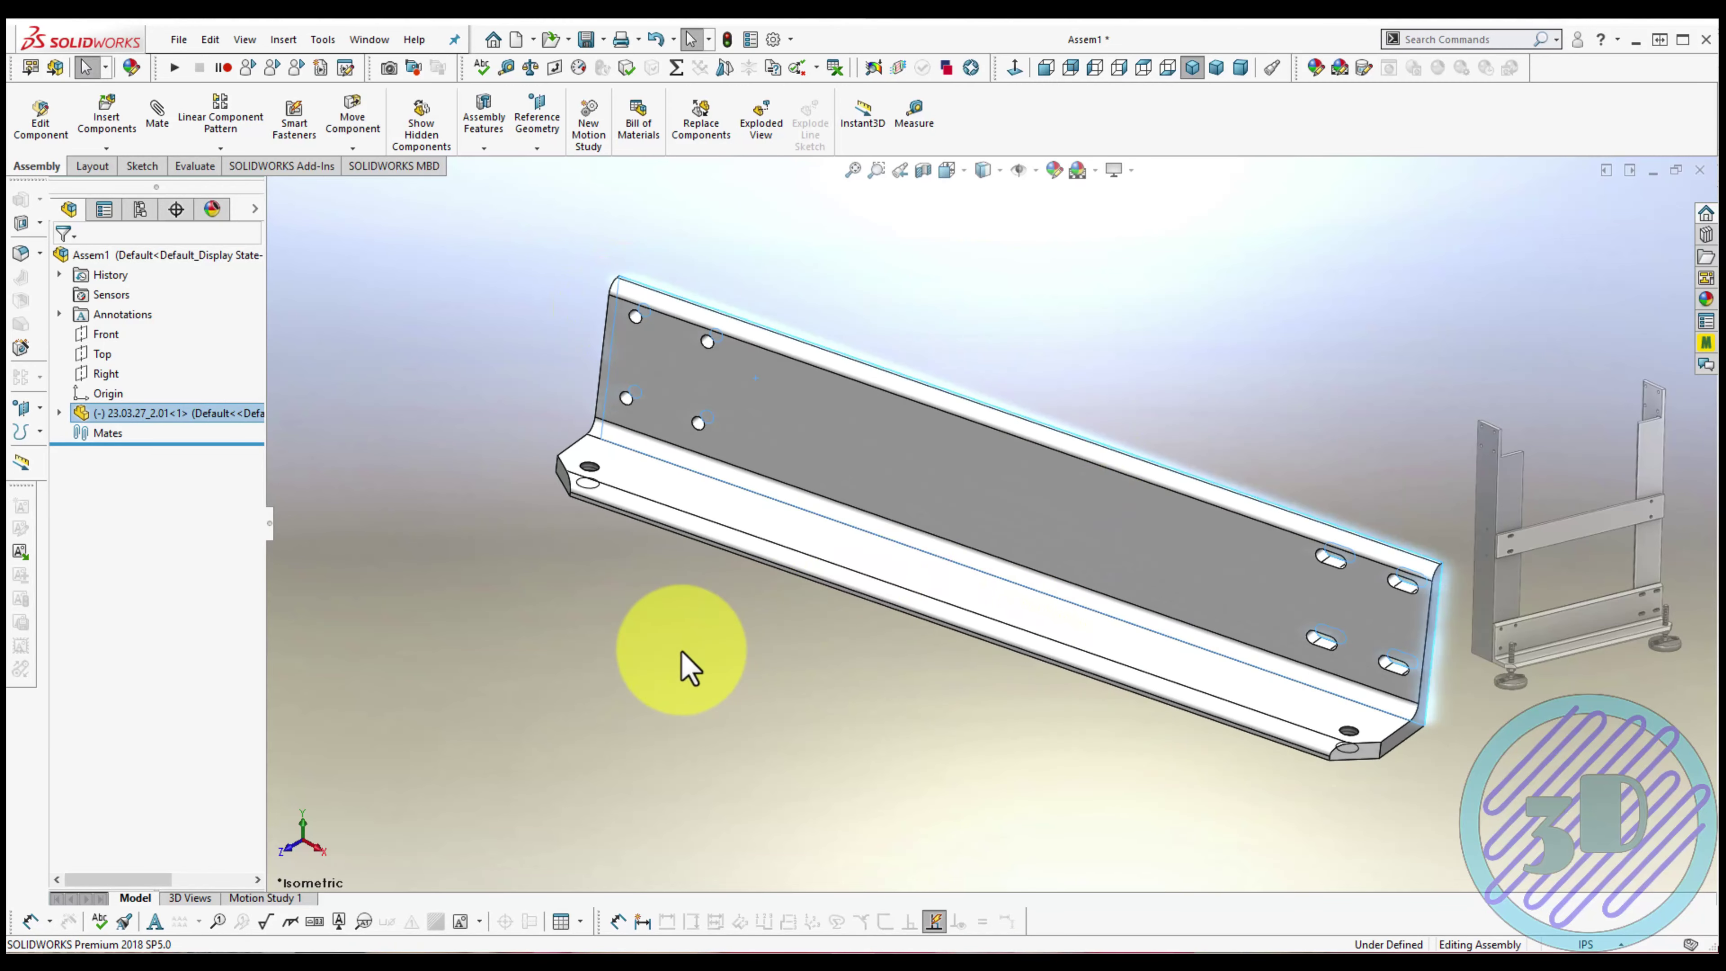
Mate the bracket's Front and Top planes to the assembly planes until fully defined
{"action": "left_click", "coordinate": [68, 413]}
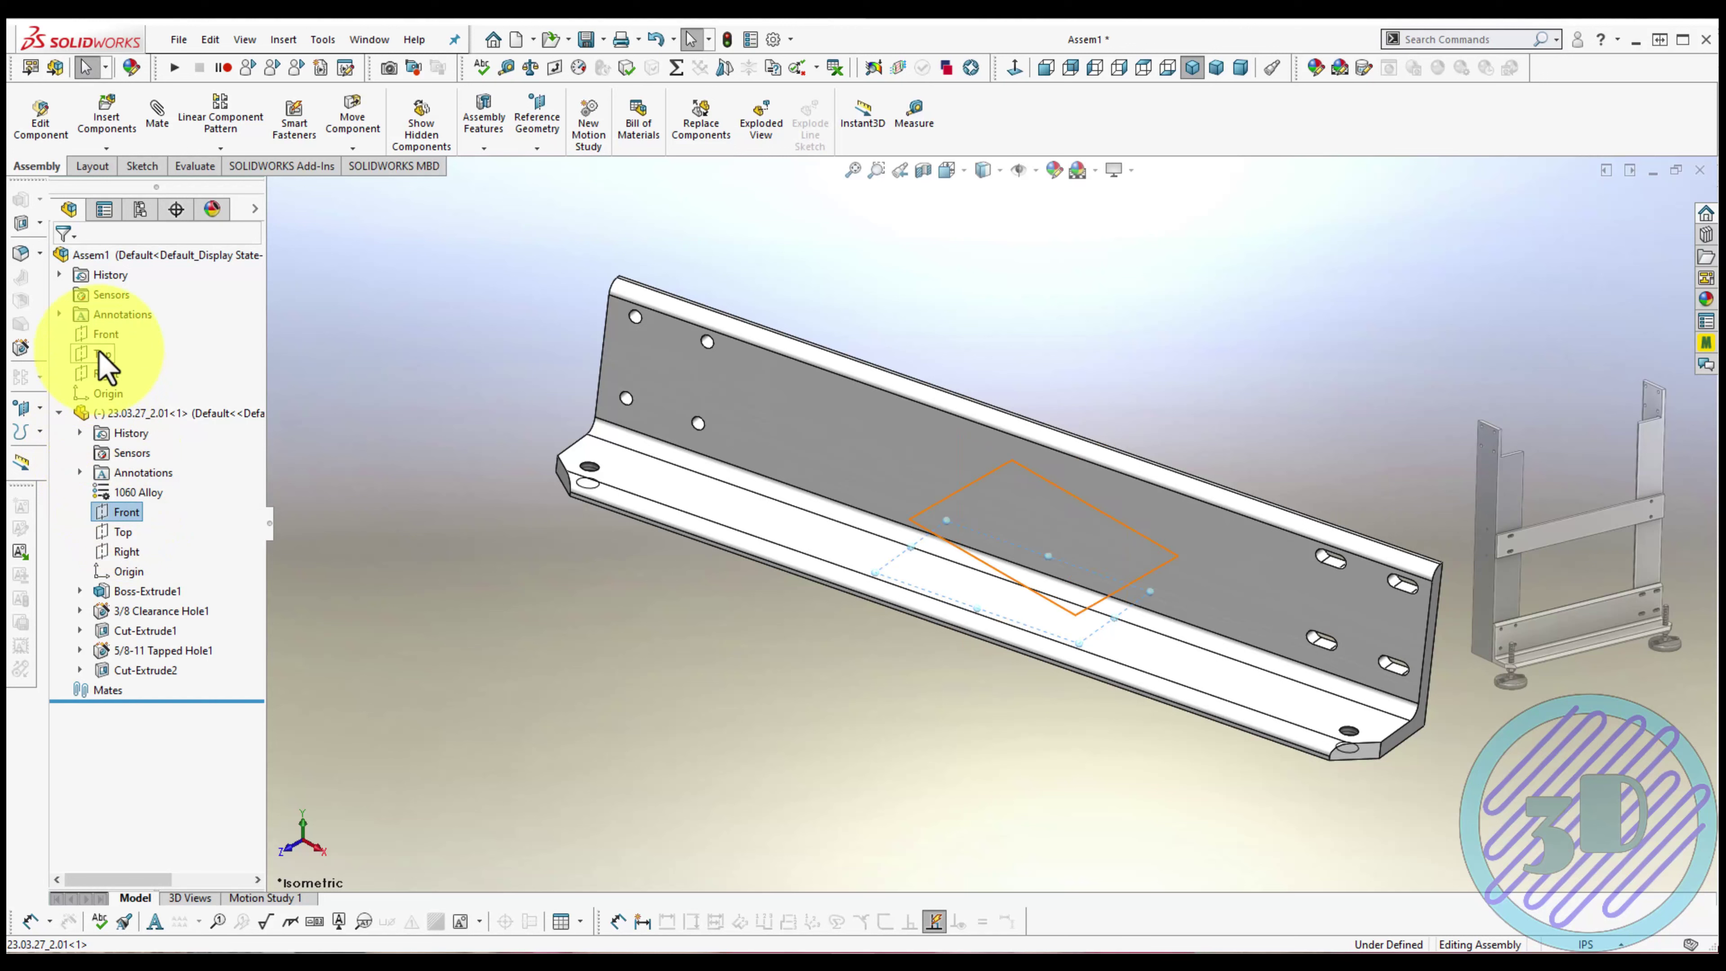
{"action": "left_click", "coordinate": [100, 351]}
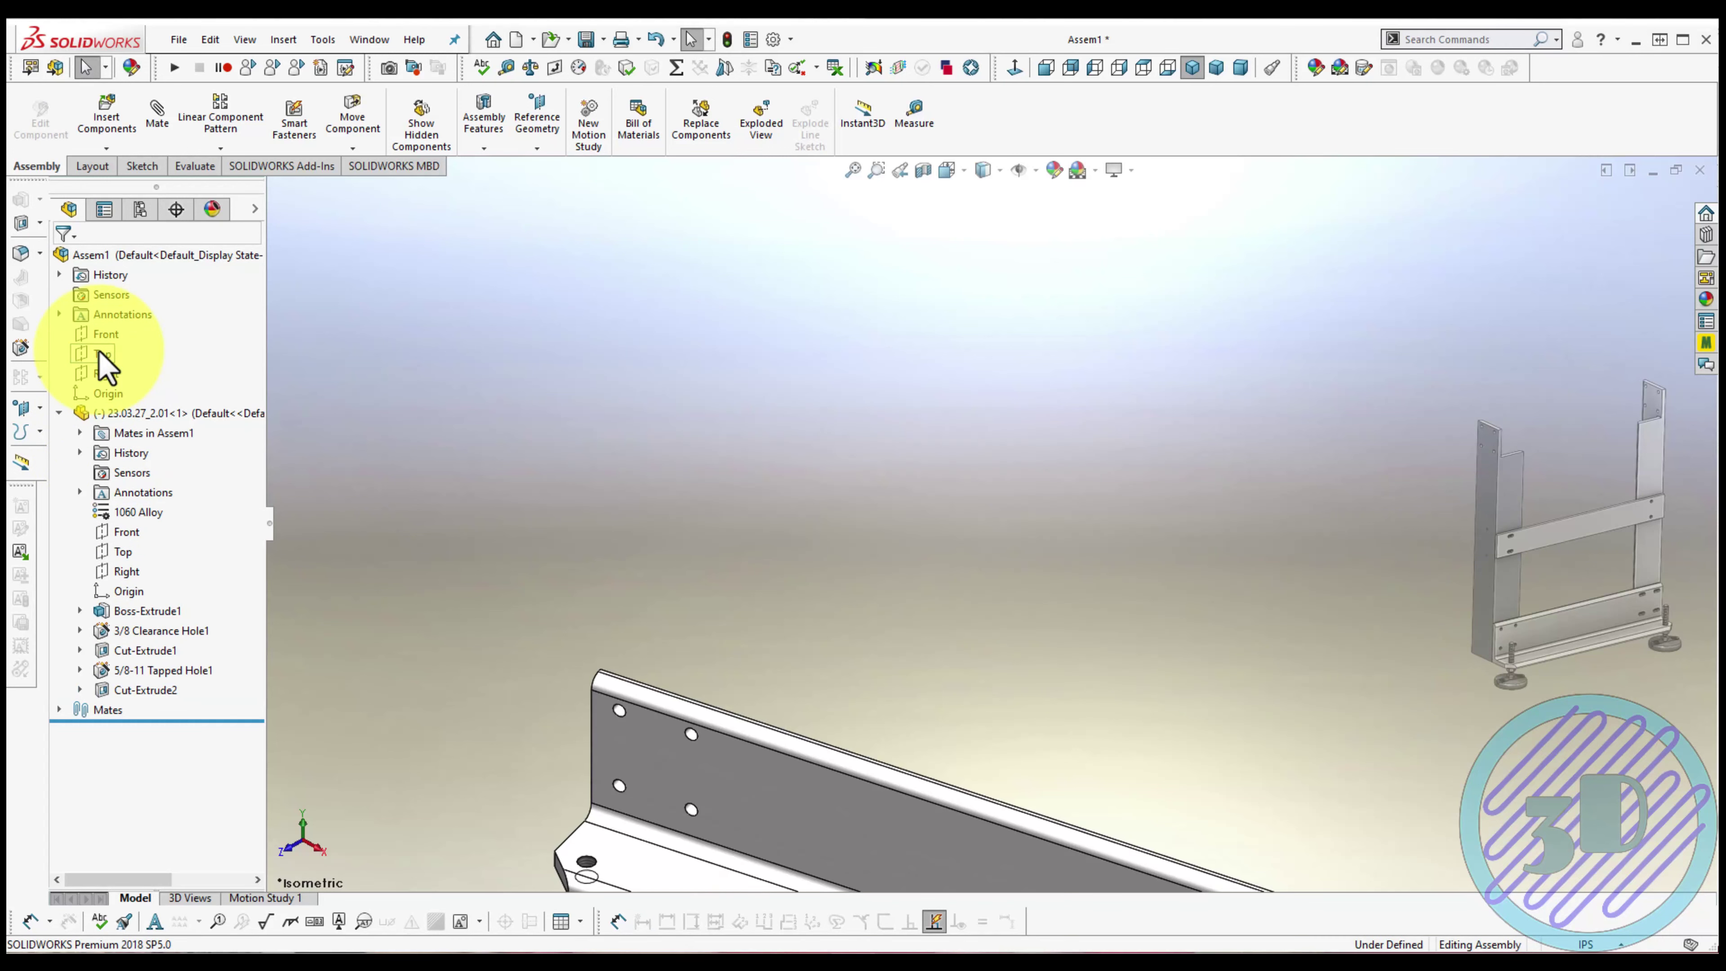
{"action": "left_click", "coordinate": [117, 549]}
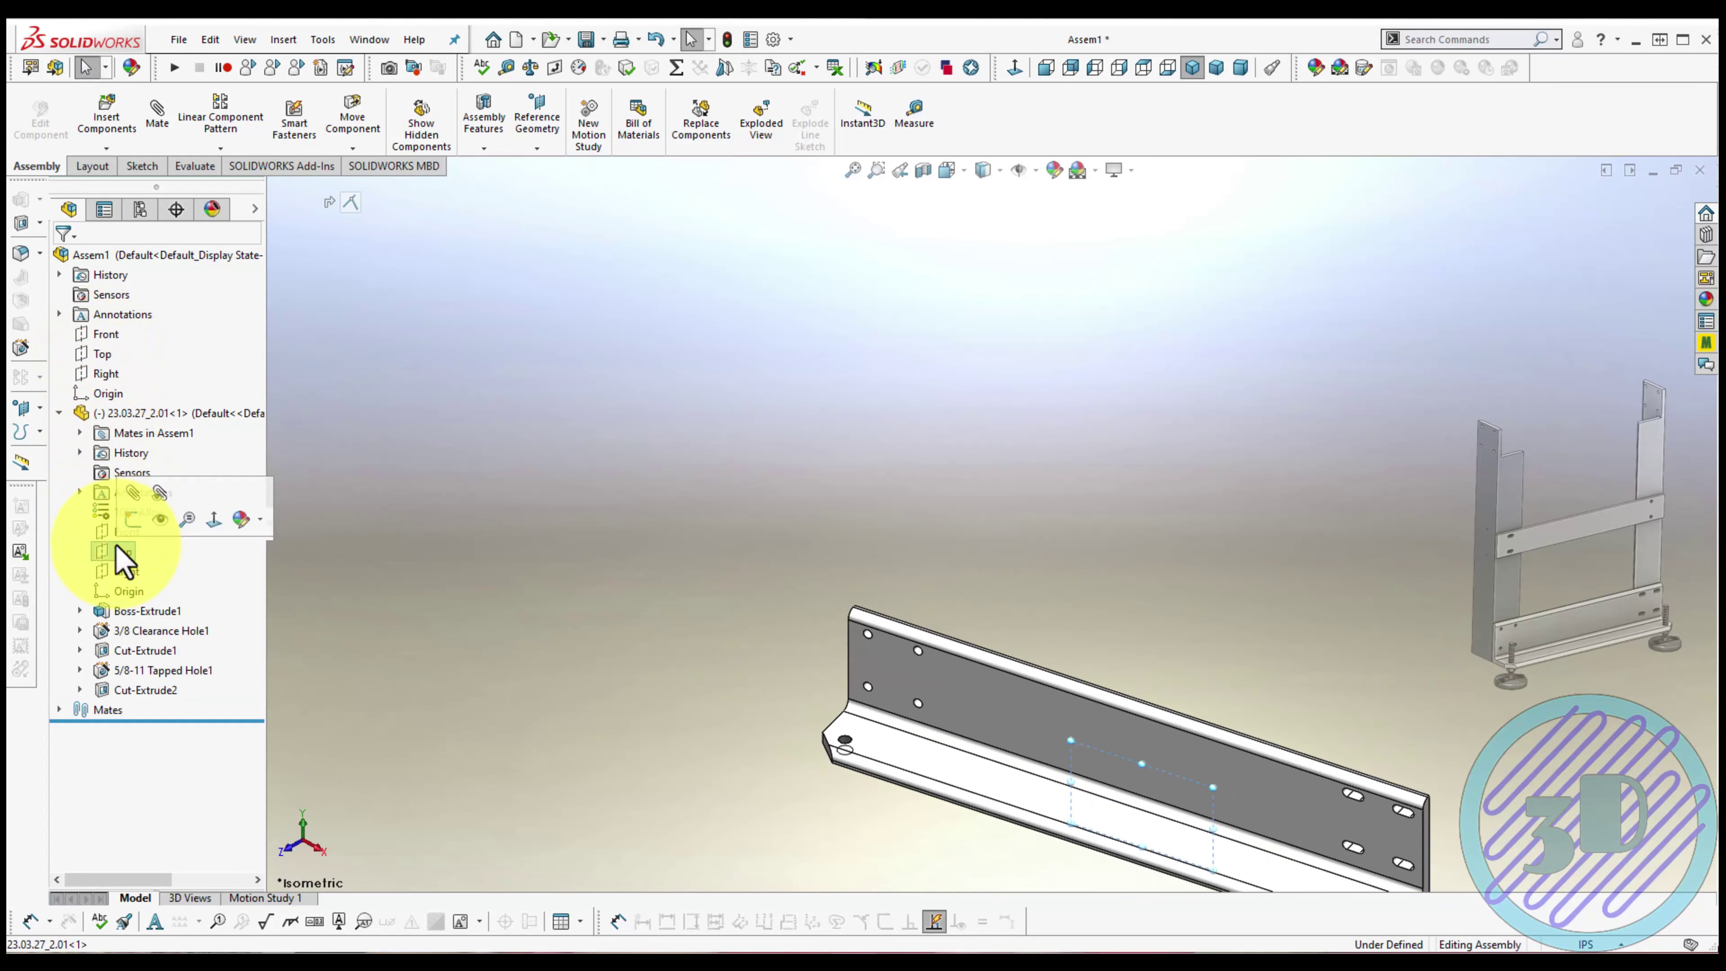
{"action": "left_click", "coordinate": [102, 336]}
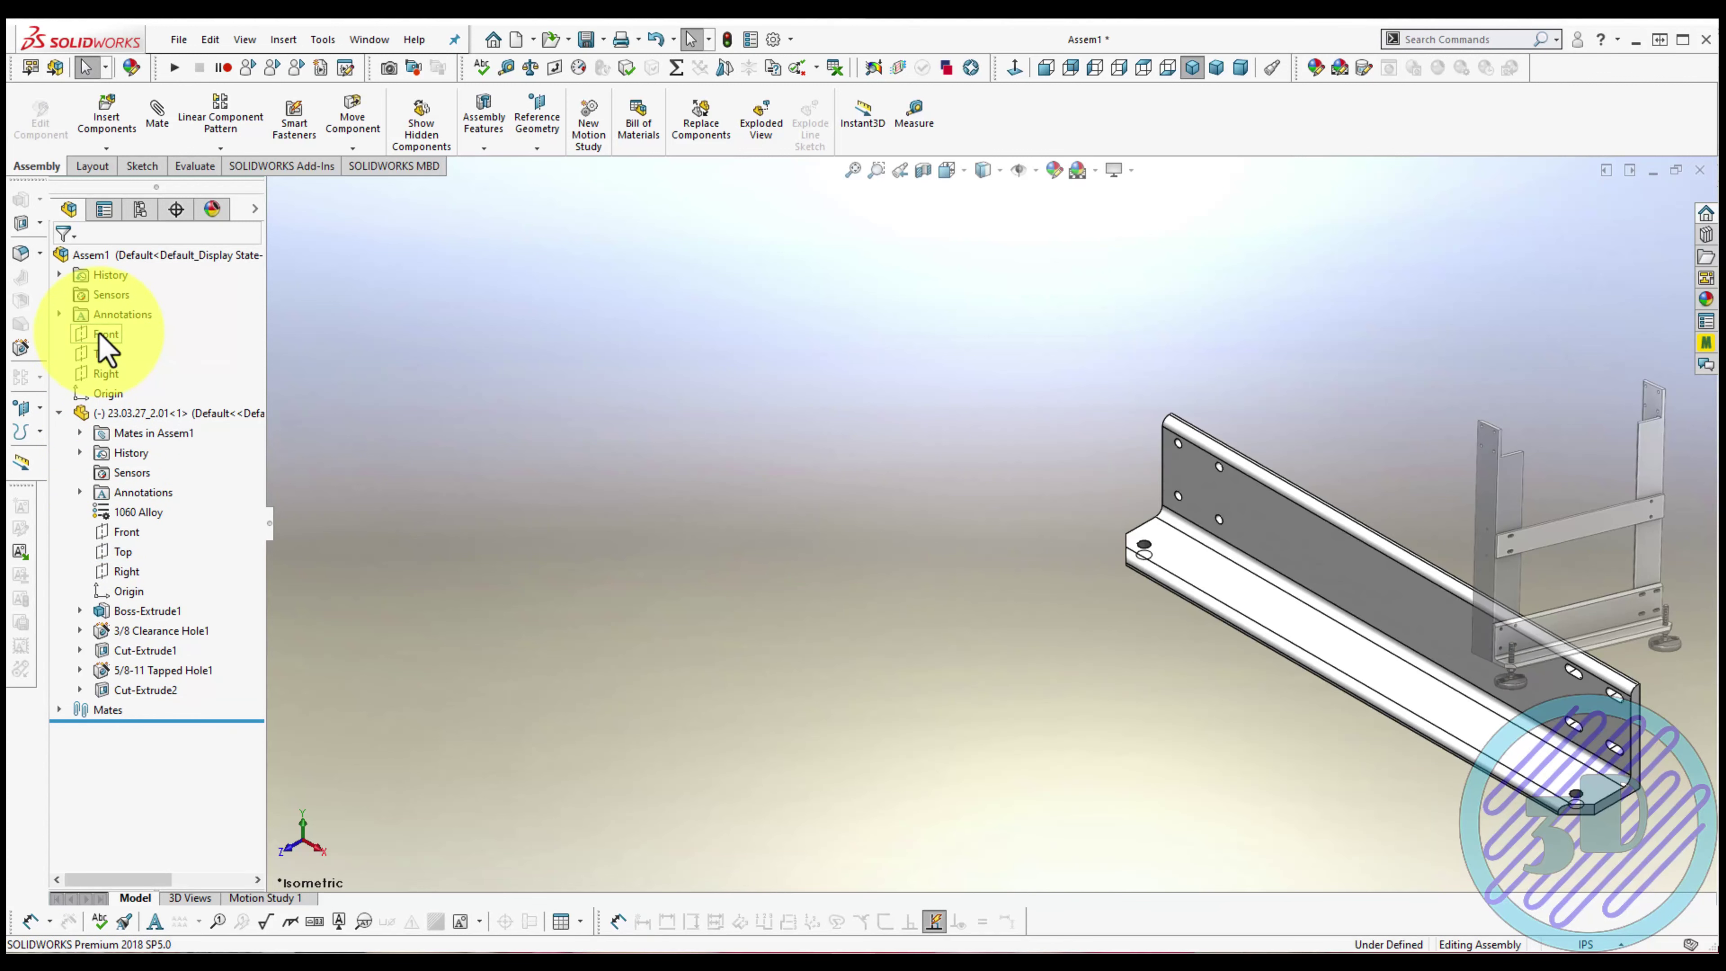
{"action": "left_click", "coordinate": [103, 376]}
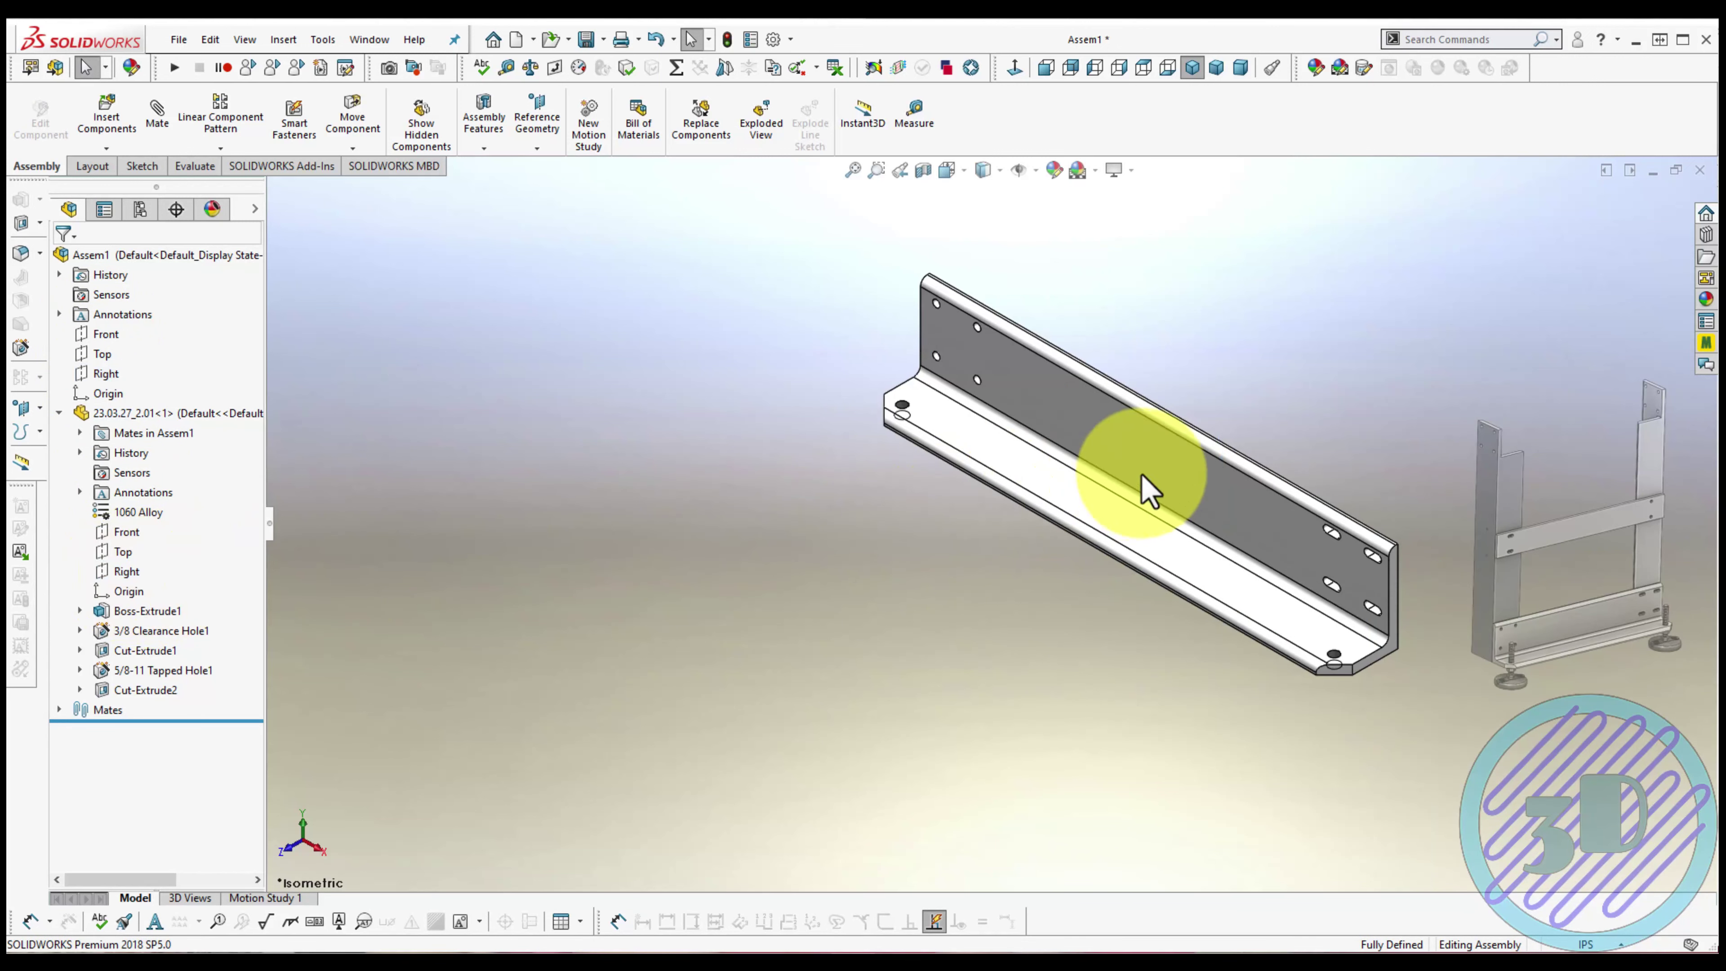
{"action": "left_click_drag", "start_coordinate": [1144, 490], "coordinate": [929, 498]}
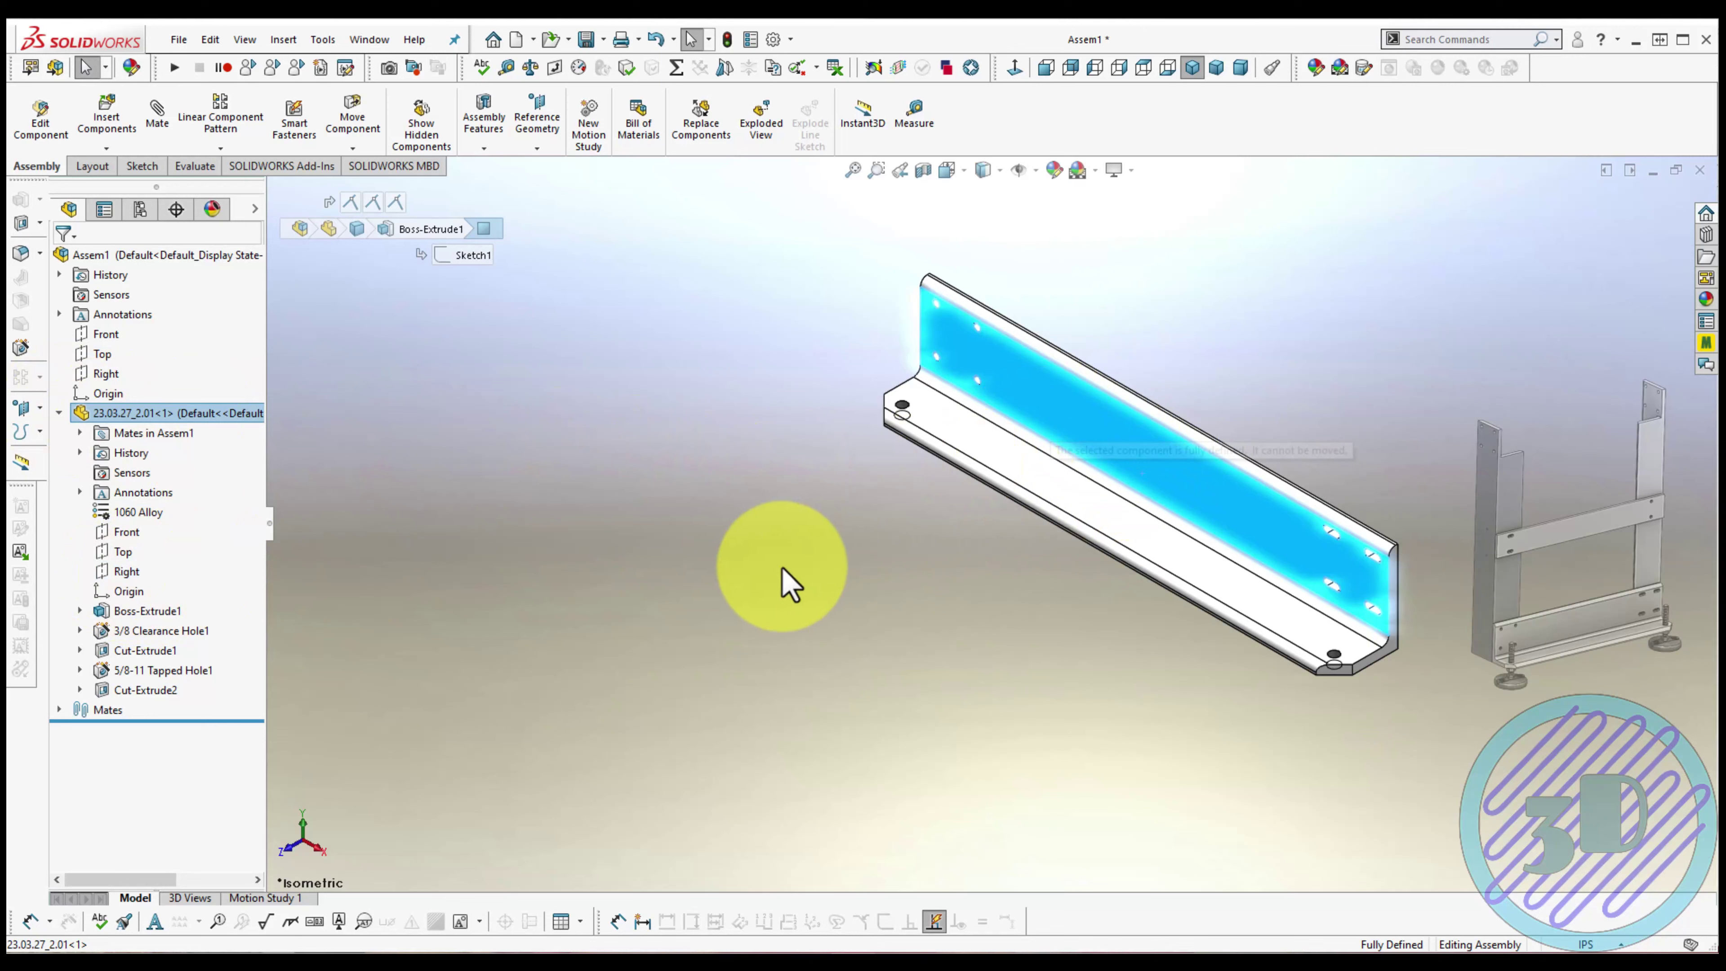
{"action": "left_click", "coordinate": [1196, 68]}
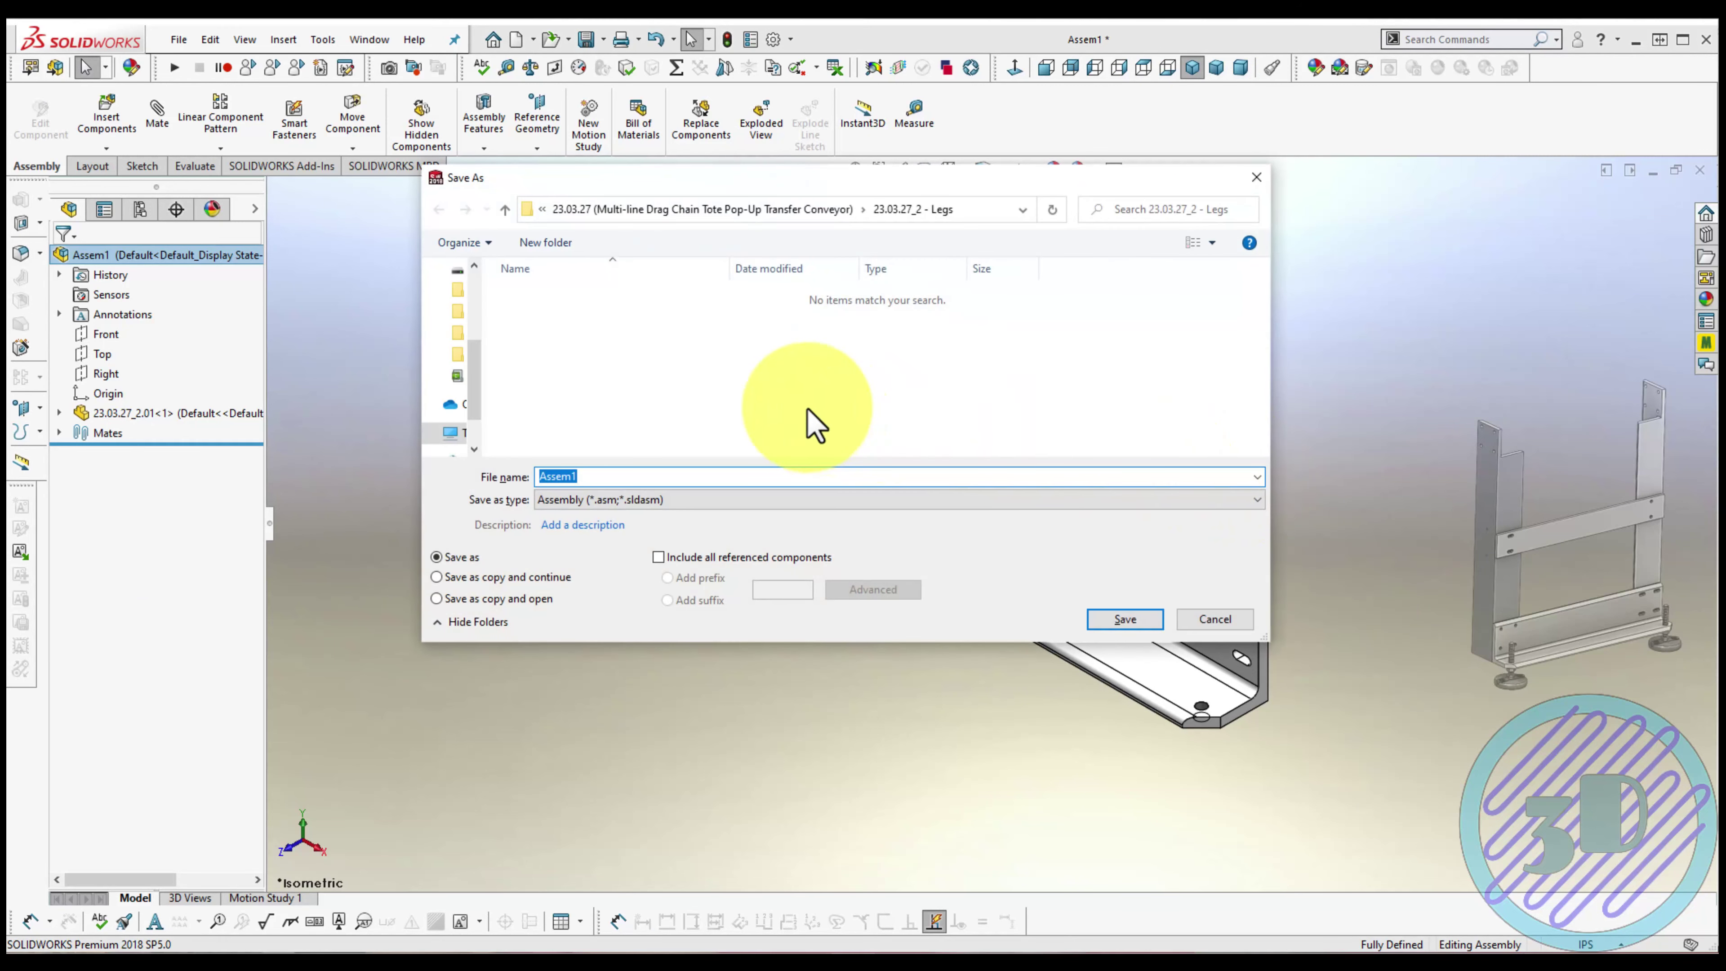
Name the new assembly 23.03.27_2 from the autocomplete suggestions and save it in Legs
{"action": "type", "text": "2"}
{"action": "key", "text": "Down"}
{"action": "key", "text": "BackSpace"}
{"action": "key", "text": "BackSpace"}
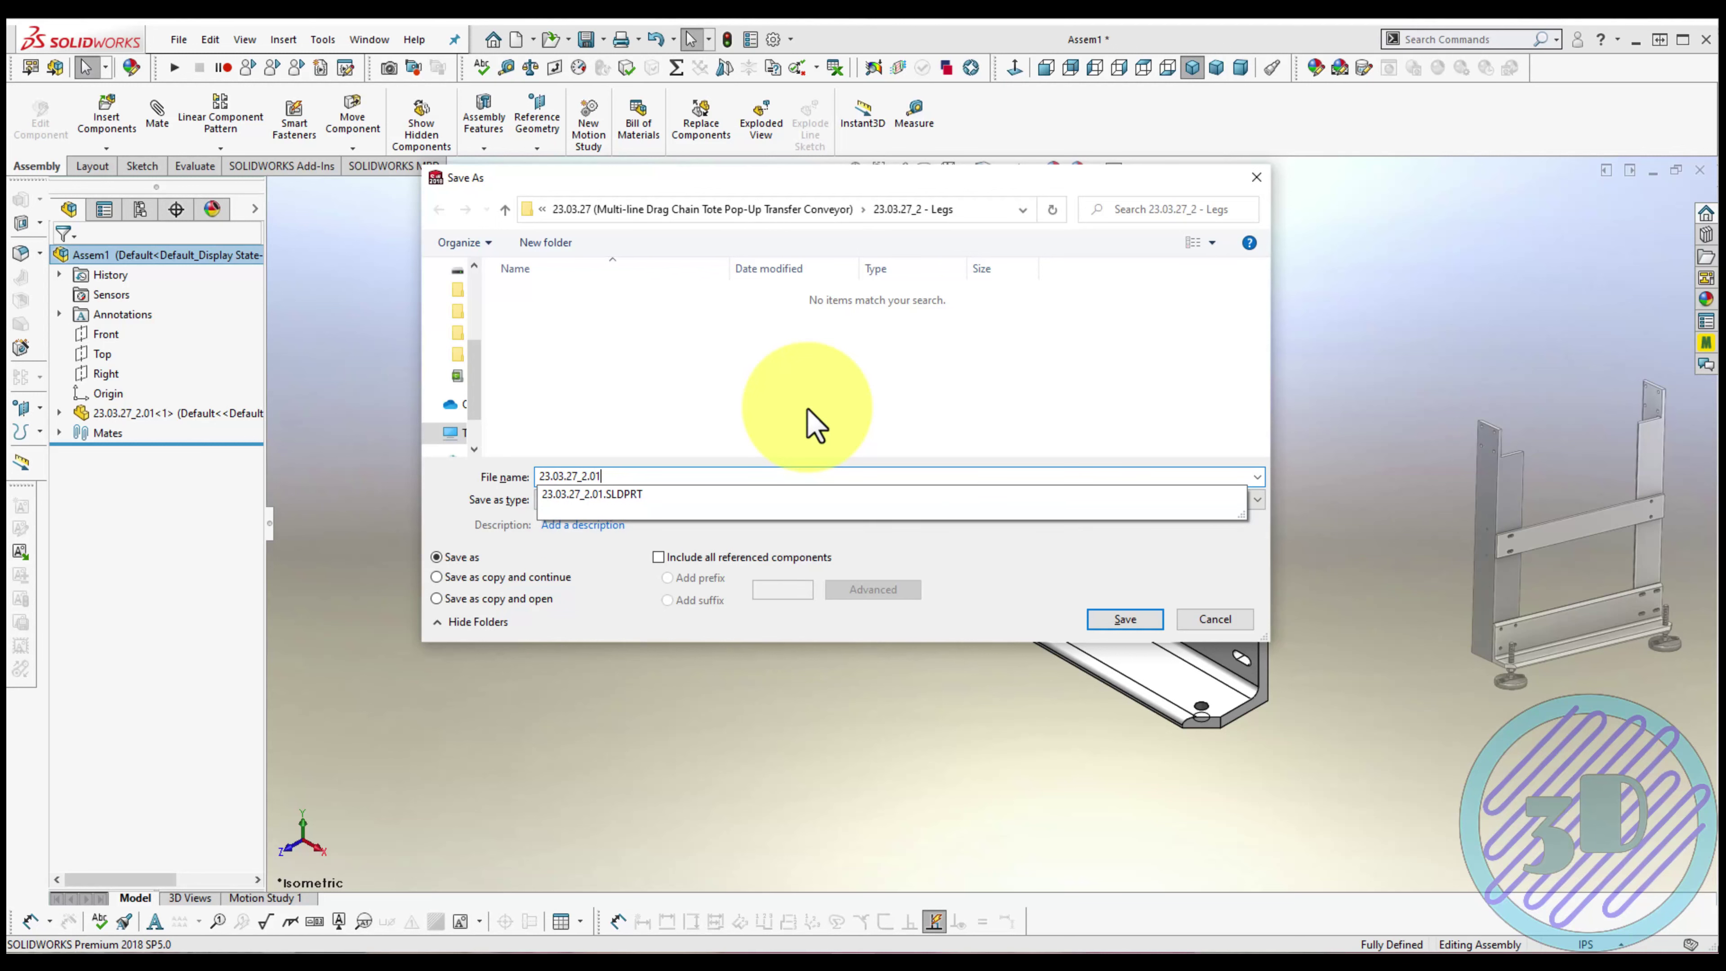
{"action": "key", "text": "BackSpace"}
{"action": "key", "text": "BackSpace"}
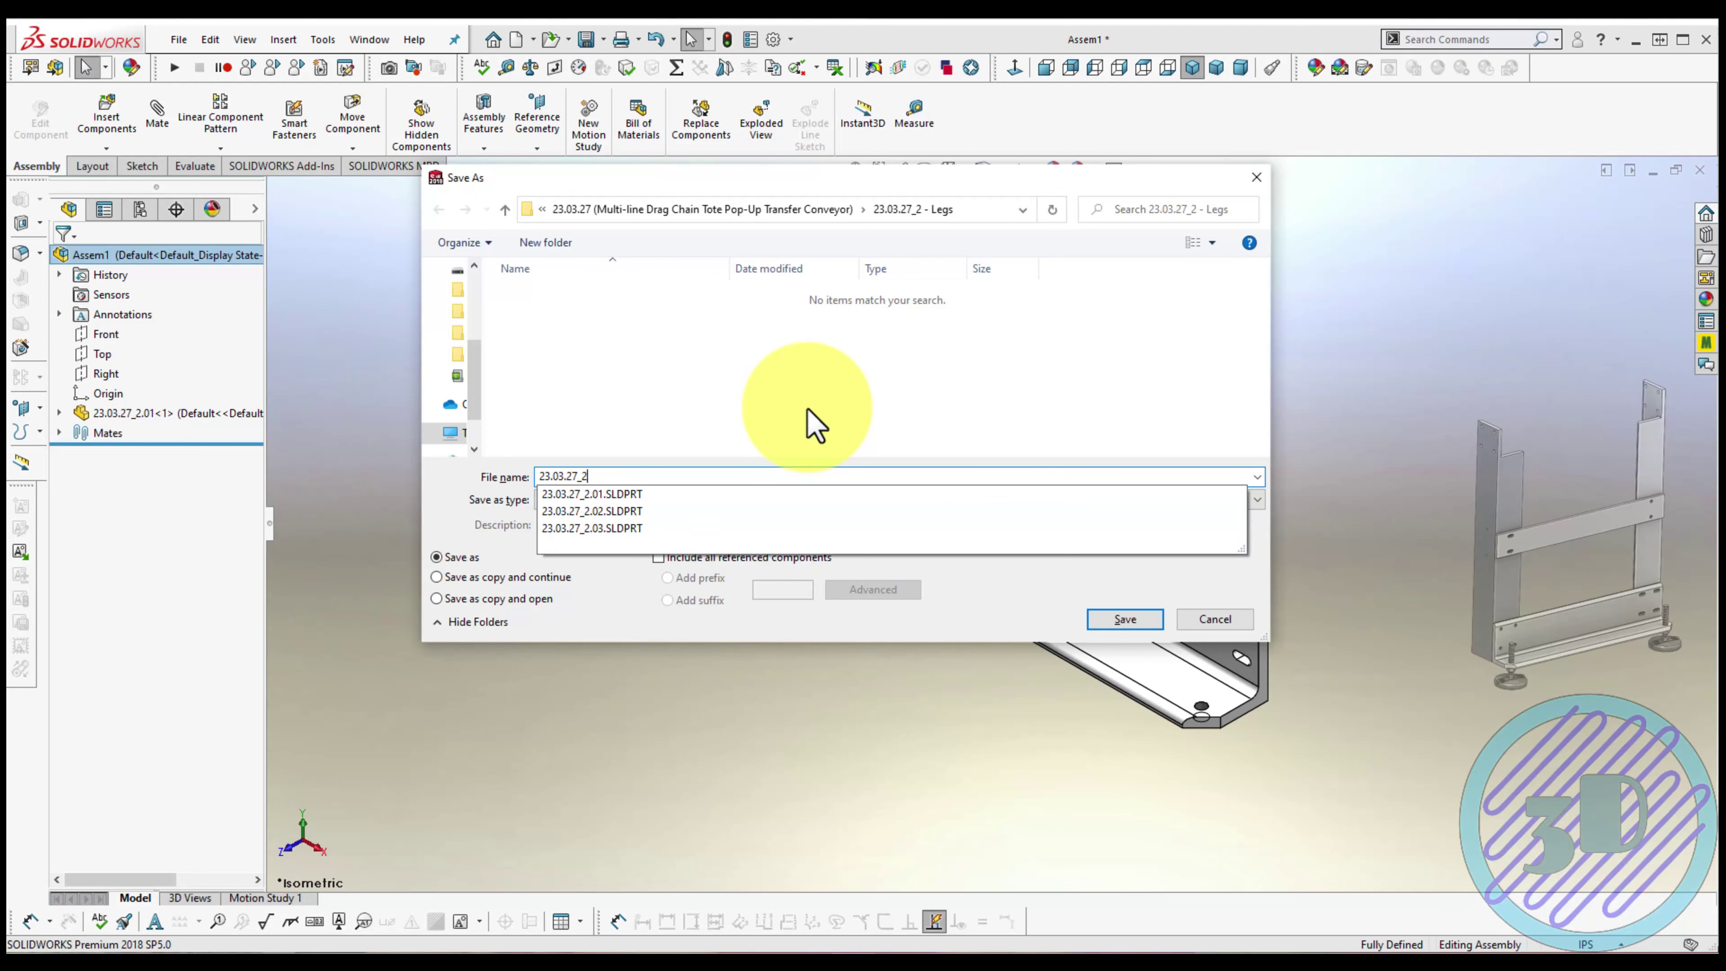
{"action": "key", "text": "Return"}
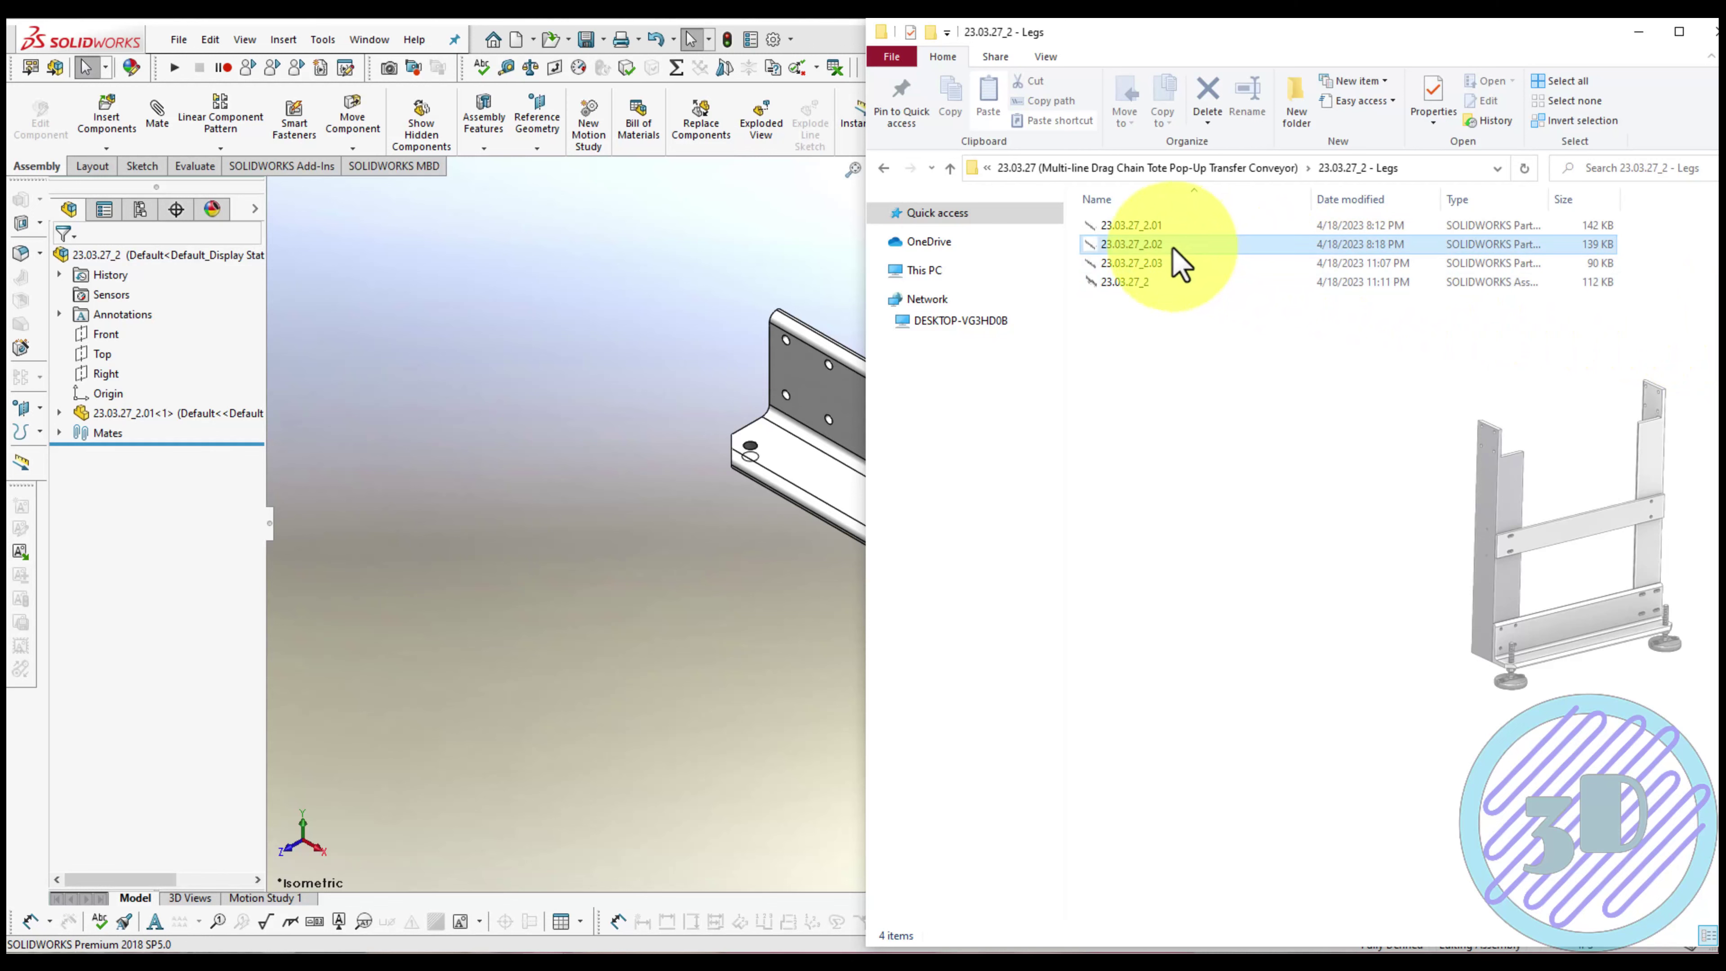
Insert part 23.03.27_2.02 into the assembly and rotate it upright beside the bracket
{"action": "left_click_drag", "start_coordinate": [1173, 250], "coordinate": [663, 350]}
{"action": "mouse_move", "coordinate": [646, 333]}
{"action": "right_mouse_down"}
{"action": "mouse_move", "coordinate": [808, 550]}
{"action": "mouse_move", "coordinate": [1137, 552]}
{"action": "right_mouse_up"}
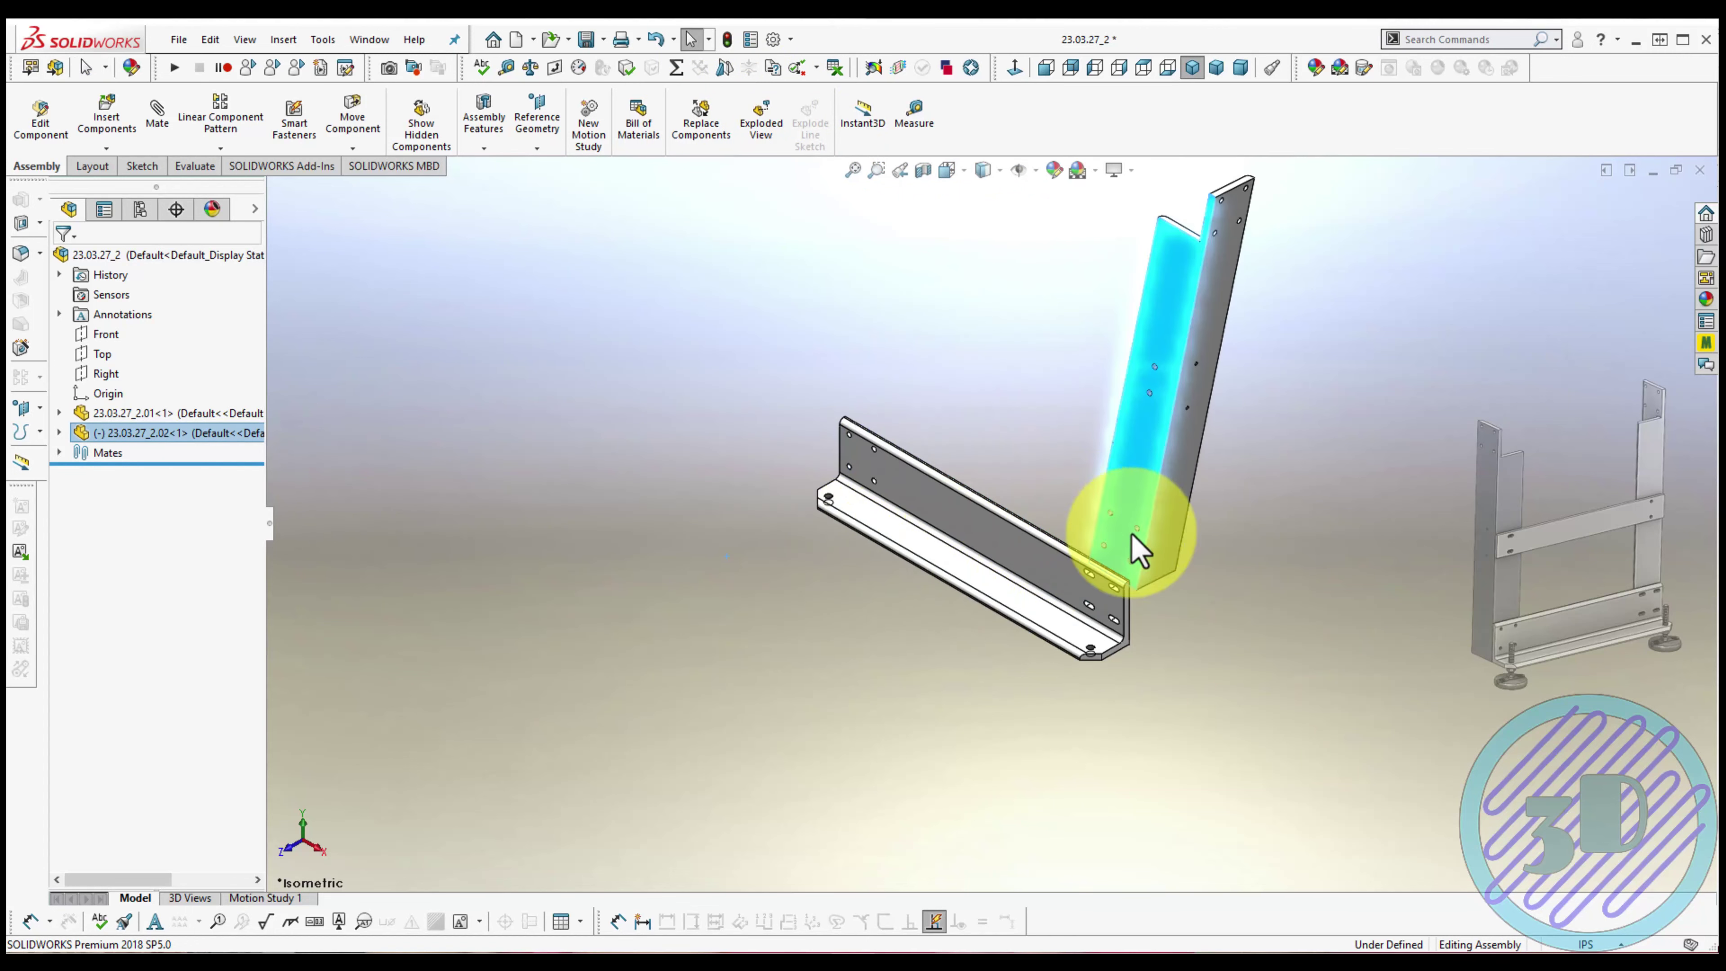
{"action": "scroll", "coordinate": [1142, 476], "scroll_direction": "down", "scroll_amount": 3}
{"action": "left_click", "coordinate": [1144, 478]}
{"action": "mouse_move", "coordinate": [1145, 478]}
{"action": "middle_mouse_down"}
{"action": "mouse_move", "coordinate": [701, 573]}
{"action": "mouse_move", "coordinate": [732, 635]}
{"action": "middle_mouse_up"}
Mate the upright plate face flush against the bracket's end face
{"action": "left_click", "coordinate": [655, 586]}
{"action": "scroll", "coordinate": [655, 586], "scroll_direction": "up", "scroll_amount": 3}
{"action": "scroll", "coordinate": [815, 687], "scroll_direction": "down", "scroll_amount": 5}
{"action": "left_click", "coordinate": [837, 679]}
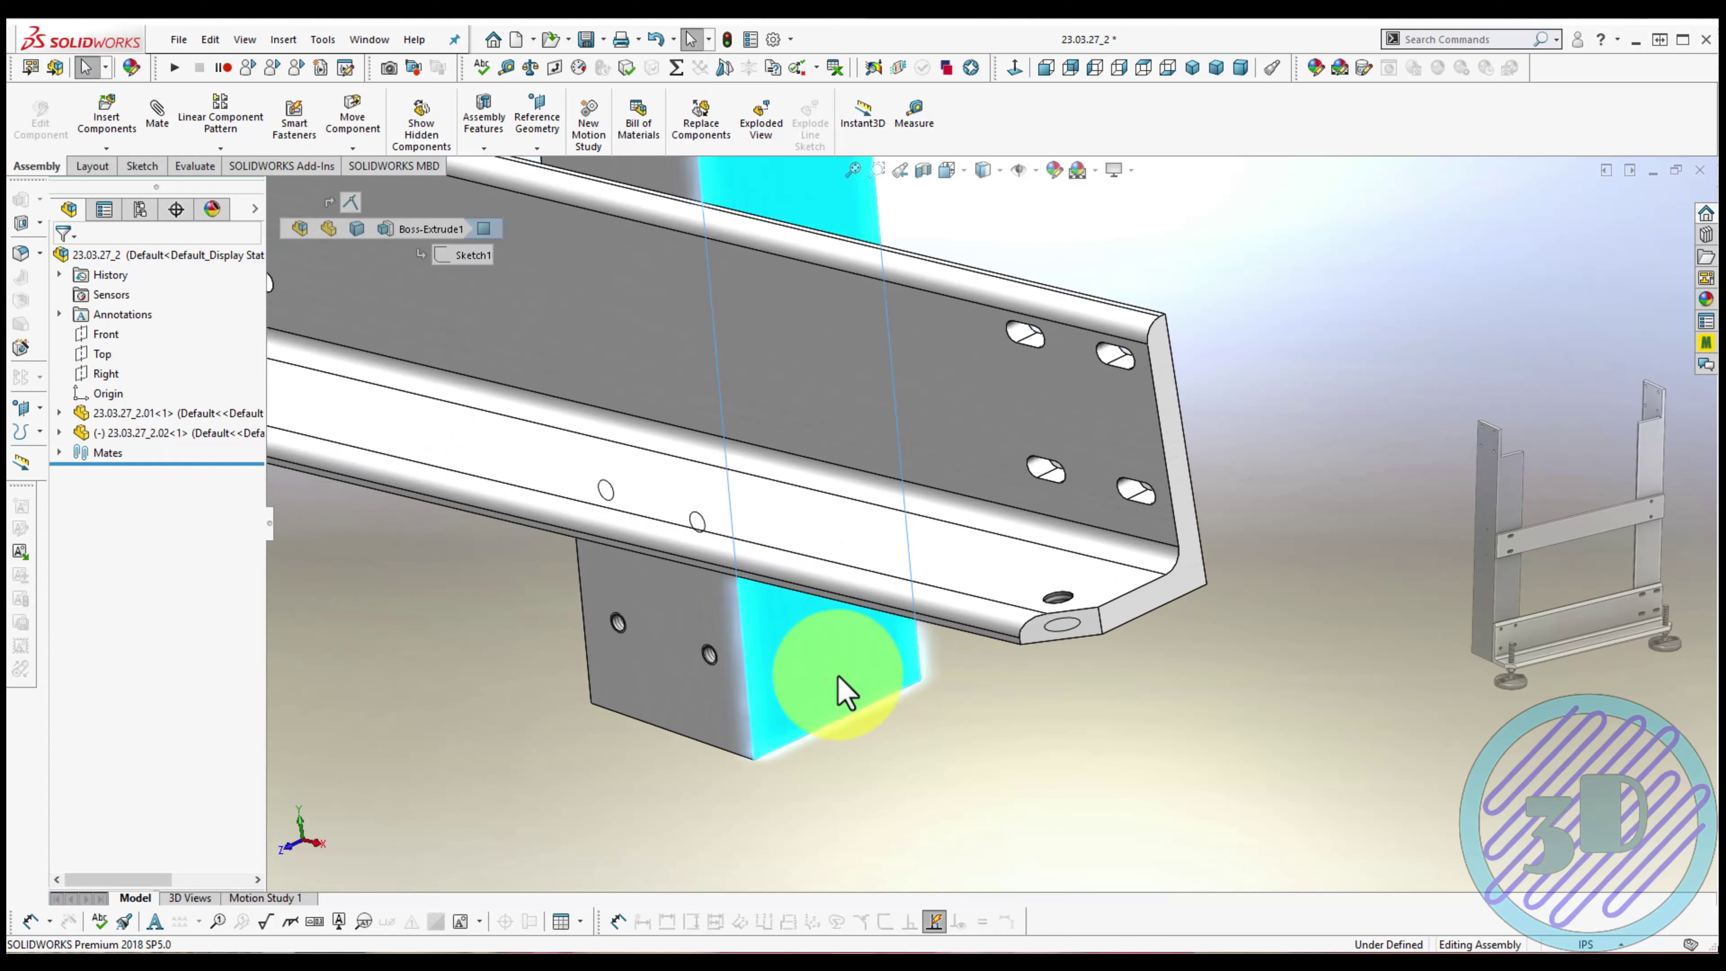
{"action": "left_click", "coordinate": [1186, 571]}
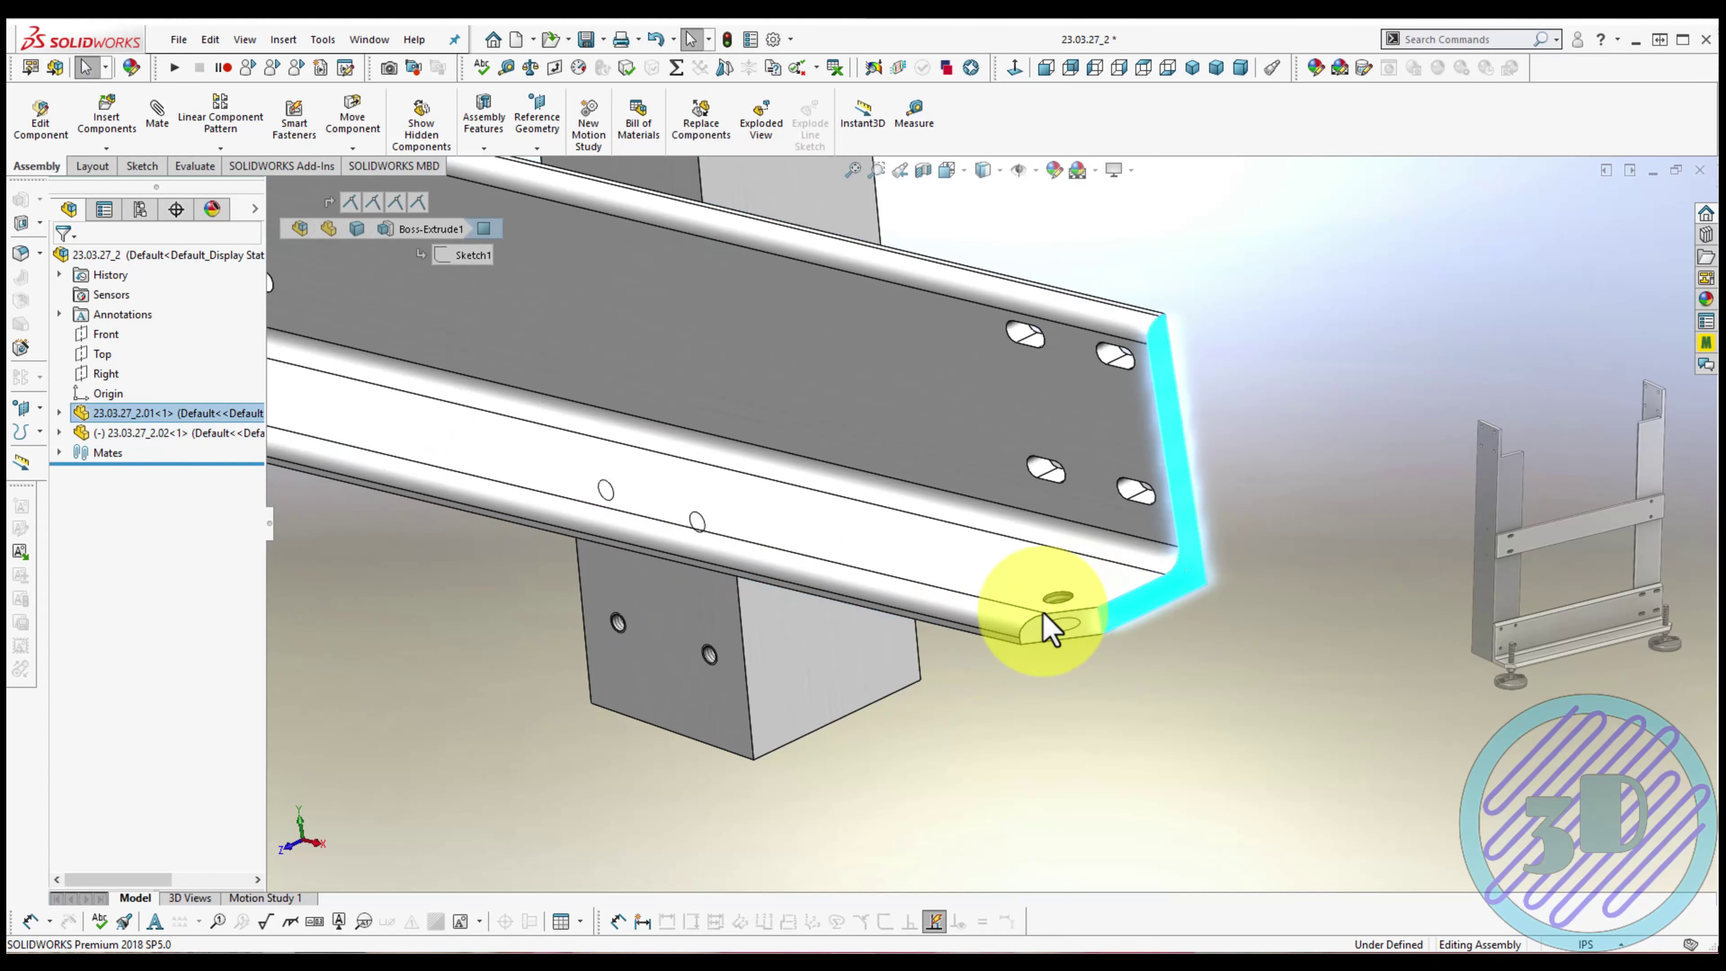
{"action": "left_click", "coordinate": [858, 666], "text": "ctrl"}
{"action": "left_click", "coordinate": [907, 650]}
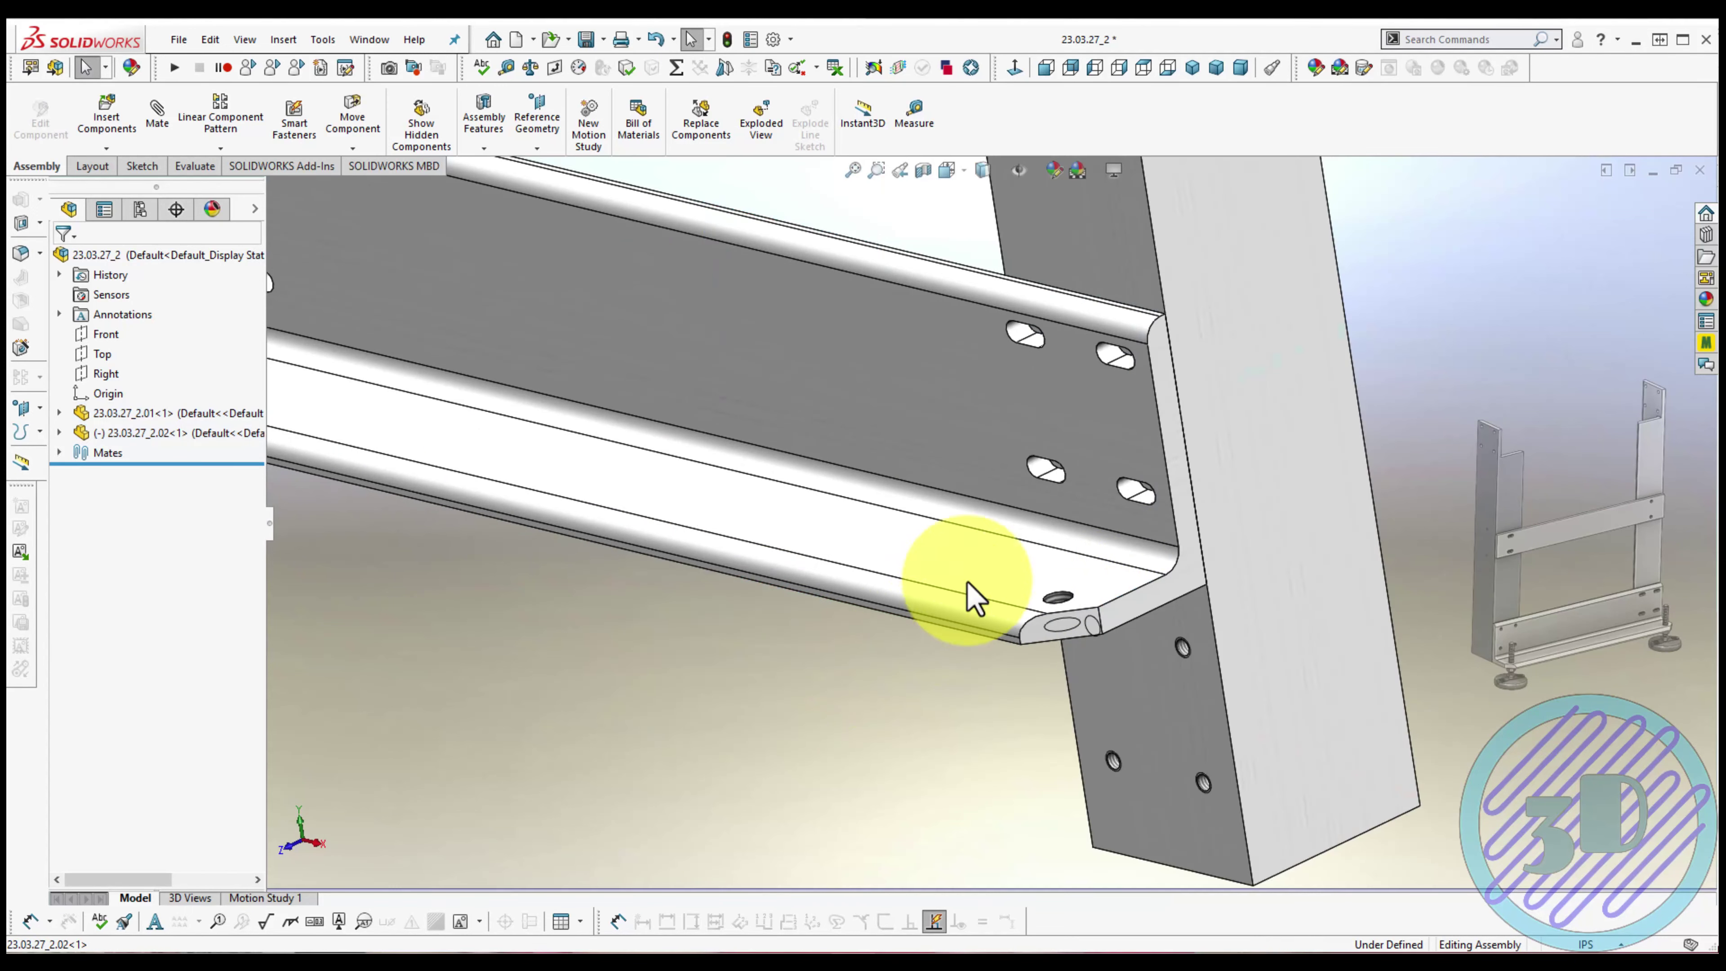
Align the plate face with the bracket's bottom flange face, then return to isometric view
{"action": "middle_click_drag", "start_coordinate": [973, 597], "coordinate": [1098, 463]}
{"action": "left_click", "coordinate": [1117, 481]}
{"action": "left_click", "coordinate": [1275, 772], "text": "ctrl"}
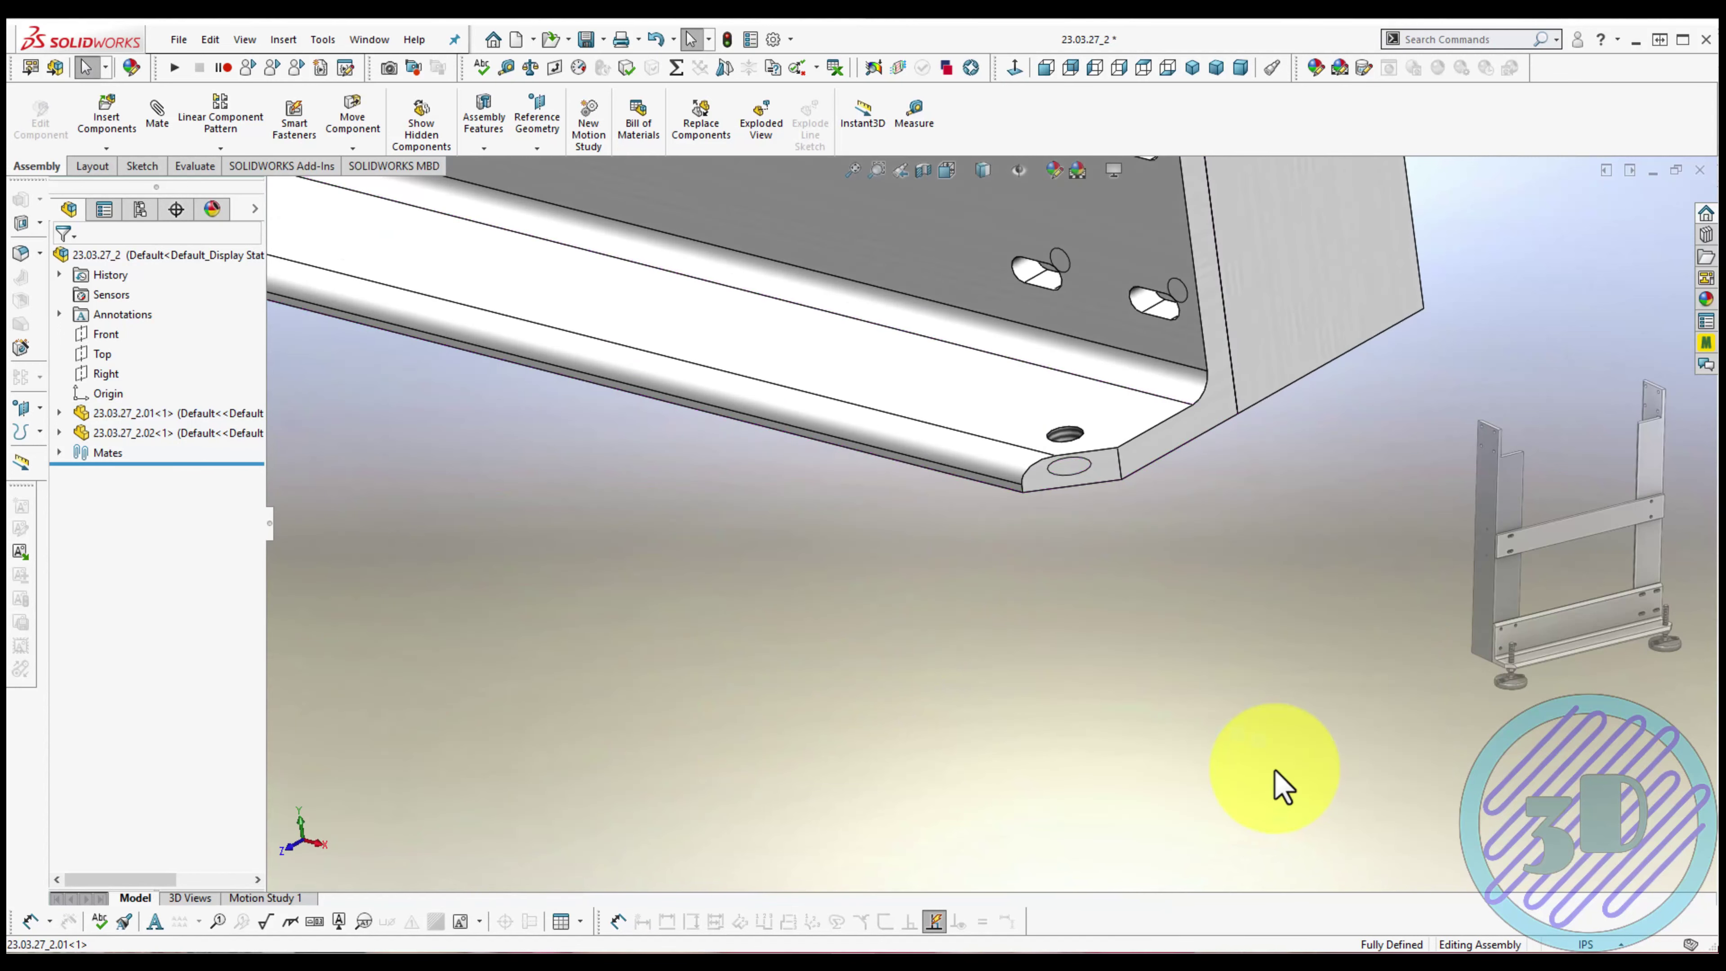
{"action": "mouse_move", "coordinate": [1276, 770]}
{"action": "middle_mouse_down"}
{"action": "mouse_move", "coordinate": [1092, 508]}
{"action": "mouse_move", "coordinate": [867, 355]}
{"action": "middle_mouse_up"}
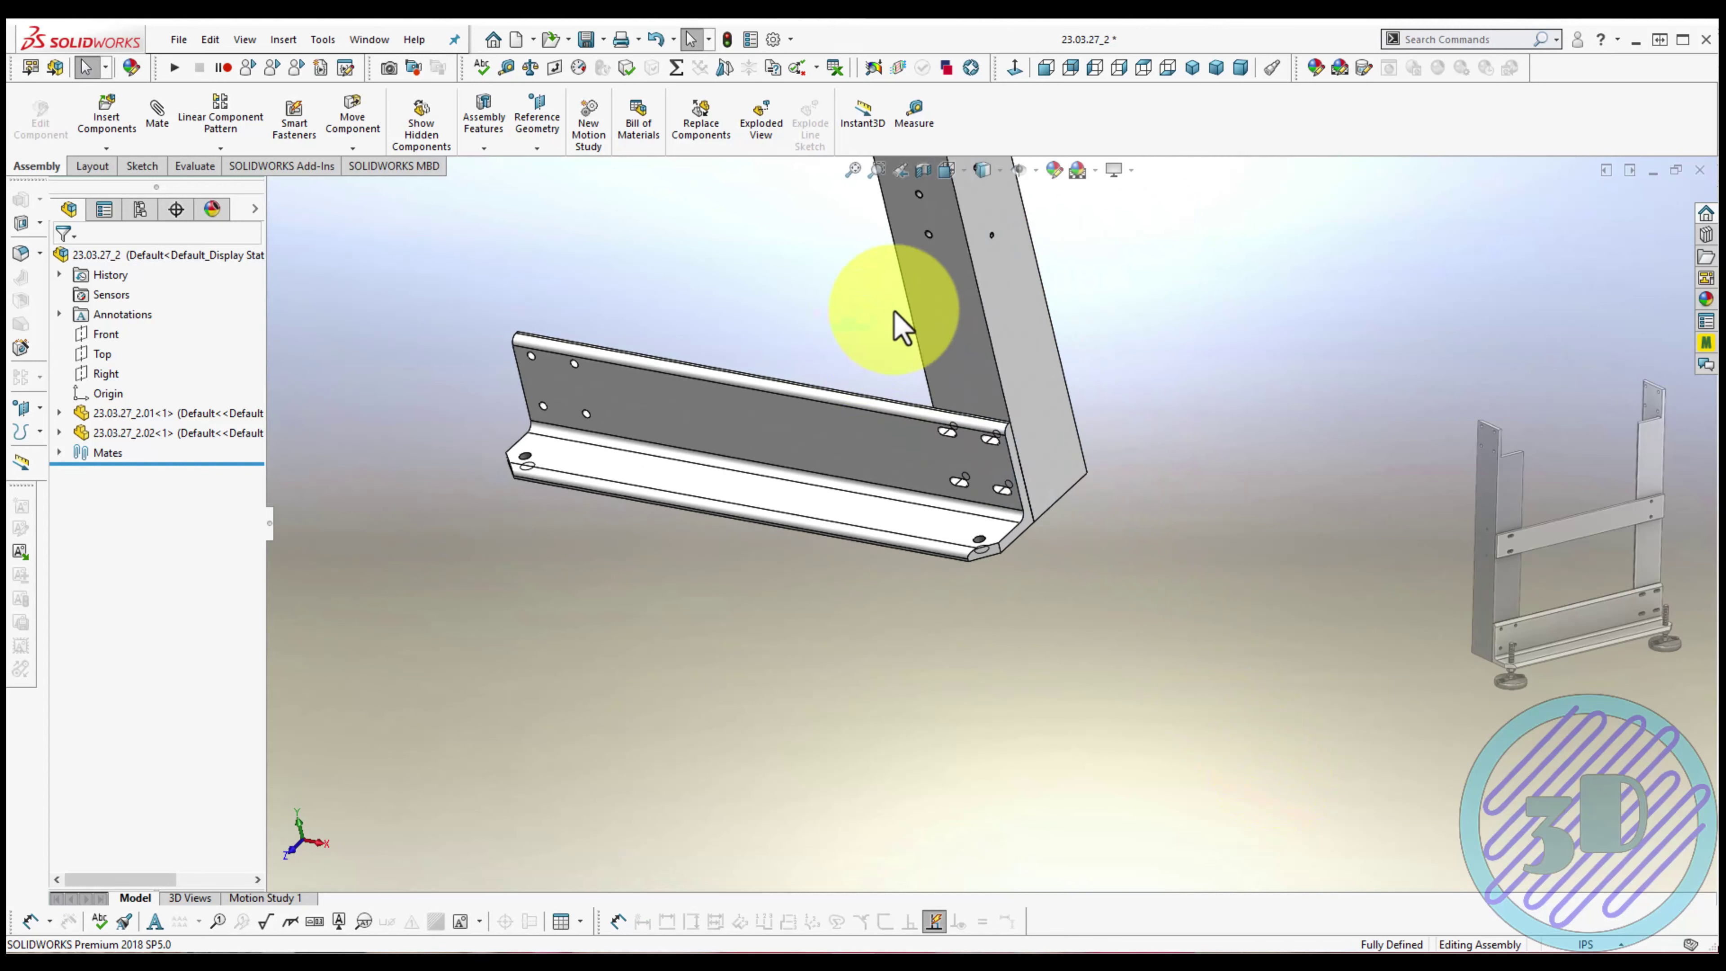
{"action": "left_click", "coordinate": [1192, 68]}
{"action": "left_click", "coordinate": [1172, 490]}
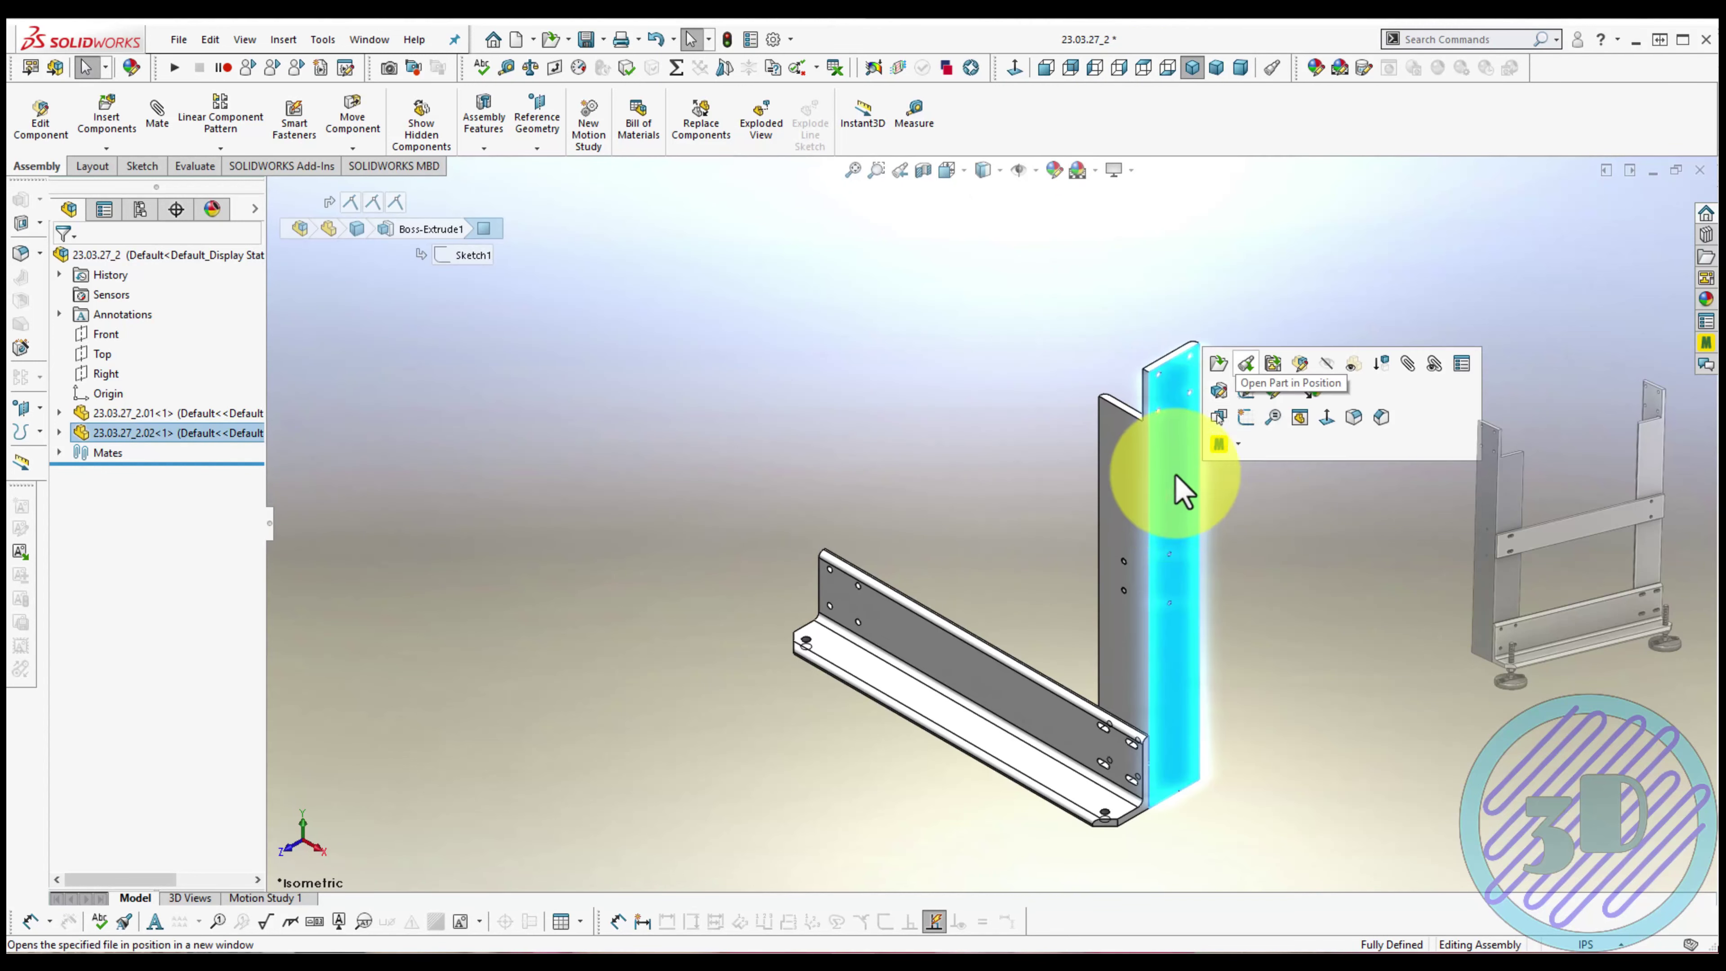
Open the upright in its own window, save it as 23.03.27_2.02L, and close it
{"action": "left_click", "coordinate": [1218, 364]}
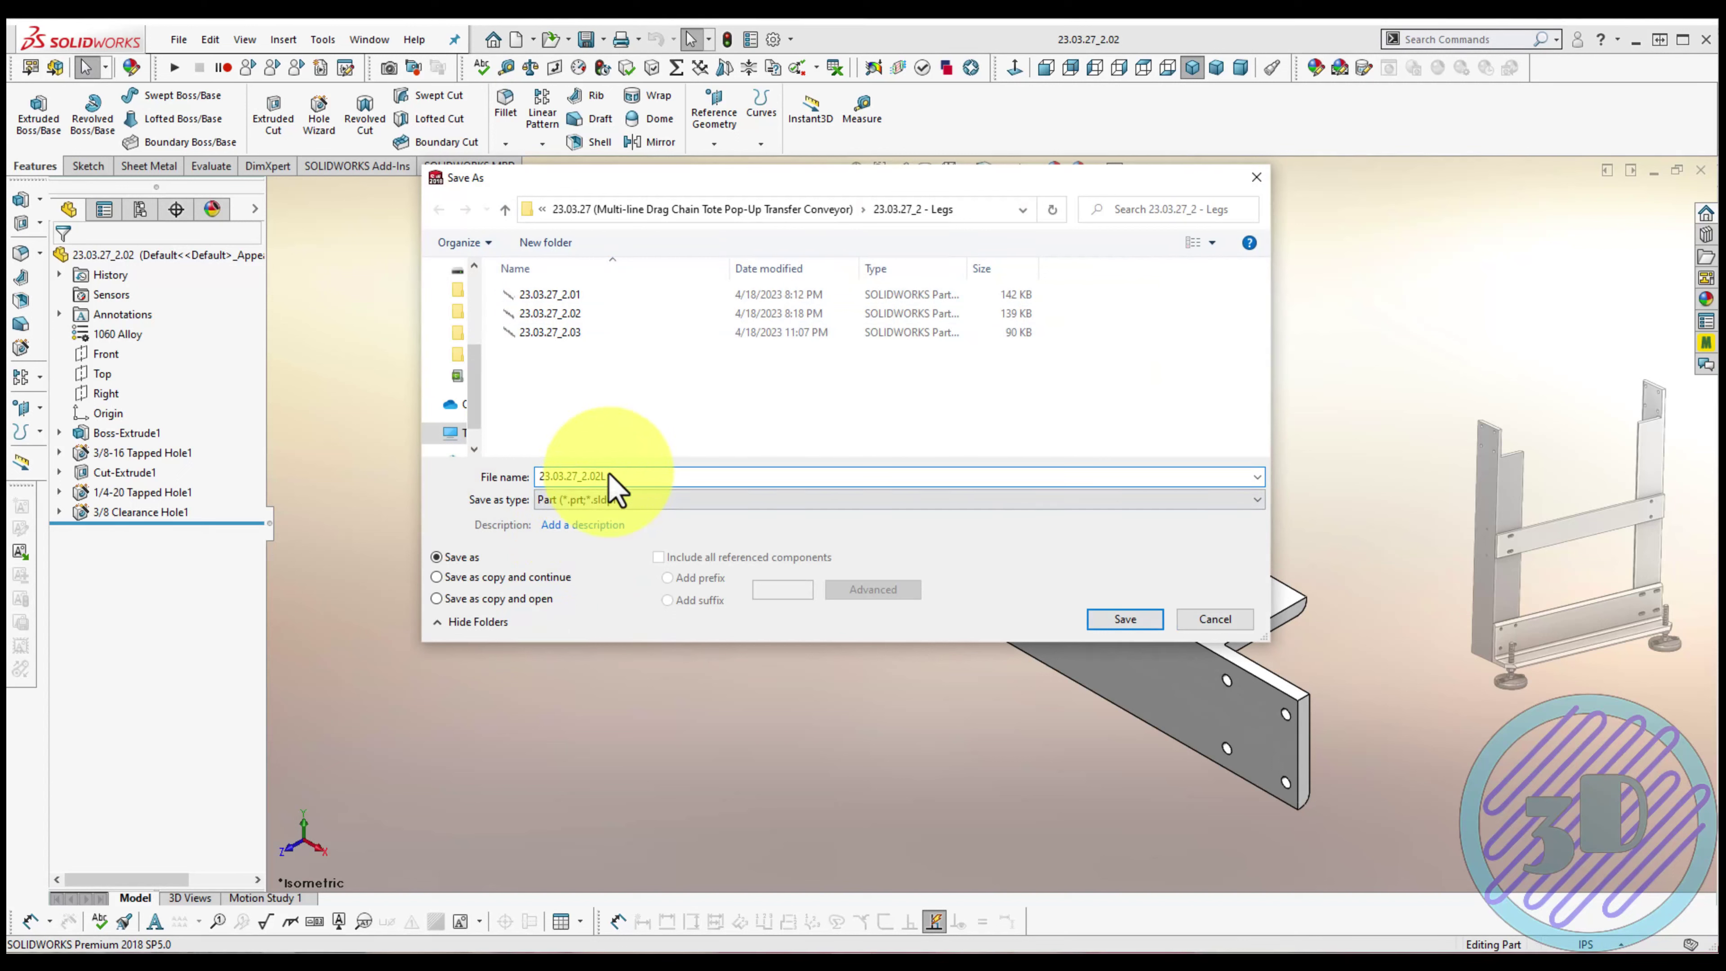
{"action": "left_click", "coordinate": [1106, 620]}
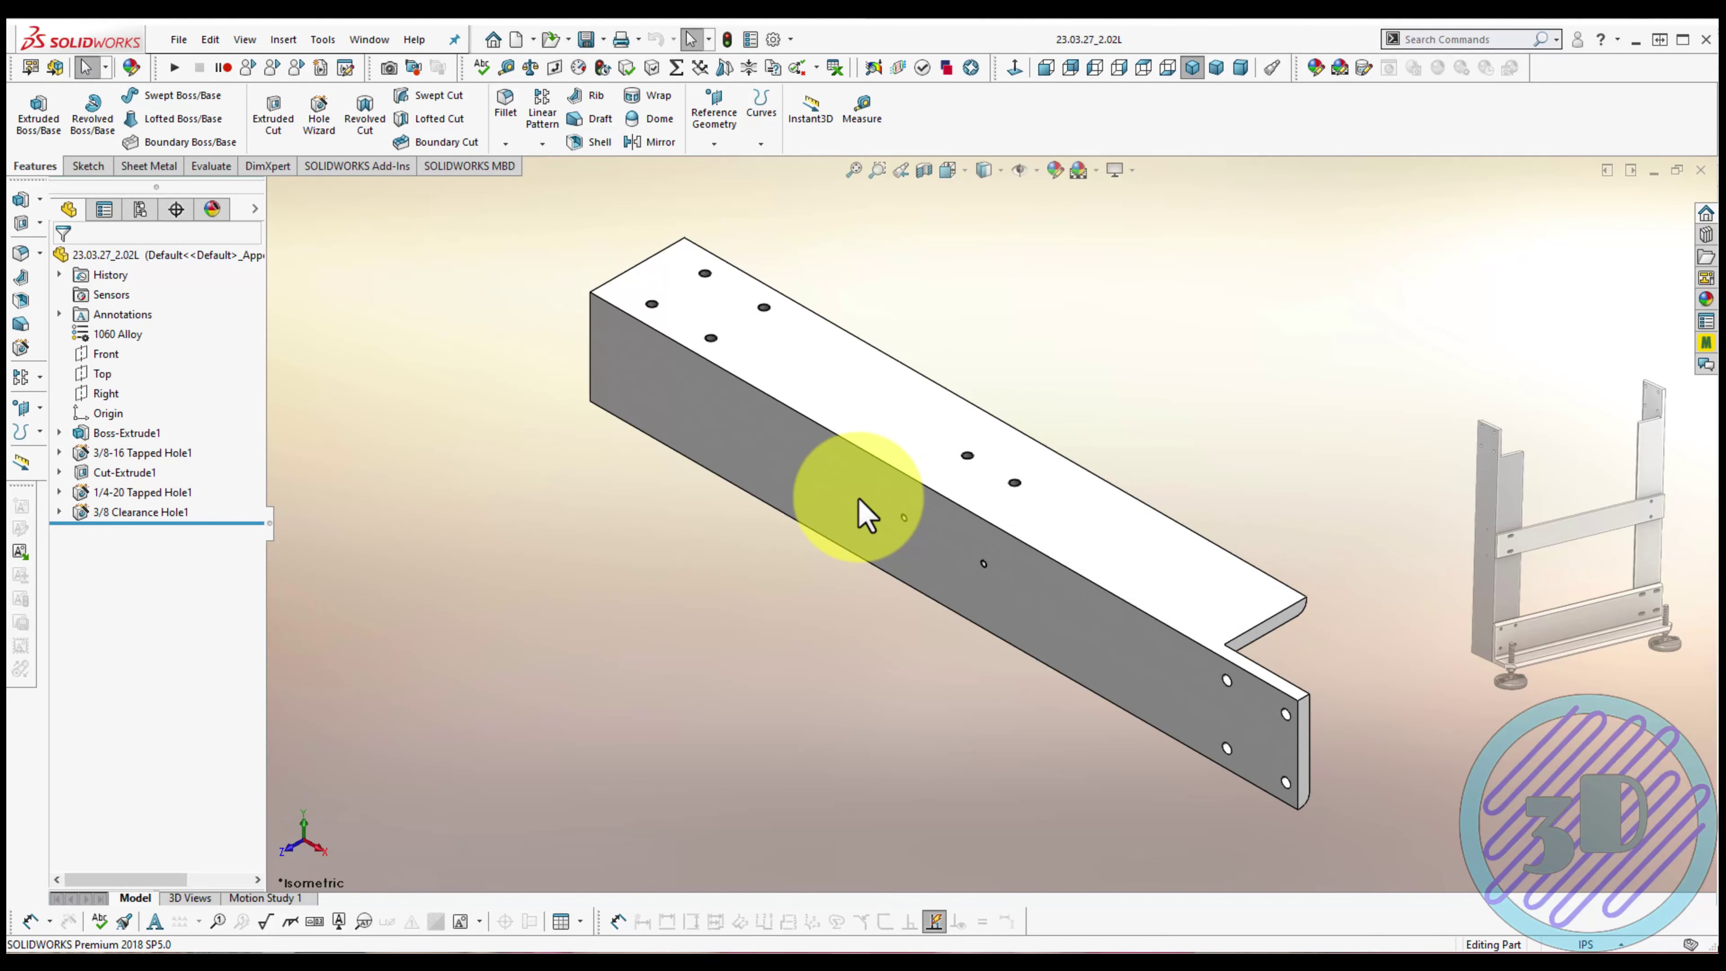
{"action": "left_click", "coordinate": [1701, 170]}
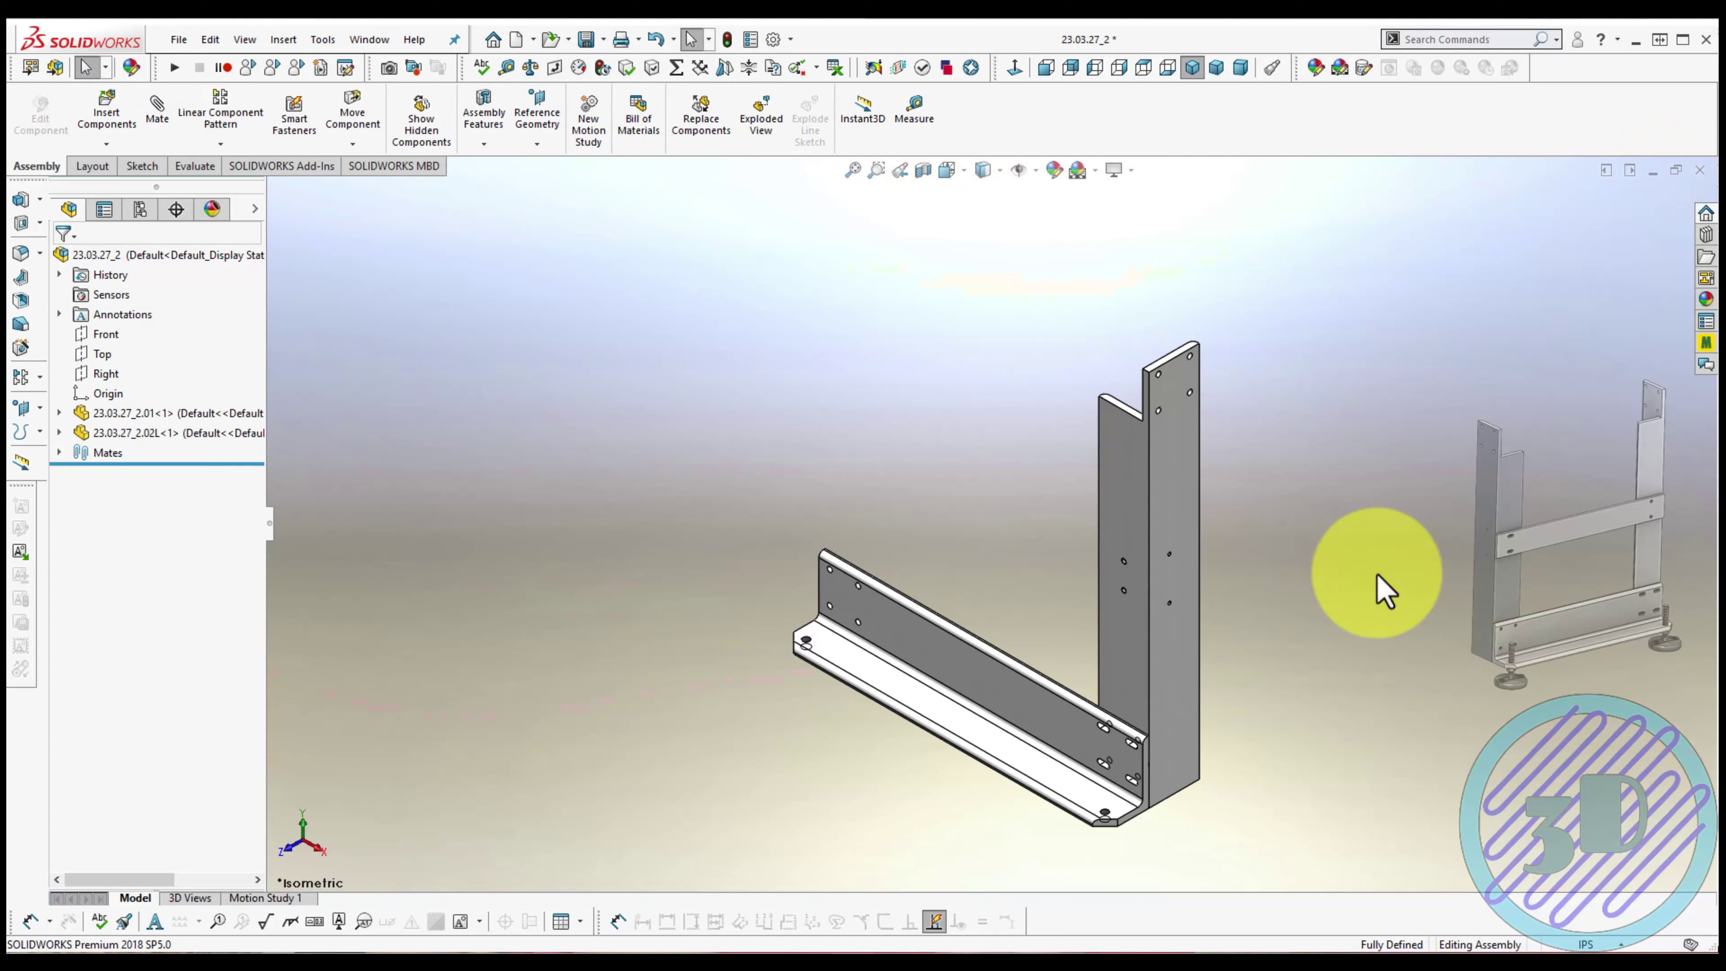
Mirror upright 23.03.27_2.02L about the base bracket's Right plane as an opposite-hand version
{"action": "left_click", "coordinate": [968, 679]}
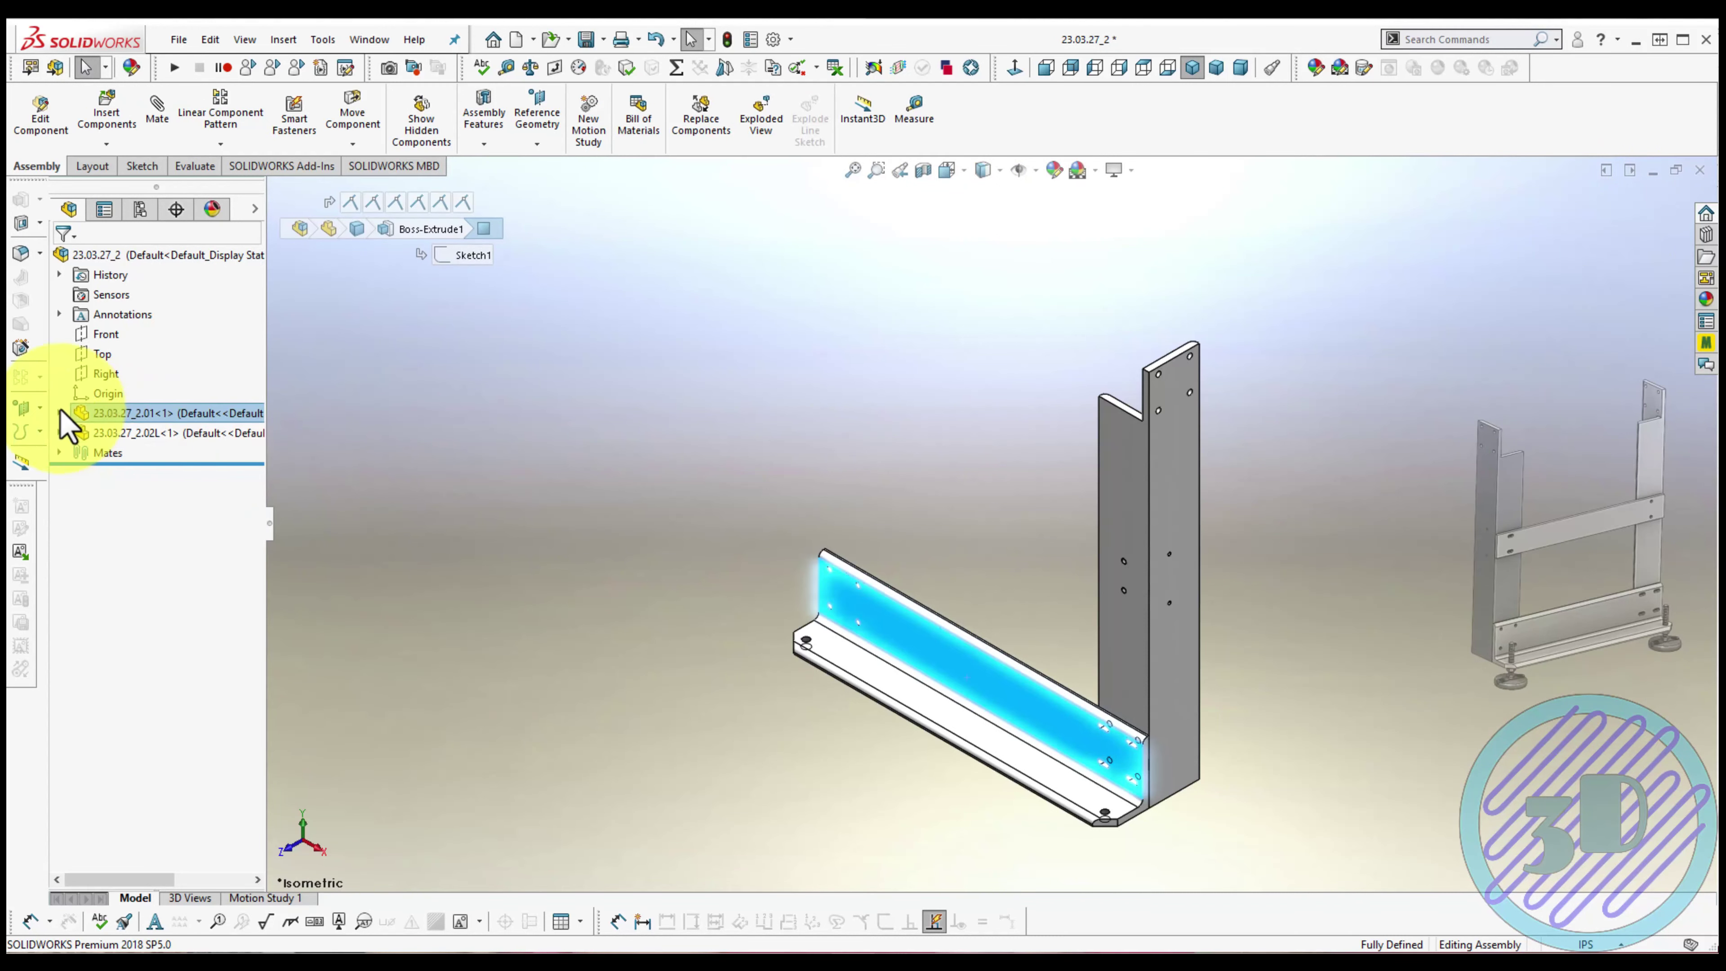
{"action": "left_click", "coordinate": [60, 413]}
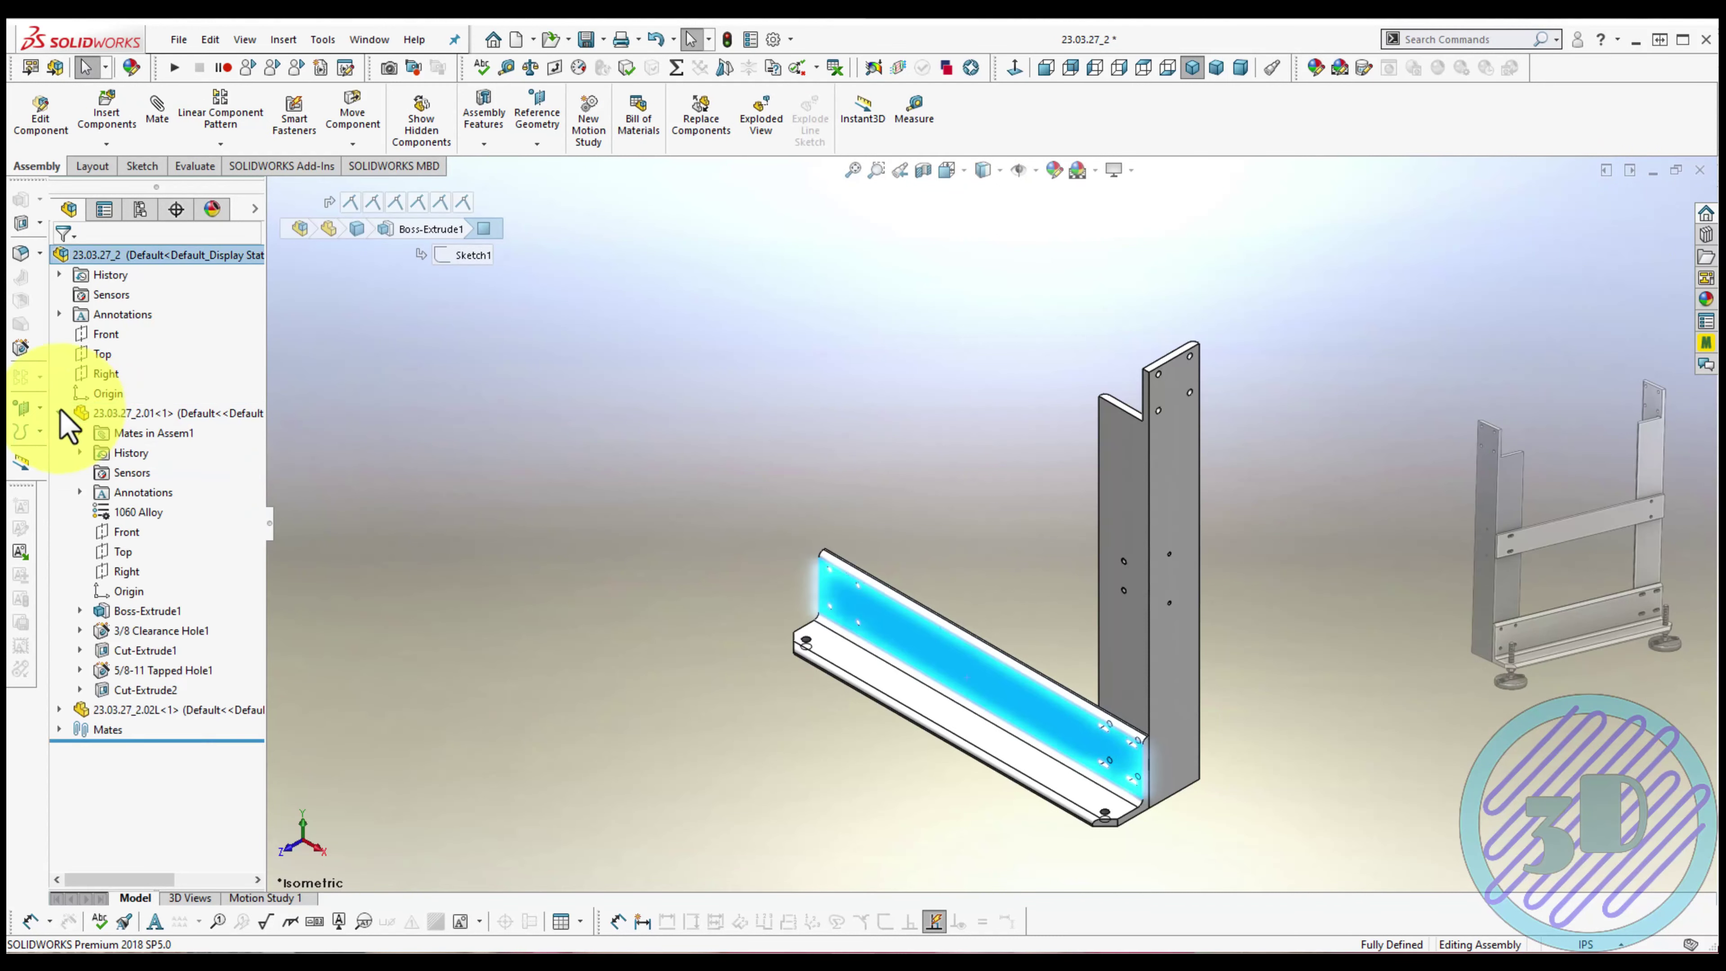
{"action": "left_click", "coordinate": [126, 572]}
{"action": "left_click", "coordinate": [220, 143]}
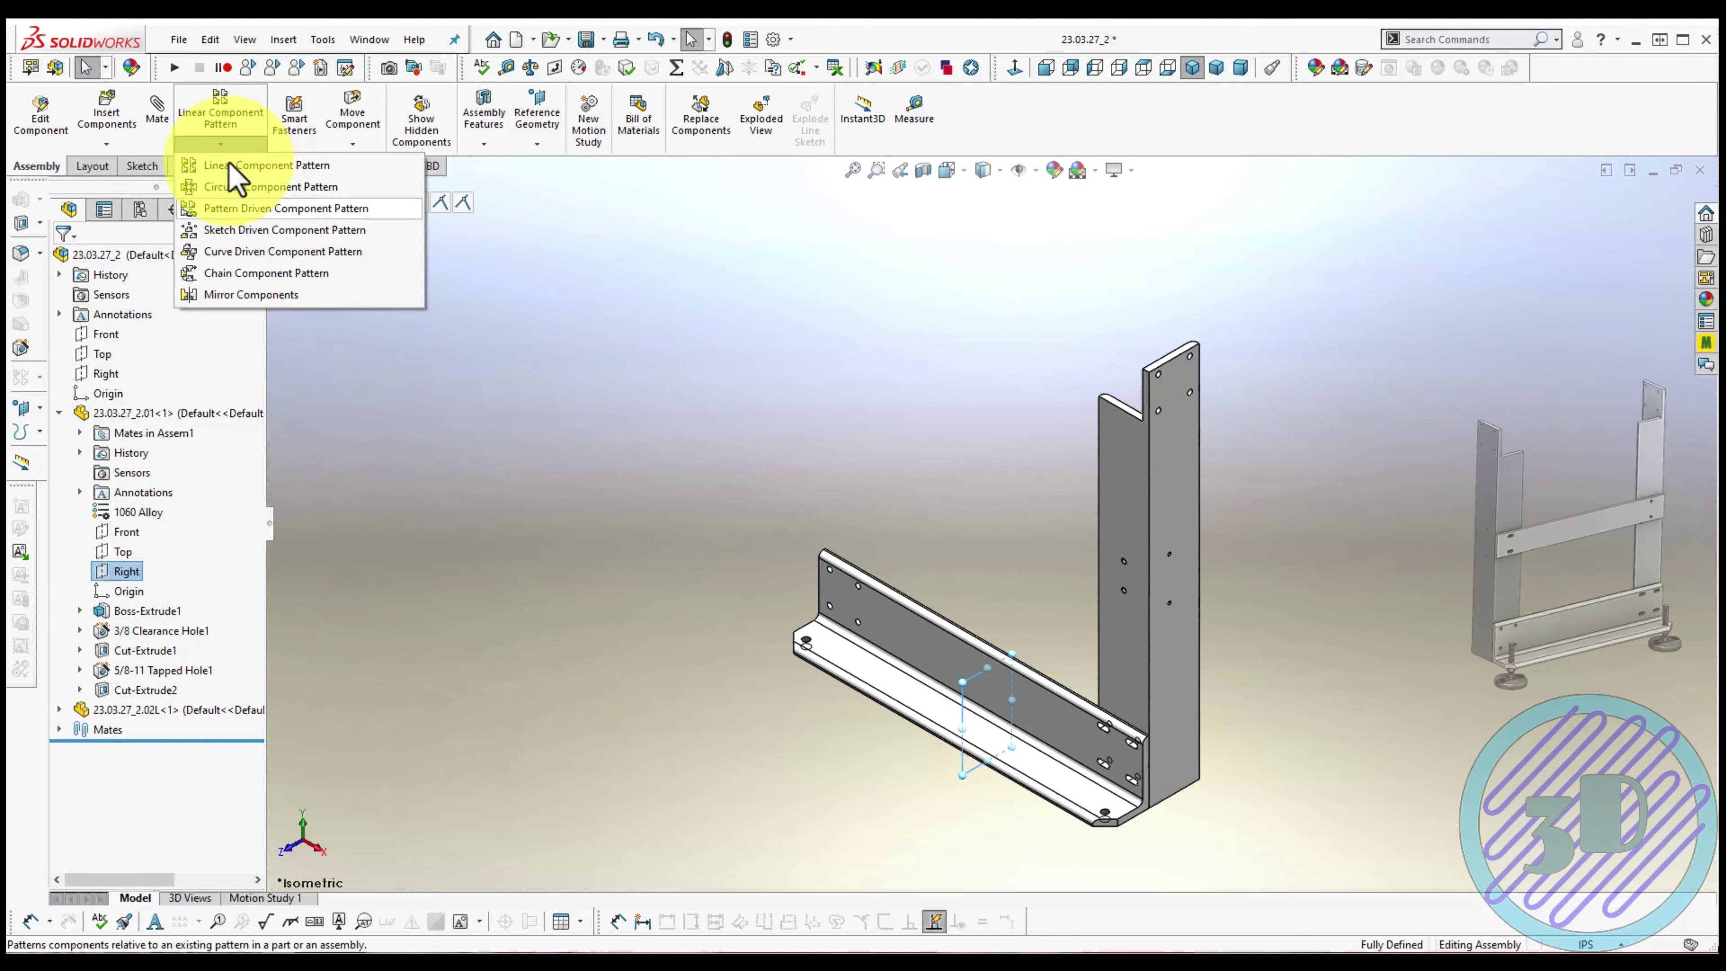
{"action": "left_click", "coordinate": [231, 294]}
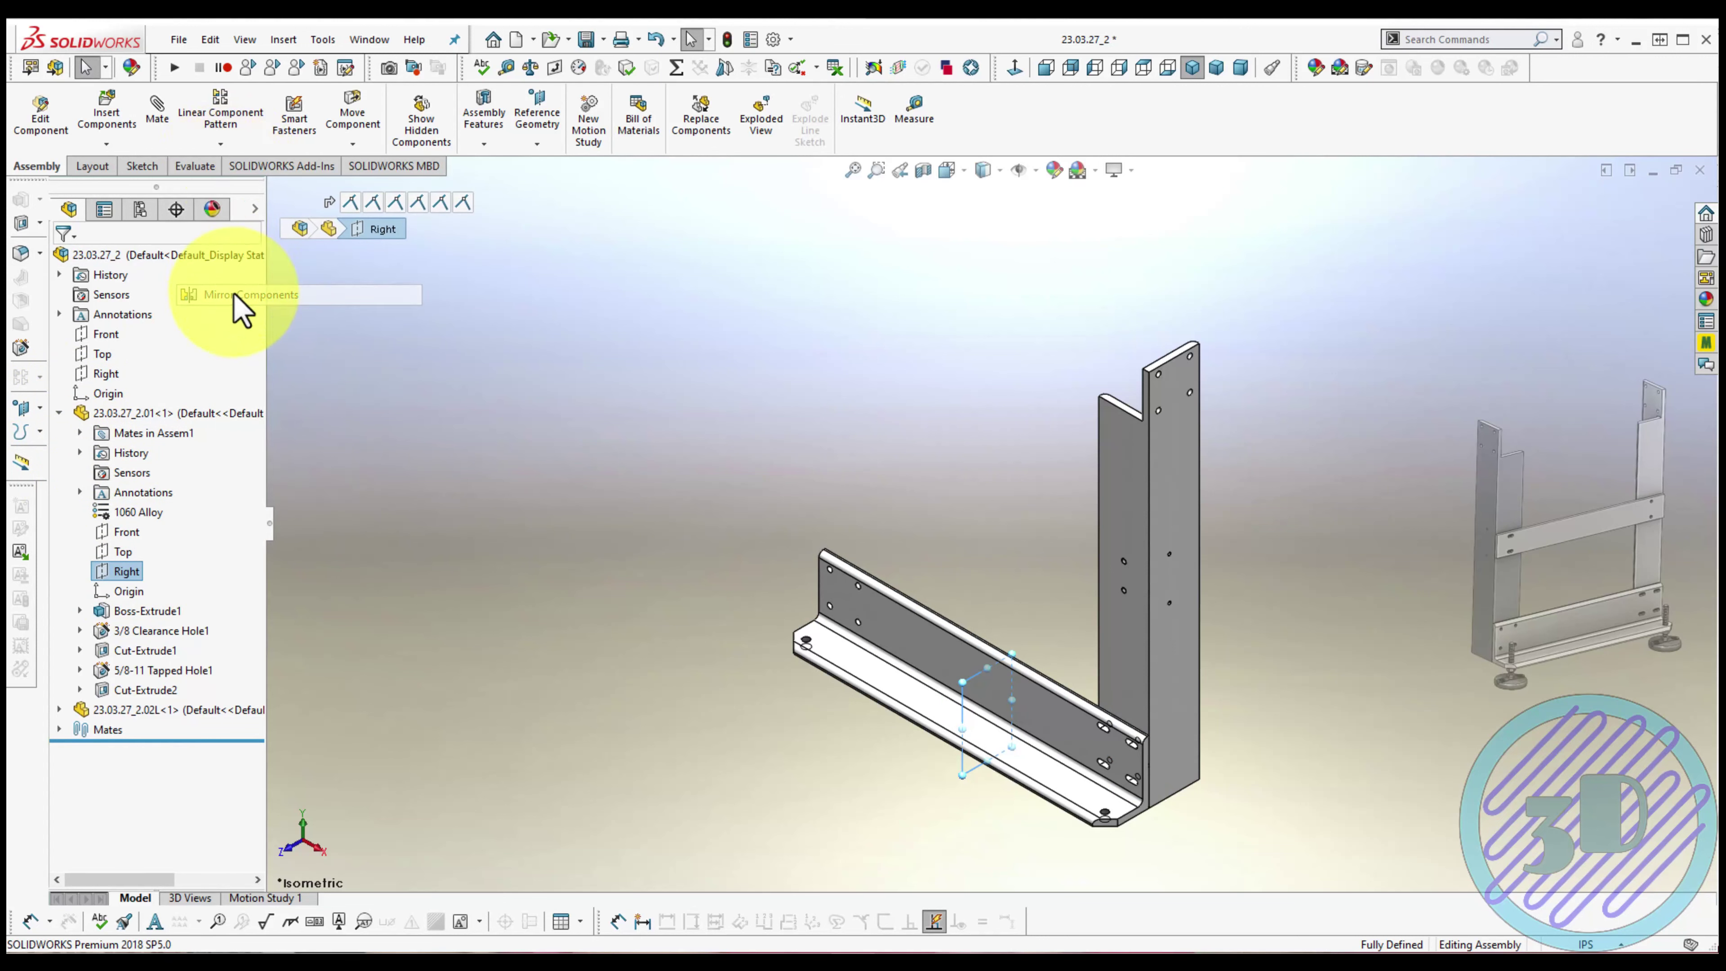
{"action": "left_click", "coordinate": [1125, 533]}
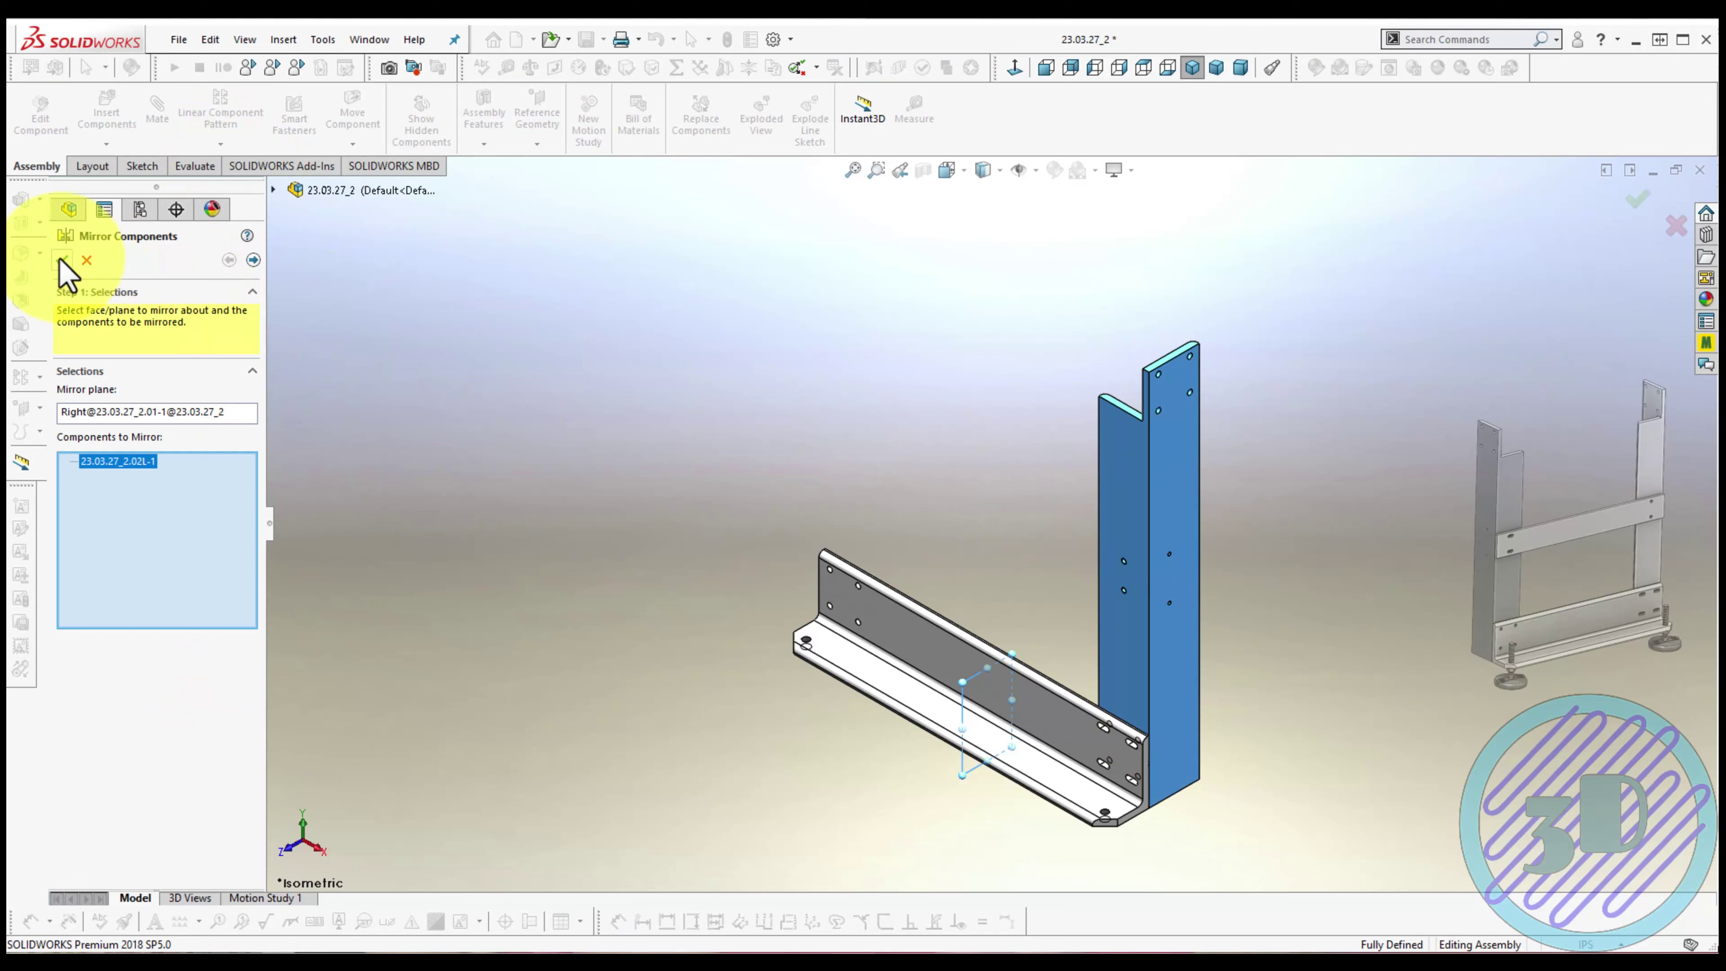
{"action": "left_click", "coordinate": [253, 263]}
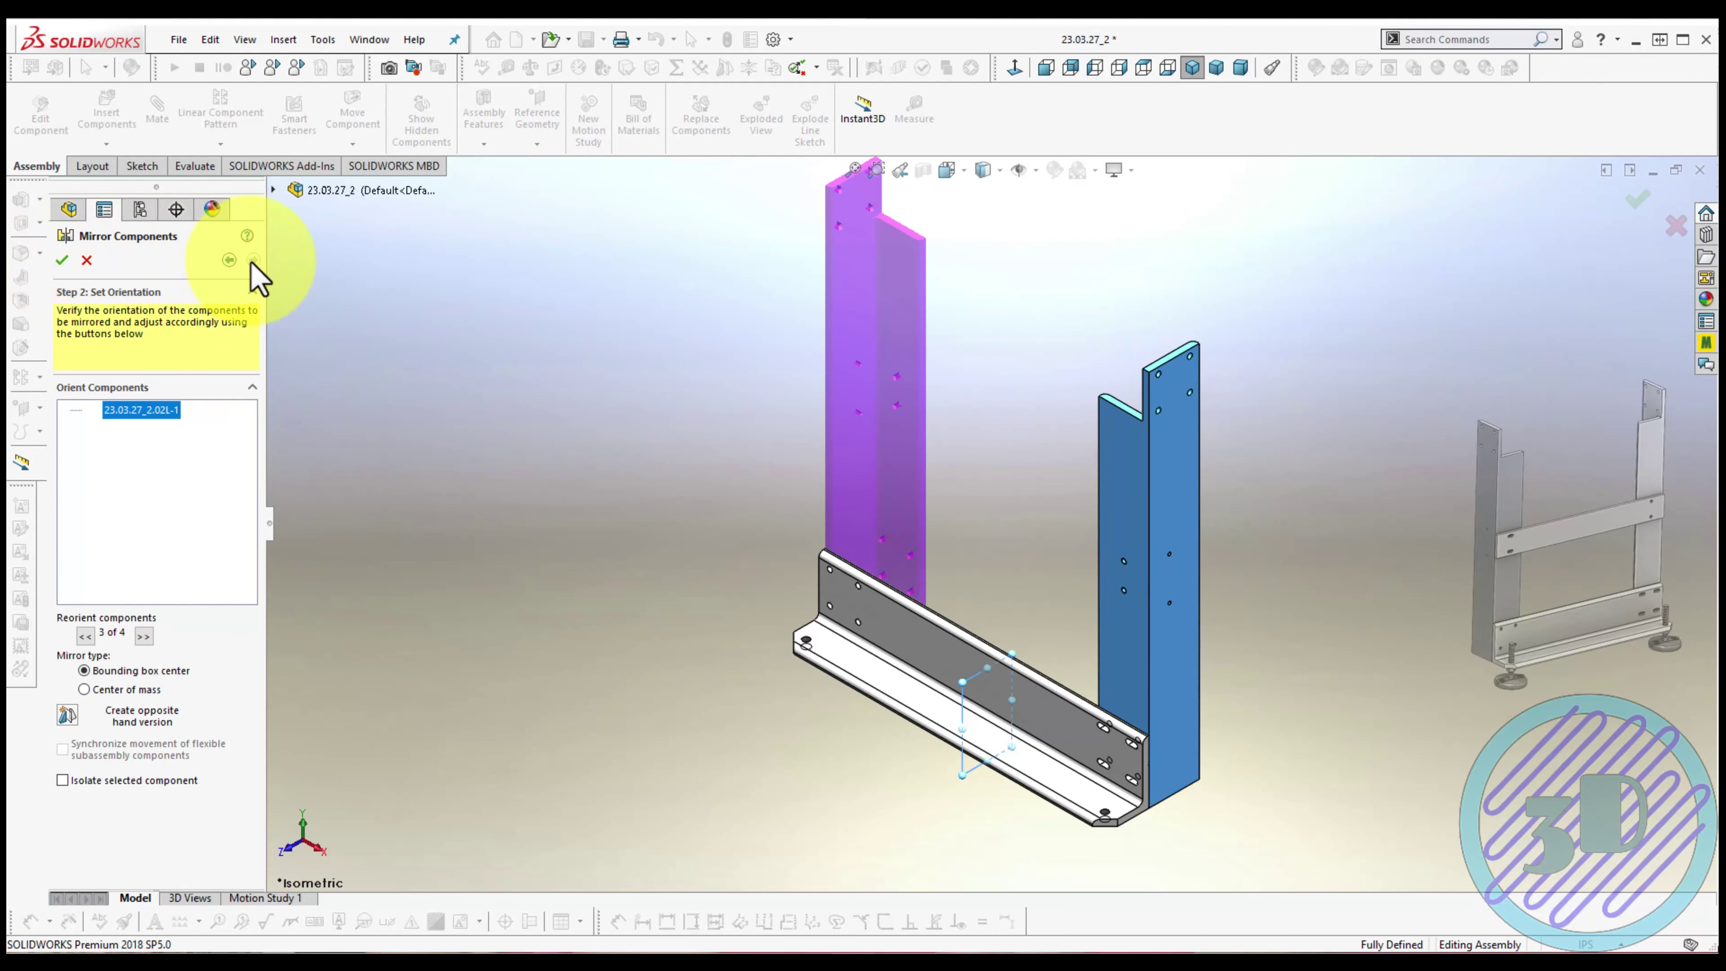
{"action": "left_click", "coordinate": [68, 714]}
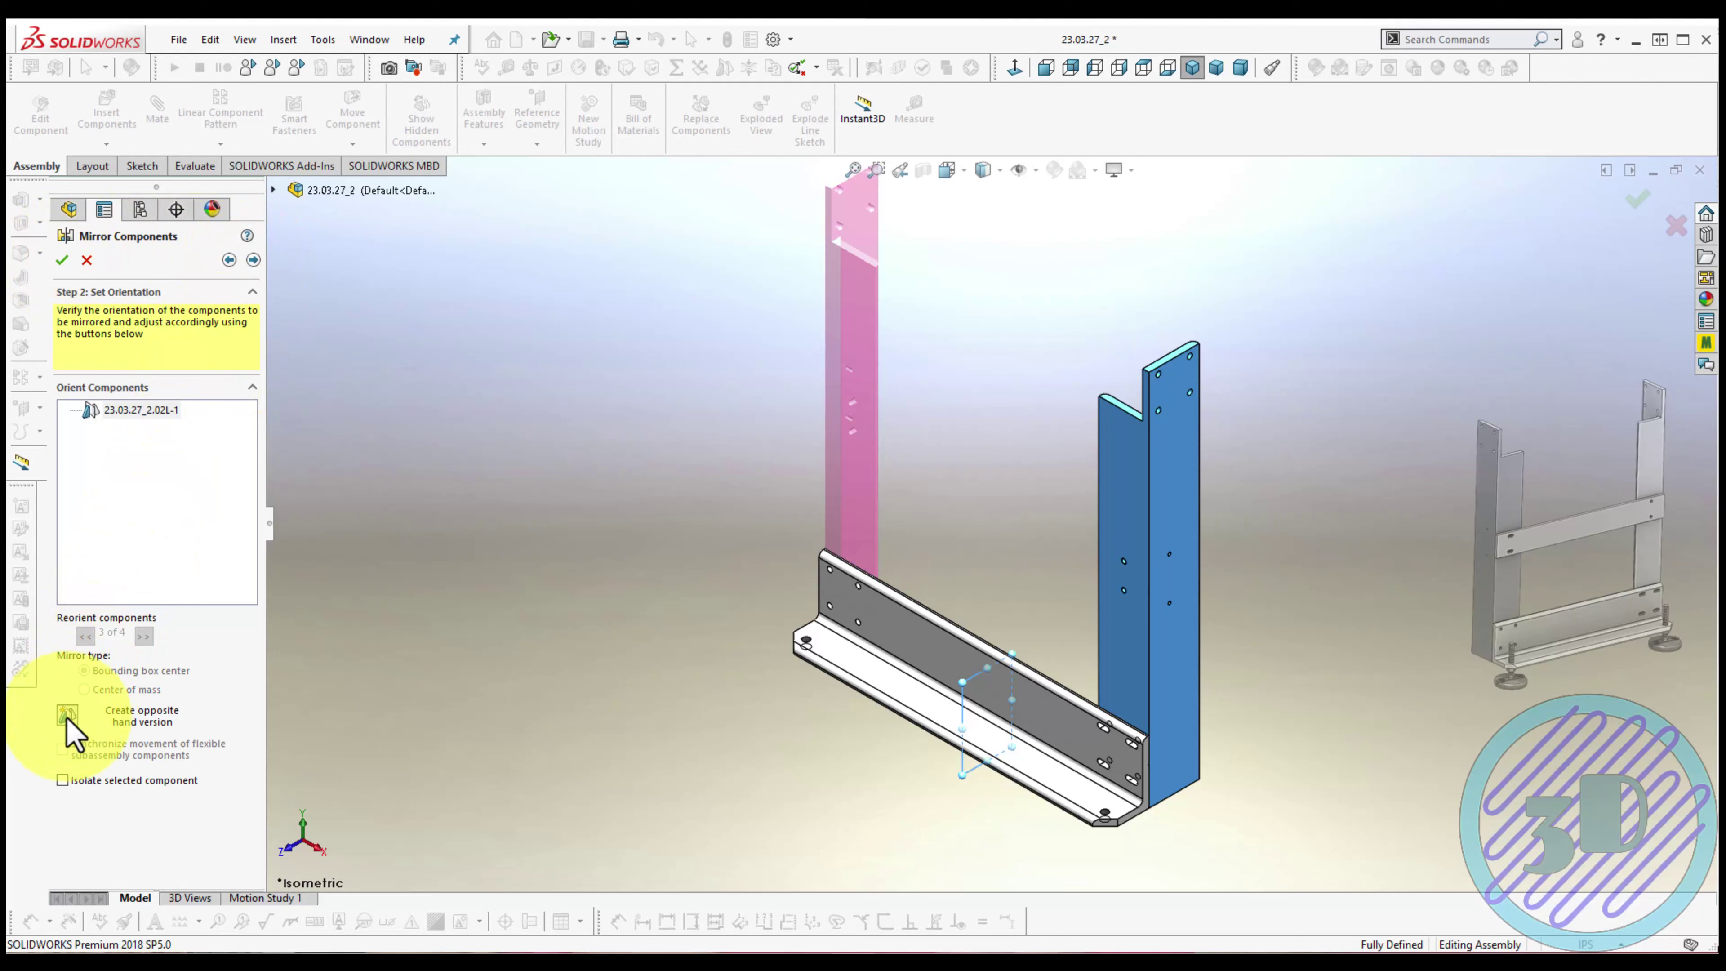
{"action": "left_click", "coordinate": [64, 260]}
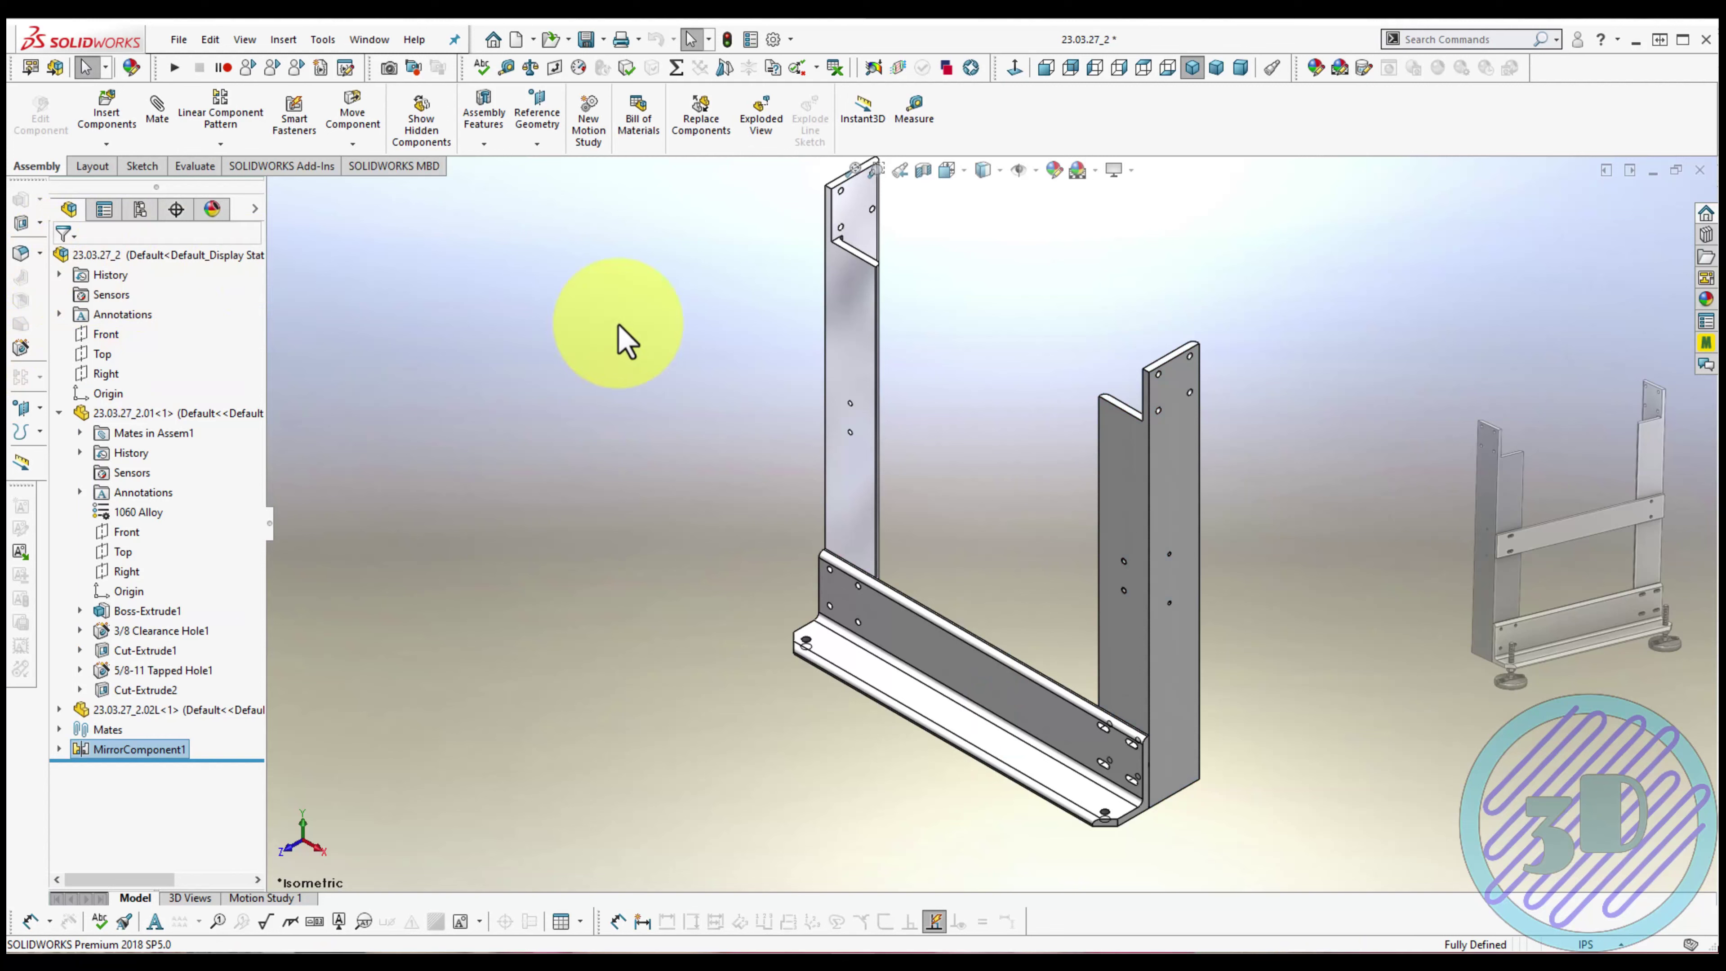
Open the mirrored upright Mirror23.03.27_2.02L as its own part in isometric view
{"action": "left_click", "coordinate": [867, 363]}
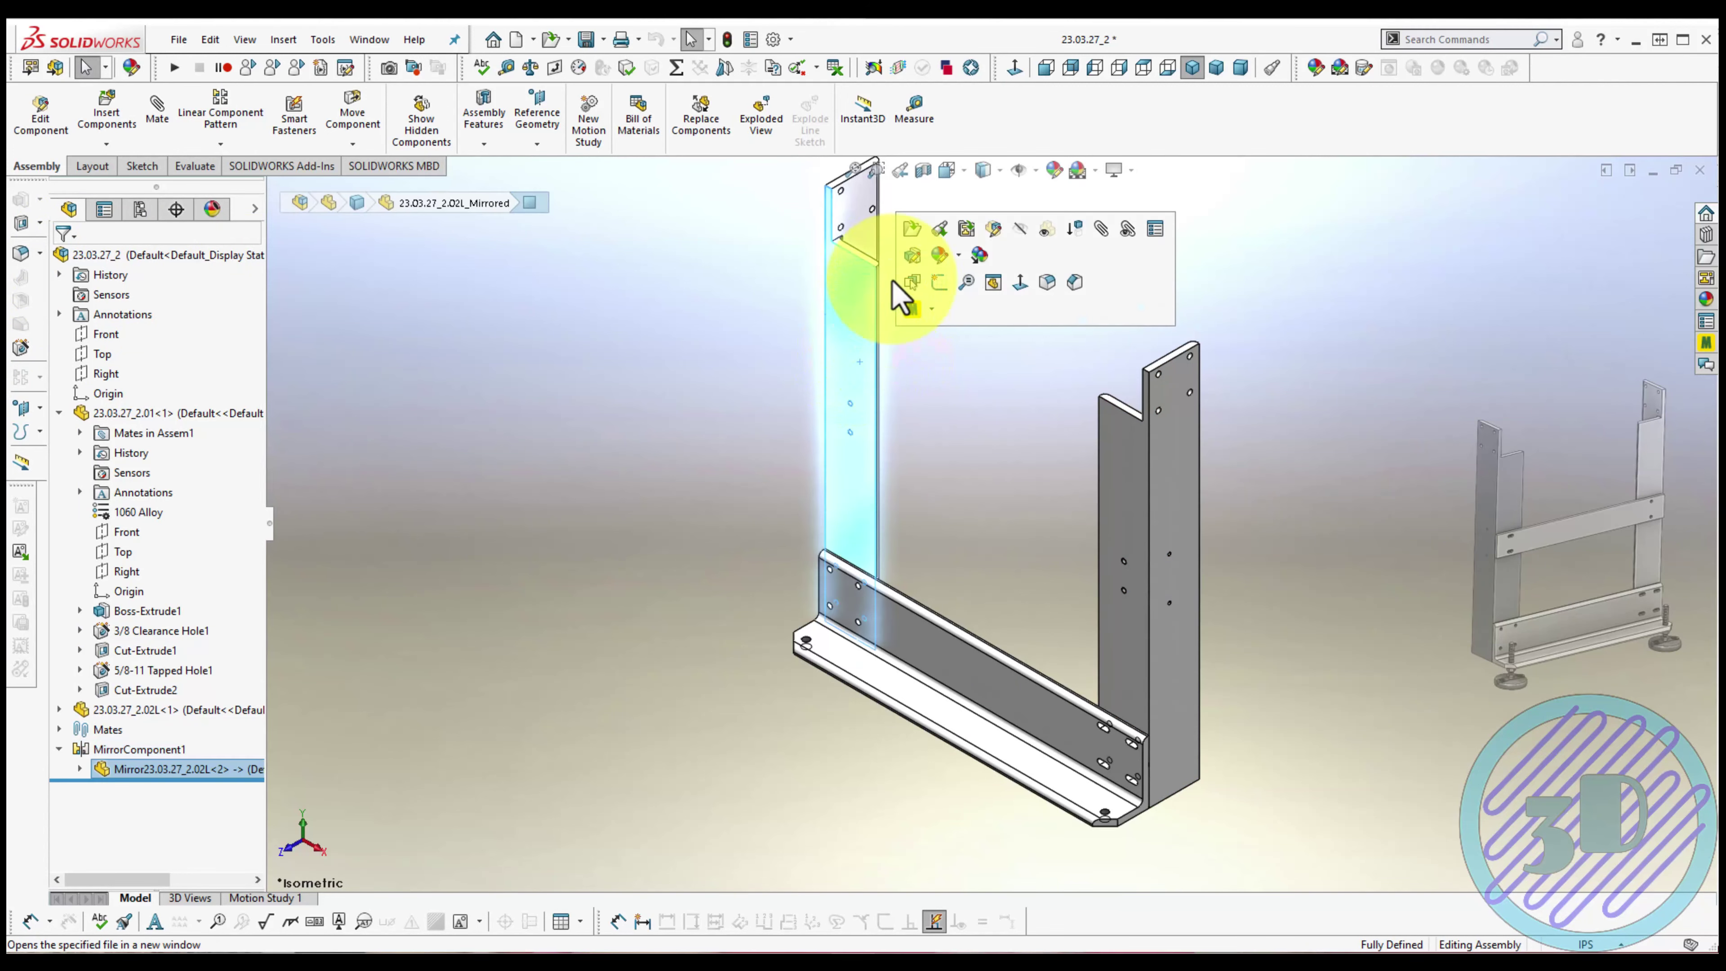
{"action": "left_click", "coordinate": [913, 227]}
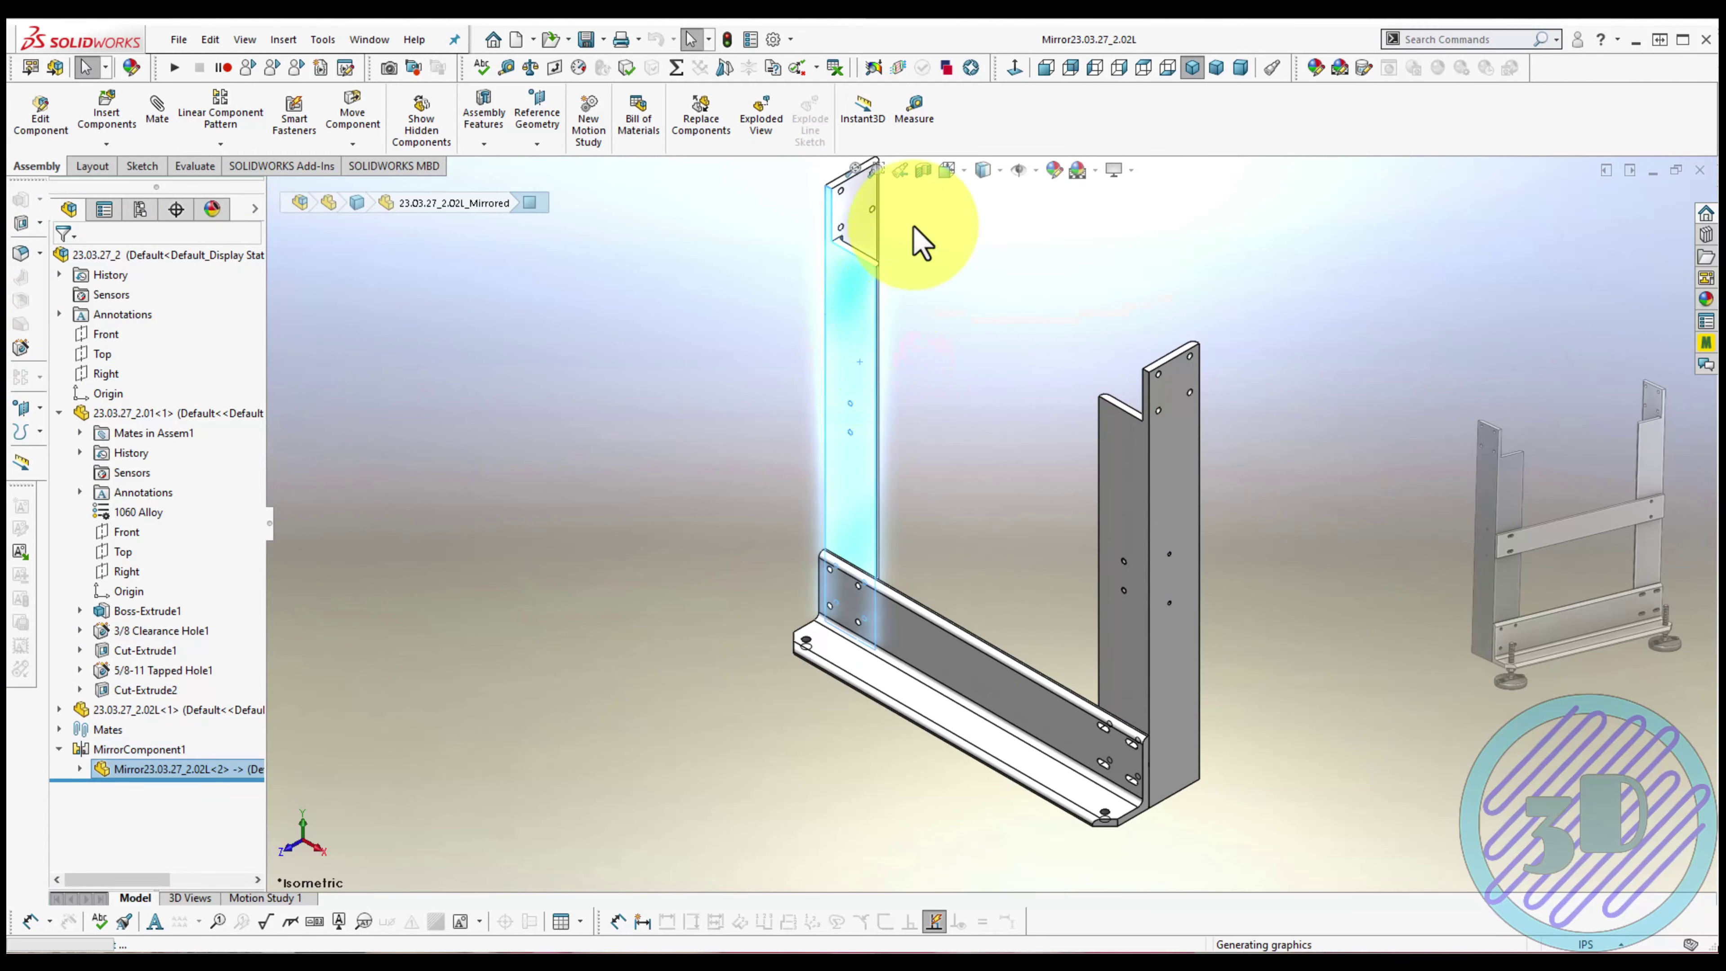
{"action": "left_click", "coordinate": [1193, 68]}
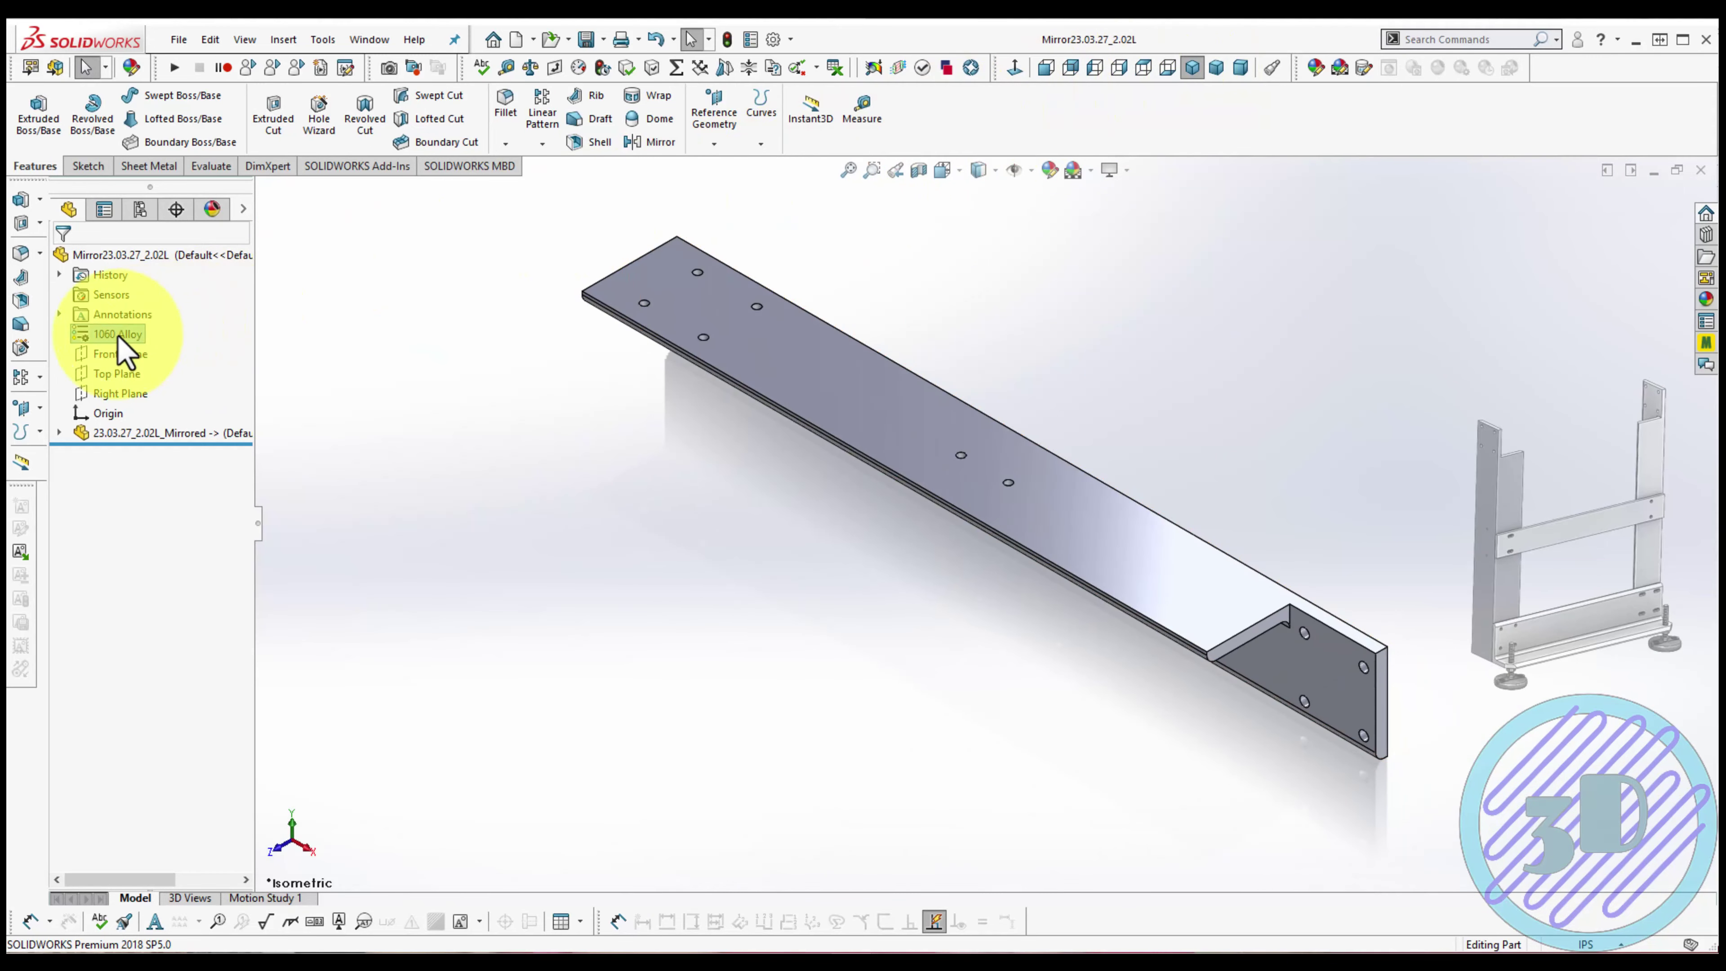
Check the part's material options, keeping 1060 Alloy
{"action": "right_click", "coordinate": [125, 350]}
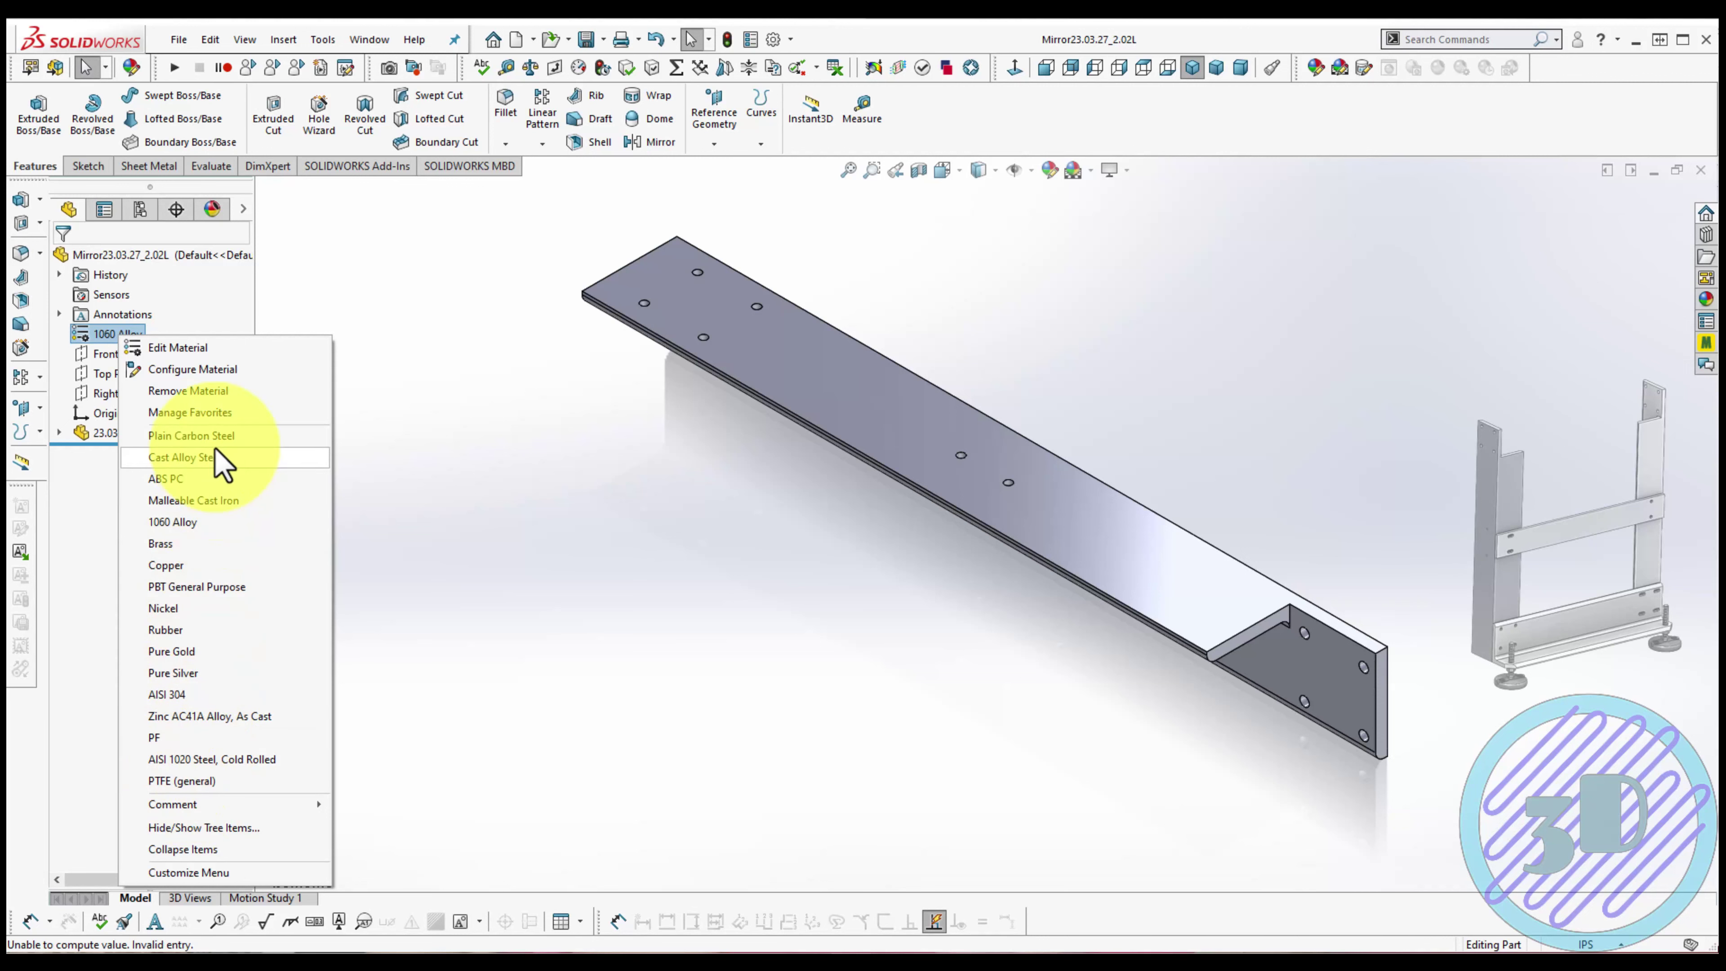
{"action": "left_click", "coordinate": [474, 537]}
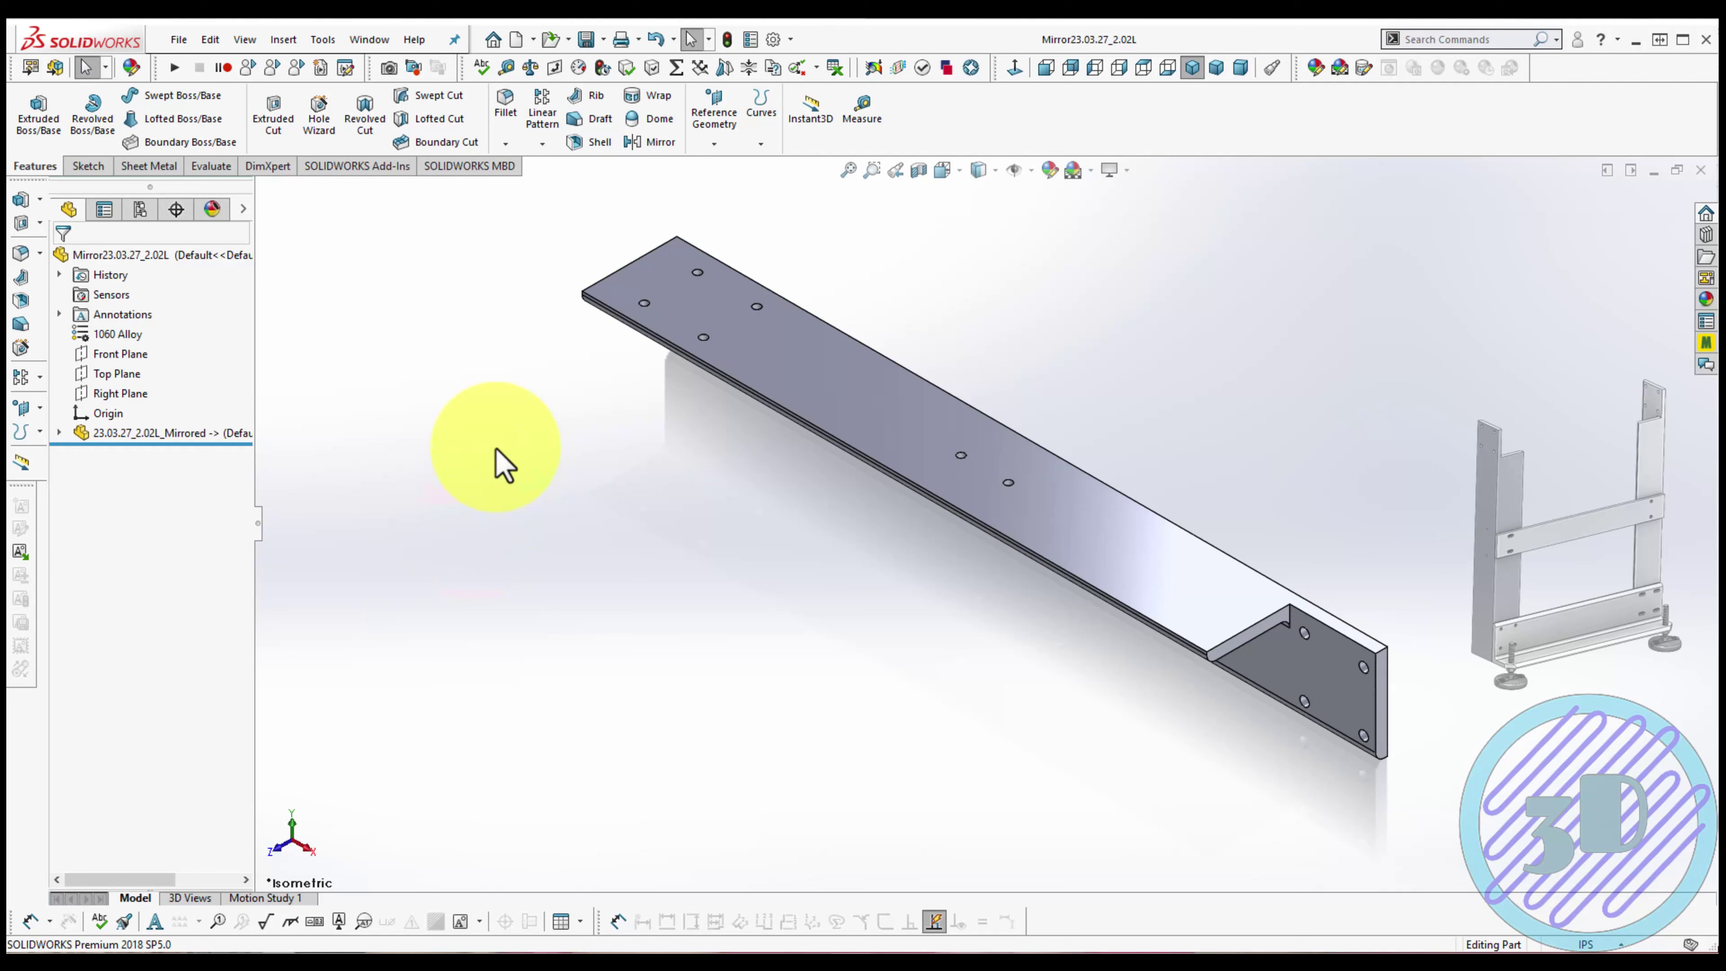
{"action": "left_click", "coordinate": [604, 39]}
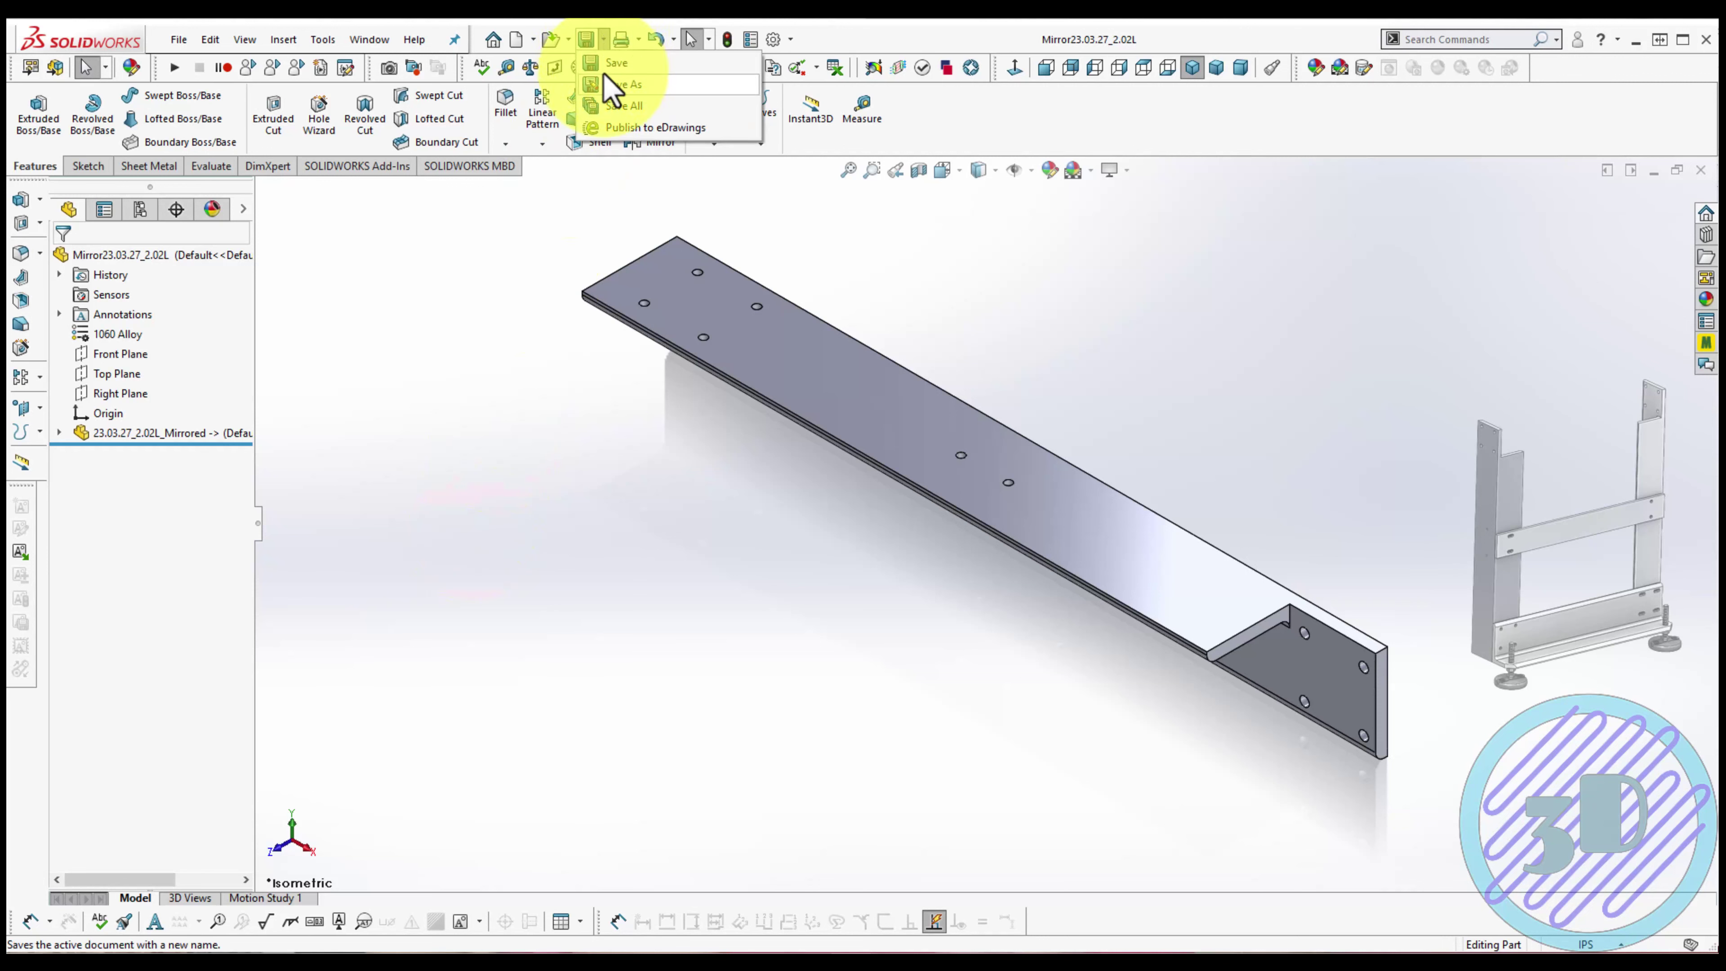
Rename Mirror23.03.27_2.02L to 23.03.27_2.02R and save the mirrored part
{"action": "left_click", "coordinate": [607, 95]}
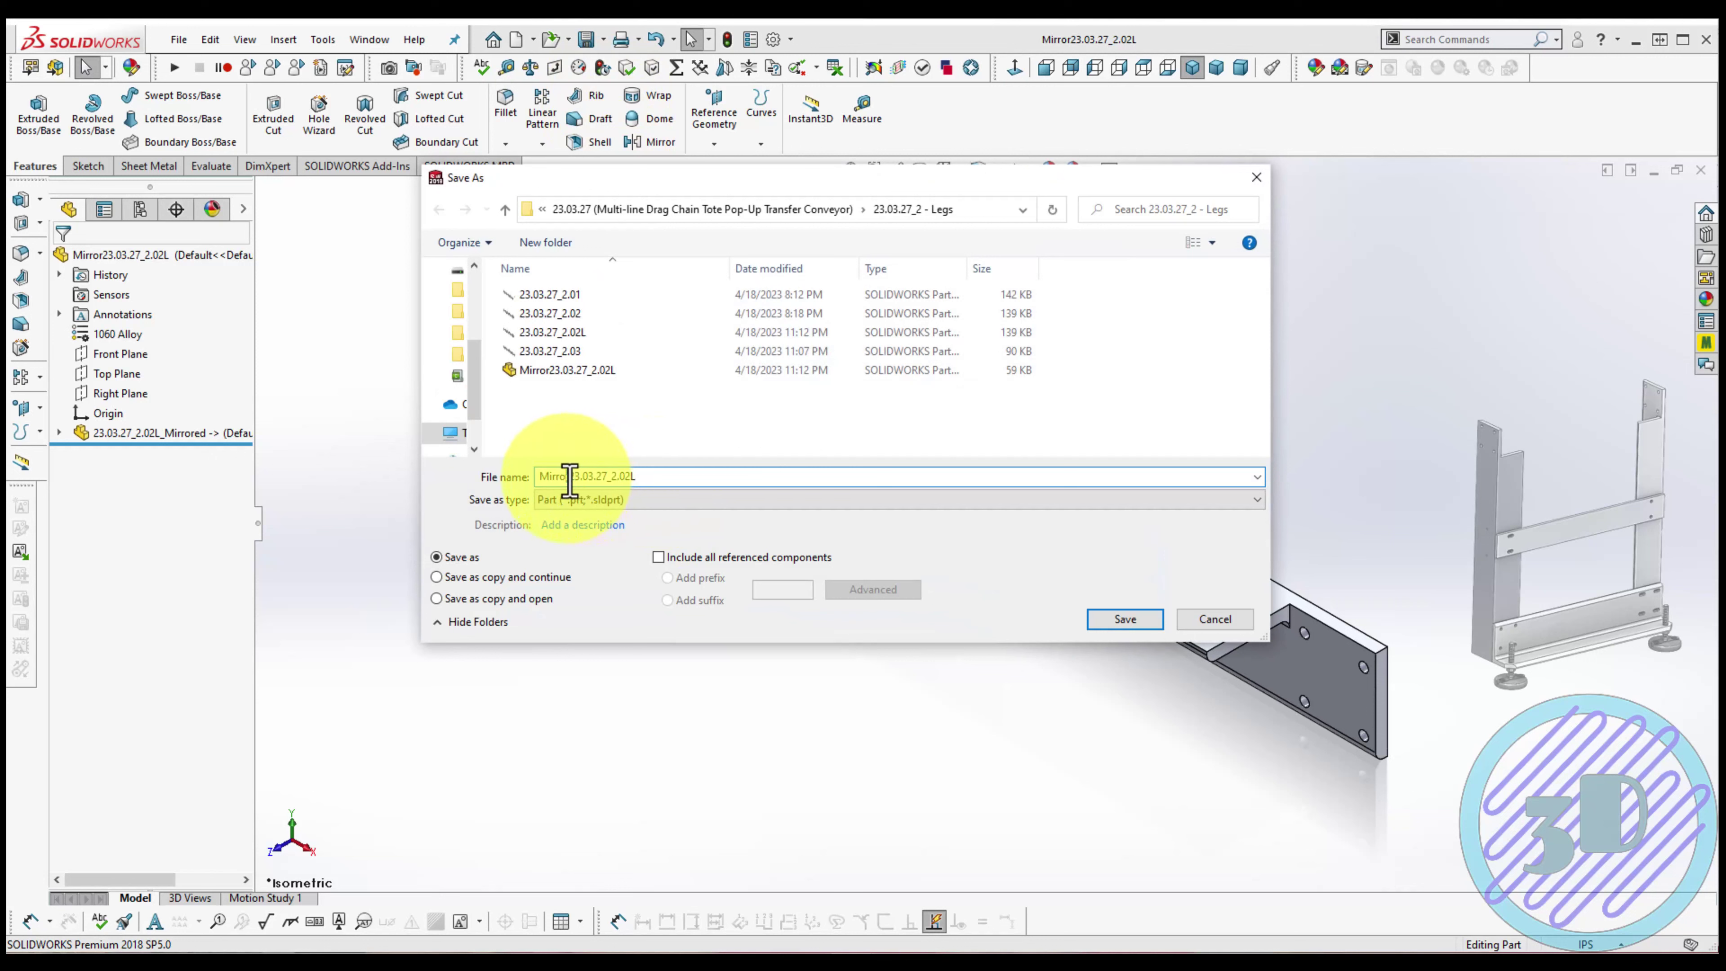
{"action": "left_click_drag", "start_coordinate": [569, 476], "coordinate": [499, 480]}
{"action": "key", "text": "BackSpace"}
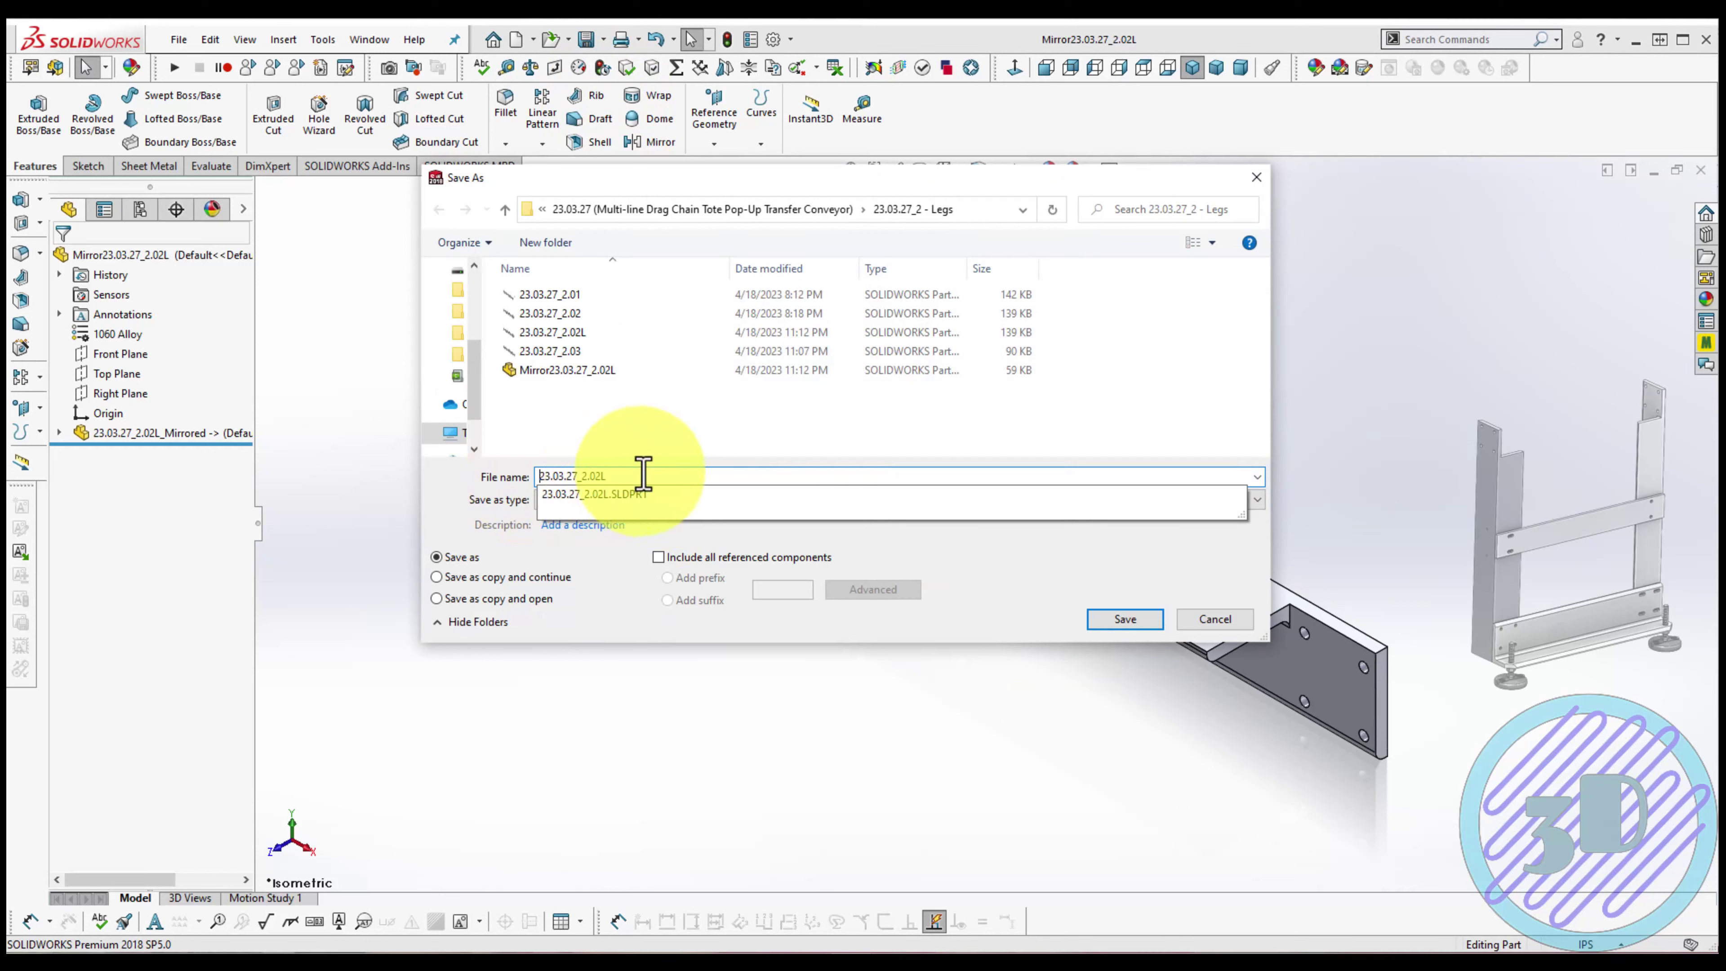
{"action": "key", "text": "BackSpace"}
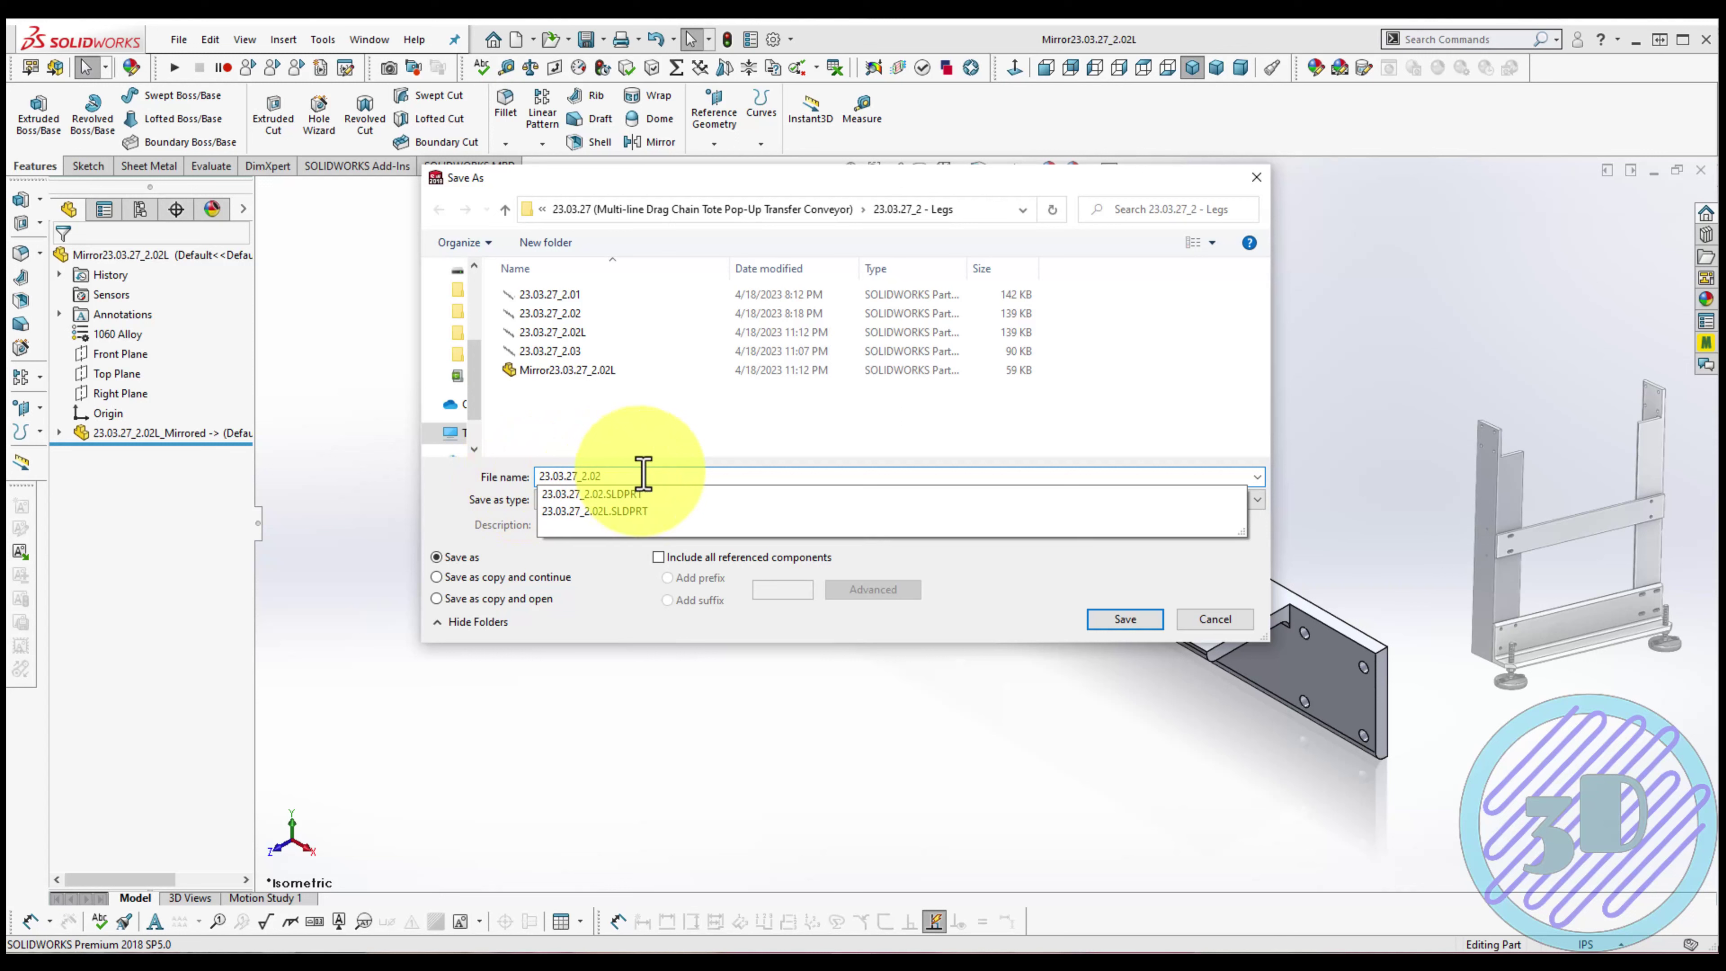
{"action": "type", "text": "R"}
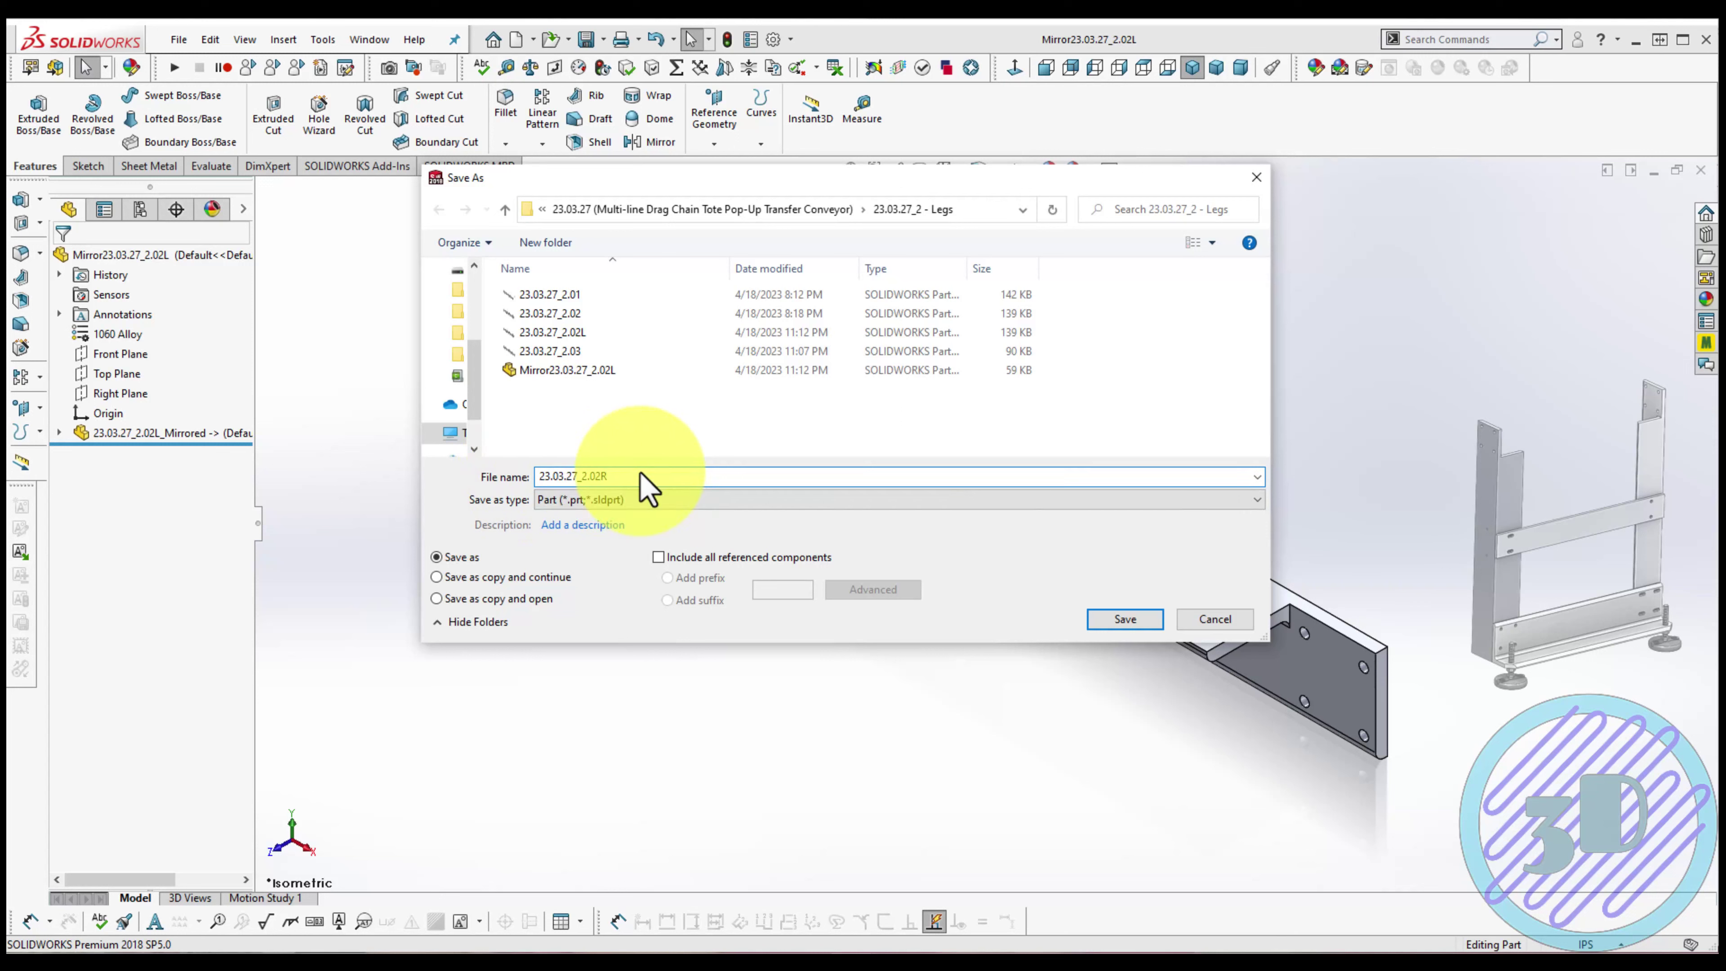
{"action": "left_click", "coordinate": [1115, 618]}
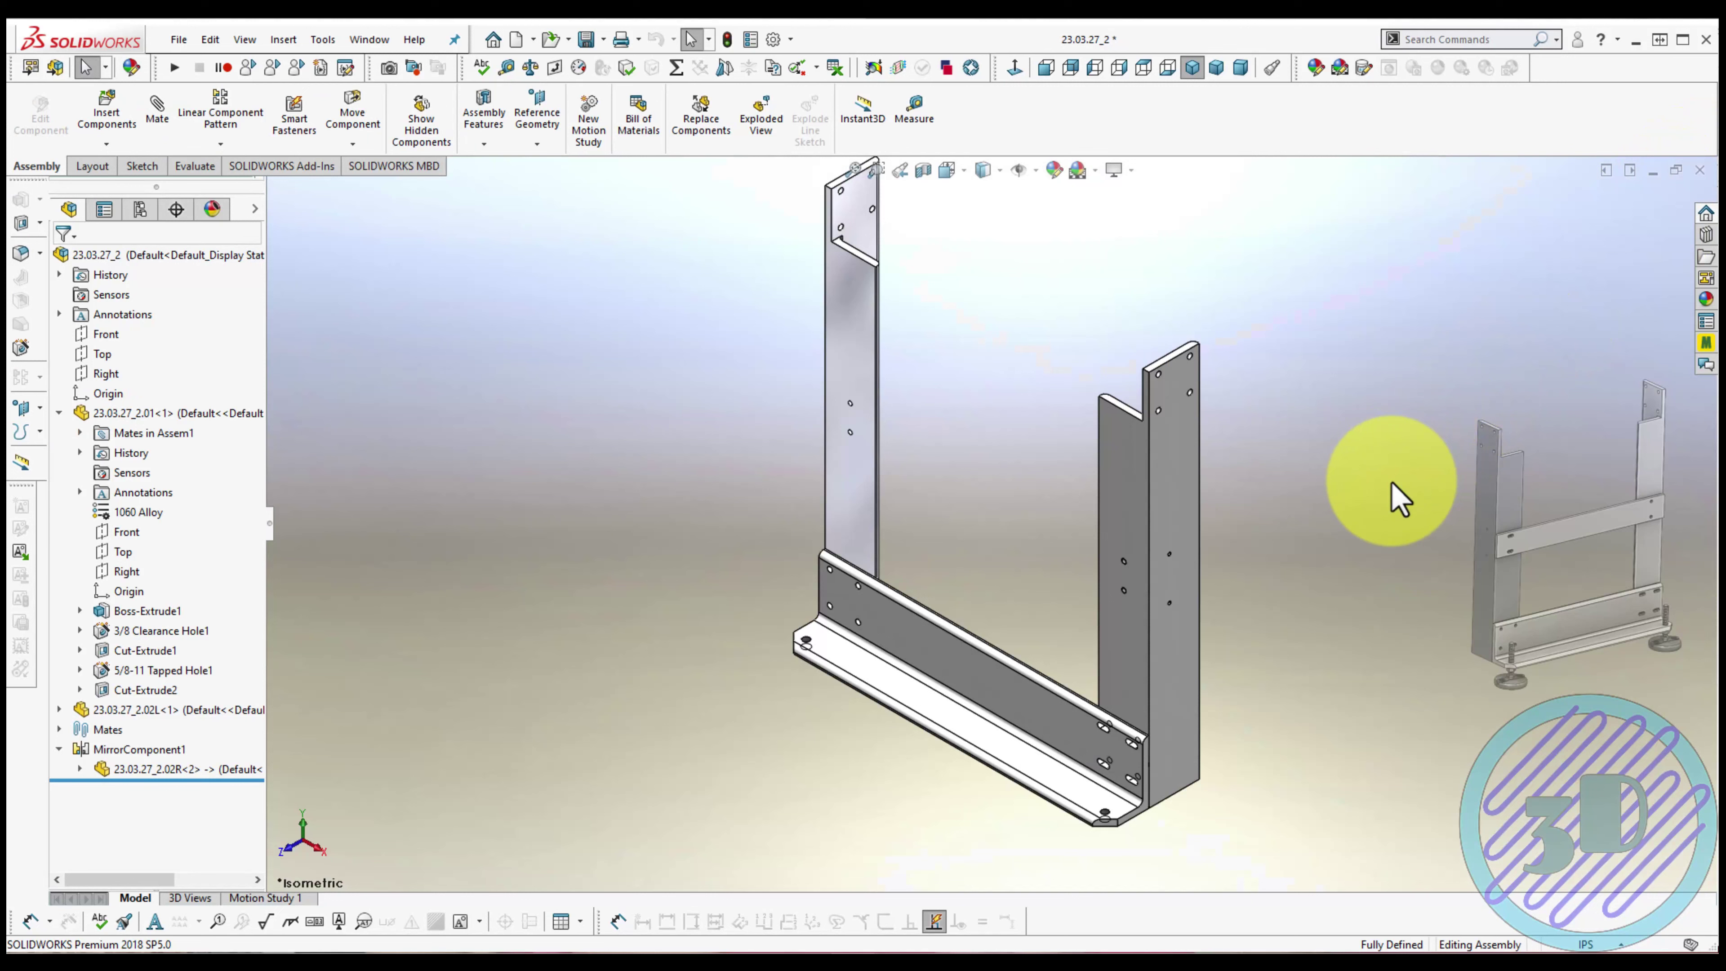
Inspect the original and mirrored uprights and their feature lists in the design tree
{"action": "left_click", "coordinate": [1178, 533]}
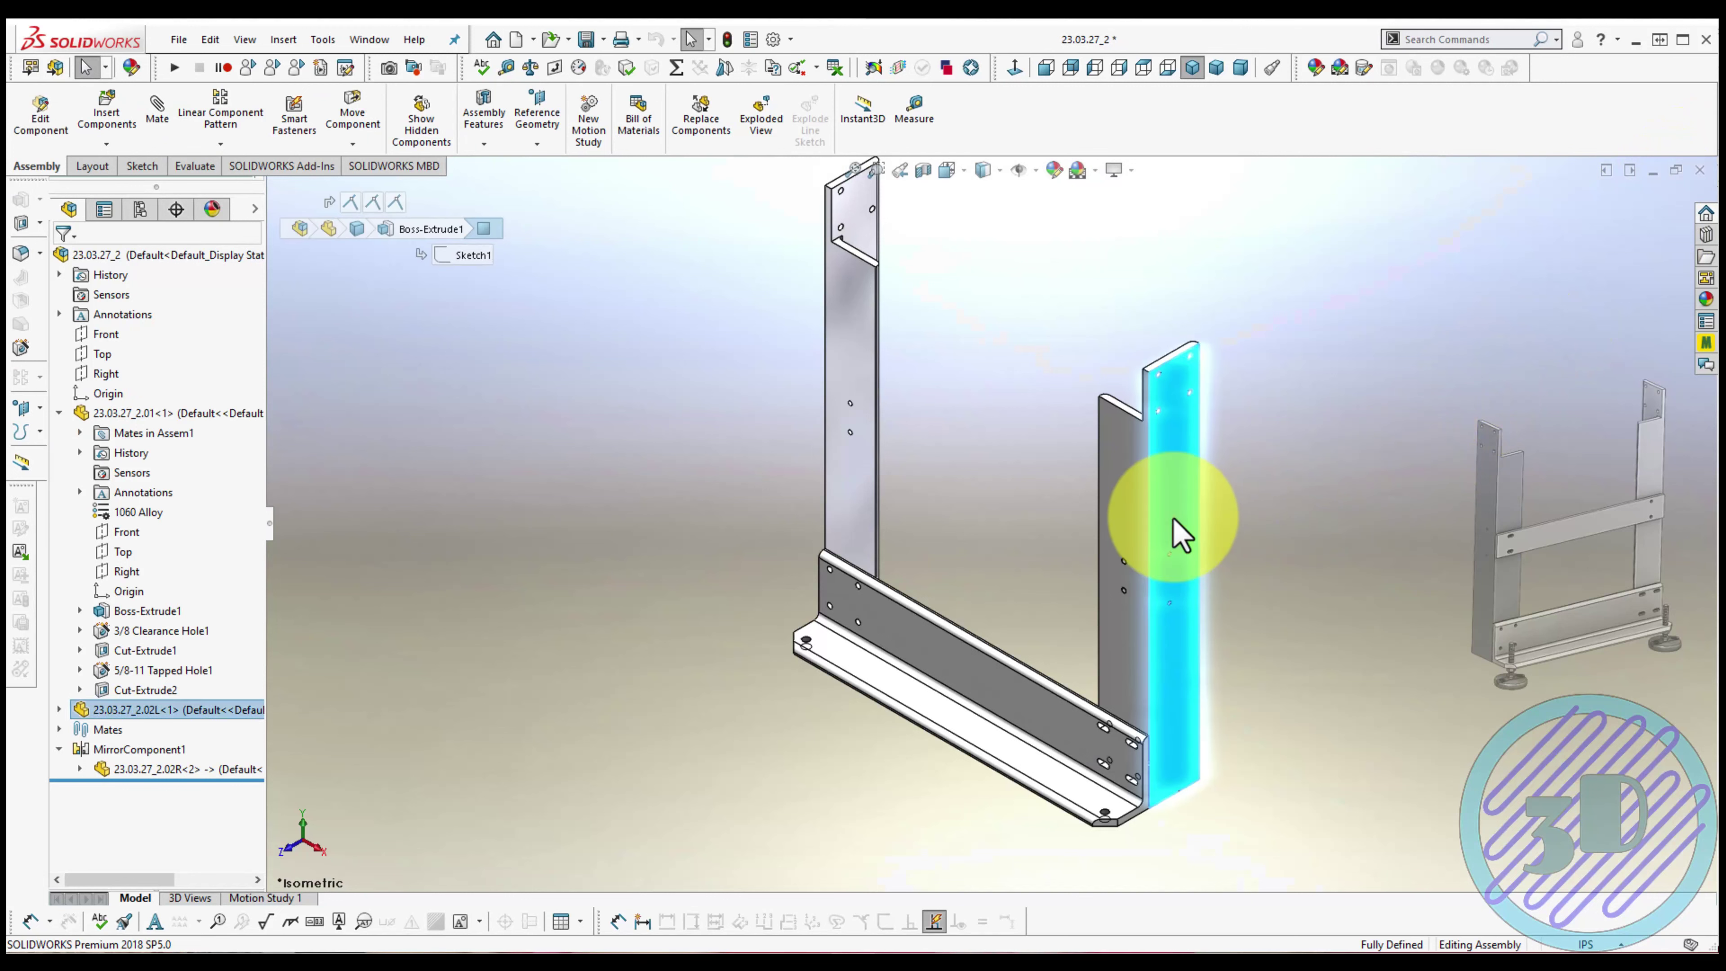
{"action": "left_click", "coordinate": [59, 710]}
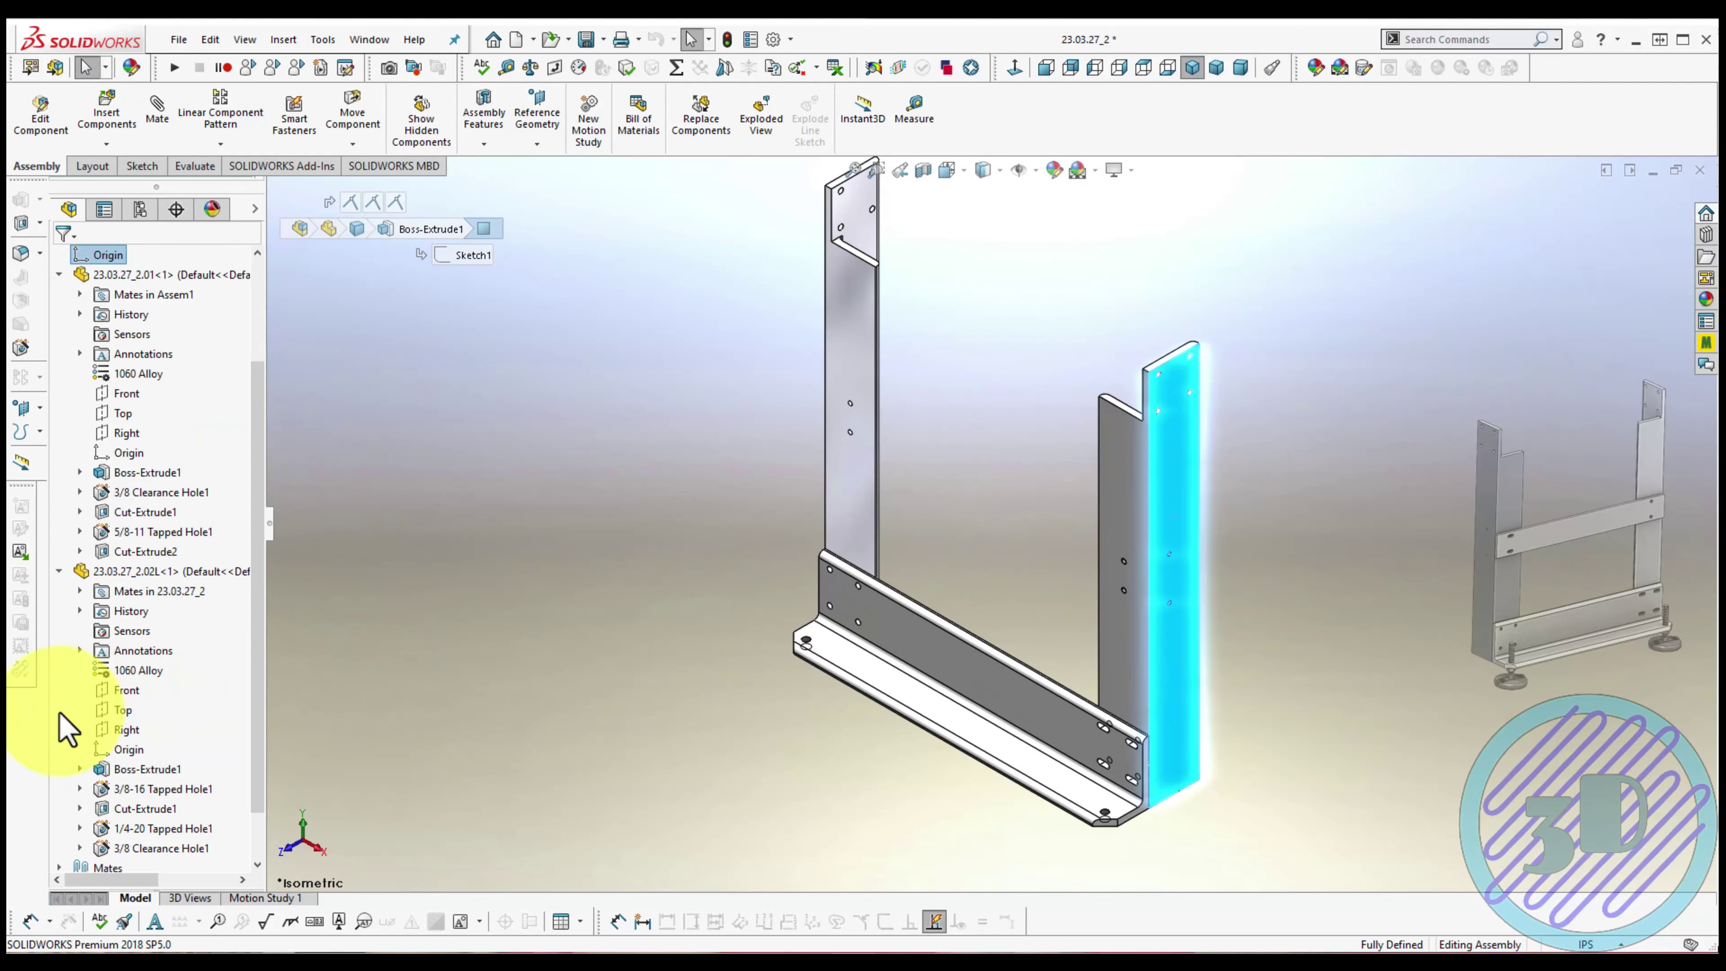
{"action": "left_click", "coordinate": [557, 639]}
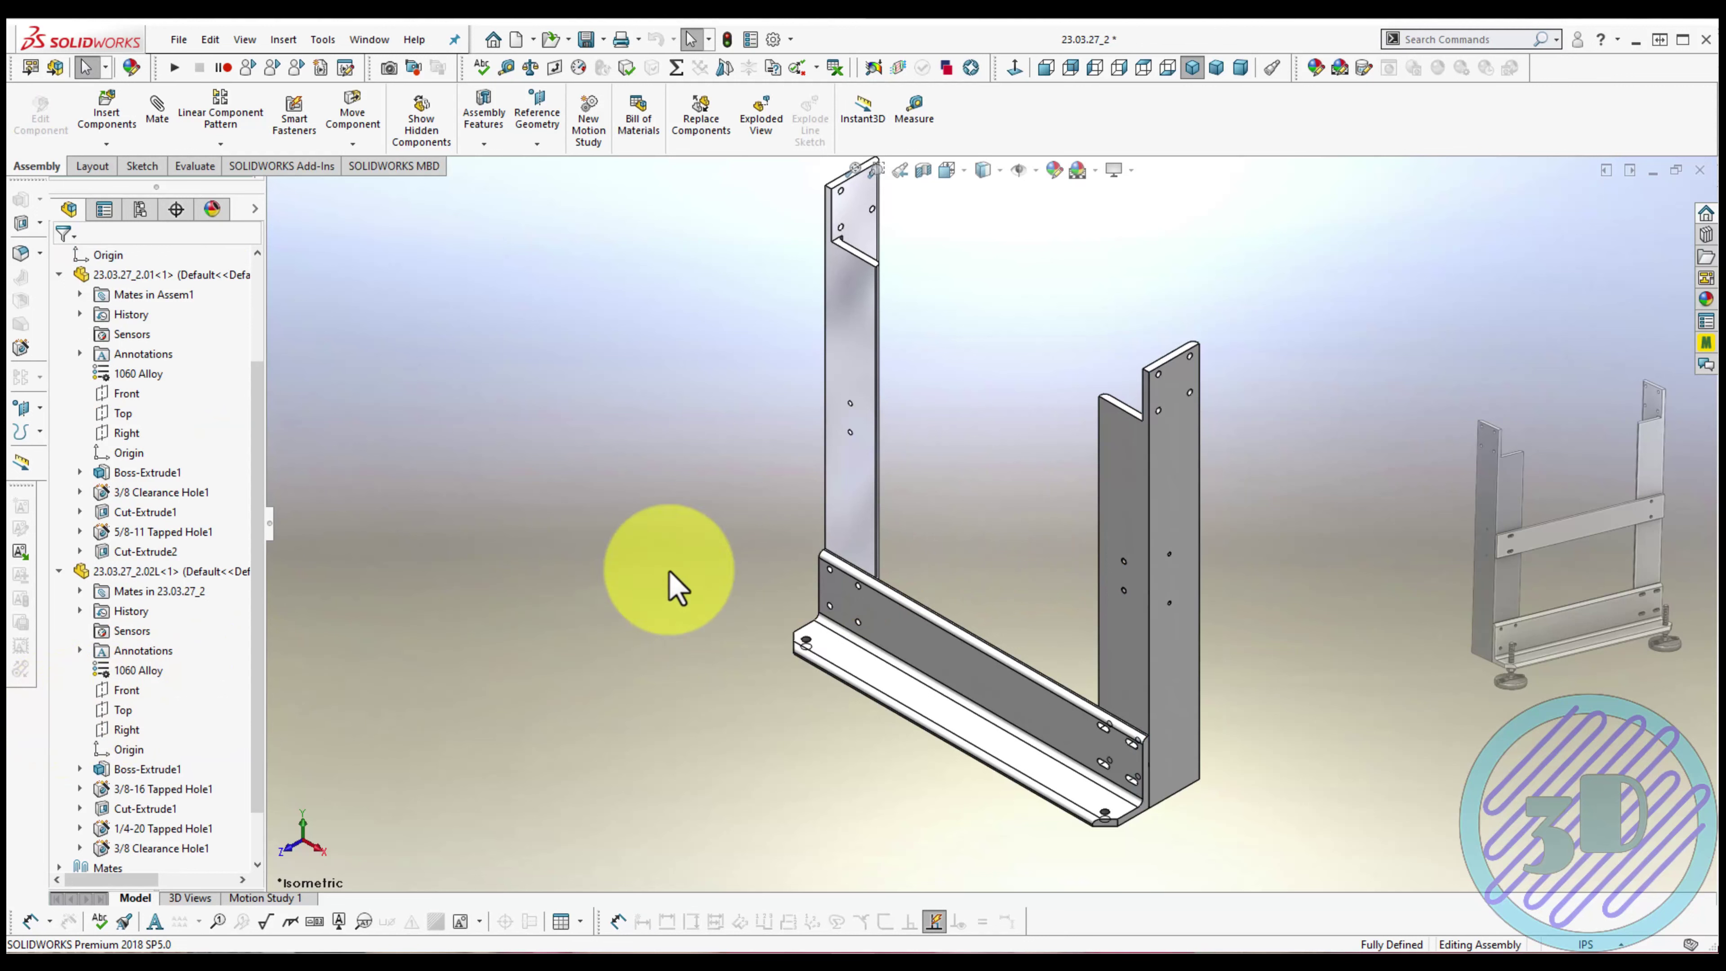
{"action": "left_click", "coordinate": [847, 479]}
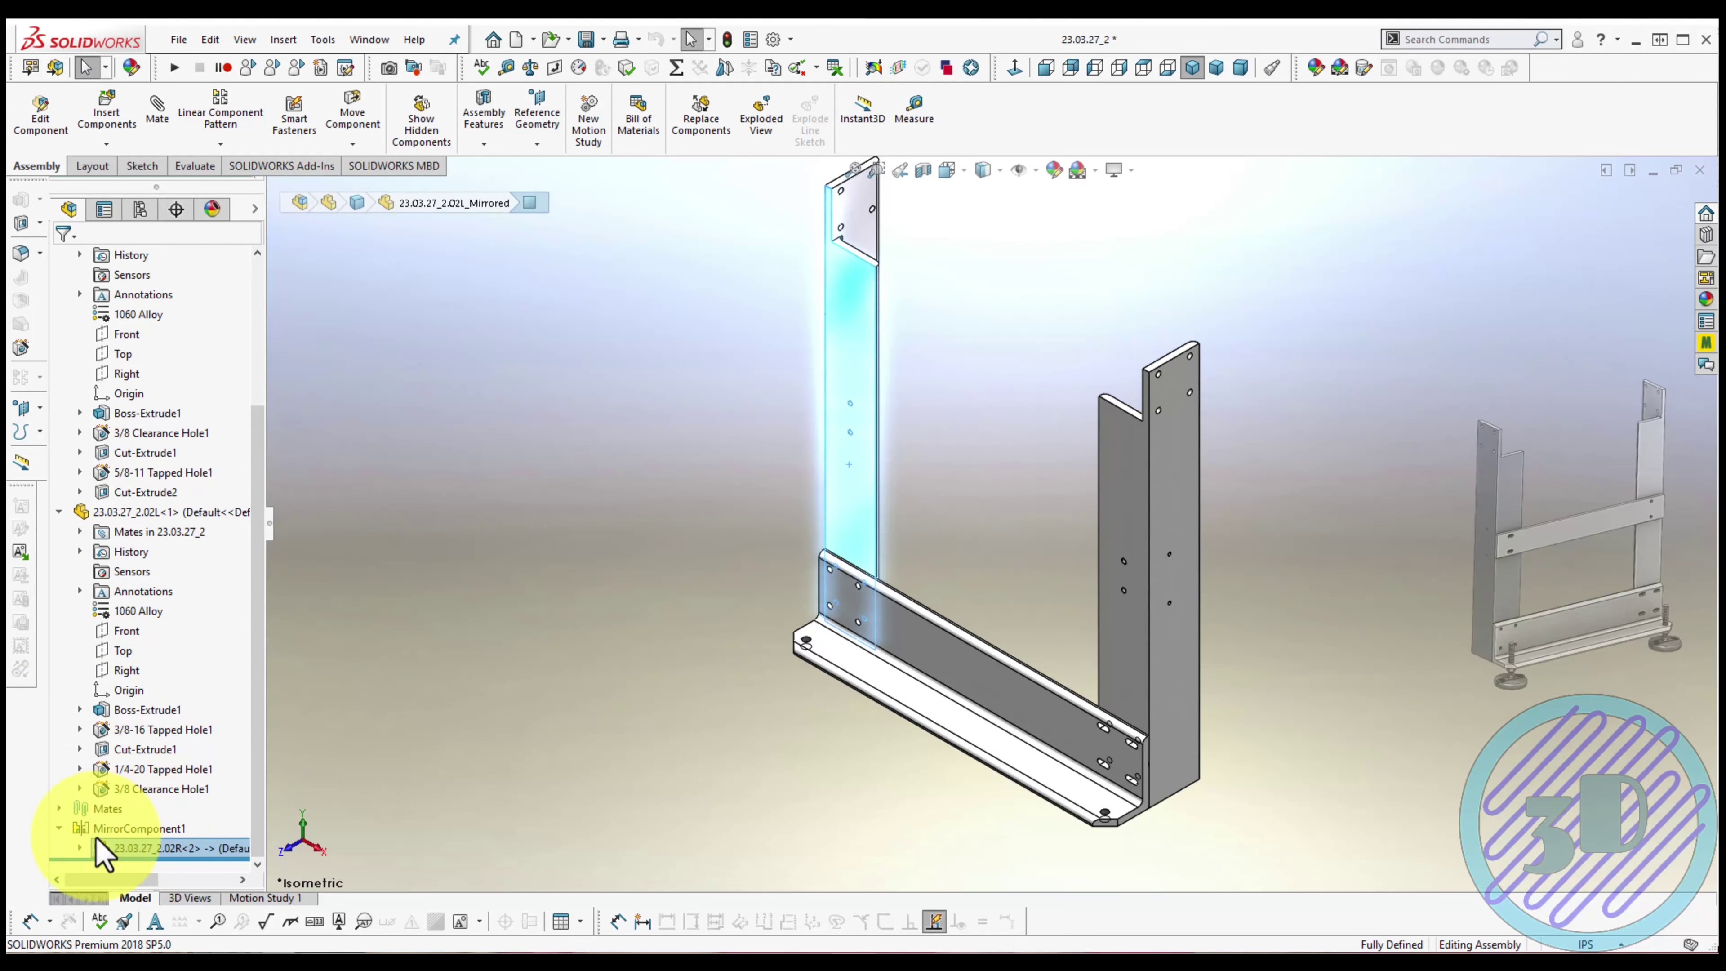
{"action": "left_click", "coordinate": [79, 847]}
{"action": "left_click", "coordinate": [603, 658]}
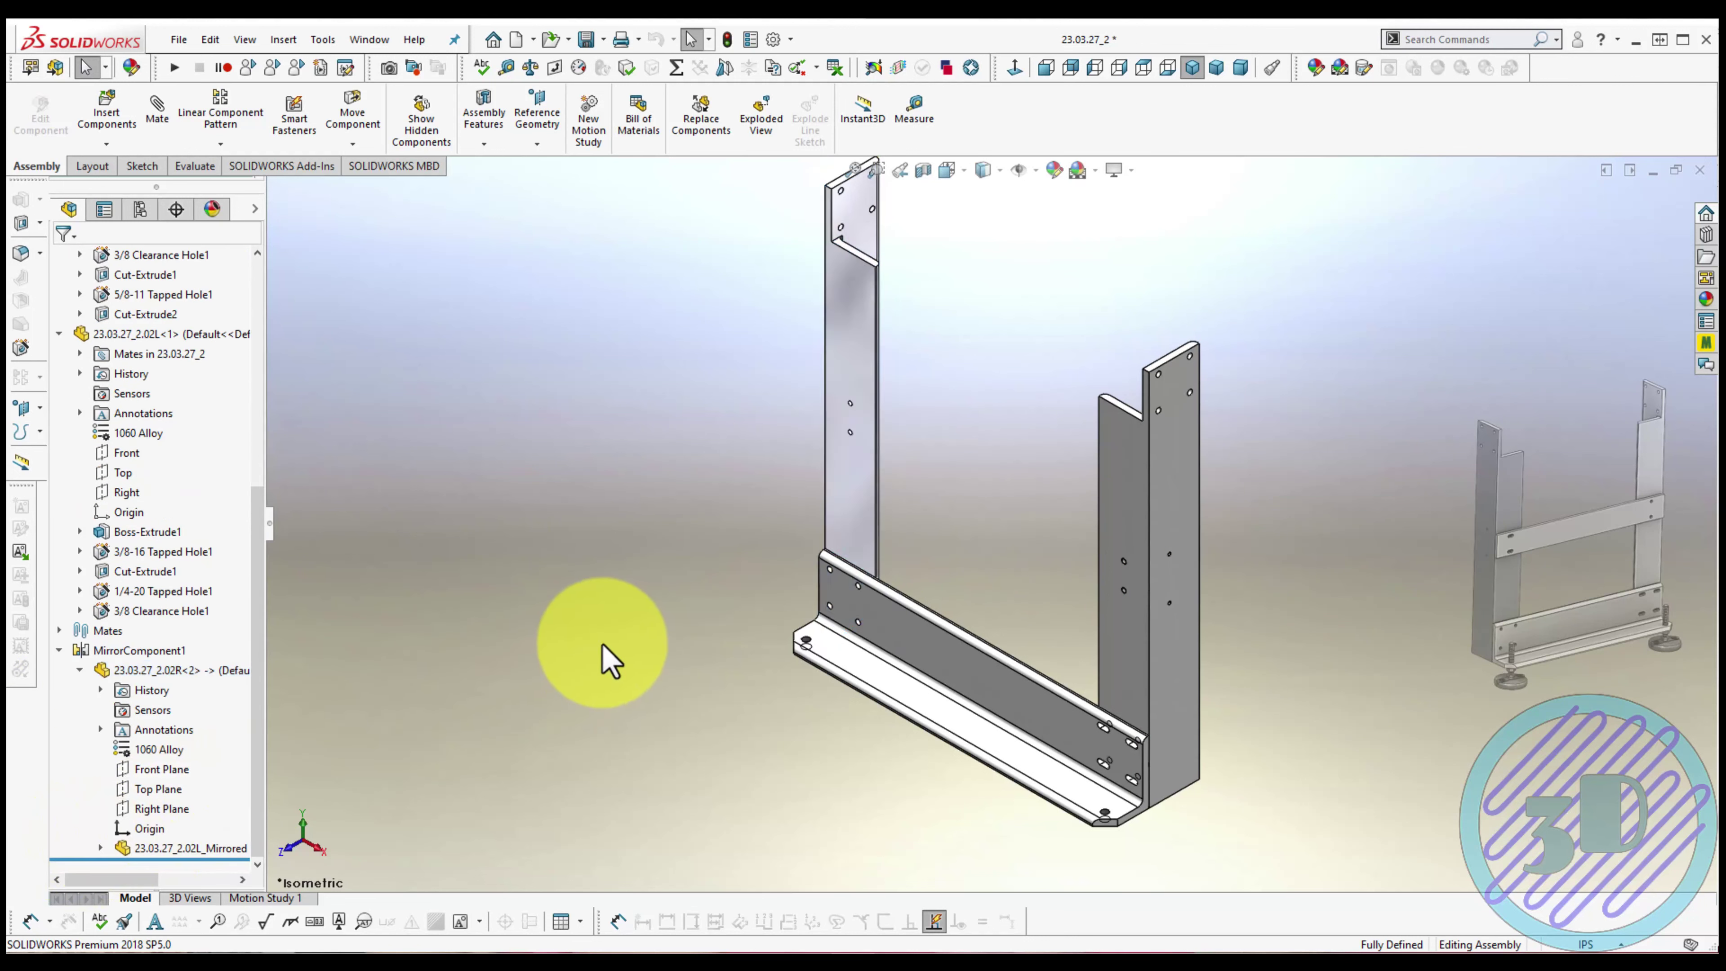
Fit the whole leg in view and check it from front, oblique and isometric angles
{"action": "key", "text": "f"}
{"action": "left_click", "coordinate": [1197, 63]}
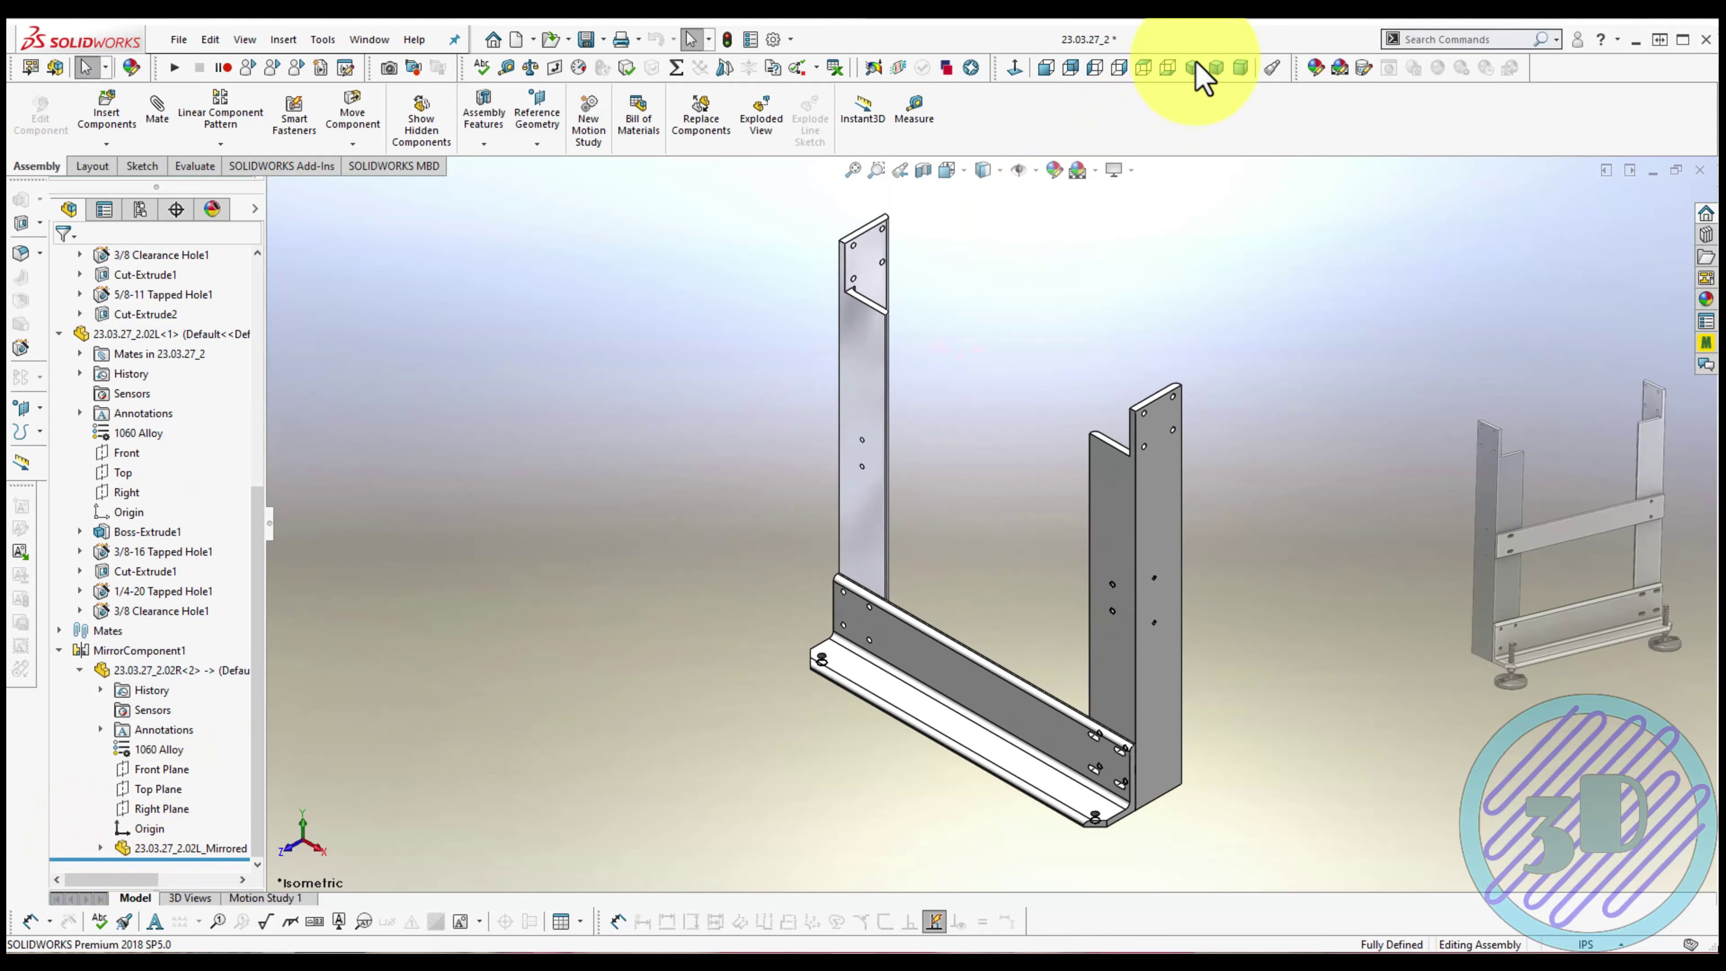
{"action": "middle_click_drag", "start_coordinate": [1195, 60], "coordinate": [1063, 422]}
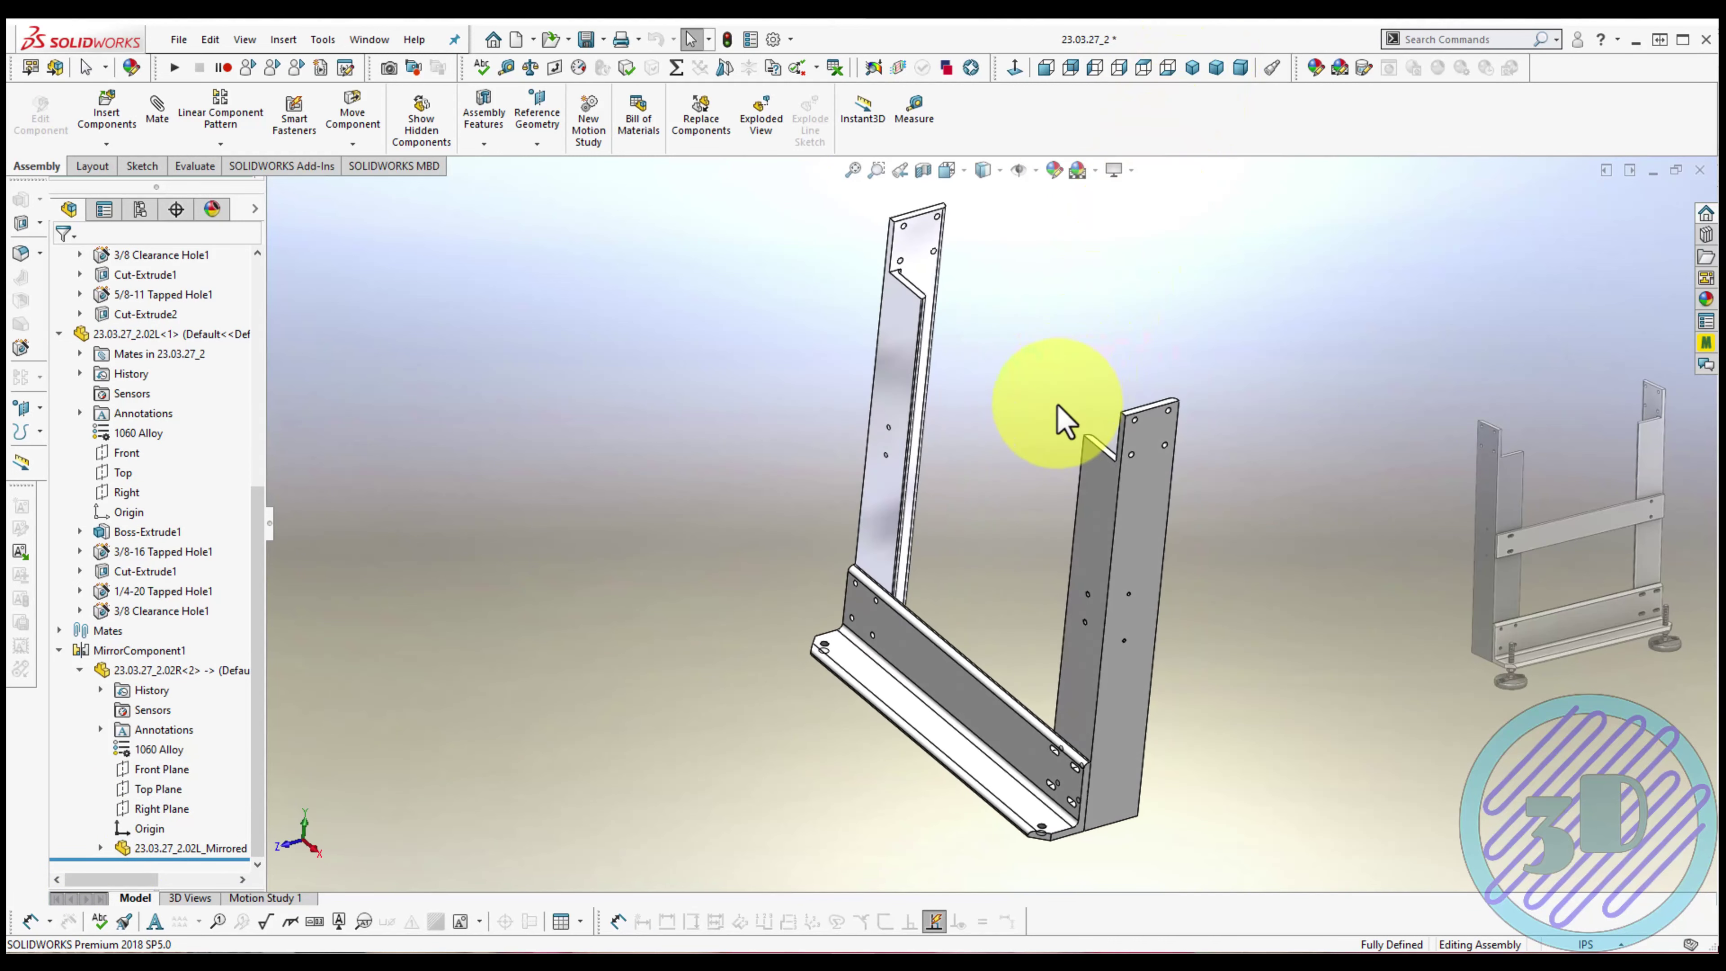
{"action": "left_click", "coordinate": [1197, 66]}
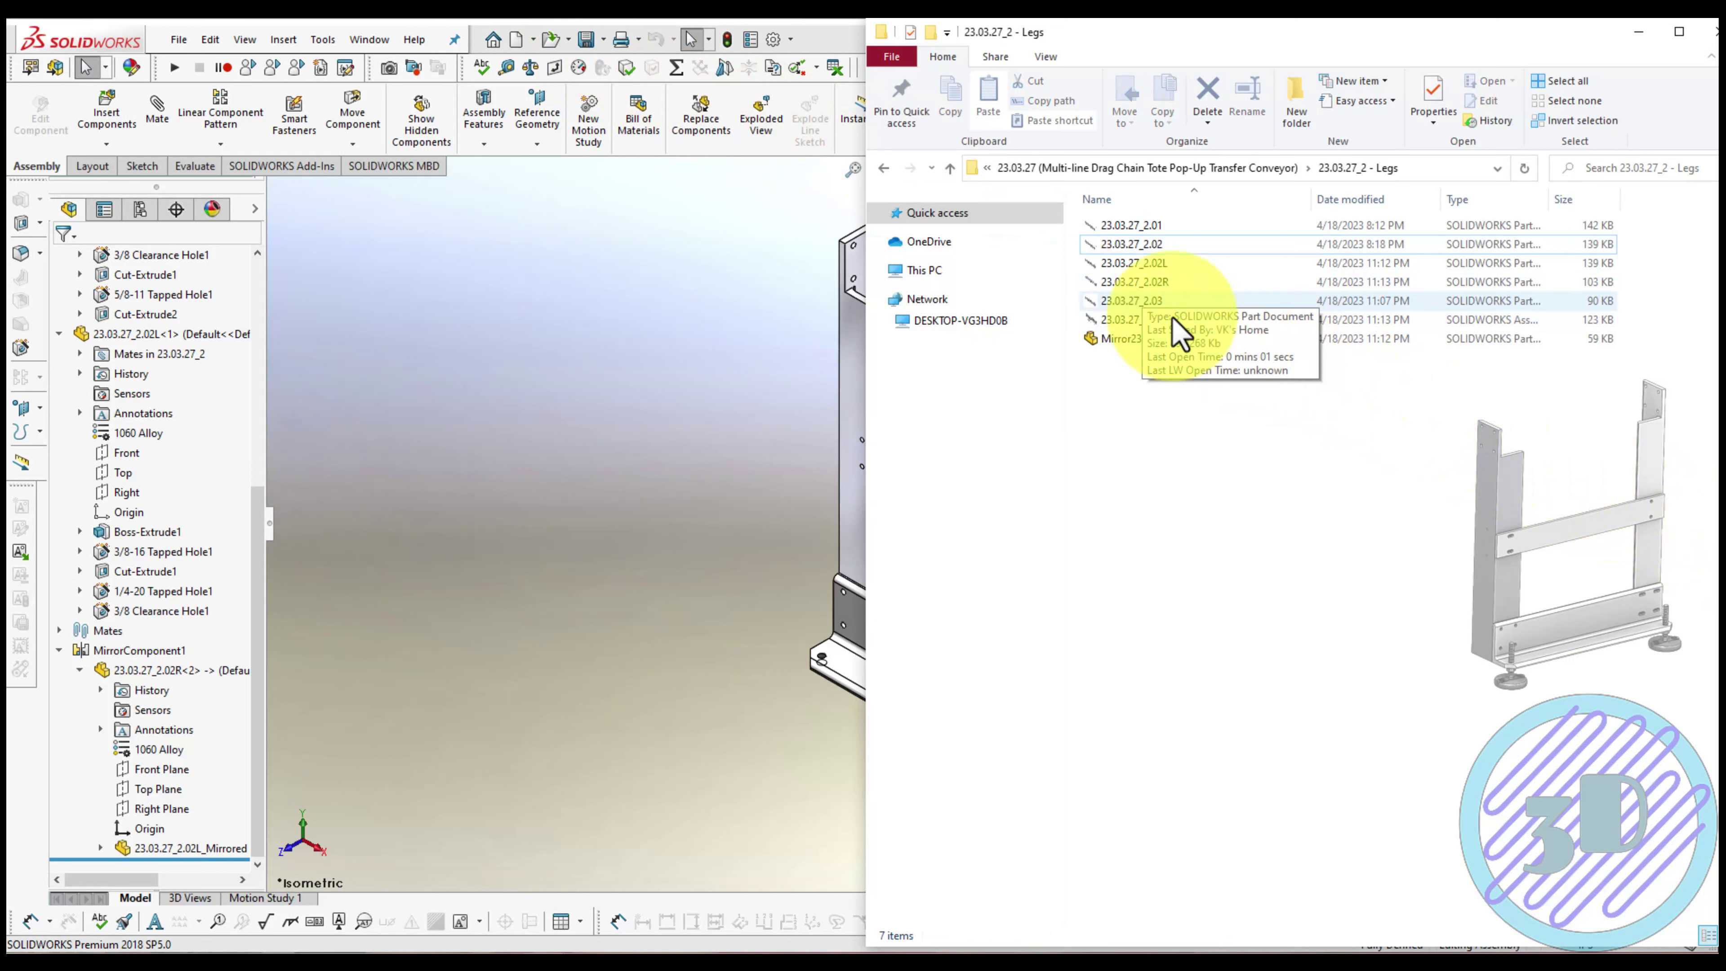
{"action": "left_click", "coordinate": [1136, 303]}
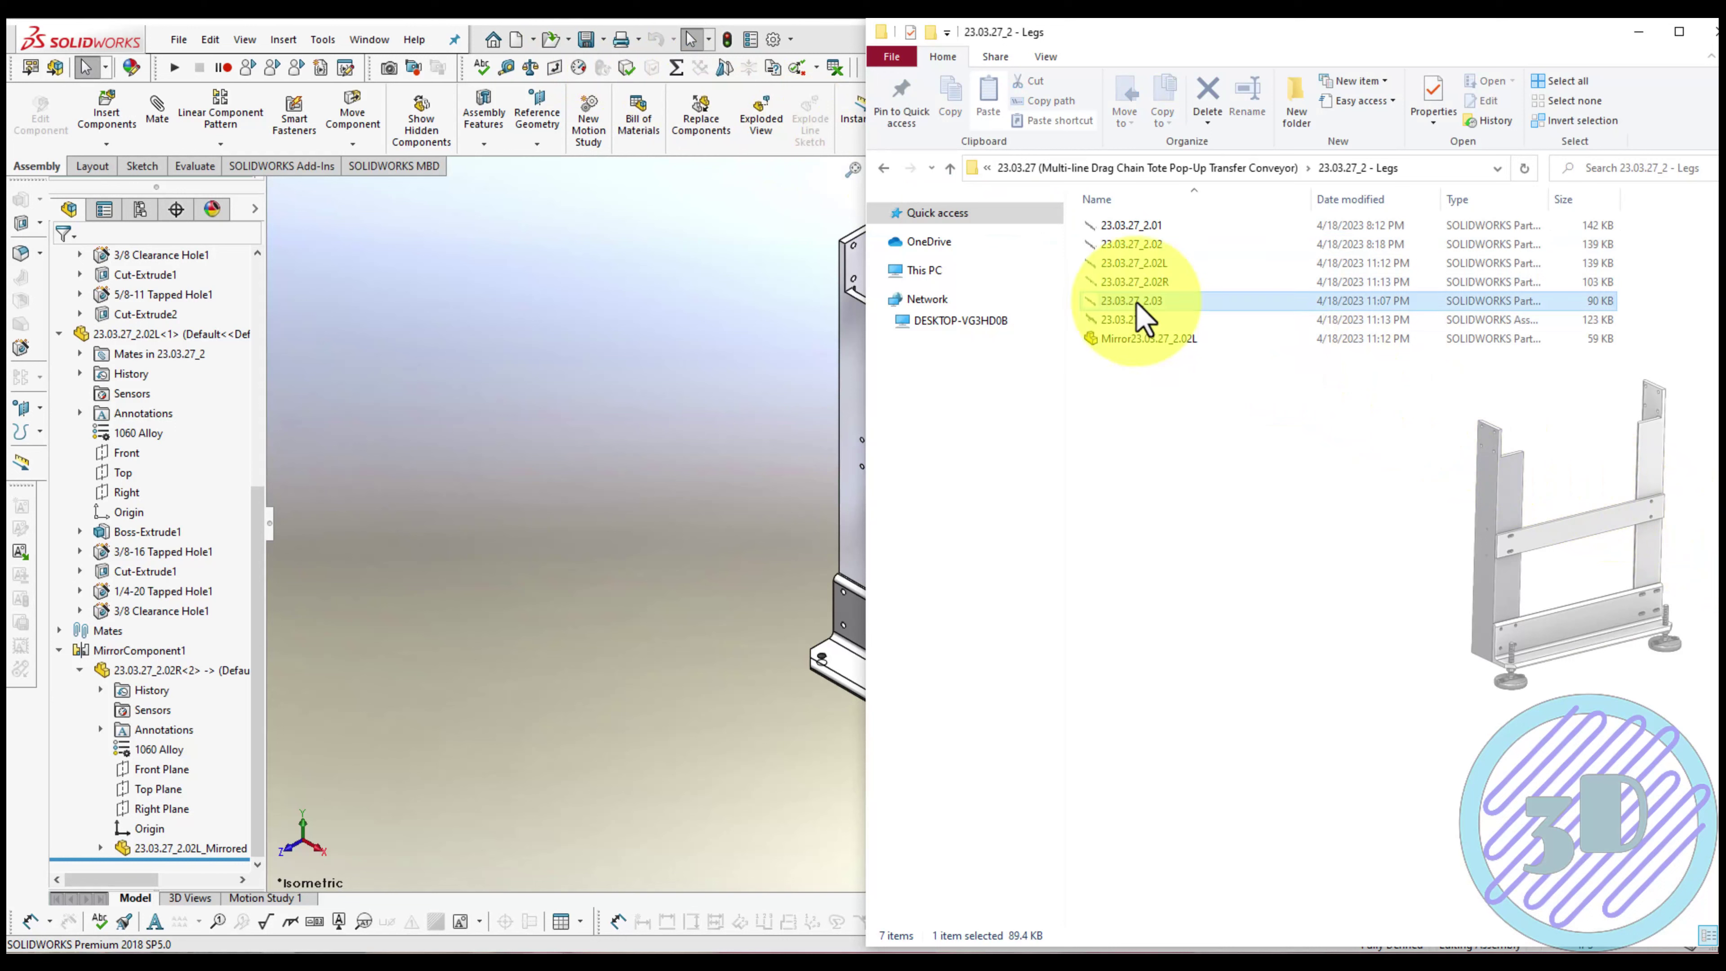
Drag crossbar 23.03.27_2.03 from the Legs folder into the assembly, then drag 23.03.27_2.02 too
{"action": "left_click_drag", "start_coordinate": [1144, 319], "coordinate": [707, 363]}
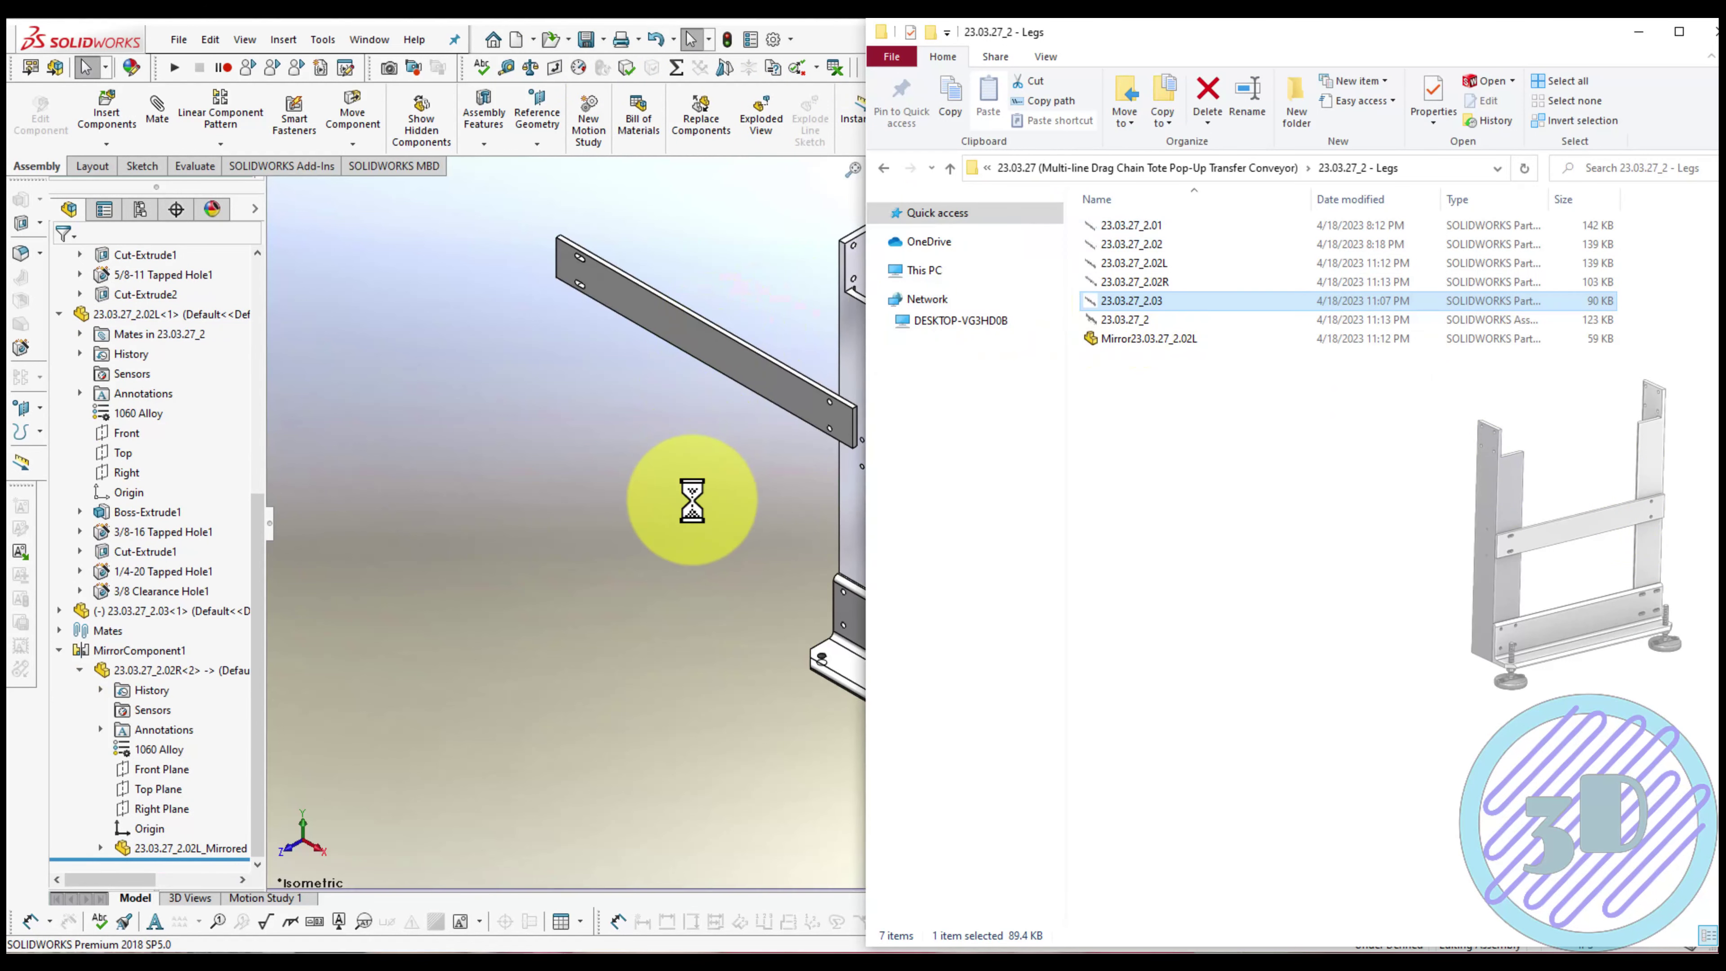
{"action": "left_click", "coordinate": [1163, 242]}
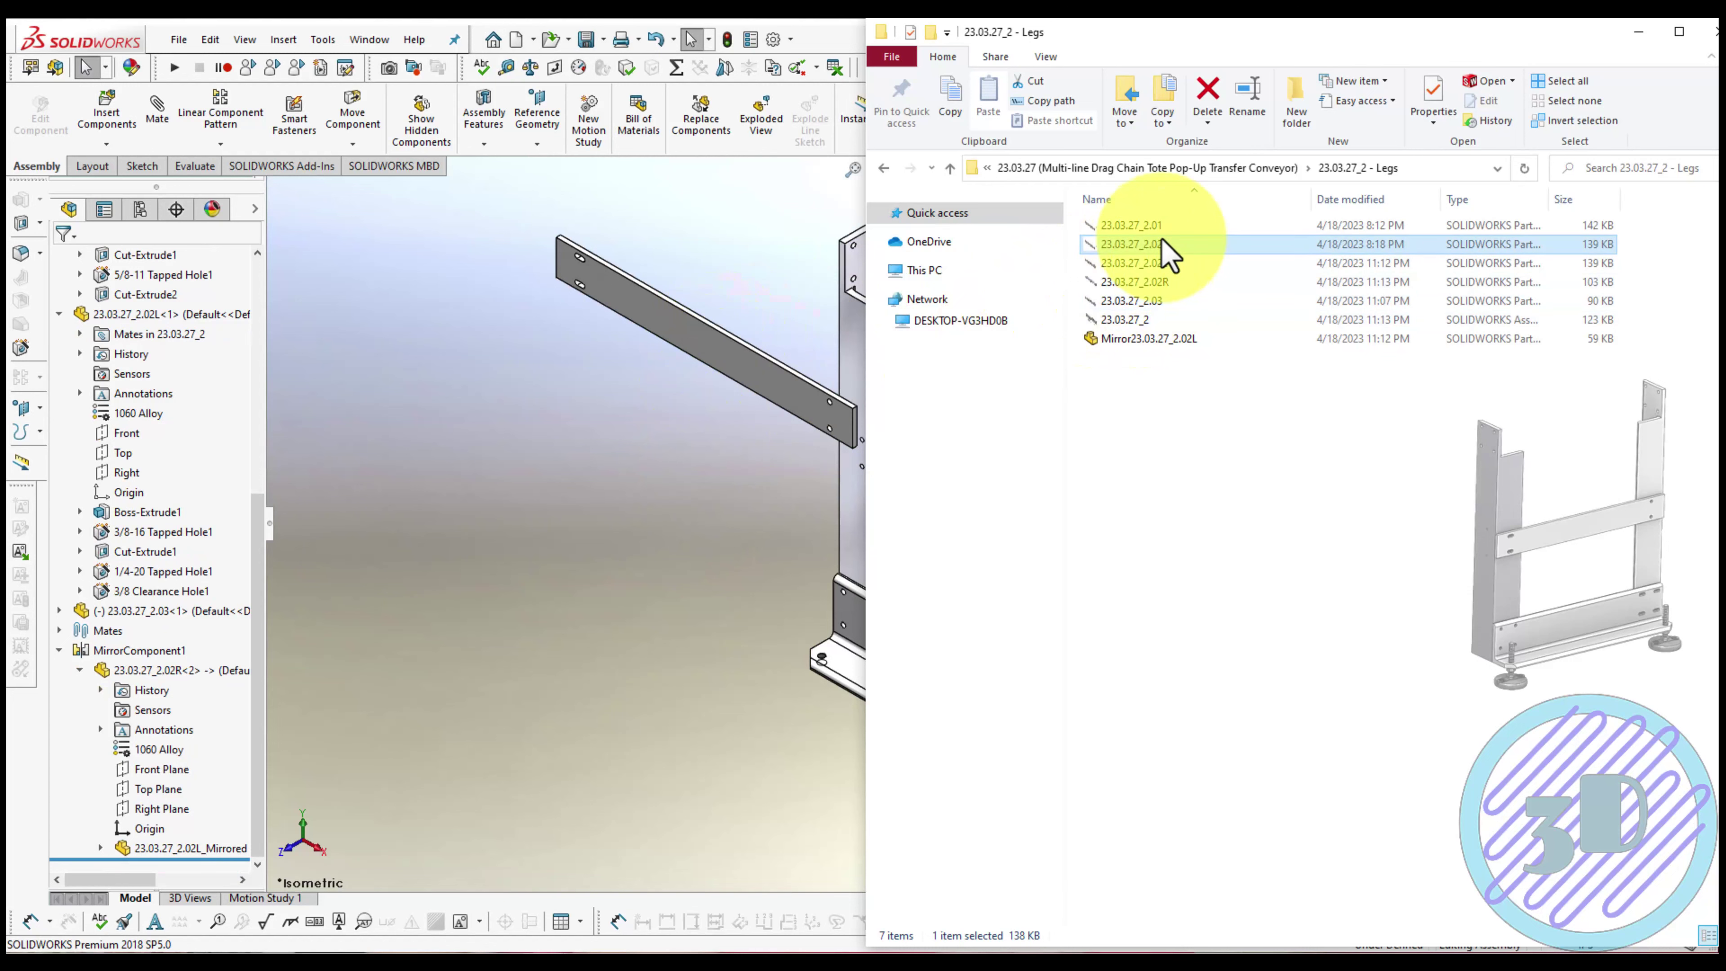
{"action": "left_click_drag", "start_coordinate": [1163, 242], "coordinate": [671, 474]}
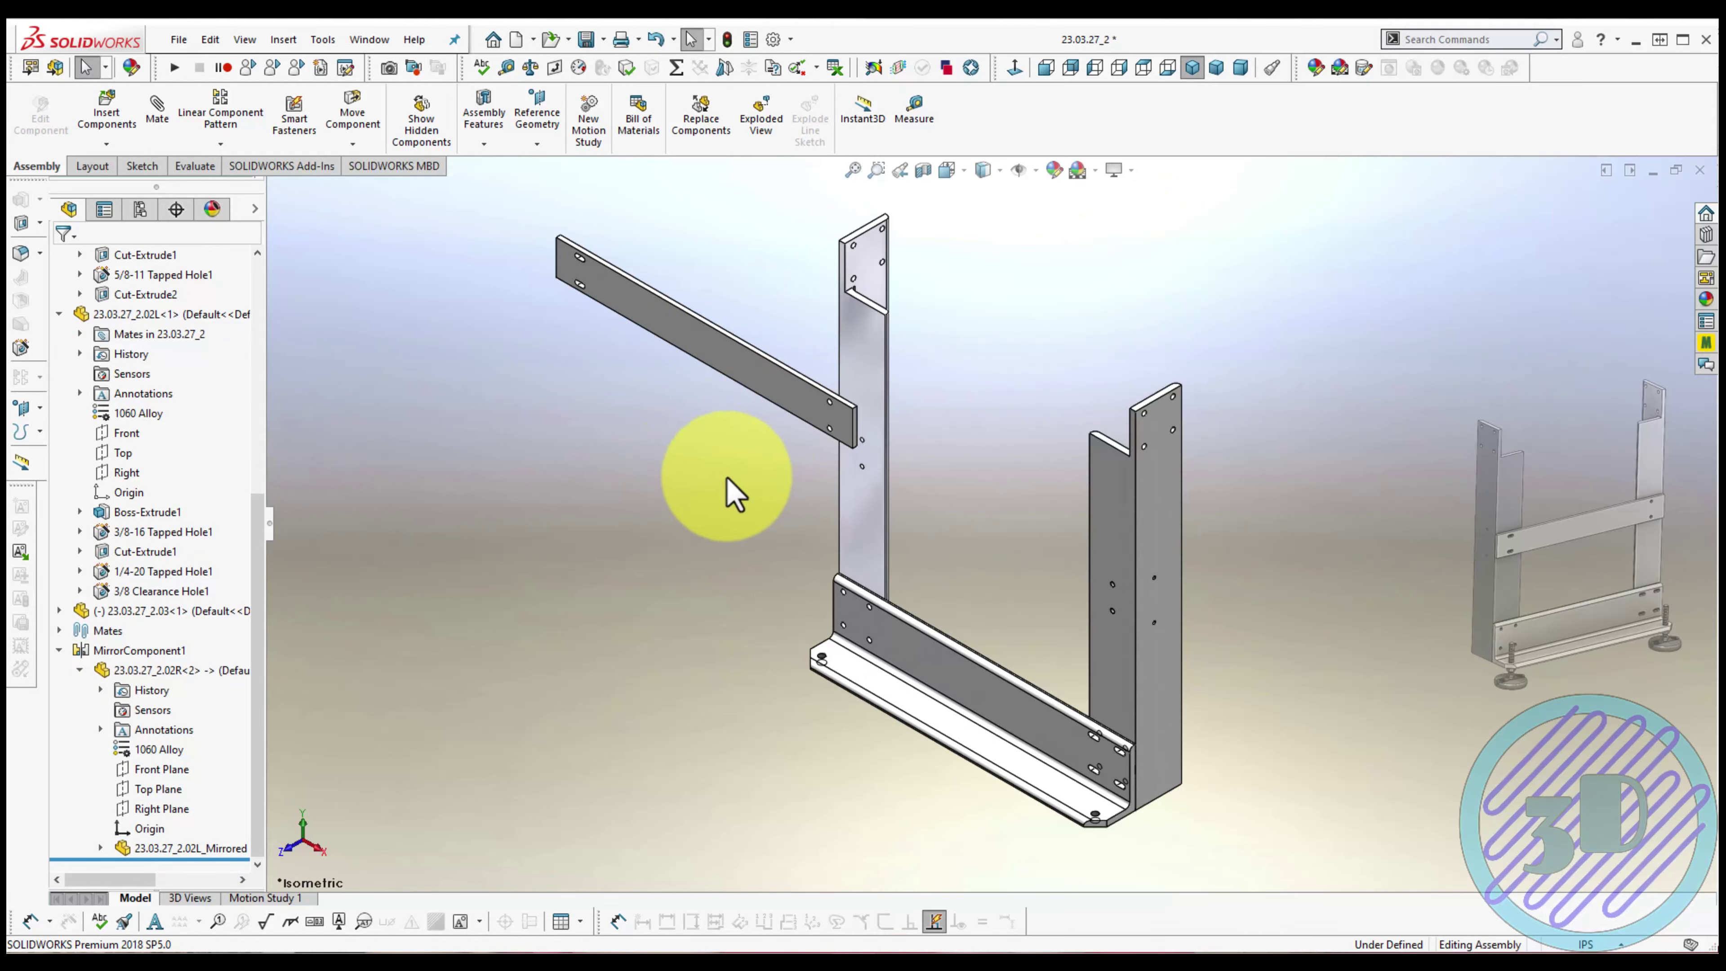
Try picking upright faces for a mate, then clear them and select the crossbar
{"action": "left_click", "coordinate": [1095, 526]}
{"action": "mouse_move", "coordinate": [1099, 530]}
{"action": "middle_mouse_down"}
{"action": "mouse_move", "coordinate": [741, 418]}
{"action": "mouse_move", "coordinate": [790, 386]}
{"action": "mouse_move", "coordinate": [890, 370]}
{"action": "middle_mouse_up"}
{"action": "left_click", "coordinate": [741, 417], "text": "ctrl"}
{"action": "key", "text": "Escape"}
{"action": "left_click", "coordinate": [893, 374]}
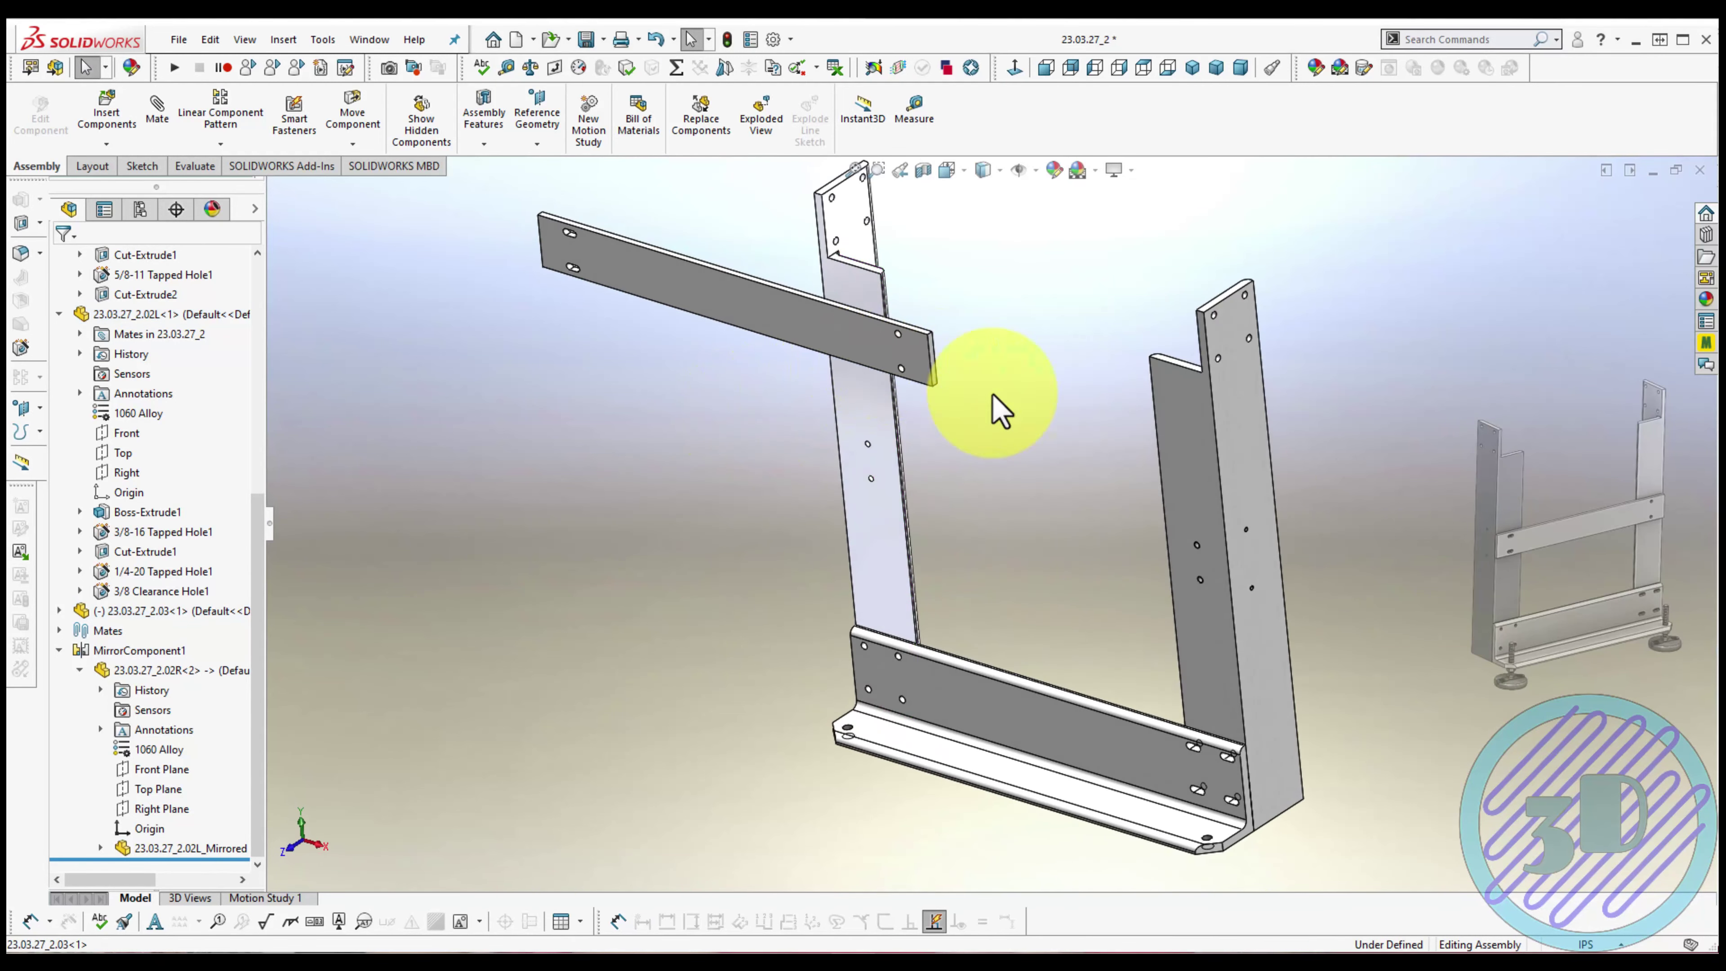
{"action": "scroll", "coordinate": [1276, 637], "scroll_direction": "down", "scroll_amount": 5}
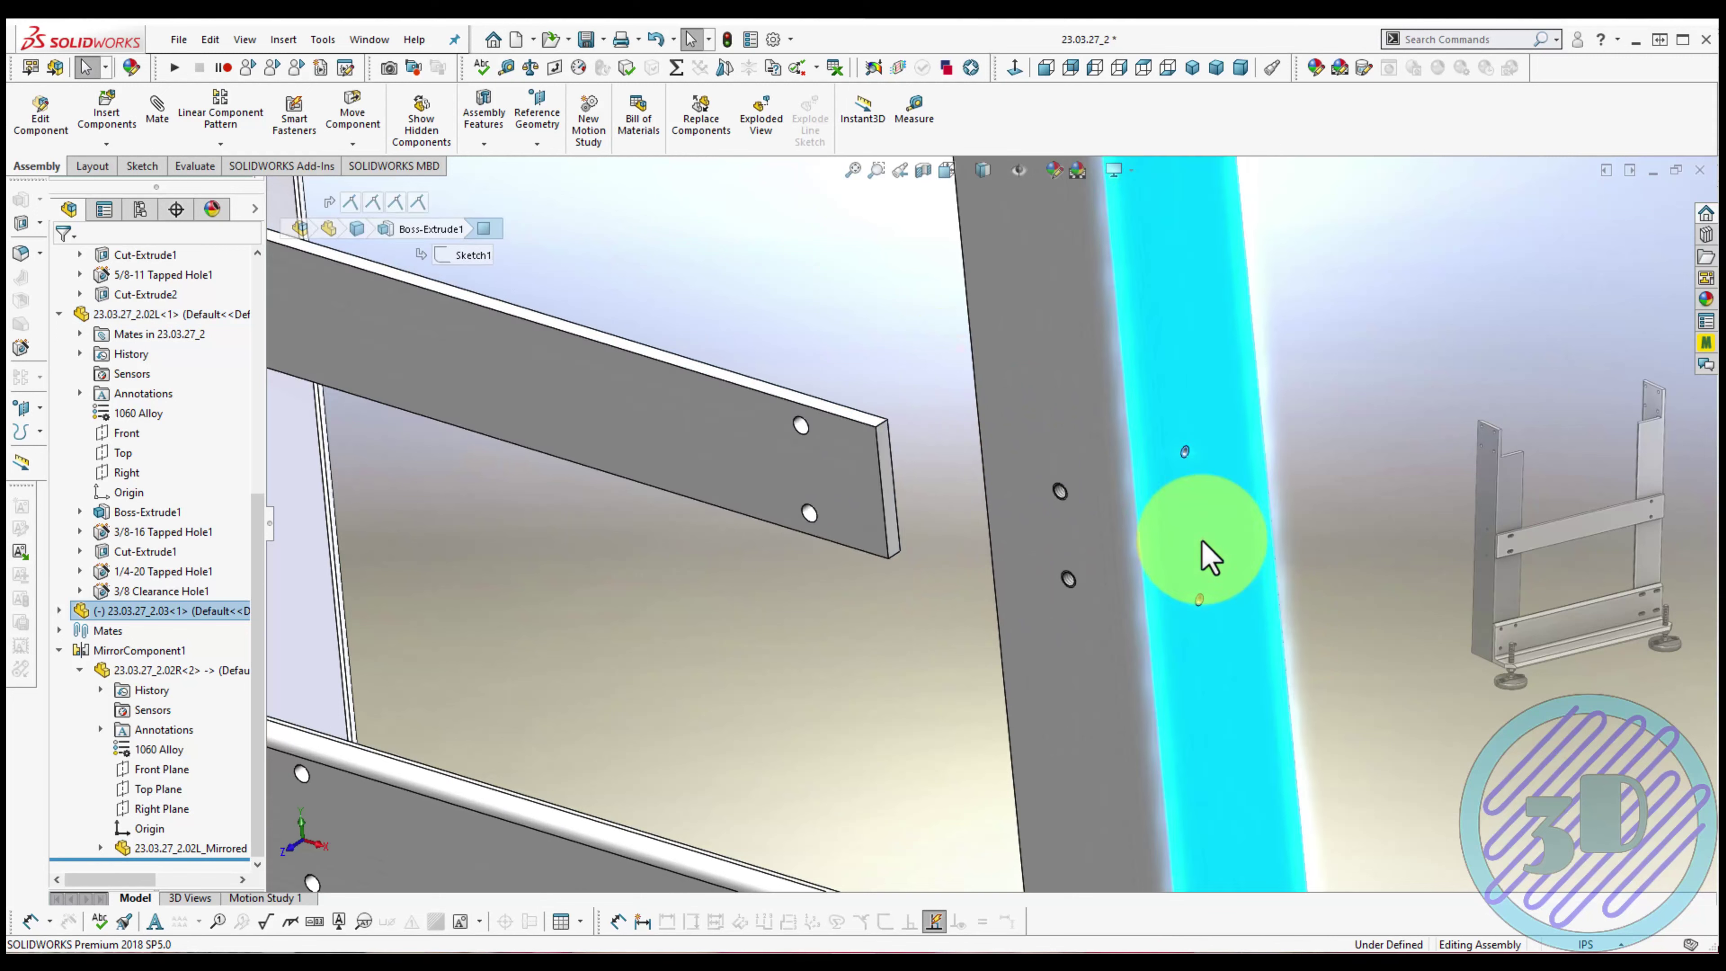
Mate the crossbar's two holes coaxially with the upright holes and orbit to check
{"action": "left_click", "coordinate": [1202, 542]}
{"action": "left_click", "coordinate": [798, 425]}
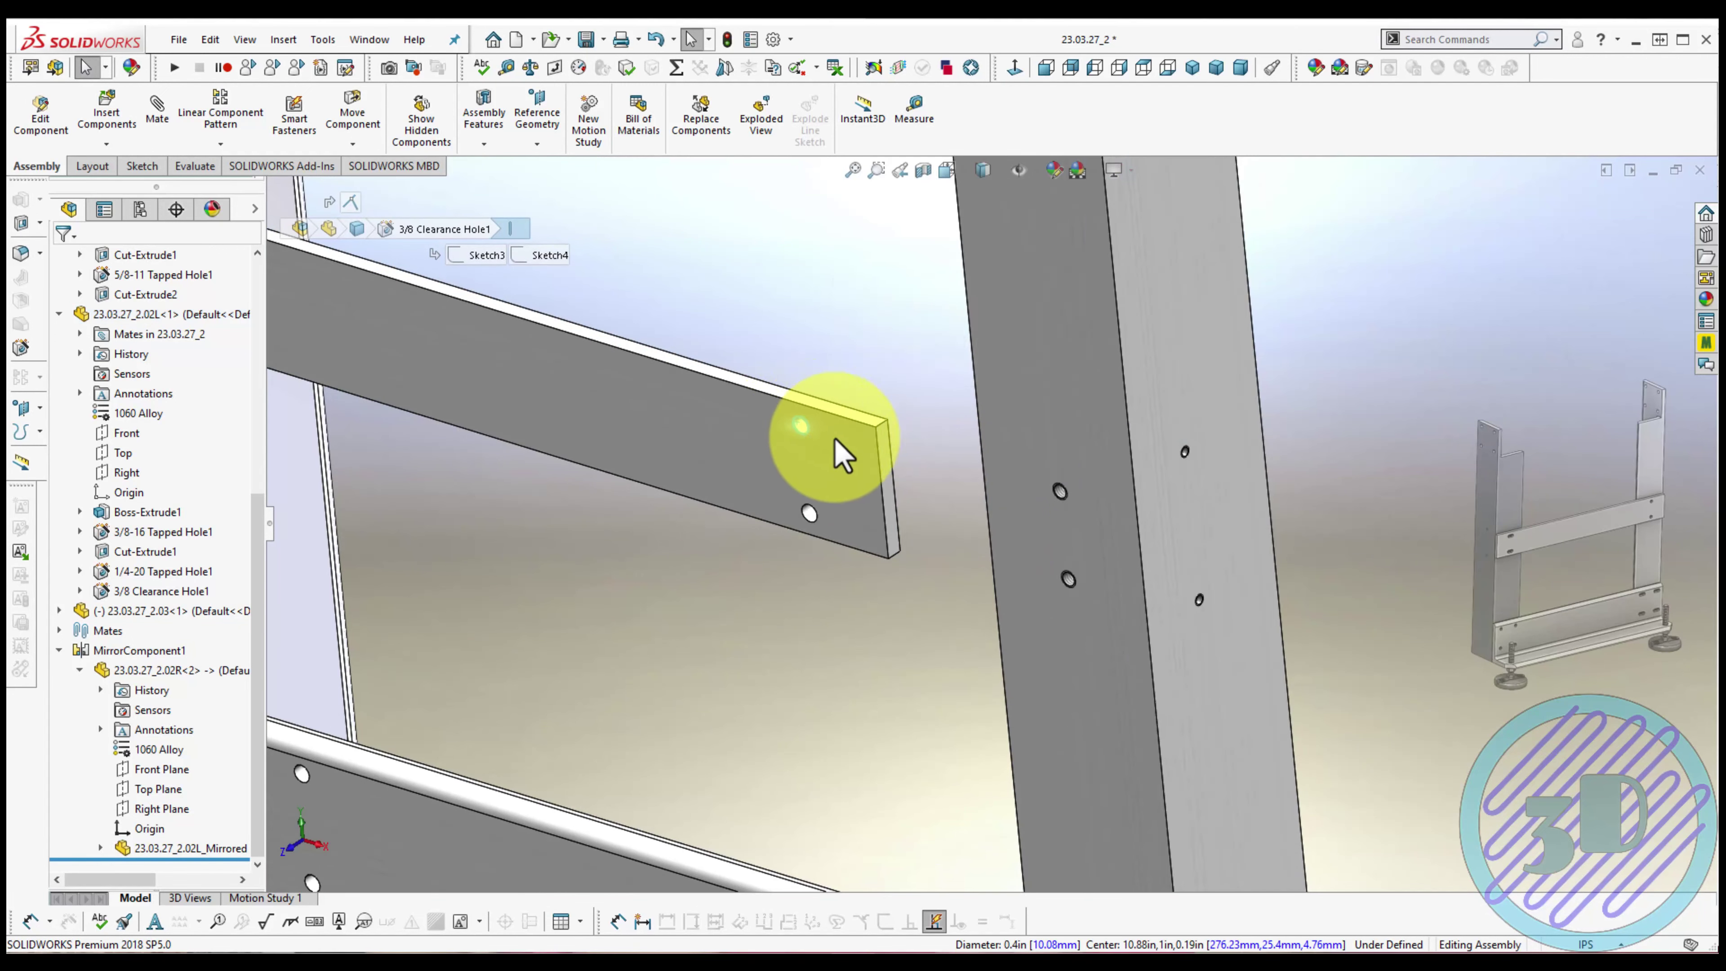
{"action": "scroll", "coordinate": [896, 476], "scroll_direction": "down", "scroll_amount": 5}
{"action": "left_click", "coordinate": [963, 492]}
{"action": "key", "text": "shift+Tab"}
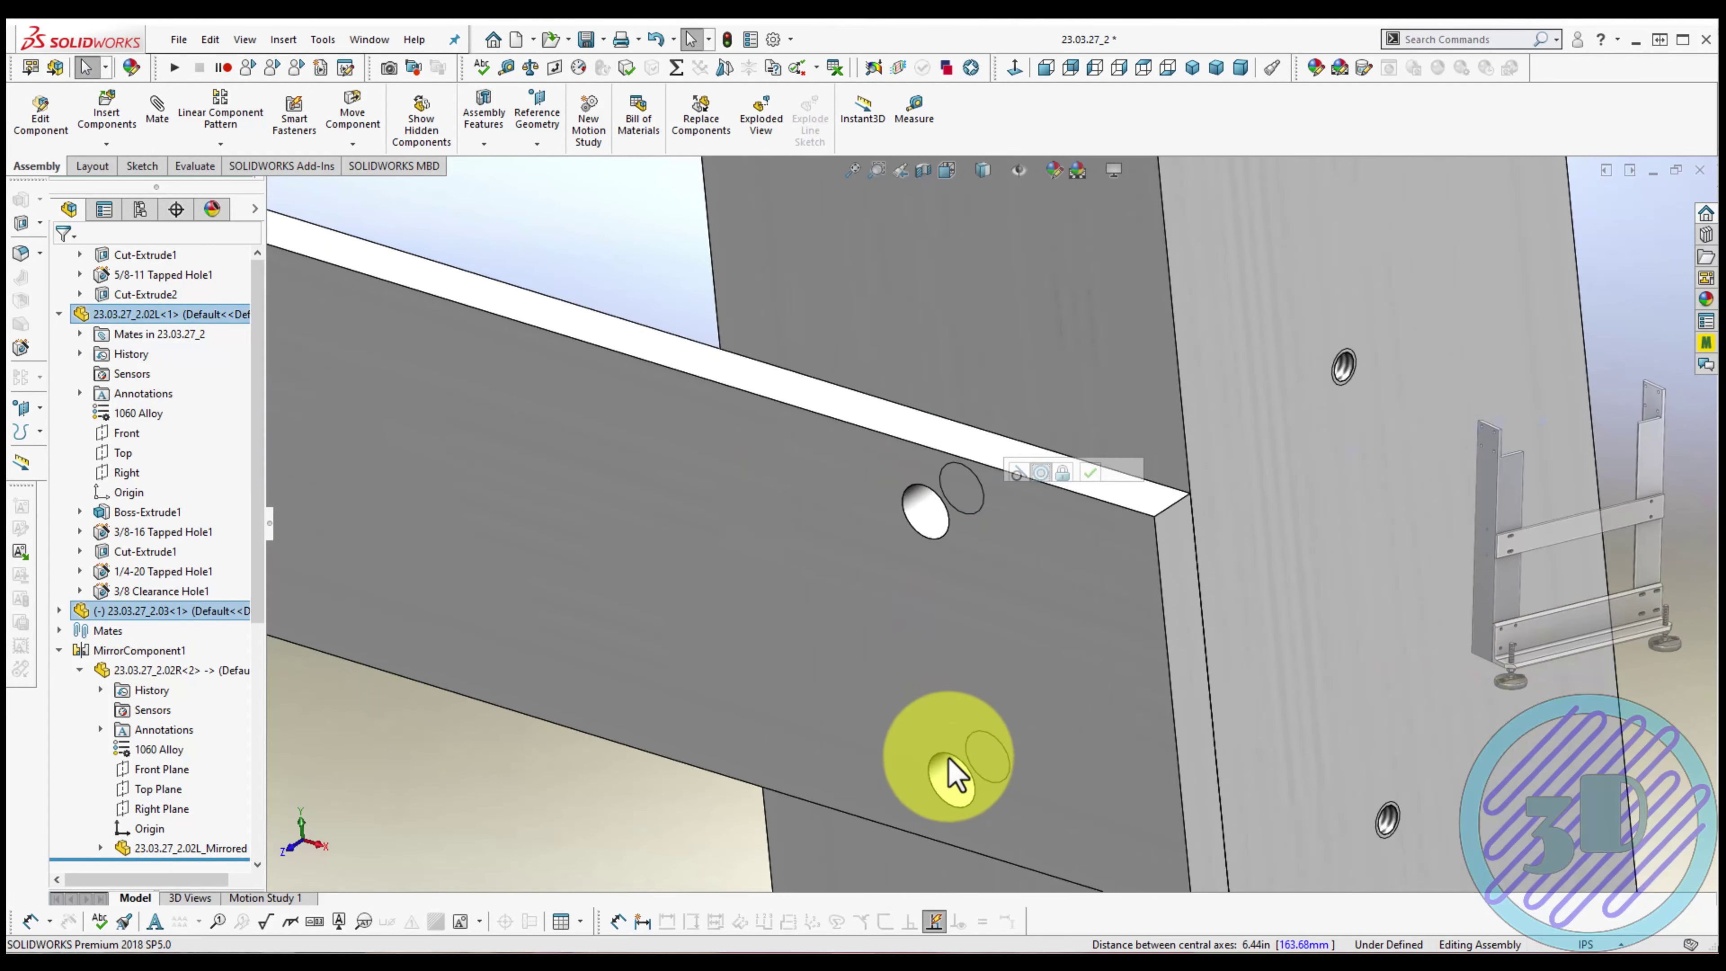
{"action": "left_click", "coordinate": [964, 758]}
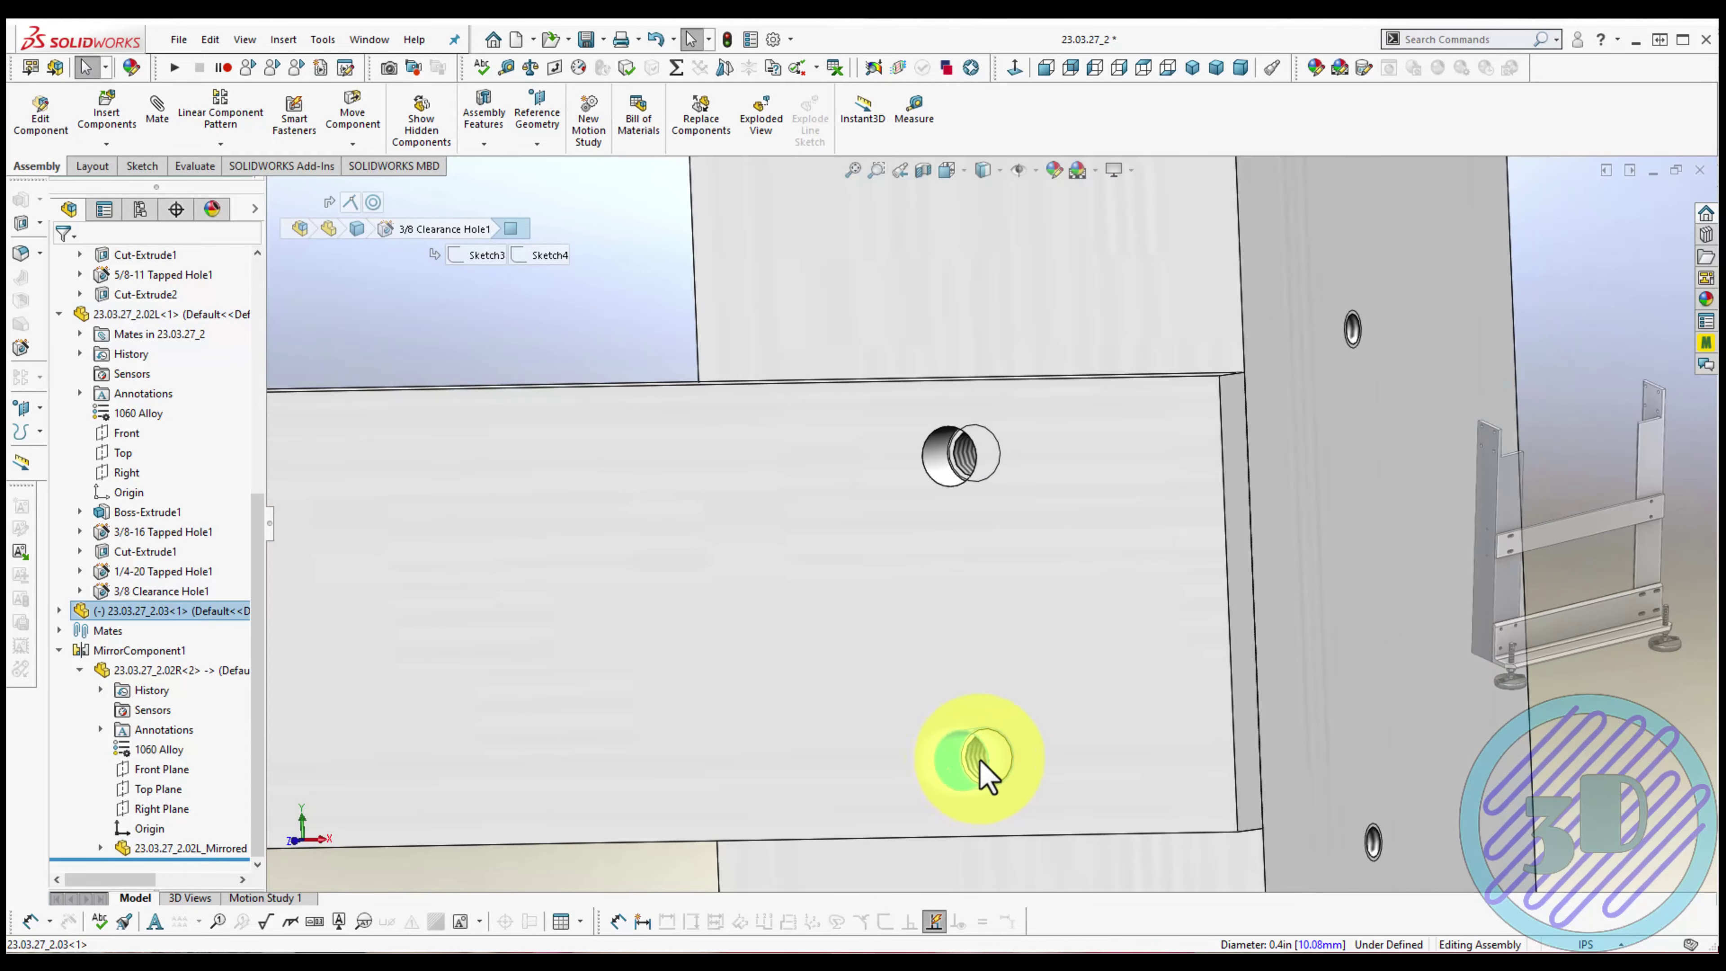
{"action": "left_click", "coordinate": [985, 774], "text": "ctrl"}
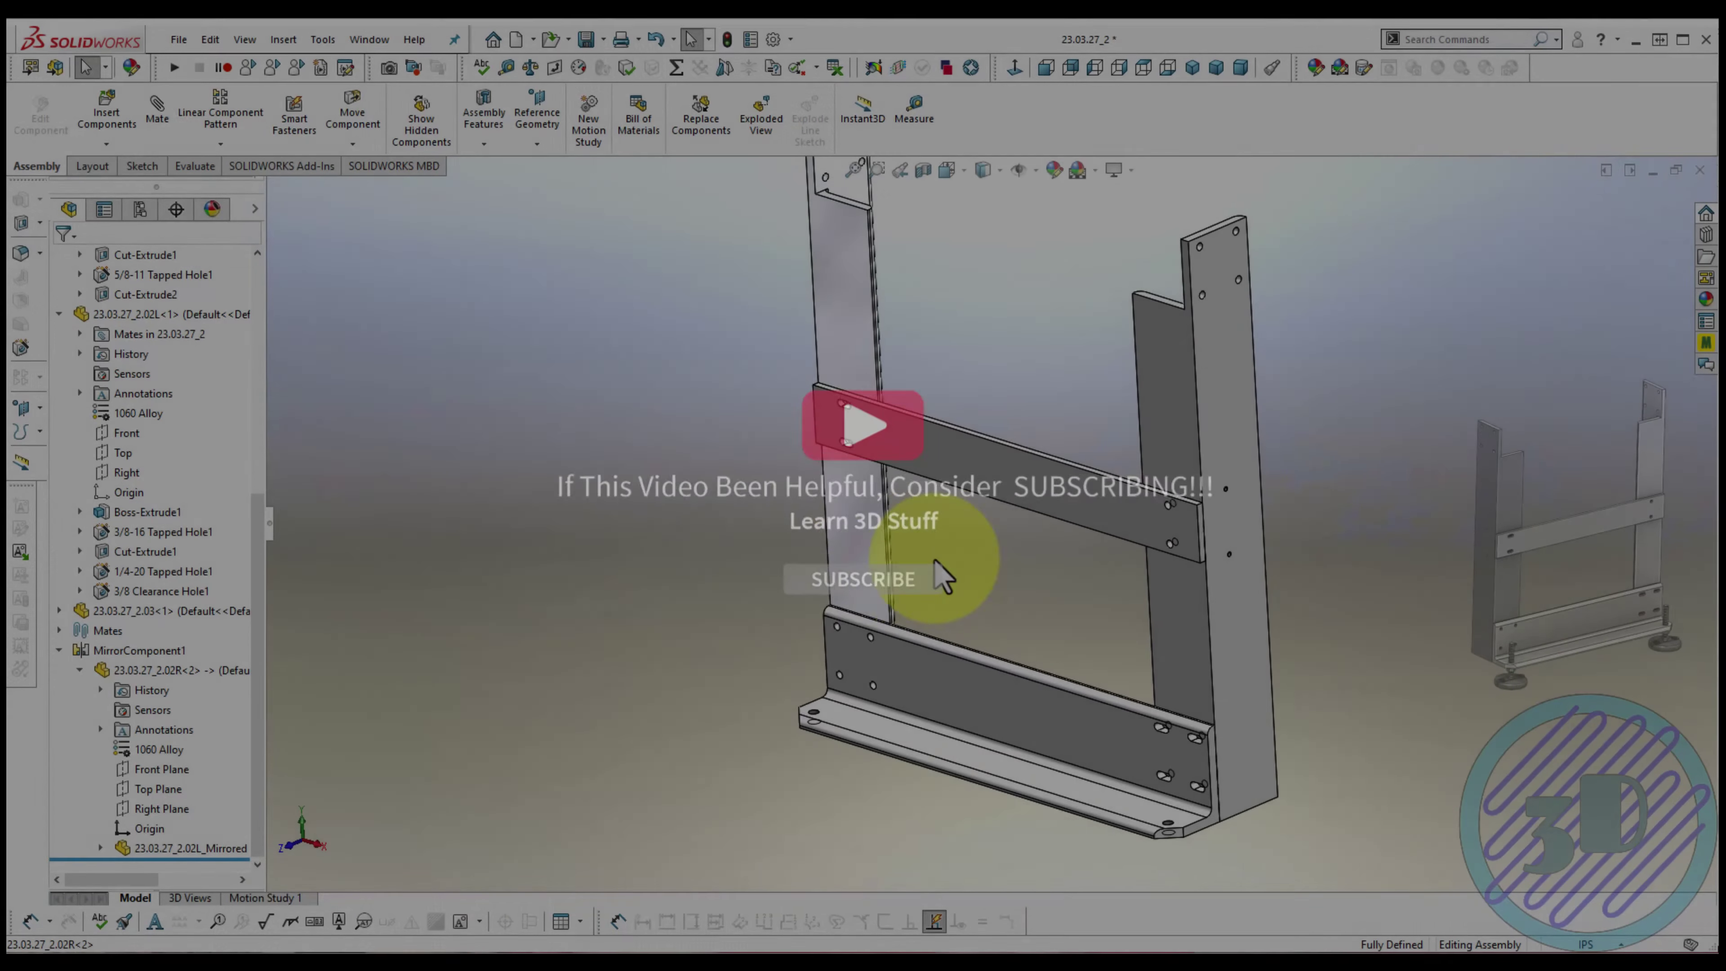
{"action": "mouse_move", "coordinate": [944, 540]}
{"action": "middle_mouse_down"}
{"action": "mouse_move", "coordinate": [1277, 536]}
{"action": "mouse_move", "coordinate": [1290, 528]}
{"action": "mouse_move", "coordinate": [1214, 534]}
{"action": "mouse_move", "coordinate": [1345, 499]}
{"action": "middle_mouse_up"}
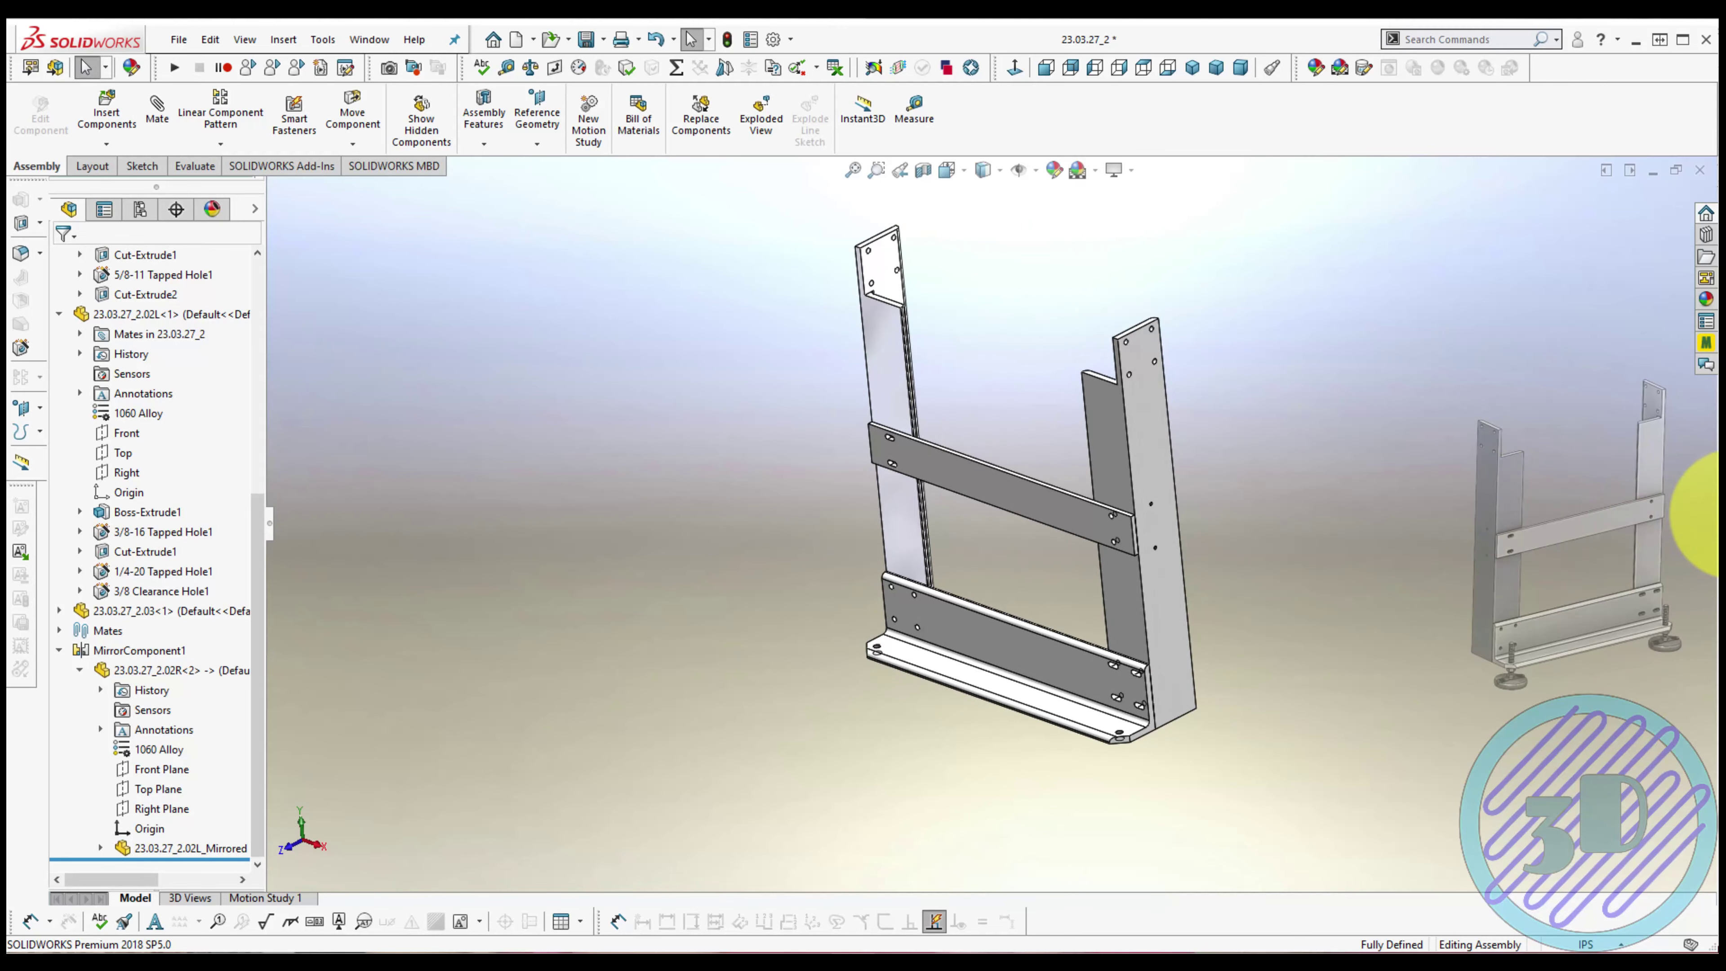
{"action": "key", "text": "alt+Tab"}
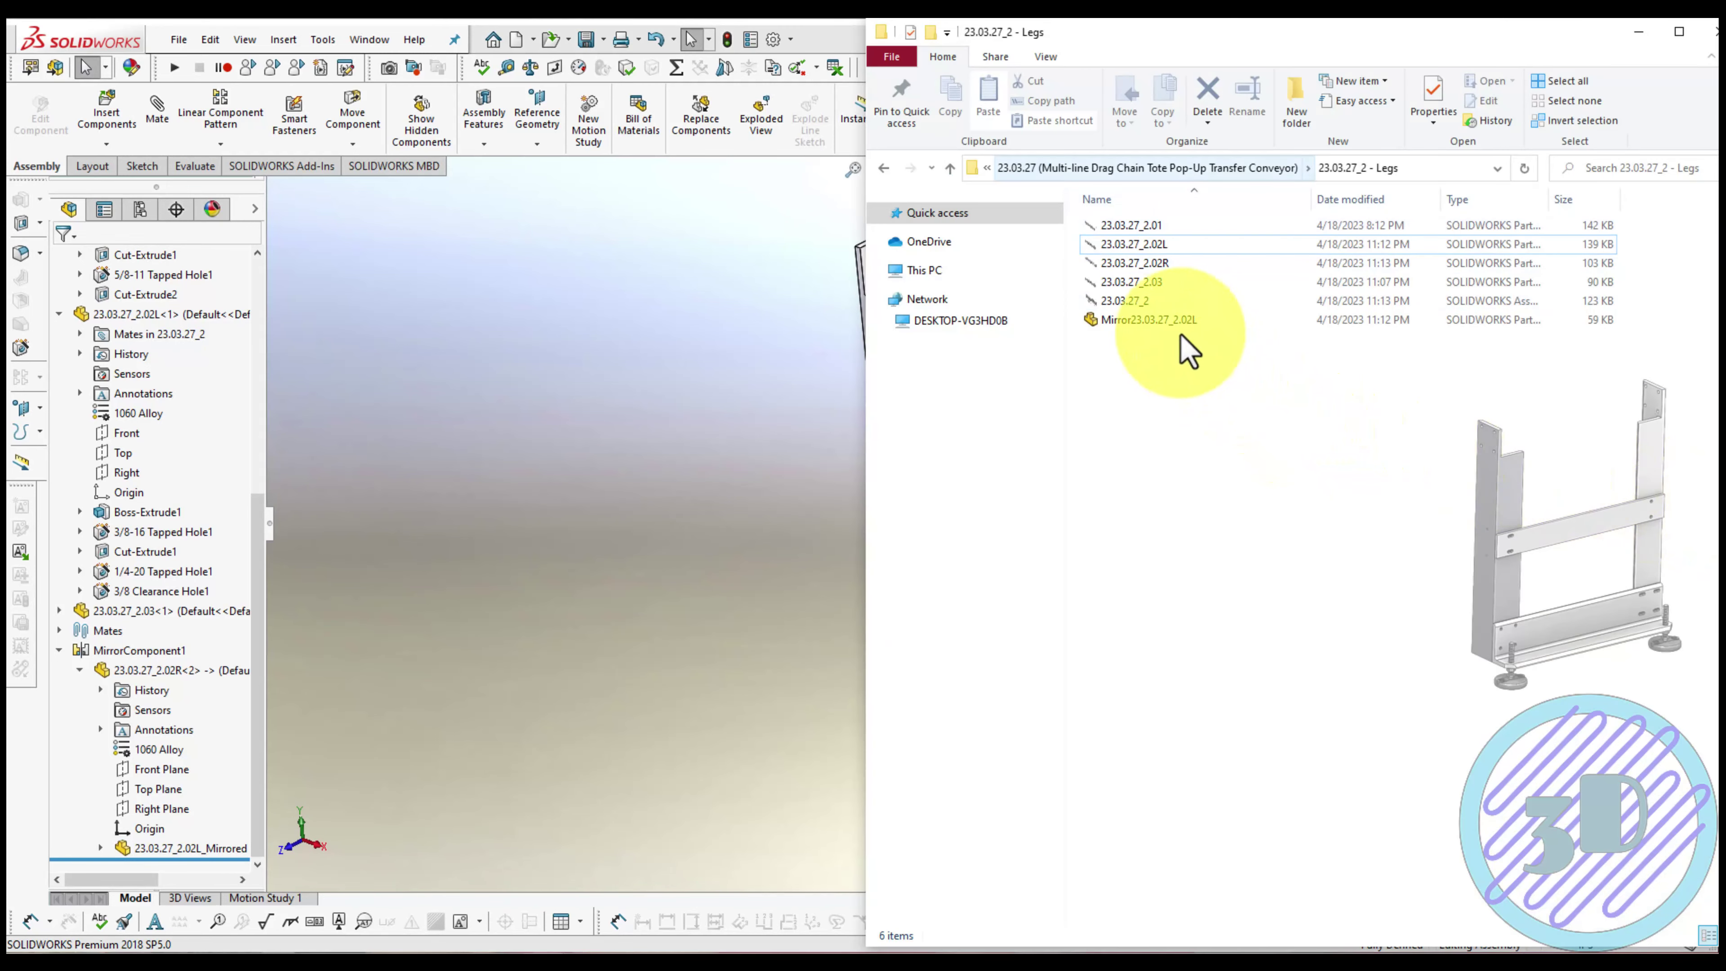
Delete Mirror23.03.27_2.02L and drag Leveling Feet [Main Conv.] from .Purchased into the assembly
{"action": "left_click", "coordinate": [1169, 325]}
{"action": "left_click", "coordinate": [1175, 340]}
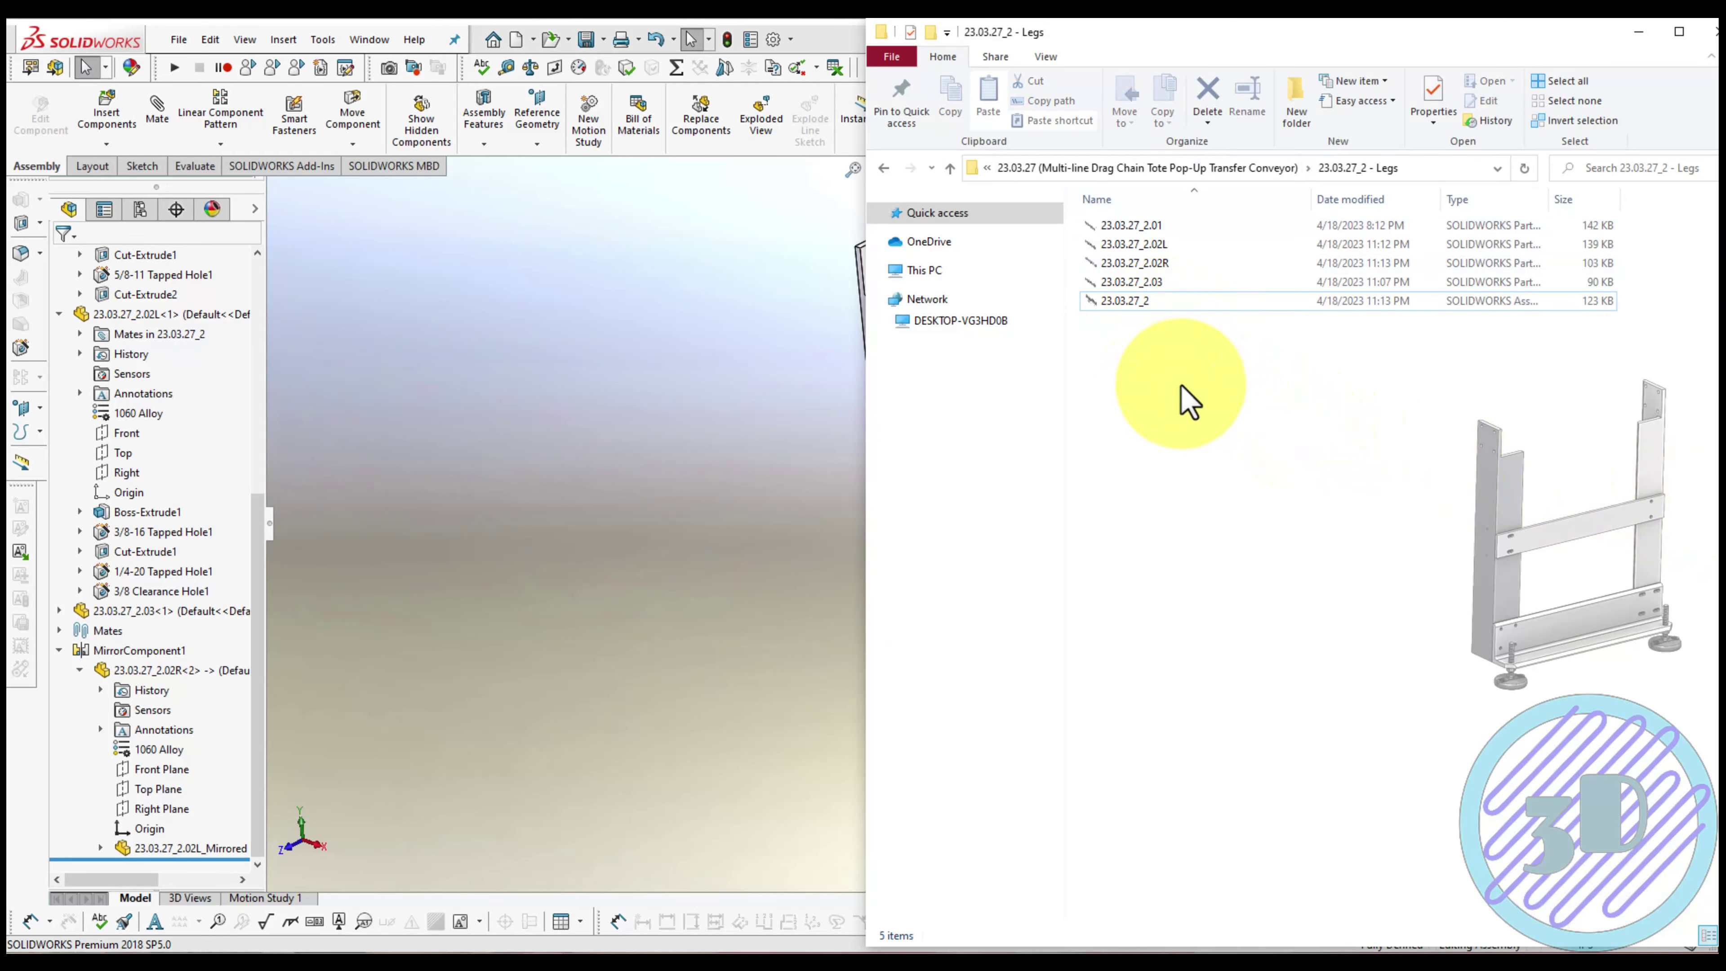
{"action": "left_click", "coordinate": [1276, 174]}
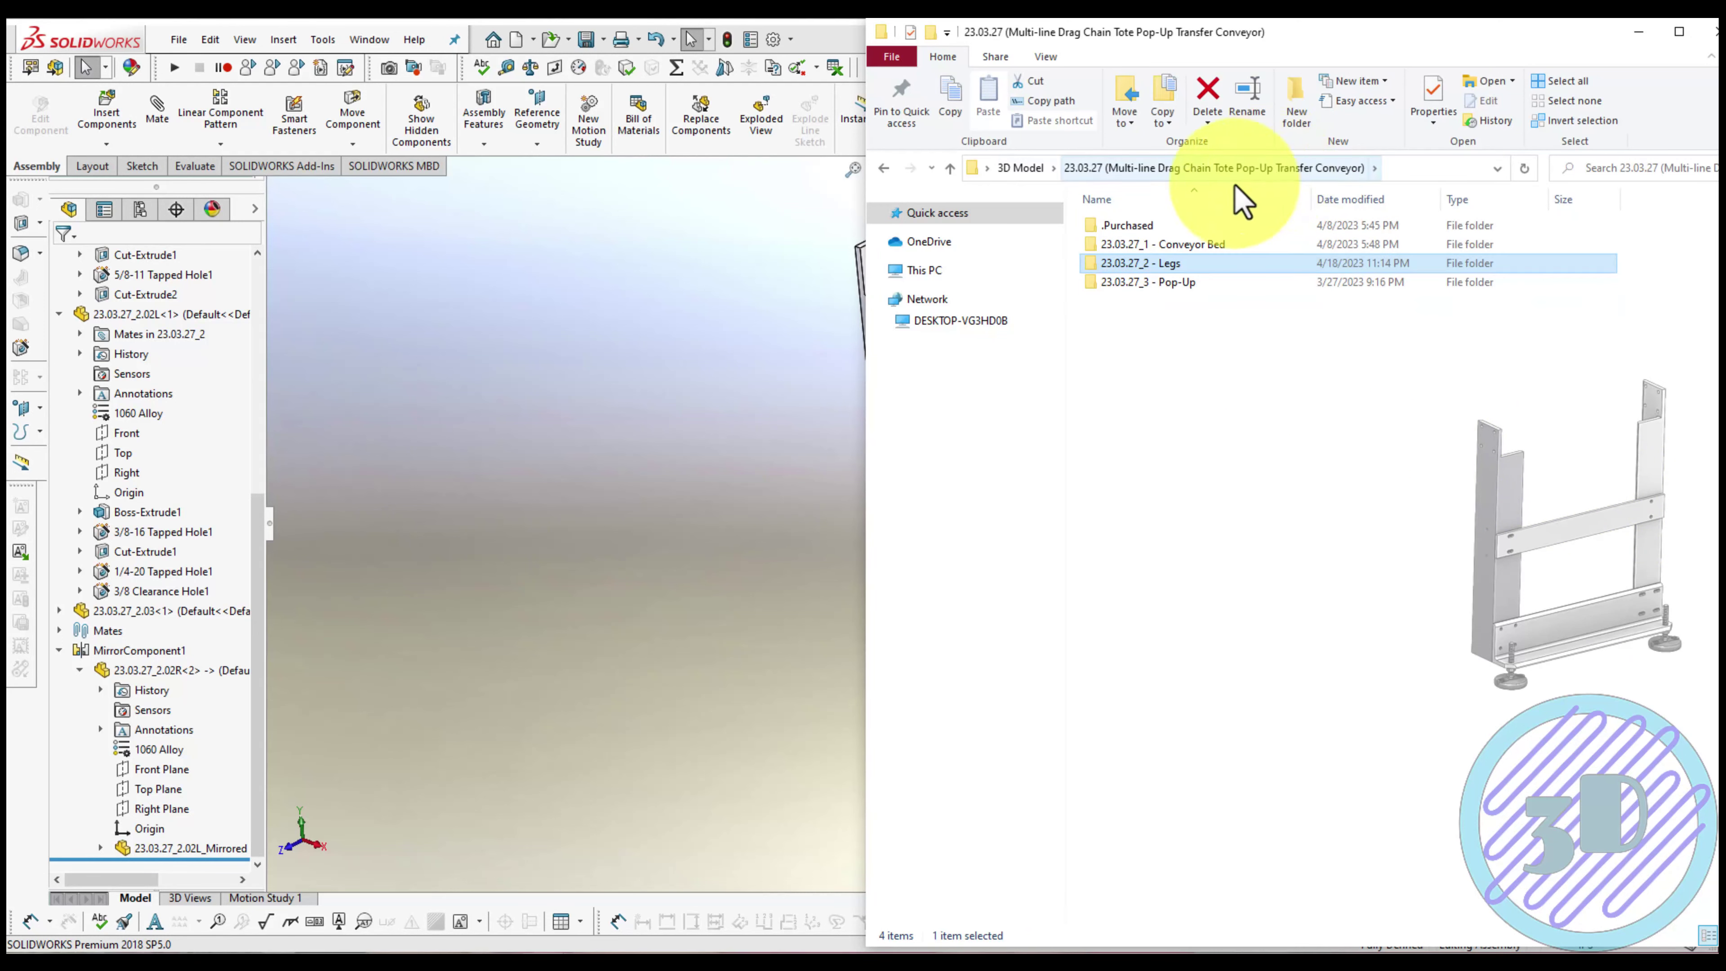
{"action": "double_click", "coordinate": [1120, 242]}
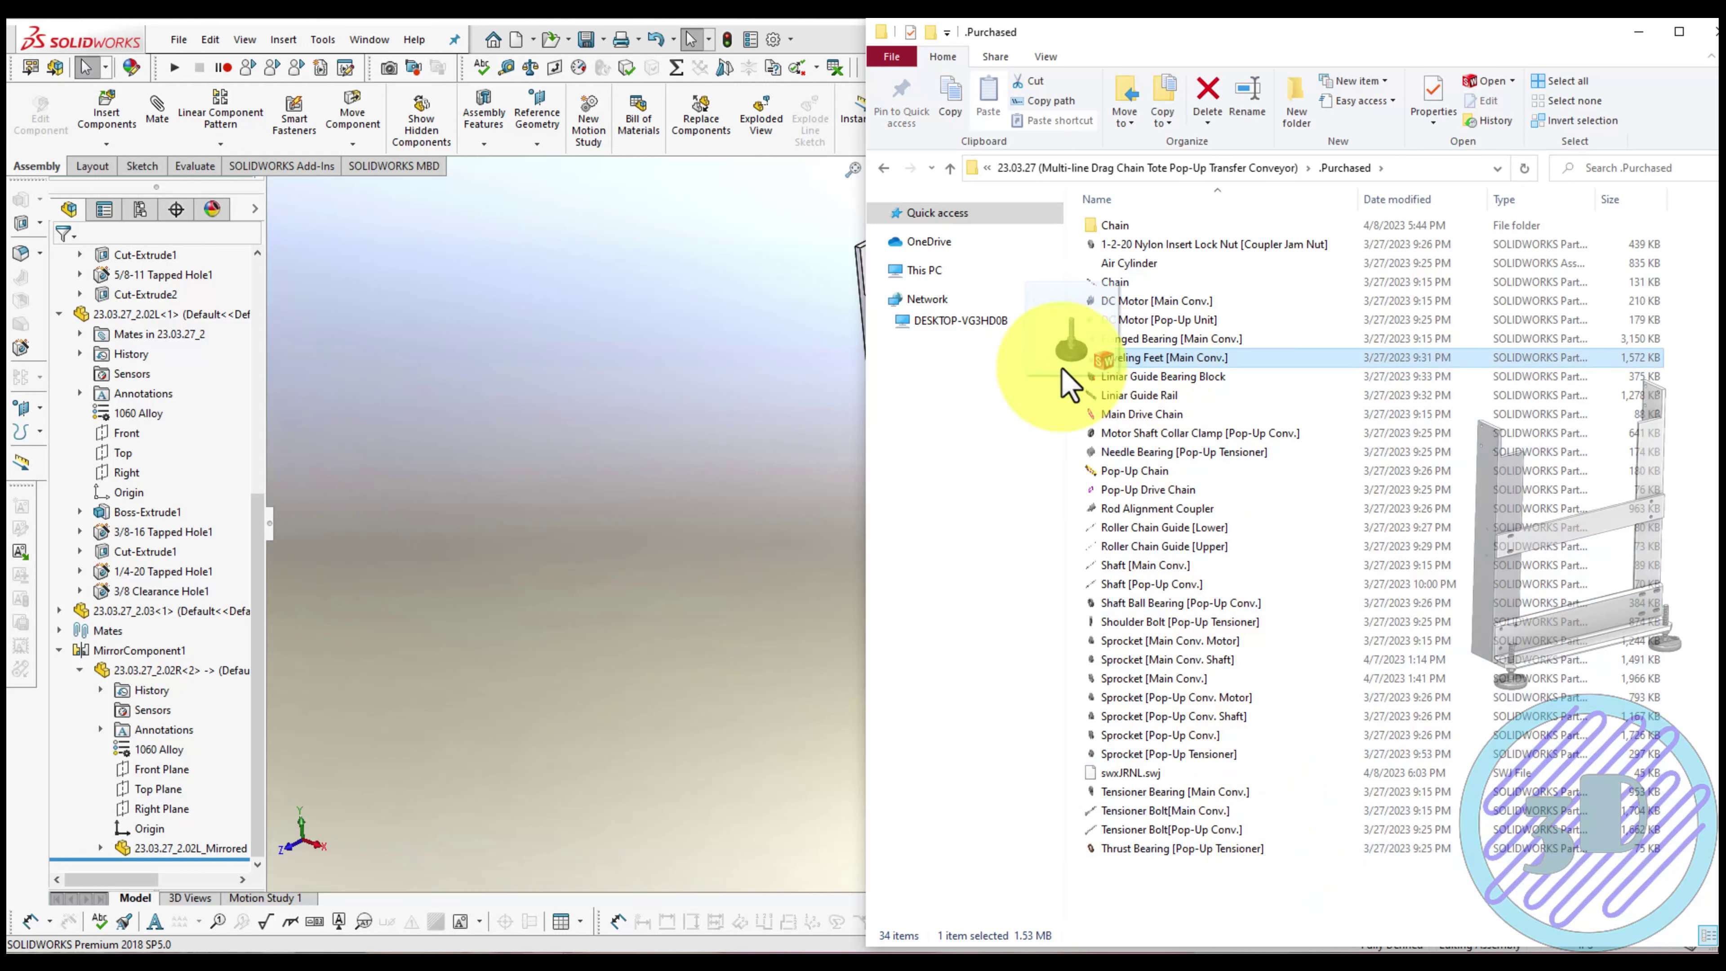
{"action": "mouse_move", "coordinate": [815, 542]}
{"action": "left_mouse_down"}
{"action": "mouse_move", "coordinate": [809, 520]}
{"action": "mouse_move", "coordinate": [1107, 942]}
{"action": "left_mouse_up"}
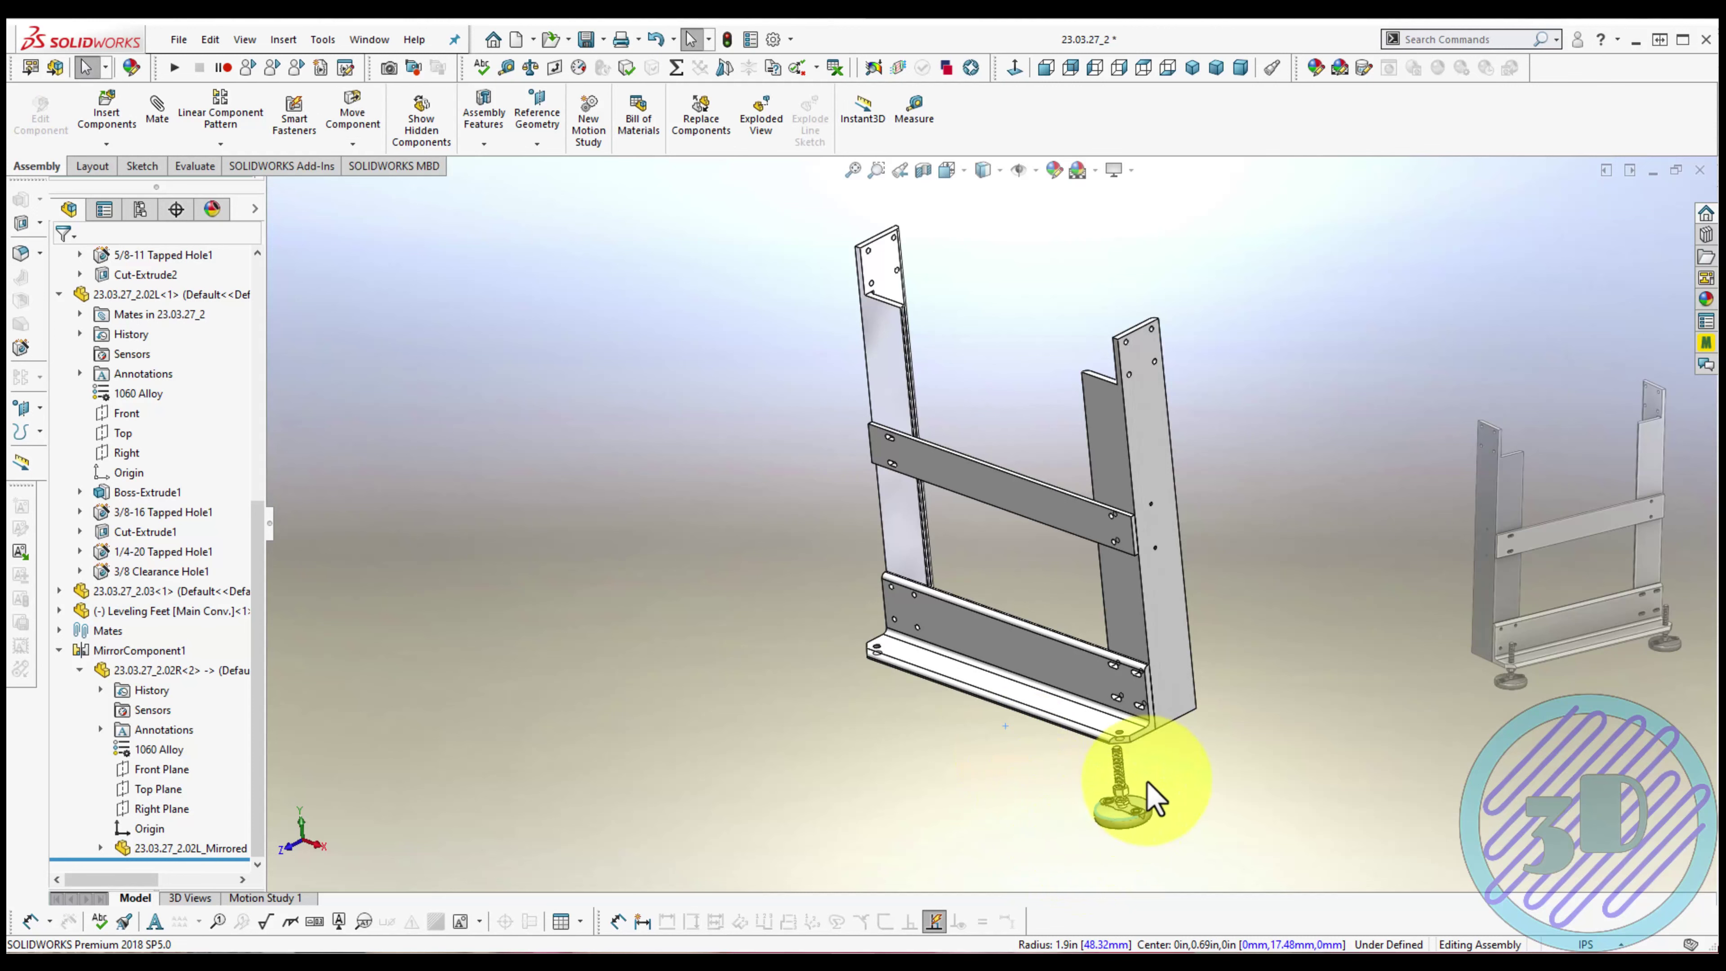
Add a second copy of the leveling foot to the assembly
{"action": "scroll", "coordinate": [1147, 782], "scroll_direction": "down", "scroll_amount": 5}
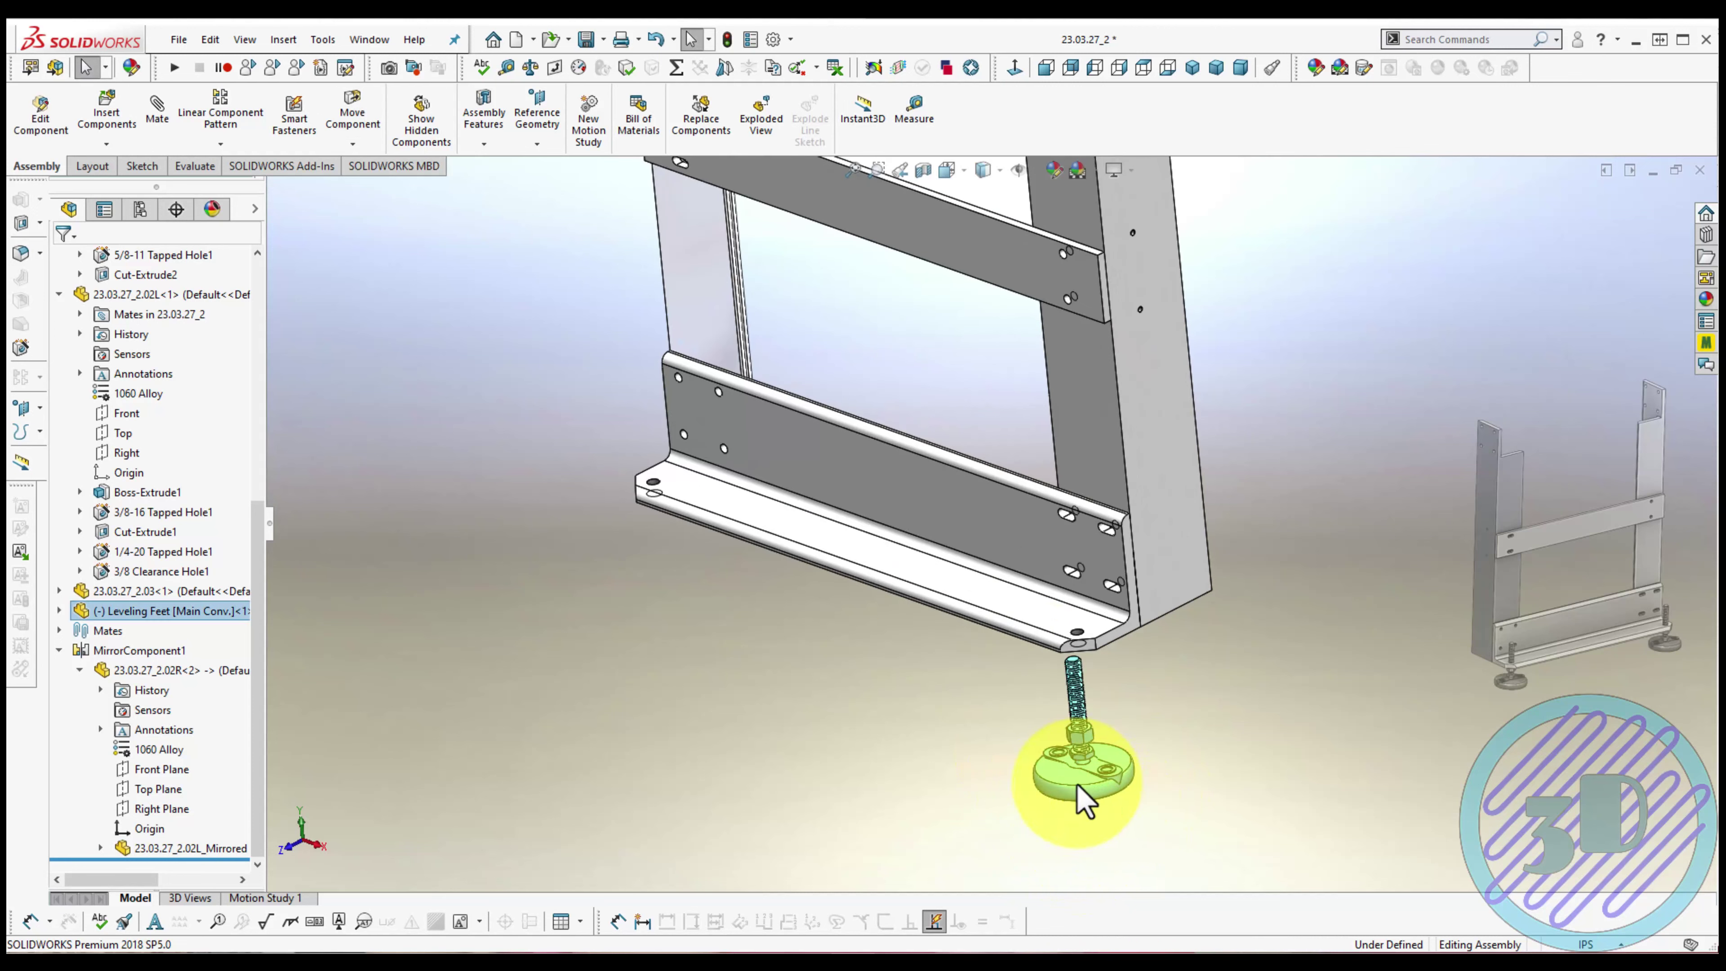
{"action": "left_click_drag", "start_coordinate": [1069, 813], "coordinate": [961, 749]}
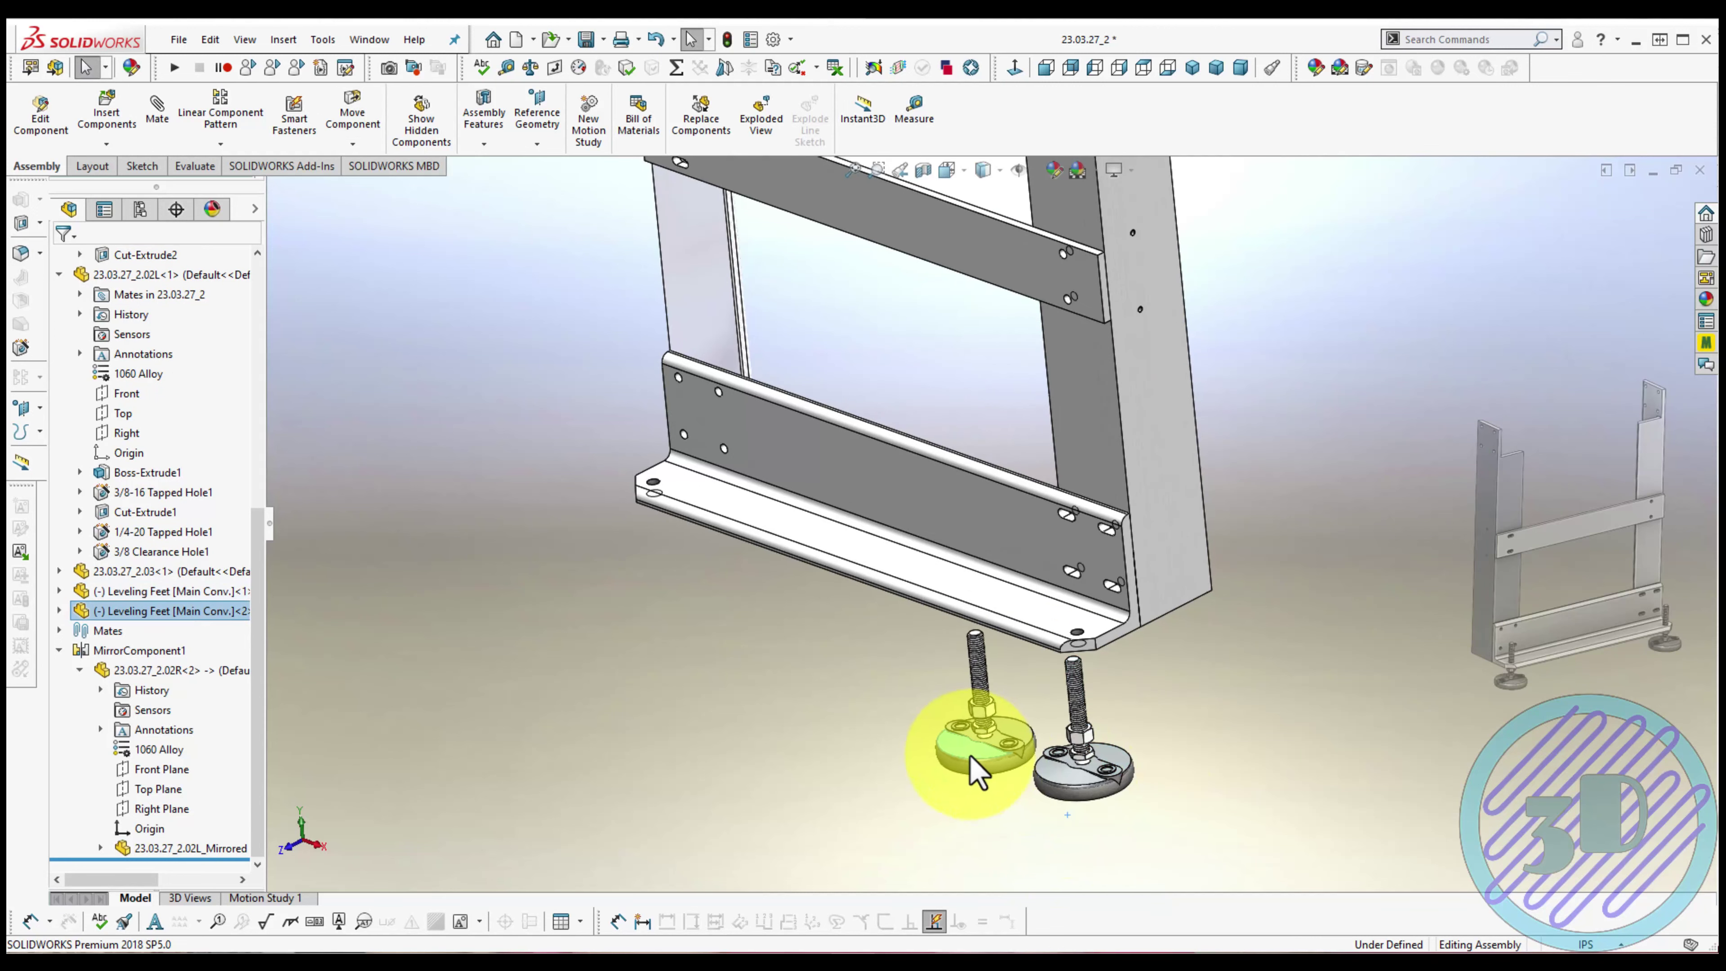
{"action": "scroll", "coordinate": [958, 751], "scroll_direction": "down", "scroll_amount": 3}
{"action": "scroll", "coordinate": [1100, 569], "scroll_direction": "down", "scroll_amount": 3}
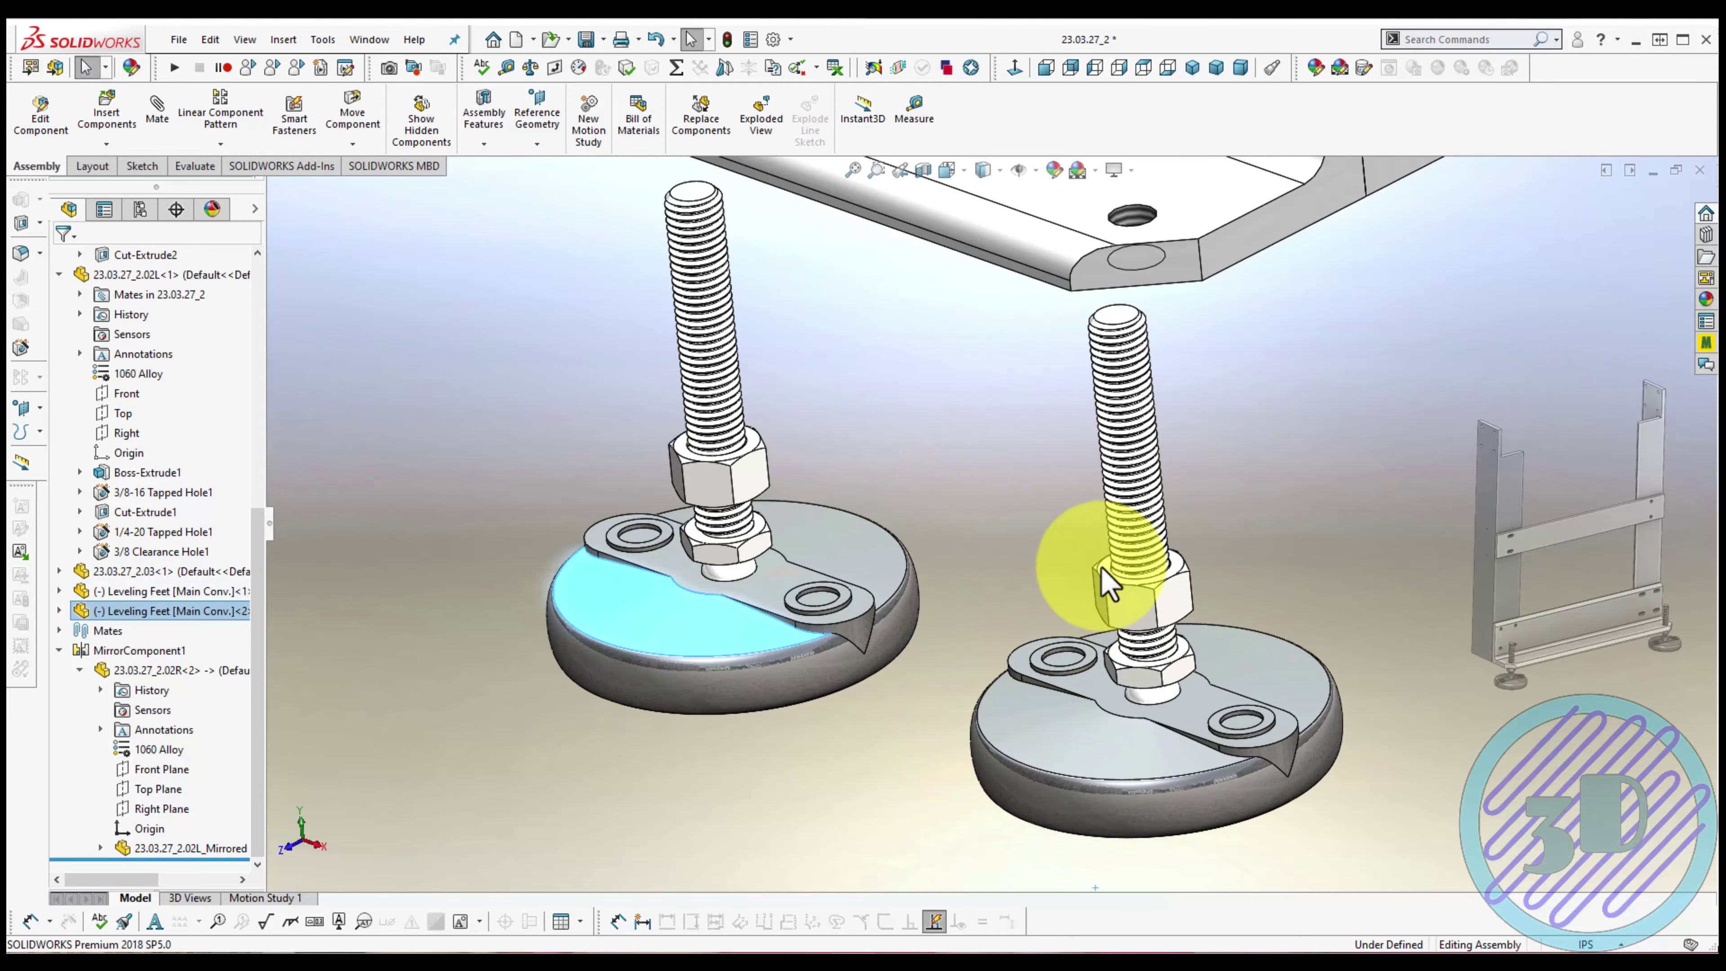
Mate the foot's nut face coincident to the underside of the bottom bracket
{"action": "left_click", "coordinate": [1104, 566]}
{"action": "left_click", "coordinate": [752, 441], "text": "ctrl"}
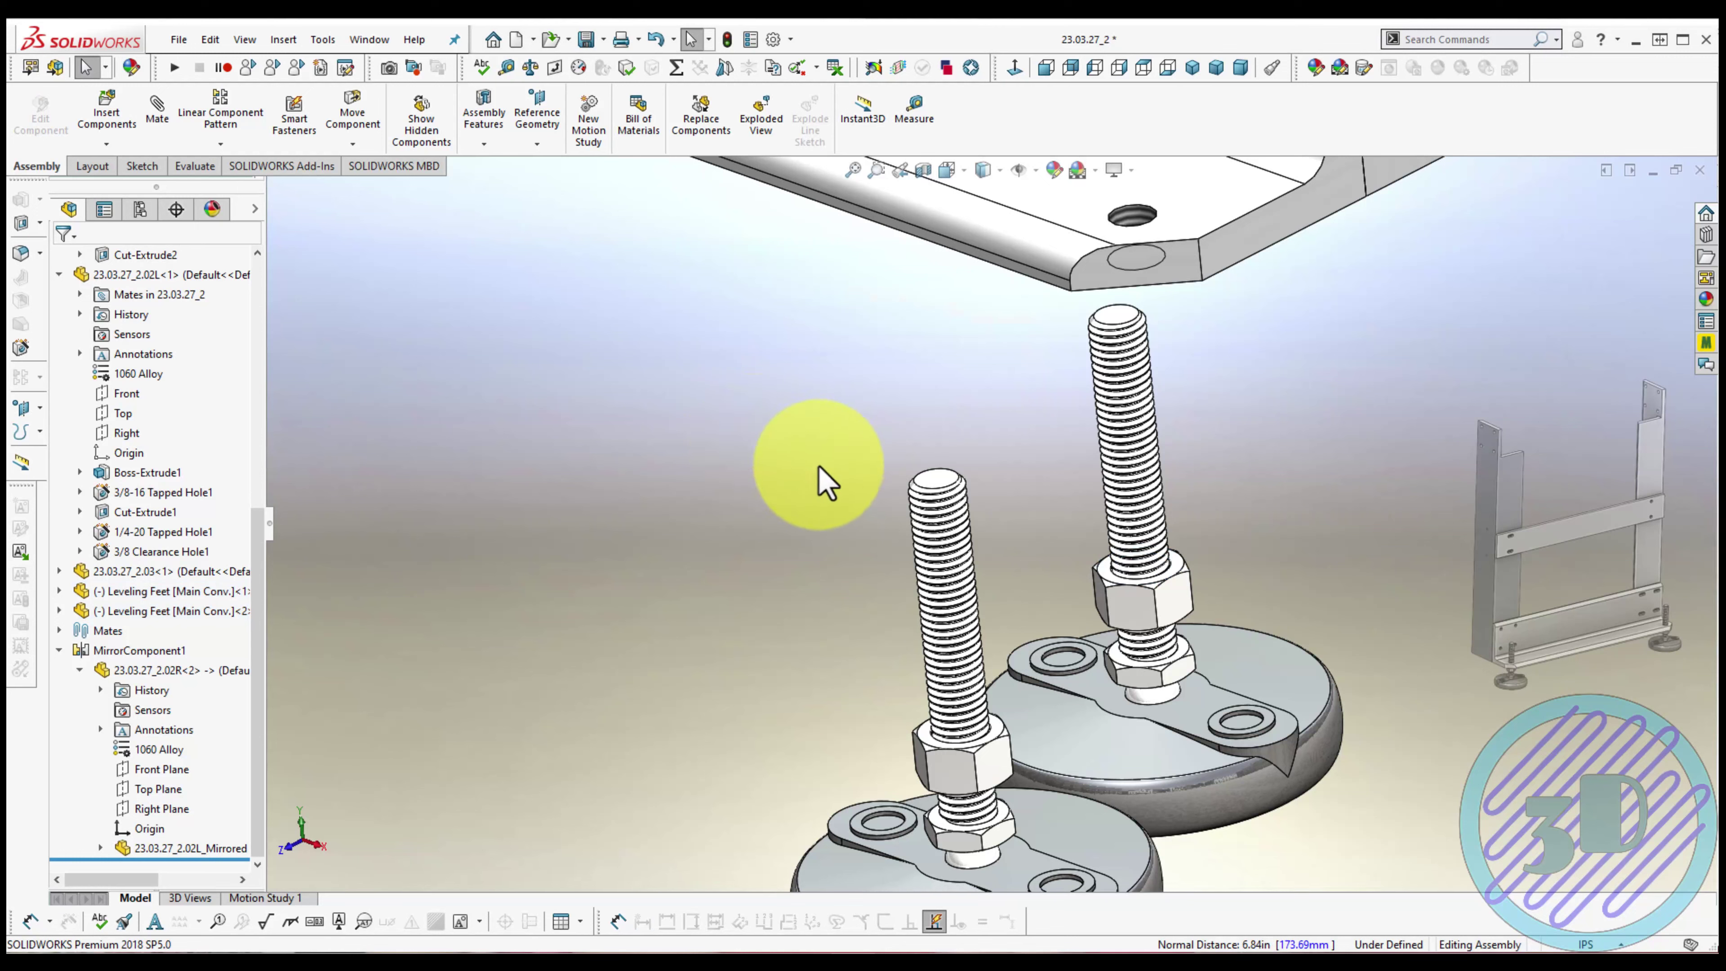
{"action": "left_click", "coordinate": [1104, 572]}
{"action": "scroll", "coordinate": [1104, 571], "scroll_direction": "up", "scroll_amount": 3}
{"action": "middle_click_drag", "start_coordinate": [1104, 572], "coordinate": [857, 349]}
{"action": "left_click", "coordinate": [857, 349], "text": "ctrl"}
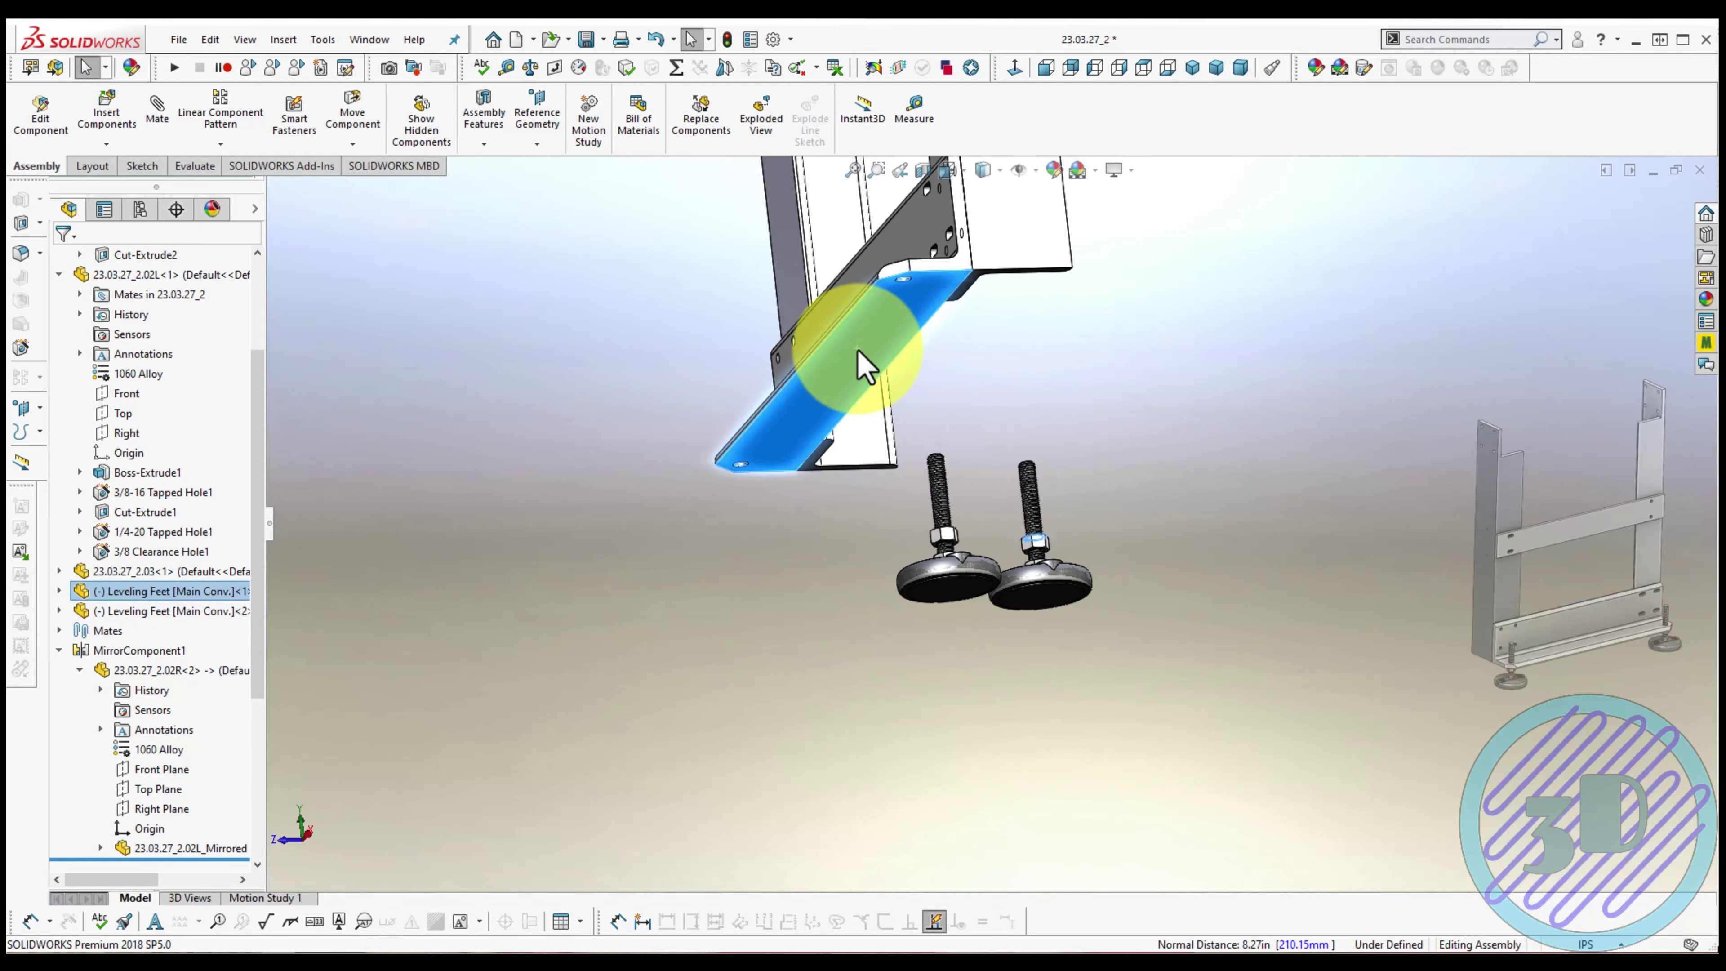
Mate the foot's circular edge concentric to the bracket hole, then check both feet
{"action": "left_click", "coordinate": [910, 375]}
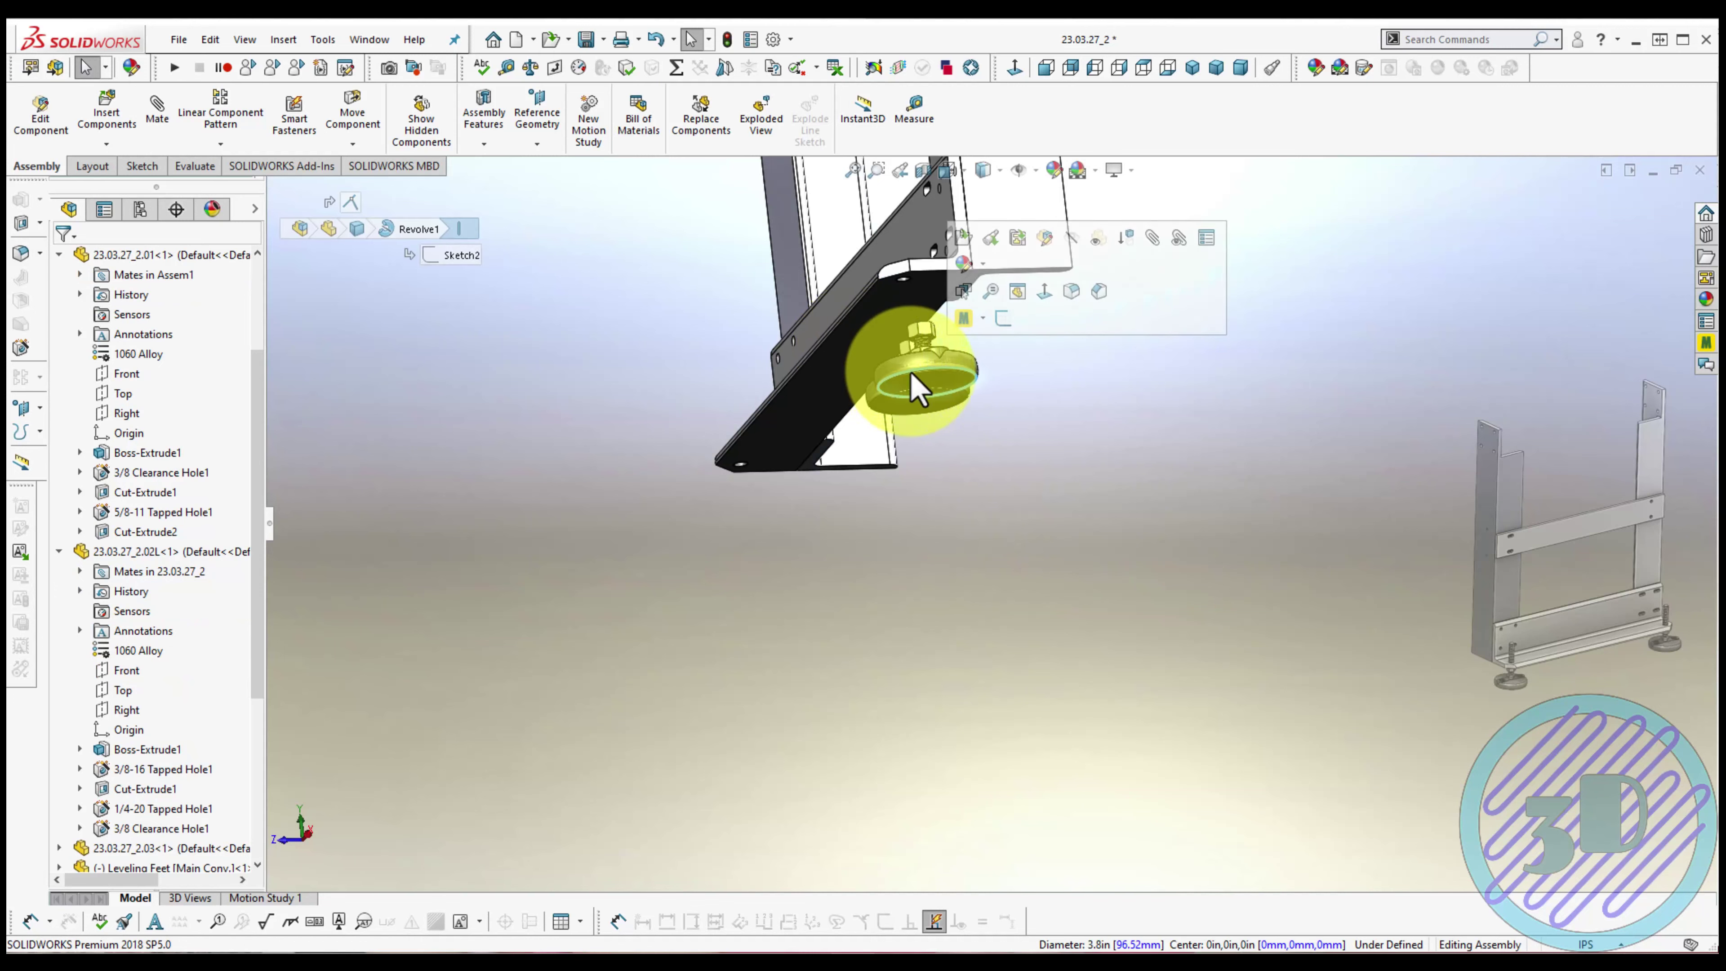
{"action": "scroll", "coordinate": [917, 380], "scroll_direction": "down", "scroll_amount": 5}
{"action": "left_click_drag", "start_coordinate": [944, 367], "coordinate": [936, 710]}
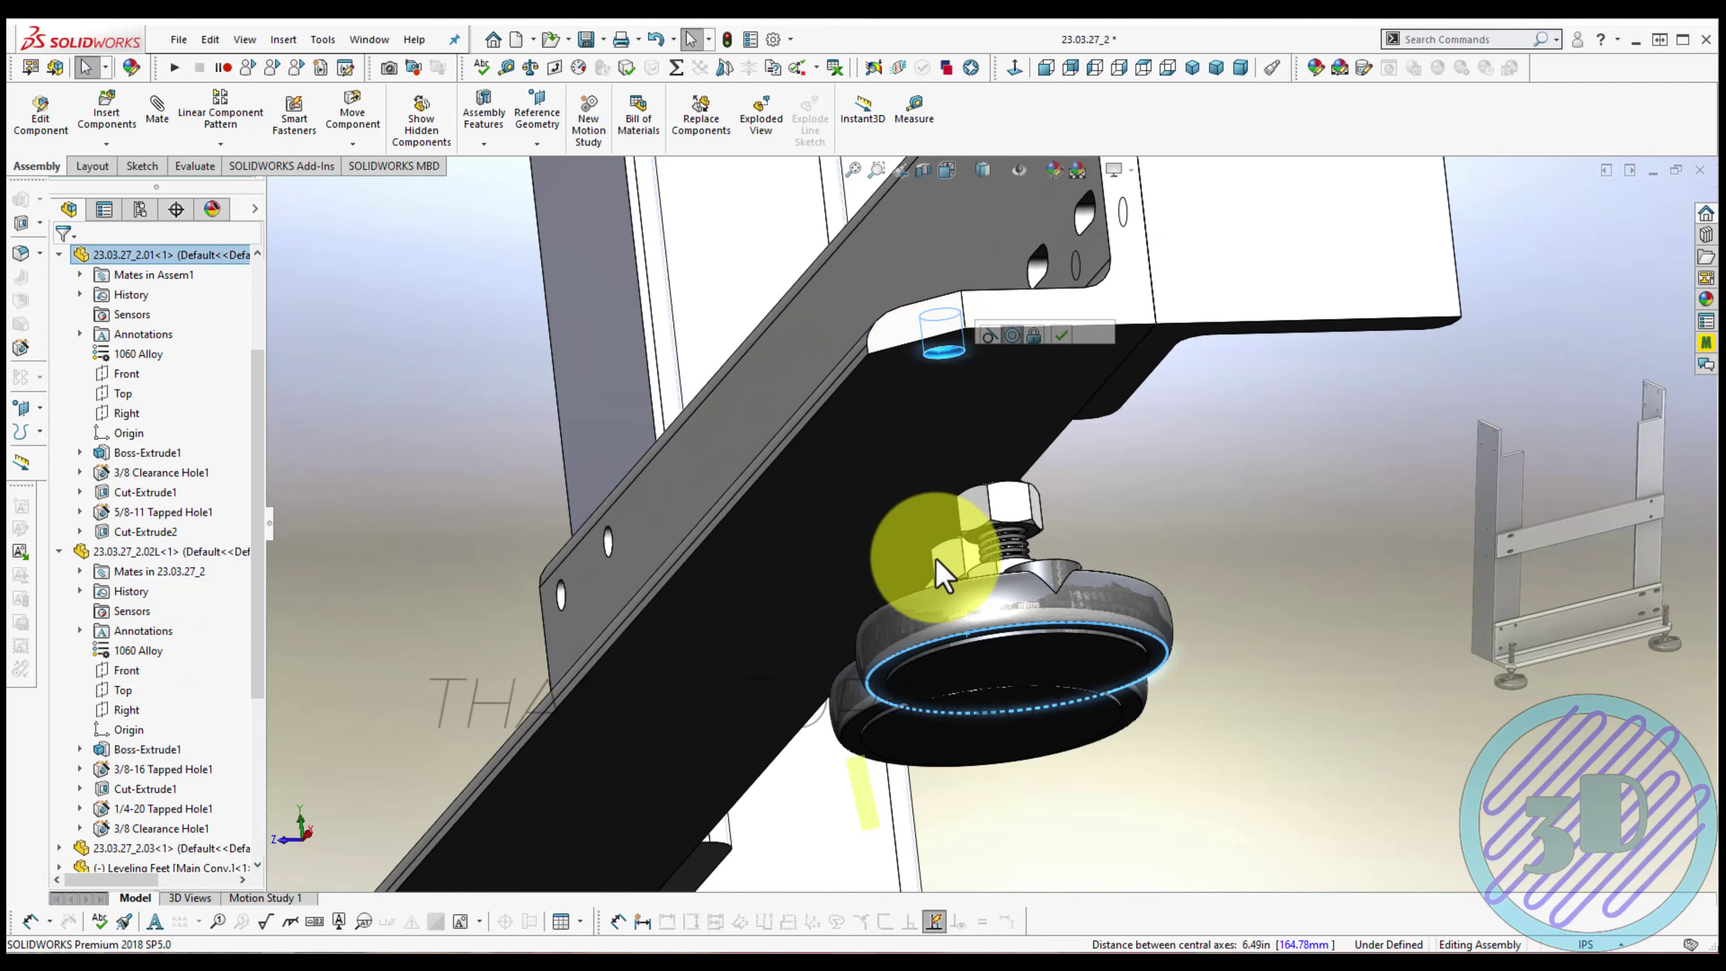
{"action": "middle_click_drag", "start_coordinate": [934, 700], "coordinate": [789, 655]}
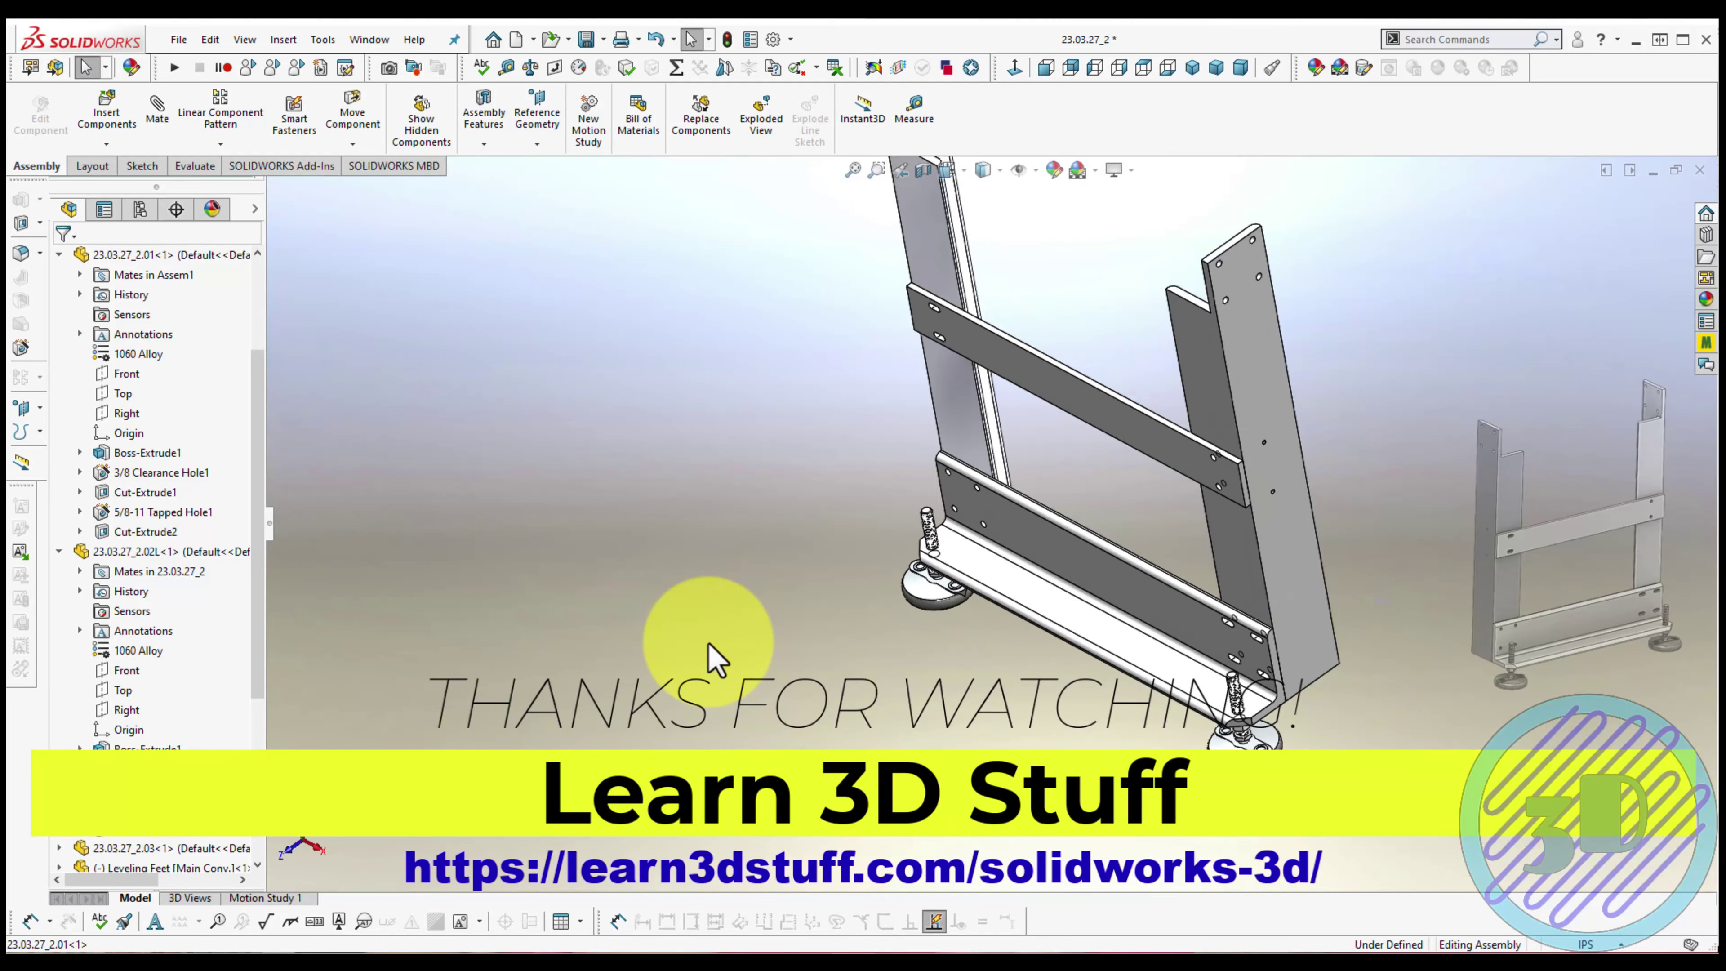
{"action": "left_click", "coordinate": [1192, 68]}
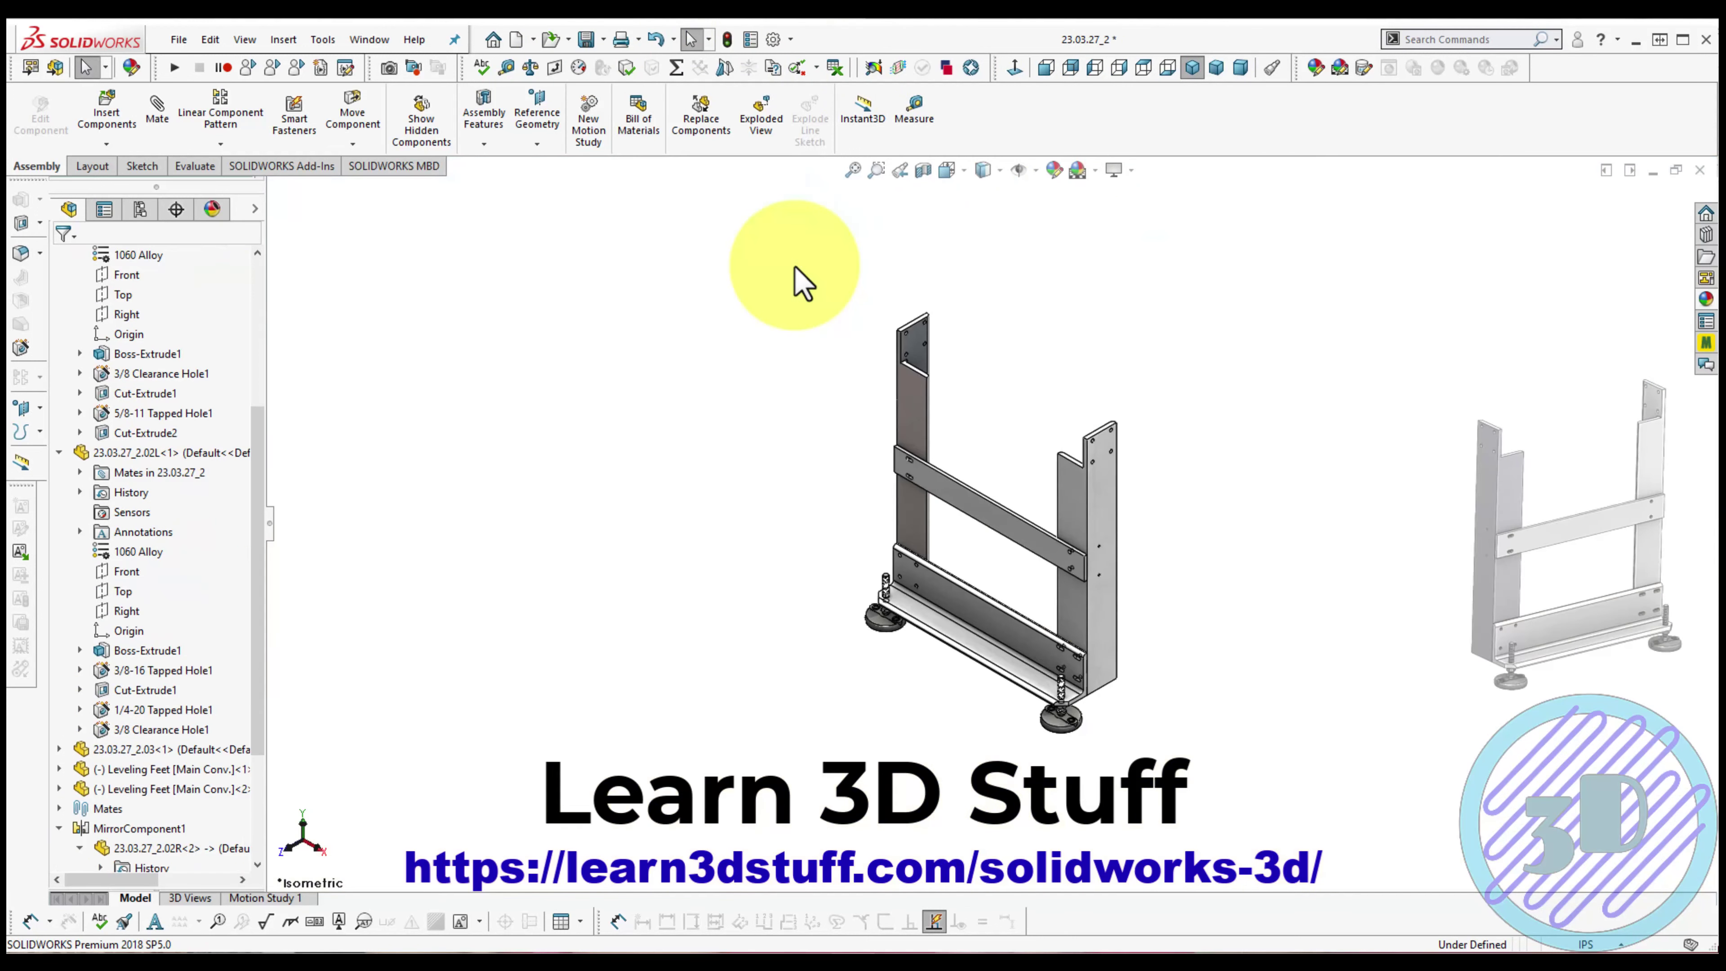
{"action": "scroll", "coordinate": [1089, 604], "scroll_direction": "down", "scroll_amount": 3}
{"action": "scroll", "coordinate": [1148, 673], "scroll_direction": "up", "scroll_amount": 2}
{"action": "scroll", "coordinate": [1158, 677], "scroll_direction": "up", "scroll_amount": 1}
{"action": "middle_click_drag", "start_coordinate": [1158, 676], "coordinate": [1094, 442]}
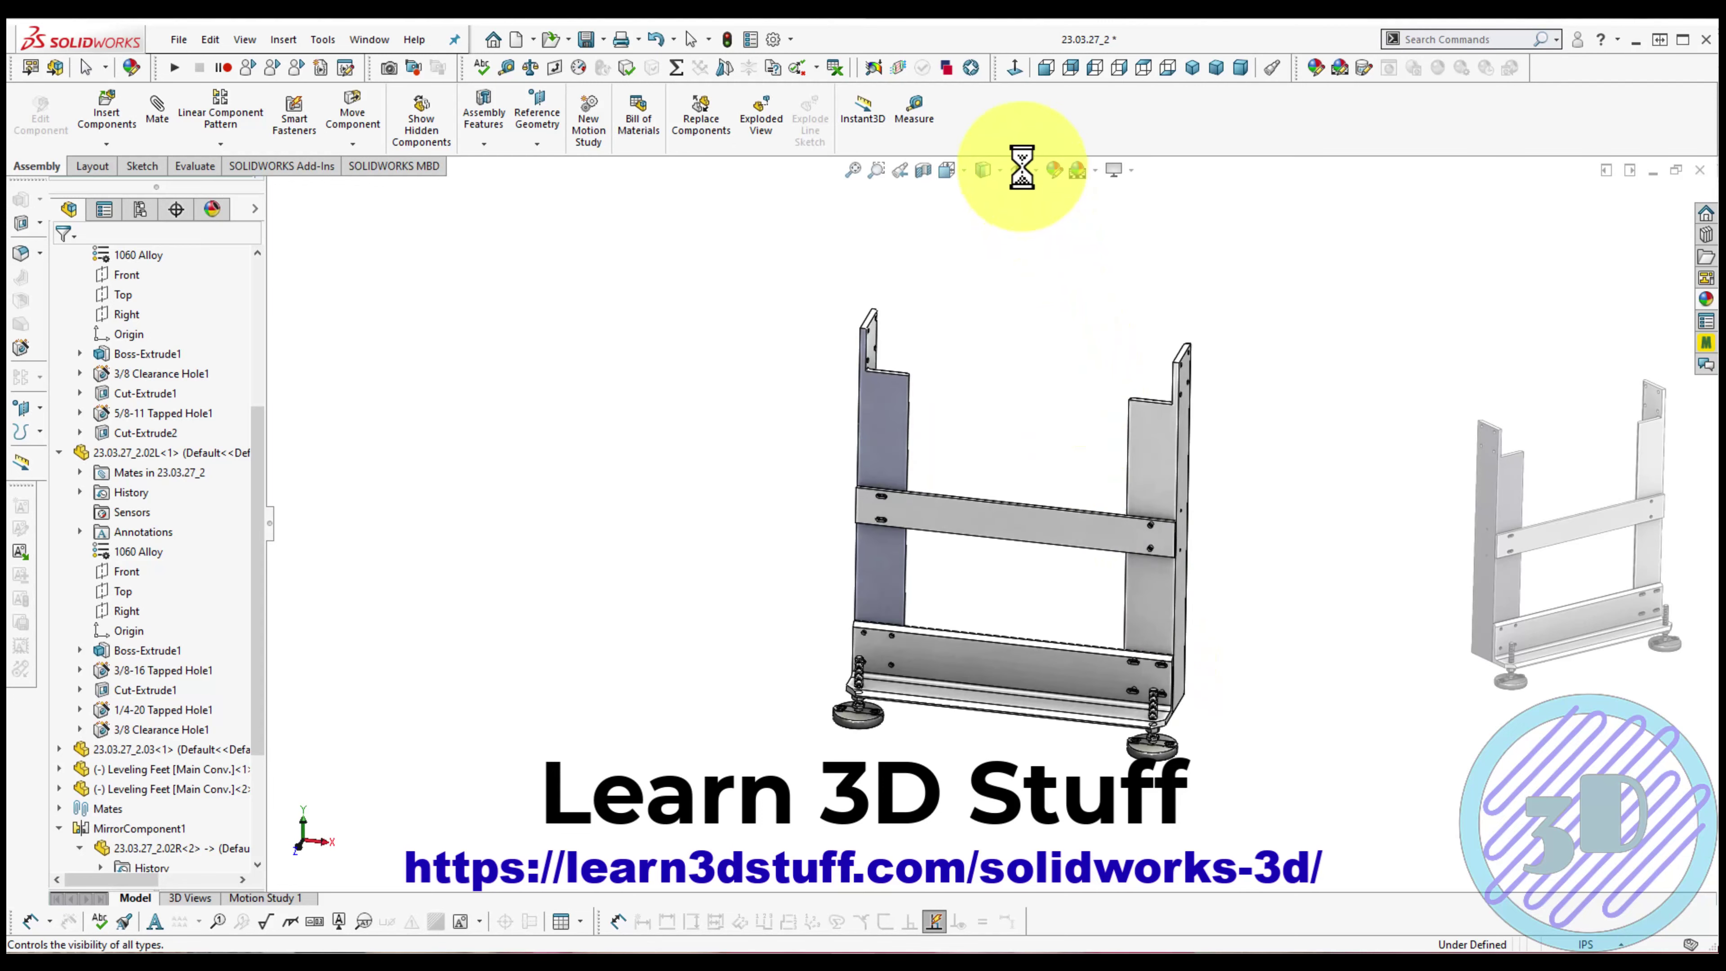
{"action": "mouse_move", "coordinate": [1023, 173]}
{"action": "middle_mouse_down"}
{"action": "mouse_move", "coordinate": [1013, 162]}
{"action": "mouse_move", "coordinate": [1024, 211]}
{"action": "middle_mouse_up"}
{"action": "key", "text": "Escape"}
{"action": "middle_click_drag", "start_coordinate": [1059, 609], "coordinate": [1059, 585]}
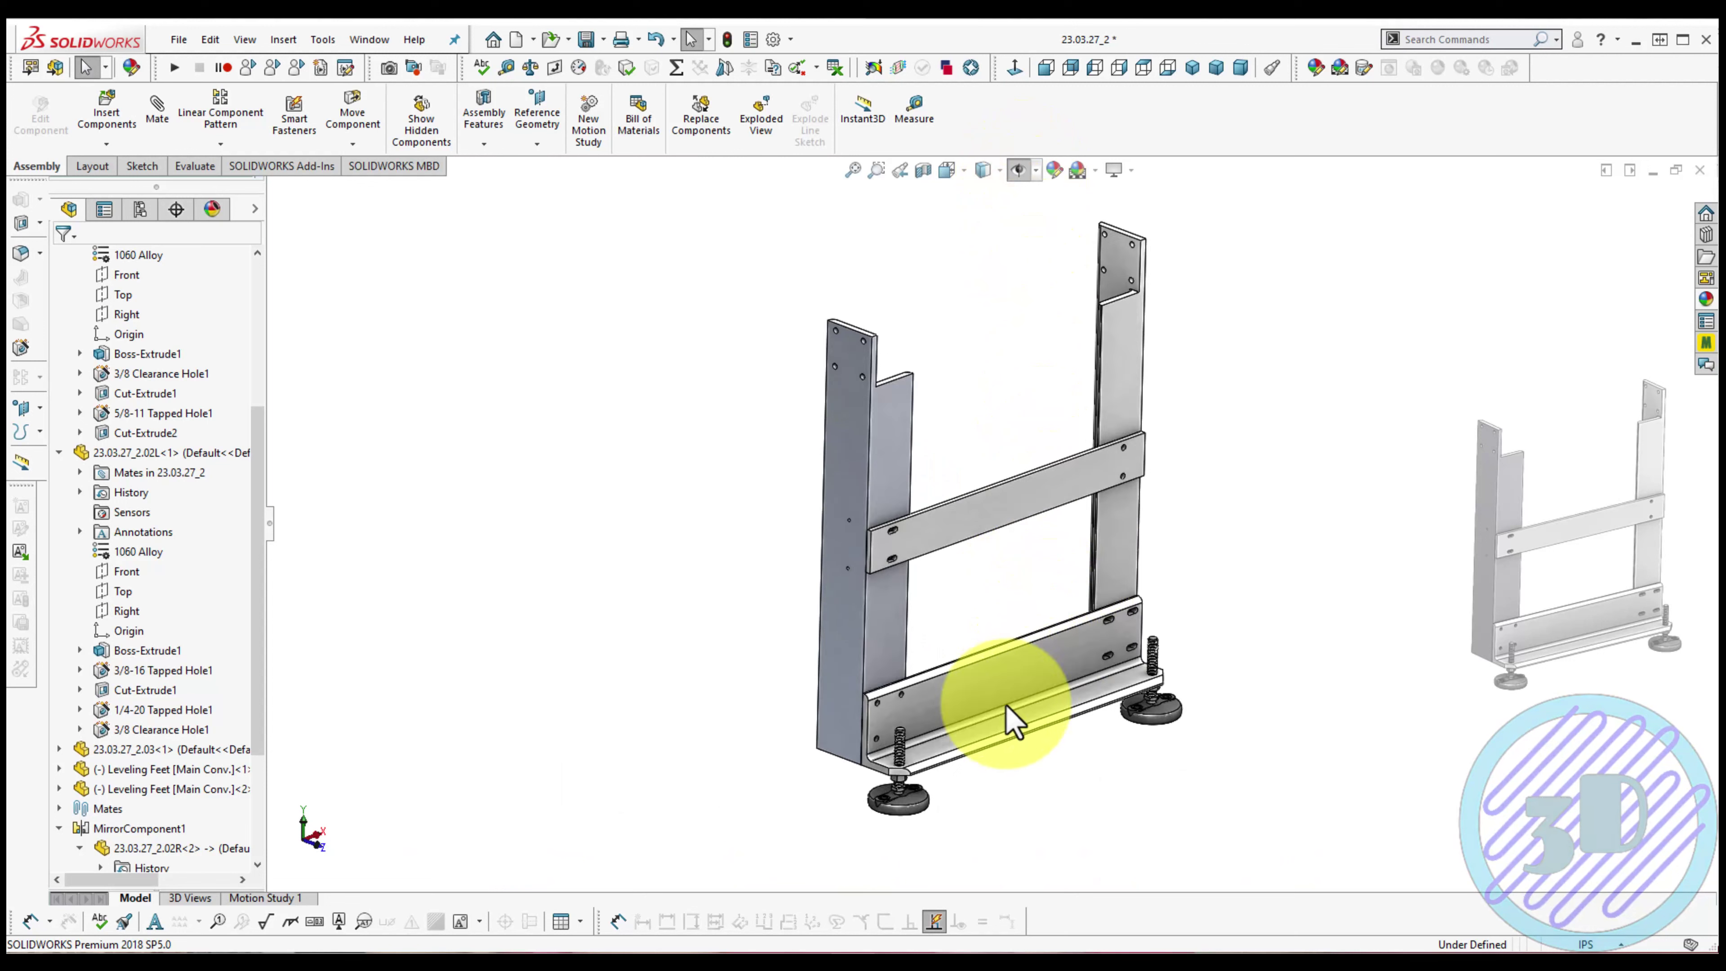